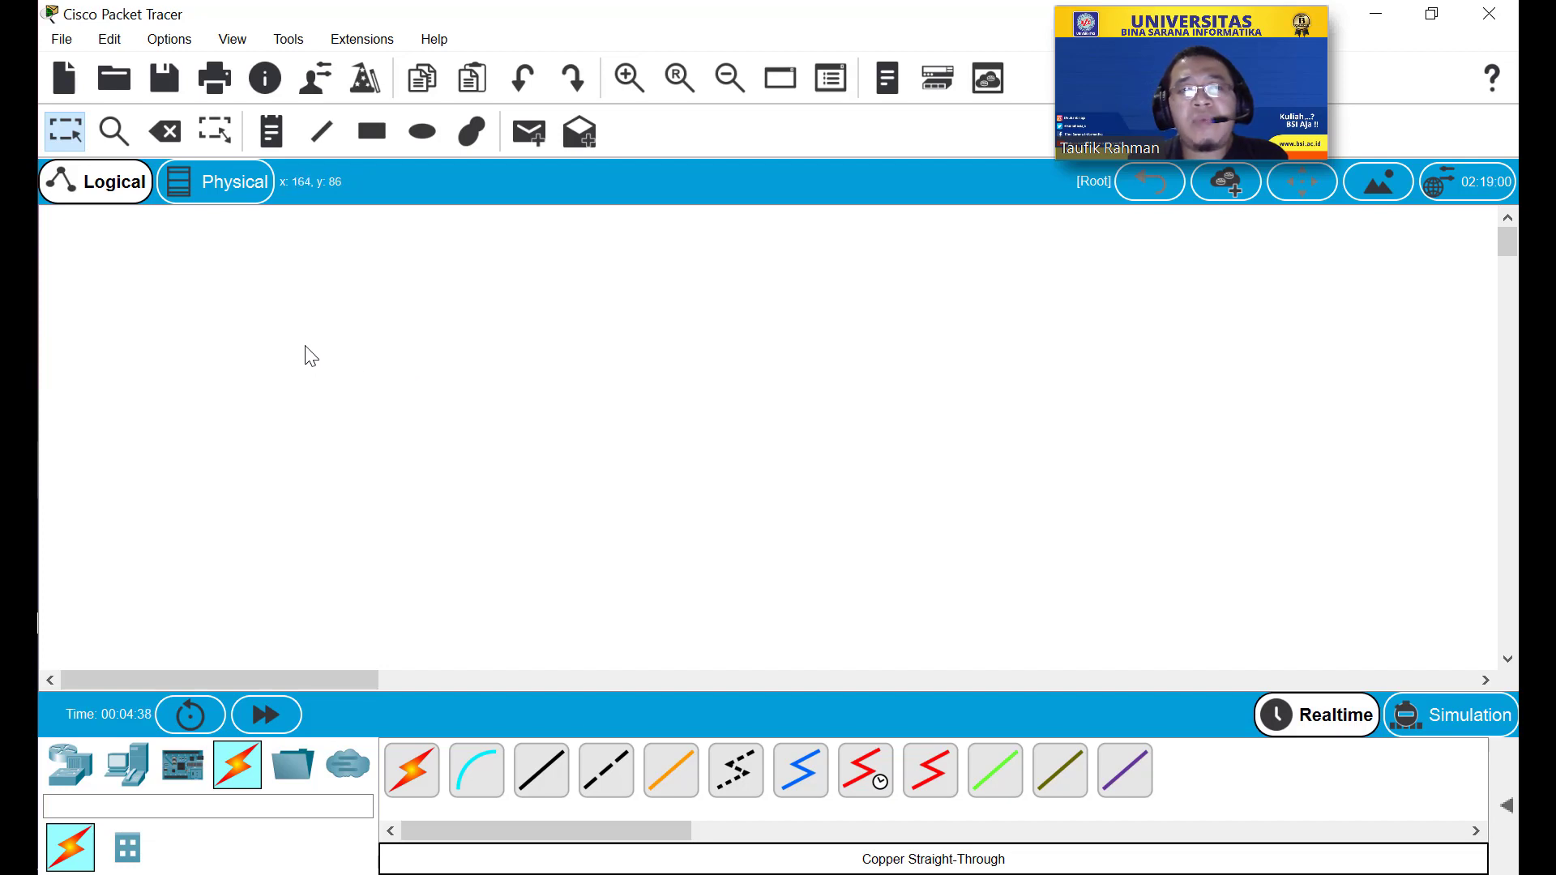
# View the program's About information from the Help menu, then close it.
pyautogui.click(435, 39)
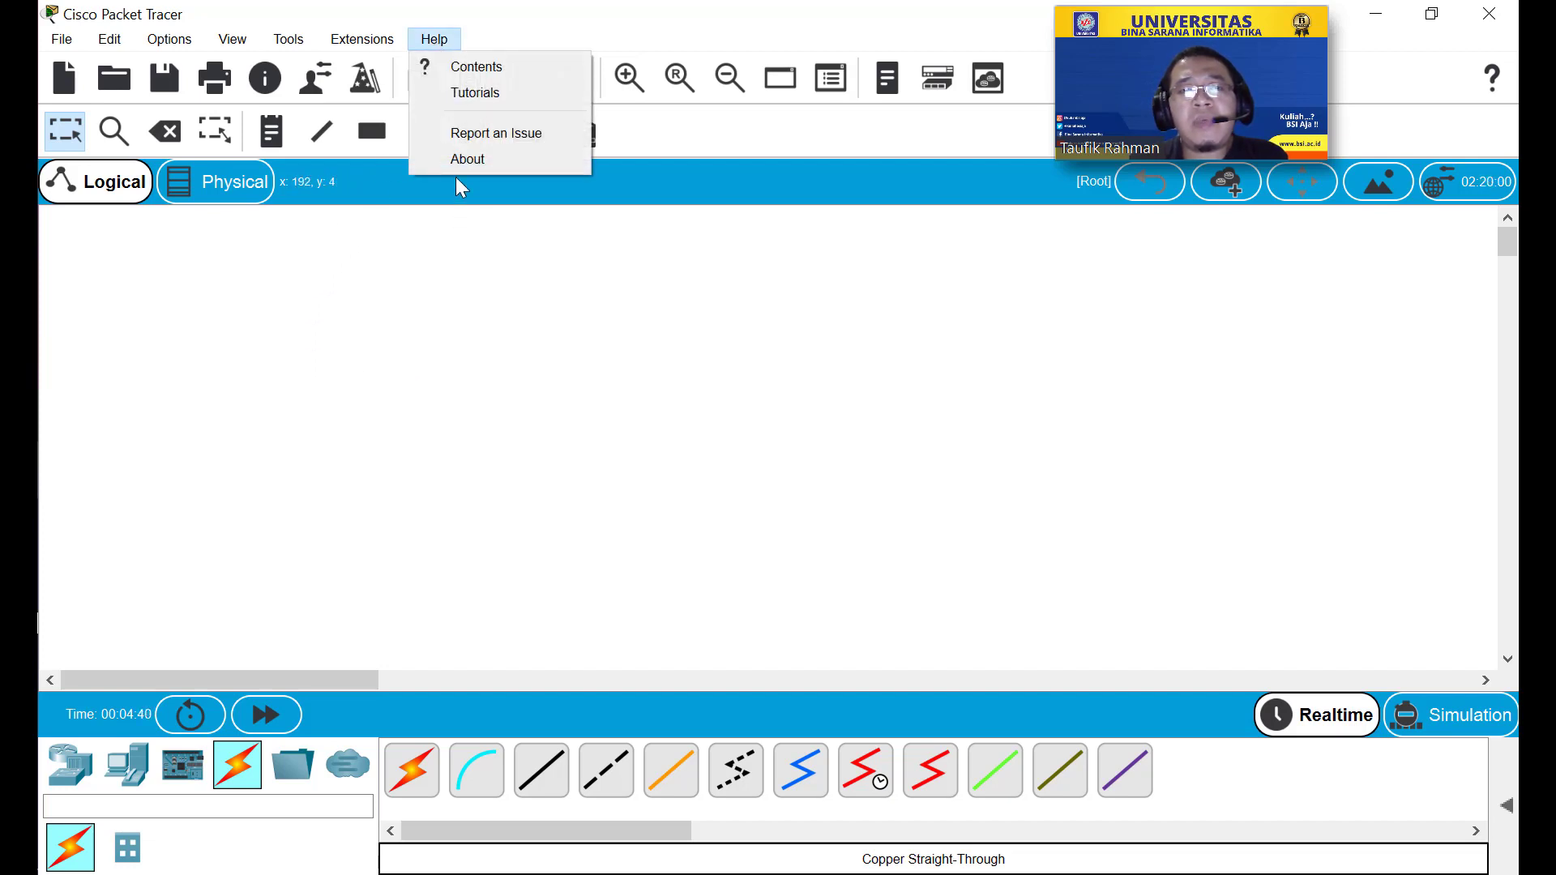
pyautogui.click(455, 160)
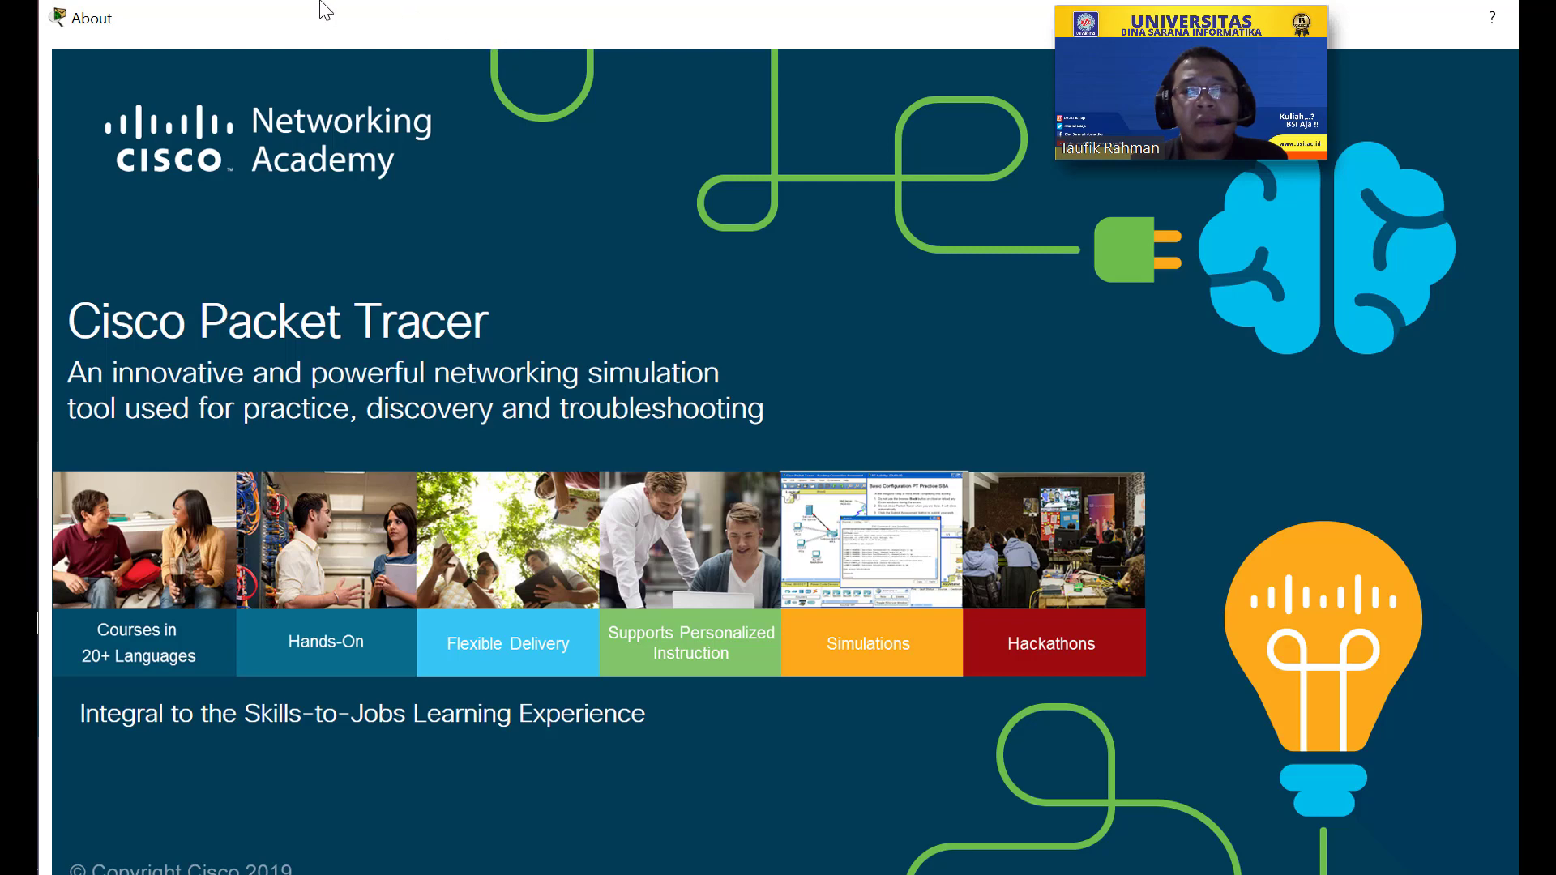
pyautogui.moveTo(1280, 39)
pyautogui.moveTo(1339, 32); pyautogui.dragTo(917, 24)
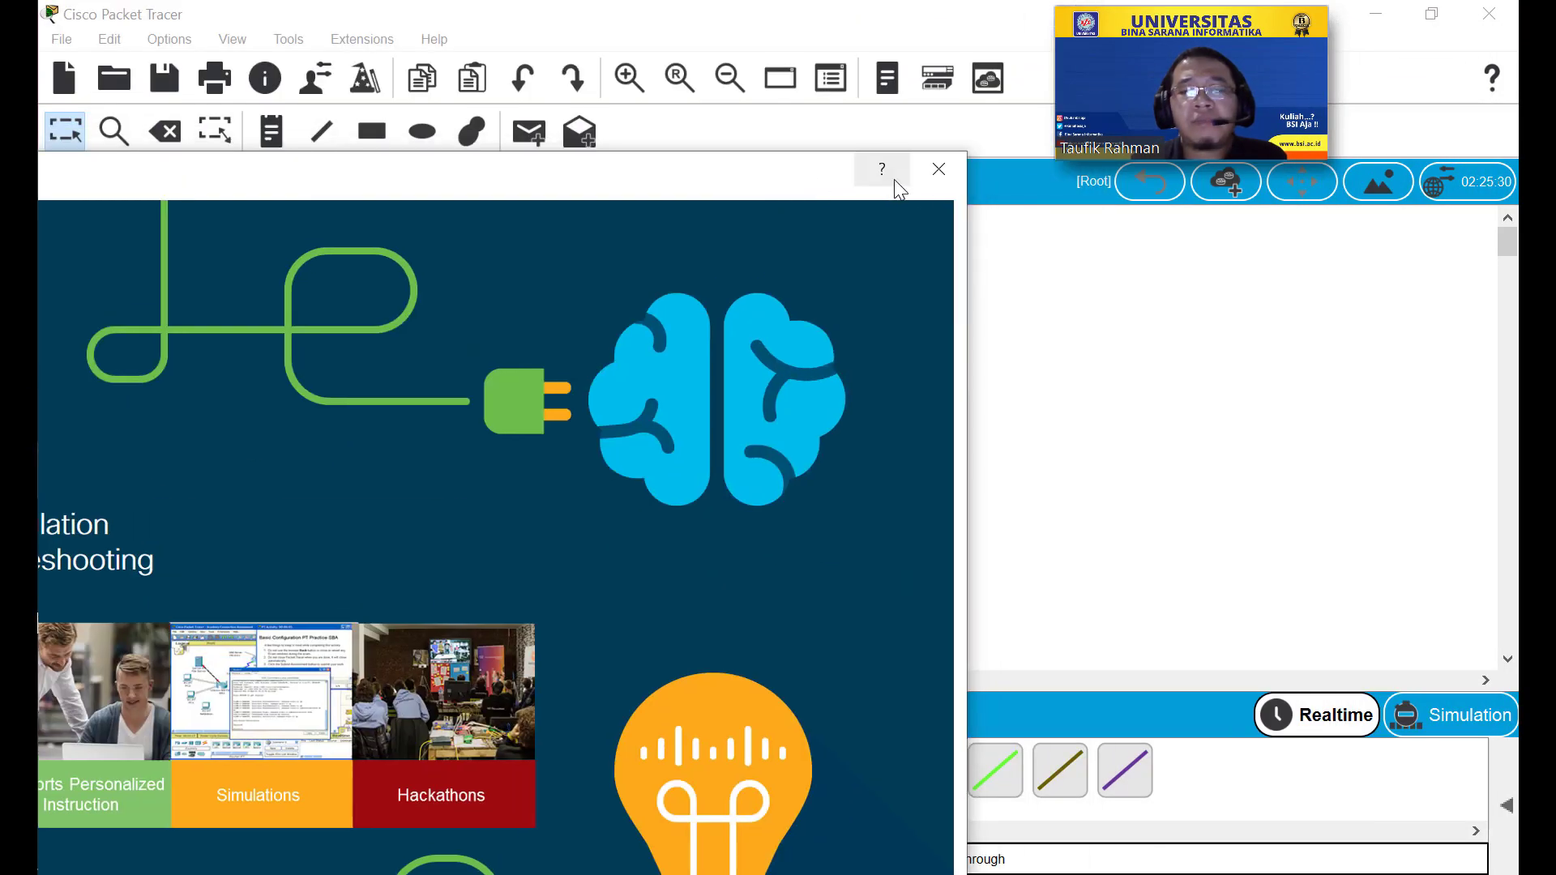
pyautogui.click(939, 169)
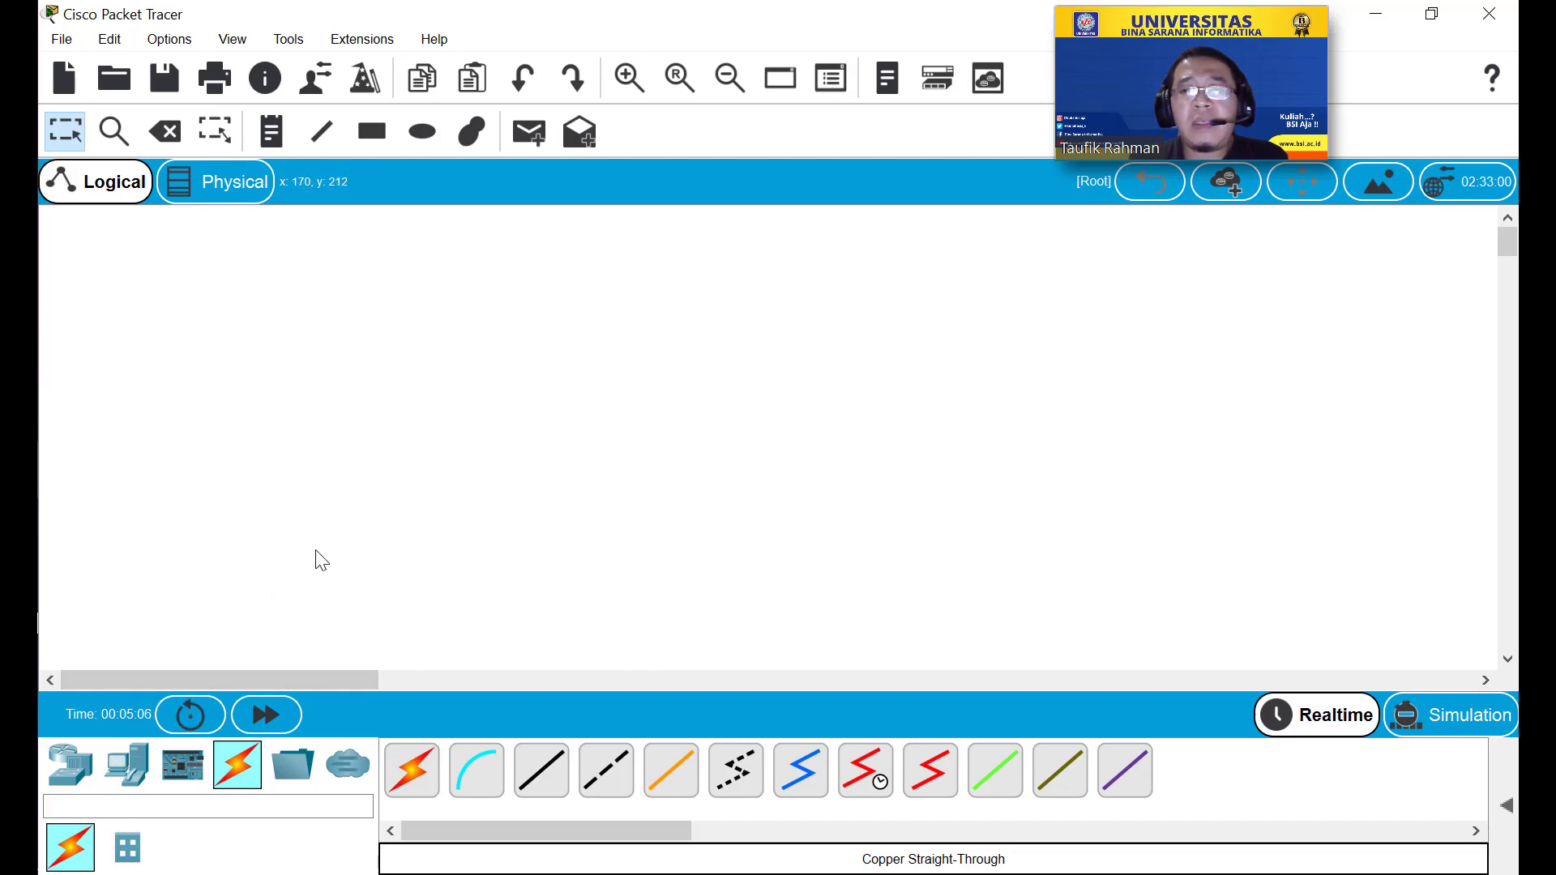
# Place a 1941 router, Router0, near the top-left of the workspace.
pyautogui.click(67, 774)
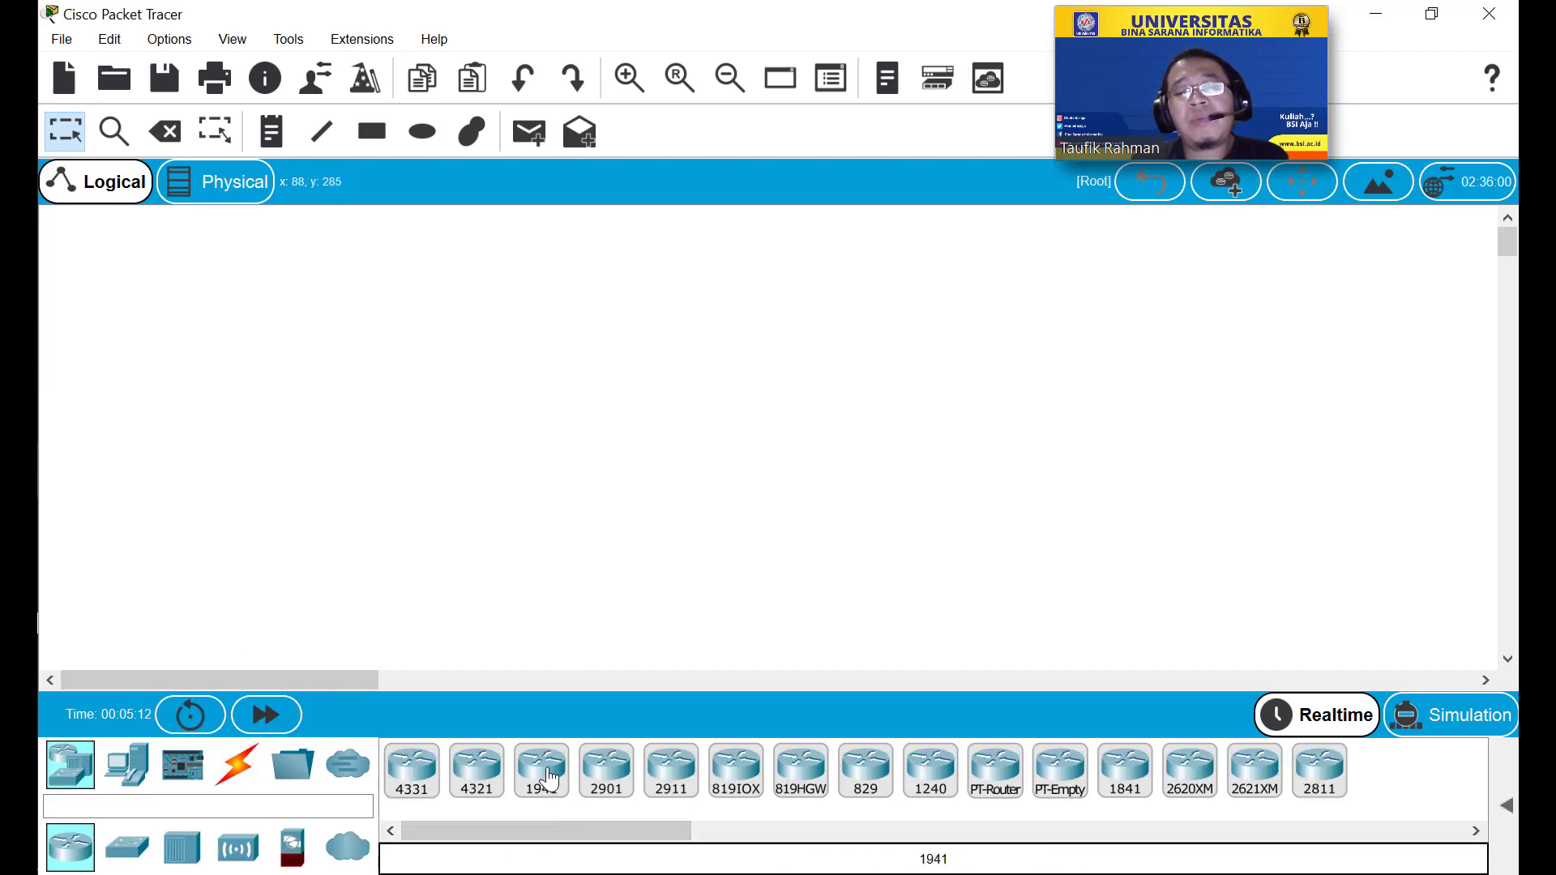
pyautogui.moveTo(548, 778); pyautogui.dragTo(273, 438)
pyautogui.moveTo(141, 261); pyautogui.dragTo(144, 269)
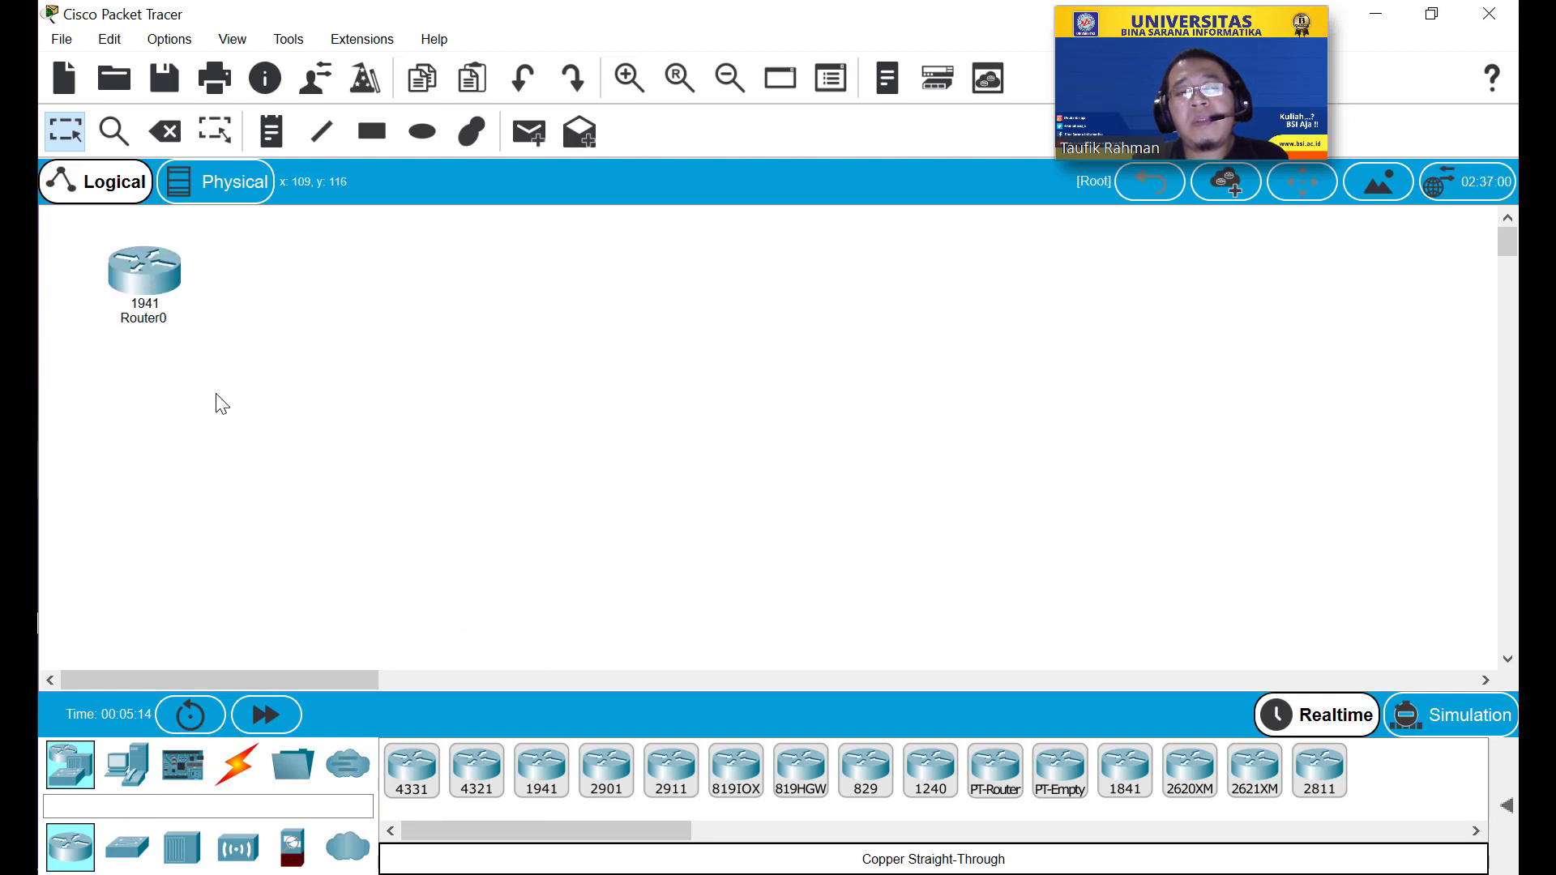
pyautogui.moveTo(162, 322)
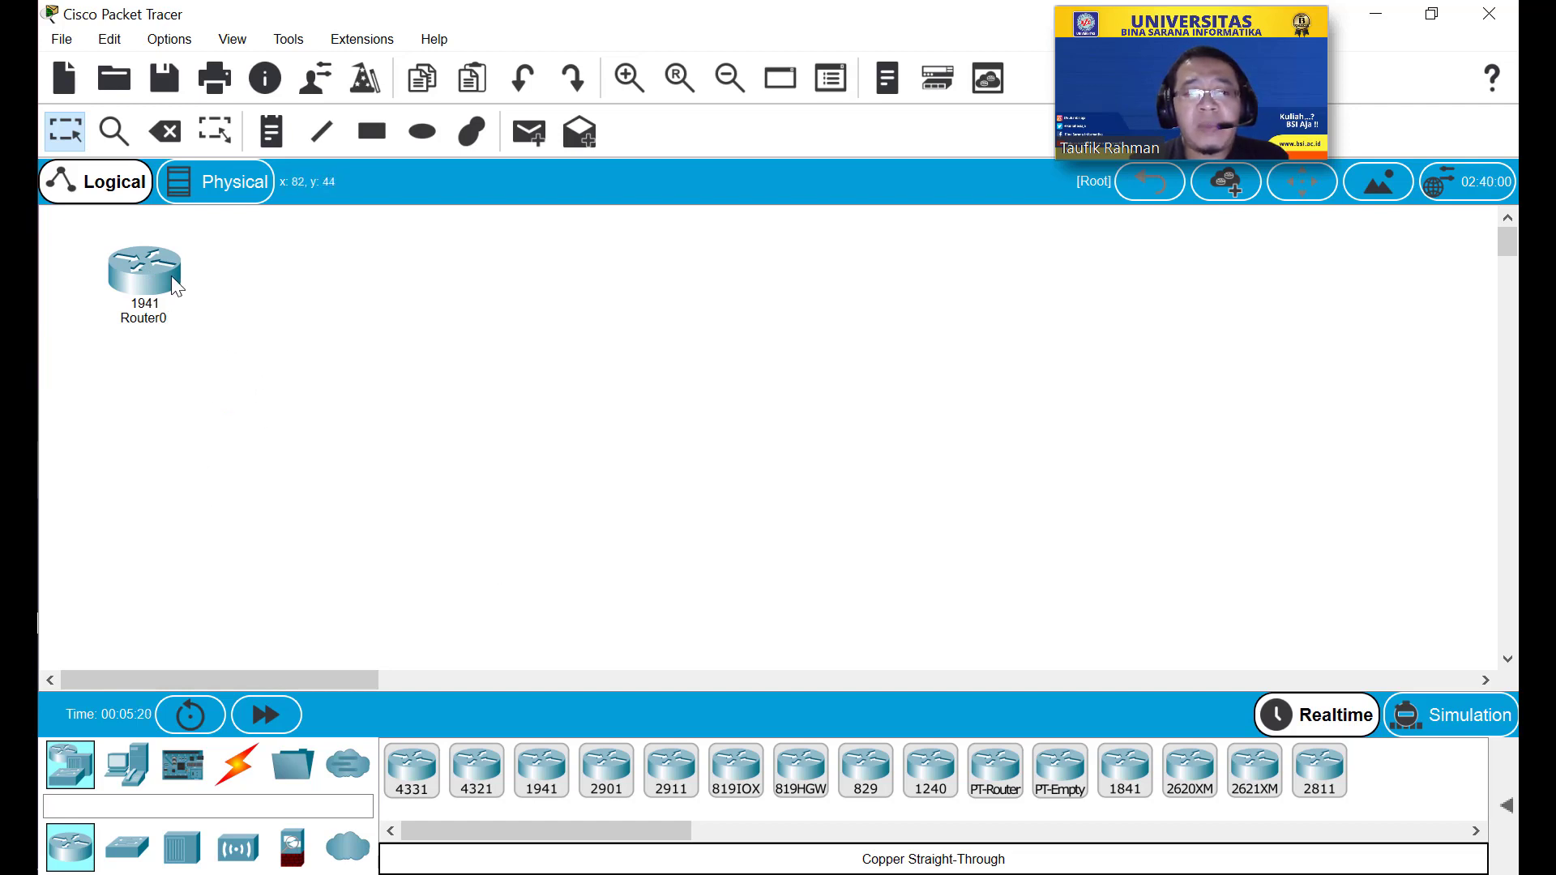
pyautogui.moveTo(172, 275)
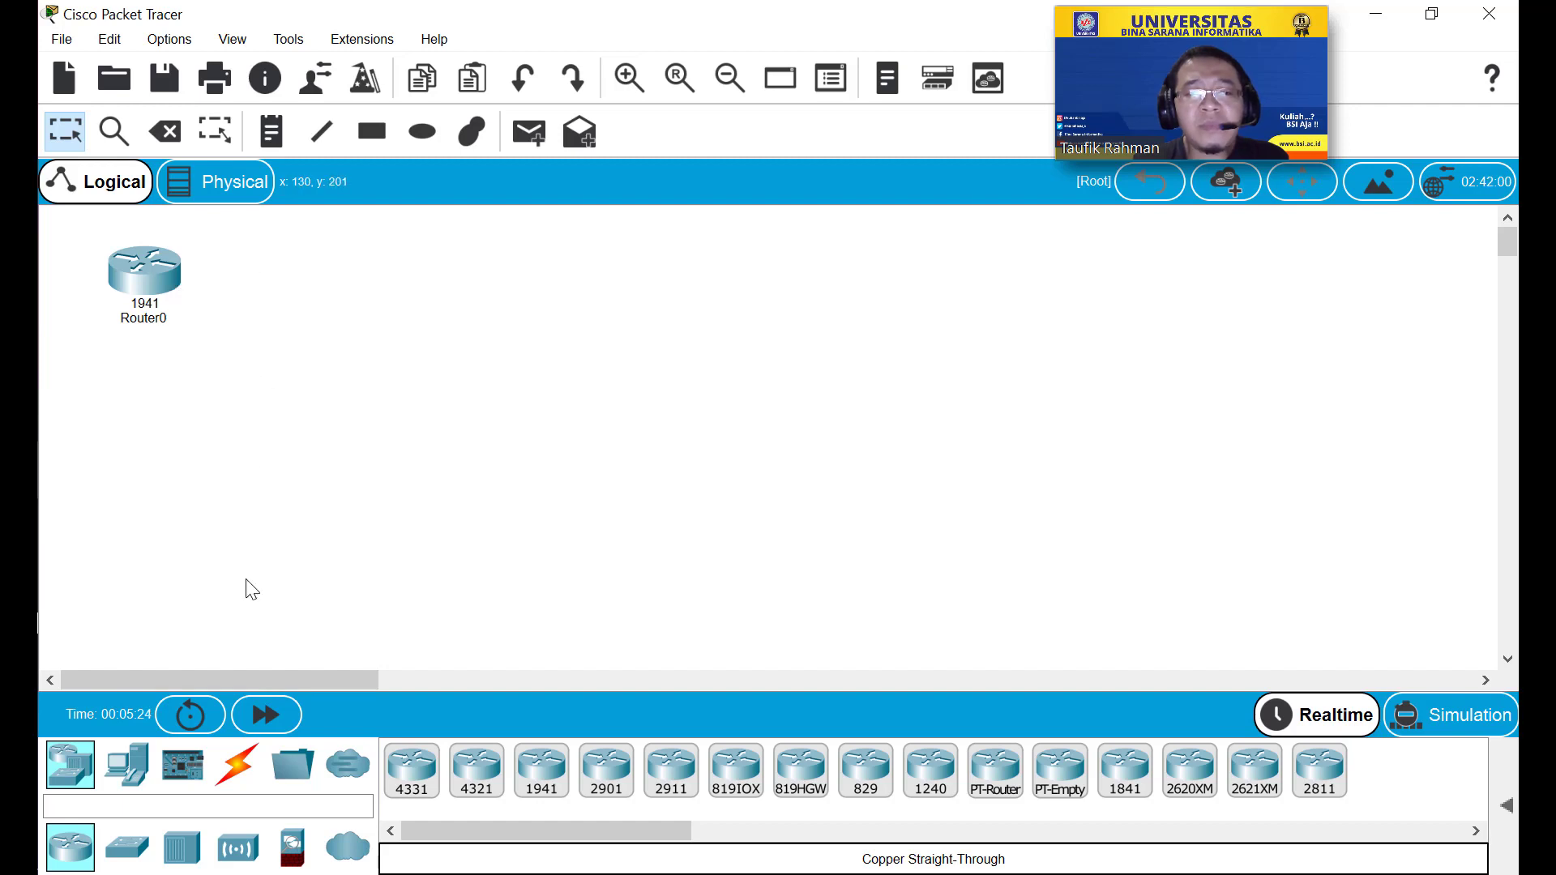
# Place a generic Switch-PT, Switch0, below the router.
pyautogui.click(127, 864)
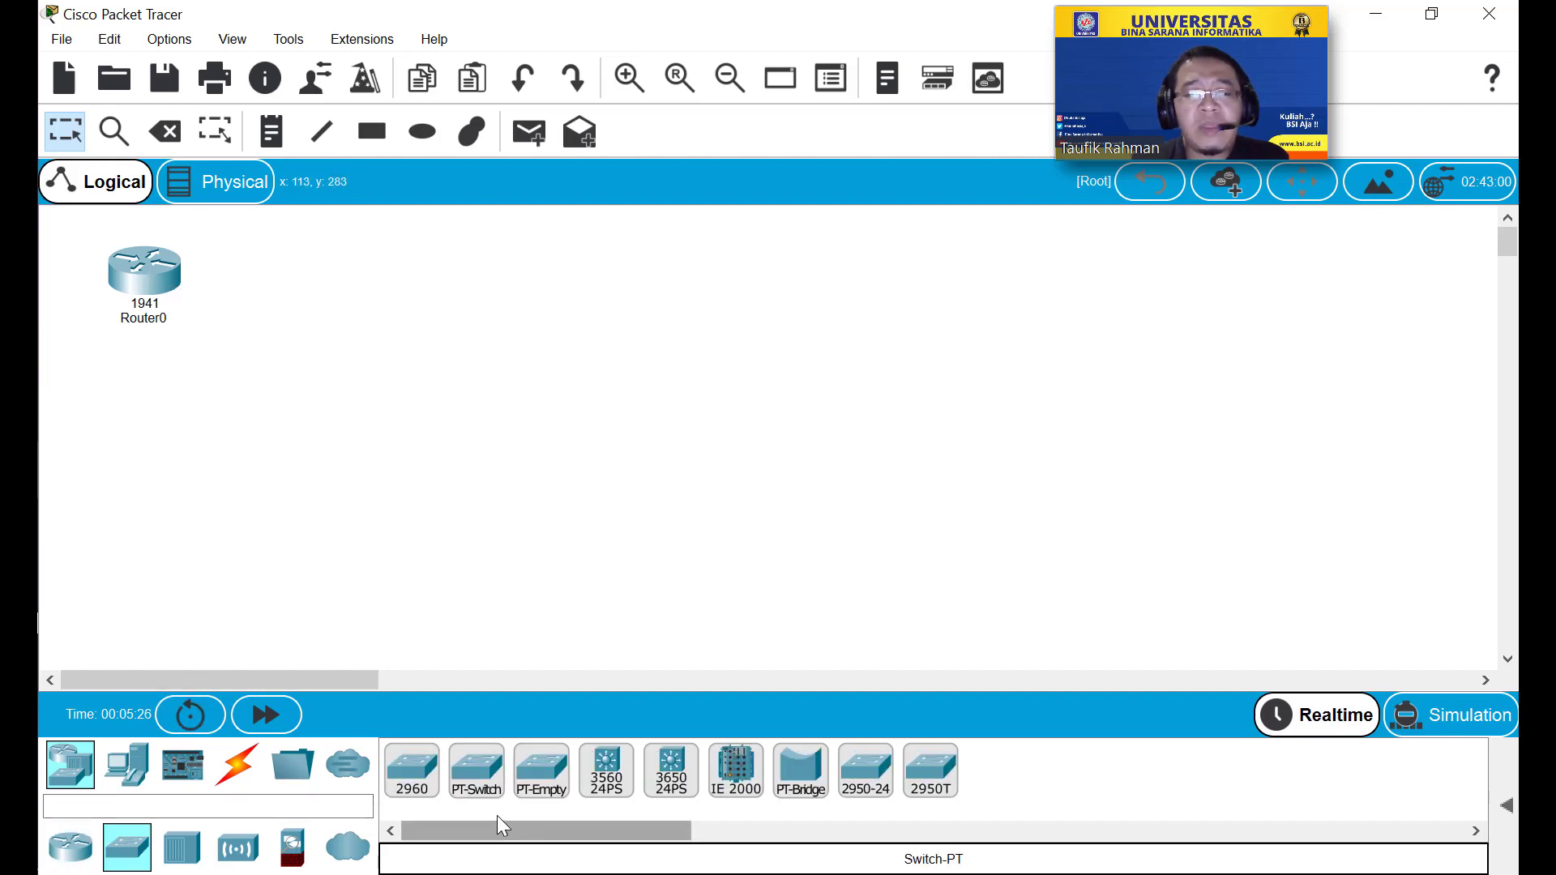
pyautogui.moveTo(477, 777); pyautogui.dragTo(154, 467)
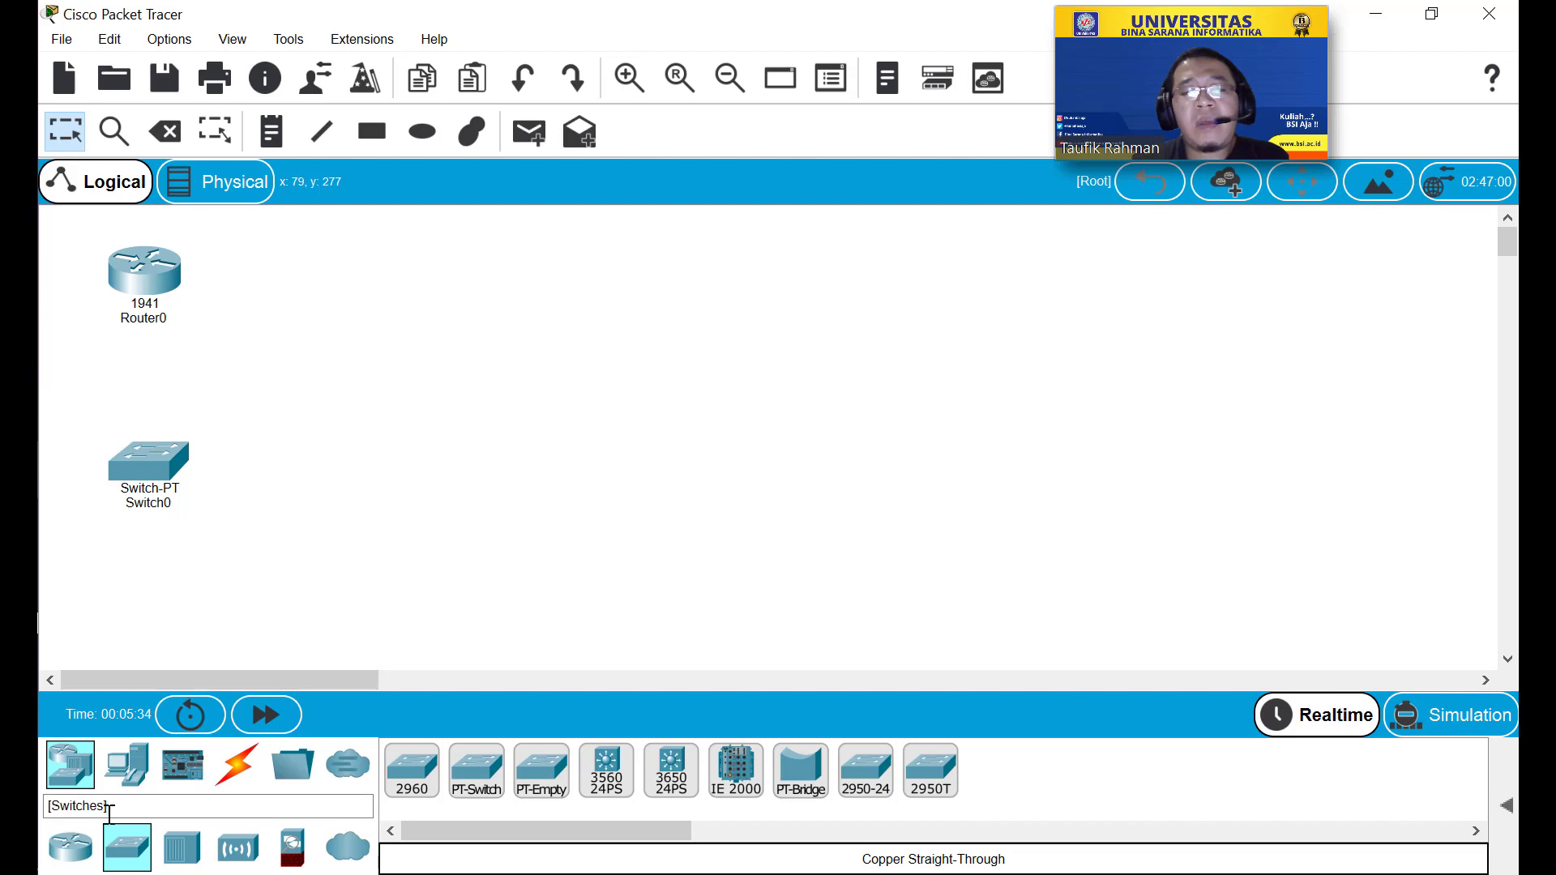
pyautogui.click(132, 774)
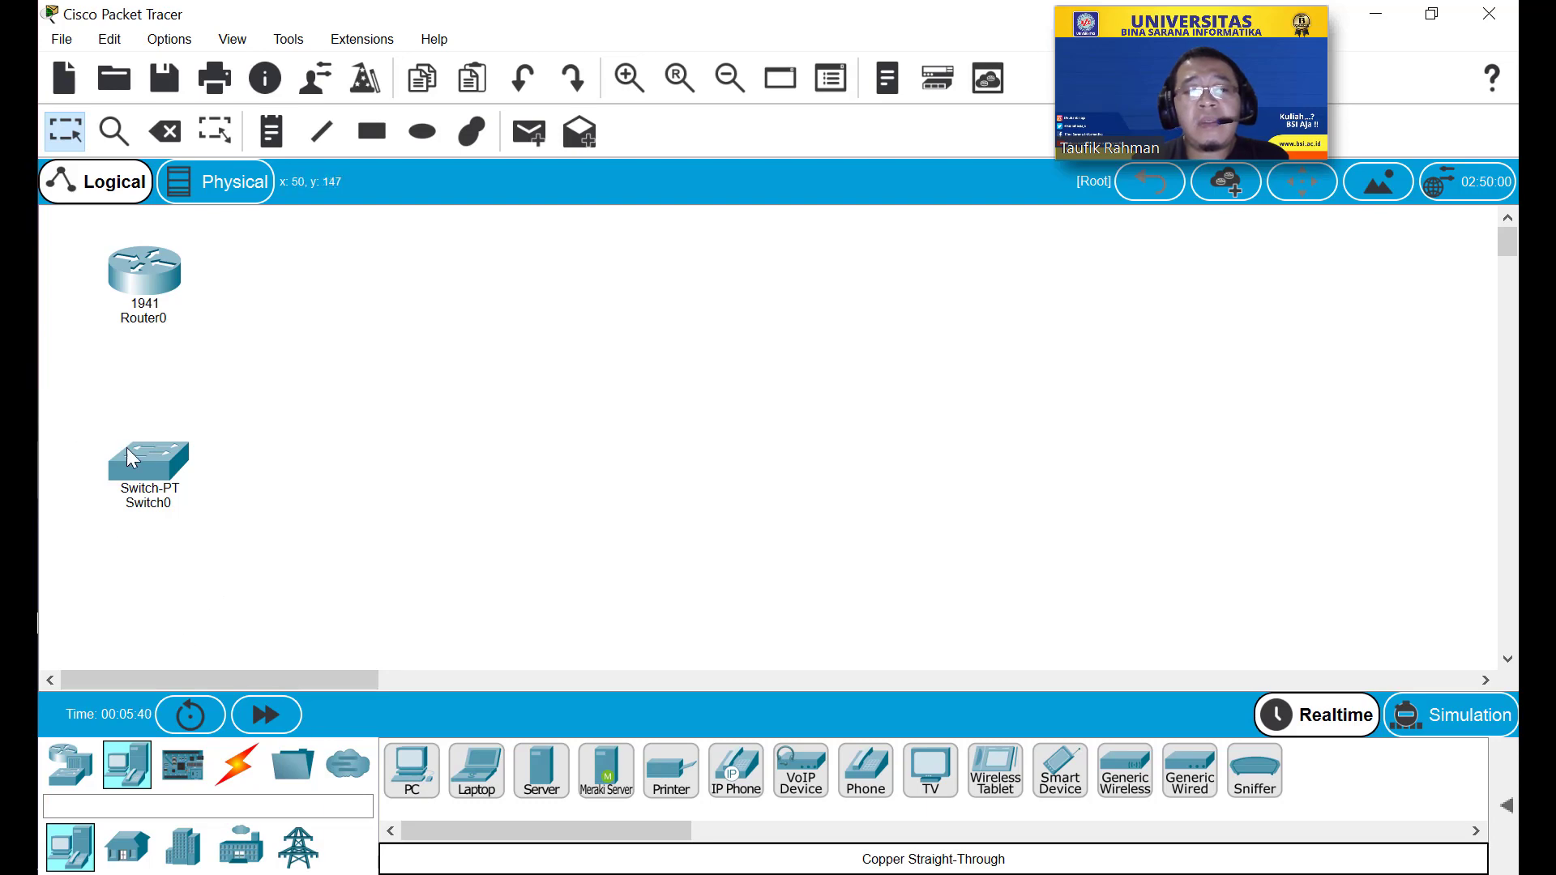
# Open Switch0's physical view, zoomed out so all its slots are visible.
pyautogui.click(157, 463)
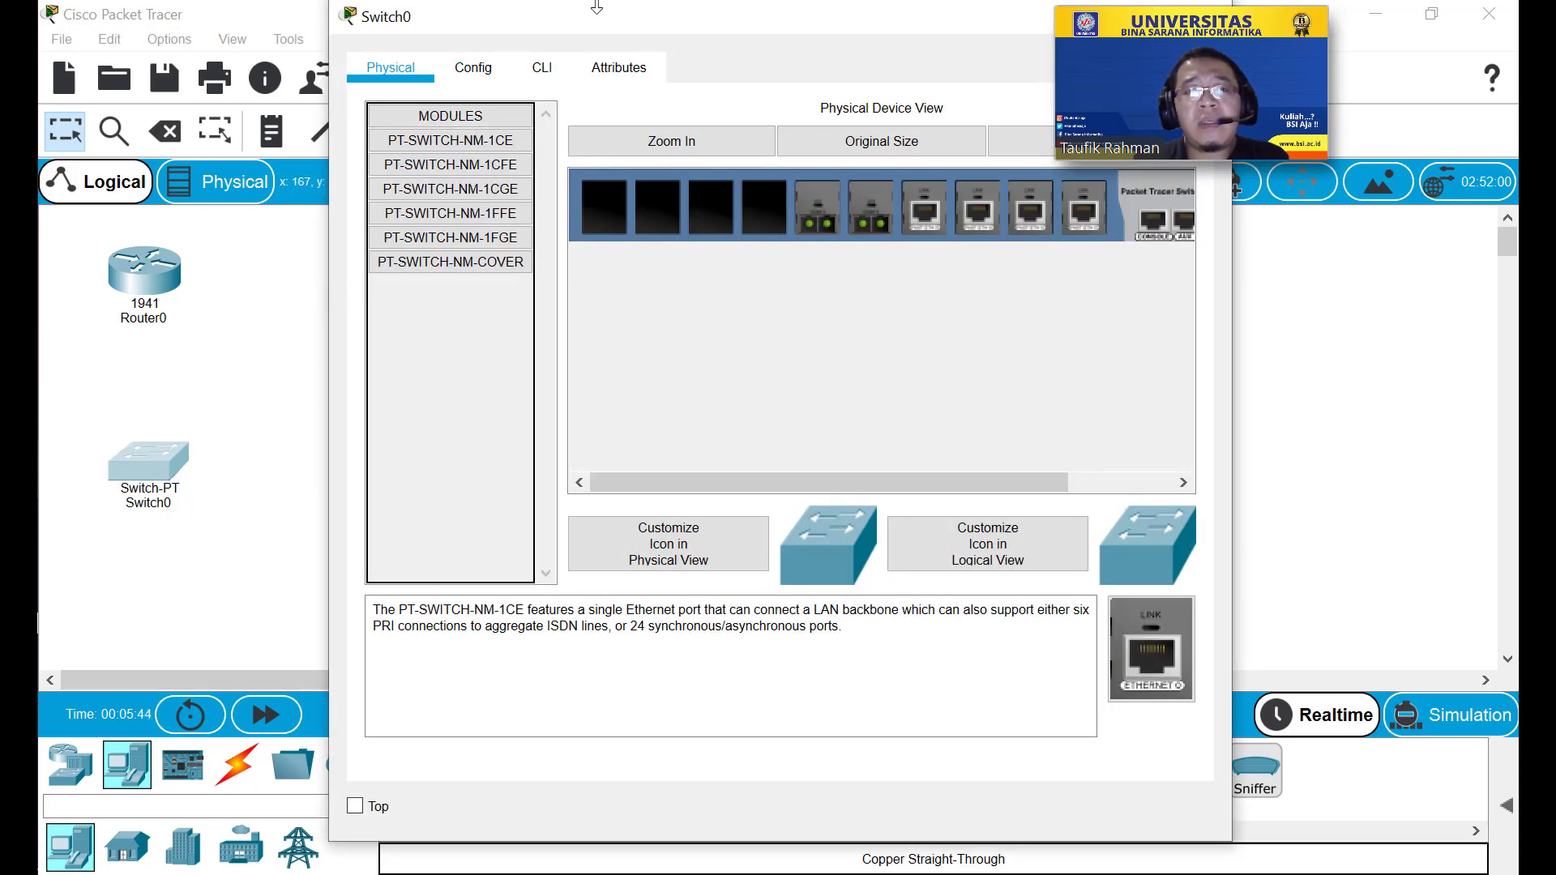
pyautogui.moveTo(587, 19); pyautogui.dragTo(525, 61)
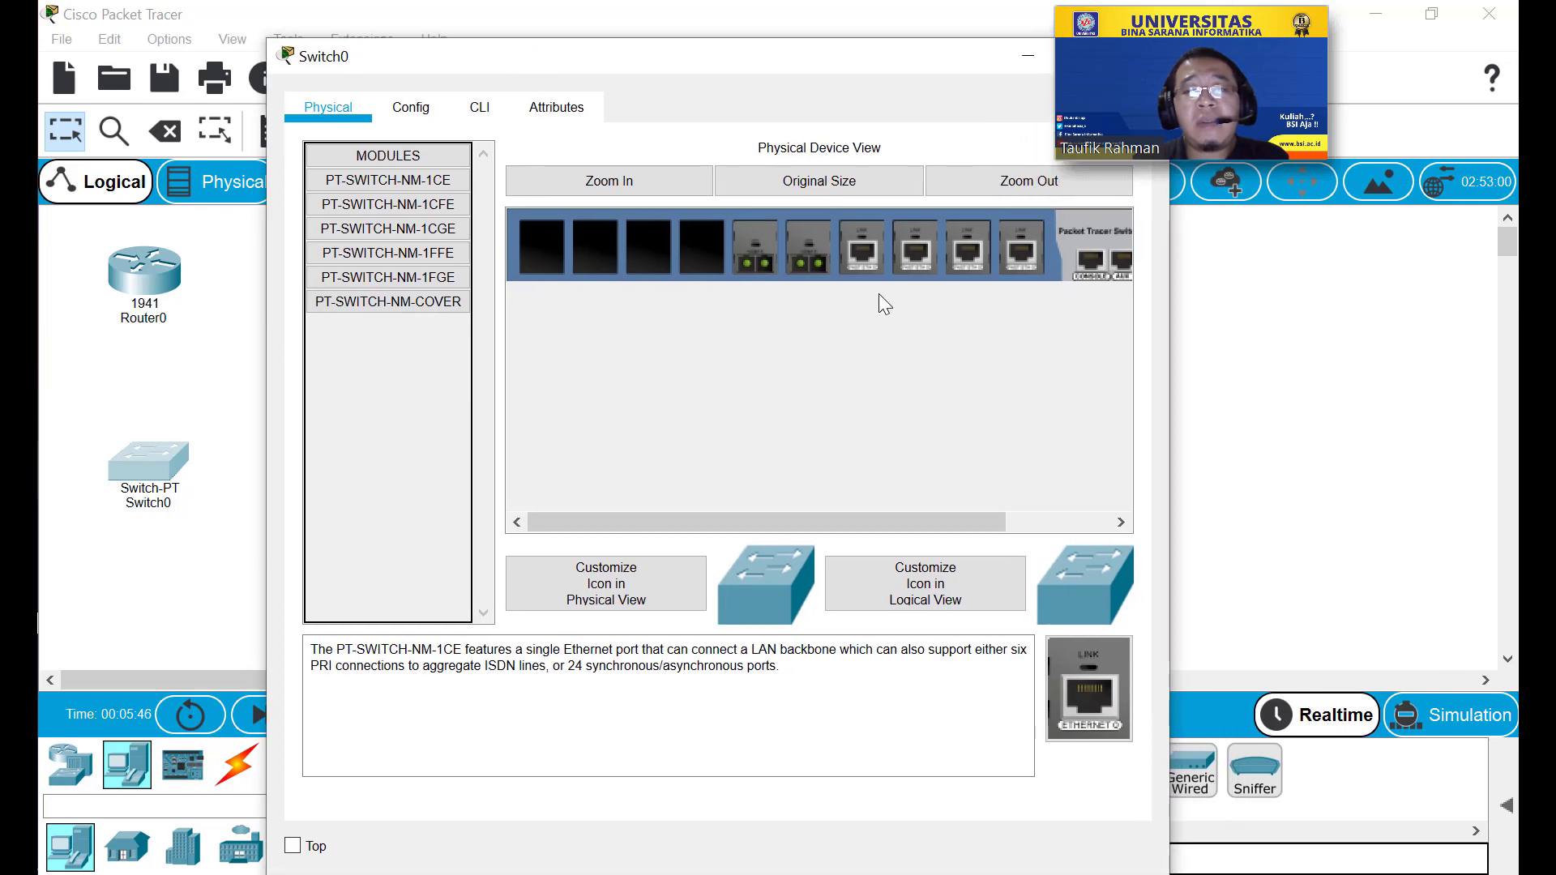
pyautogui.click(991, 181)
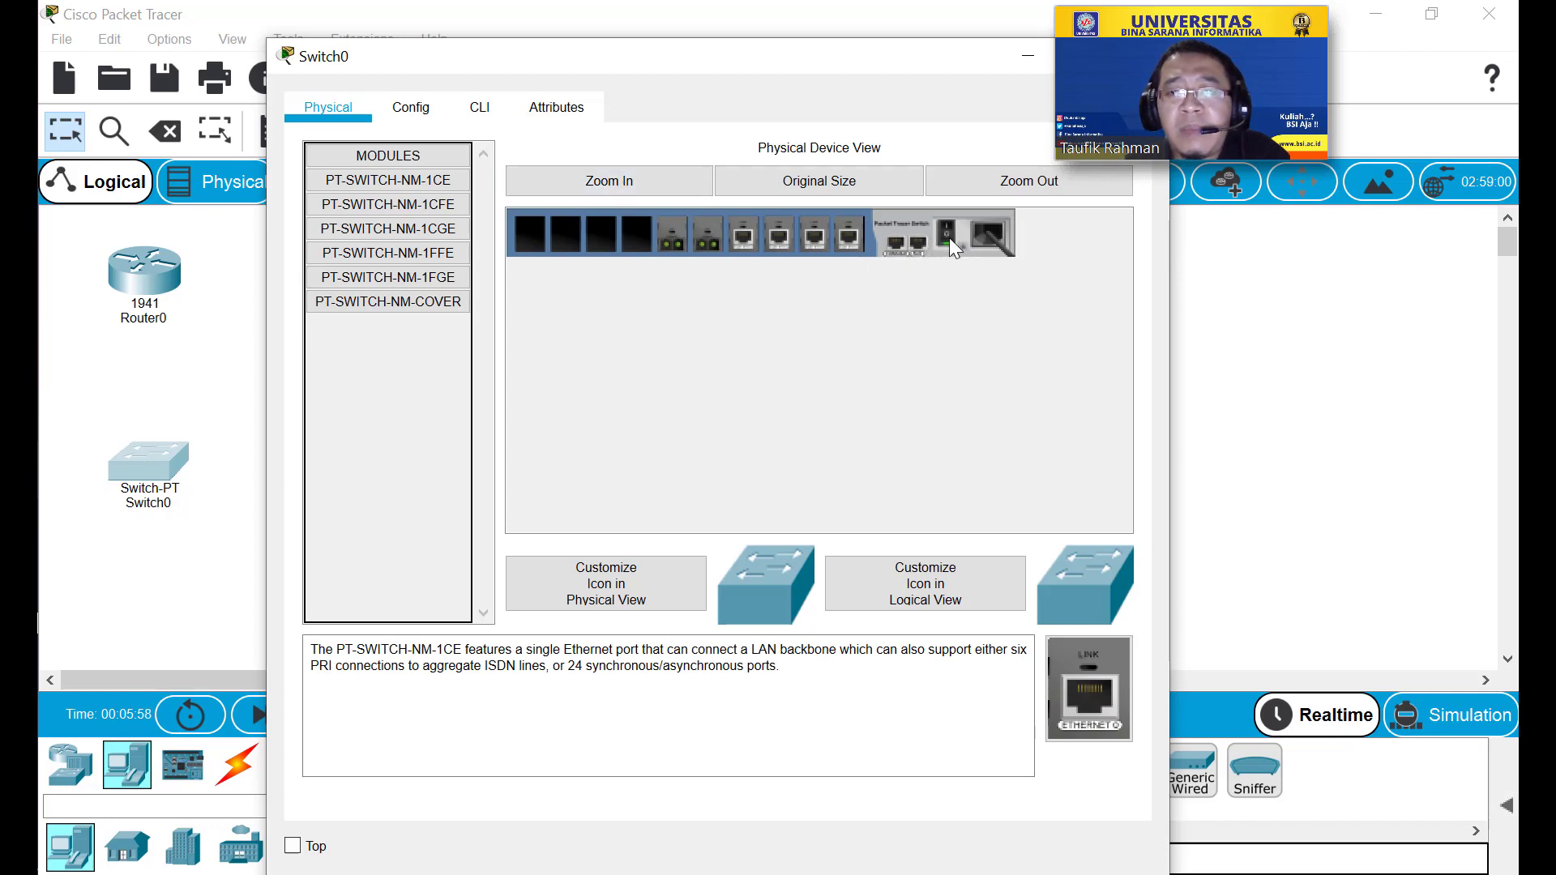
pyautogui.click(960, 188)
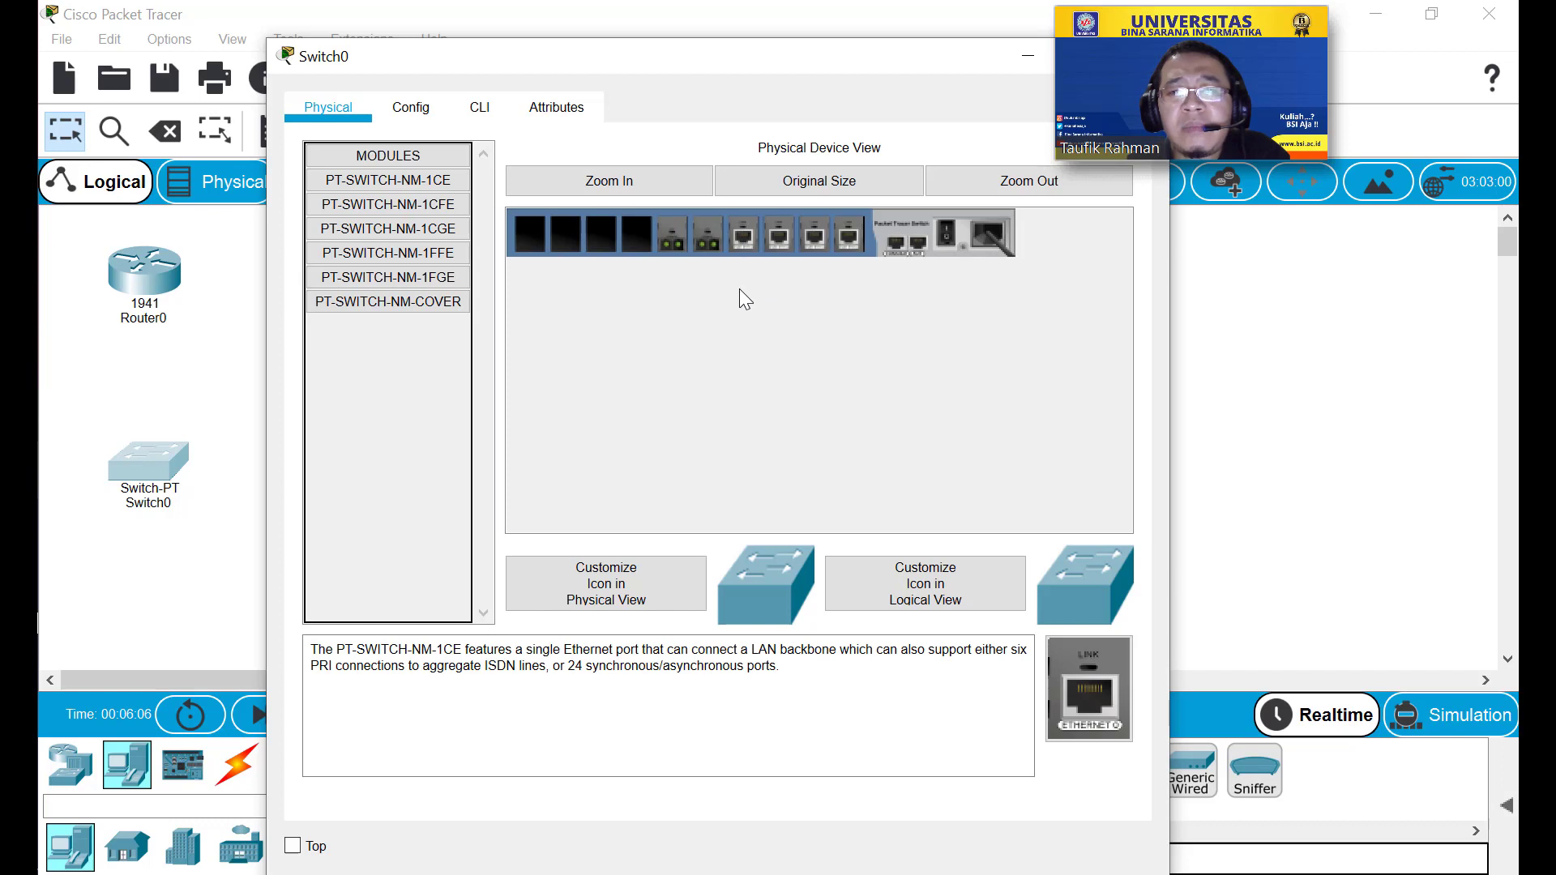
# Remove the installed modules from Switch0's fifth through tenth slots.
pyautogui.moveTo(746, 238); pyautogui.dragTo(394, 339)
pyautogui.moveTo(681, 258); pyautogui.dragTo(447, 315)
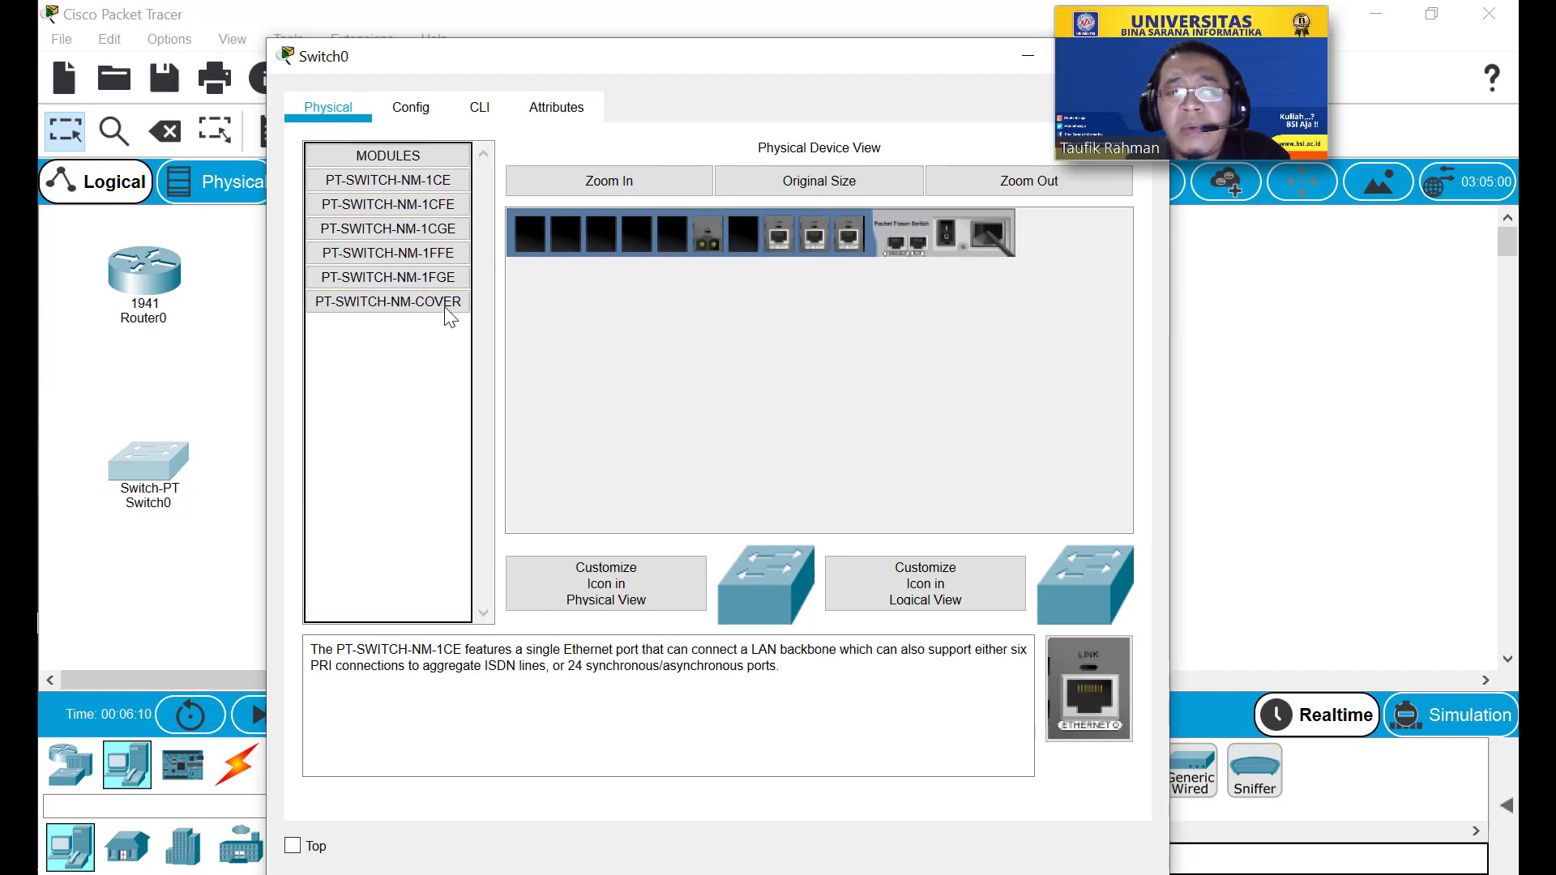
pyautogui.moveTo(707, 237); pyautogui.dragTo(399, 356)
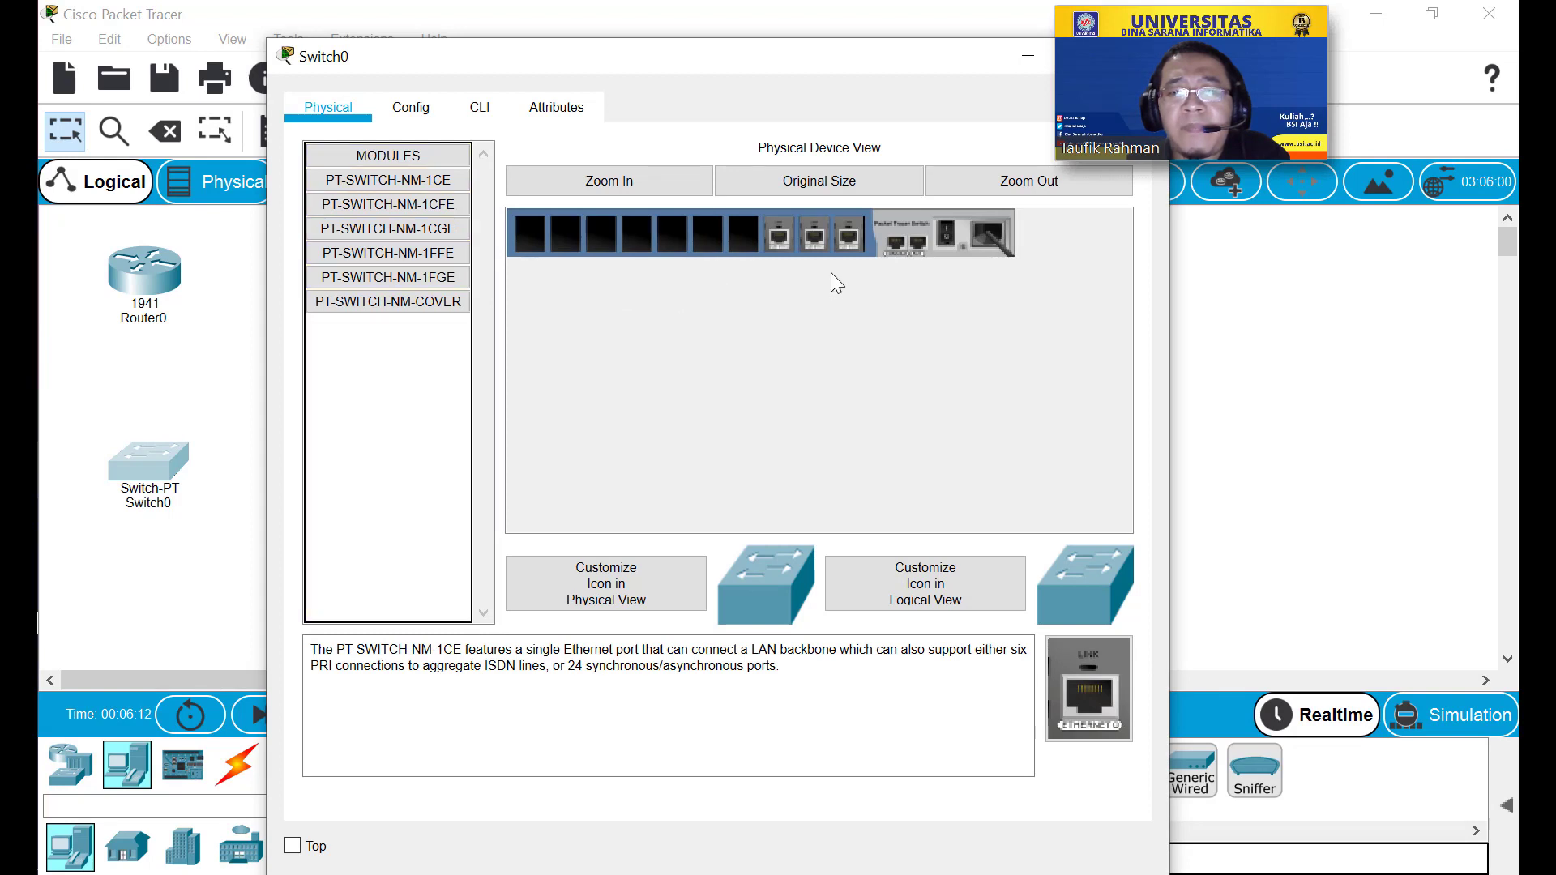
pyautogui.moveTo(779, 235); pyautogui.dragTo(382, 347)
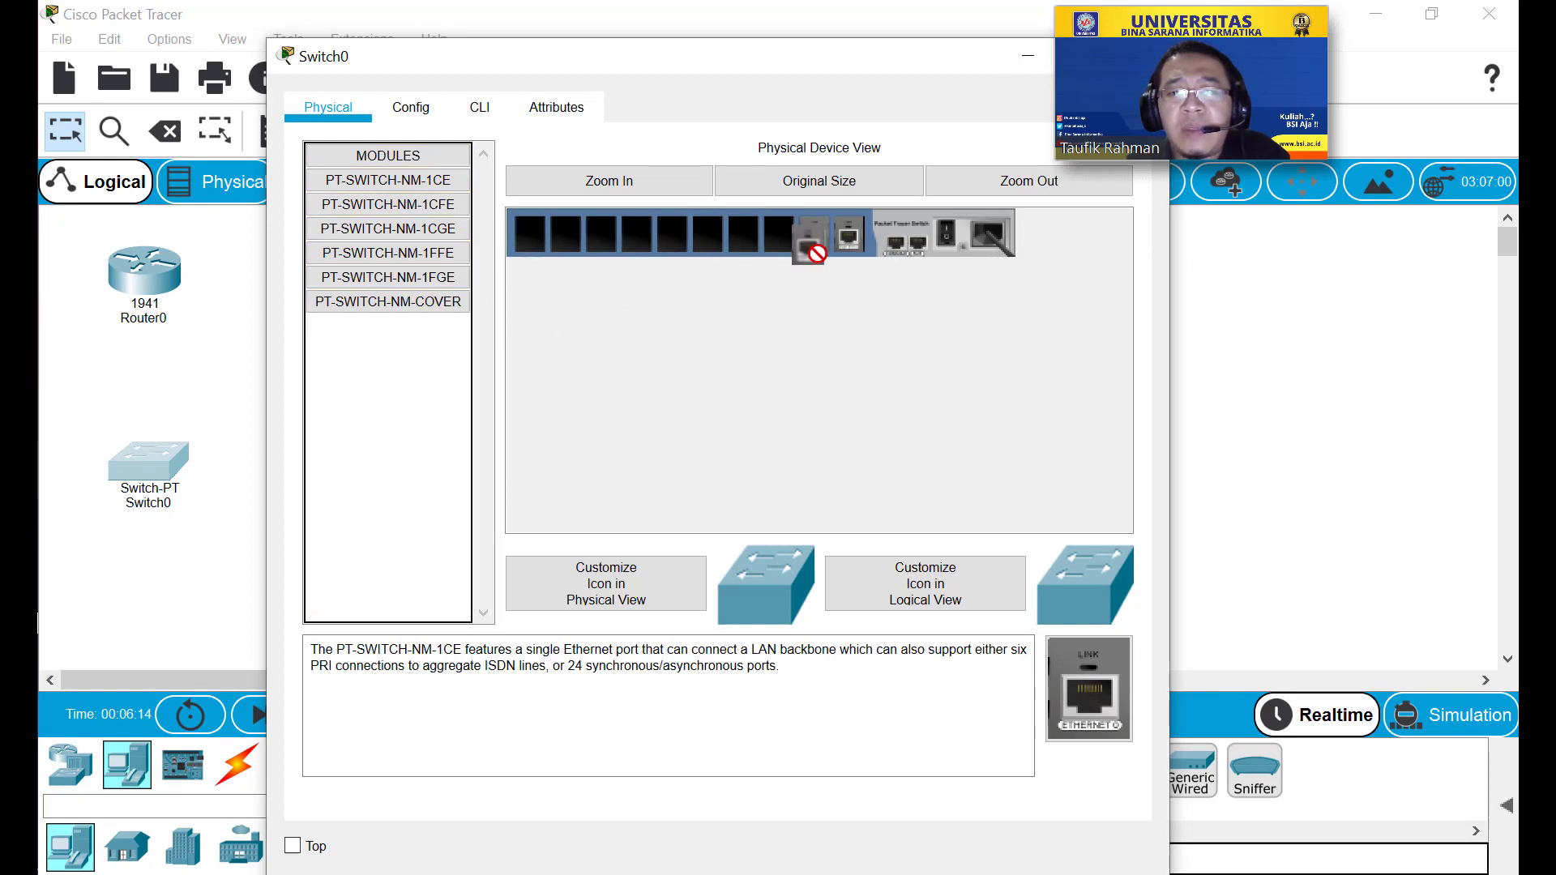
pyautogui.moveTo(810, 244); pyautogui.dragTo(372, 365)
pyautogui.moveTo(852, 246); pyautogui.dragTo(378, 343)
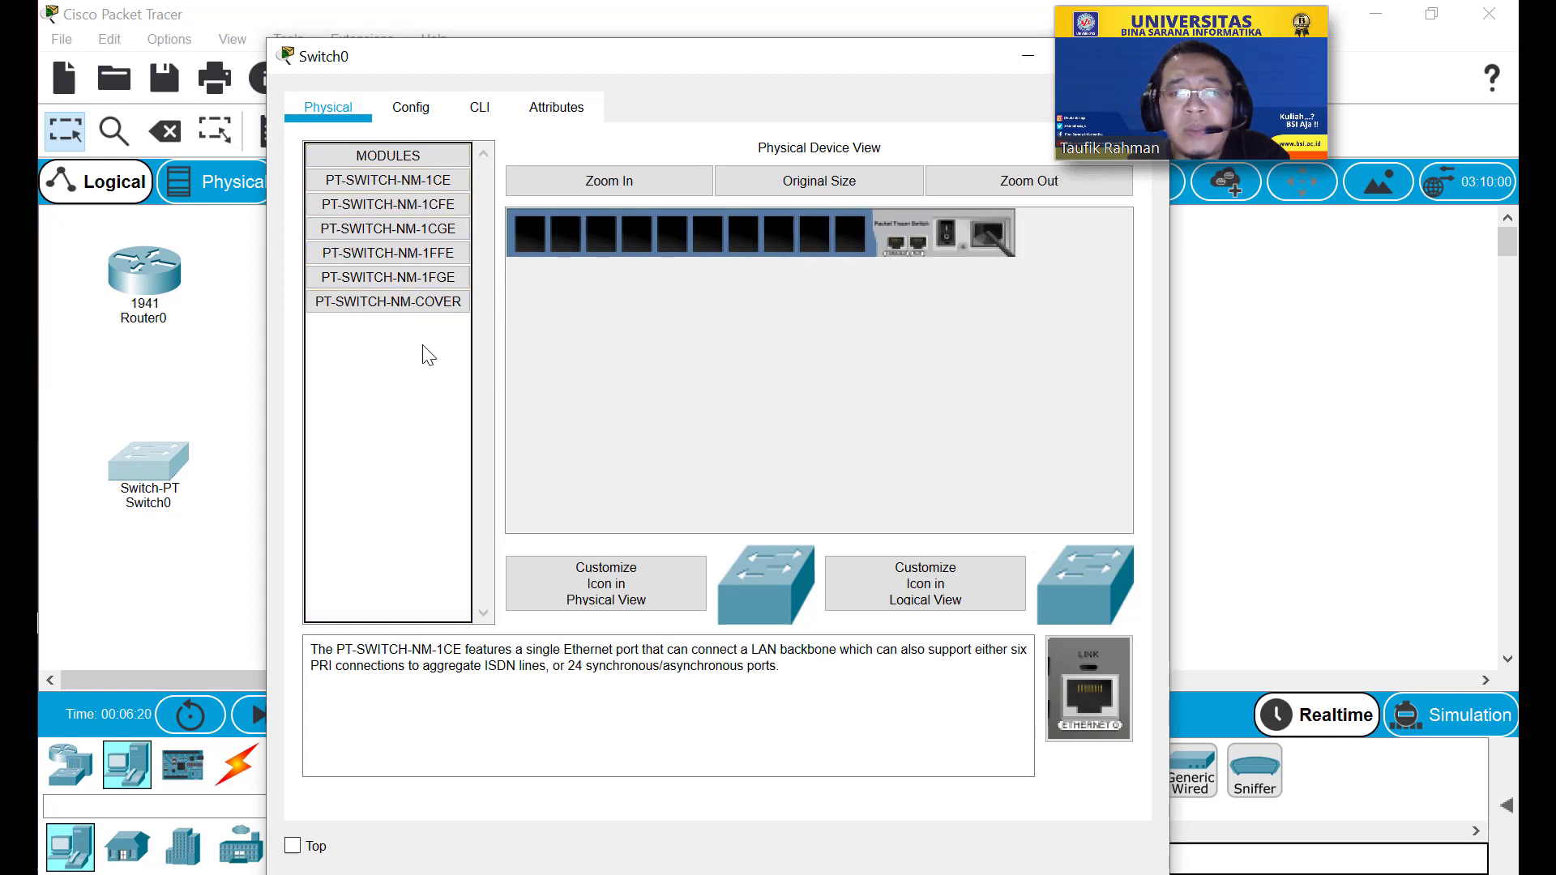
# Install PT-SWITCH-NM-1CGE modules into five of Switch0's empty slots.
pyautogui.click(419, 256)
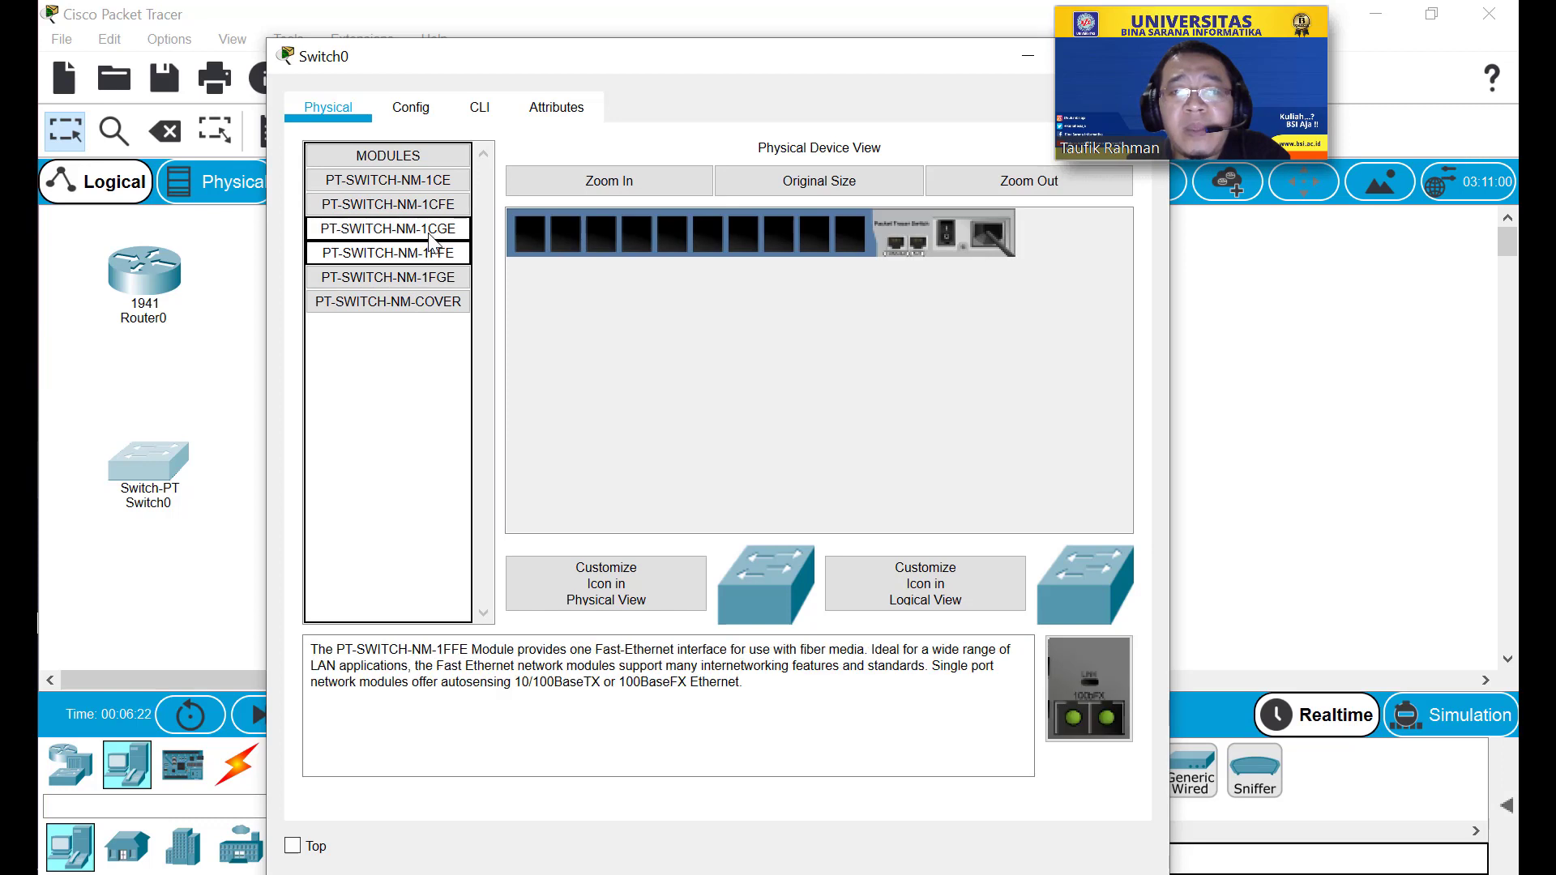
pyautogui.click(428, 231)
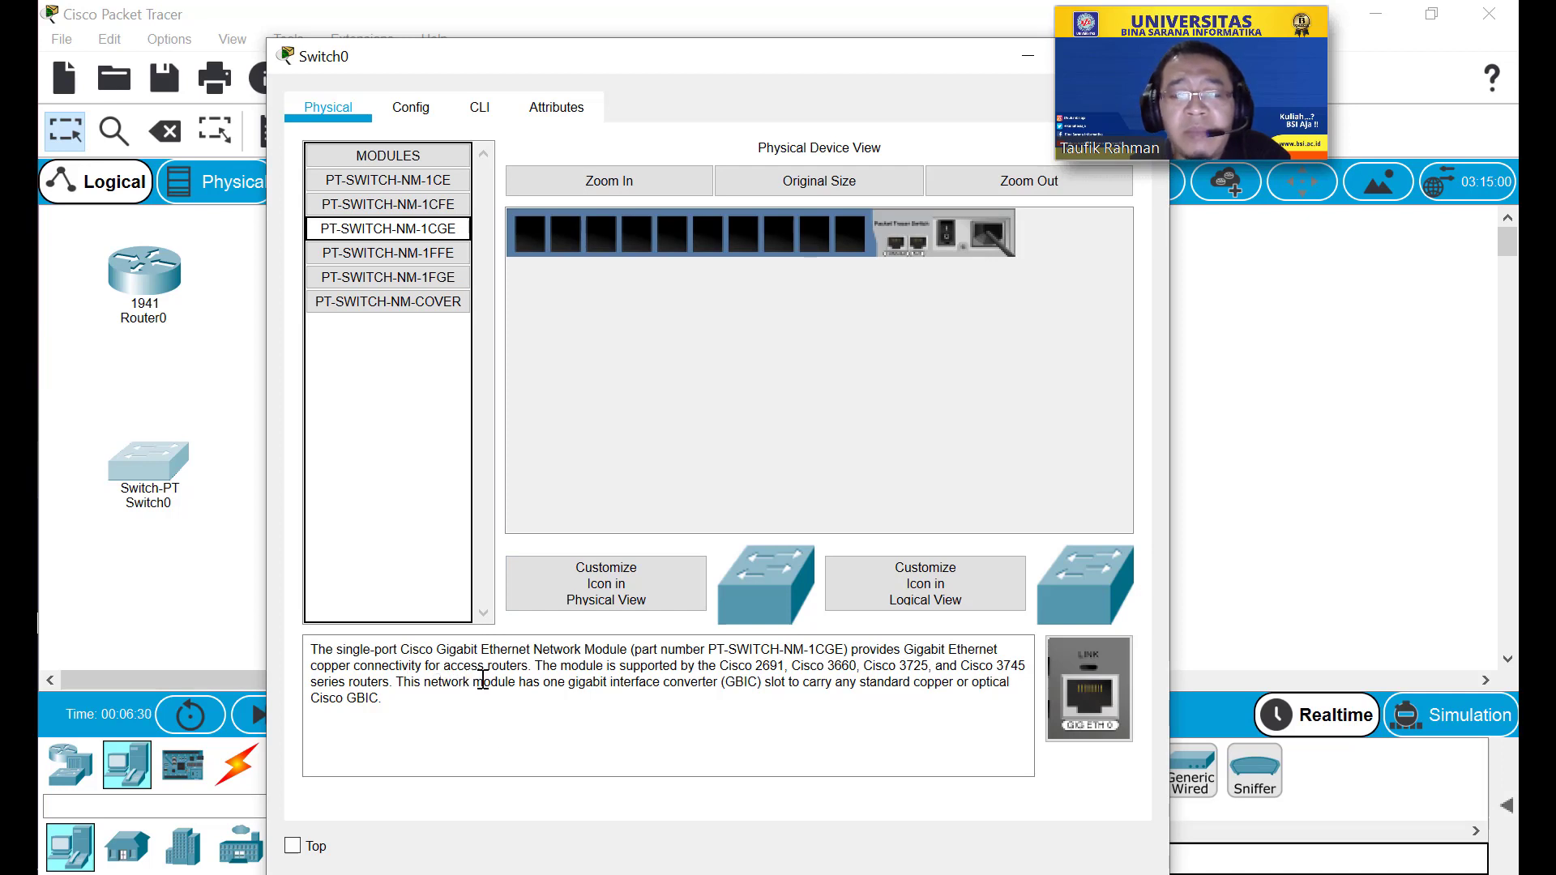
pyautogui.moveTo(452, 230); pyautogui.dragTo(857, 243)
pyautogui.moveTo(470, 235); pyautogui.dragTo(817, 236)
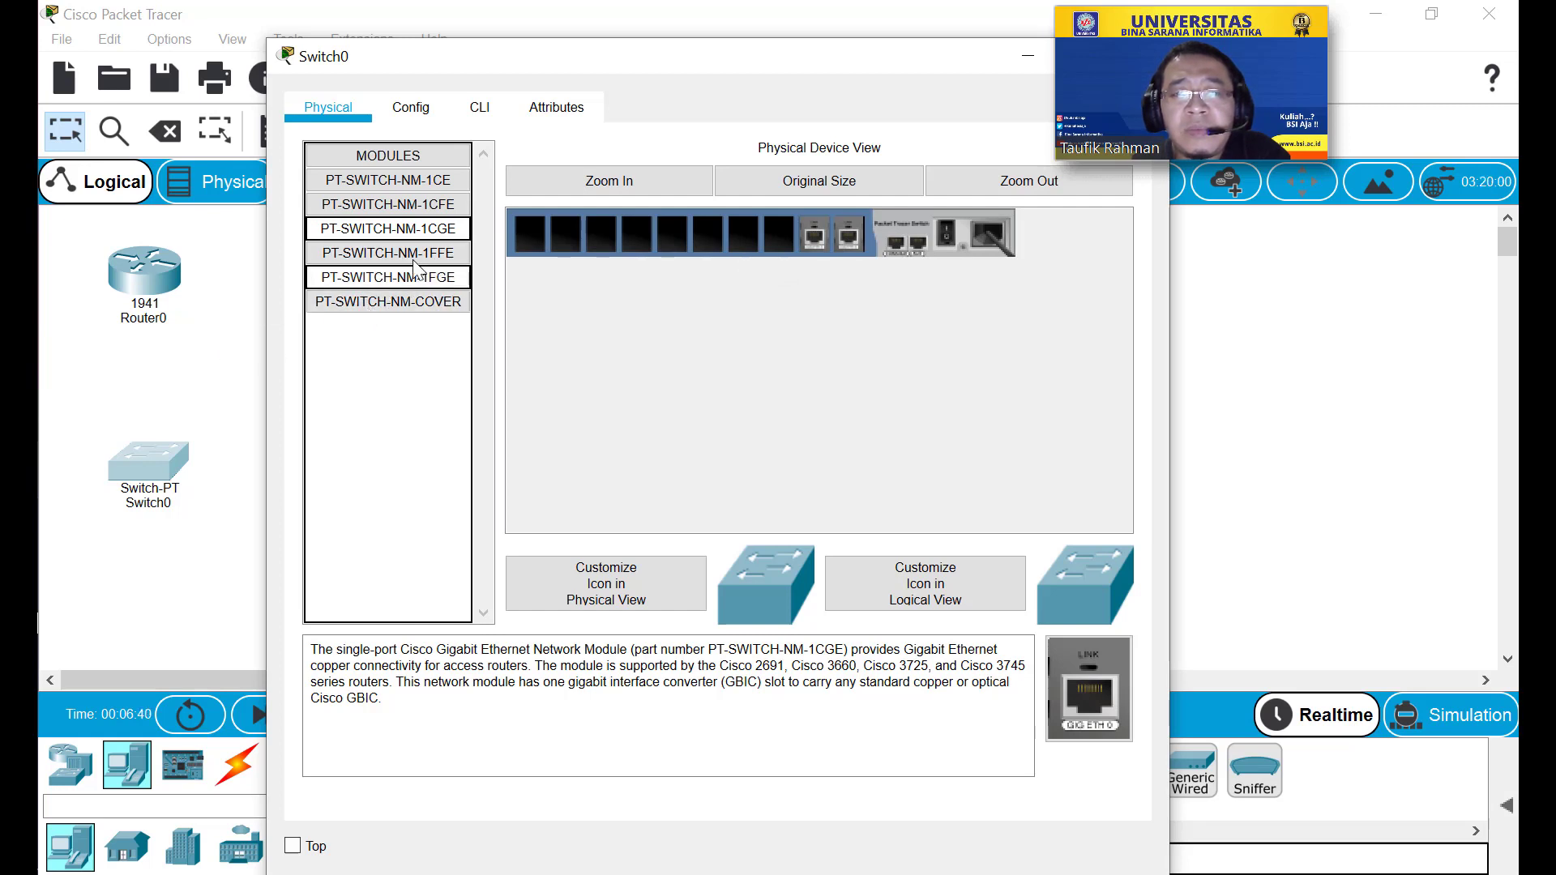
pyautogui.moveTo(431, 231); pyautogui.dragTo(780, 240)
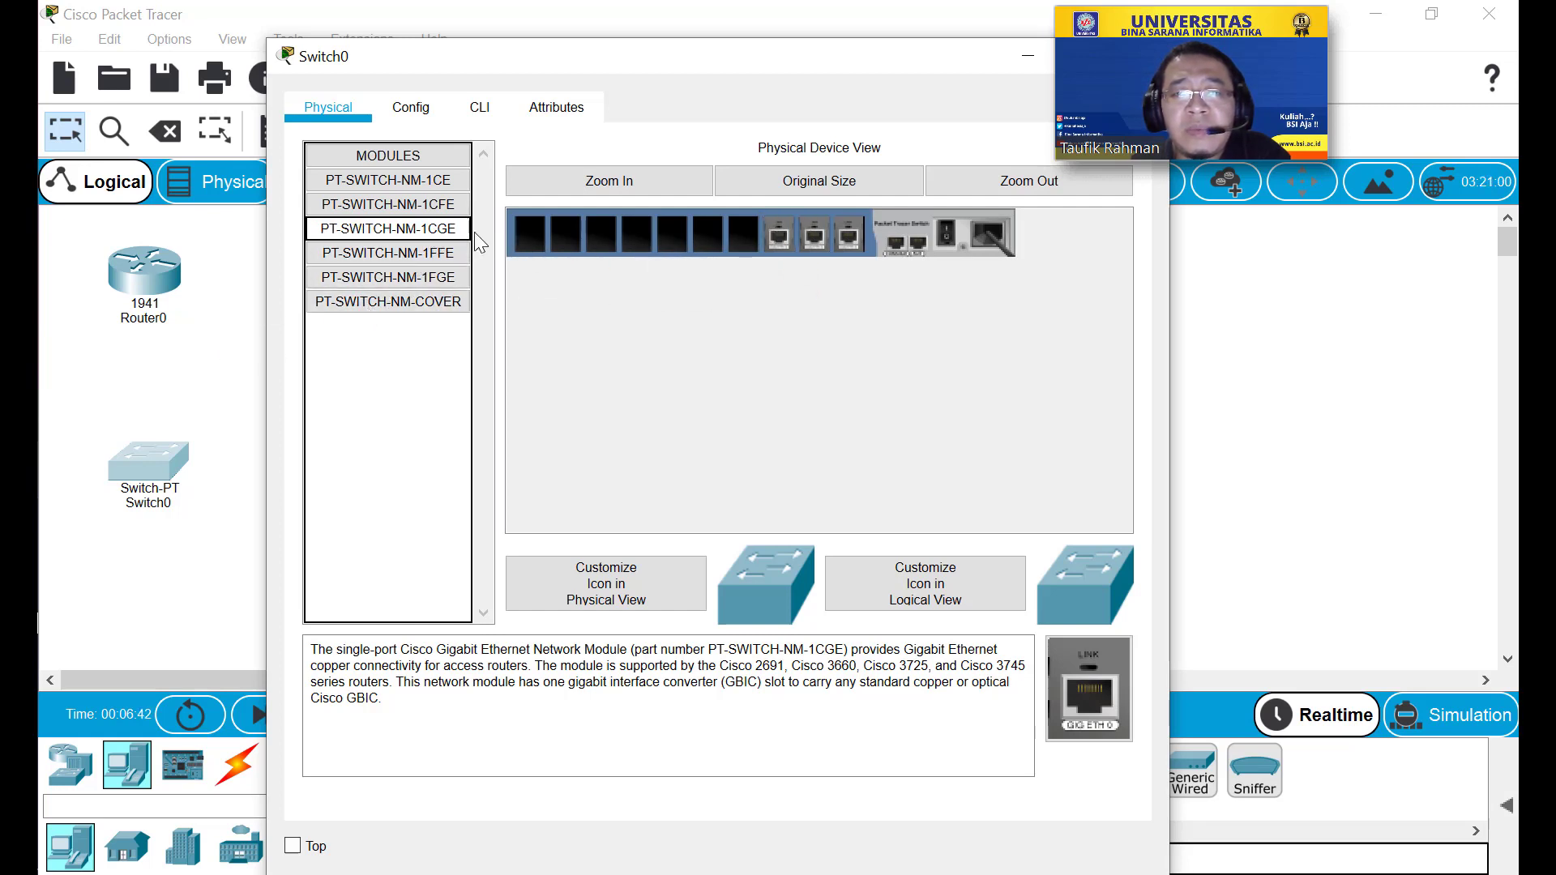
pyautogui.moveTo(455, 230); pyautogui.dragTo(734, 240)
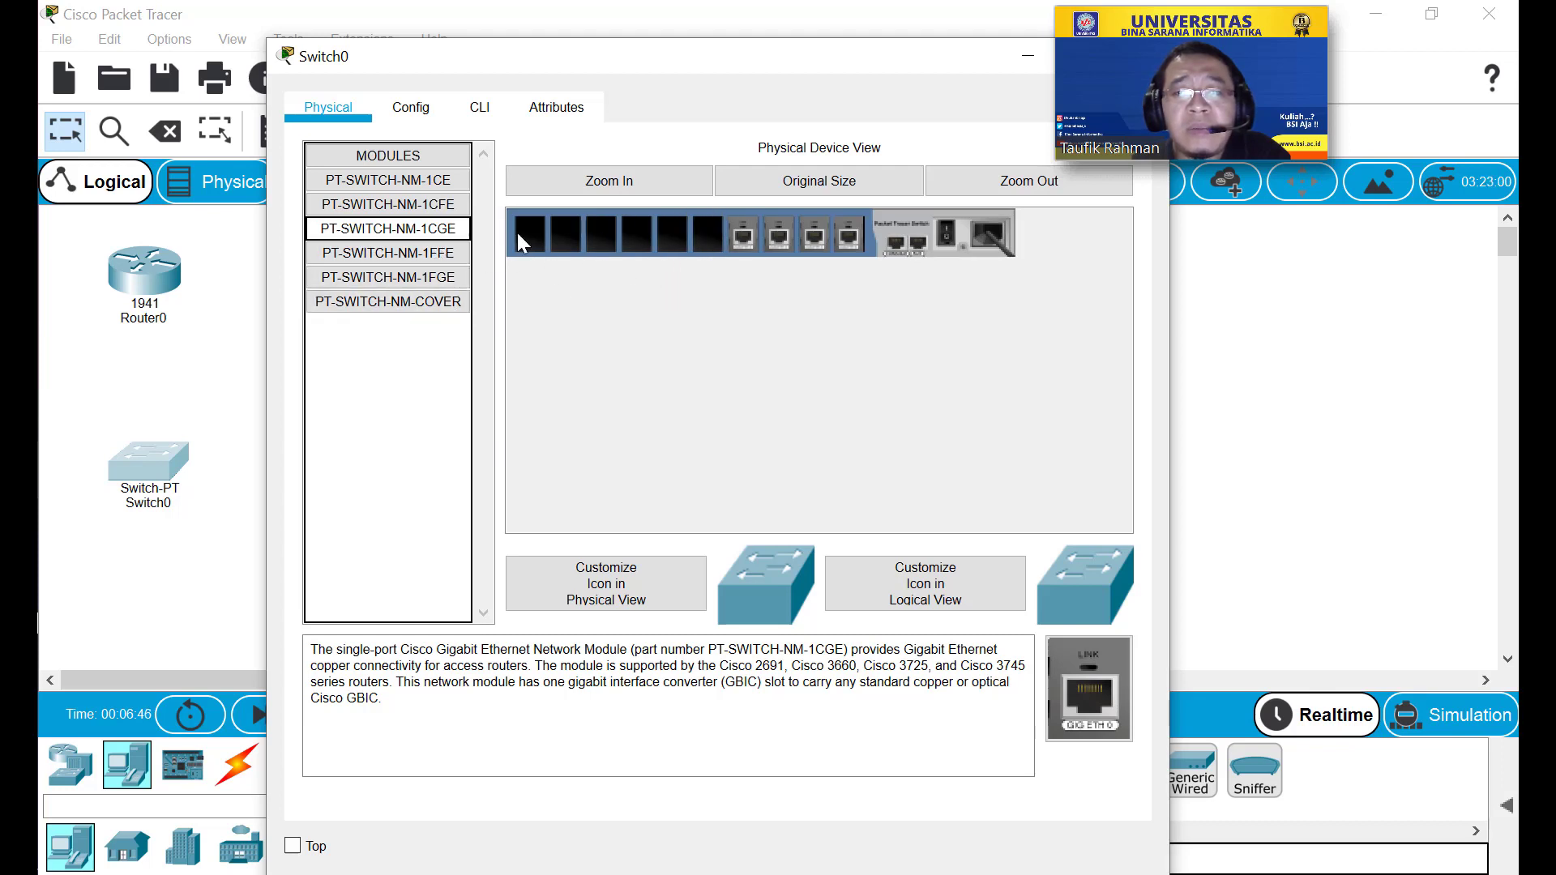
pyautogui.moveTo(427, 231); pyautogui.dragTo(707, 235)
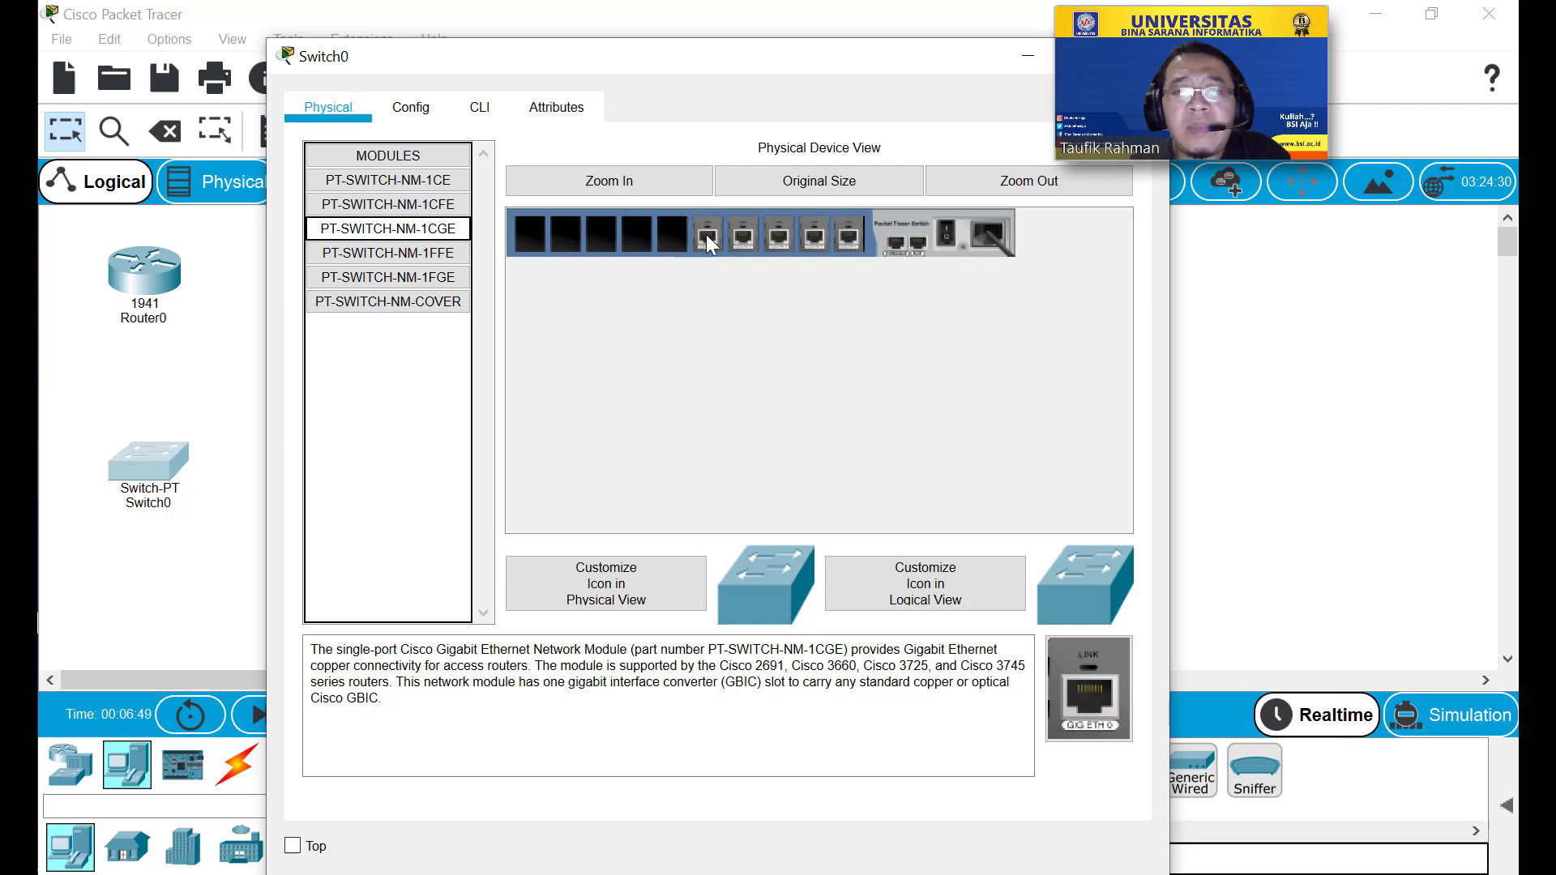
# Compare the 1CFE, 1CGE, 1FFE and 1FGE module descriptions and select PT-SWITCH-NM-1CFE.
pyautogui.click(425, 208)
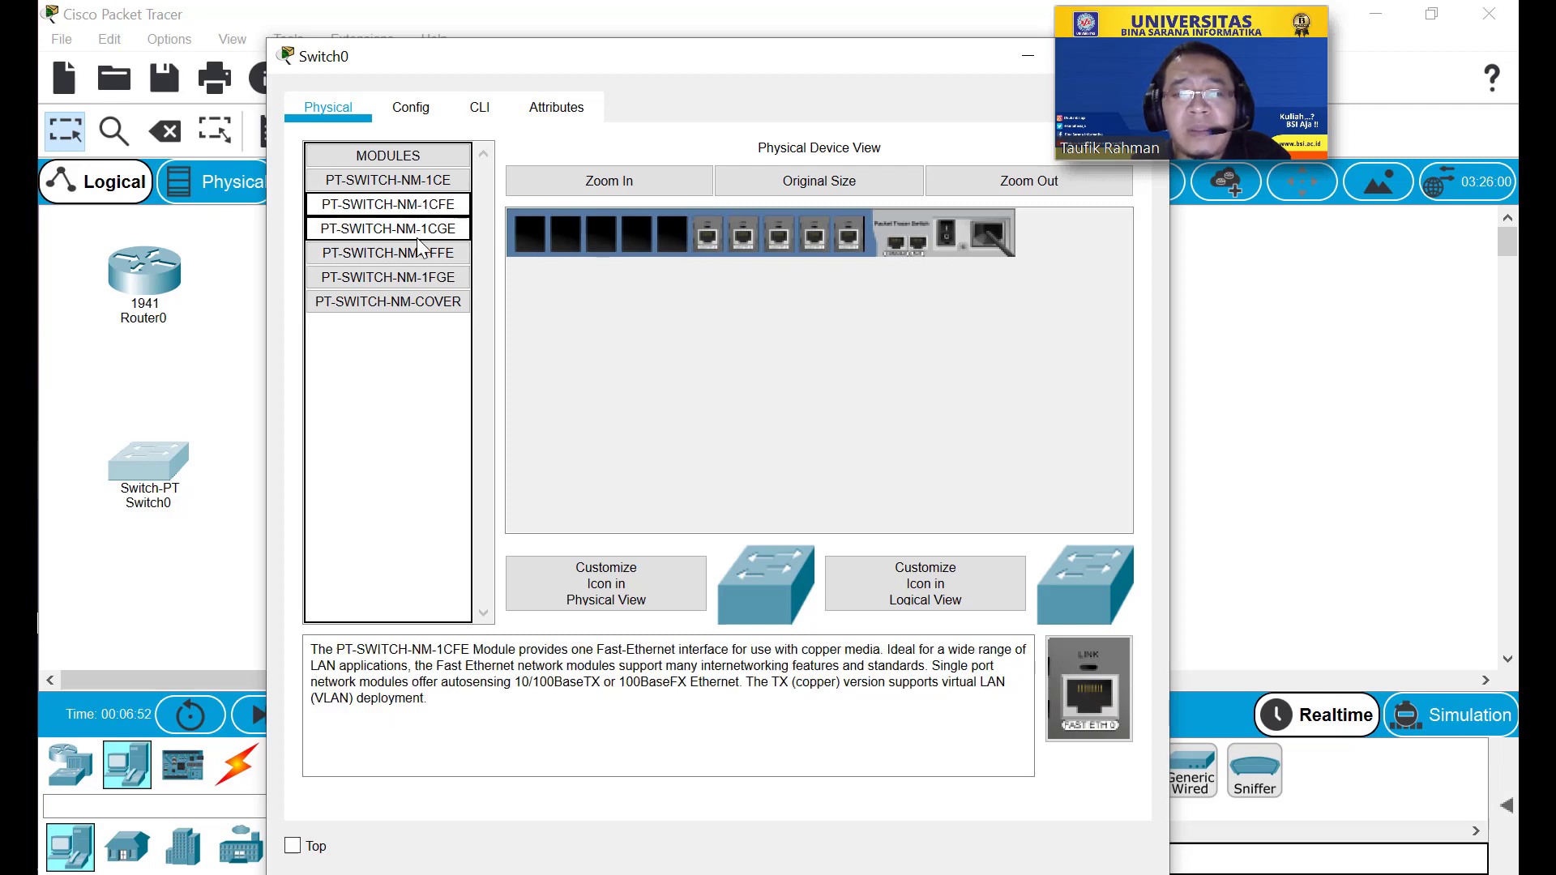
pyautogui.click(417, 236)
pyautogui.click(417, 274)
pyautogui.click(415, 253)
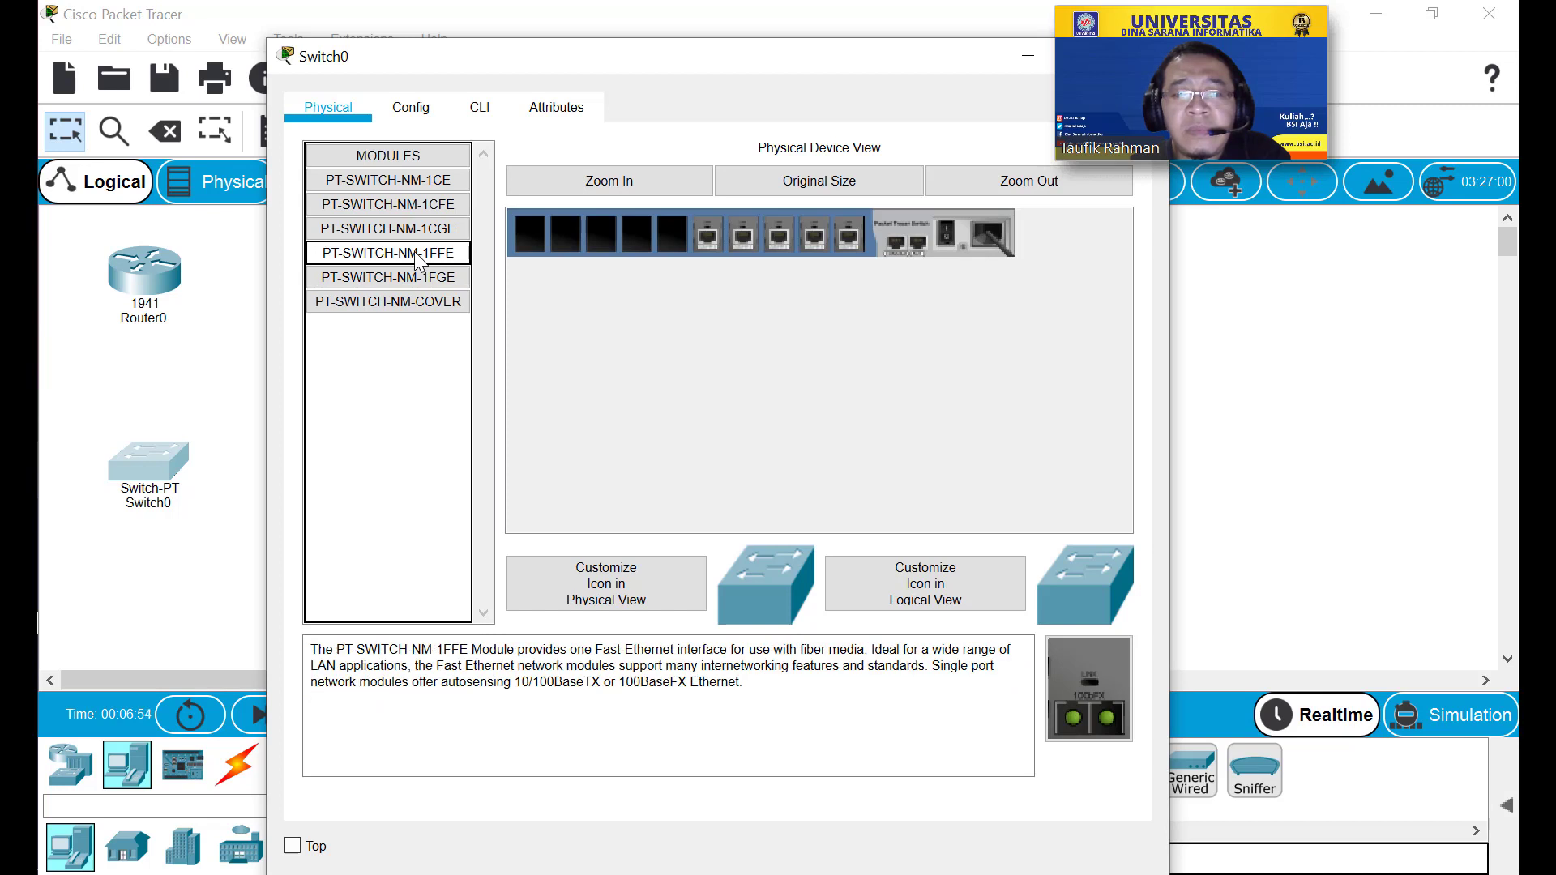
pyautogui.click(411, 280)
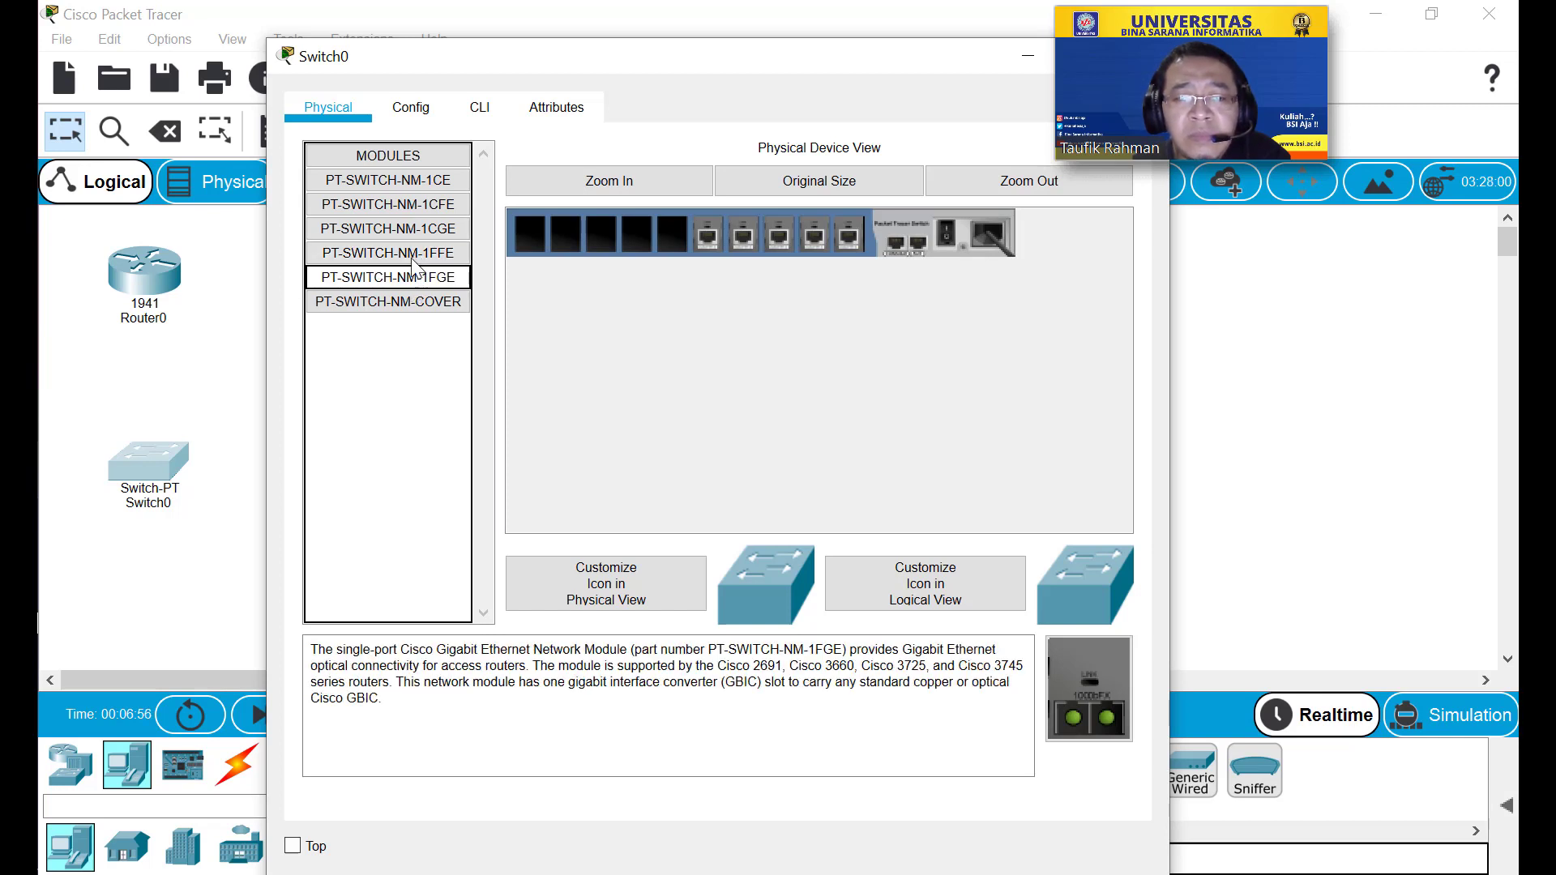
pyautogui.click(413, 253)
pyautogui.click(415, 255)
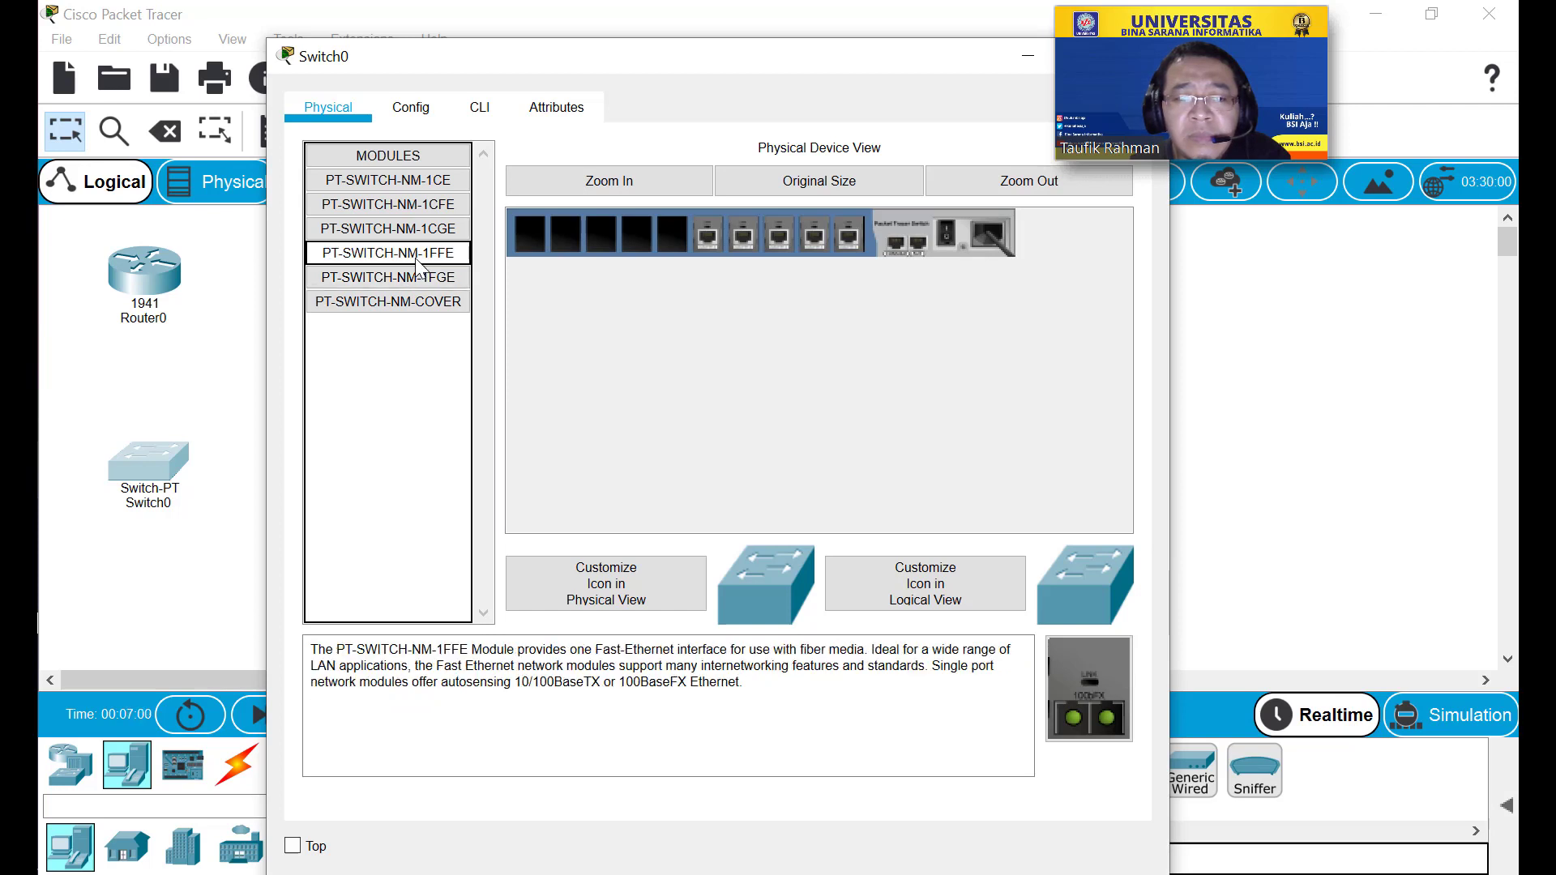
pyautogui.click(417, 279)
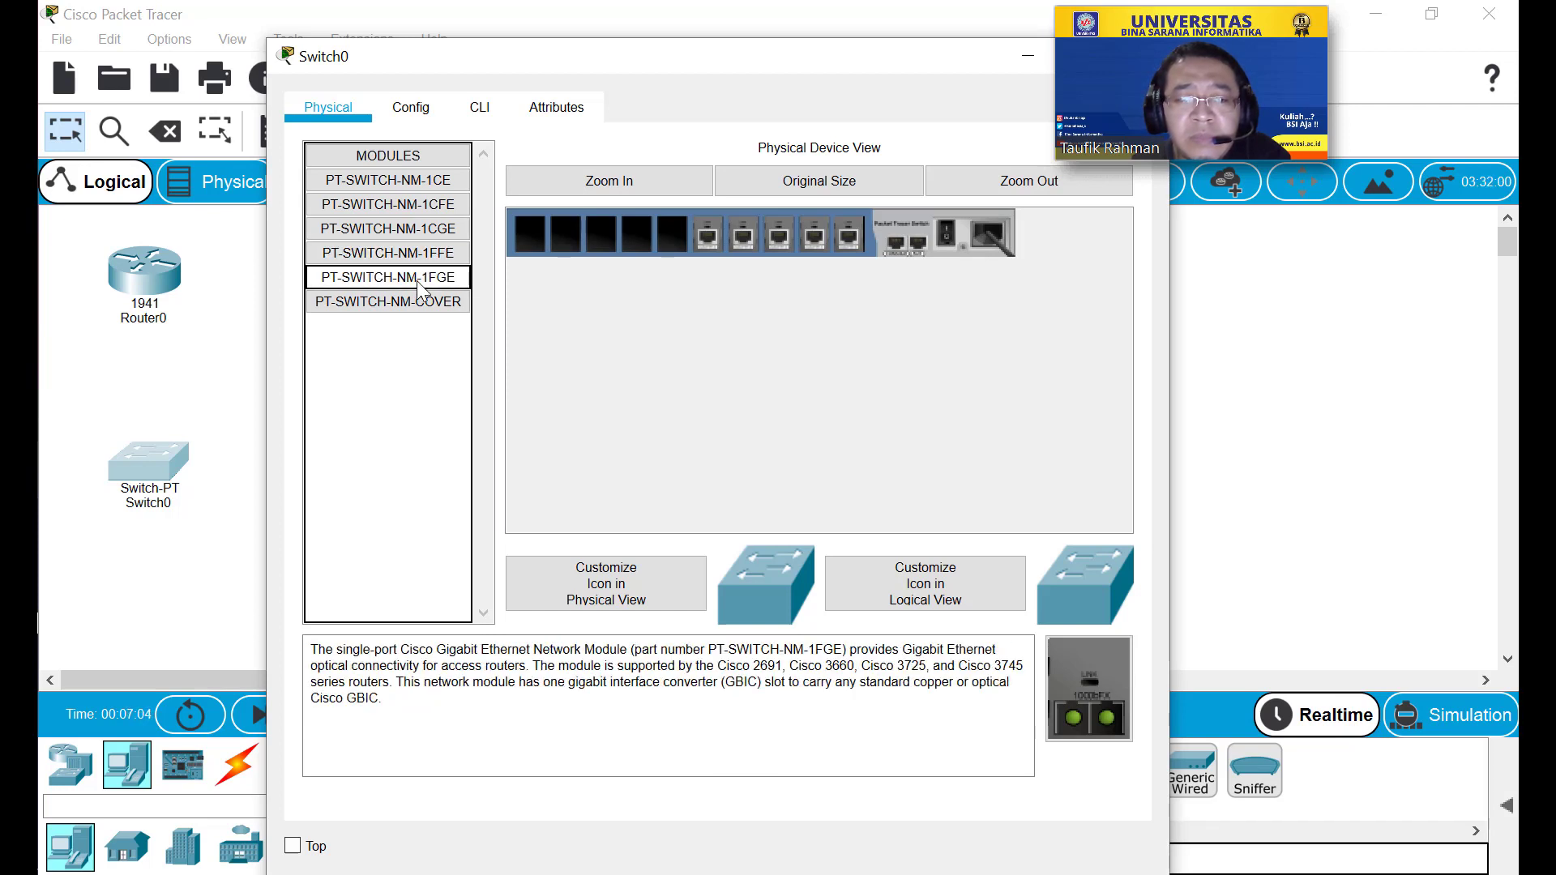
pyautogui.click(436, 231)
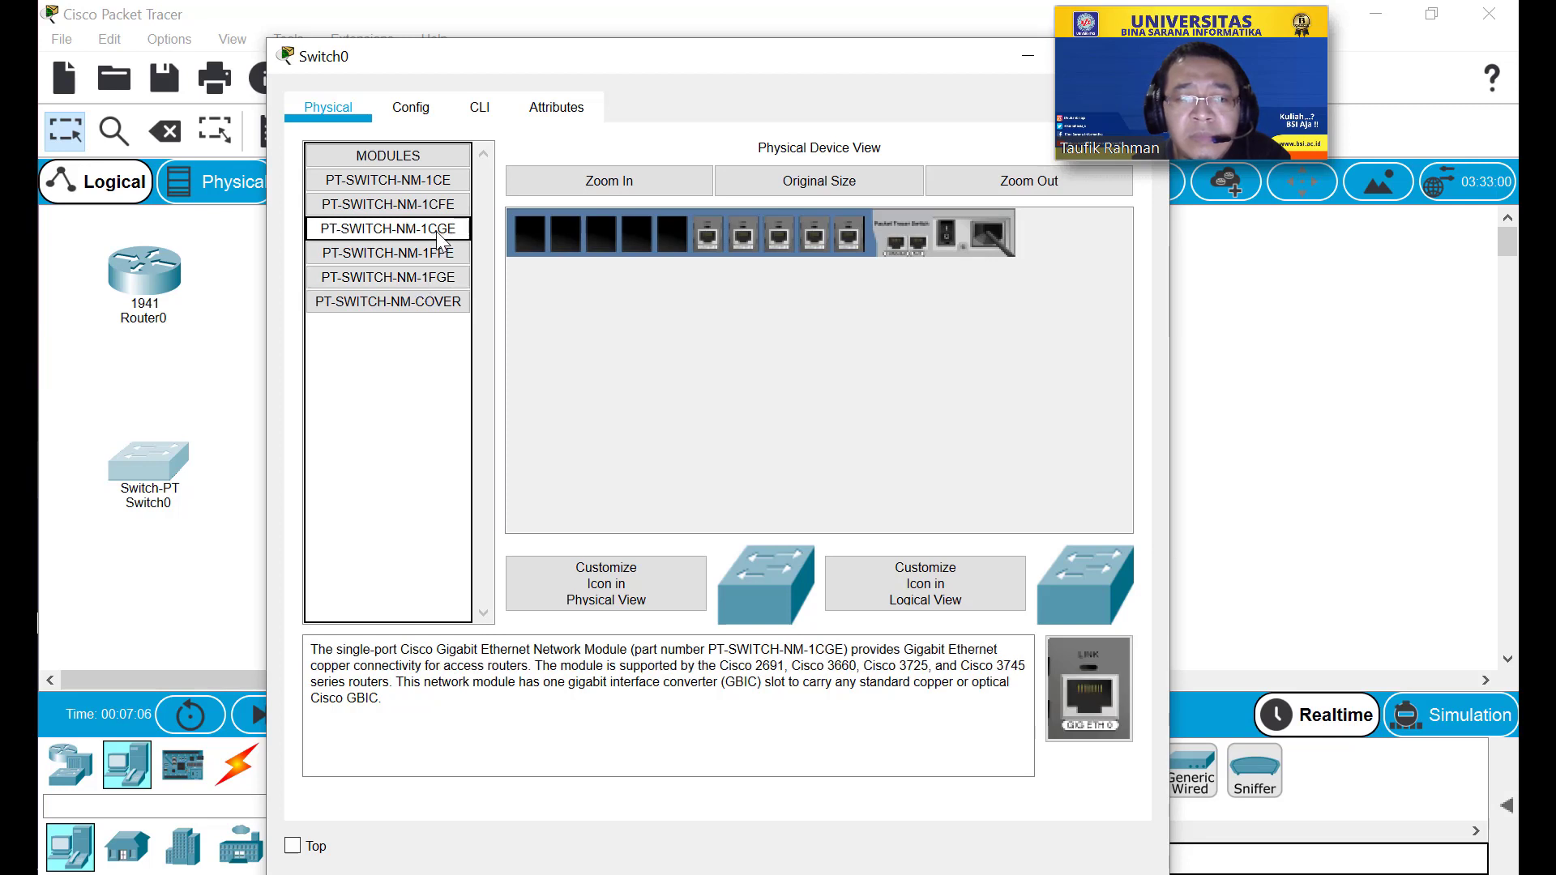
pyautogui.click(441, 208)
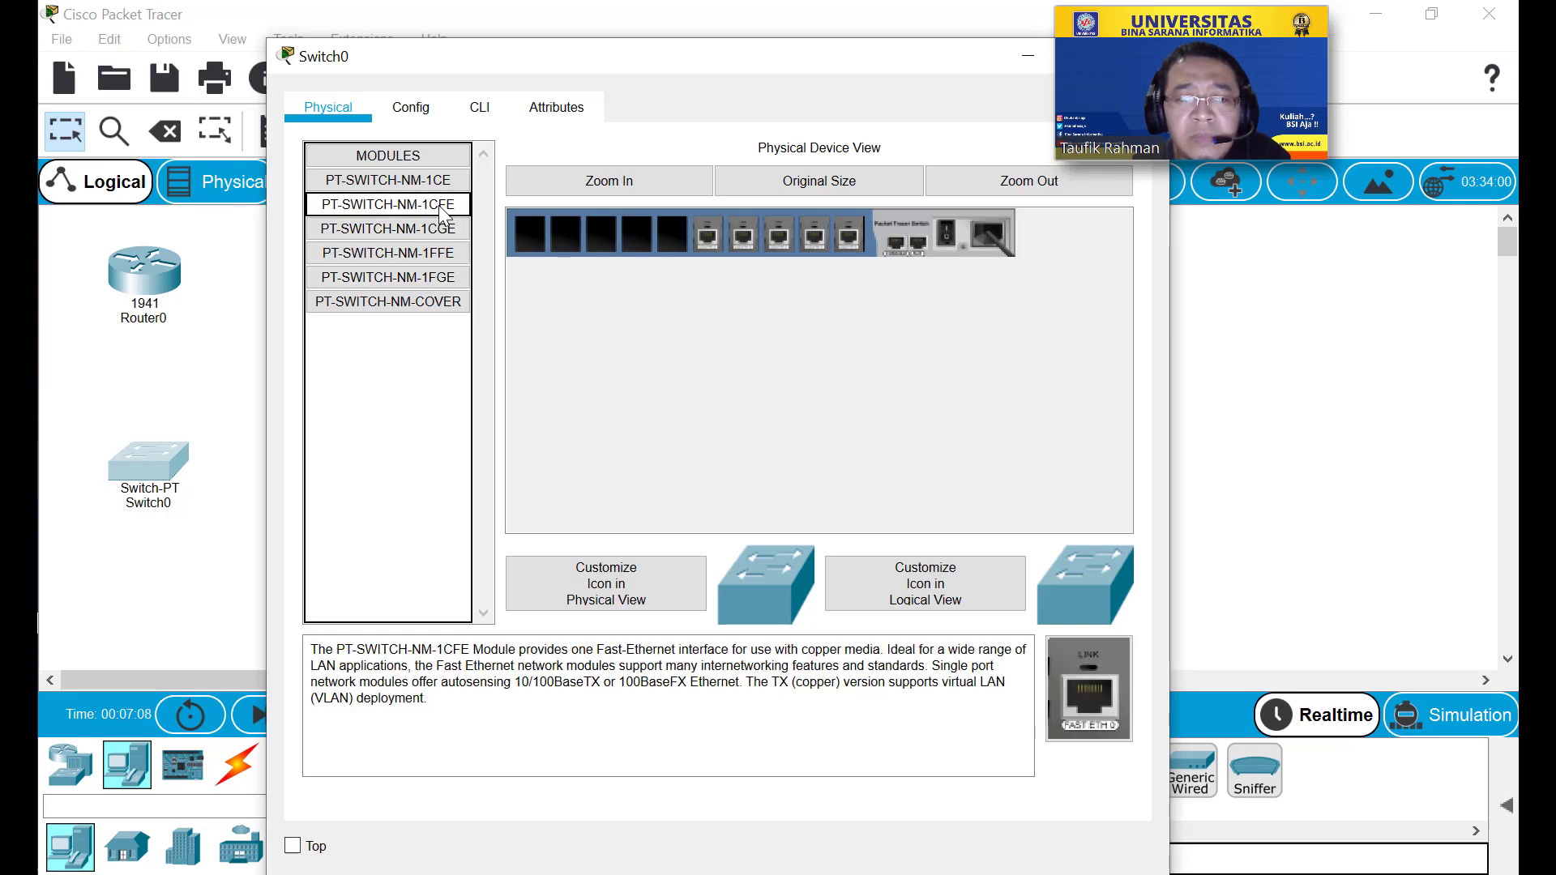
# Fill the remaining five slots with PT-SWITCH-NM-1CFE modules and power Switch0 on.
pyautogui.moveTo(442, 209); pyautogui.dragTo(668, 245)
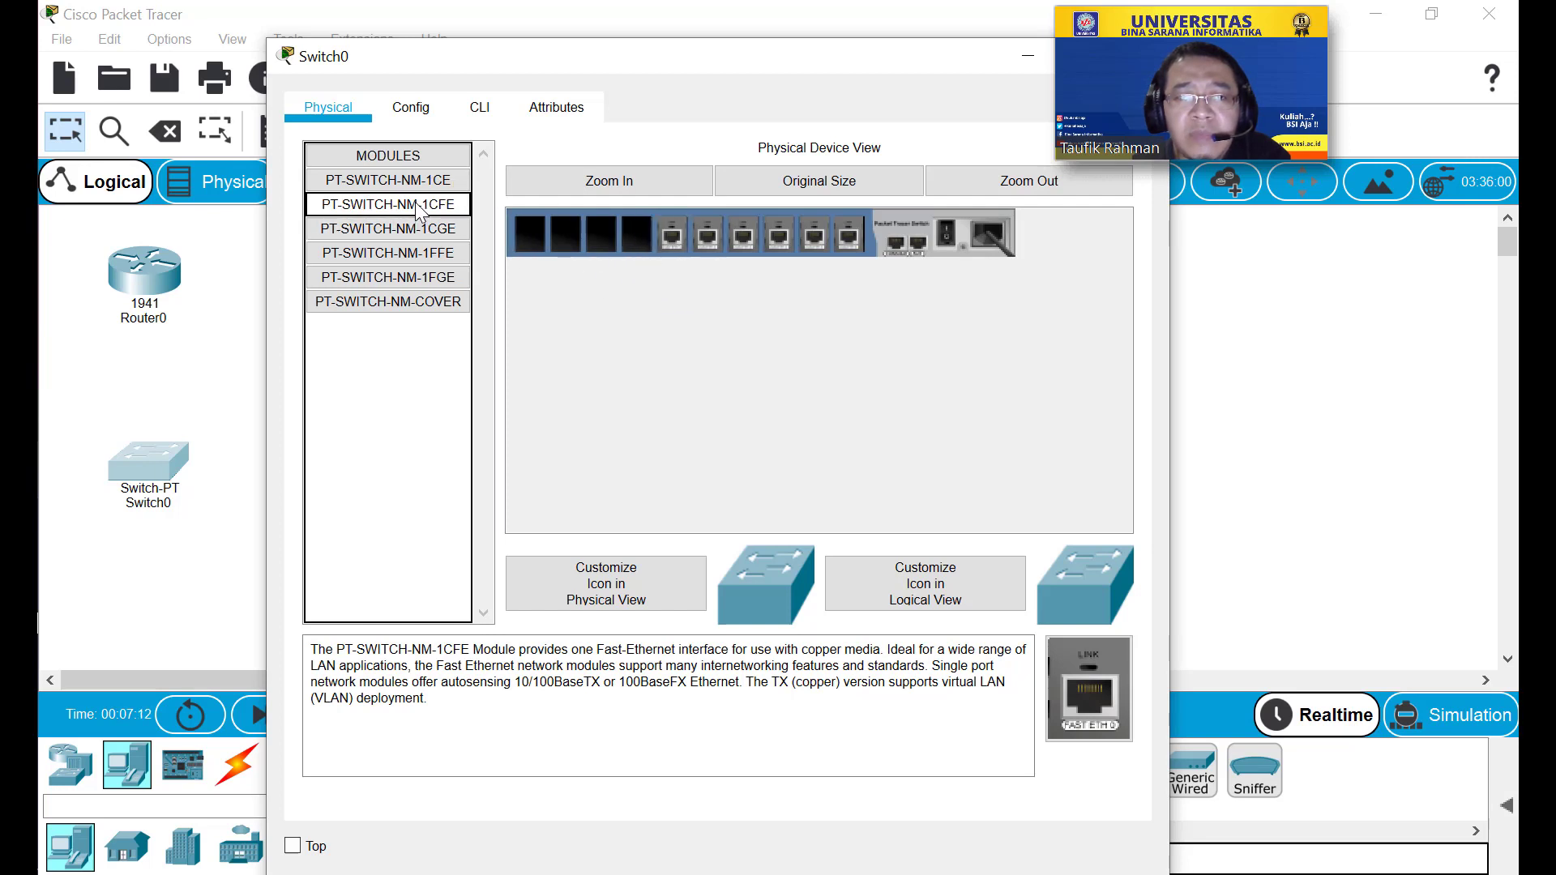
pyautogui.moveTo(417, 208); pyautogui.dragTo(617, 247)
pyautogui.moveTo(416, 208); pyautogui.dragTo(610, 232)
pyautogui.moveTo(449, 212); pyautogui.dragTo(567, 233)
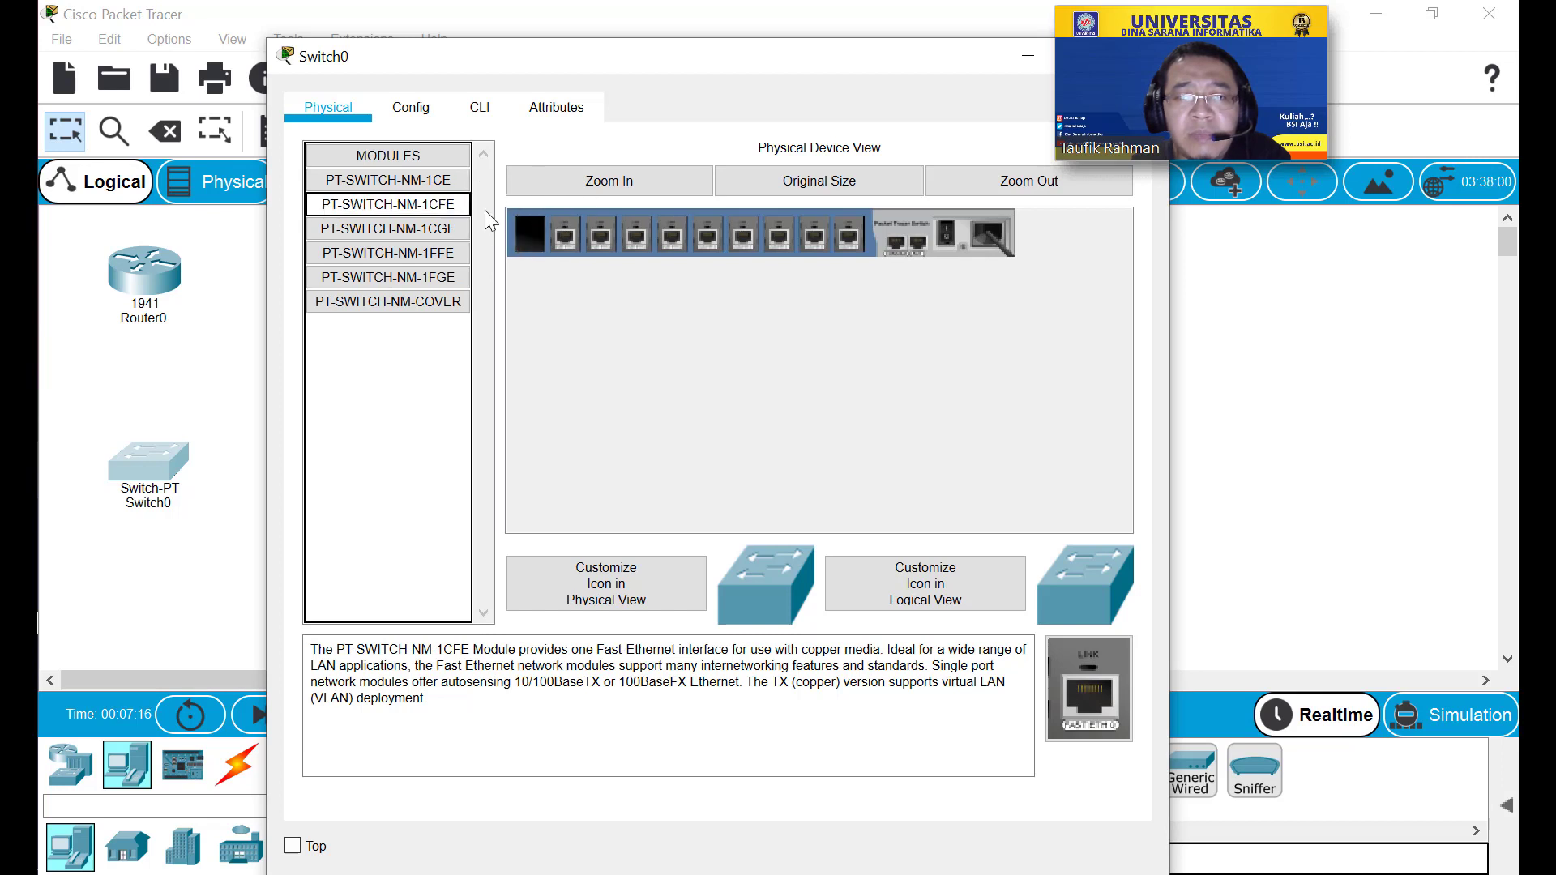
pyautogui.moveTo(448, 208); pyautogui.dragTo(546, 237)
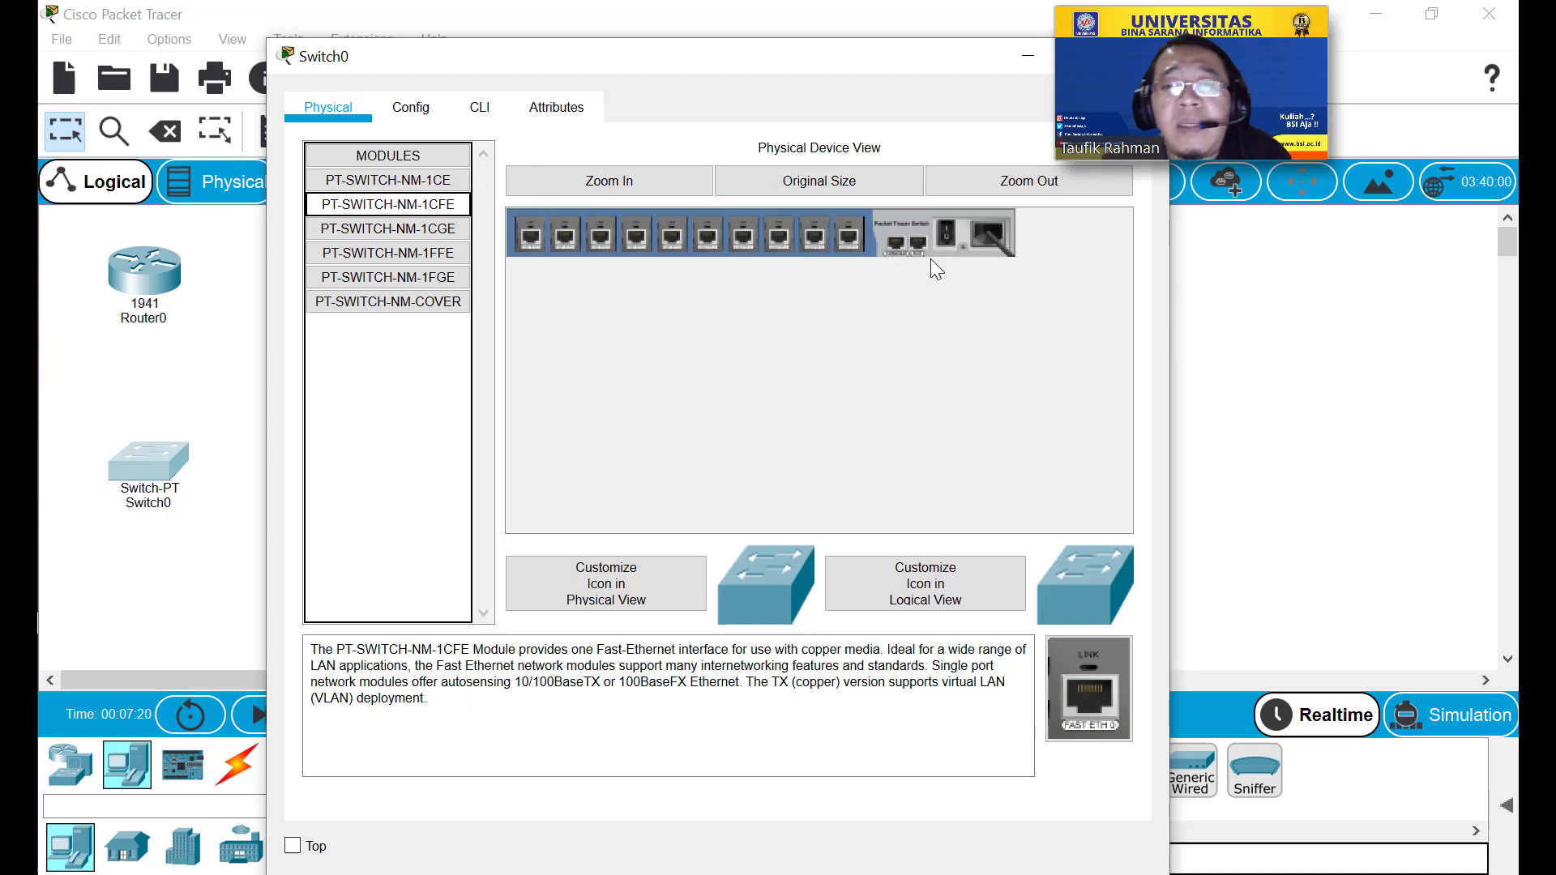
pyautogui.click(946, 233)
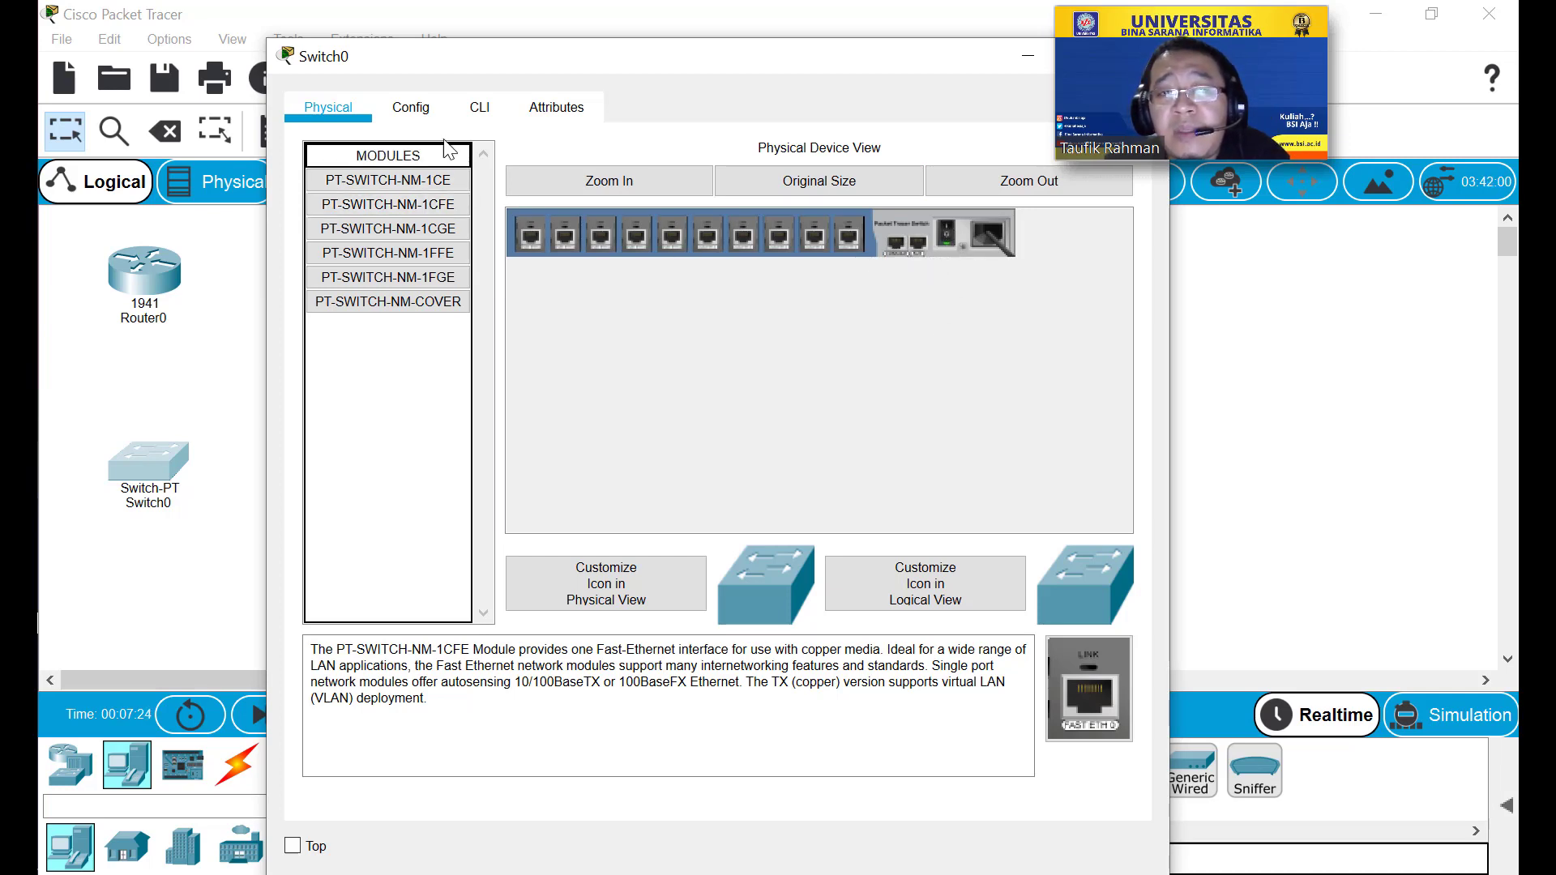
# Check Switch0's interfaces GigabitEthernet0/1–4/1 and FastEthernet5/1–6/1 on the Config tab.
pyautogui.click(415, 109)
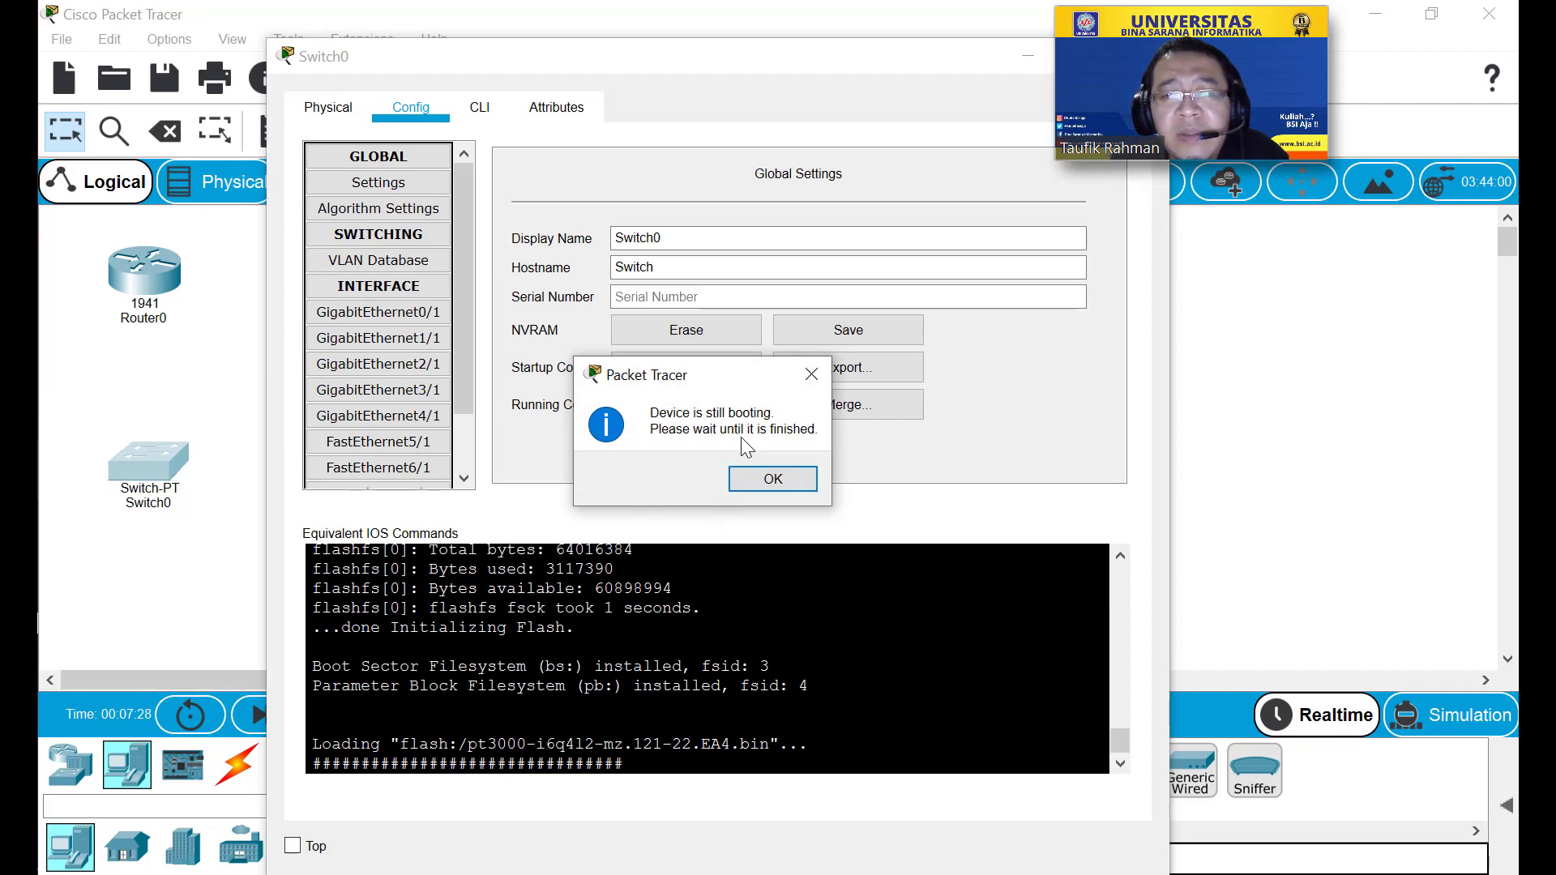
pyautogui.click(768, 484)
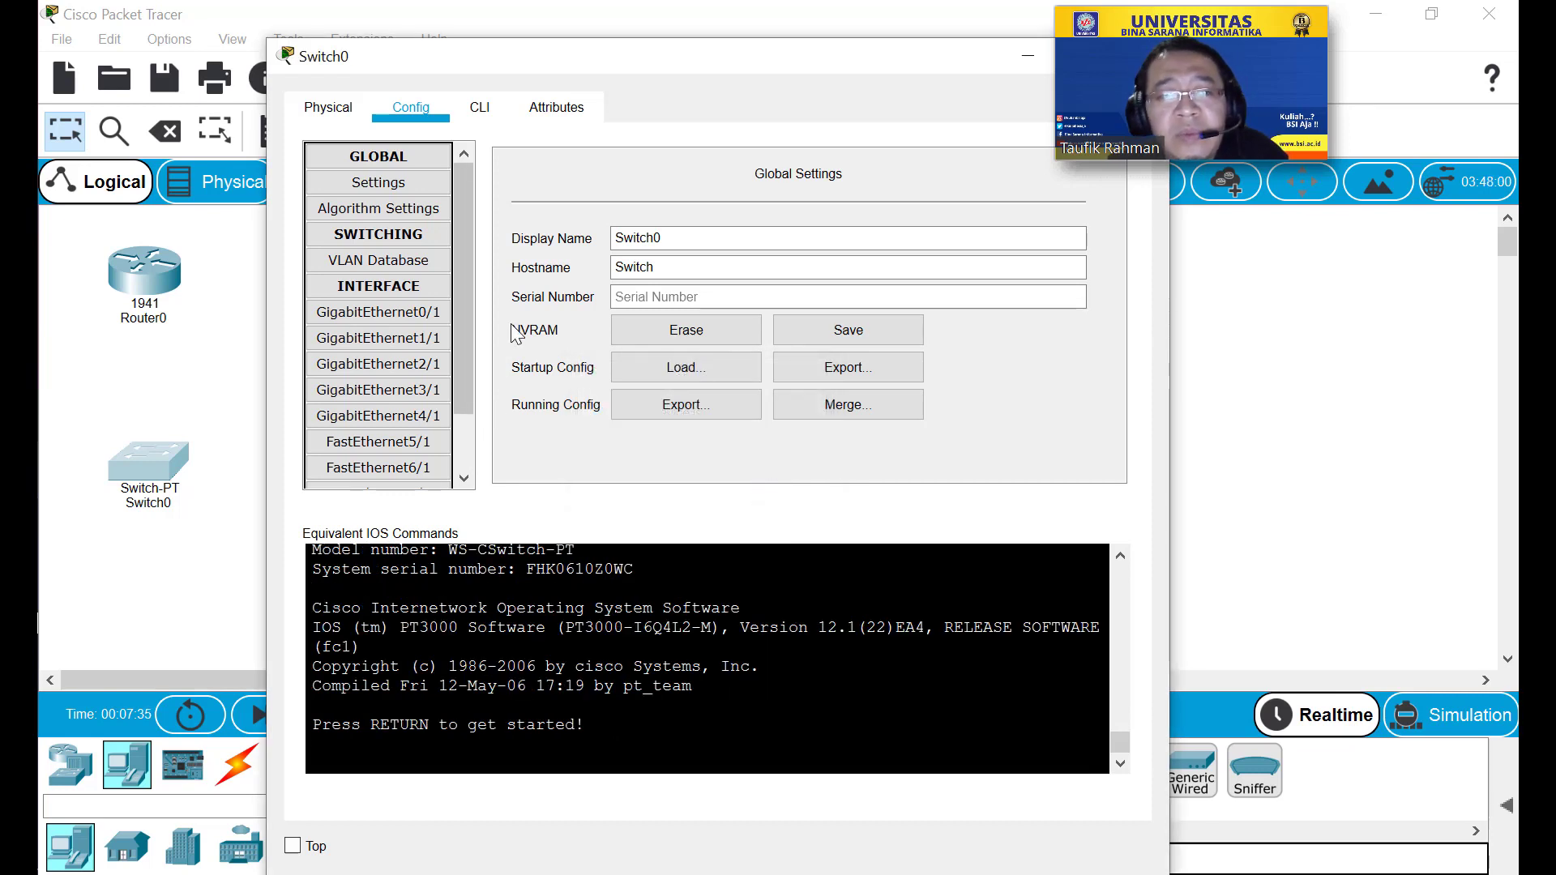
pyautogui.click(429, 313)
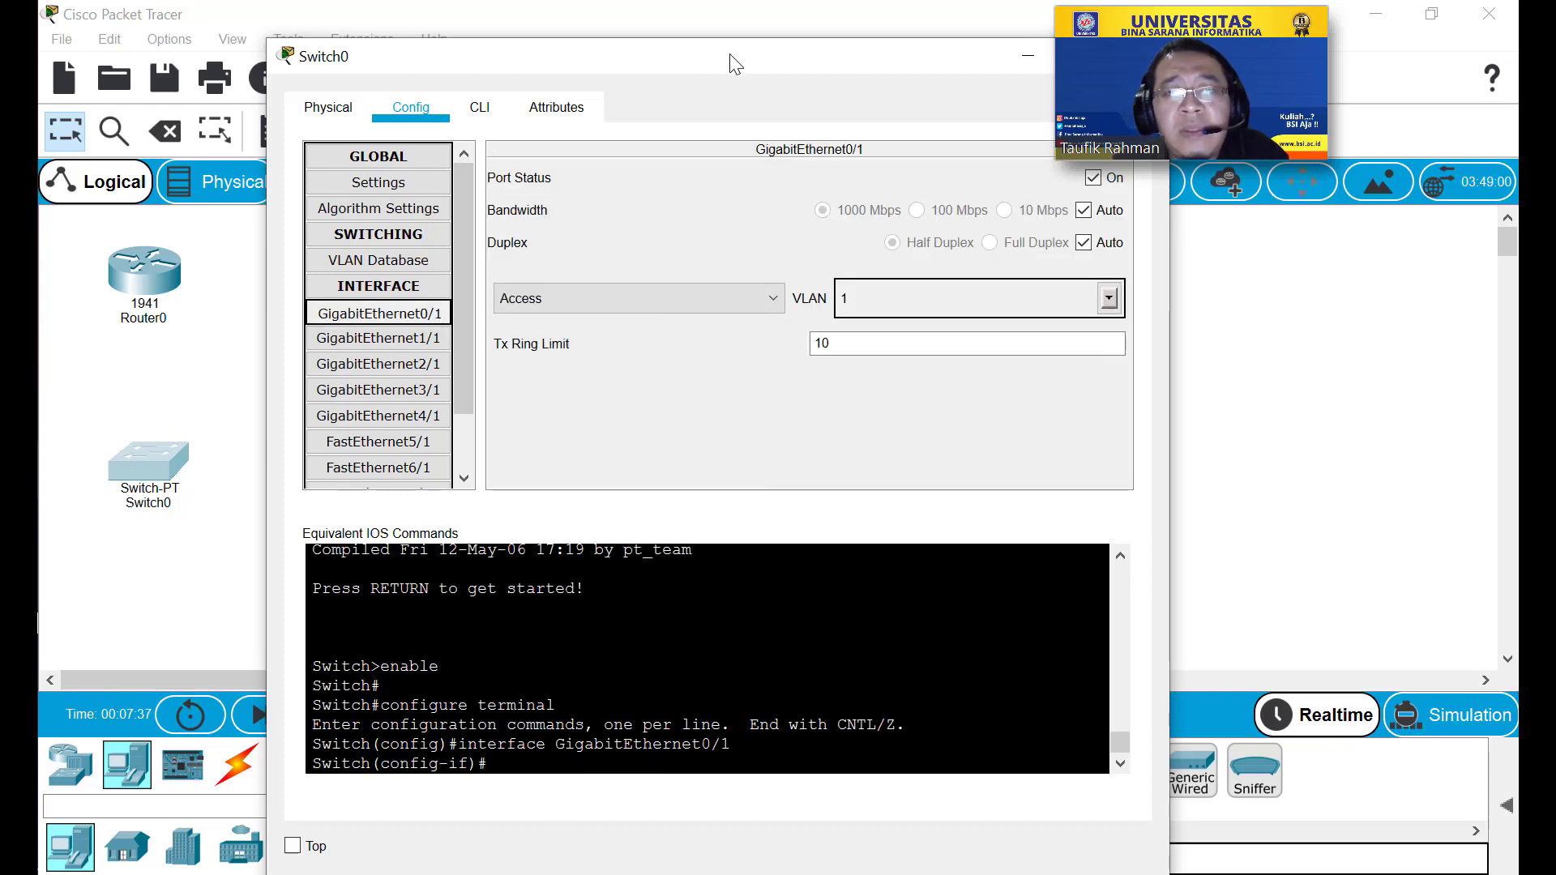
pyautogui.moveTo(735, 63); pyautogui.dragTo(653, 55)
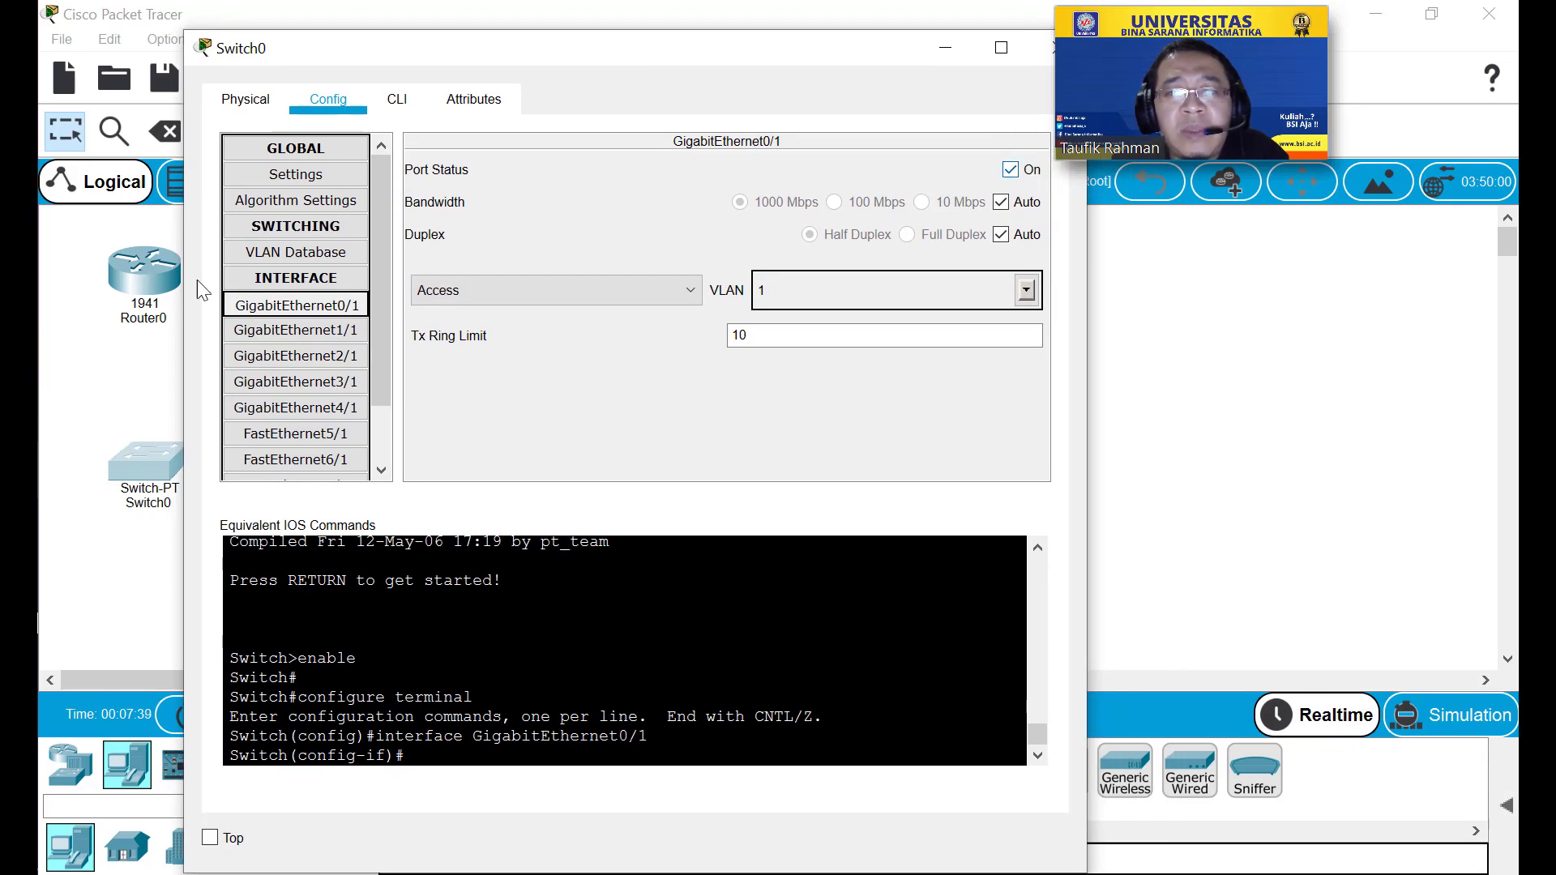
pyautogui.click(298, 330)
pyautogui.click(311, 358)
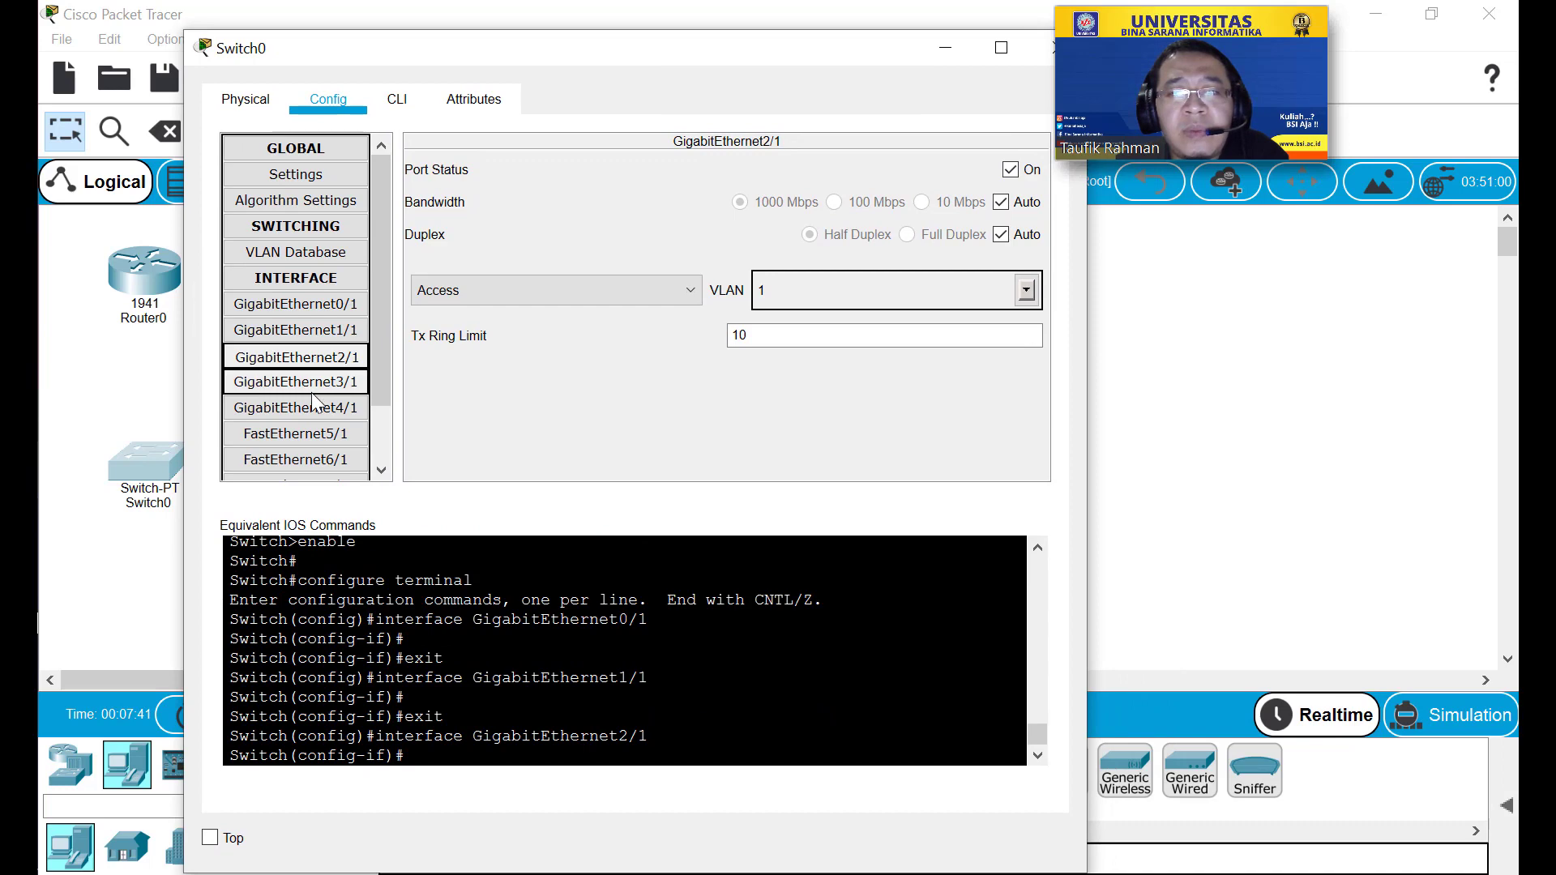
pyautogui.click(311, 389)
pyautogui.click(304, 408)
pyautogui.click(300, 437)
pyautogui.click(293, 462)
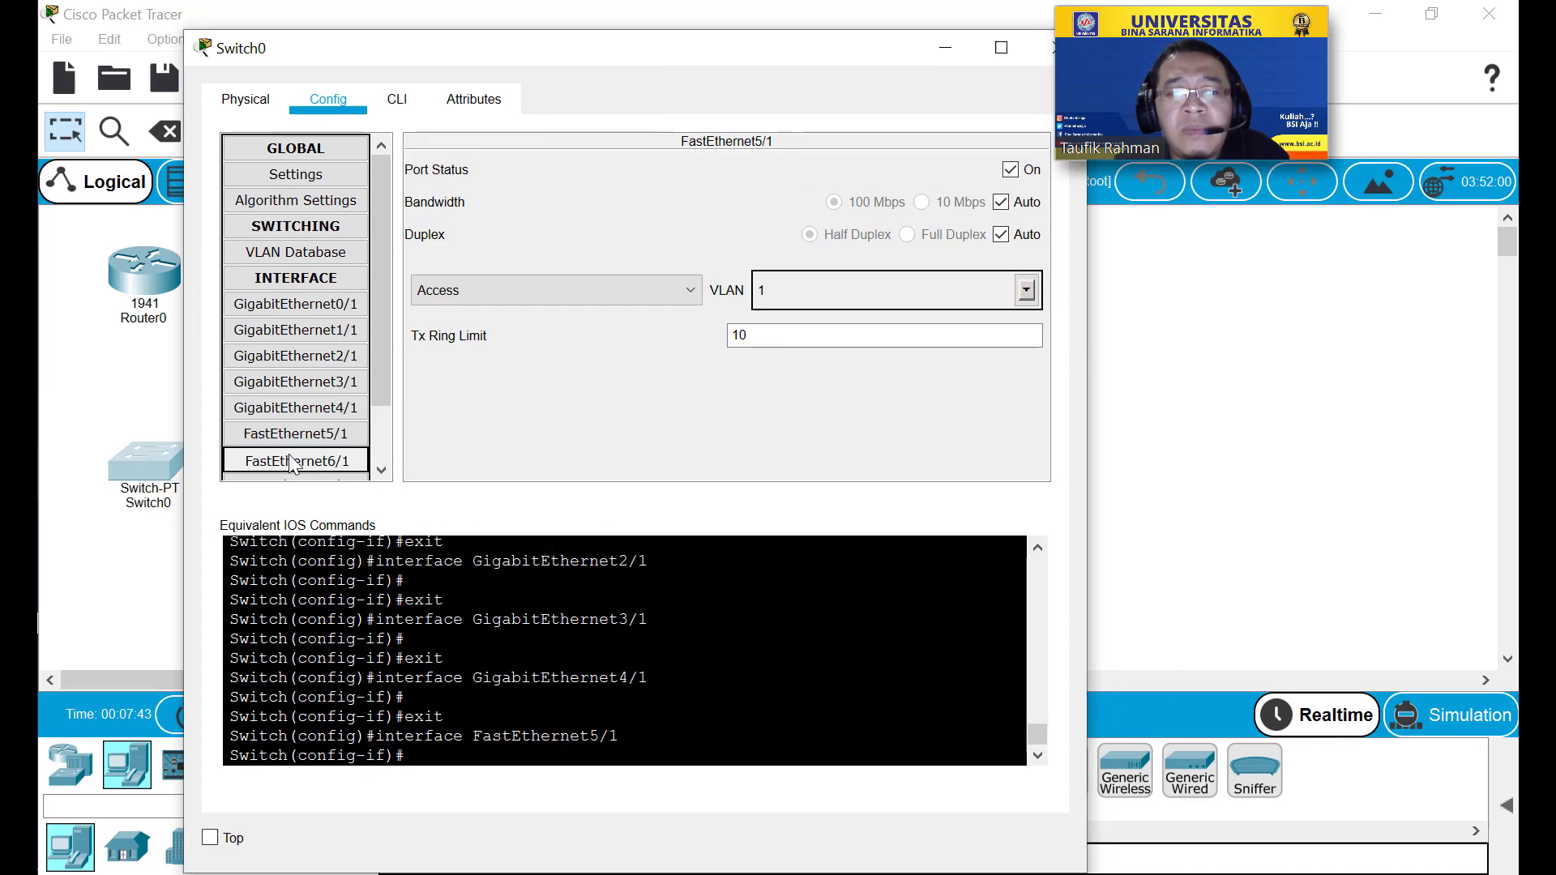
# Return to Switch0's Physical view and close its window.
pyautogui.click(272, 110)
pyautogui.moveTo(882, 60); pyautogui.dragTo(797, 60)
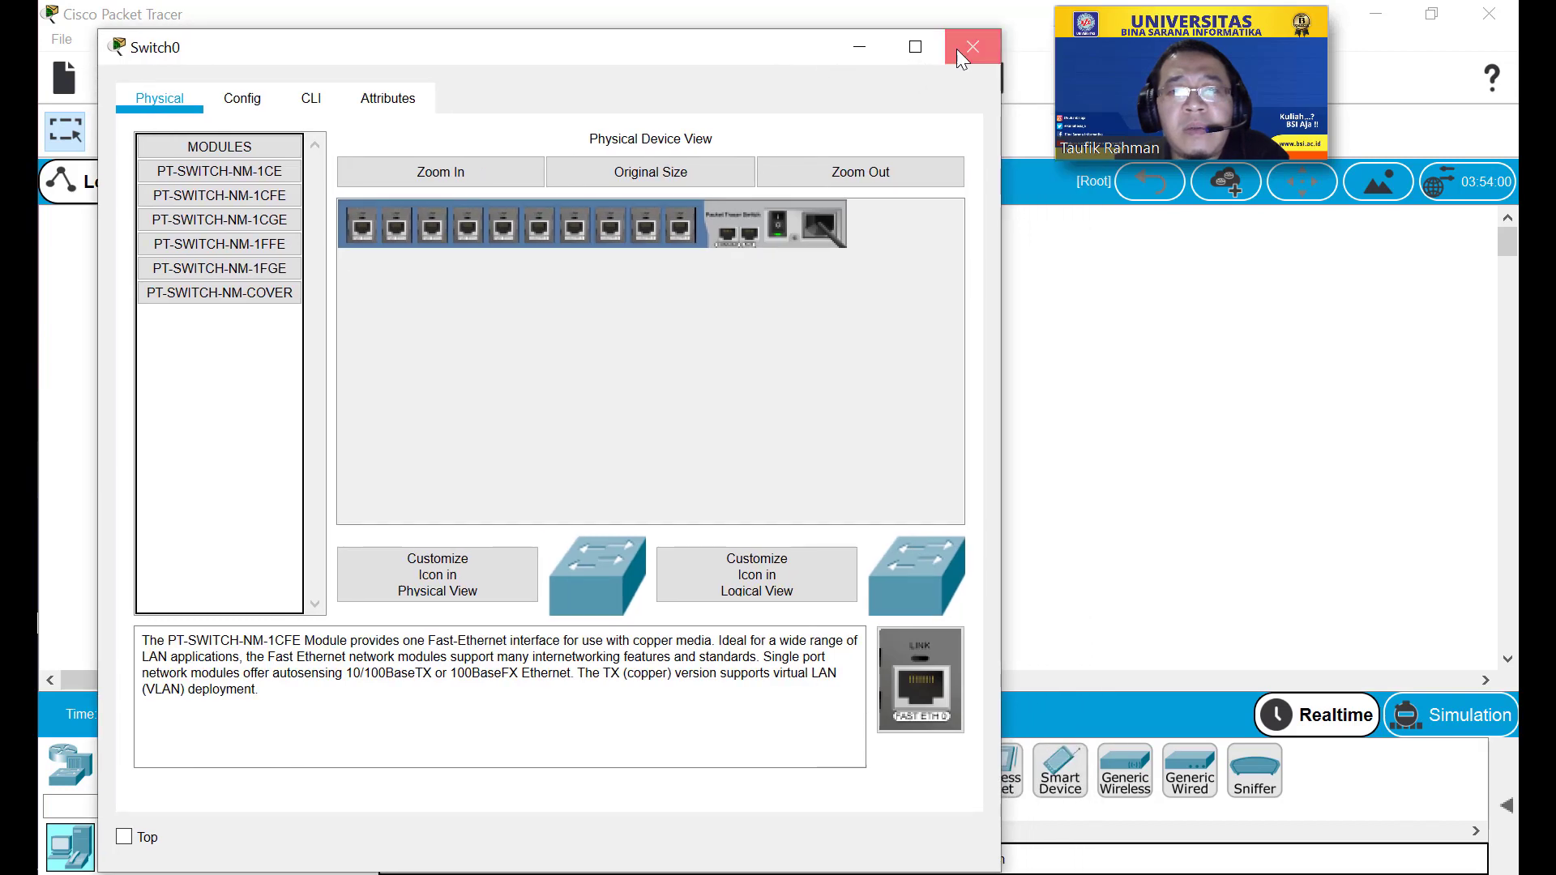
pyautogui.click(965, 47)
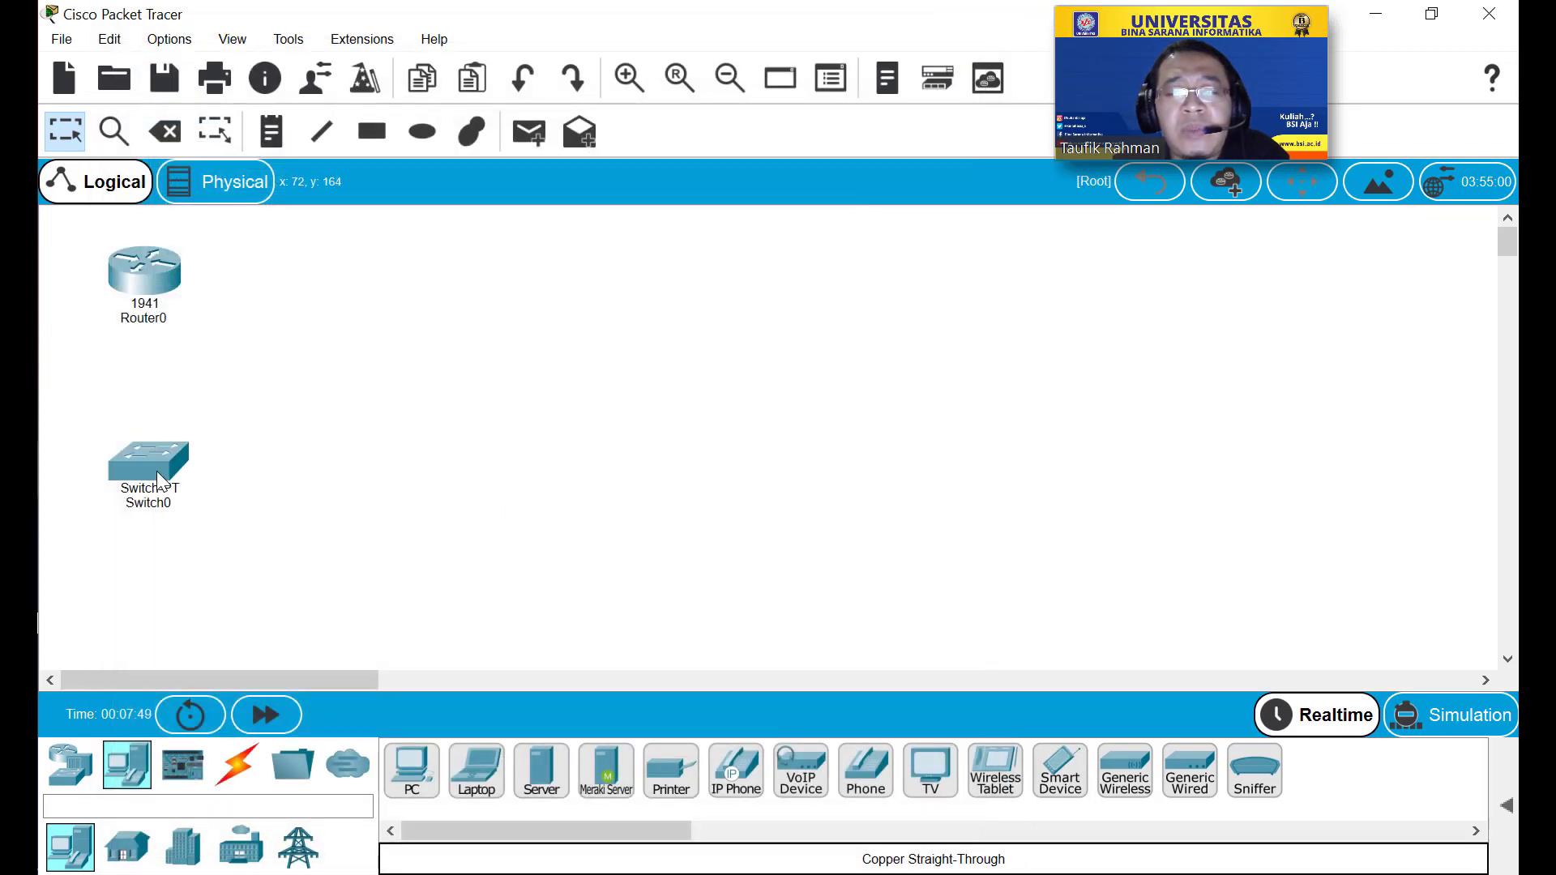
# Line up PC0, PC1, PC2 and PC3 in a row below Switch0, nudging Switch0 slightly up.
pyautogui.moveTo(158, 473)
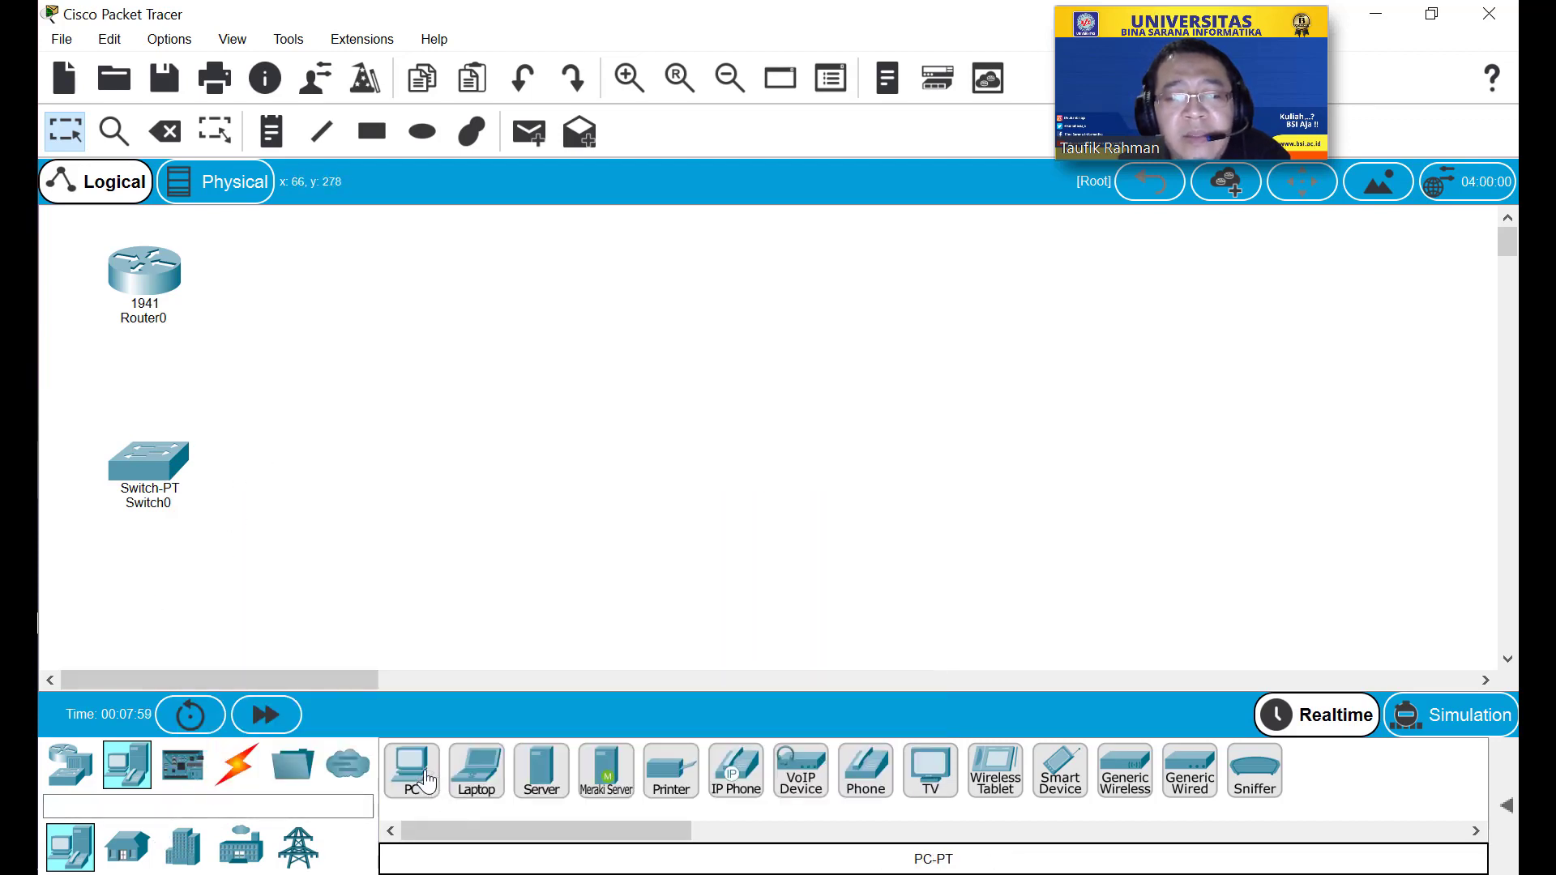
pyautogui.moveTo(412, 780); pyautogui.dragTo(104, 628)
pyautogui.moveTo(410, 774); pyautogui.dragTo(329, 731)
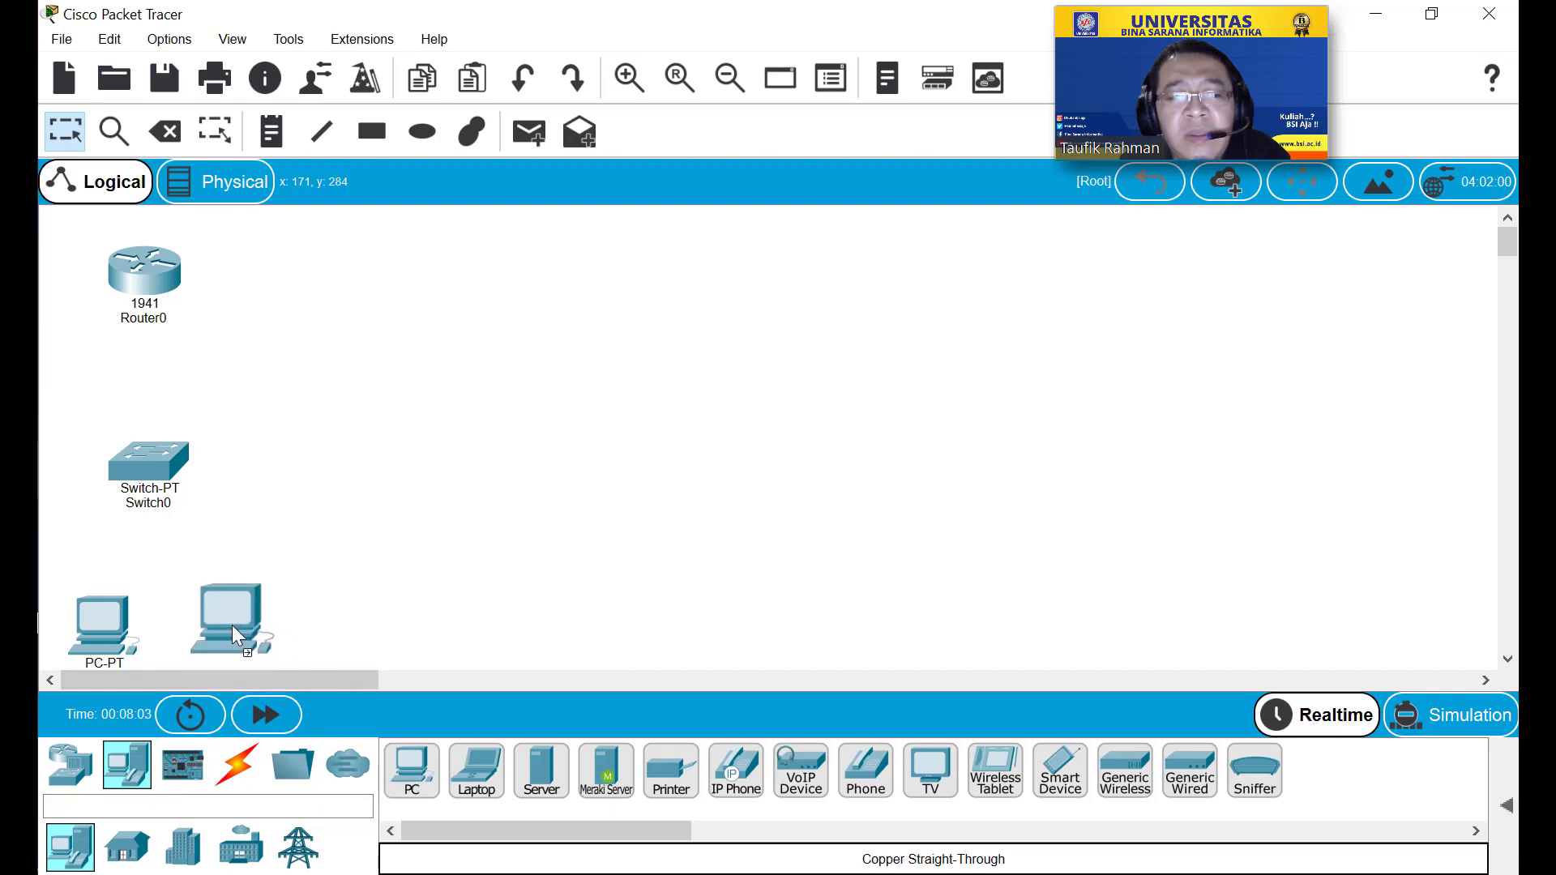
pyautogui.moveTo(232, 625); pyautogui.dragTo(232, 634)
pyautogui.moveTo(412, 774); pyautogui.dragTo(337, 636)
pyautogui.moveTo(227, 620); pyautogui.dragTo(204, 595)
pyautogui.moveTo(111, 609); pyautogui.dragTo(106, 590)
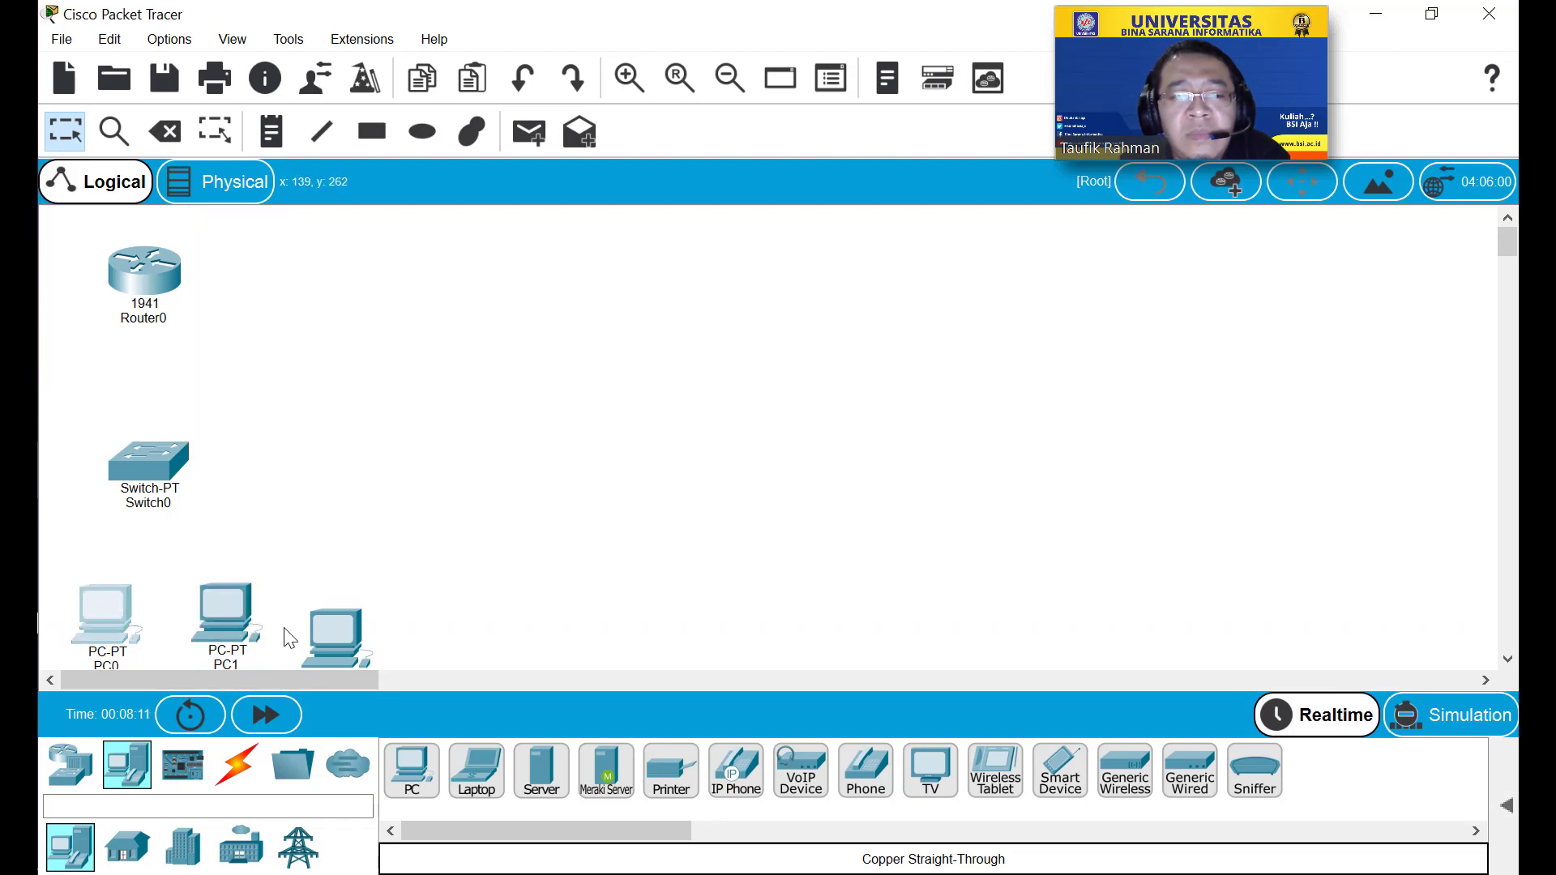
pyautogui.moveTo(324, 643); pyautogui.dragTo(326, 595)
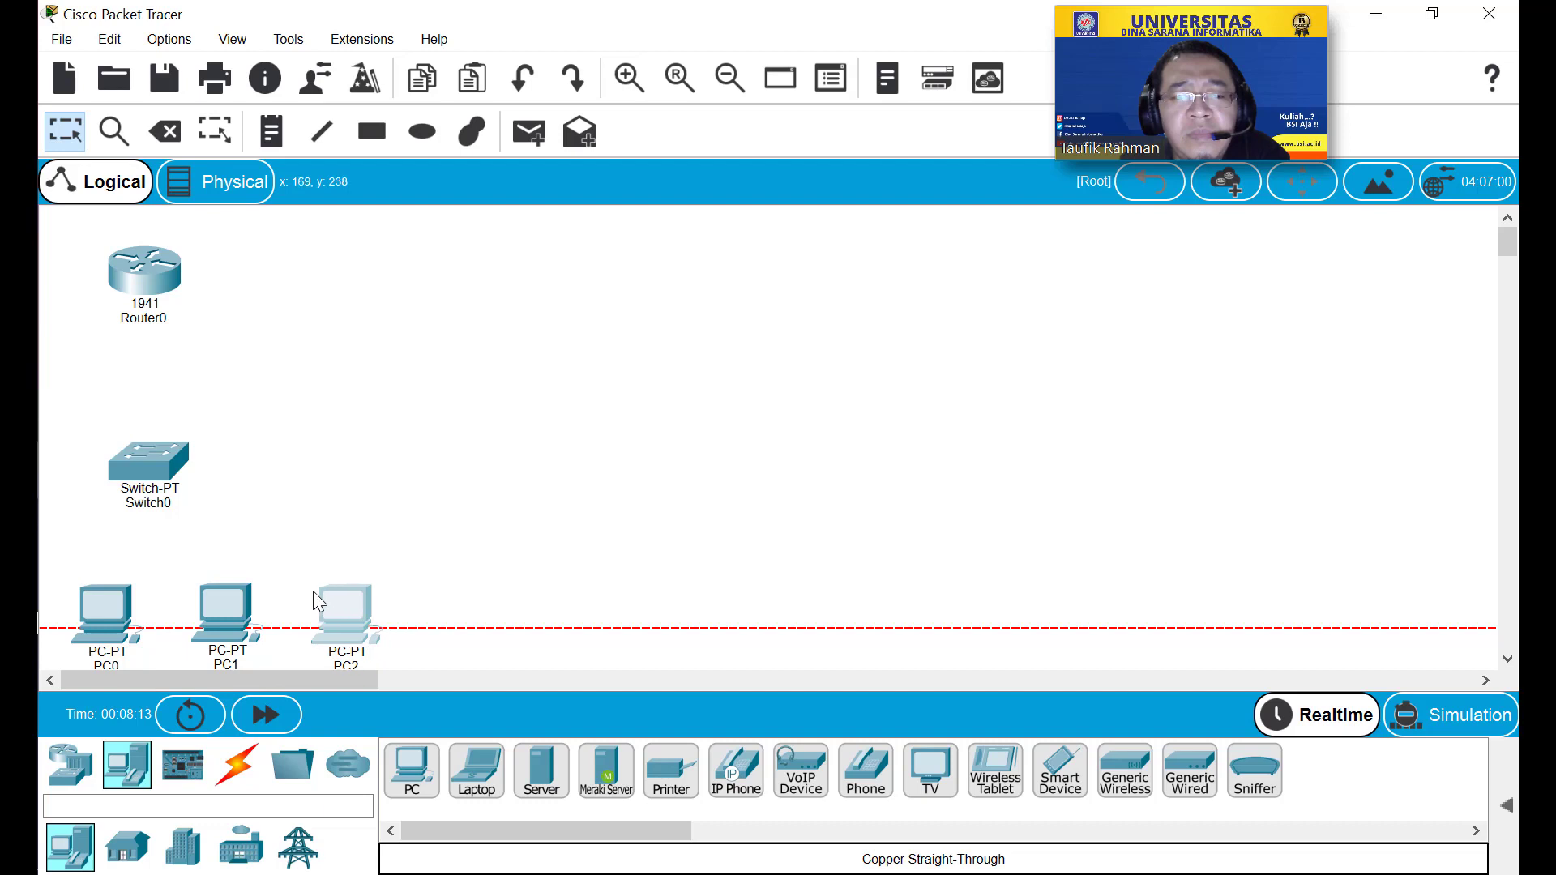
pyautogui.moveTo(410, 763); pyautogui.dragTo(445, 629)
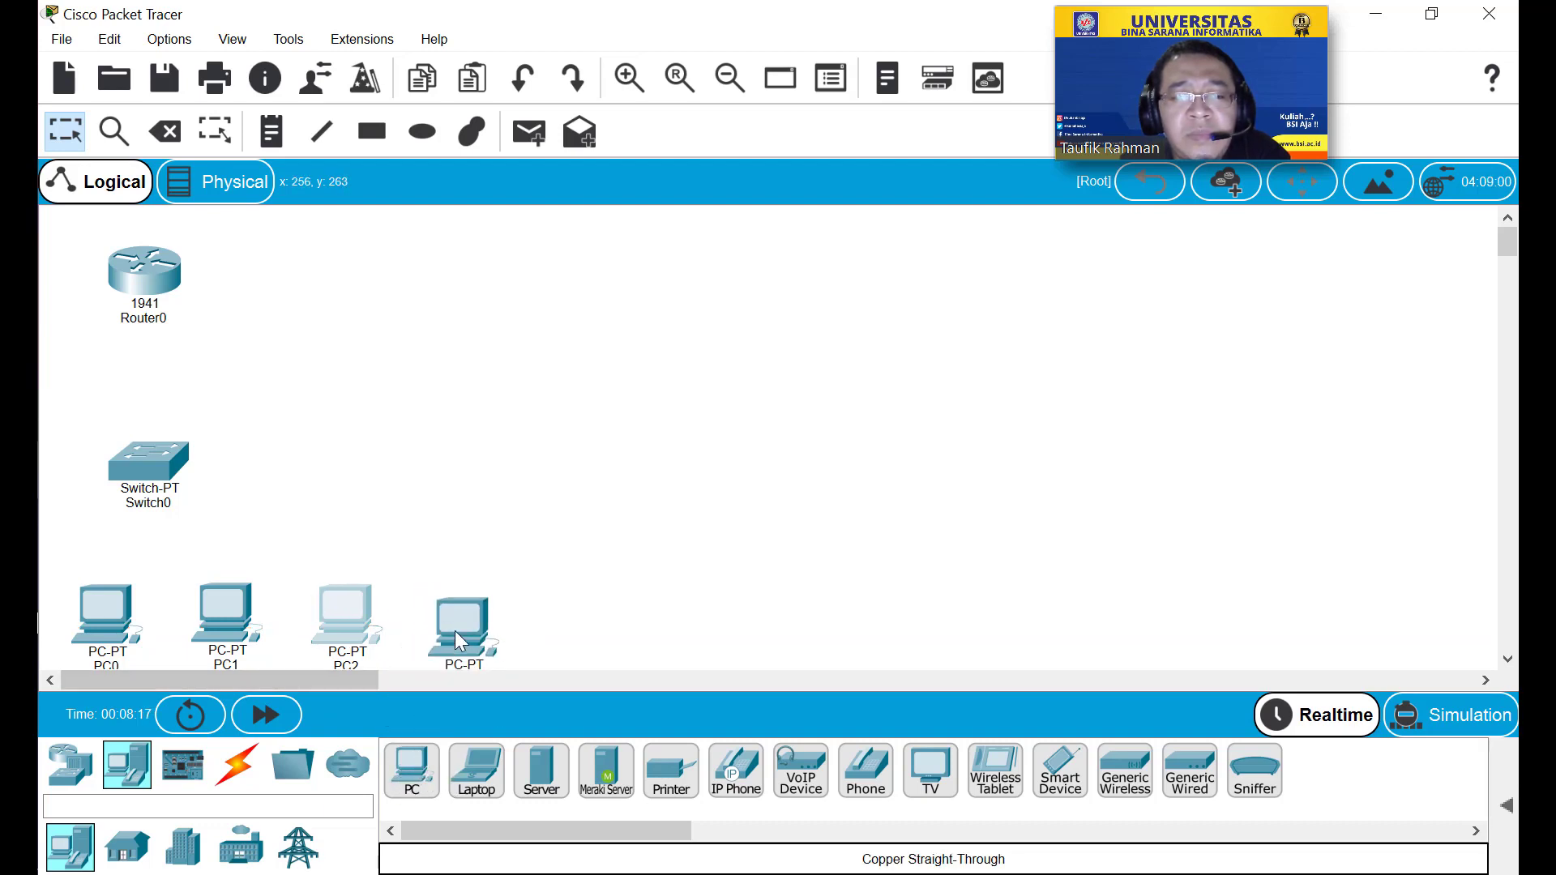
pyautogui.moveTo(455, 631); pyautogui.dragTo(454, 619)
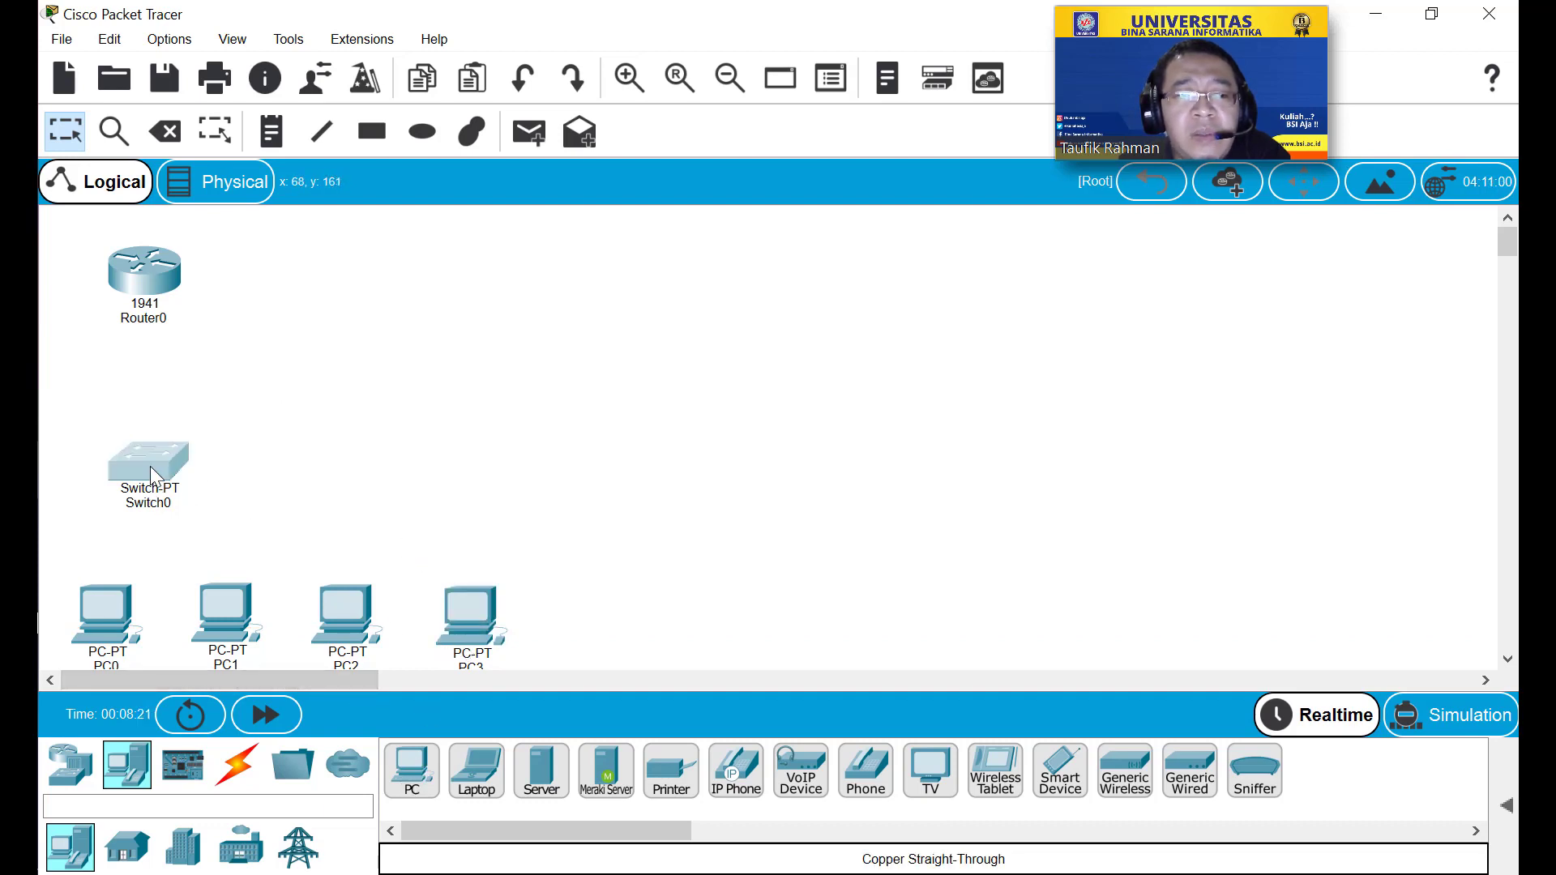
pyautogui.moveTo(150, 467); pyautogui.dragTo(148, 459)
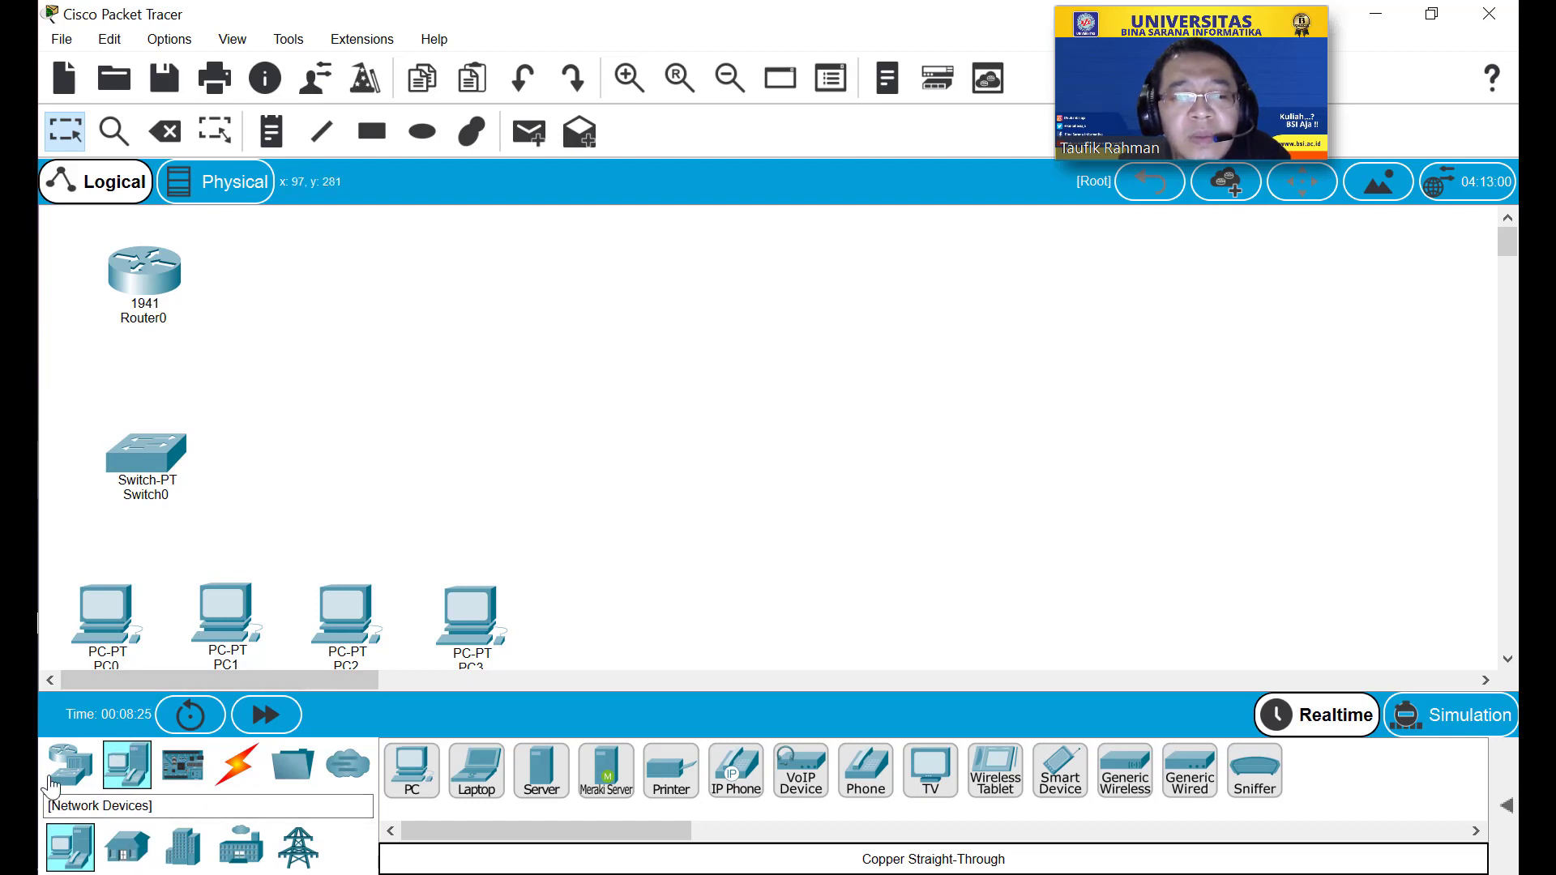
# Place a generic PT-Switch, Switch1, in the middle of the canvas.
pyautogui.click(82, 779)
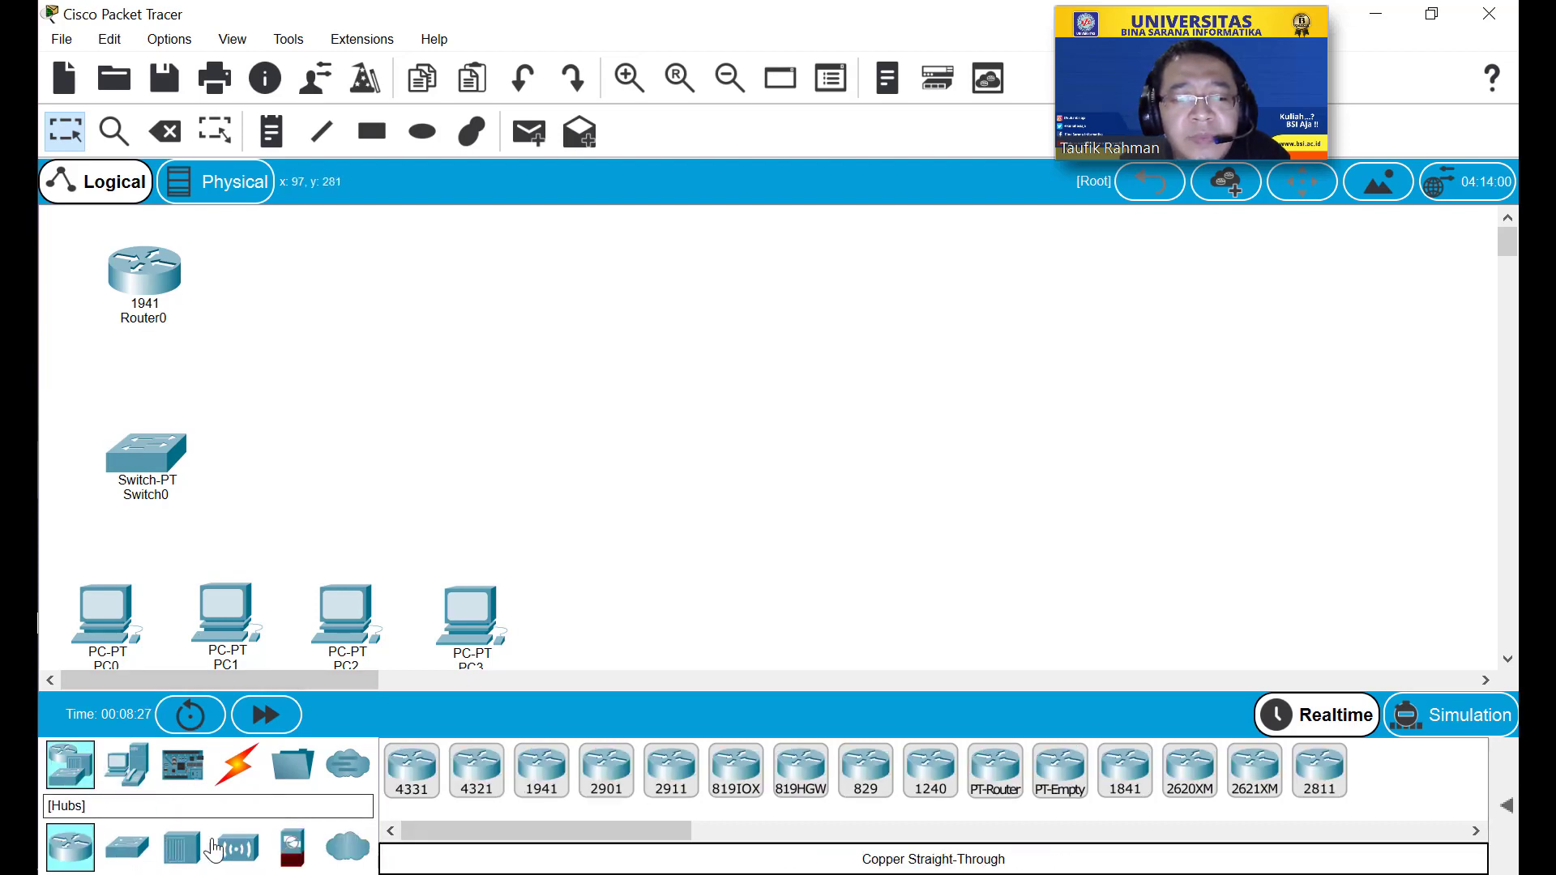
pyautogui.click(243, 851)
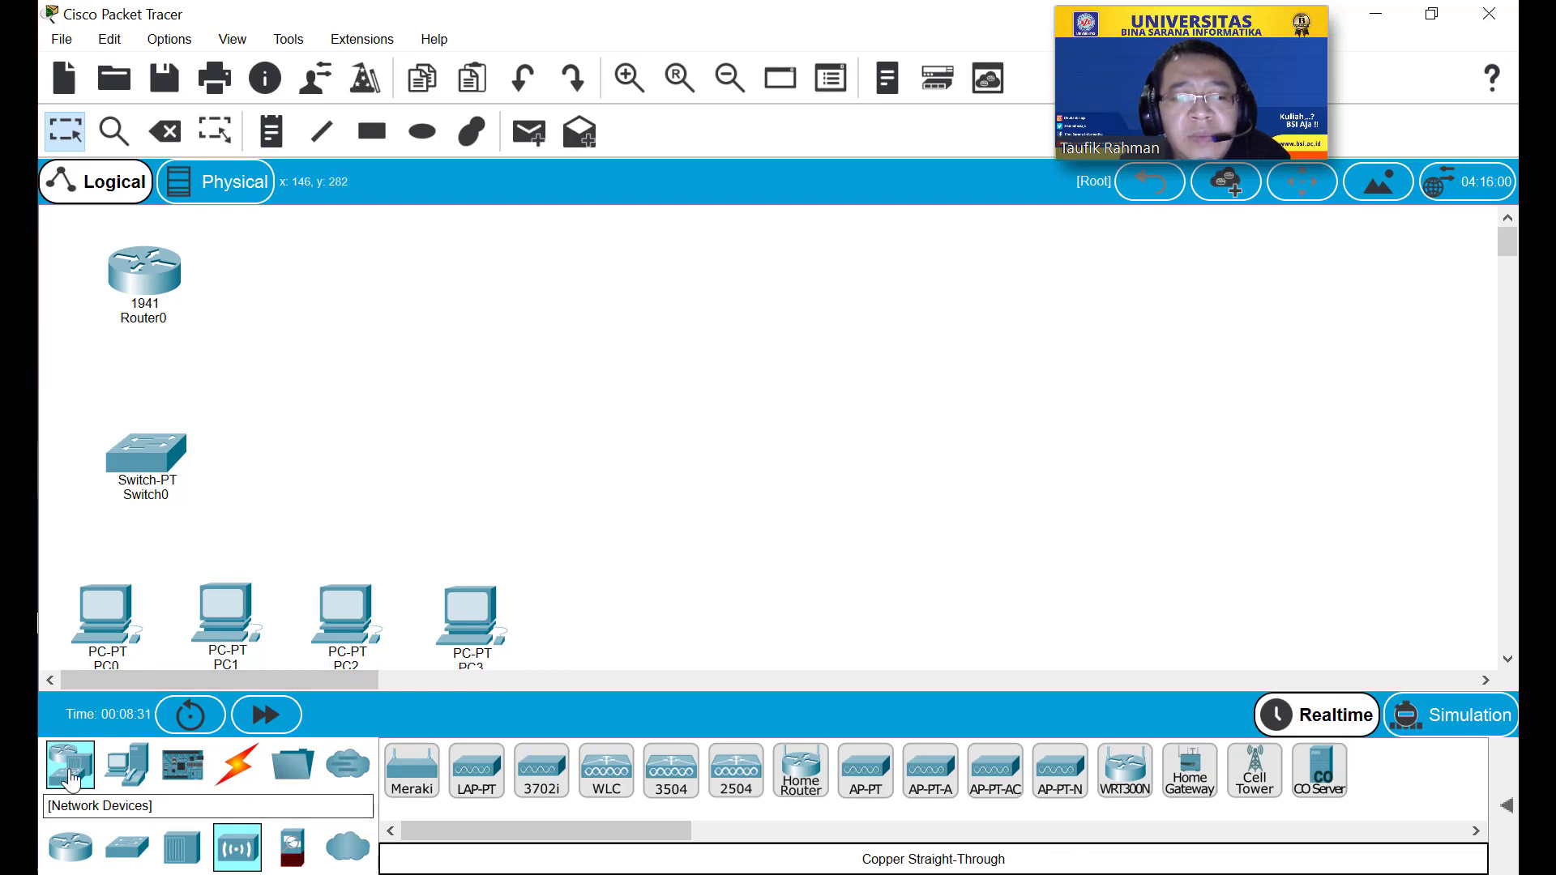
pyautogui.click(128, 847)
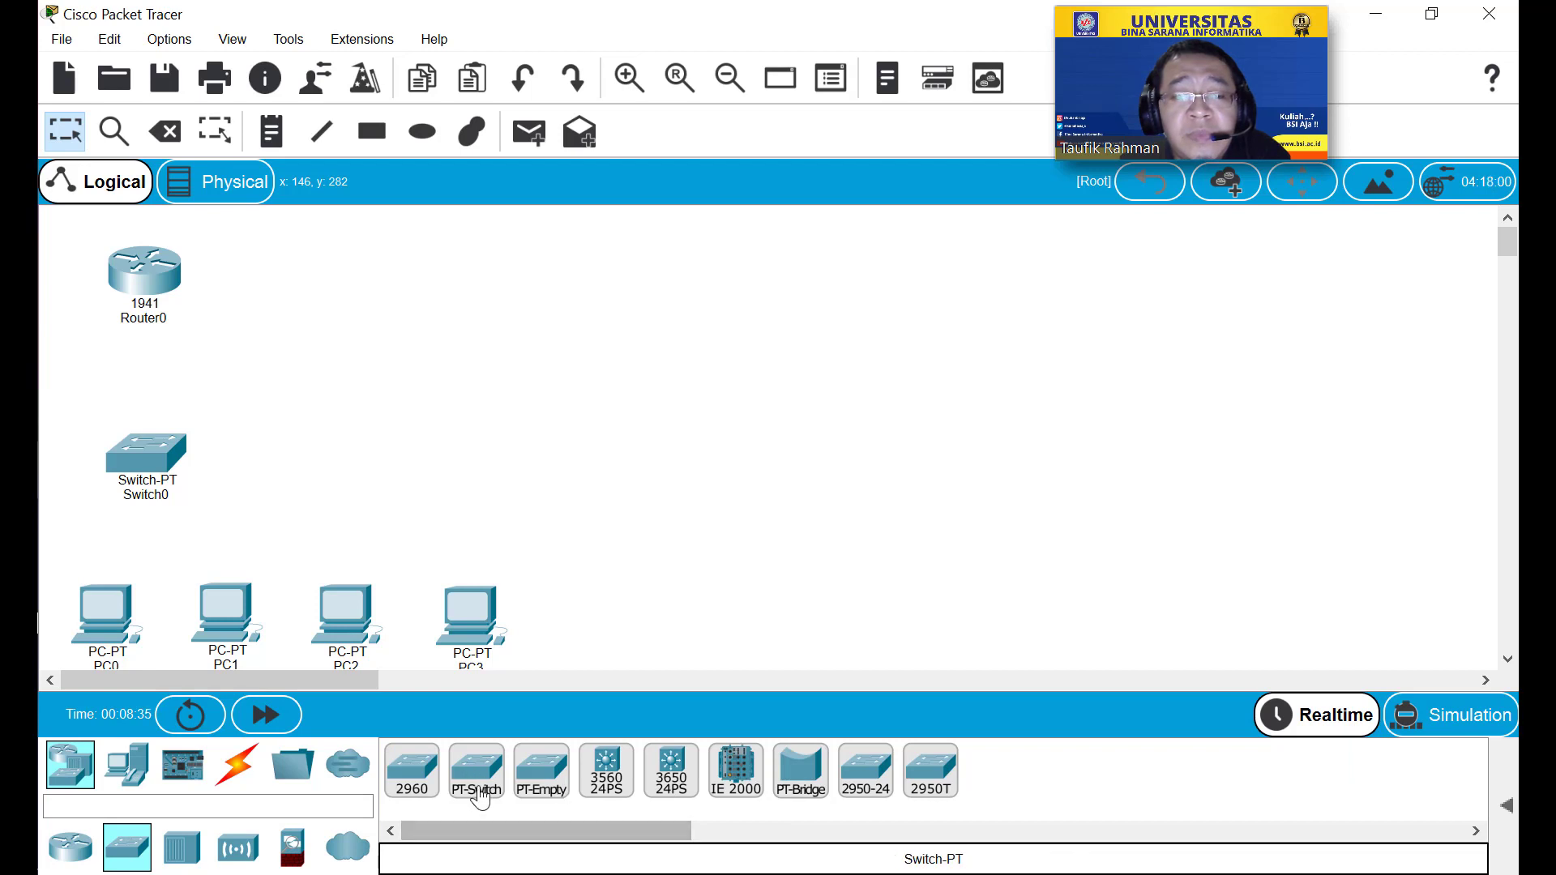
pyautogui.moveTo(477, 774); pyautogui.dragTo(720, 496)
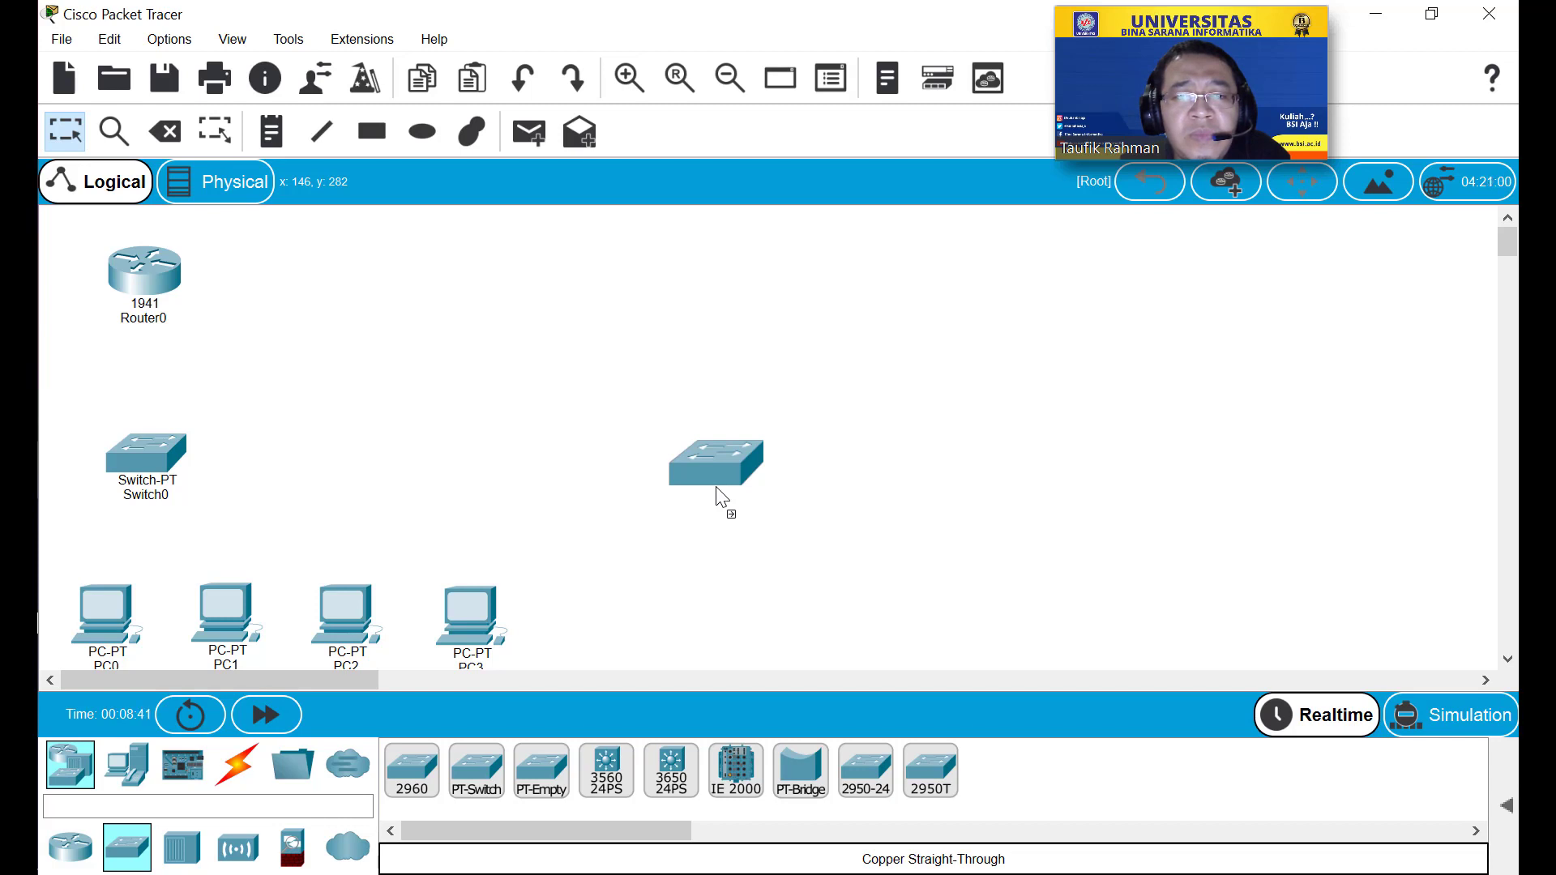
pyautogui.moveTo(721, 496); pyautogui.dragTo(721, 449)
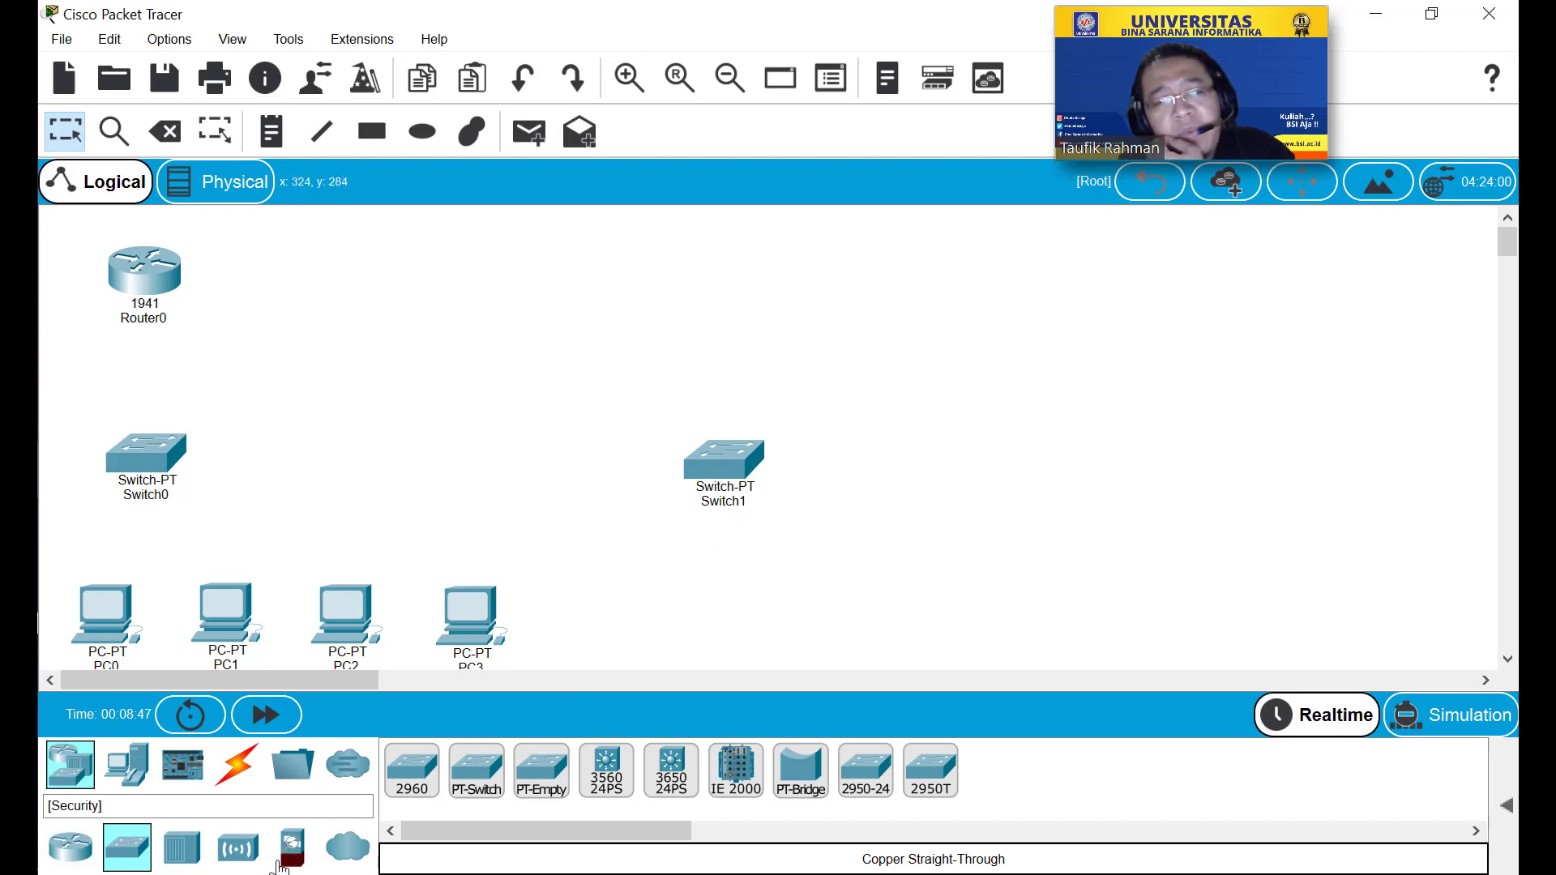
# Open Switch1 zoomed out and remove the modules from its fifth through tenth slots.
pyautogui.click(725, 458)
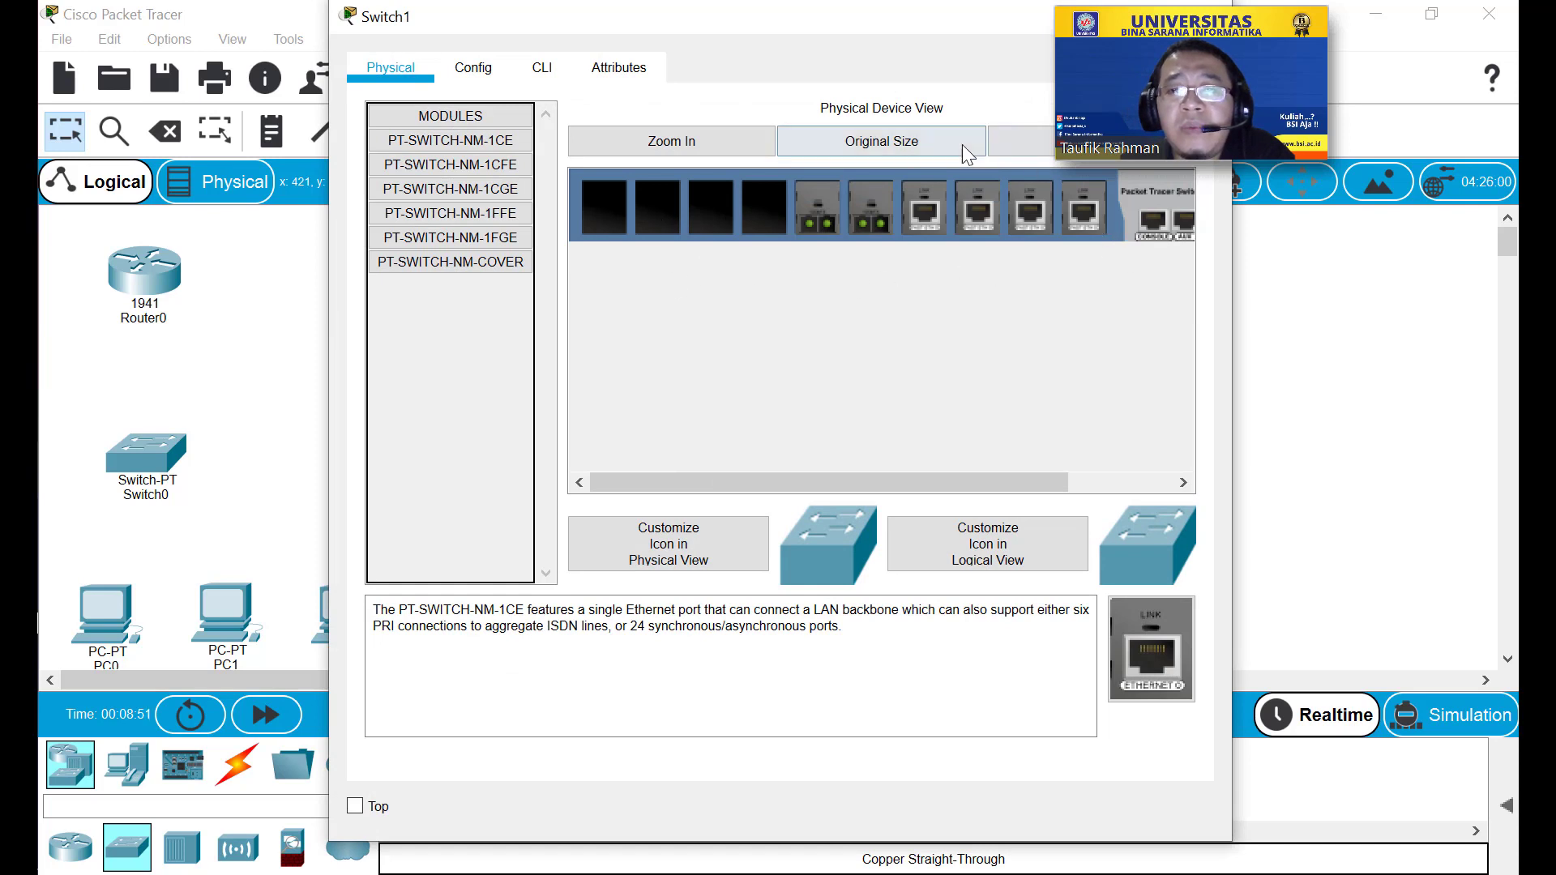
pyautogui.moveTo(927, 19); pyautogui.dragTo(788, 26)
pyautogui.click(914, 146)
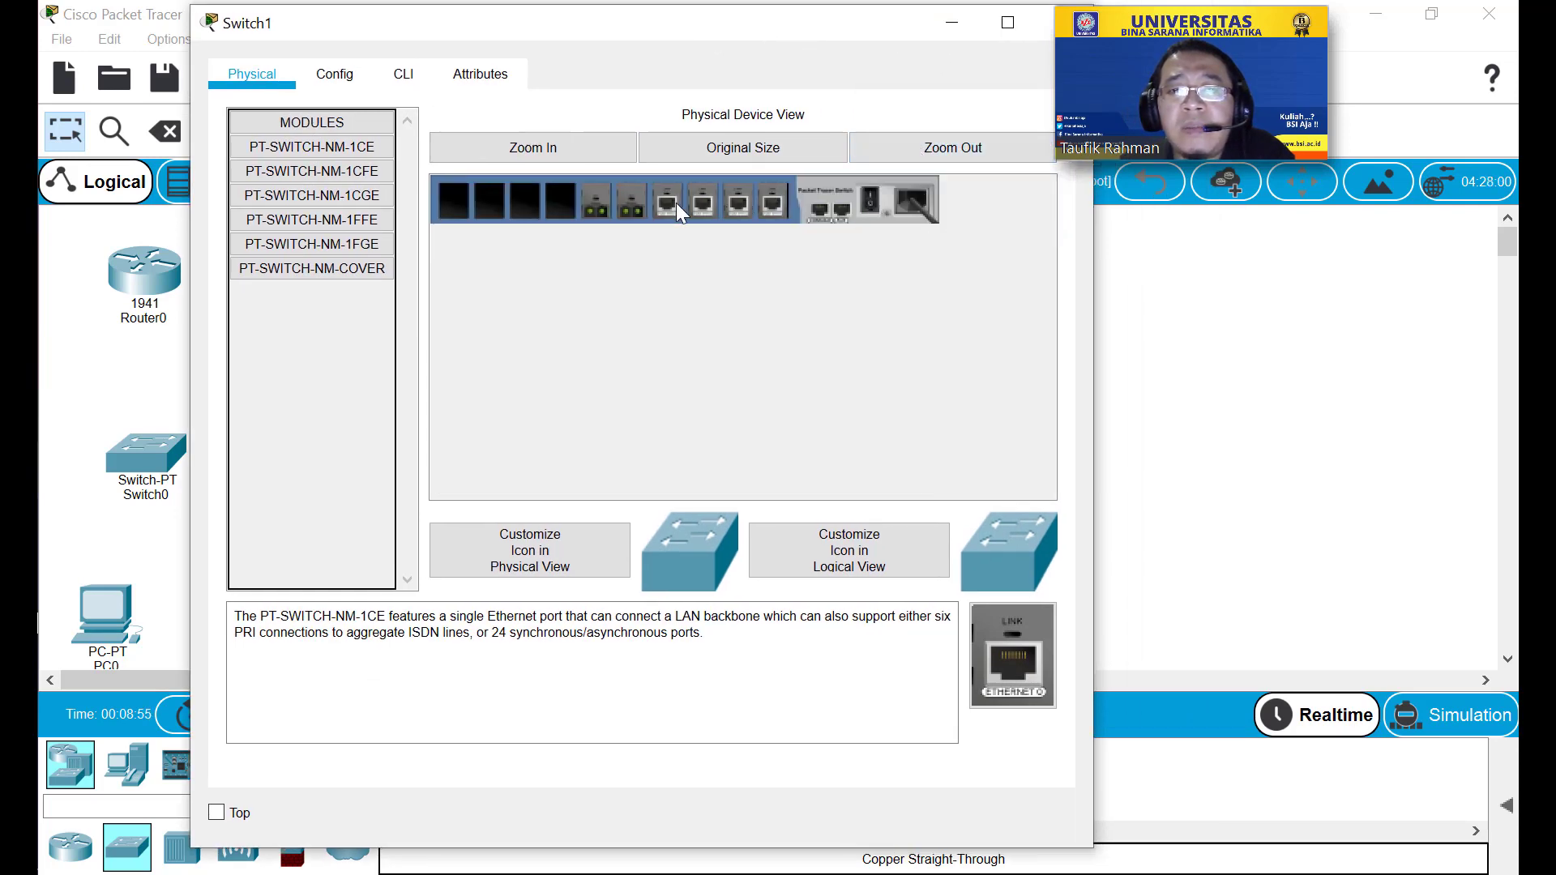
pyautogui.moveTo(600, 205); pyautogui.dragTo(340, 326)
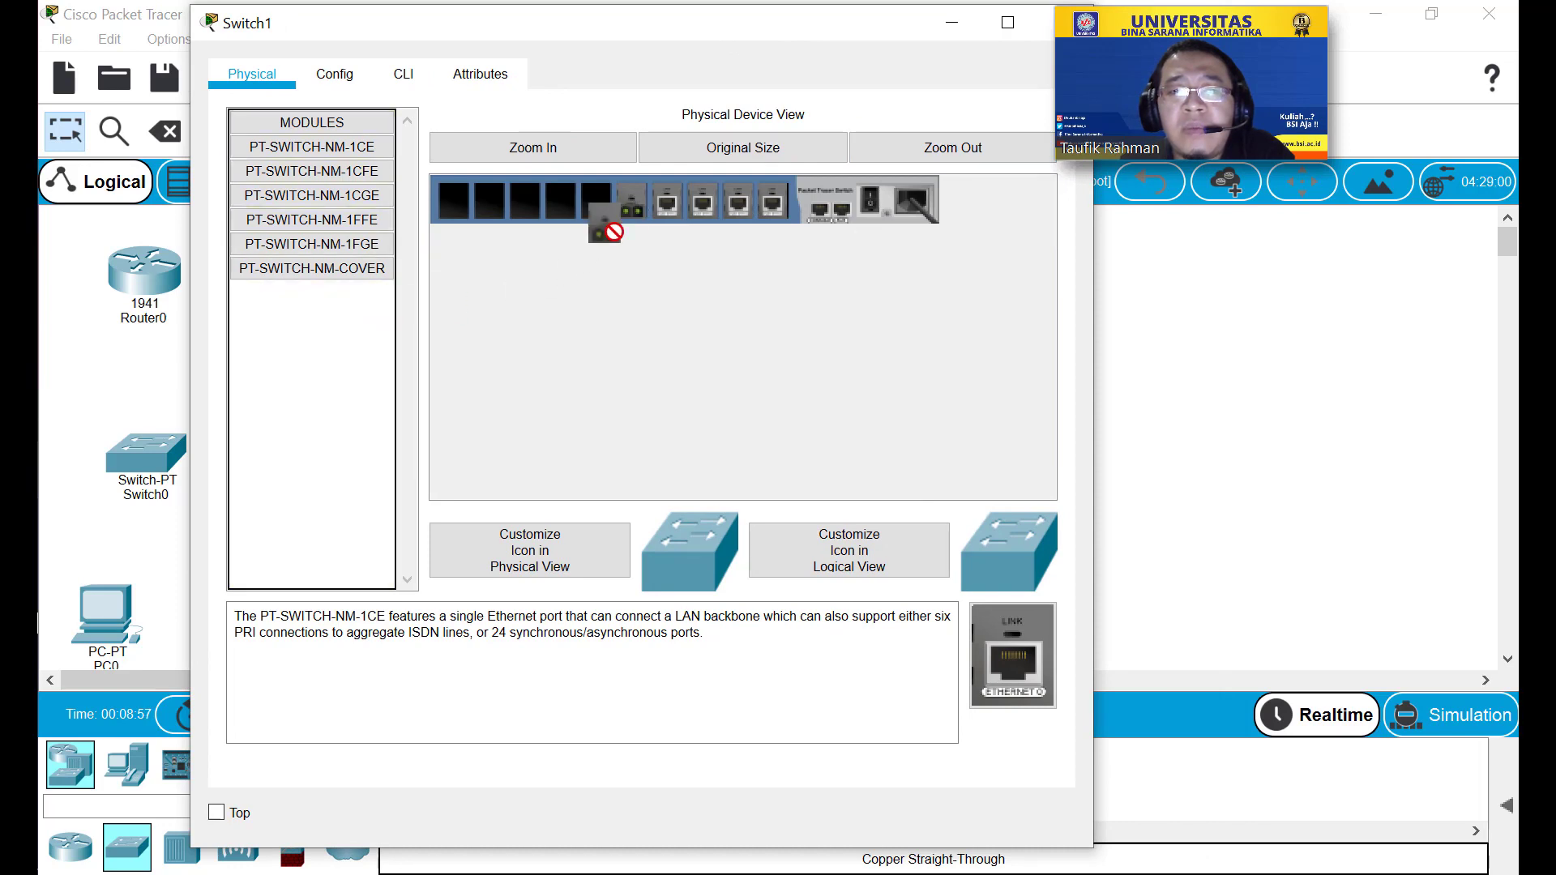
pyautogui.moveTo(604, 230); pyautogui.dragTo(341, 324)
pyautogui.moveTo(666, 205); pyautogui.dragTo(367, 362)
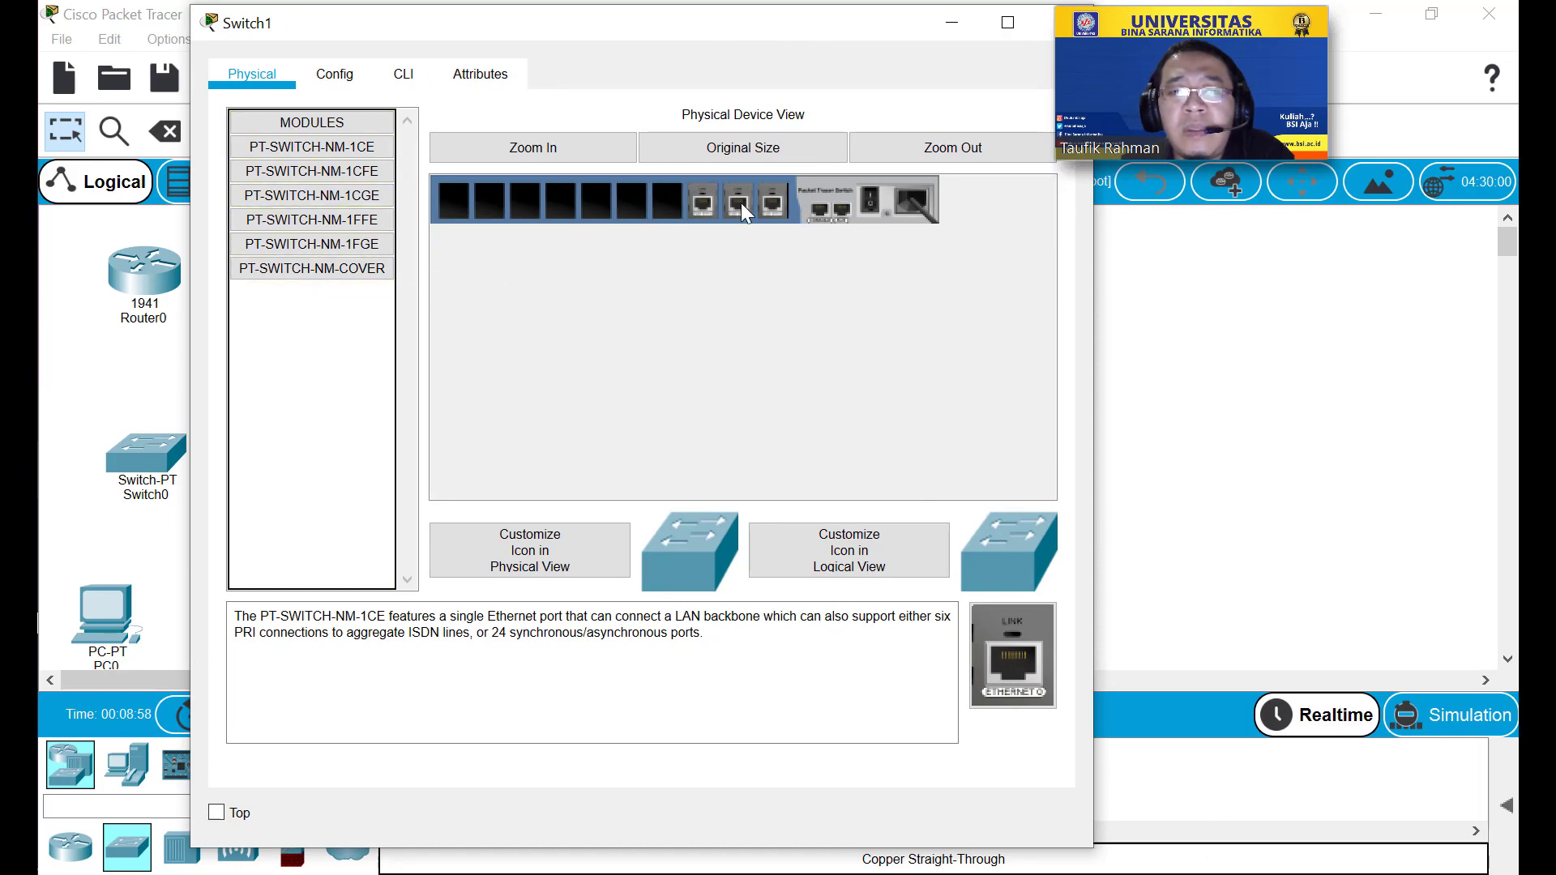
pyautogui.moveTo(702, 206); pyautogui.dragTo(413, 325)
pyautogui.moveTo(773, 202); pyautogui.dragTo(638, 274)
pyautogui.moveTo(766, 212); pyautogui.dragTo(393, 343)
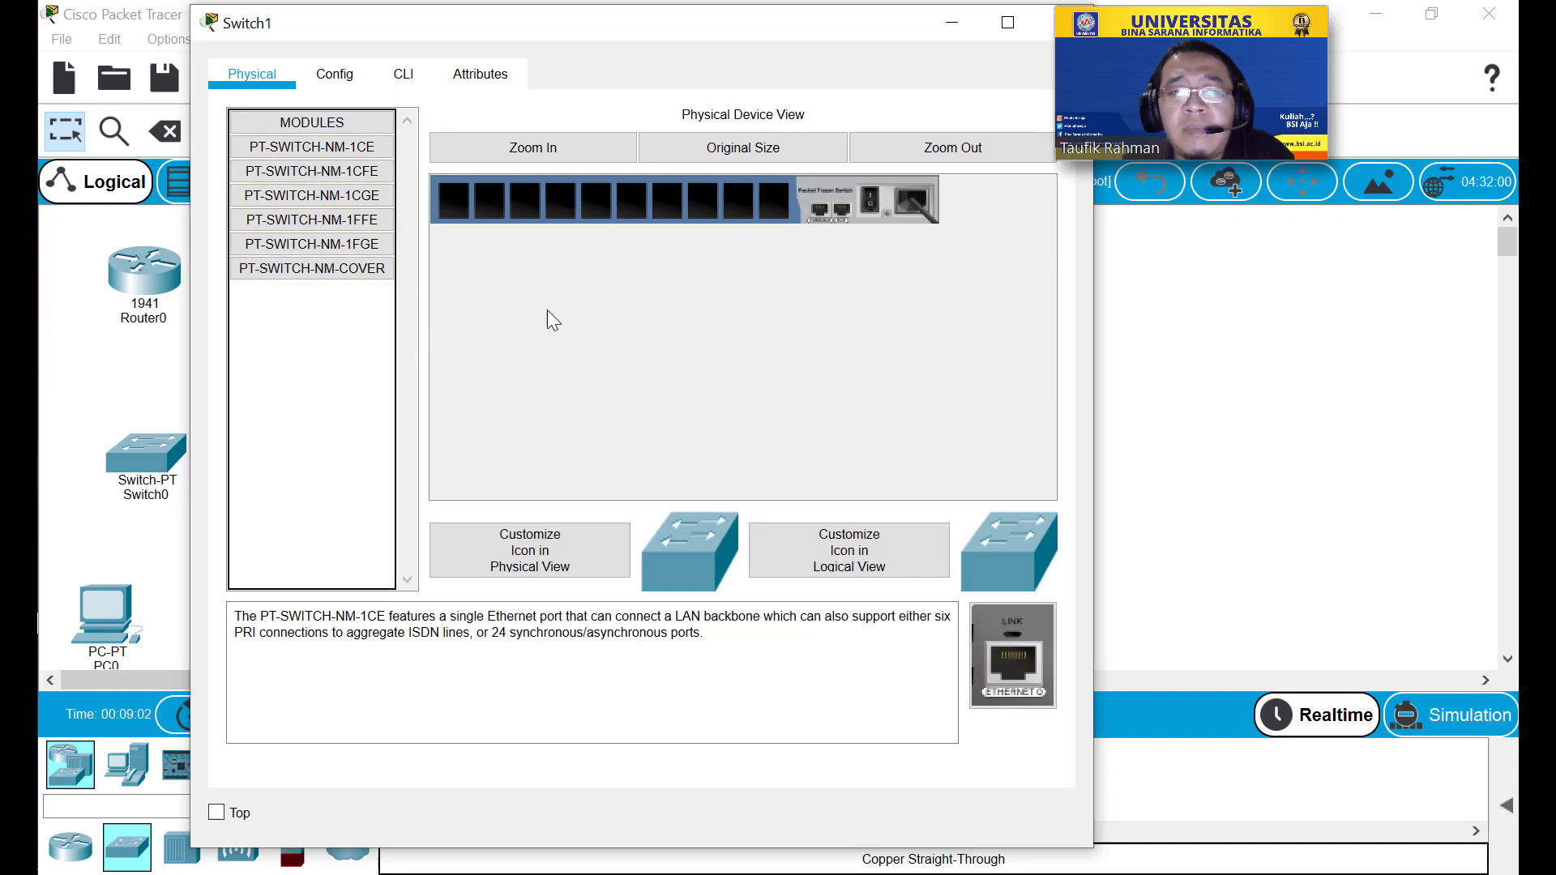
# Add PT-SWITCH-NM-1CGE gigabit modules to Switch1's empty slots.
pyautogui.click(347, 196)
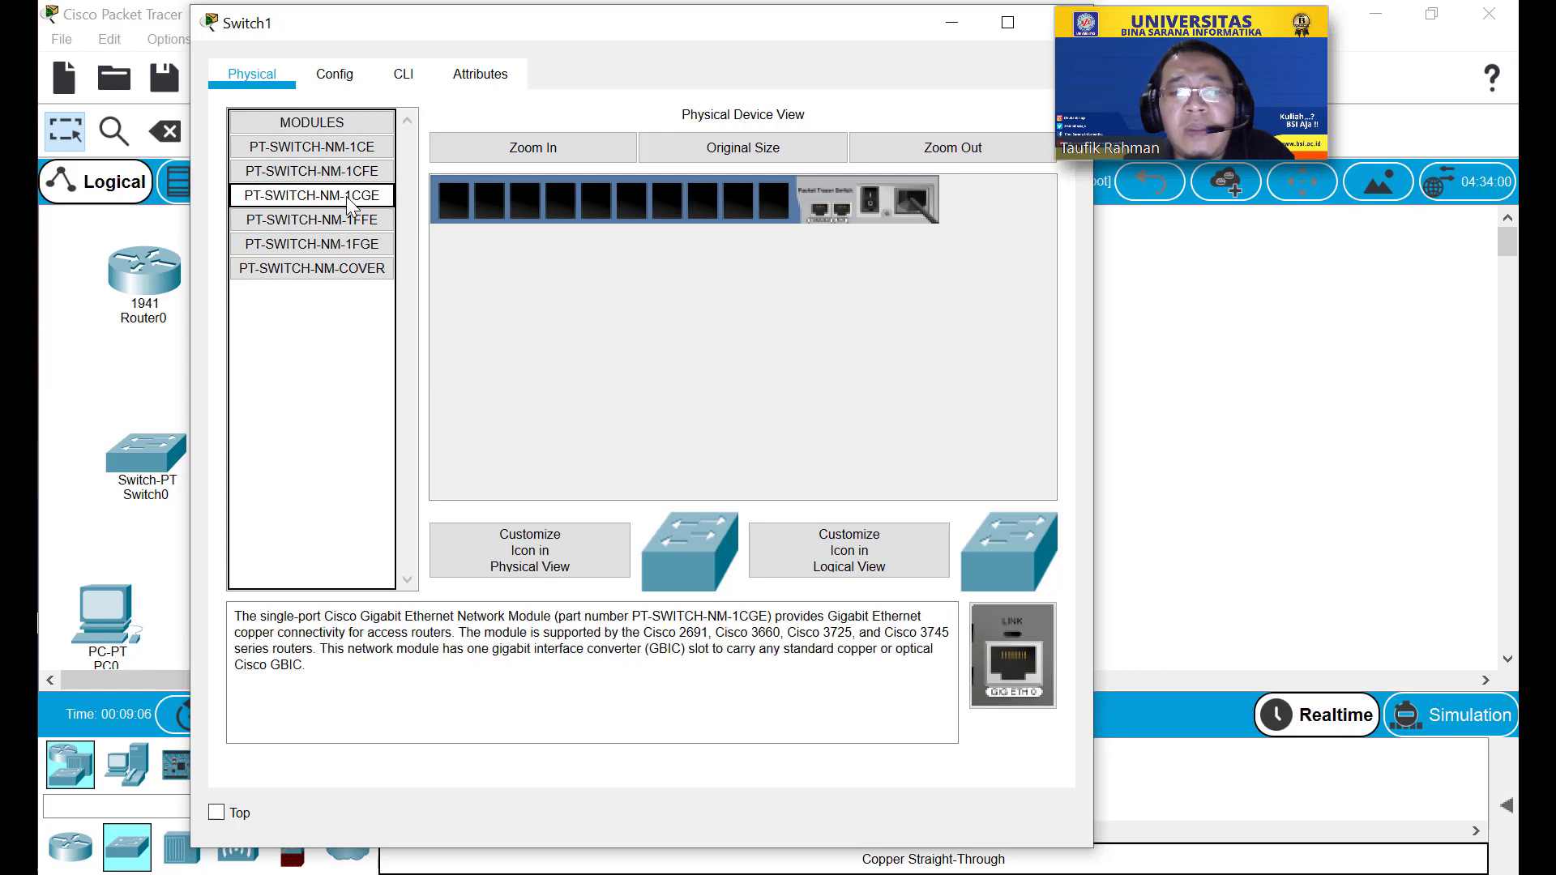
pyautogui.moveTo(347, 196); pyautogui.dragTo(358, 201)
pyautogui.moveTo(762, 213); pyautogui.dragTo(761, 212)
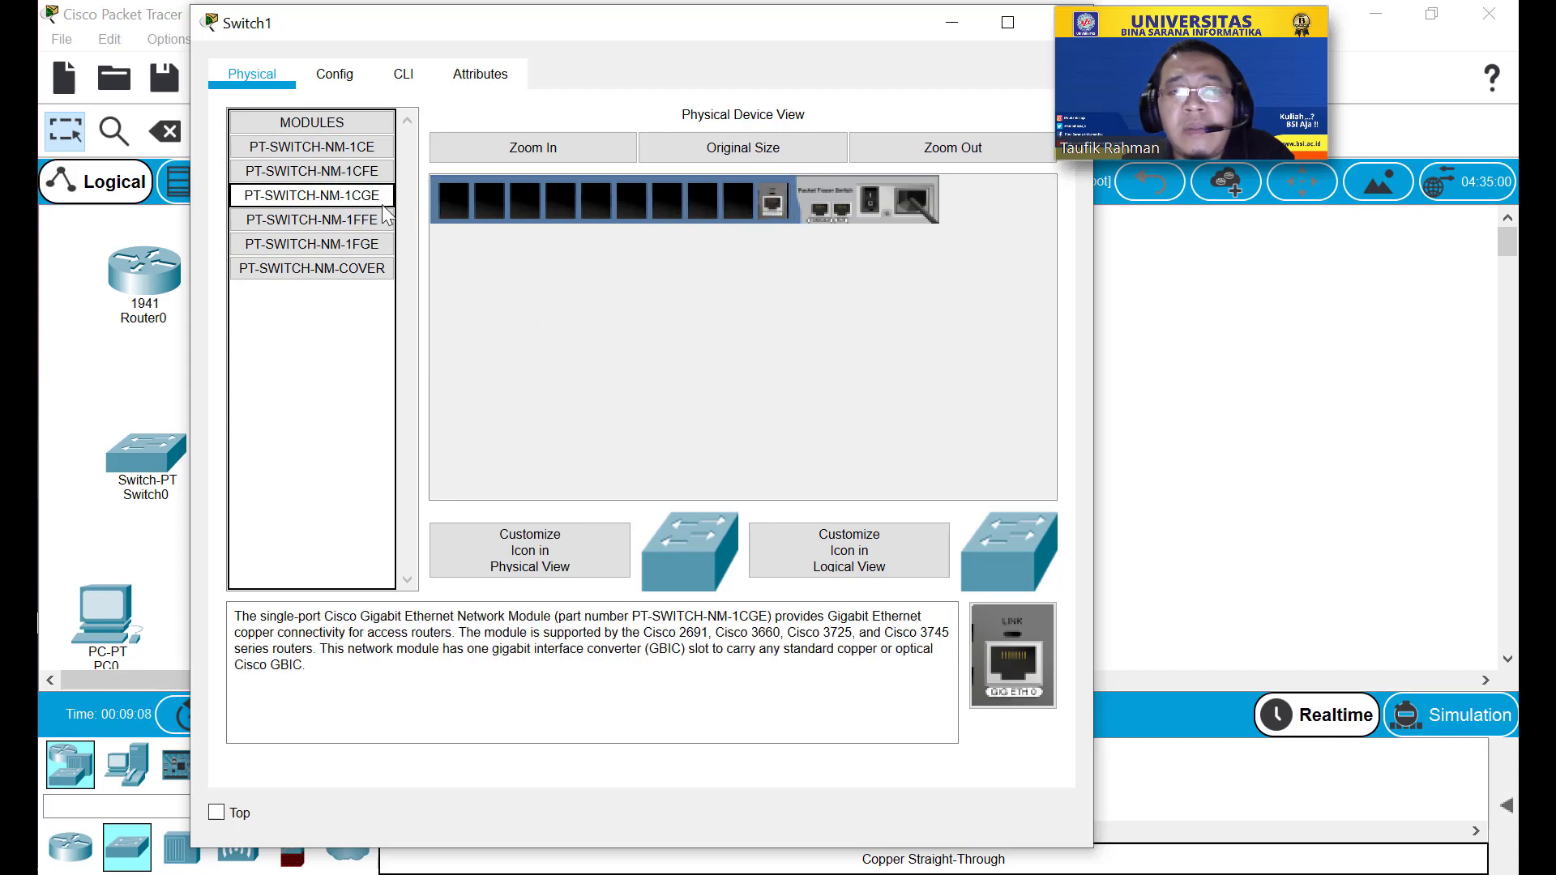
pyautogui.moveTo(347, 196); pyautogui.dragTo(590, 201)
pyautogui.moveTo(721, 198); pyautogui.dragTo(737, 201)
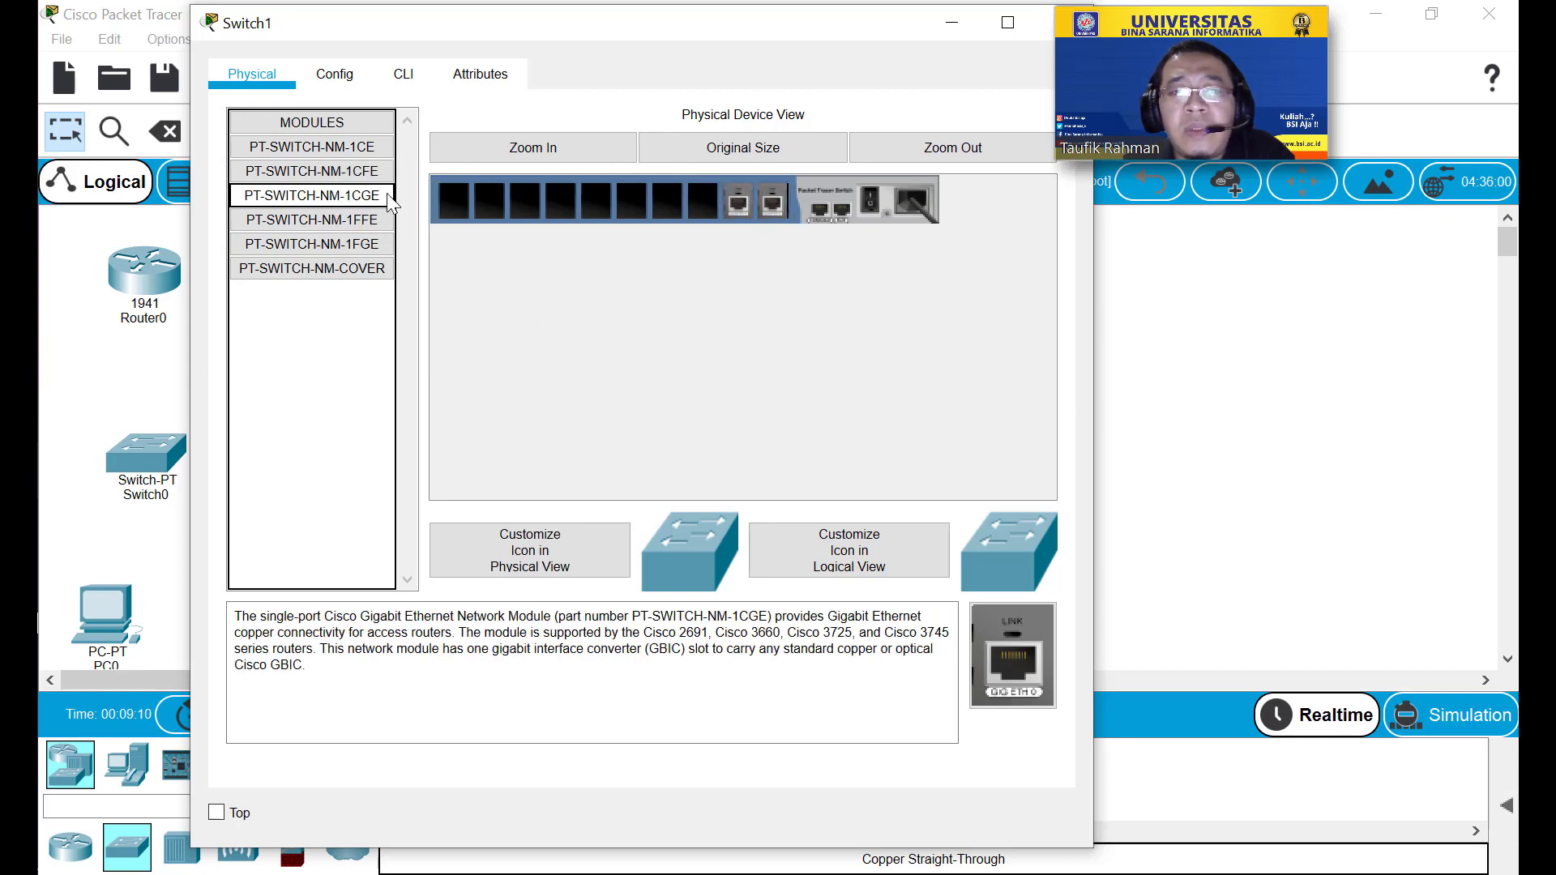
pyautogui.moveTo(392, 203); pyautogui.dragTo(490, 208)
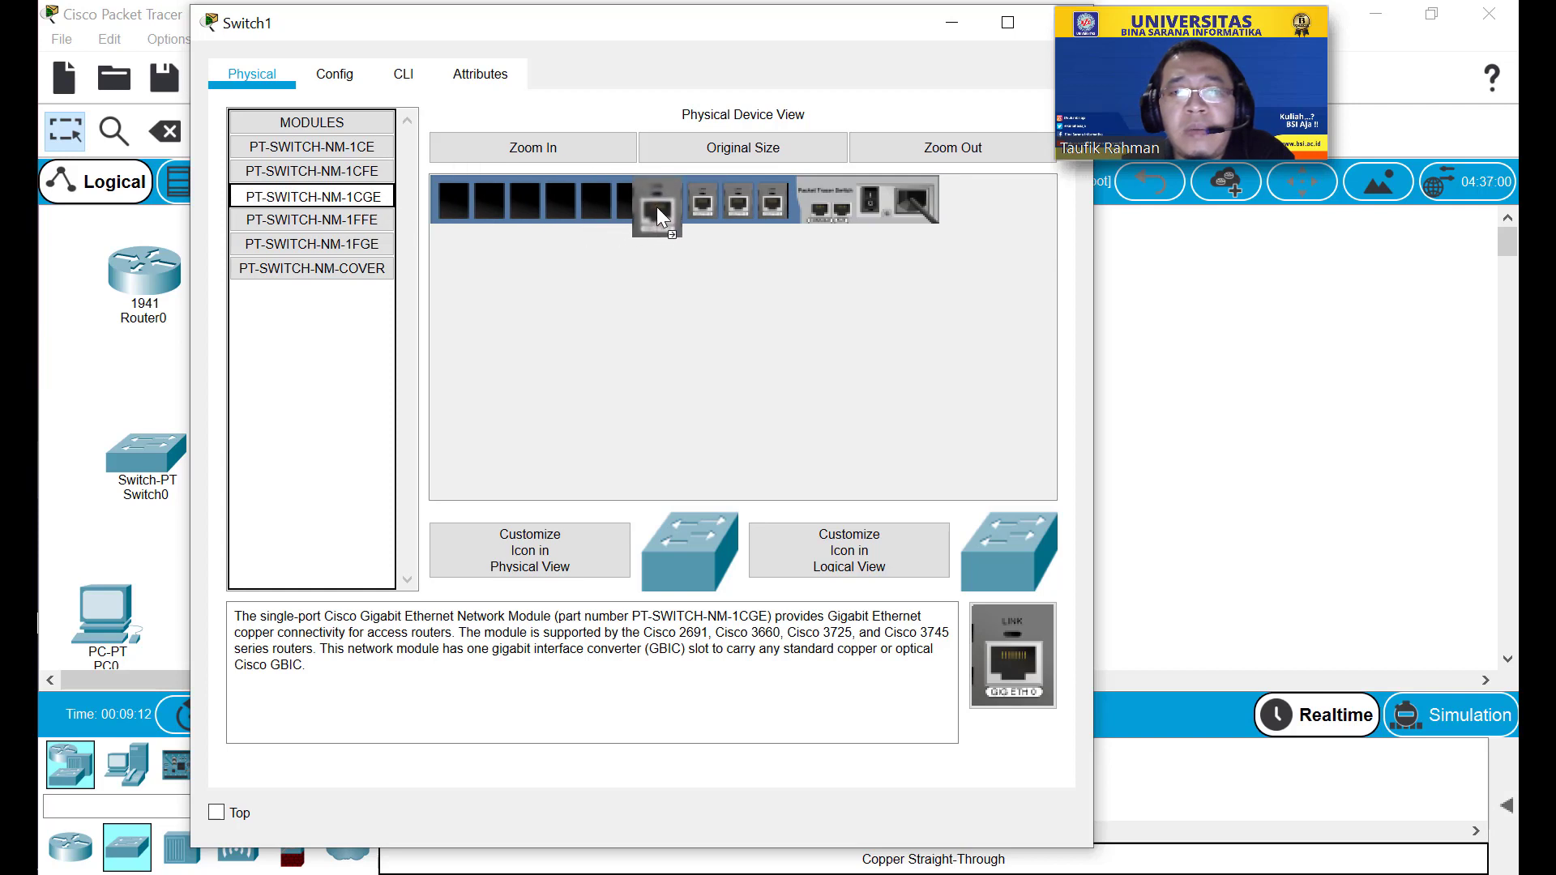
pyautogui.moveTo(656, 206); pyautogui.dragTo(660, 209)
pyautogui.moveTo(363, 194); pyautogui.dragTo(629, 201)
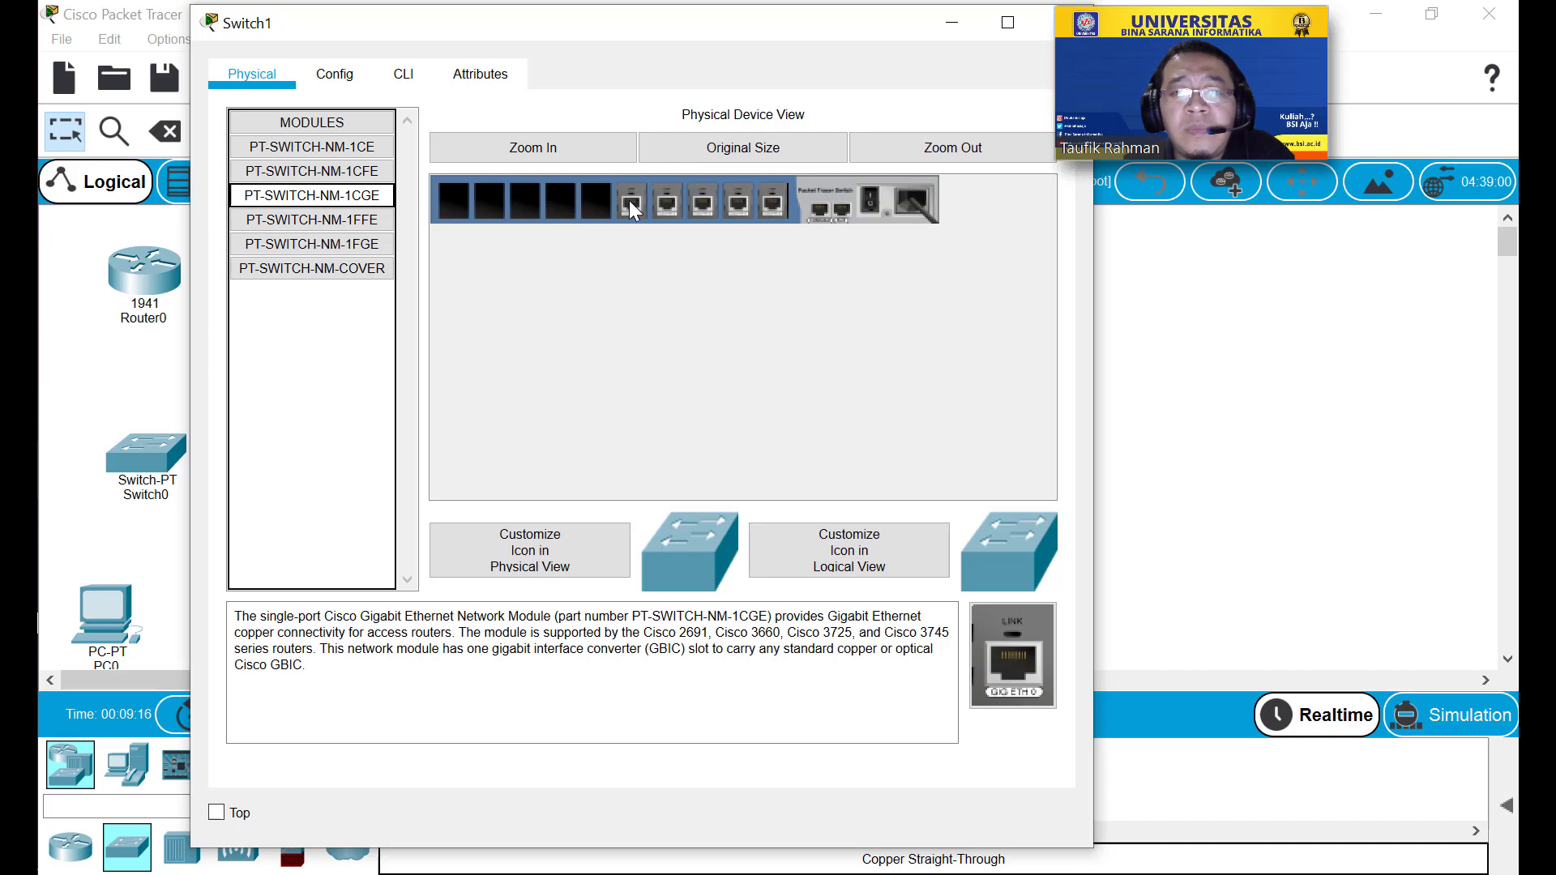
# Fill the remaining slots with PT-SWITCH-NM-1CFE modules, power Switch1 on, and close it.
pyautogui.click(371, 221)
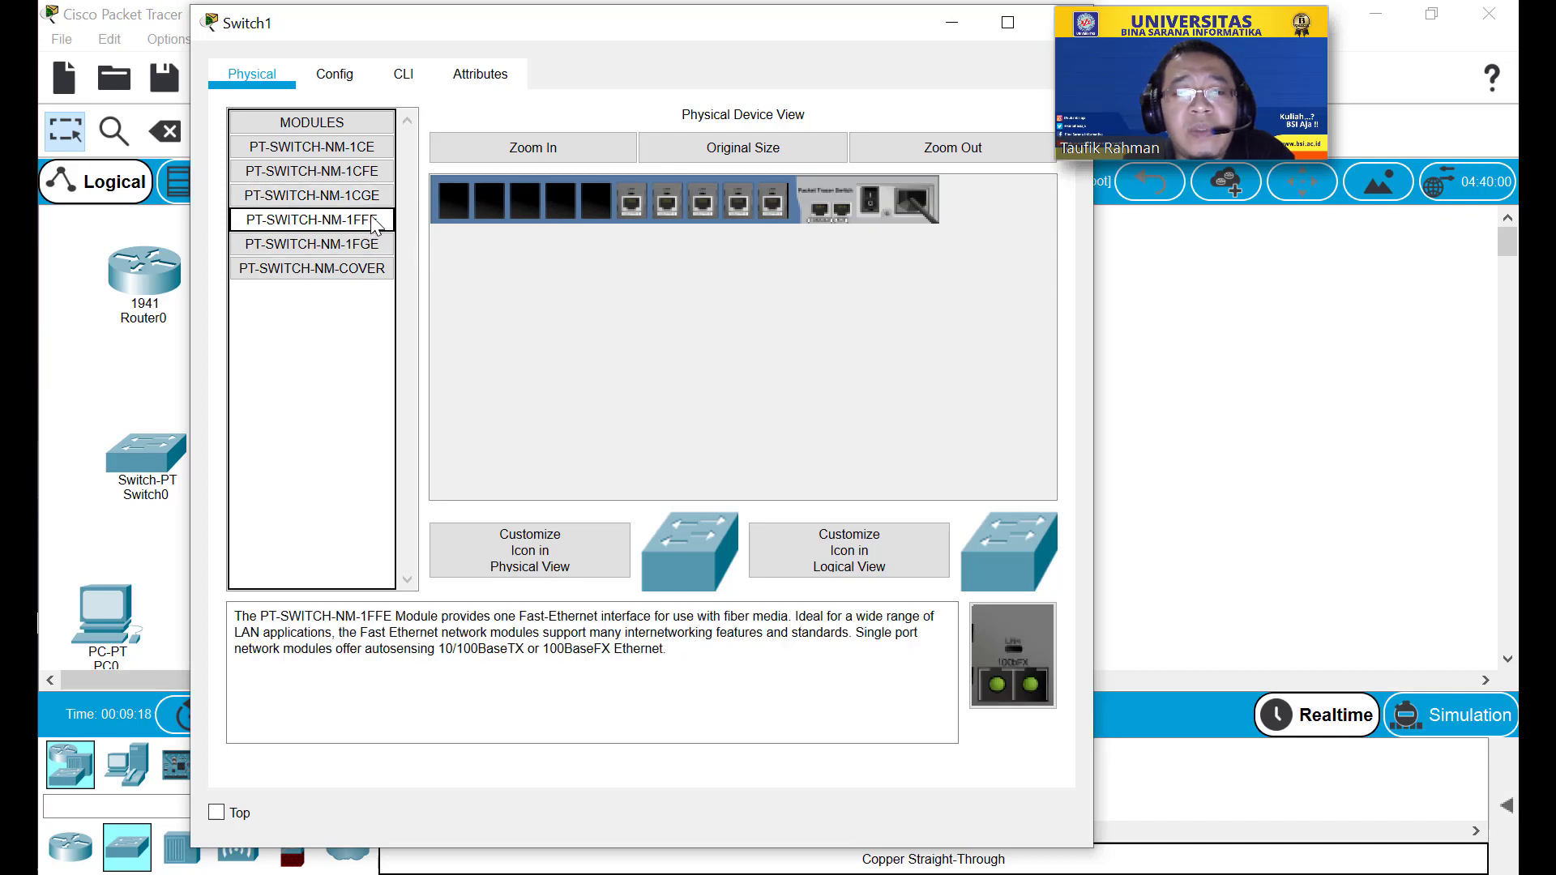
pyautogui.click(353, 244)
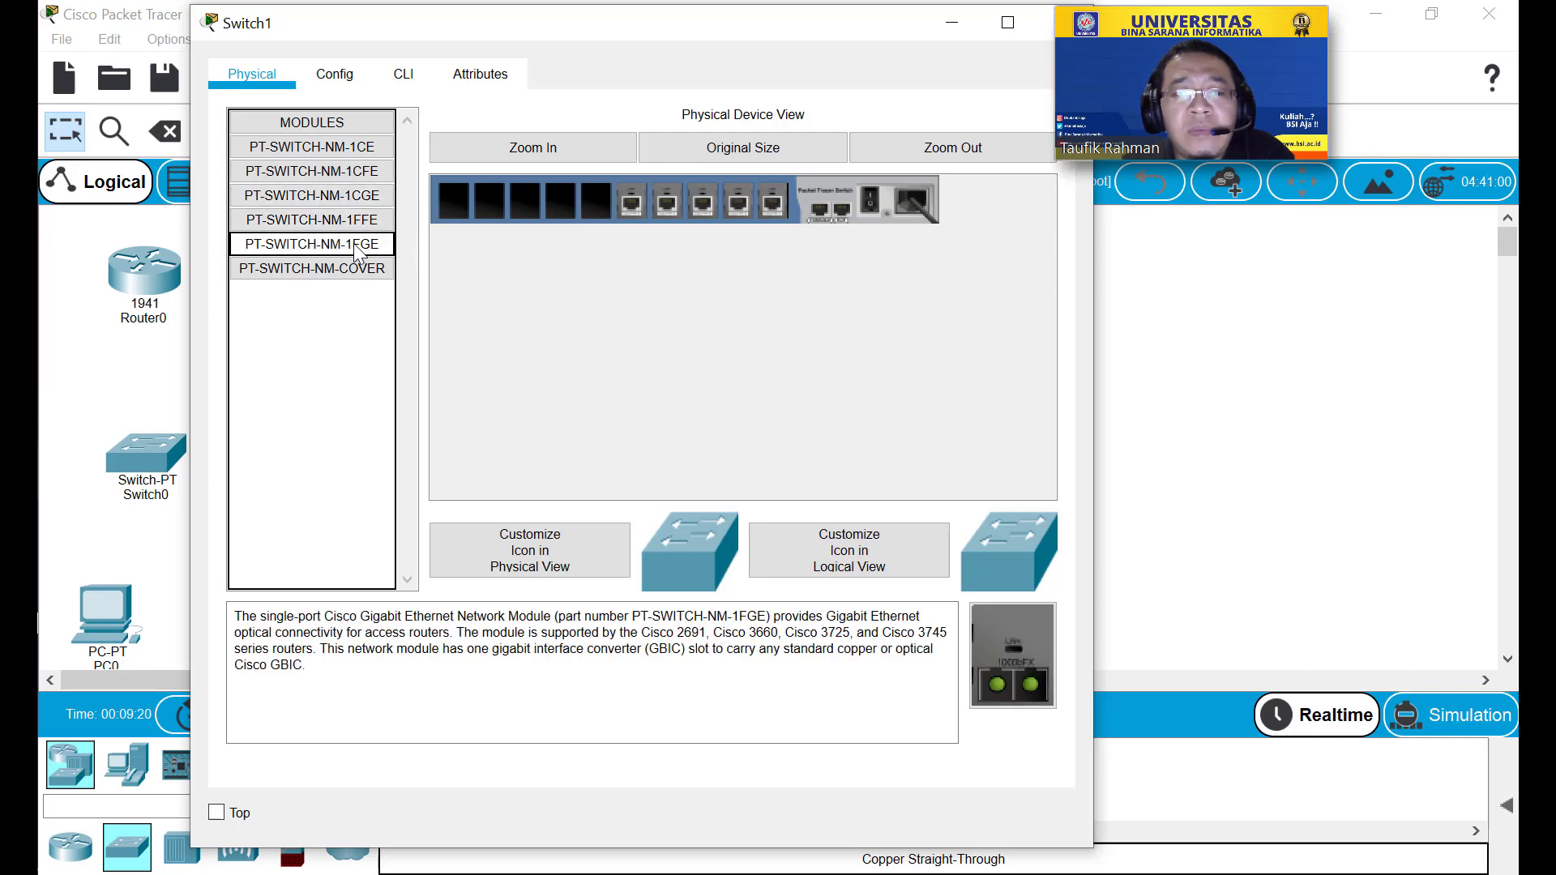
pyautogui.click(363, 220)
pyautogui.click(365, 195)
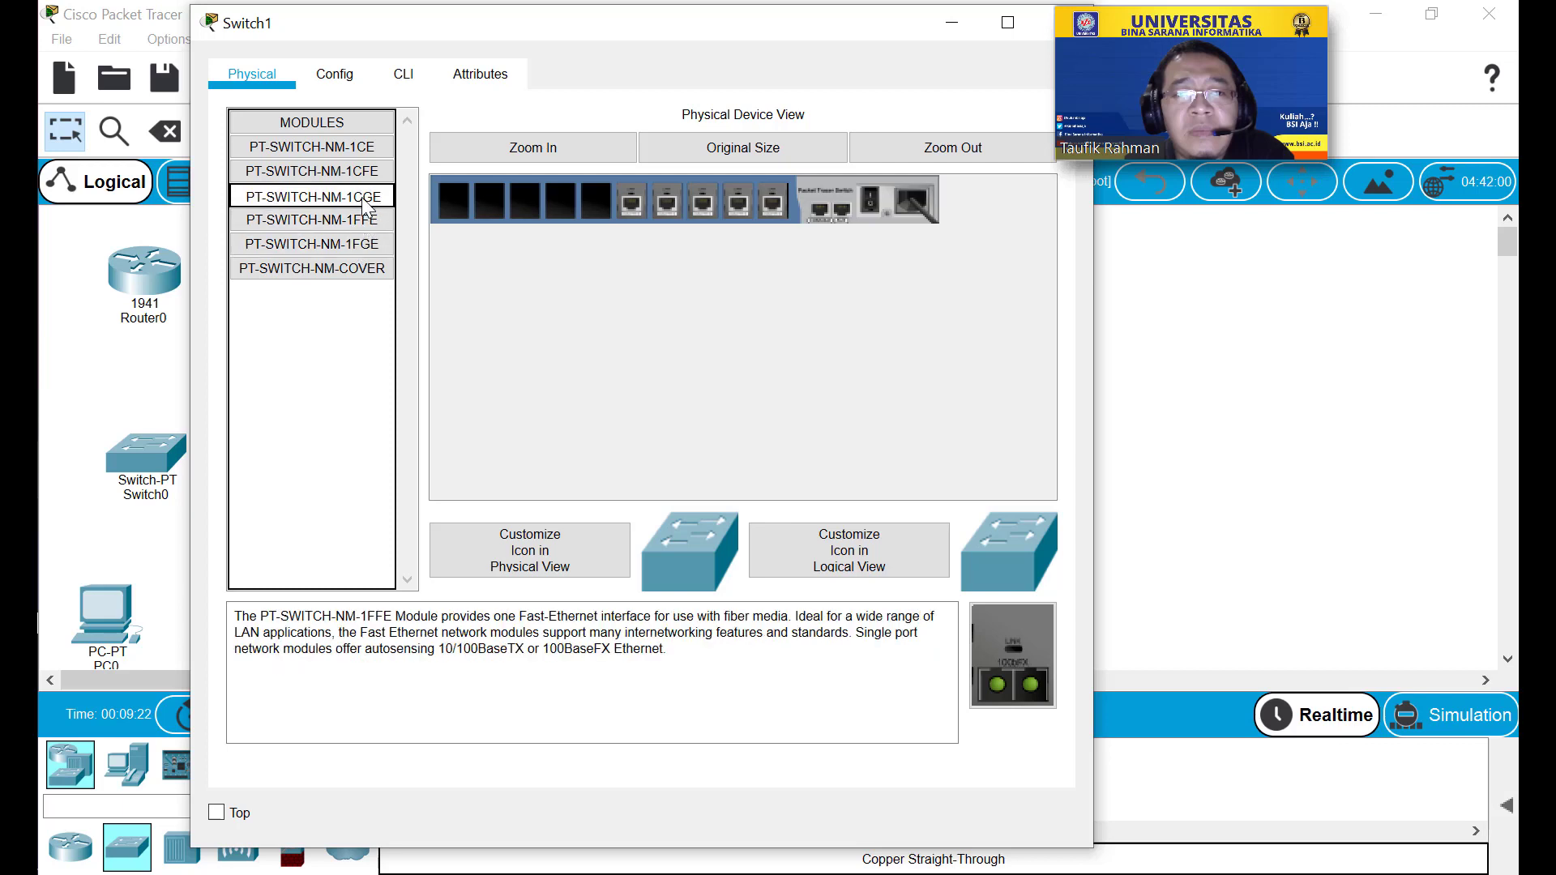
pyautogui.click(362, 174)
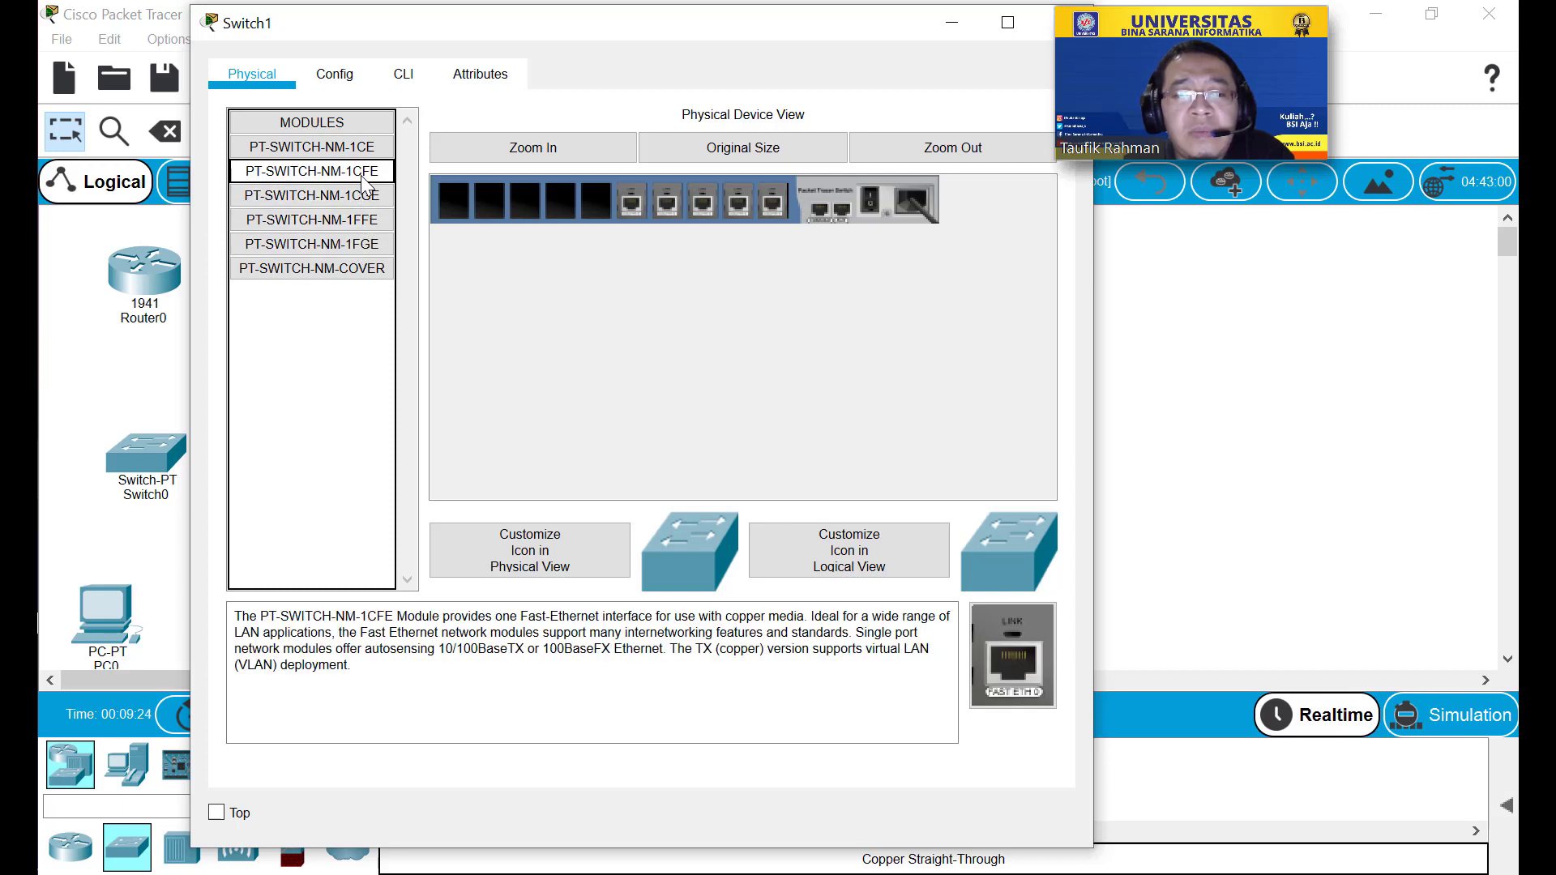
pyautogui.moveTo(361, 176); pyautogui.dragTo(551, 203)
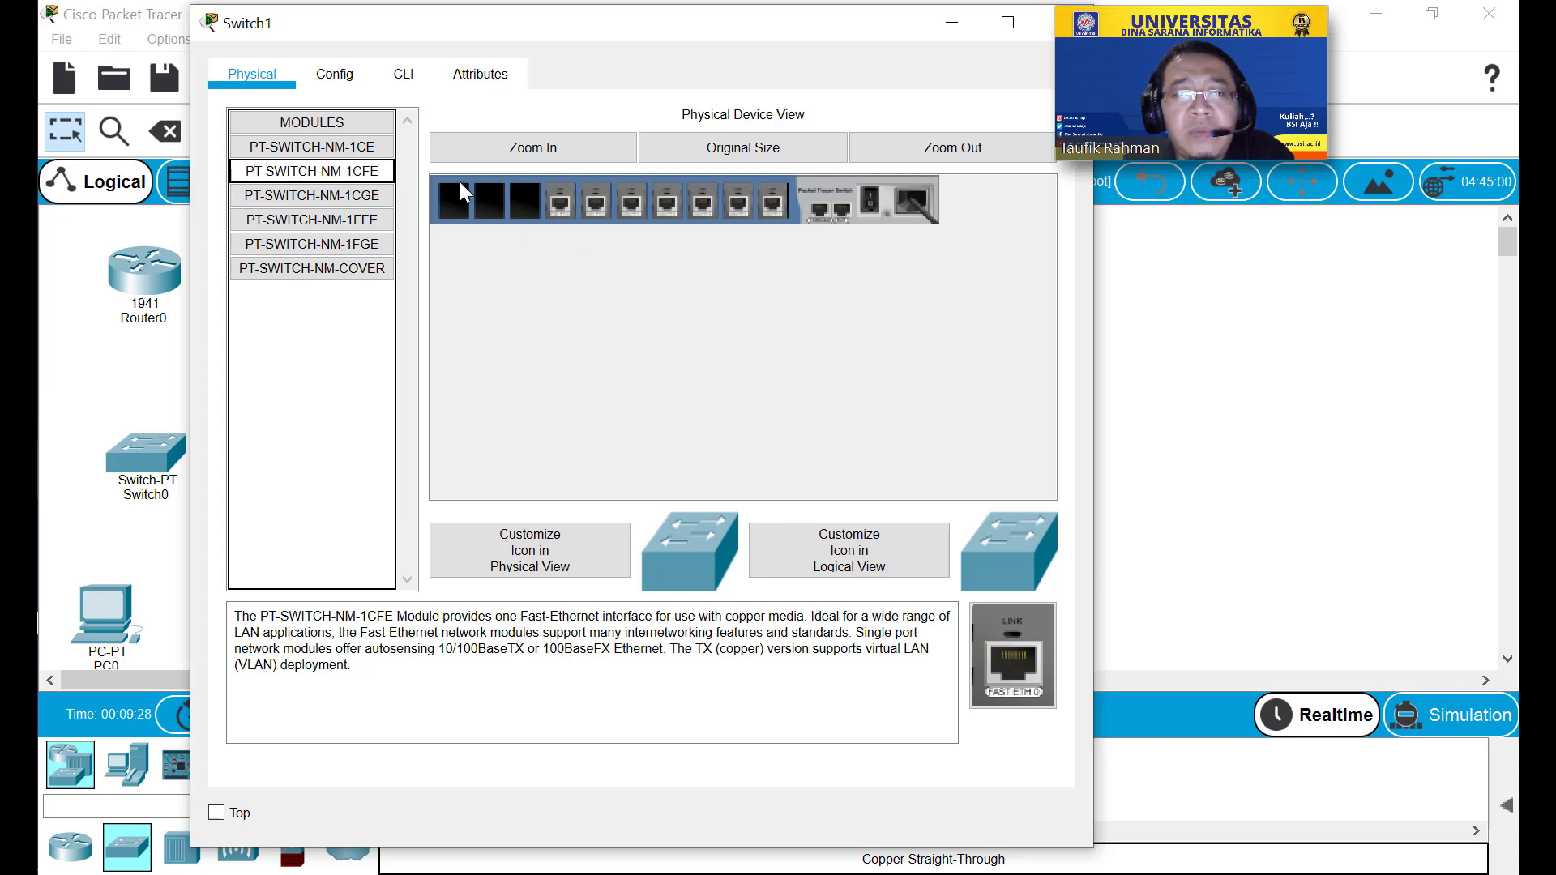
pyautogui.moveTo(365, 172); pyautogui.dragTo(445, 201)
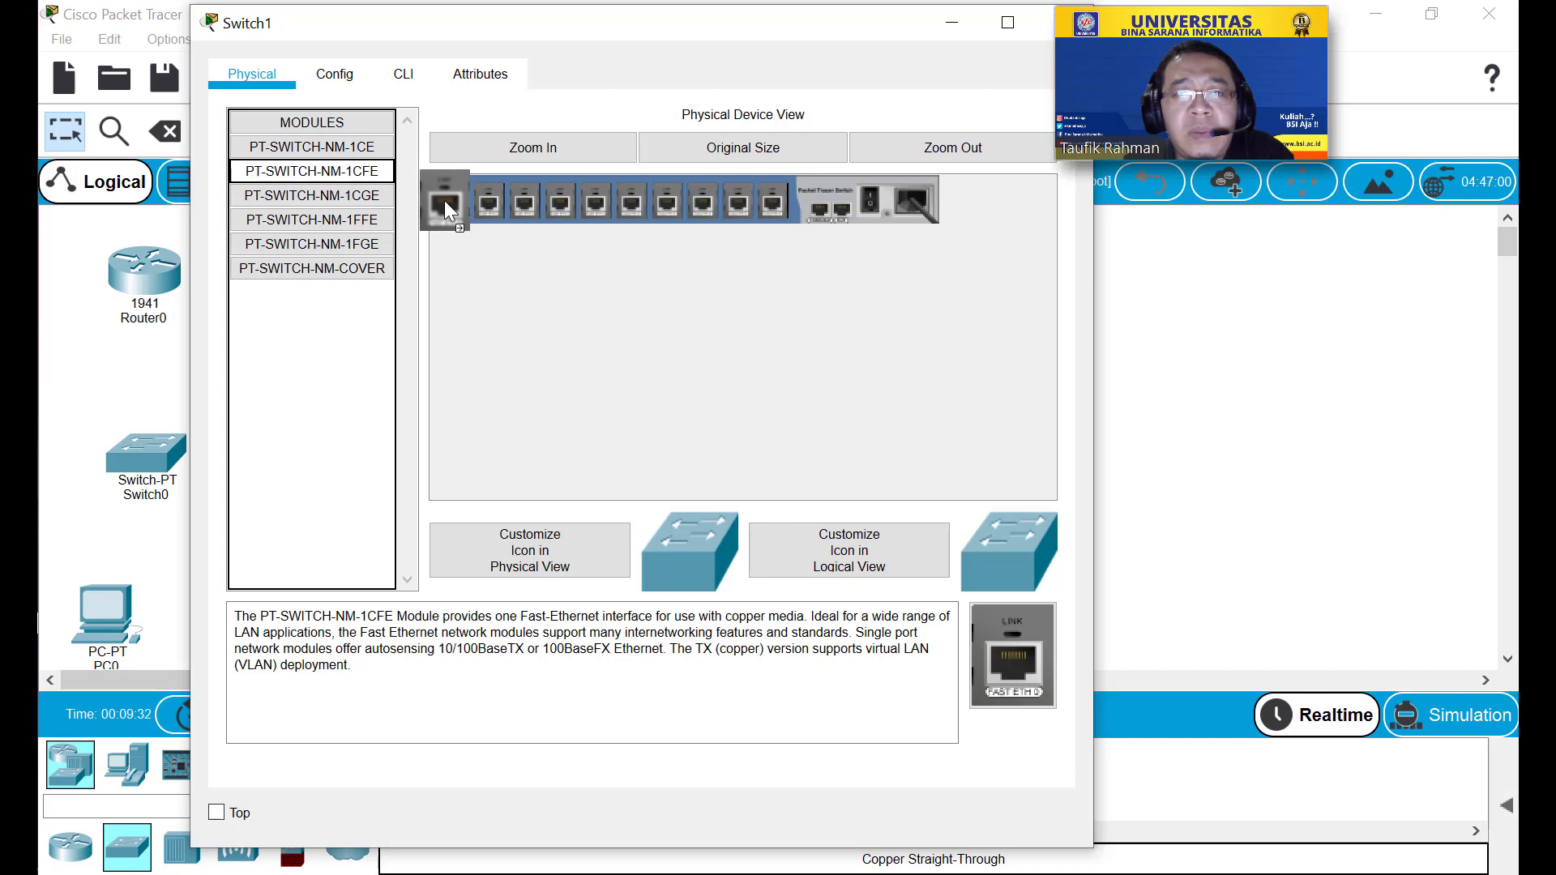
pyautogui.click(870, 209)
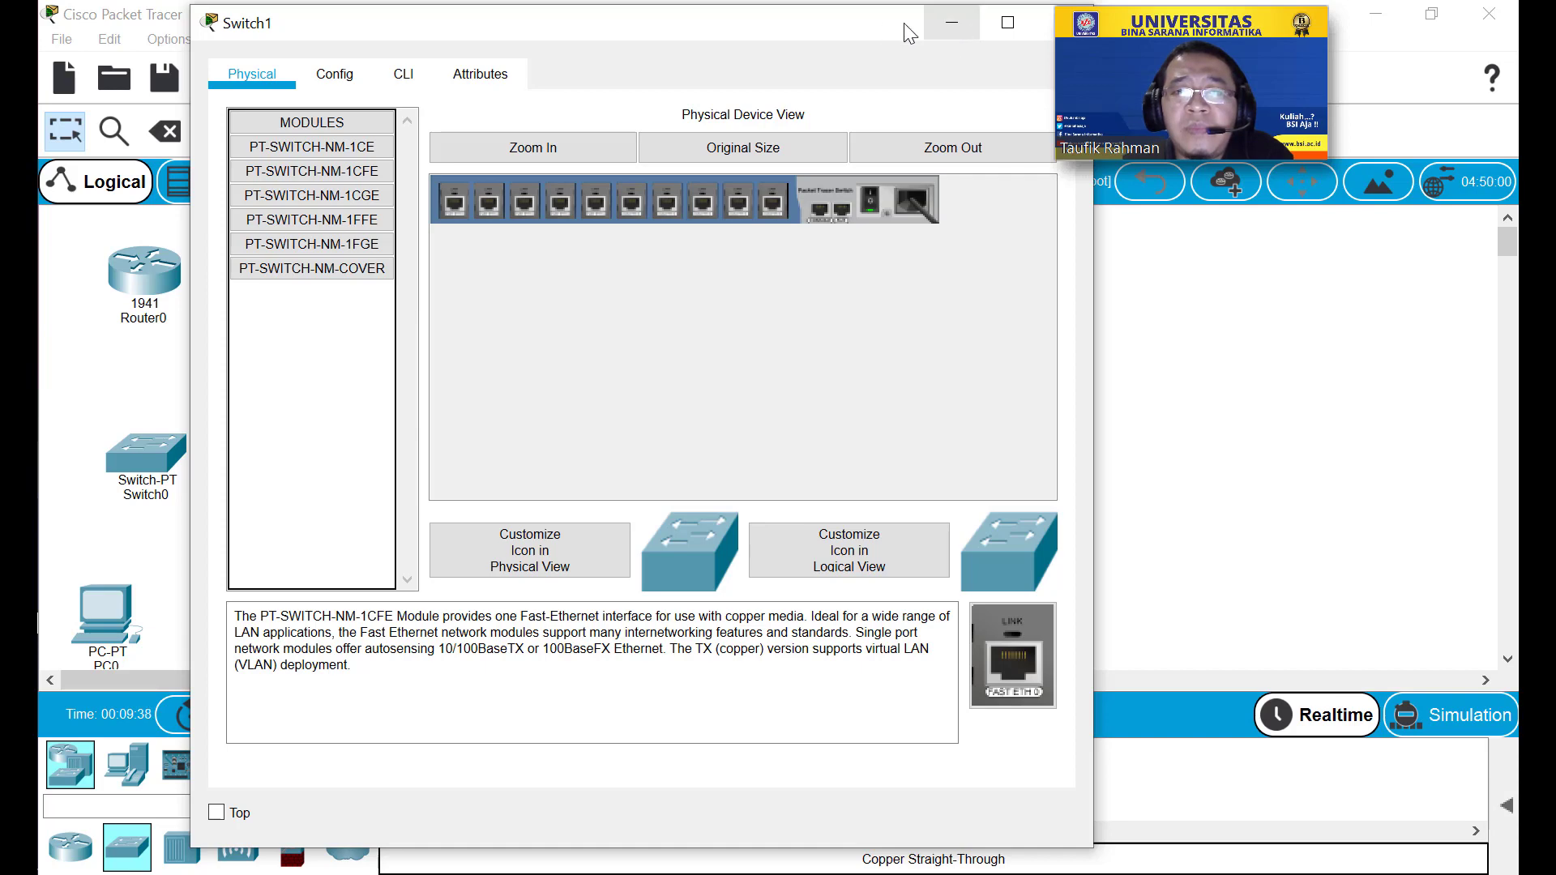
pyautogui.moveTo(892, 27); pyautogui.dragTo(749, 43)
pyautogui.click(931, 40)
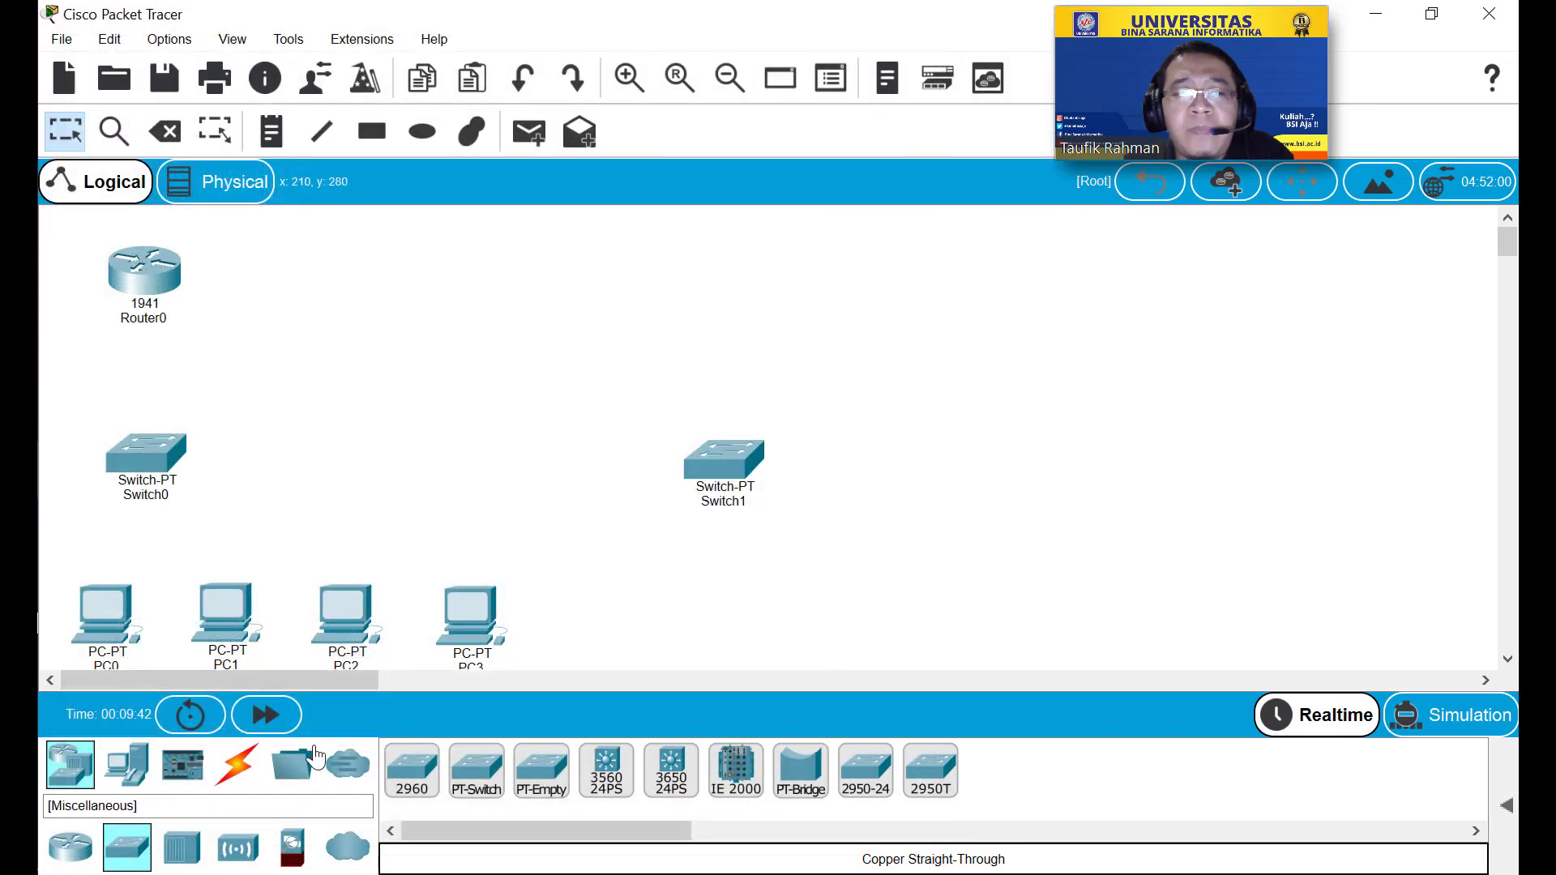
# Run a copper straight-through link from Router0 GigabitEthernet0/0 to Switch0 GigabitEthernet0/1.
pyautogui.click(230, 771)
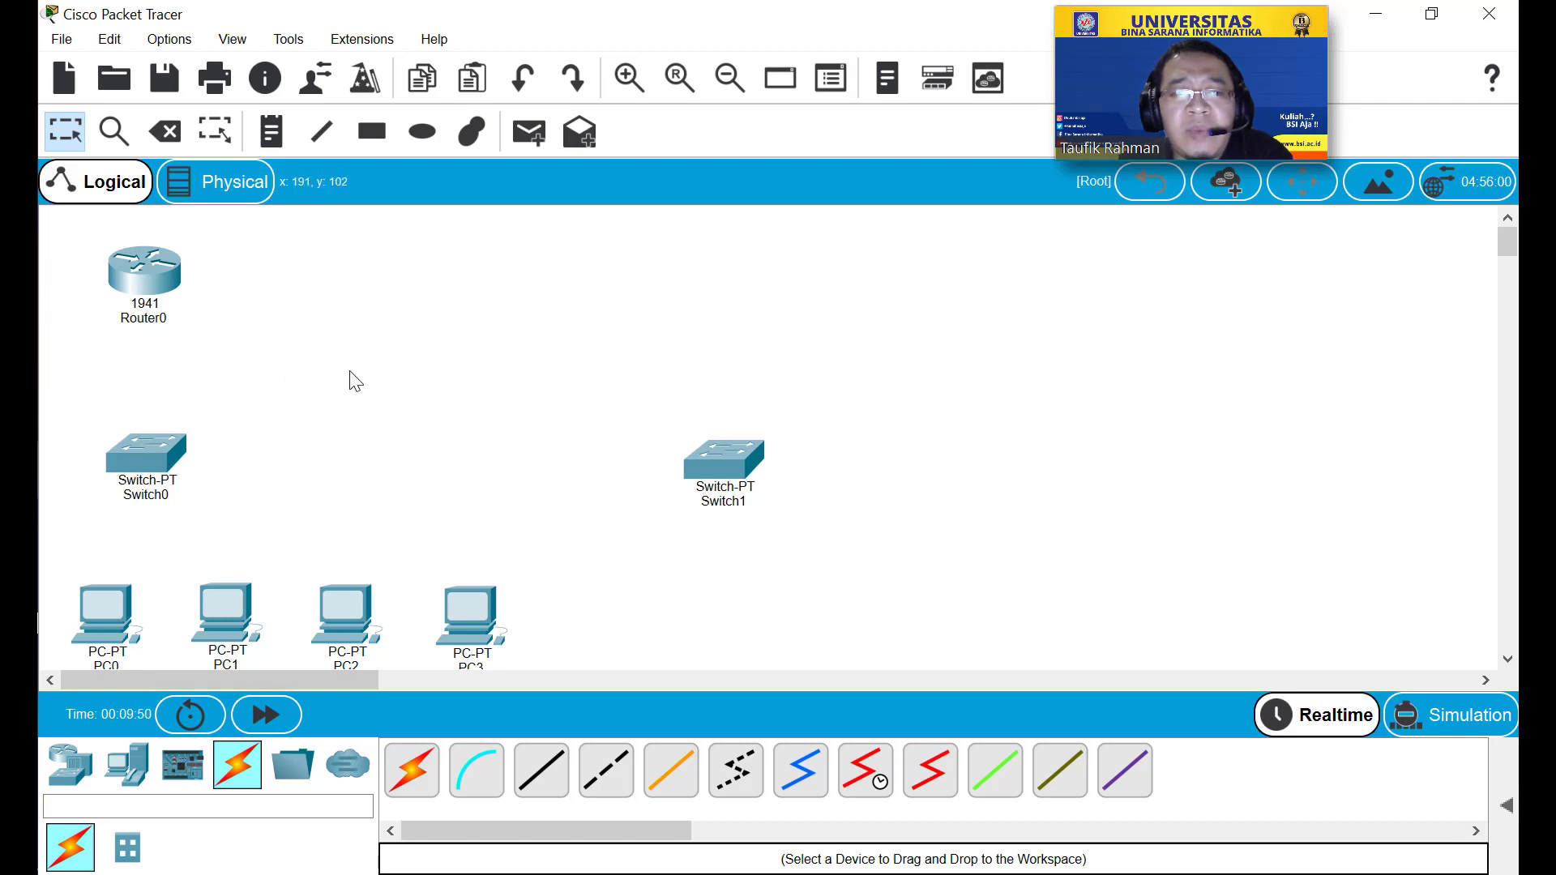
pyautogui.click(540, 774)
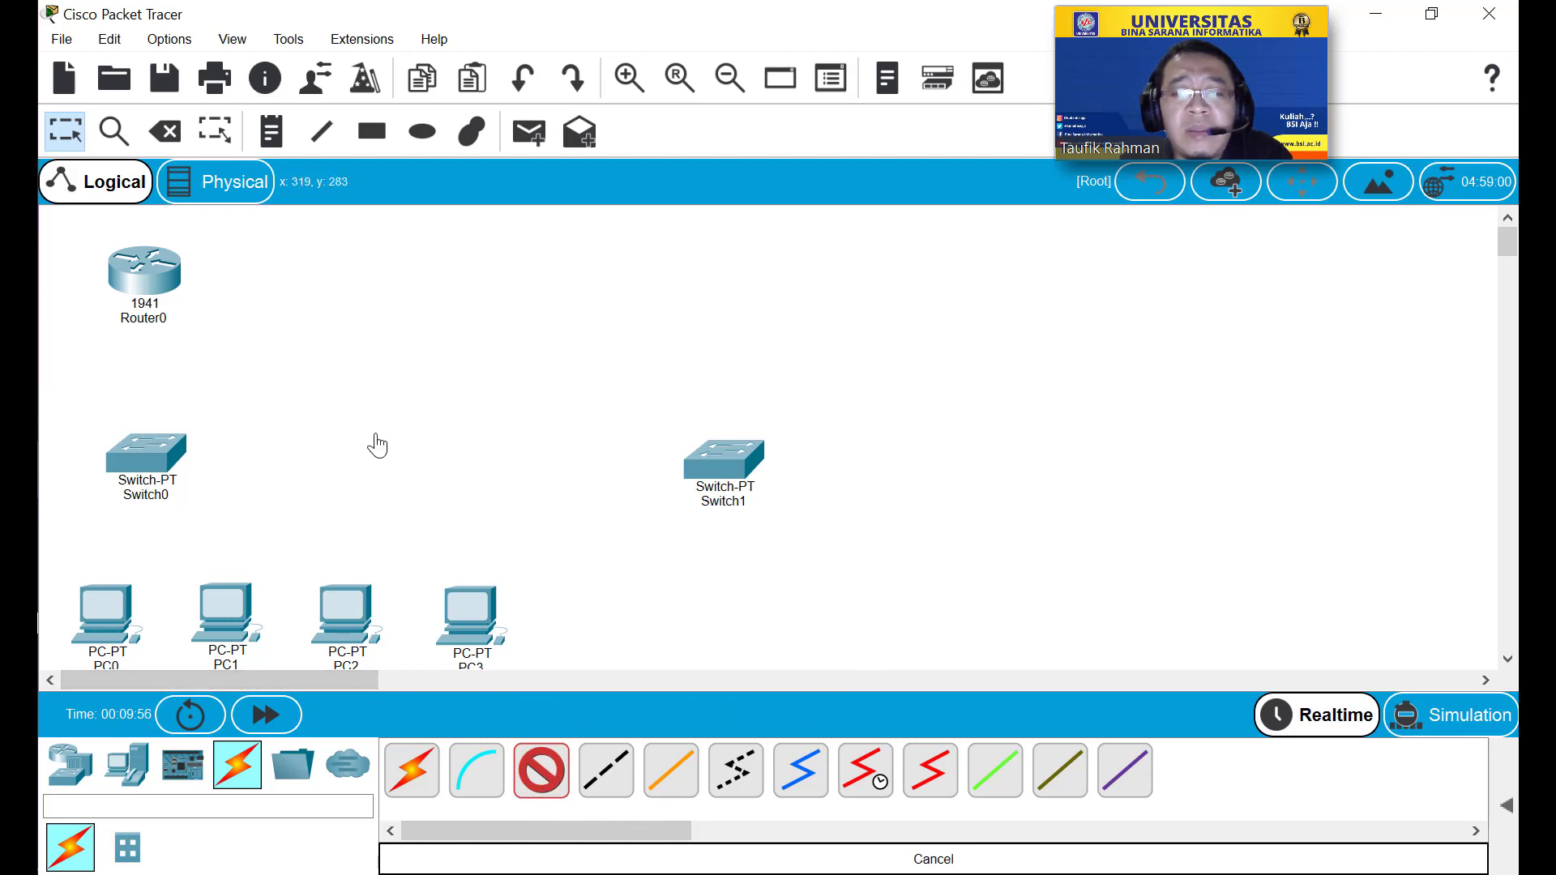
pyautogui.click(281, 407)
pyautogui.click(540, 774)
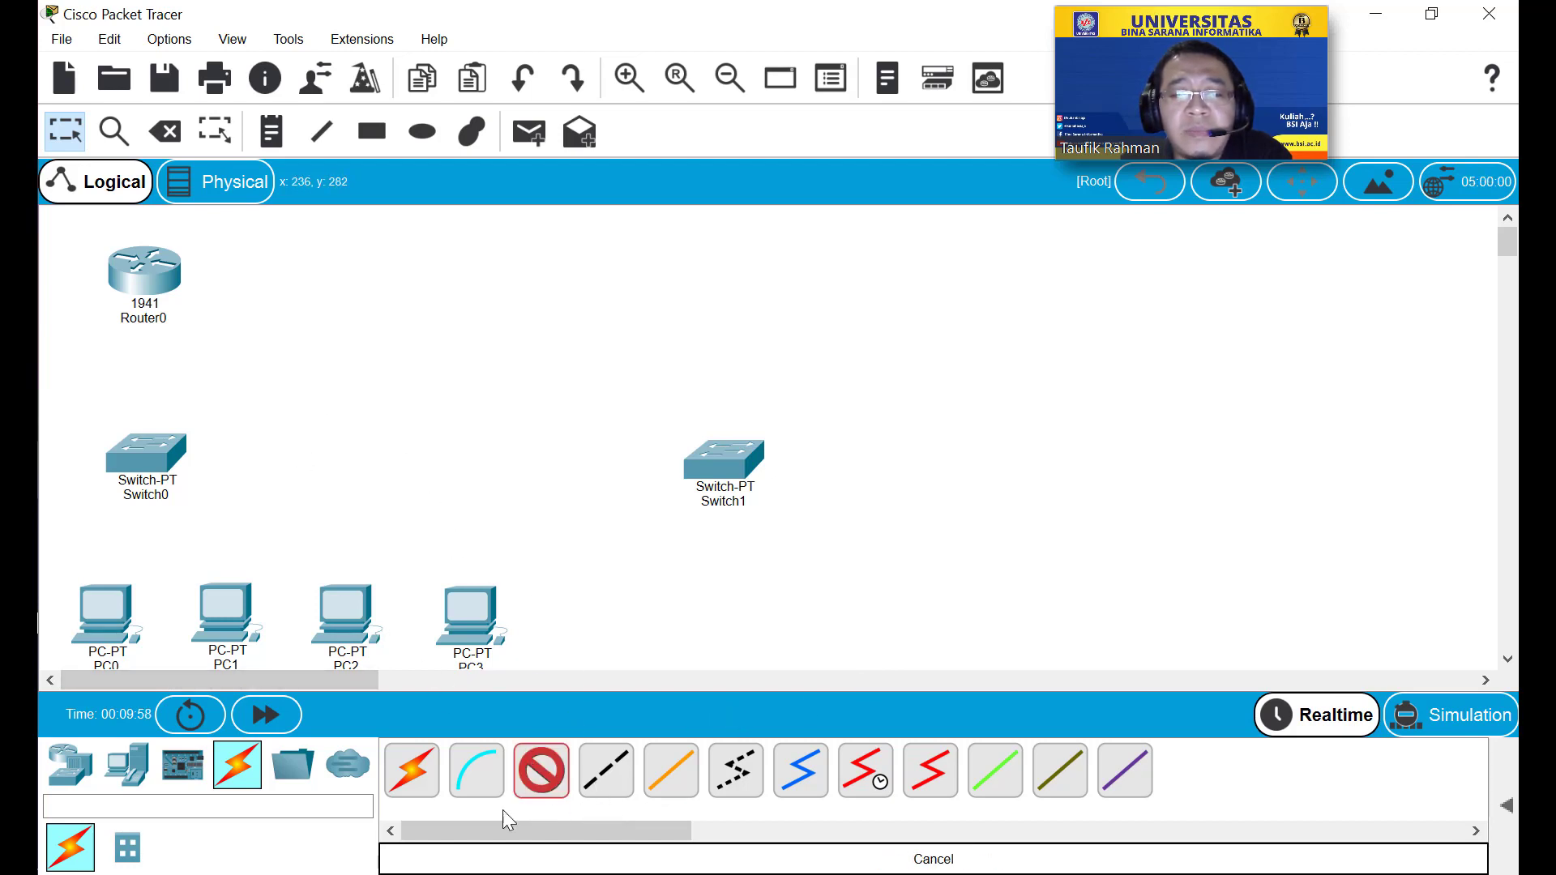
pyautogui.click(142, 277)
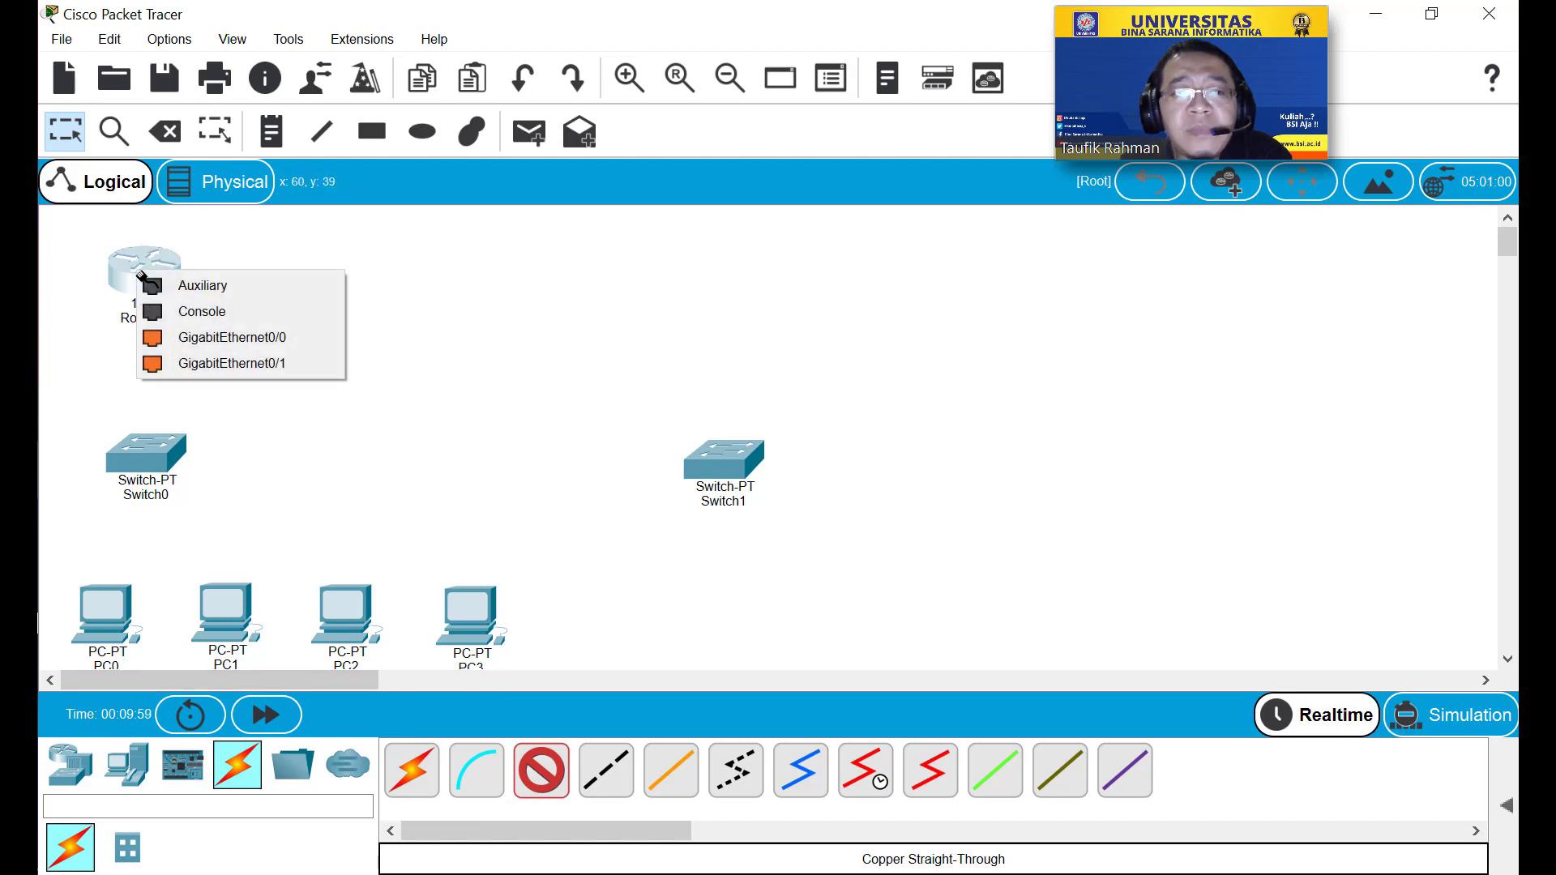
pyautogui.click(167, 344)
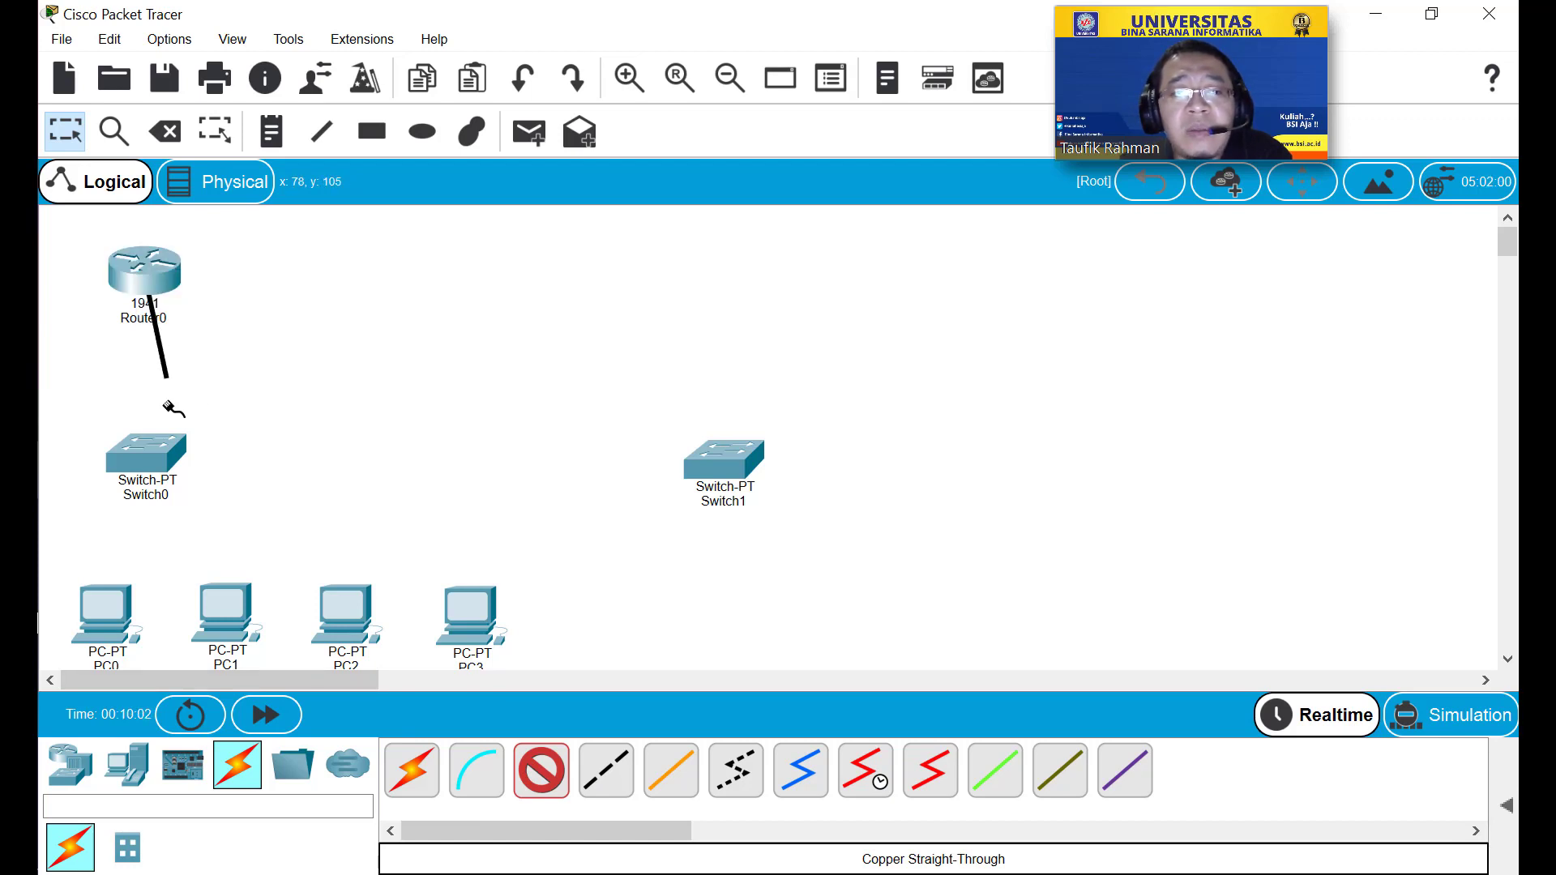
pyautogui.click(148, 454)
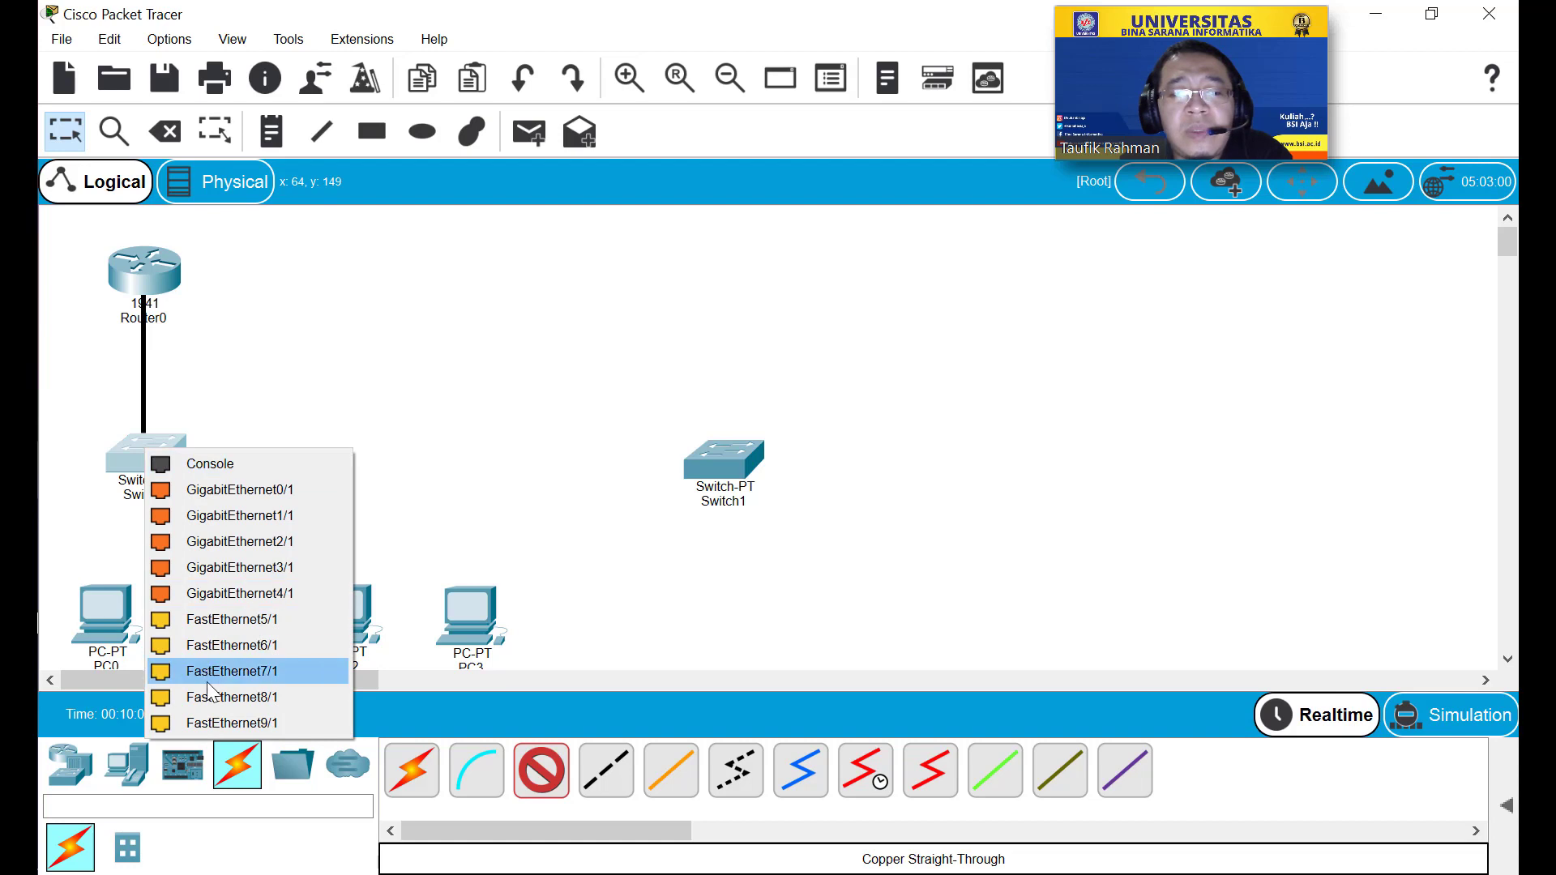
pyautogui.click(217, 491)
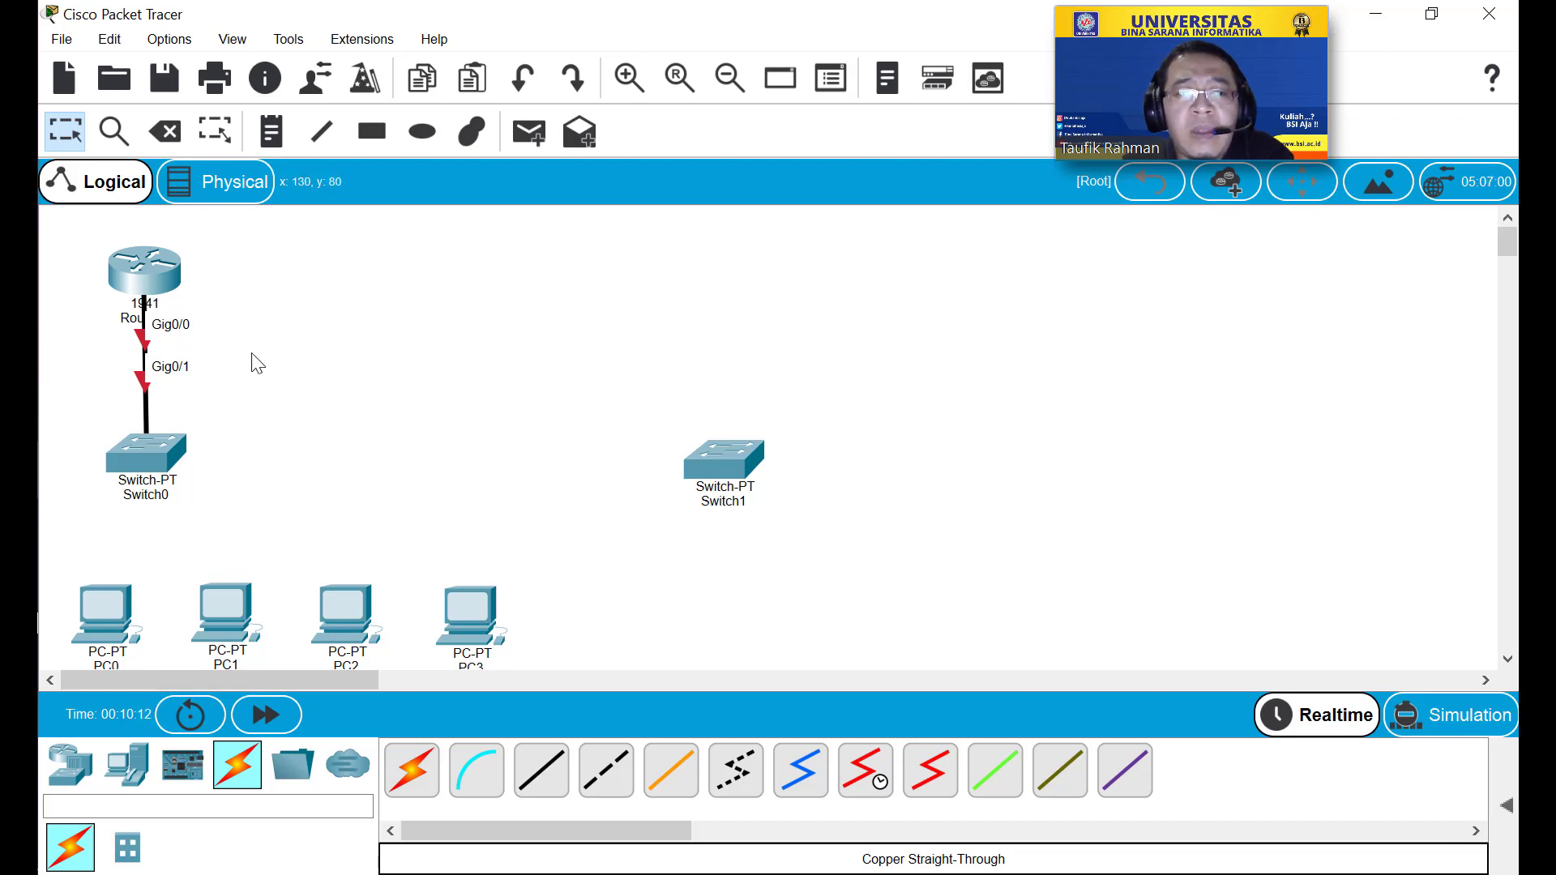
# Join Switch0 GigabitEthernet1/1 to Switch1 GigabitEthernet1/1 with a copper cross-over cable.
pyautogui.click(602, 780)
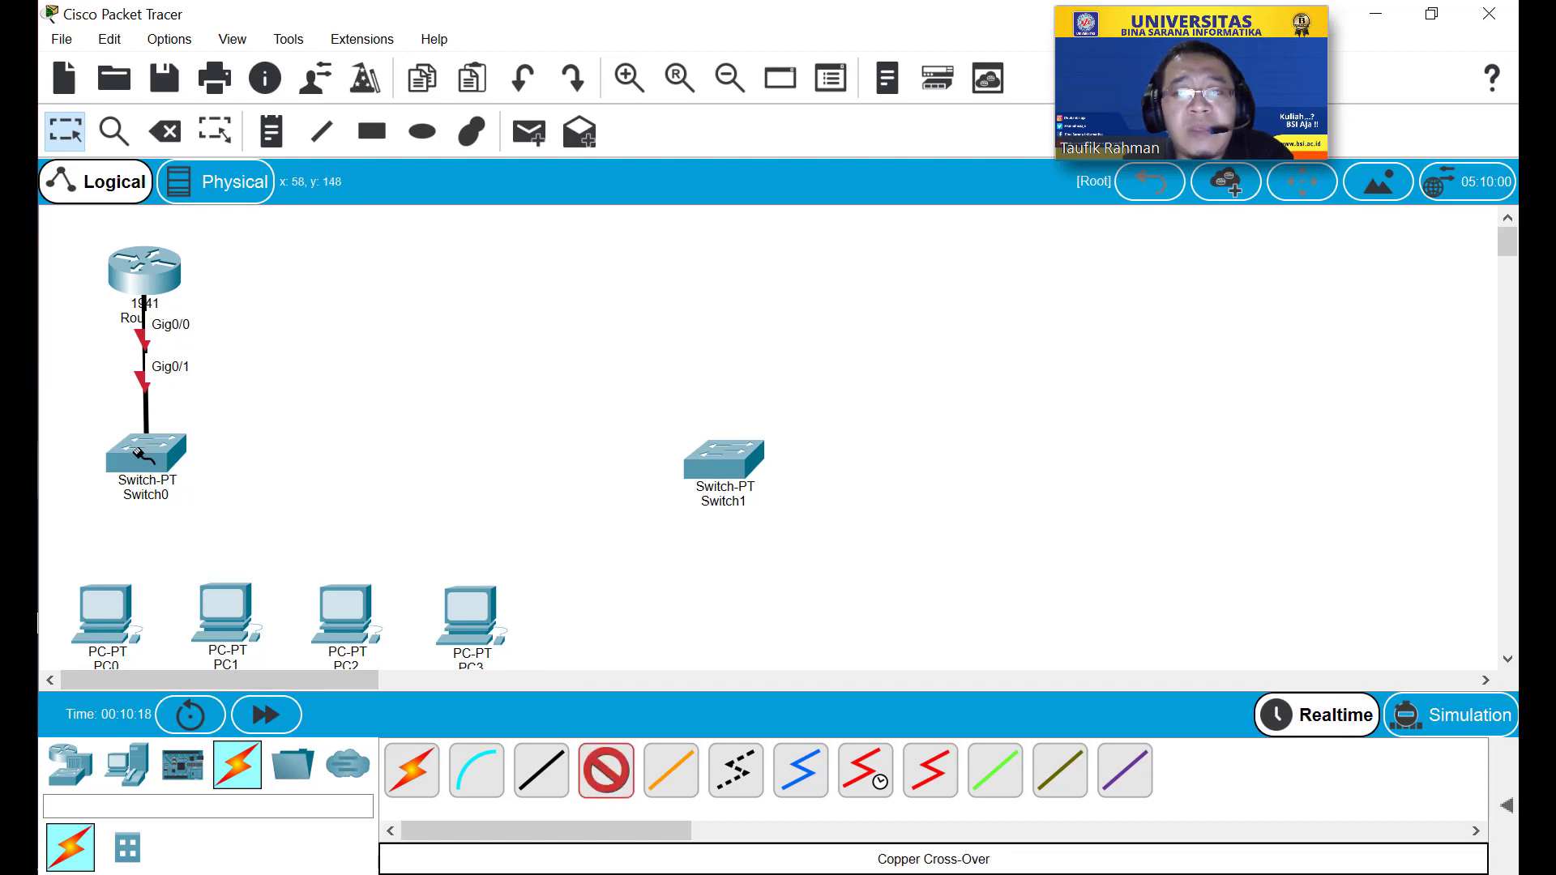
pyautogui.click(166, 448)
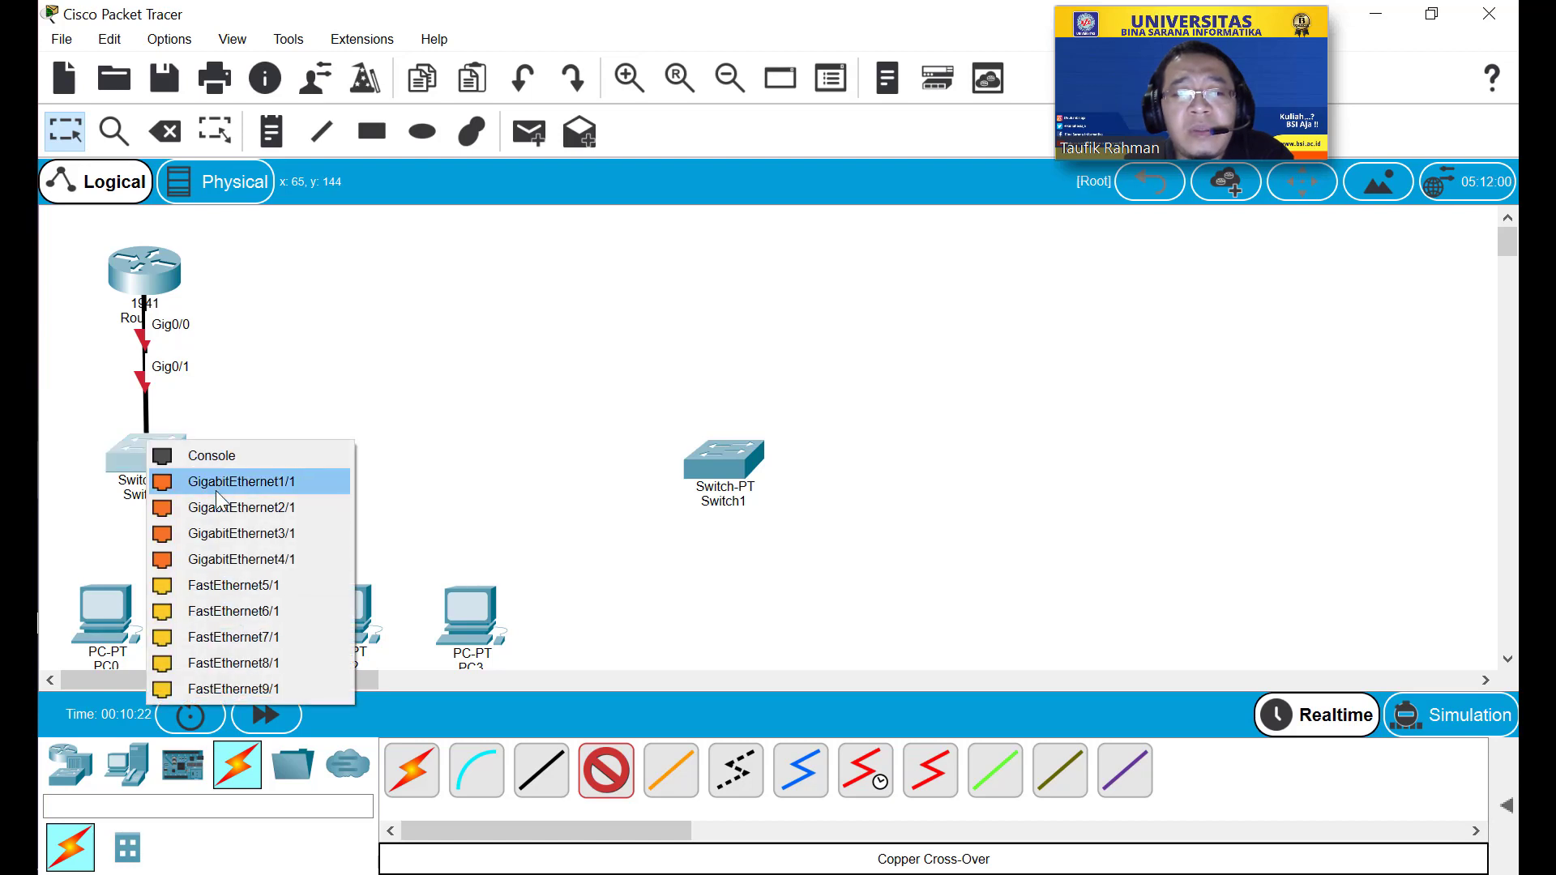
pyautogui.click(215, 490)
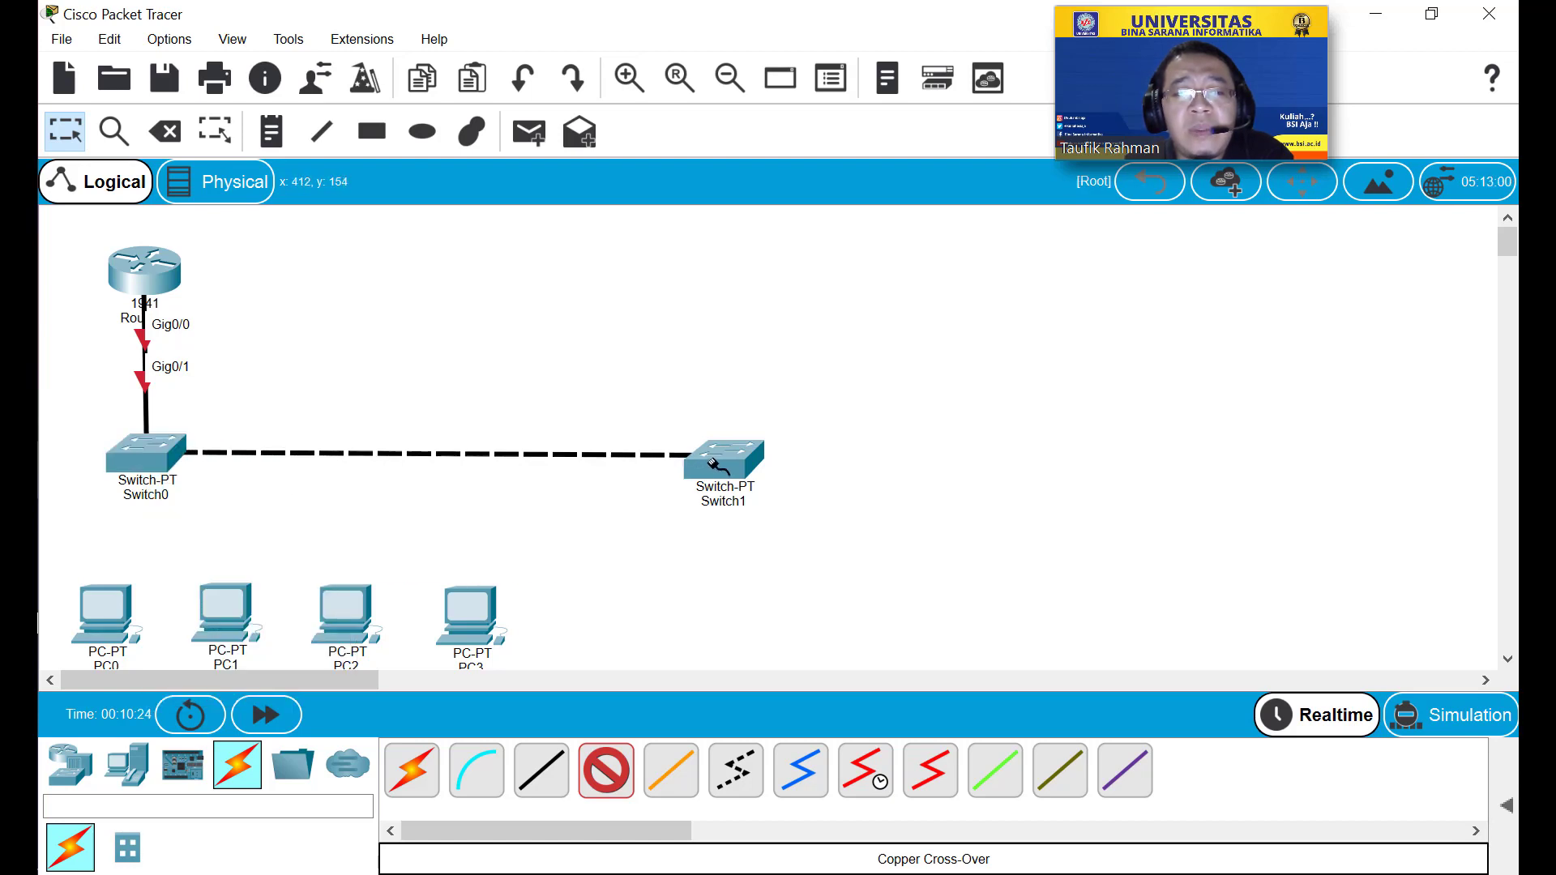
pyautogui.click(717, 464)
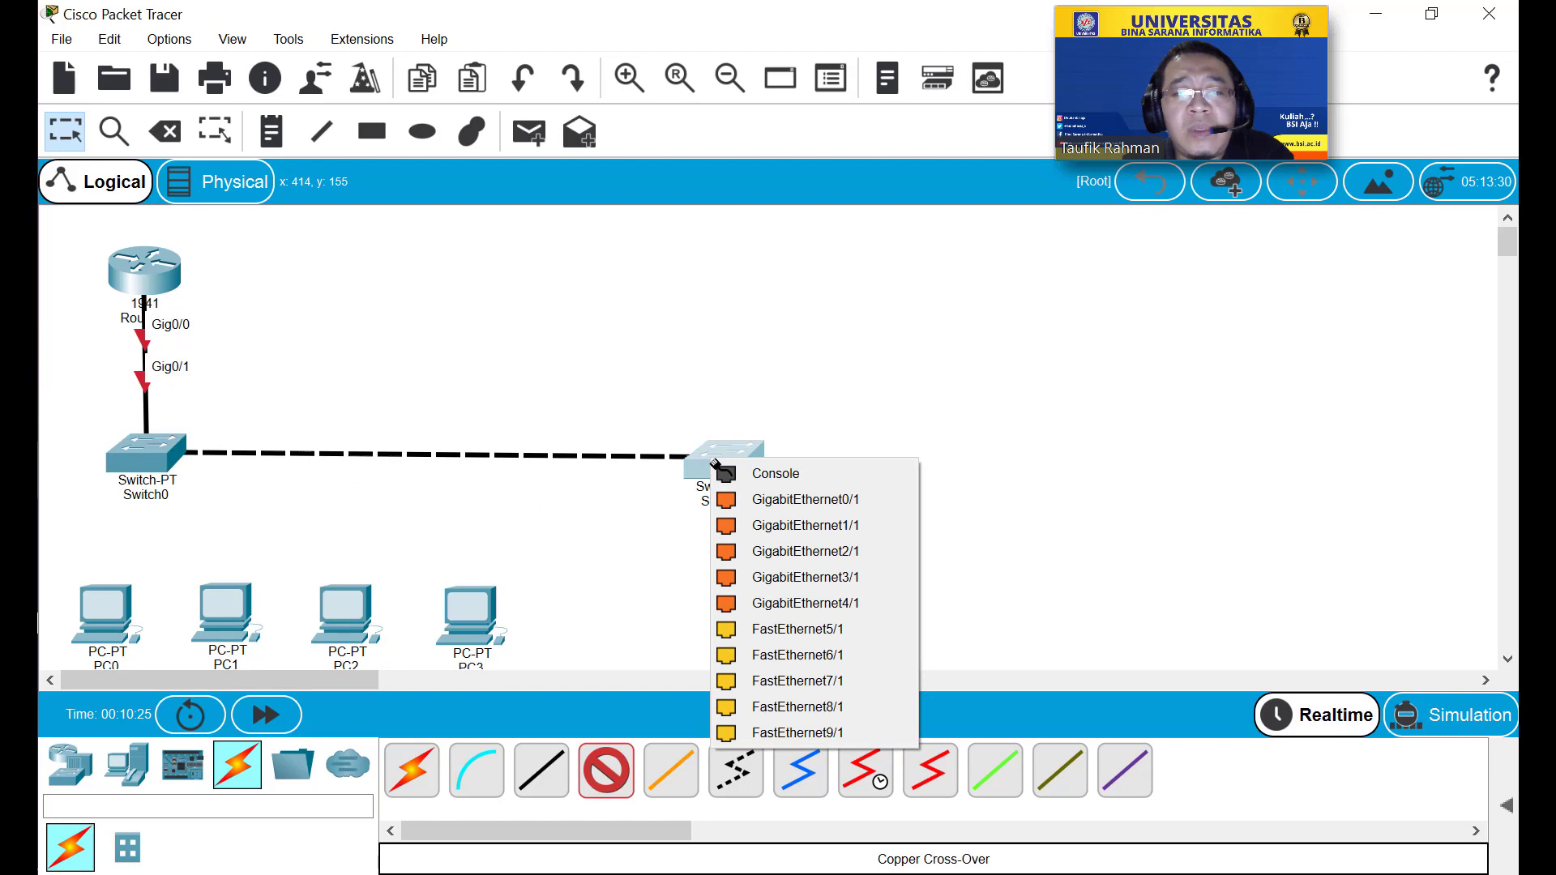
pyautogui.click(747, 524)
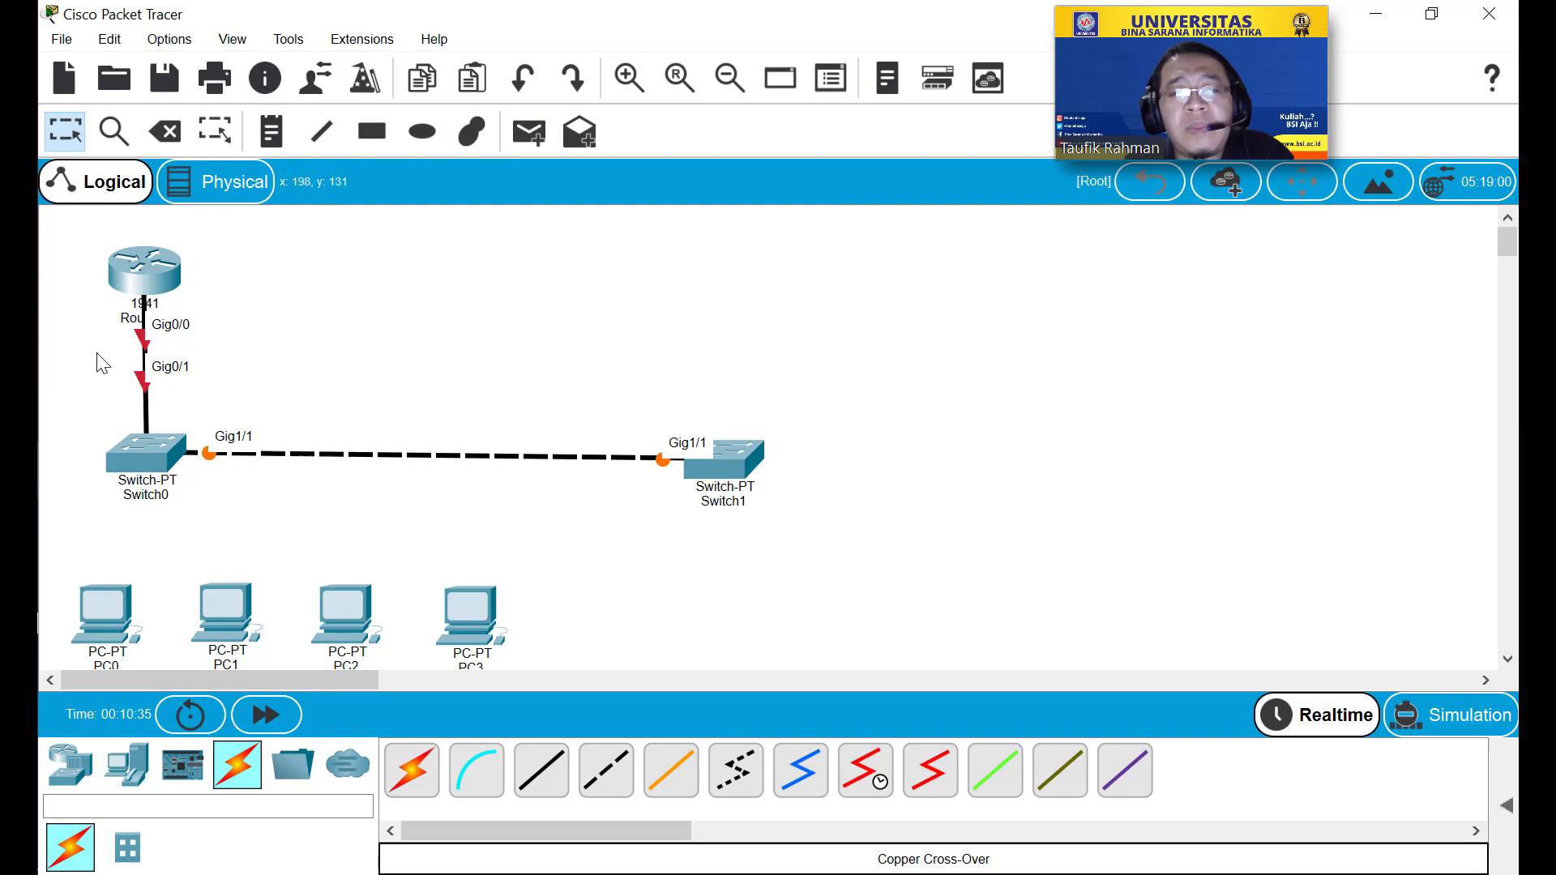
# Look at Router0's GigabitEthernet0/0 settings and its command line.
pyautogui.click(142, 278)
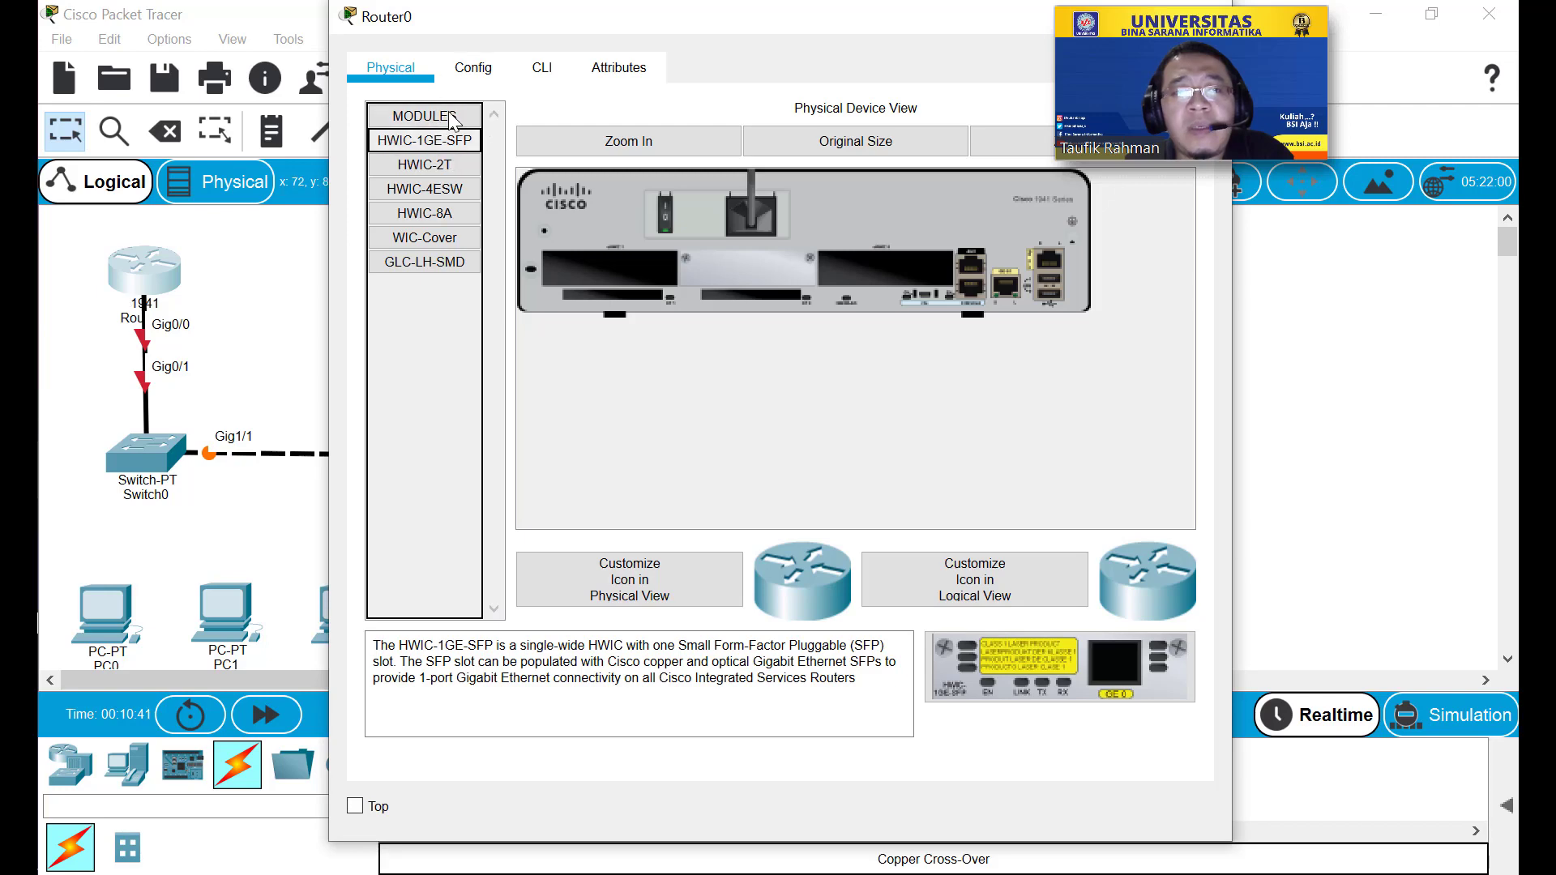
pyautogui.click(470, 66)
pyautogui.moveTo(644, 19); pyautogui.dragTo(436, 55)
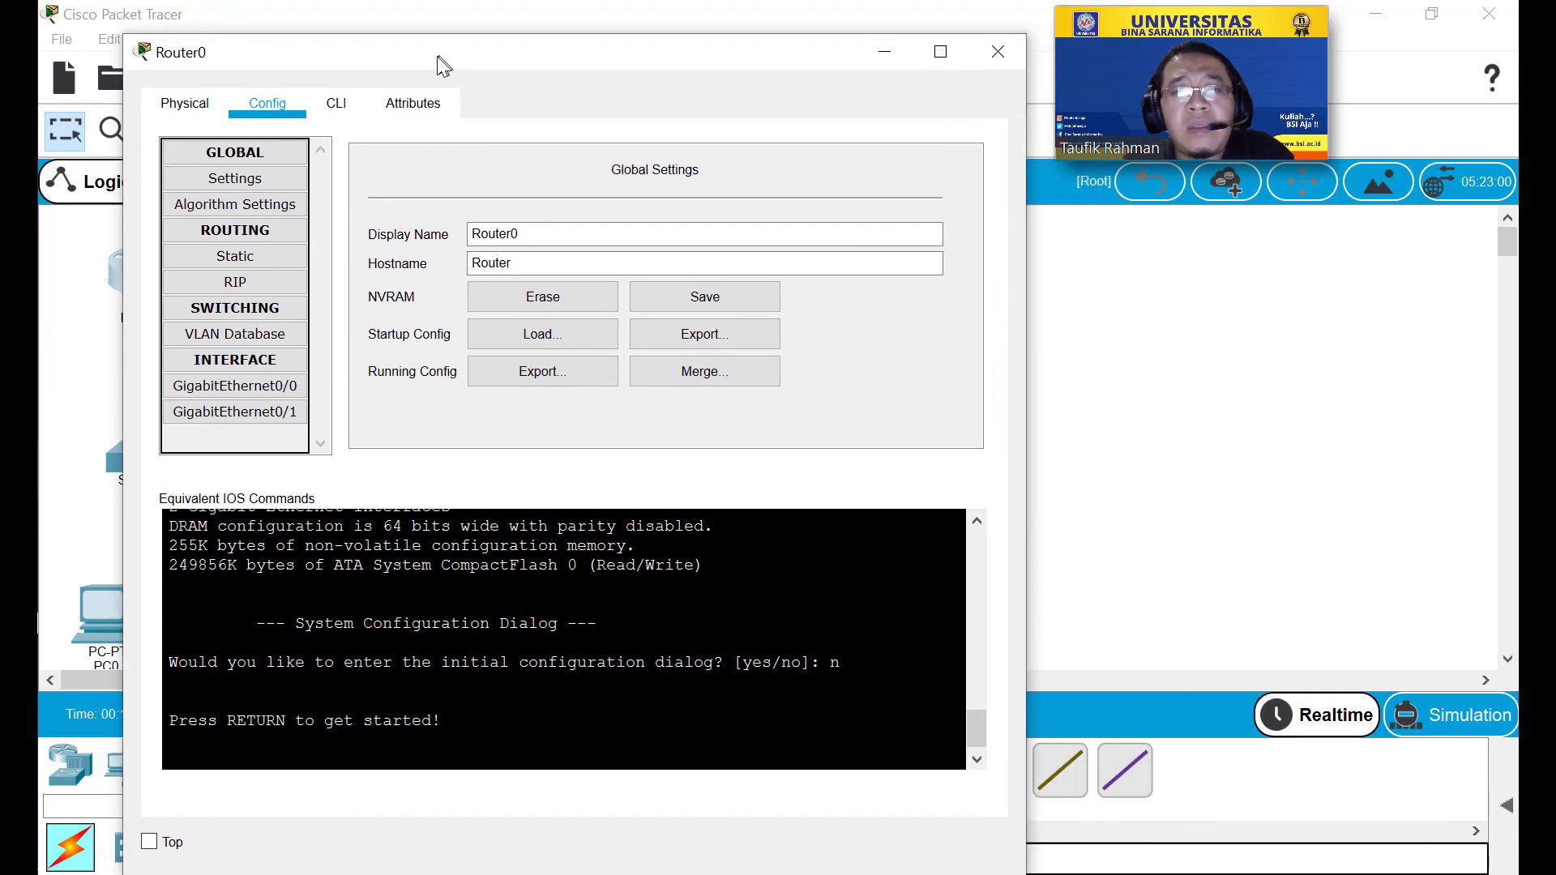
pyautogui.click(293, 386)
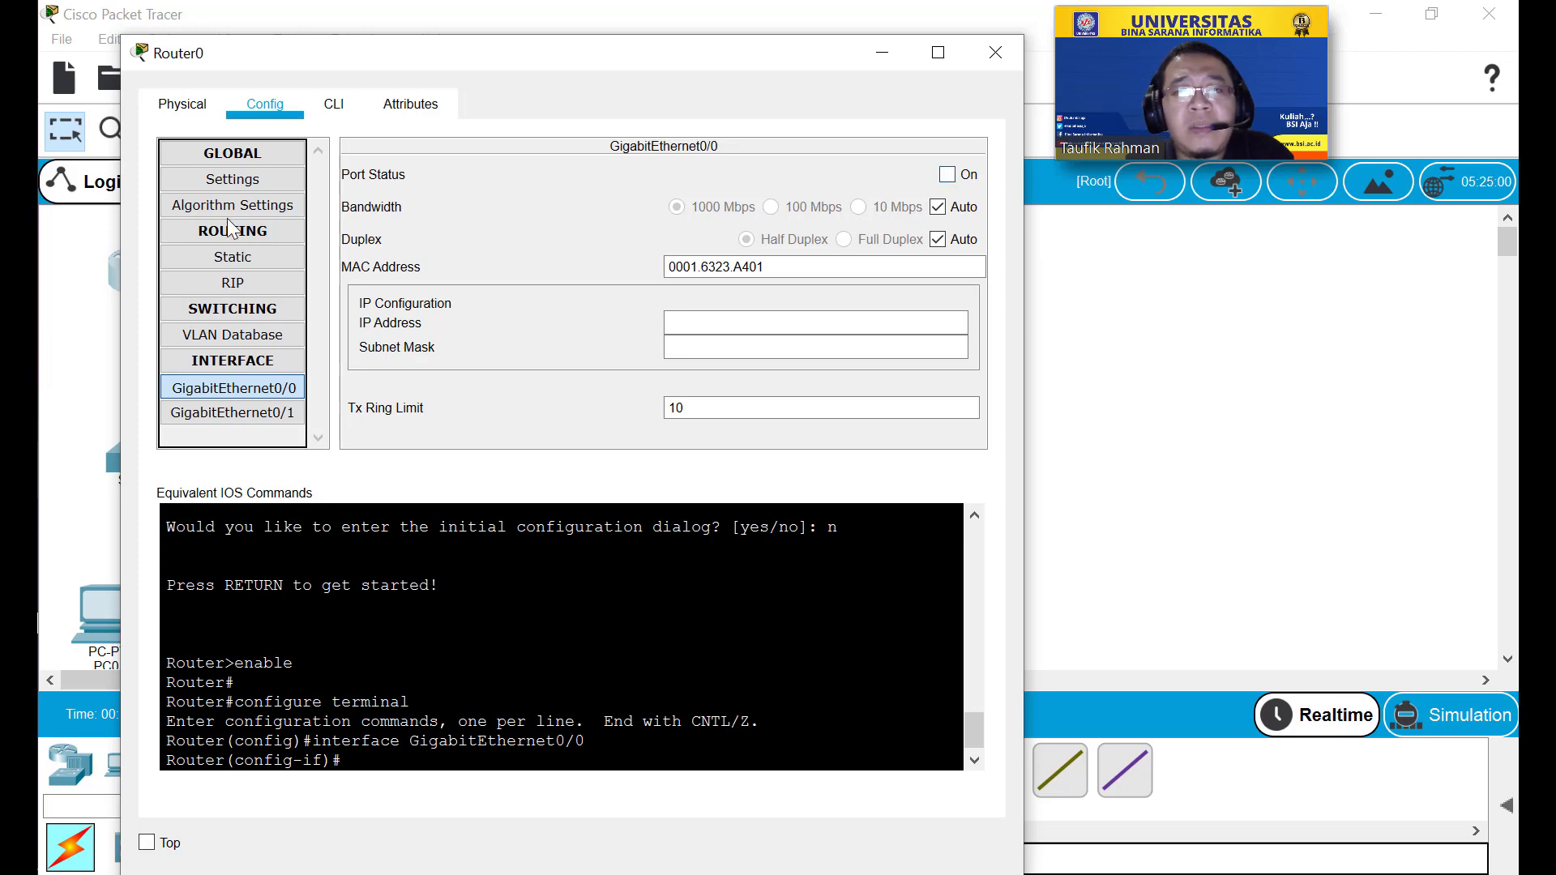
pyautogui.click(345, 98)
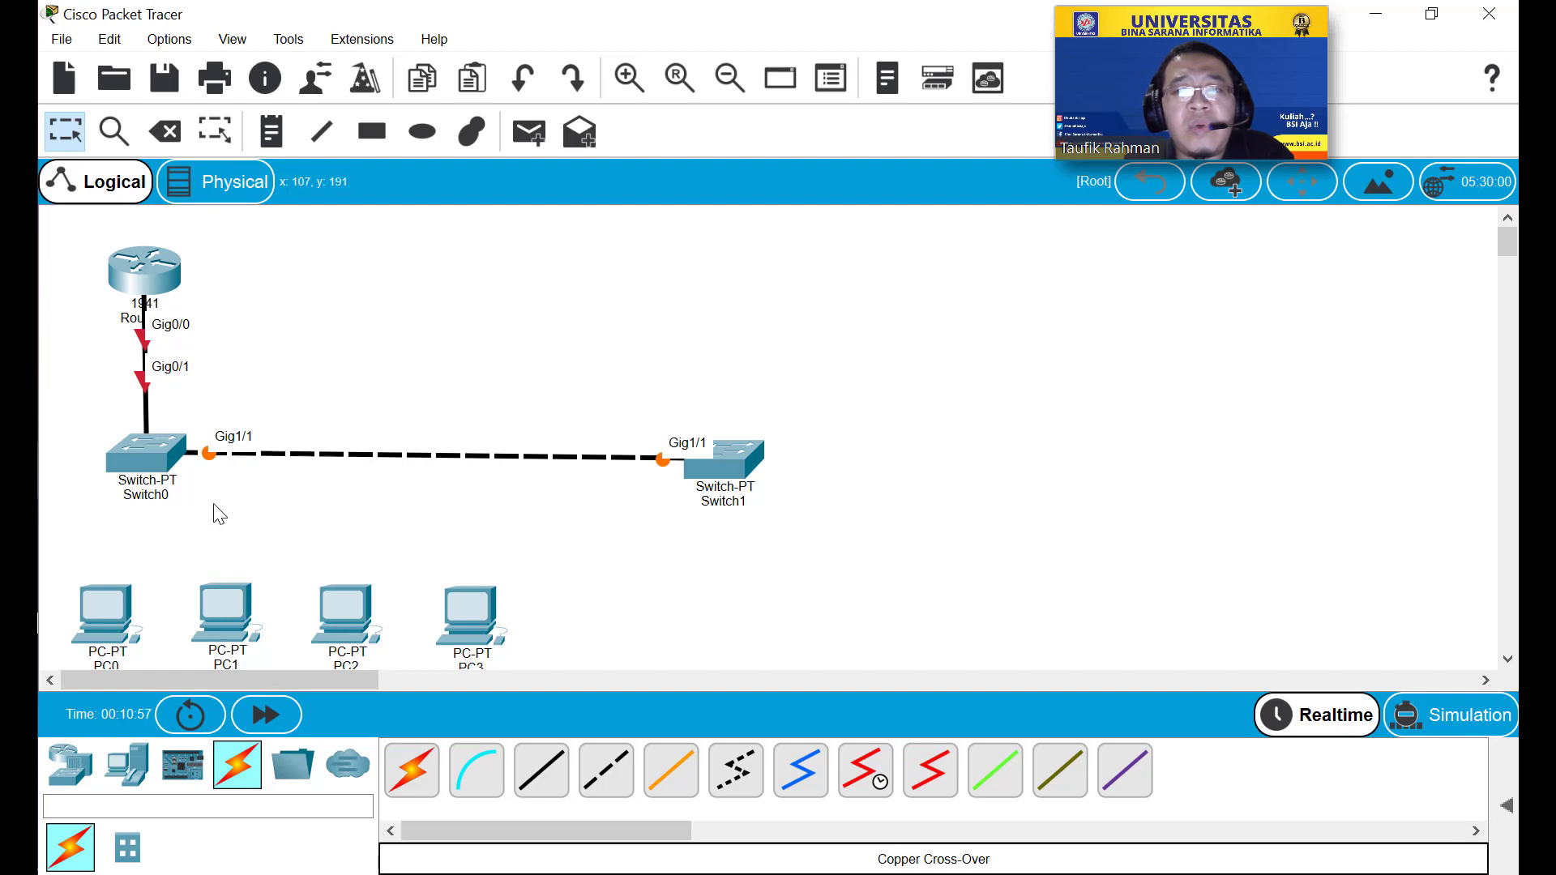
# Toggle Router0's power and dismiss the still-booting warning on its Config tab.
pyautogui.click(147, 270)
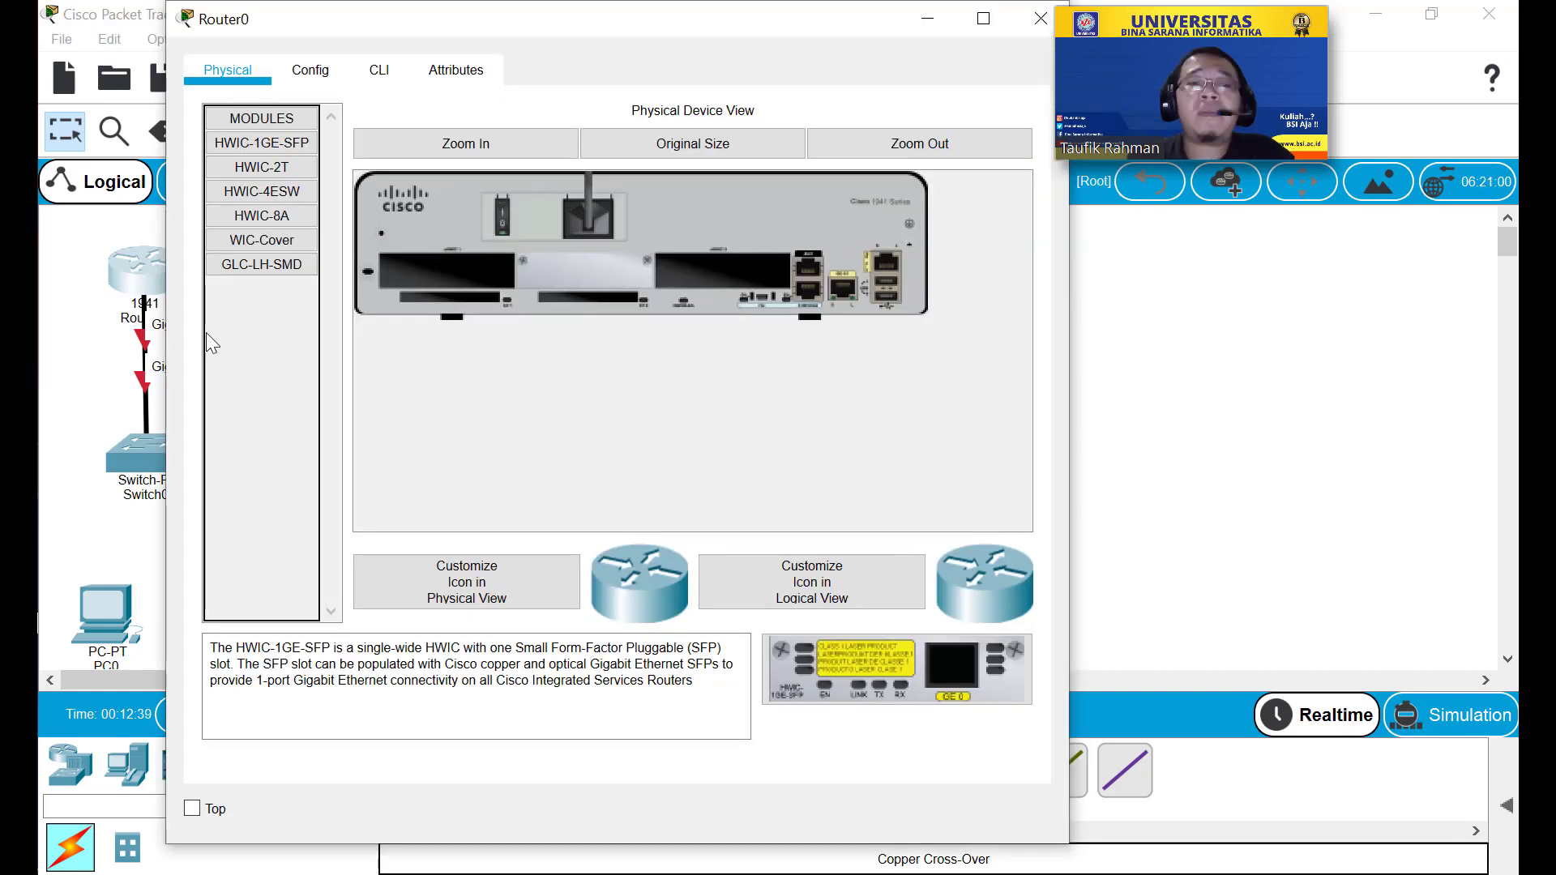
pyautogui.click(508, 202)
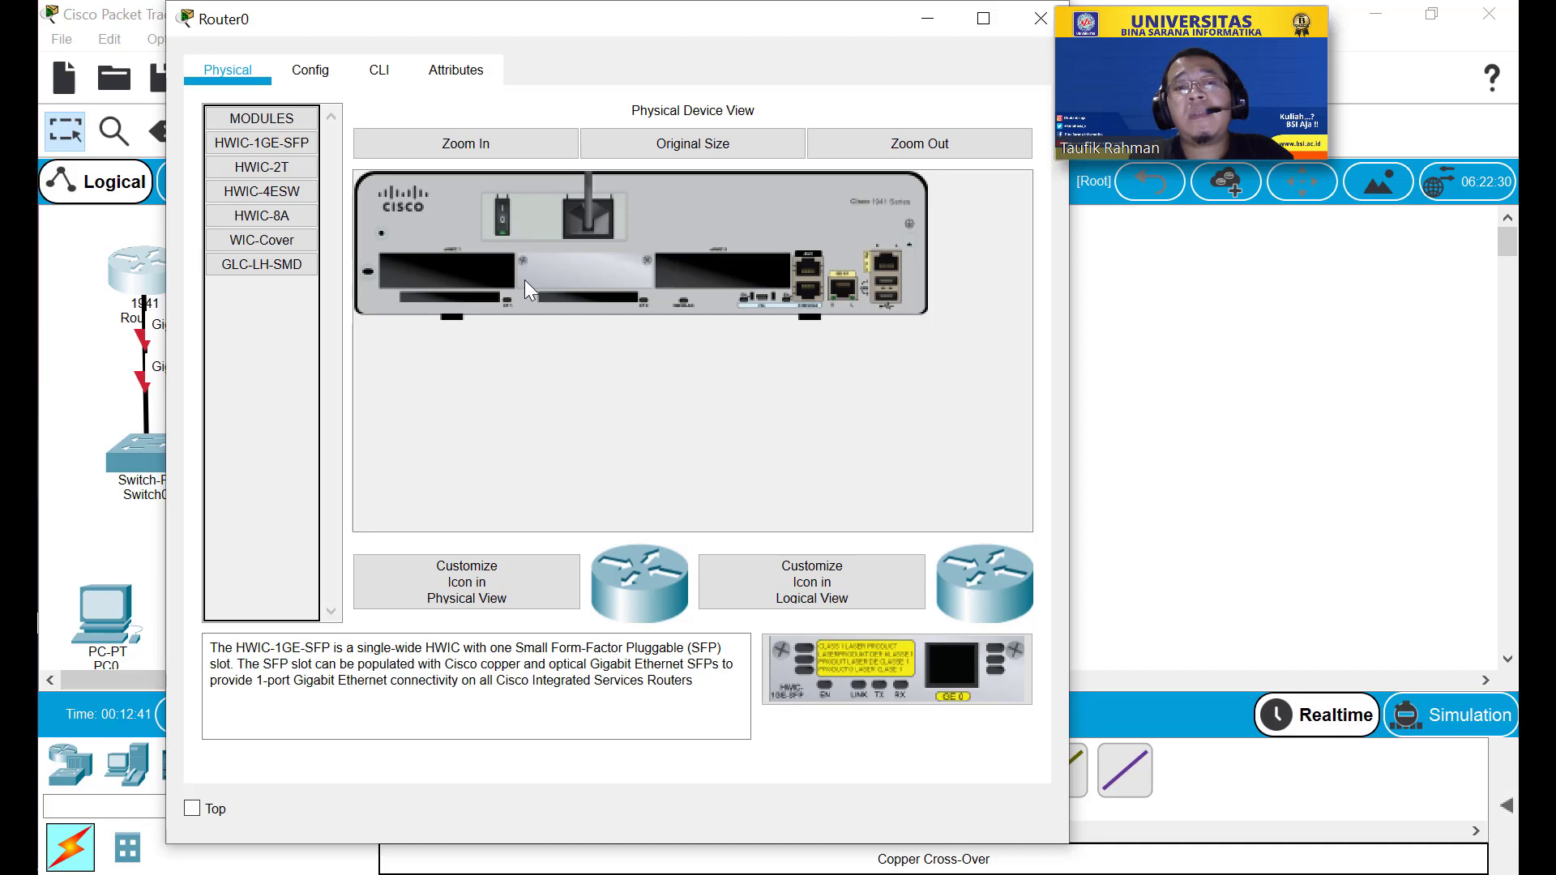
pyautogui.click(309, 70)
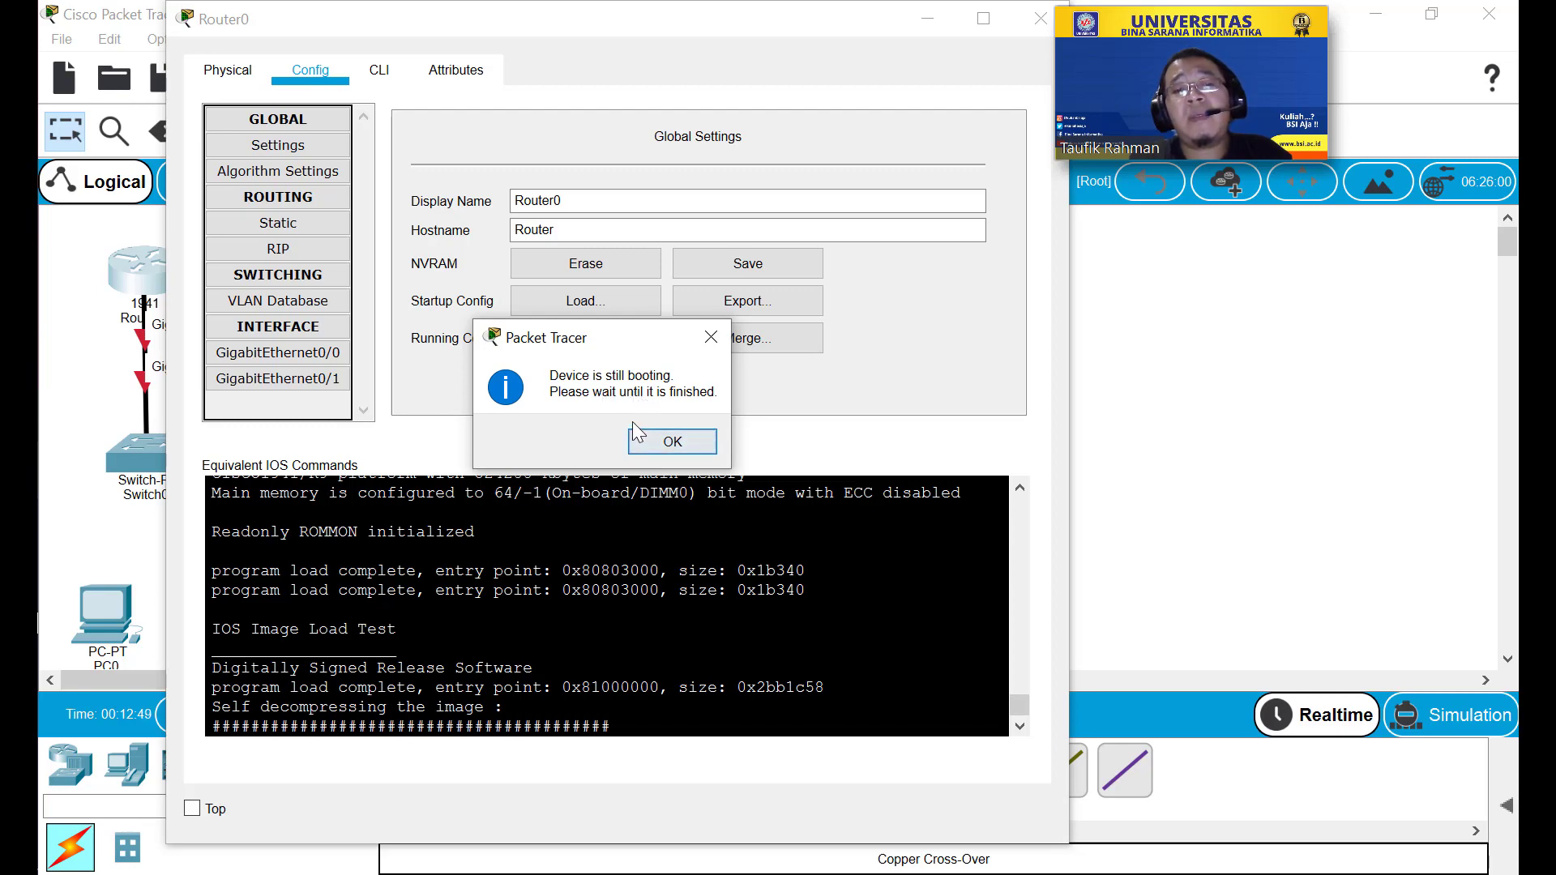
pyautogui.click(695, 437)
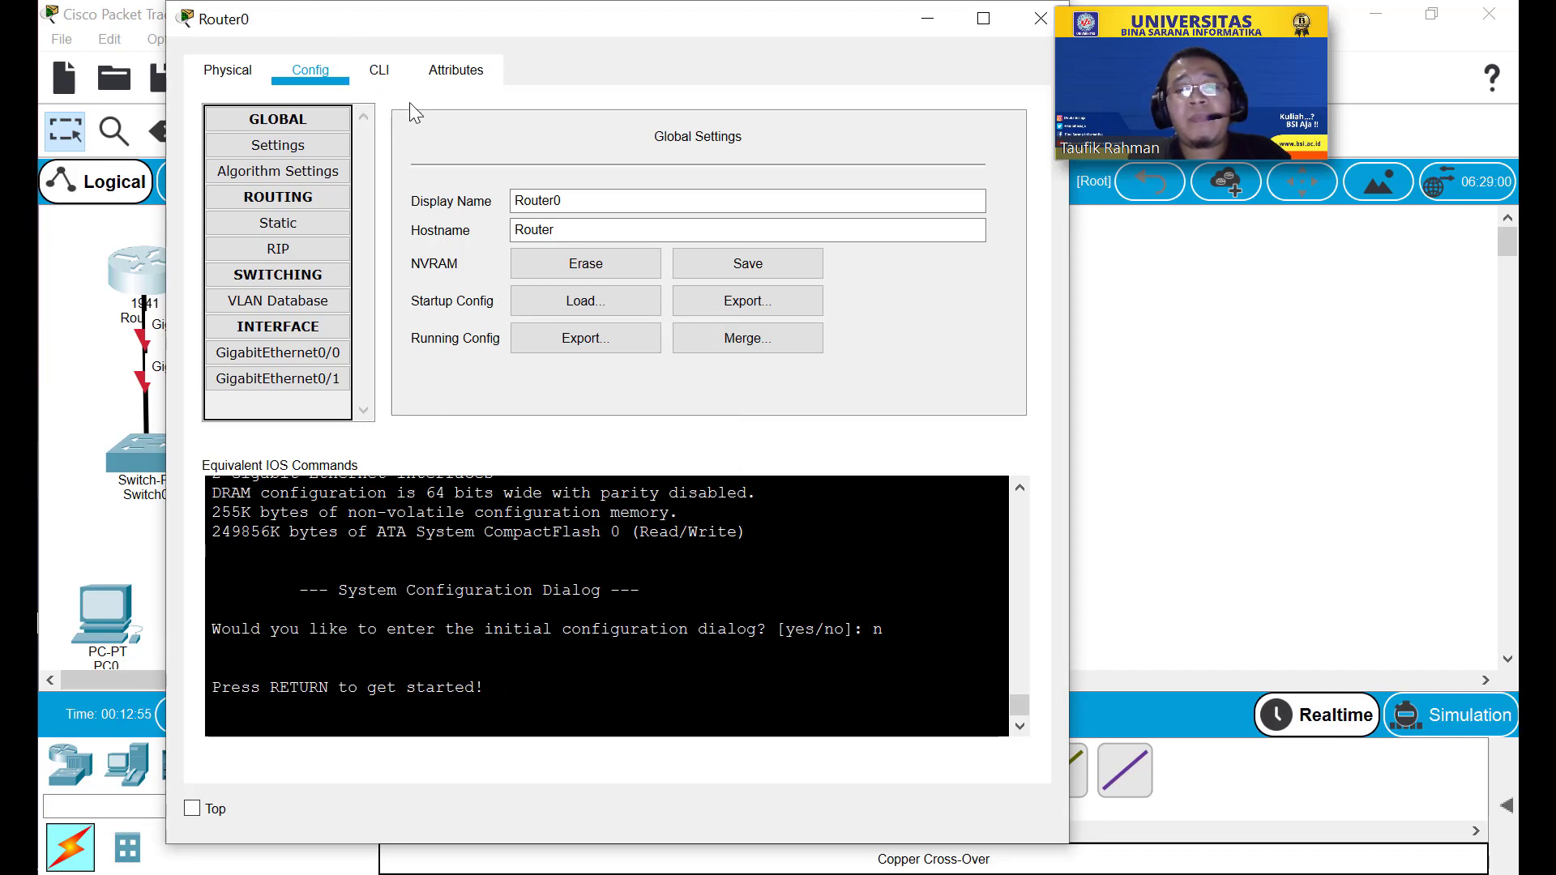
# Assign 192.168.0.1 255.255.255.0 to GigabitEthernet0/0 and enable it with 'no shutdown'.
pyautogui.click(320, 362)
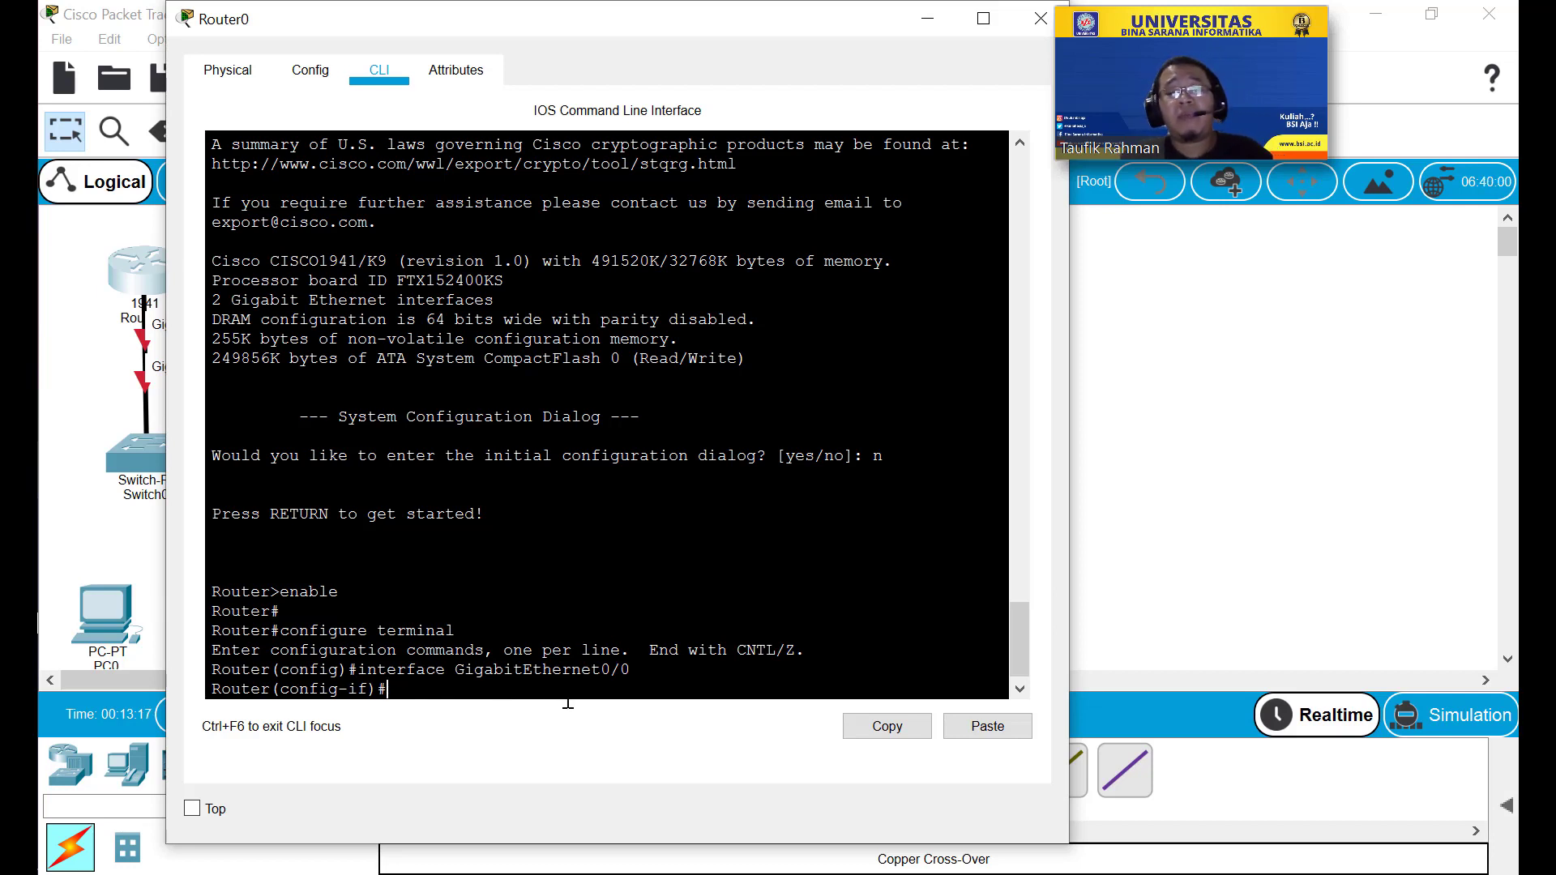
pyautogui.write('p address')
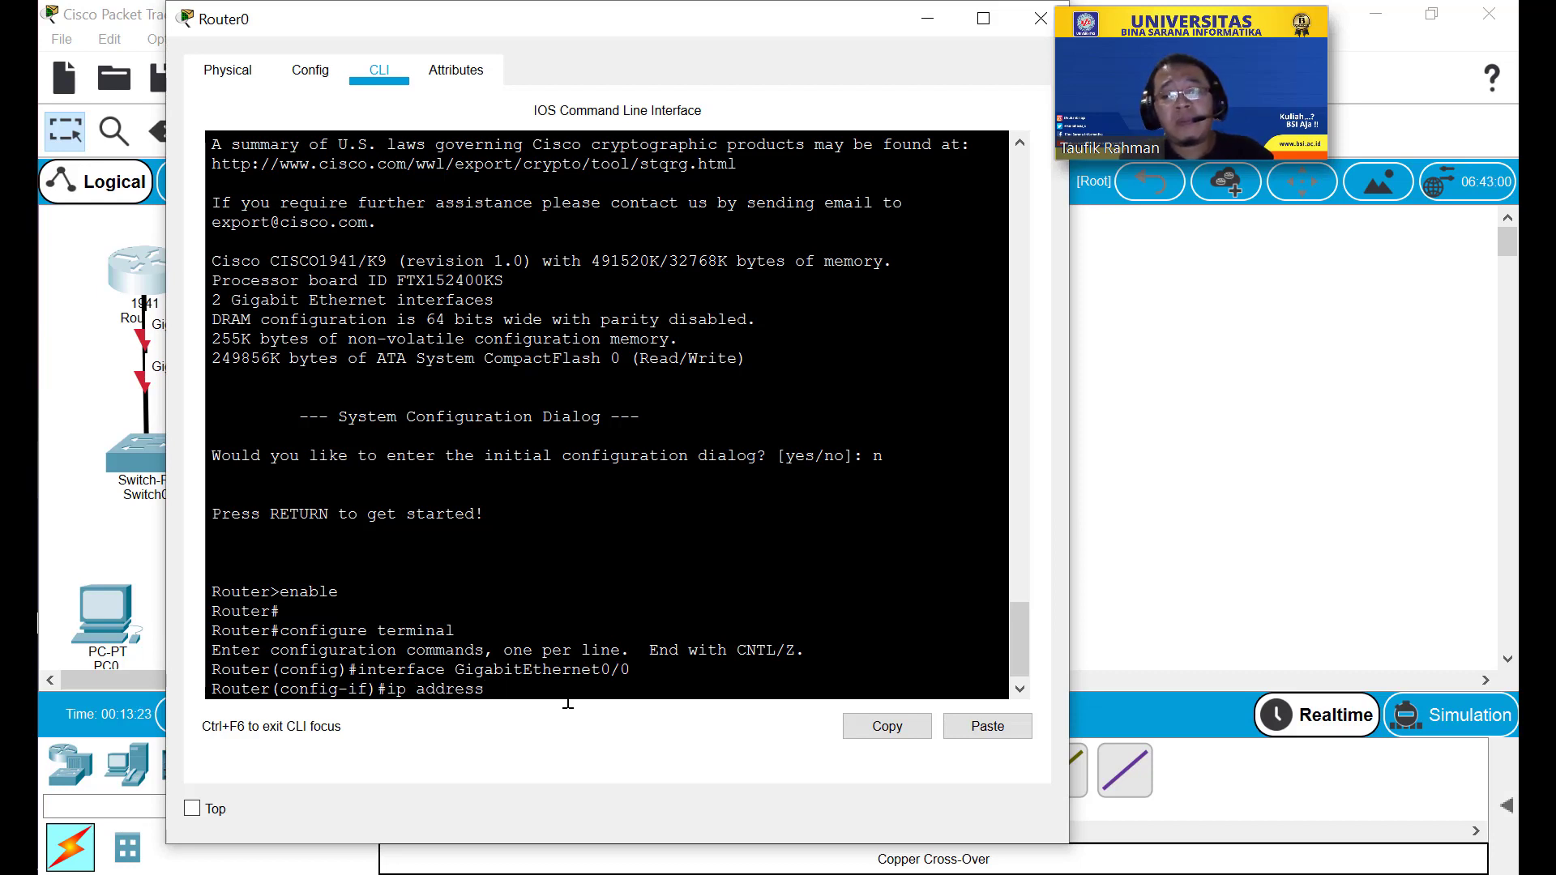
pyautogui.write(' 192.16')
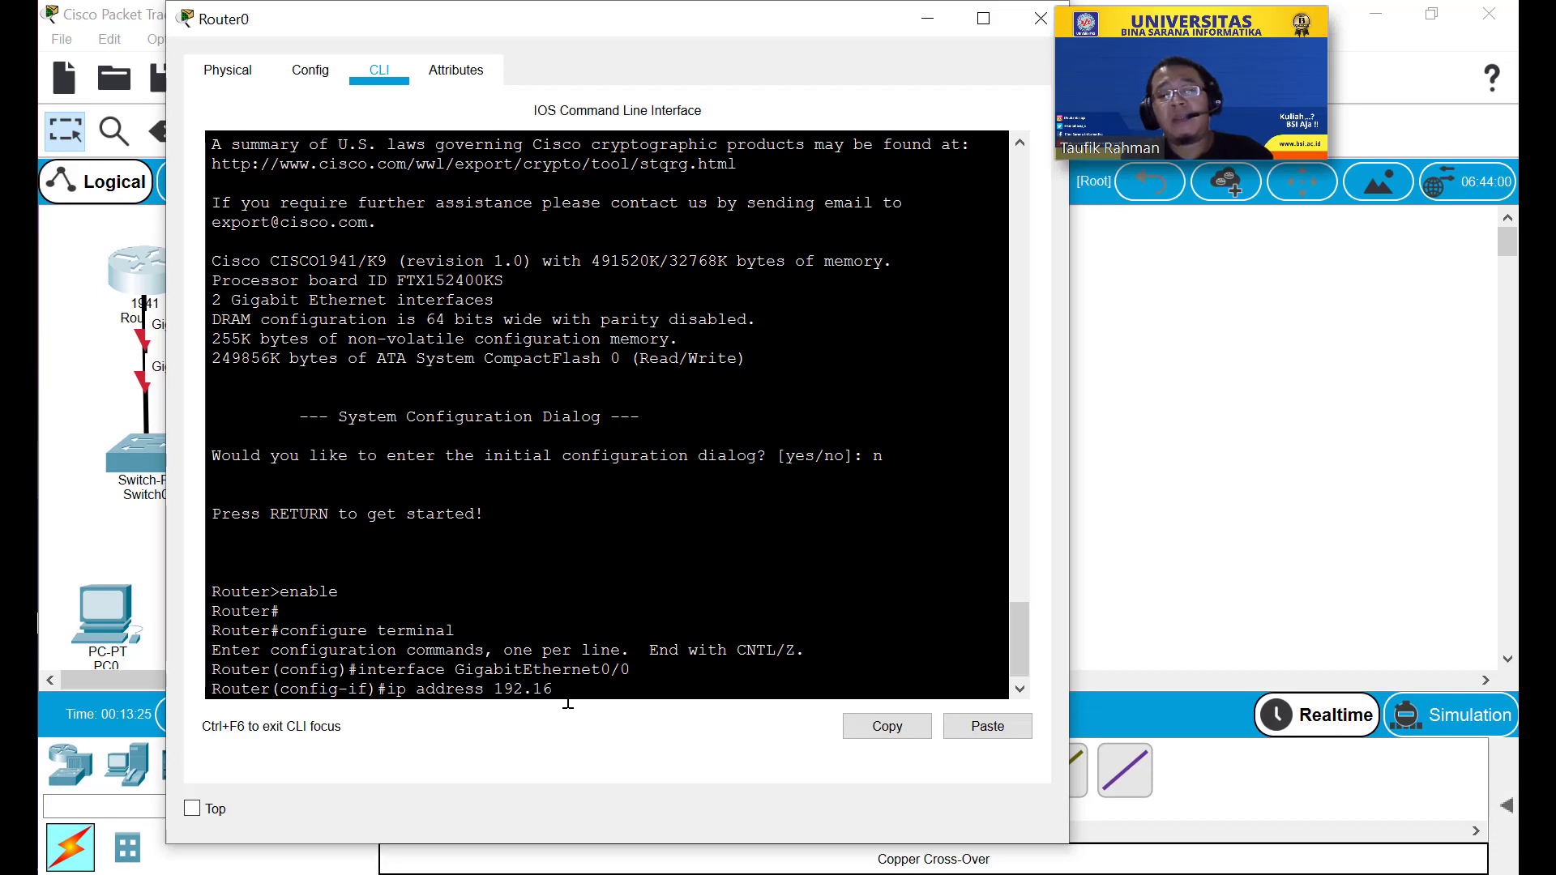
pyautogui.write('8.0')
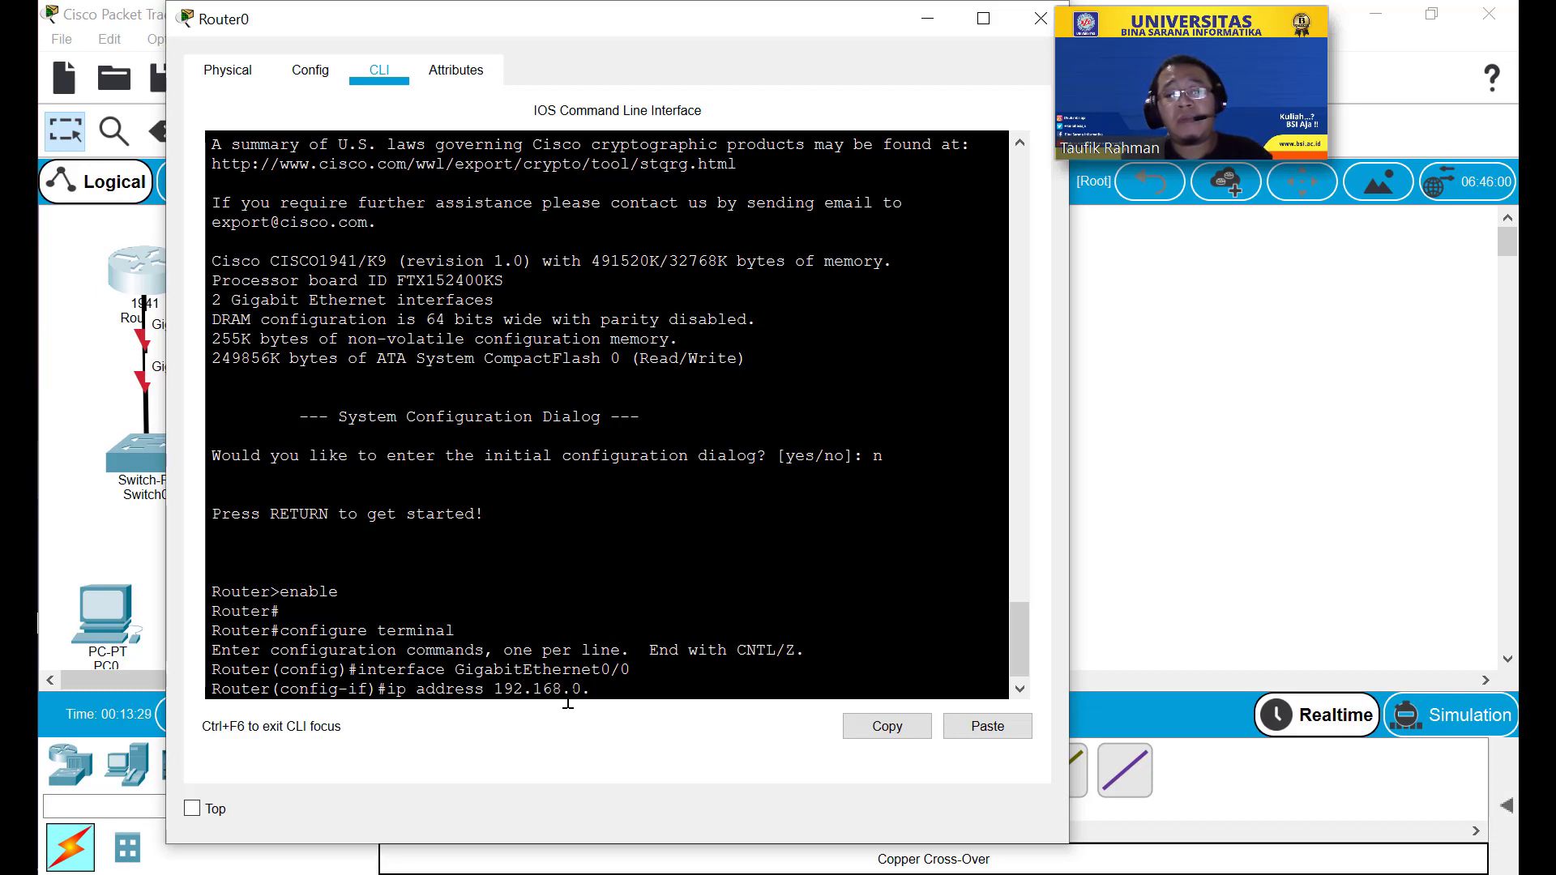
pyautogui.write('.1')
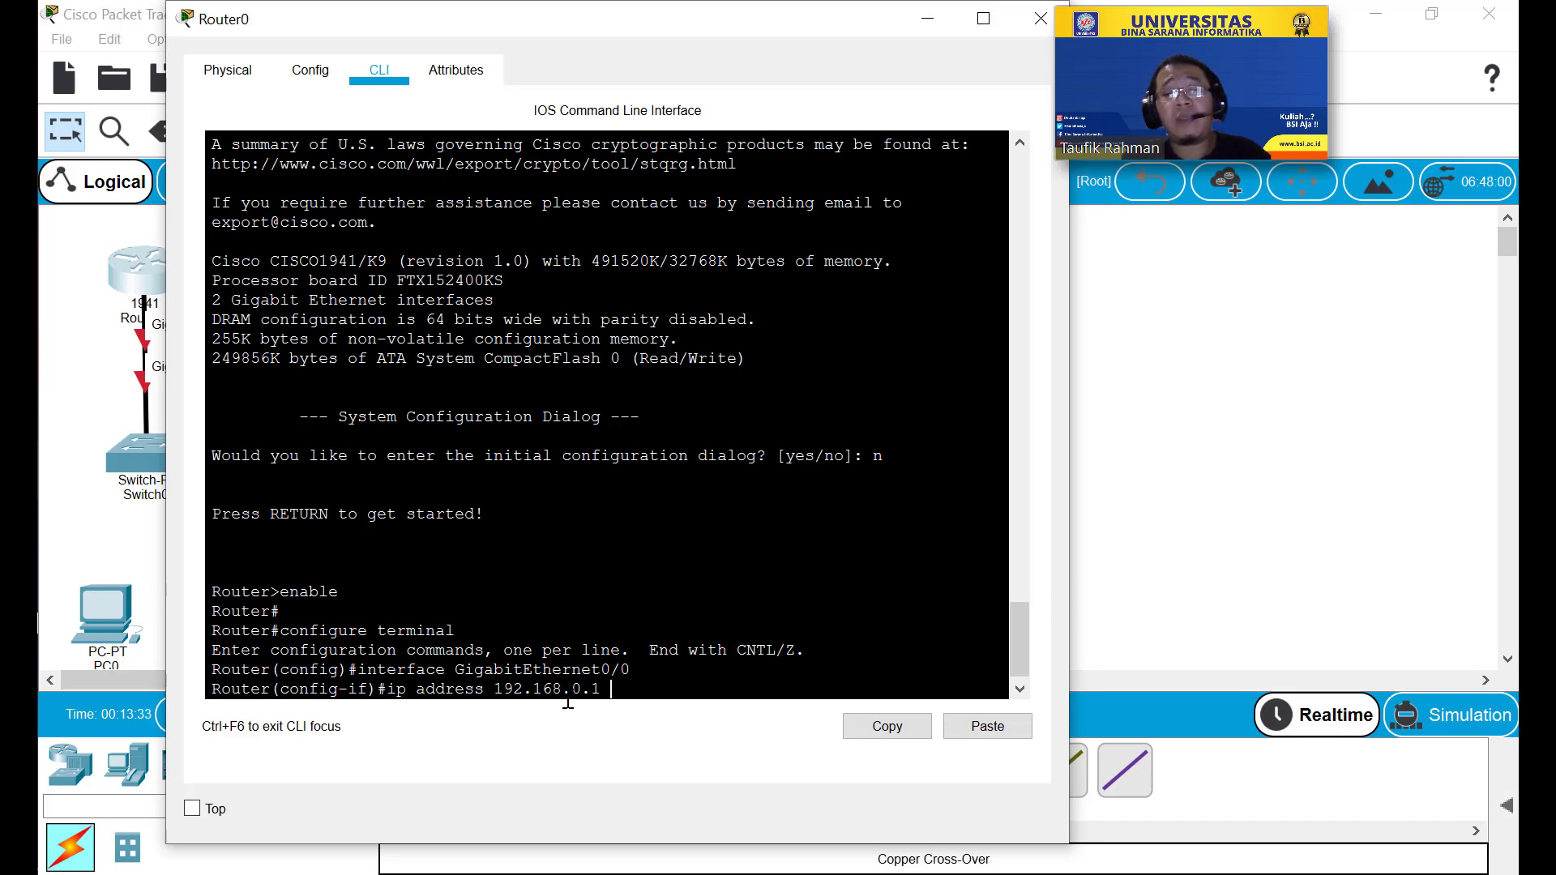
pyautogui.write(' 255.')
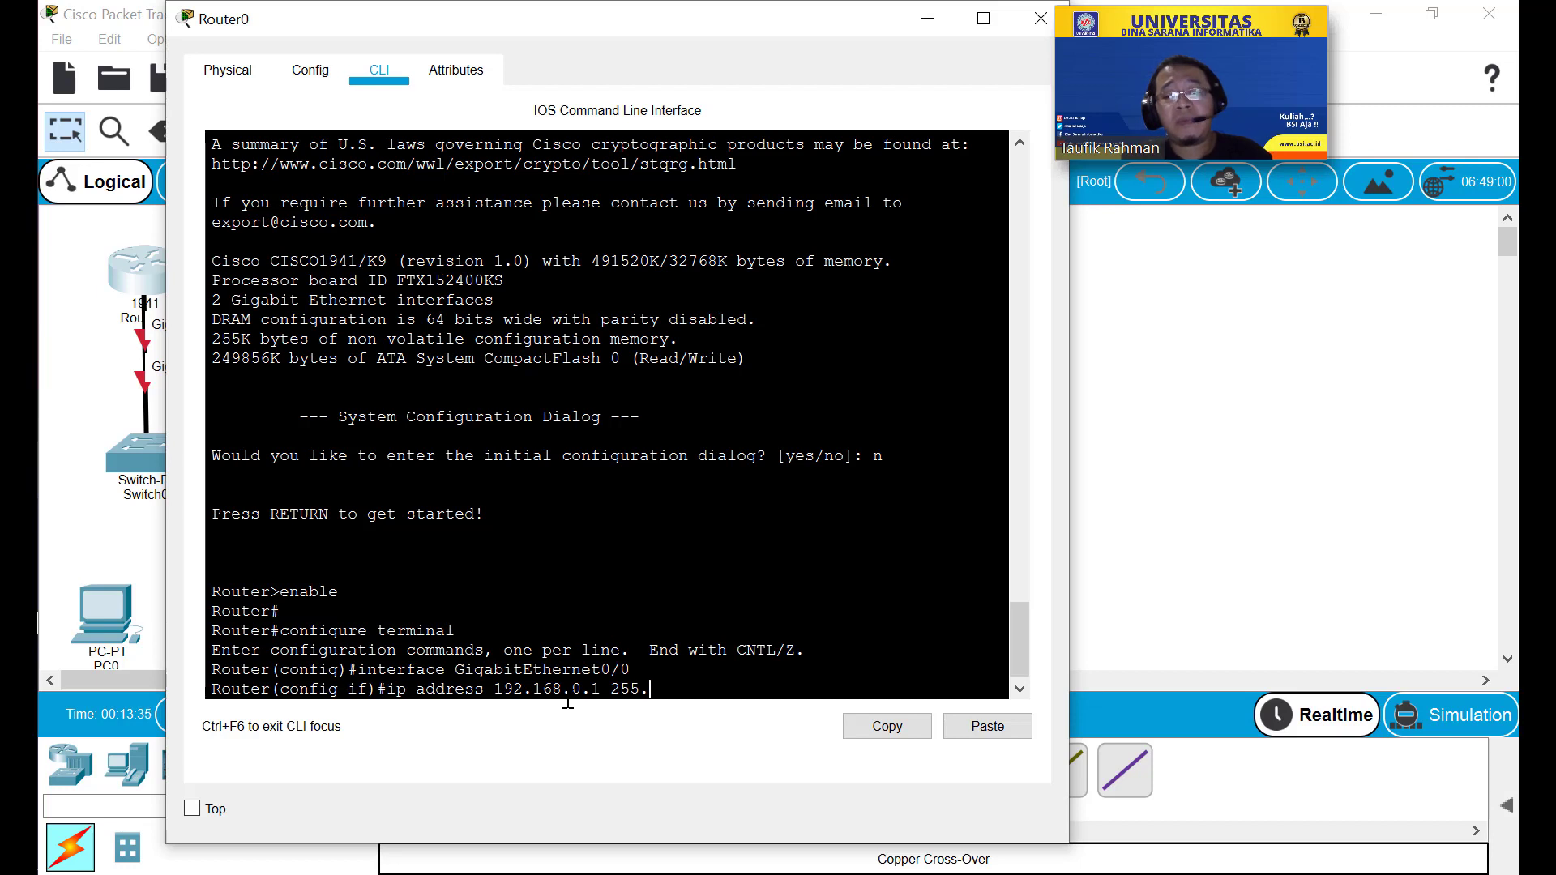
pyautogui.write('255.255.')
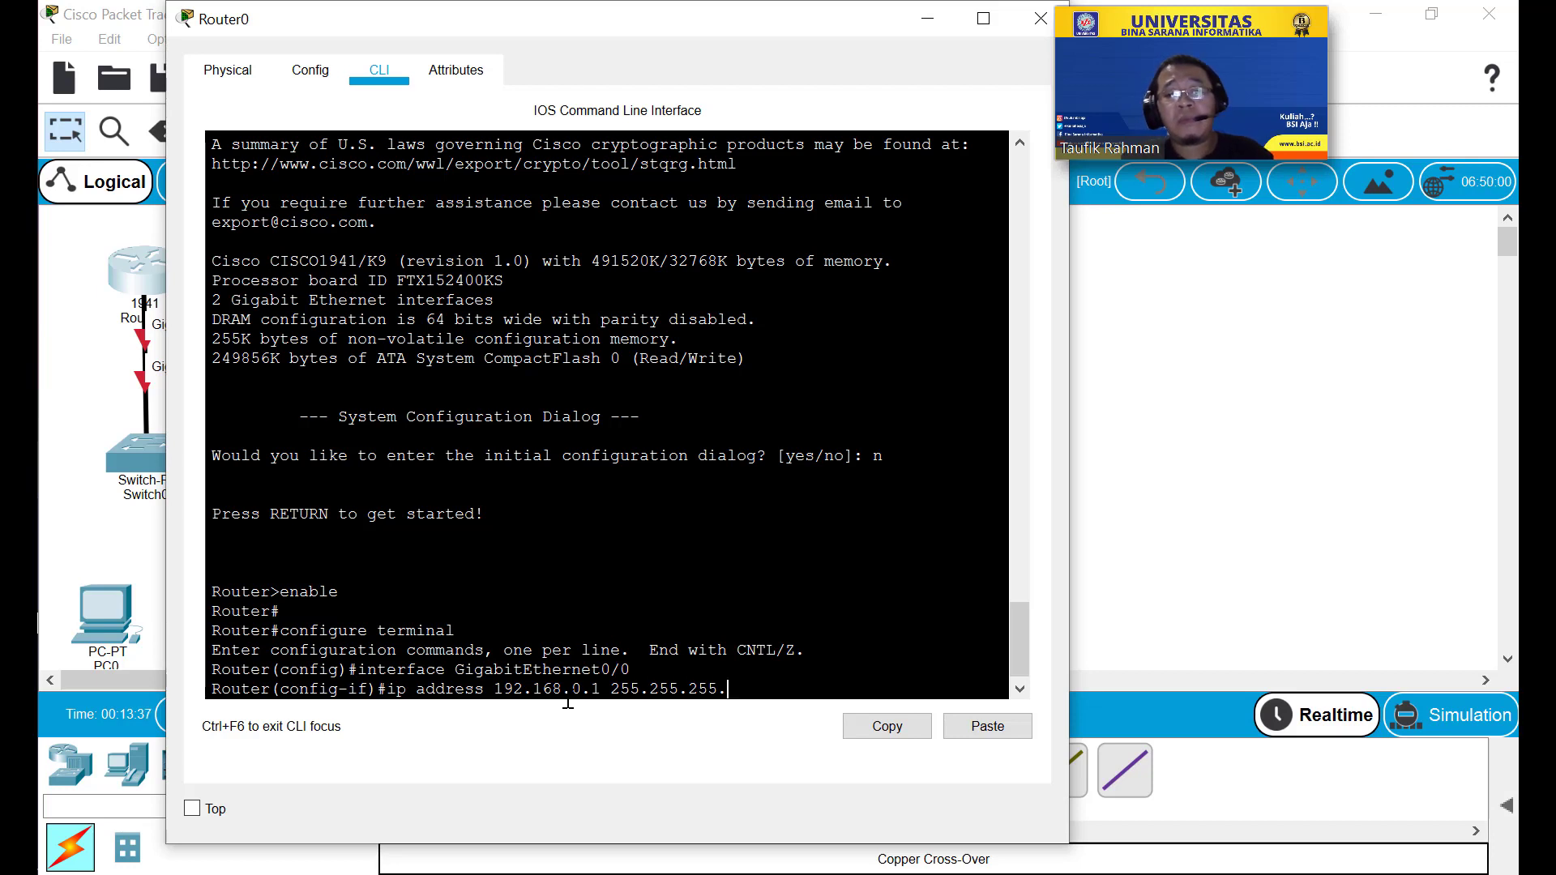
pyautogui.write('0')
pyautogui.press('Return')
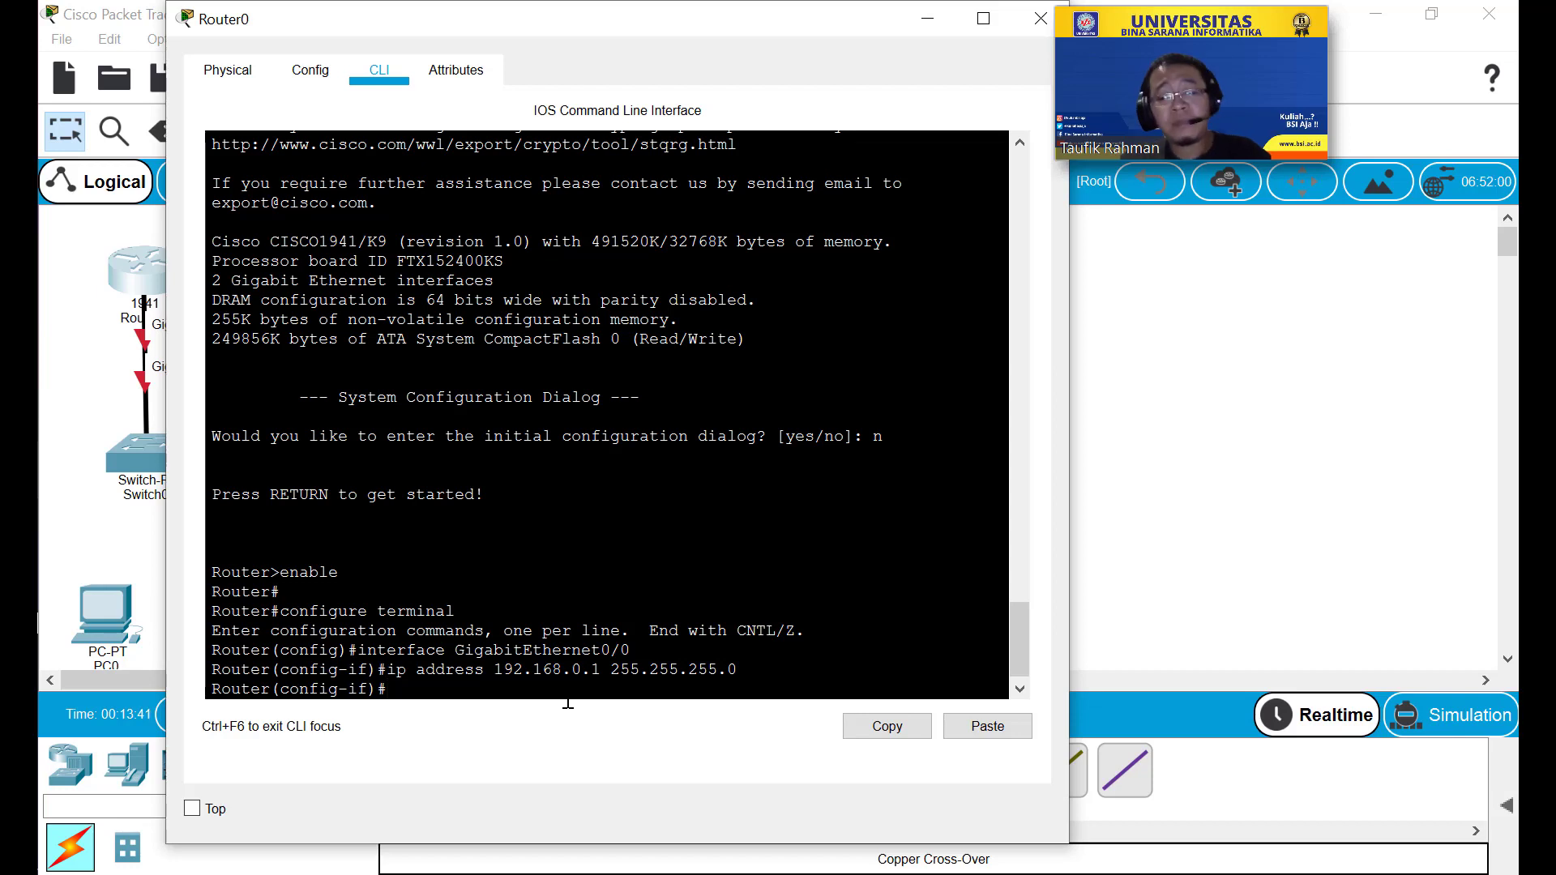
pyautogui.write('nu')
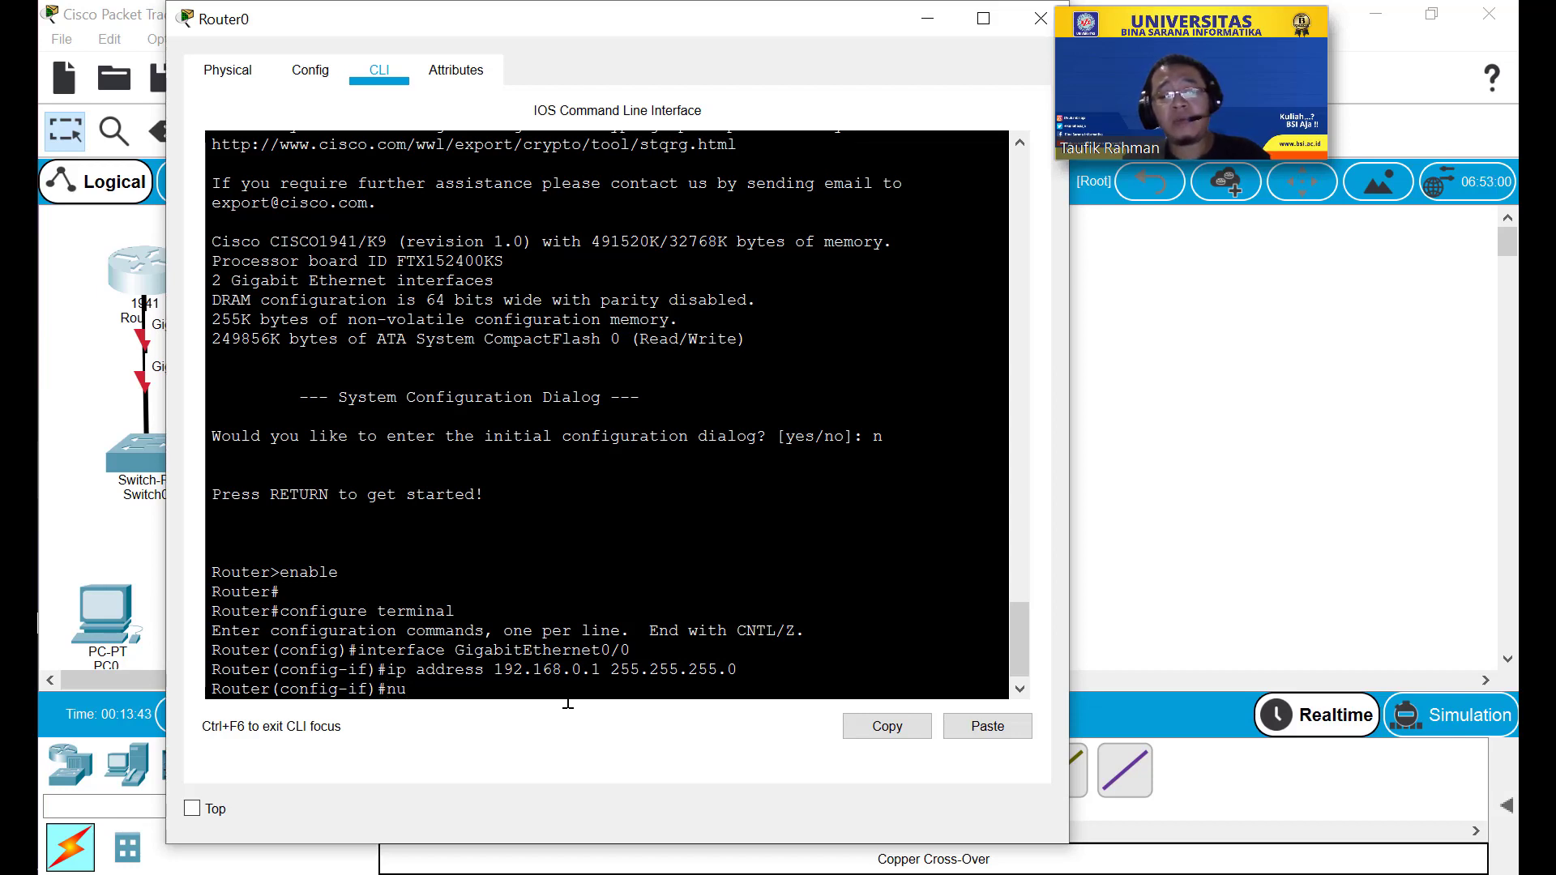
pyautogui.write(' shutdown')
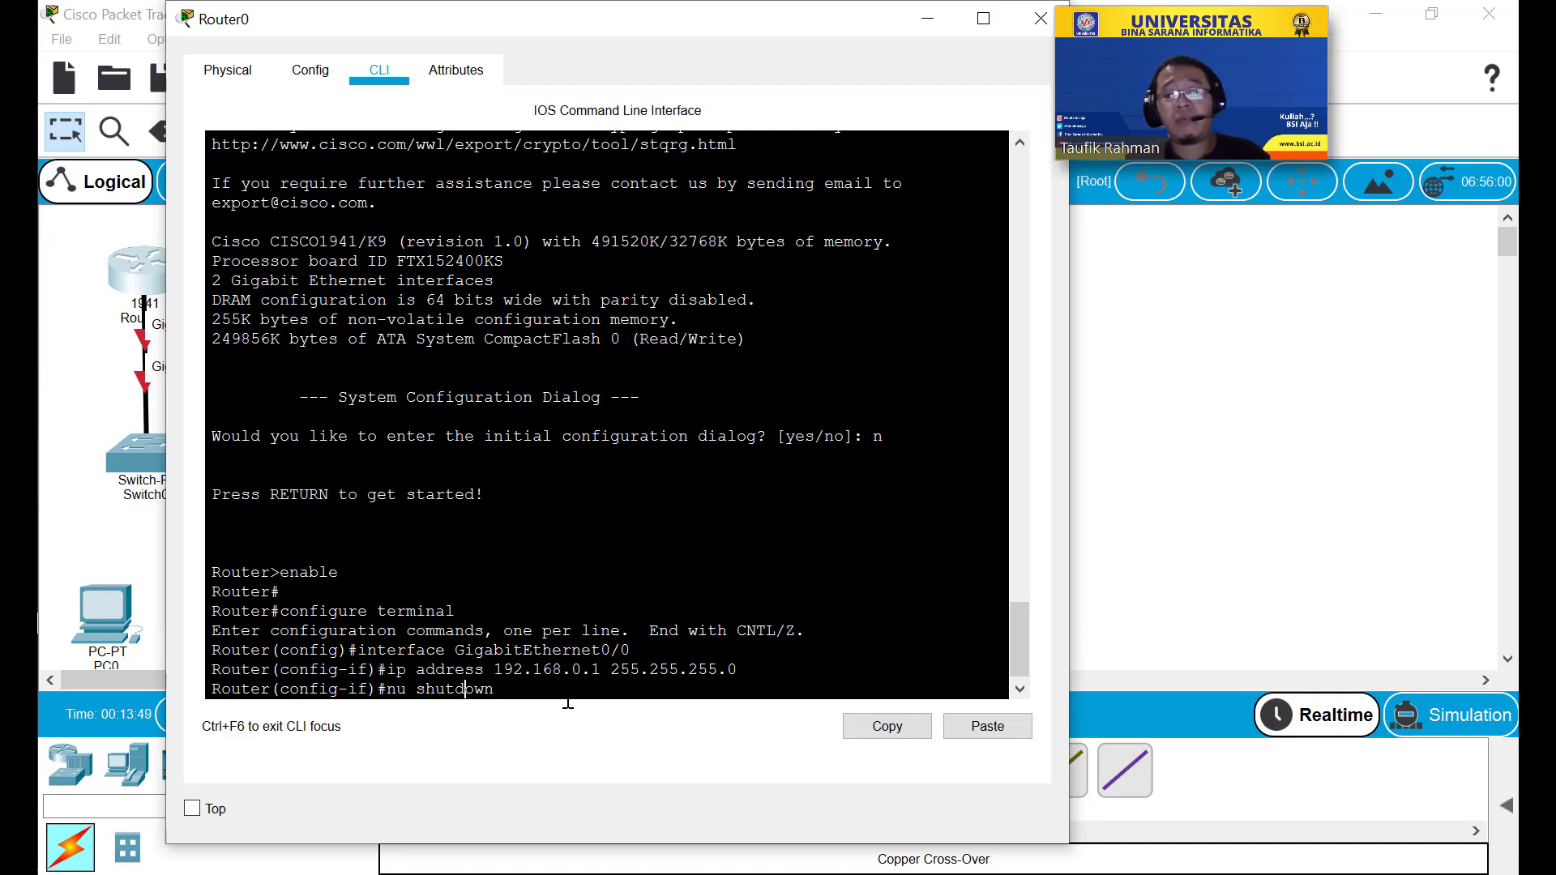
pyautogui.press('Left')
pyautogui.press('Left')
pyautogui.press('Left')
pyautogui.press('Left')
pyautogui.press('BackSpace')
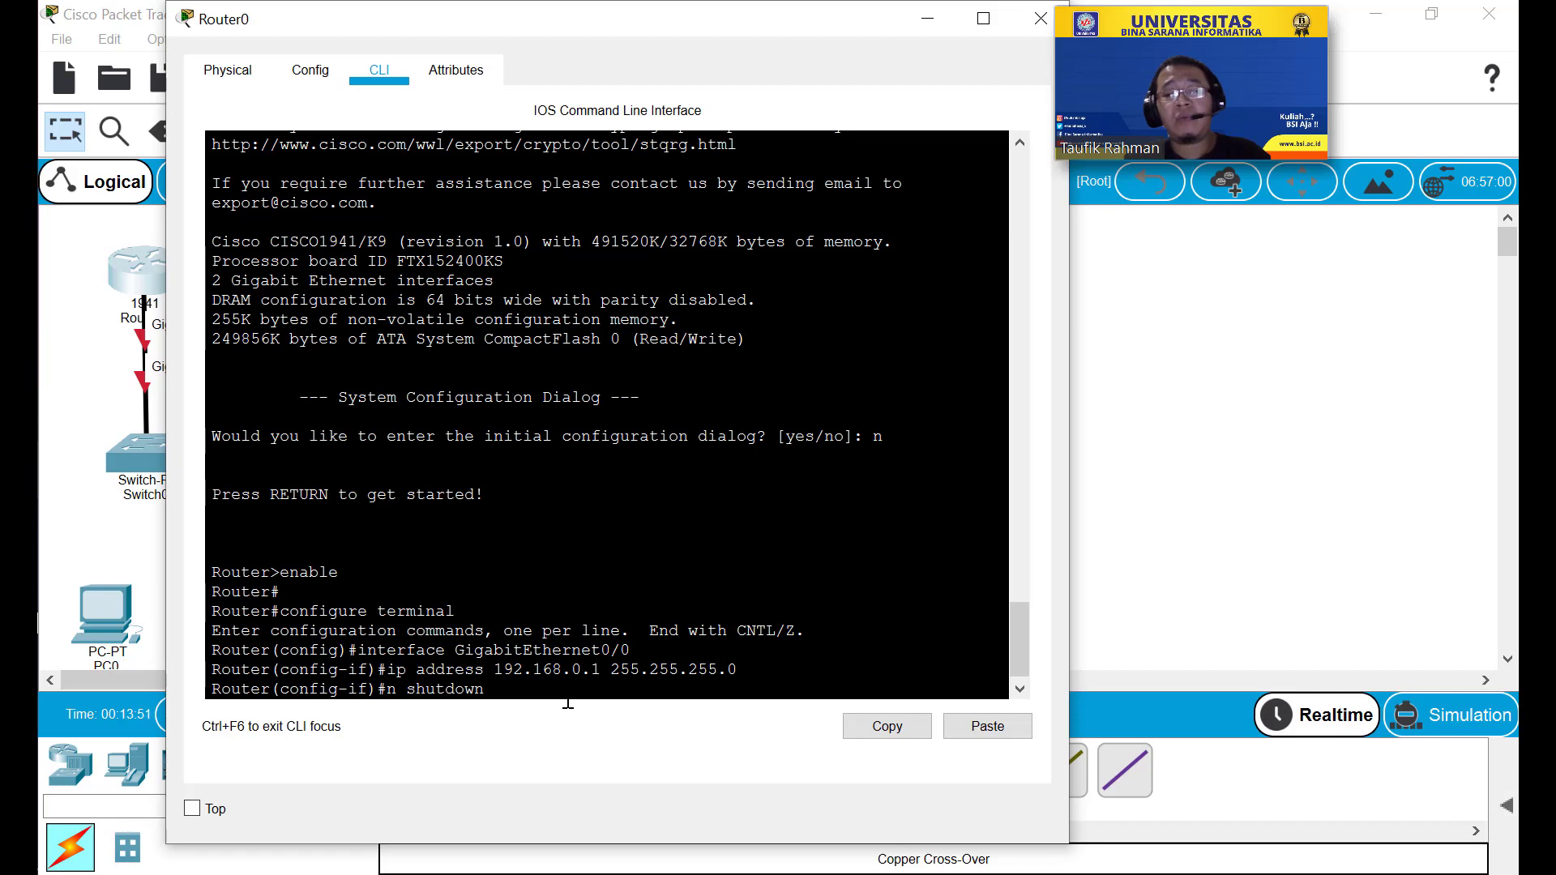
pyautogui.write('o')
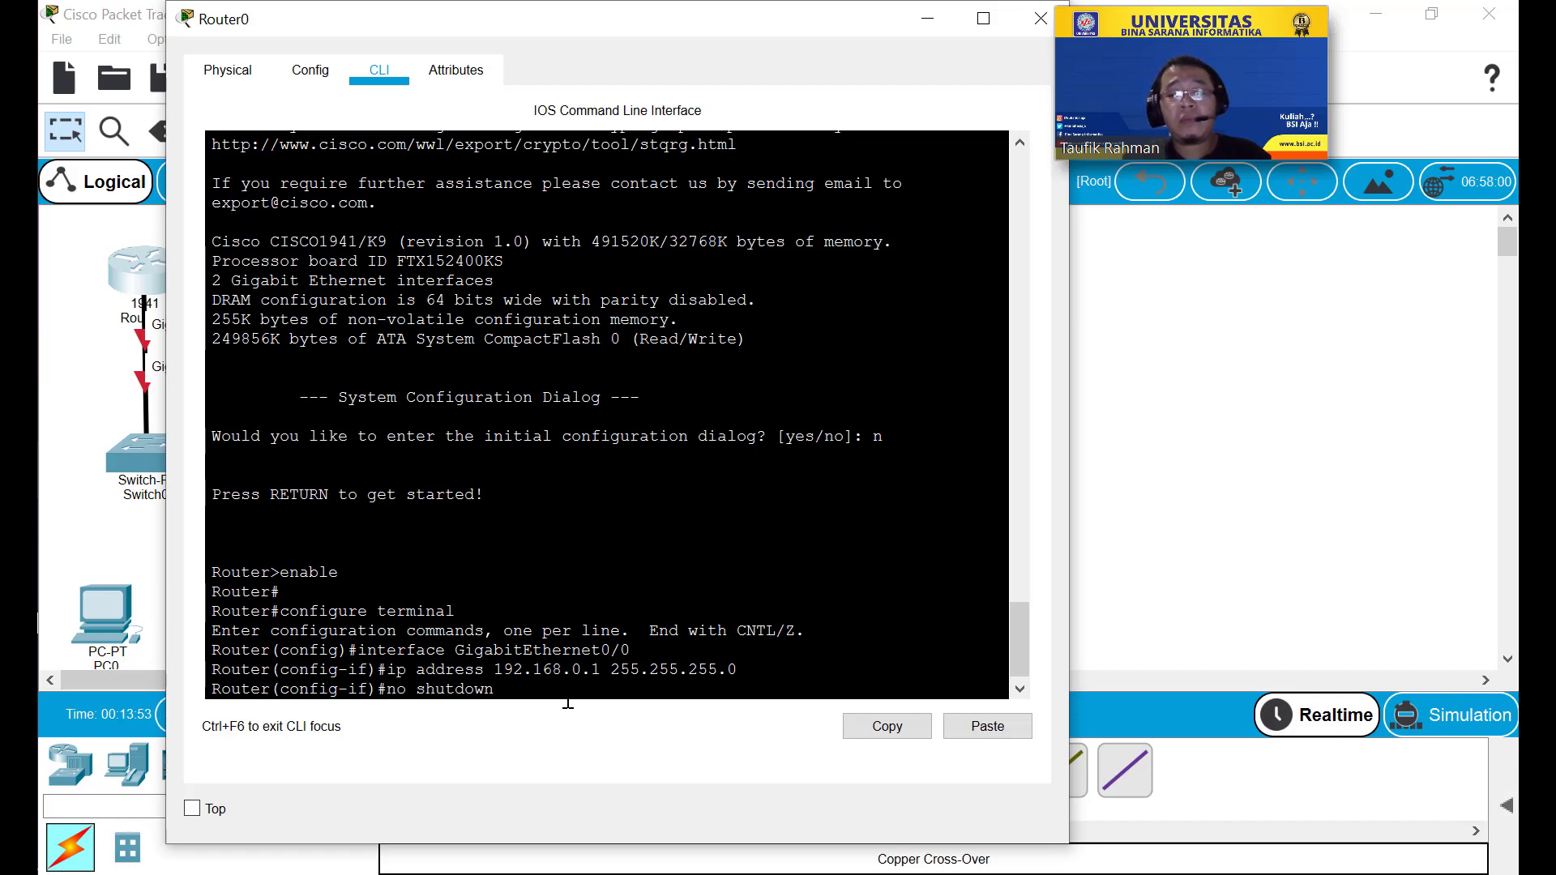
pyautogui.press('Return')
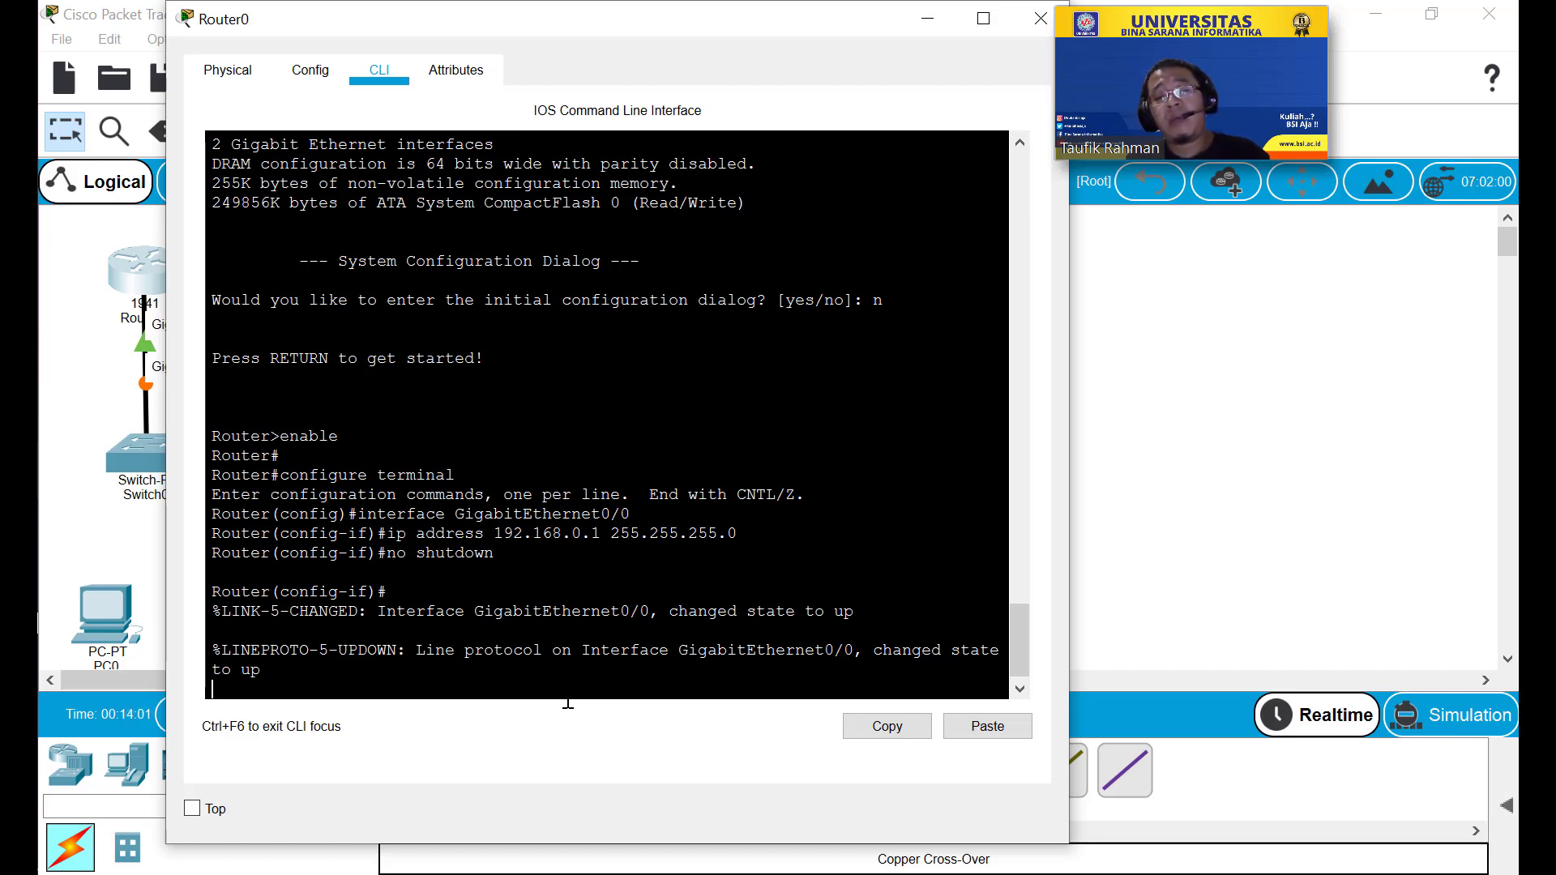
pyautogui.press('Return')
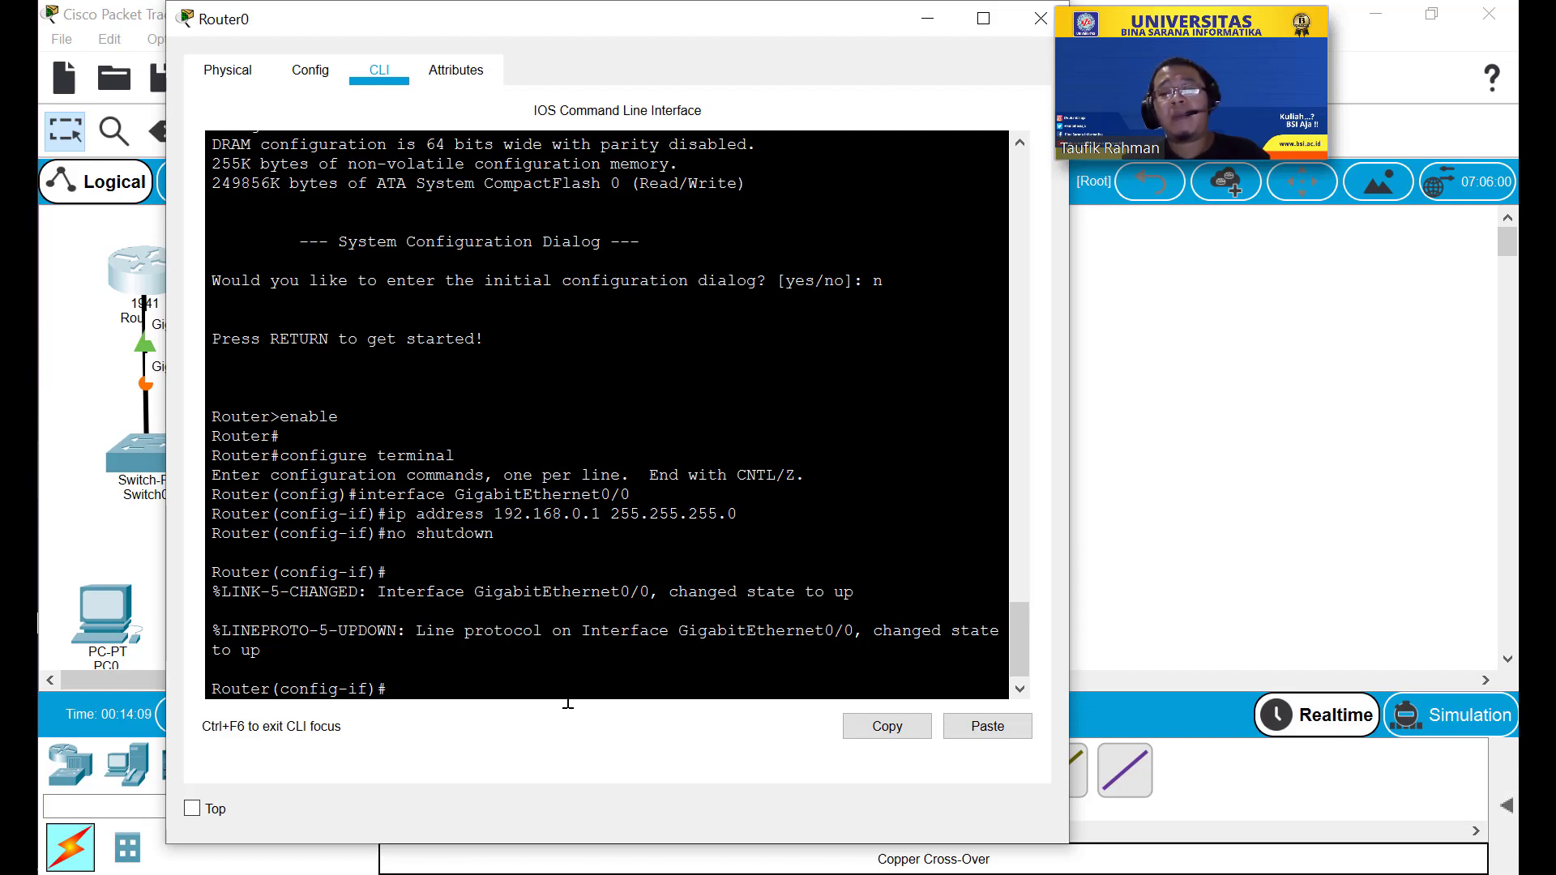
# Exclude 192.168.0.1 from DHCP with 'ip dhcp excluded-address 192.168.0.1'.
pyautogui.write('ip')
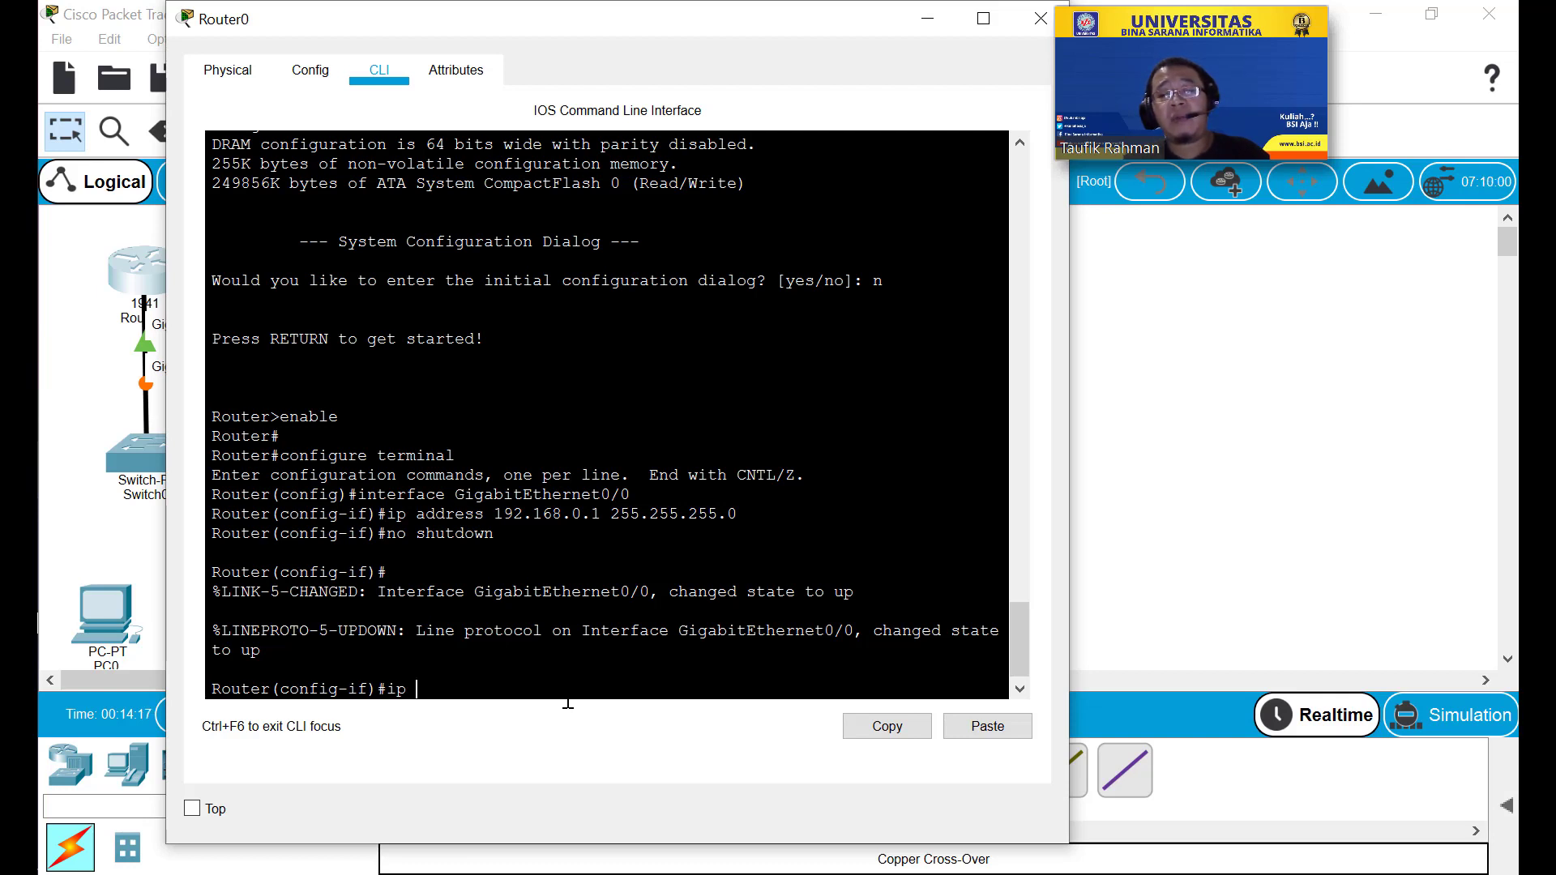
pyautogui.write('d')
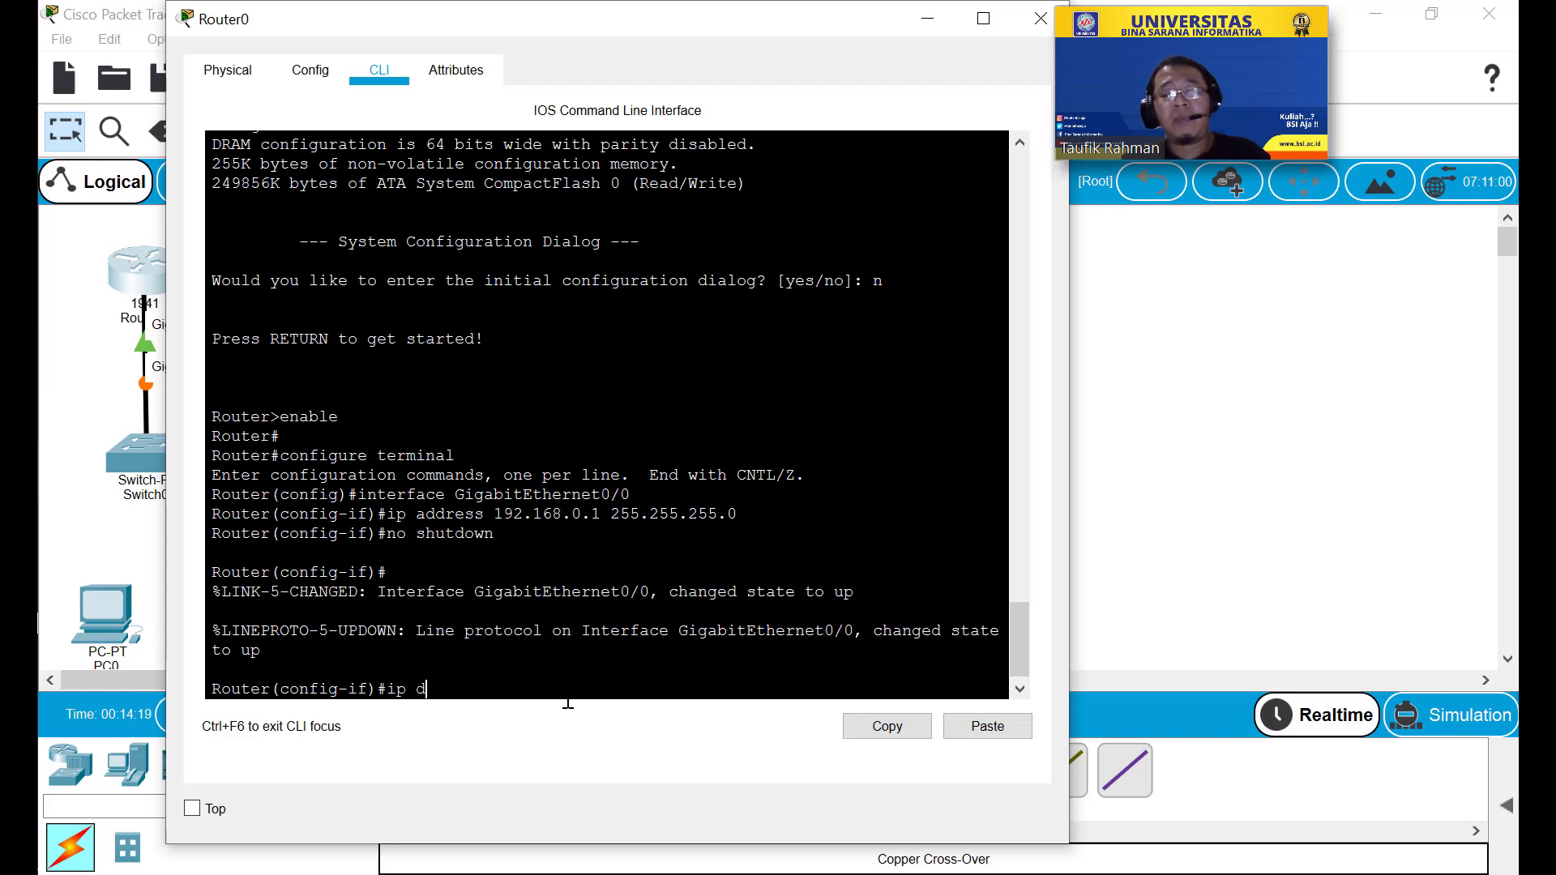
pyautogui.write('hcp')
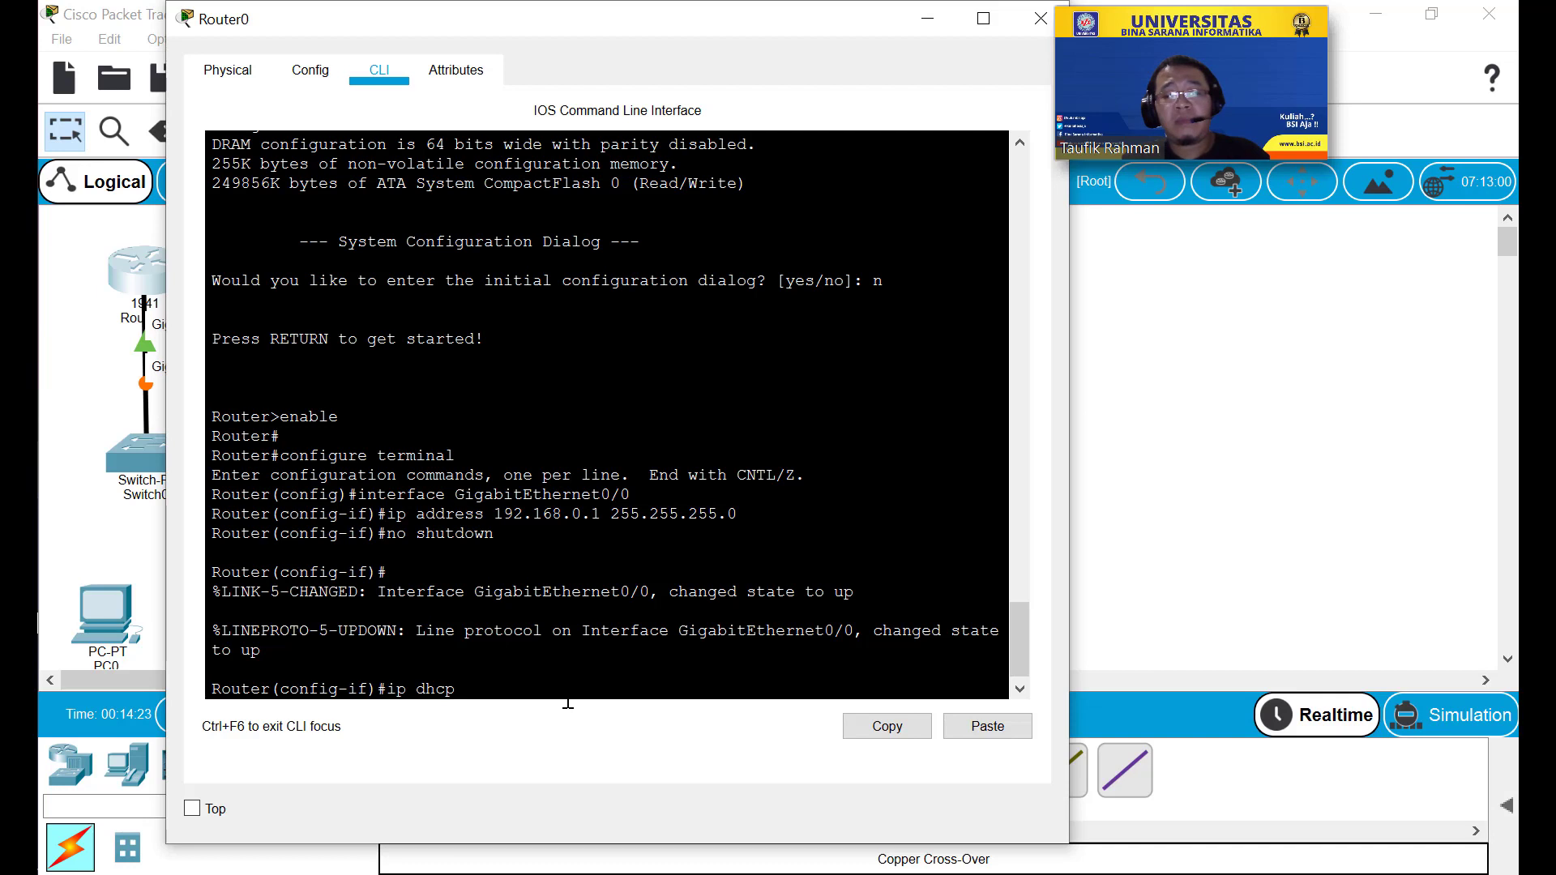
pyautogui.write(' excl')
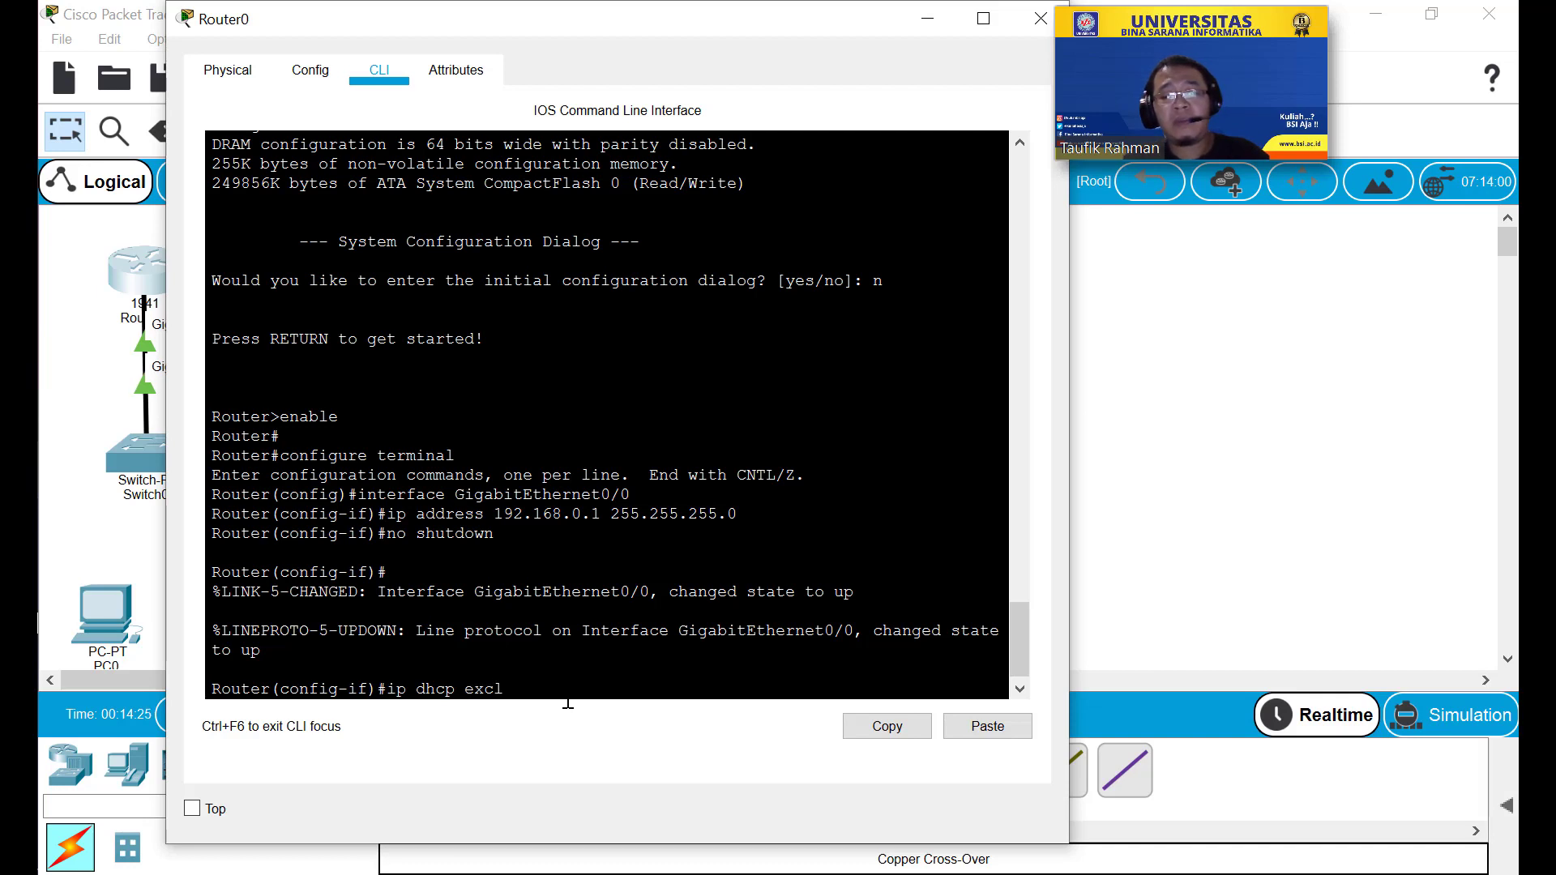
pyautogui.write('ude')
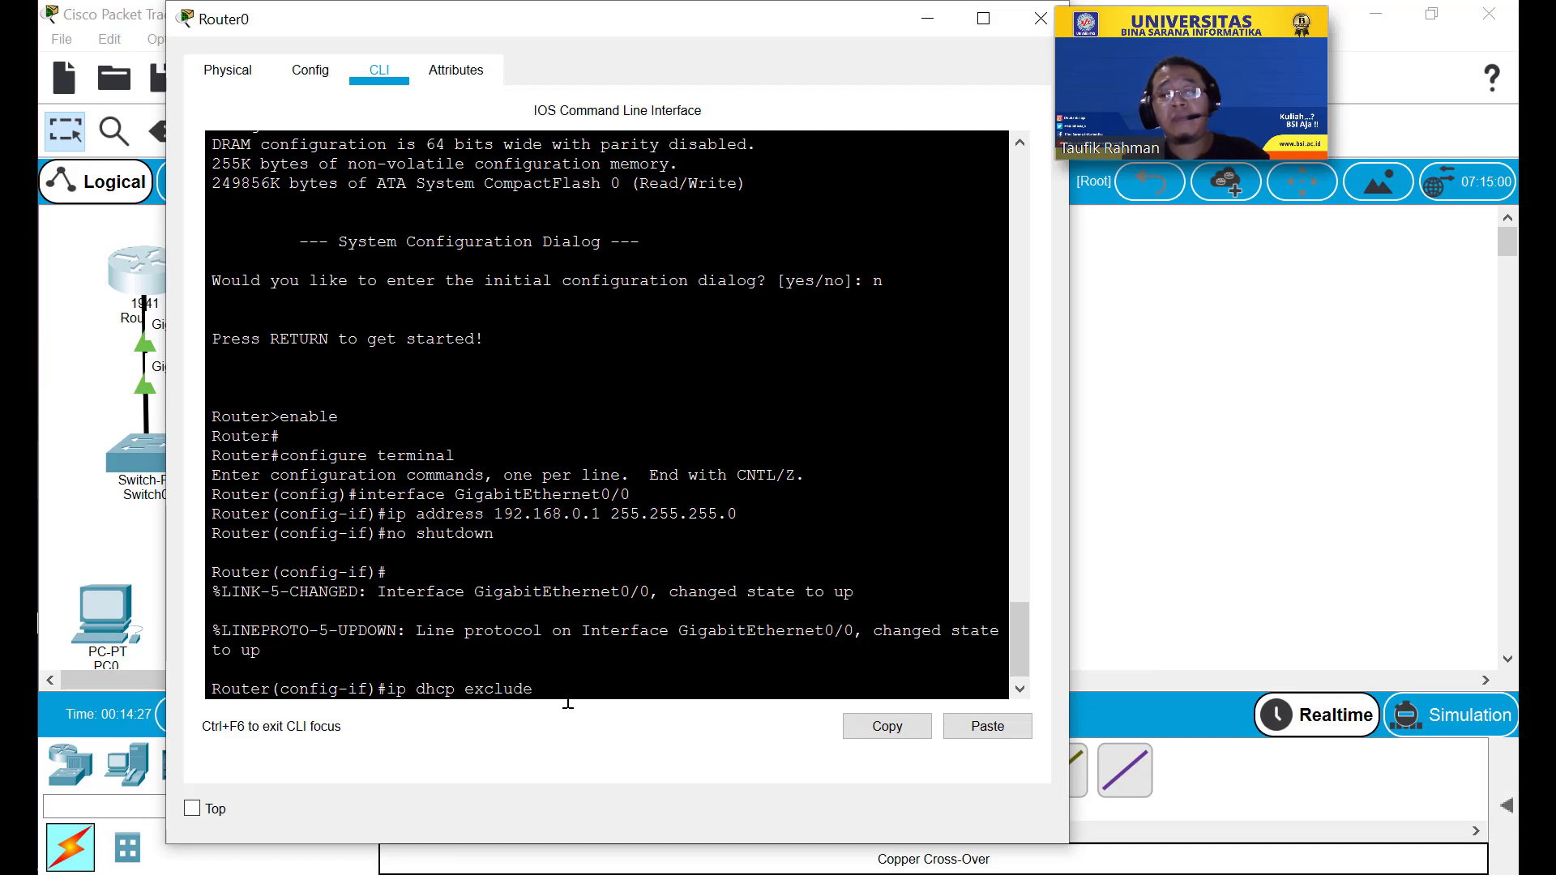
pyautogui.write('d')
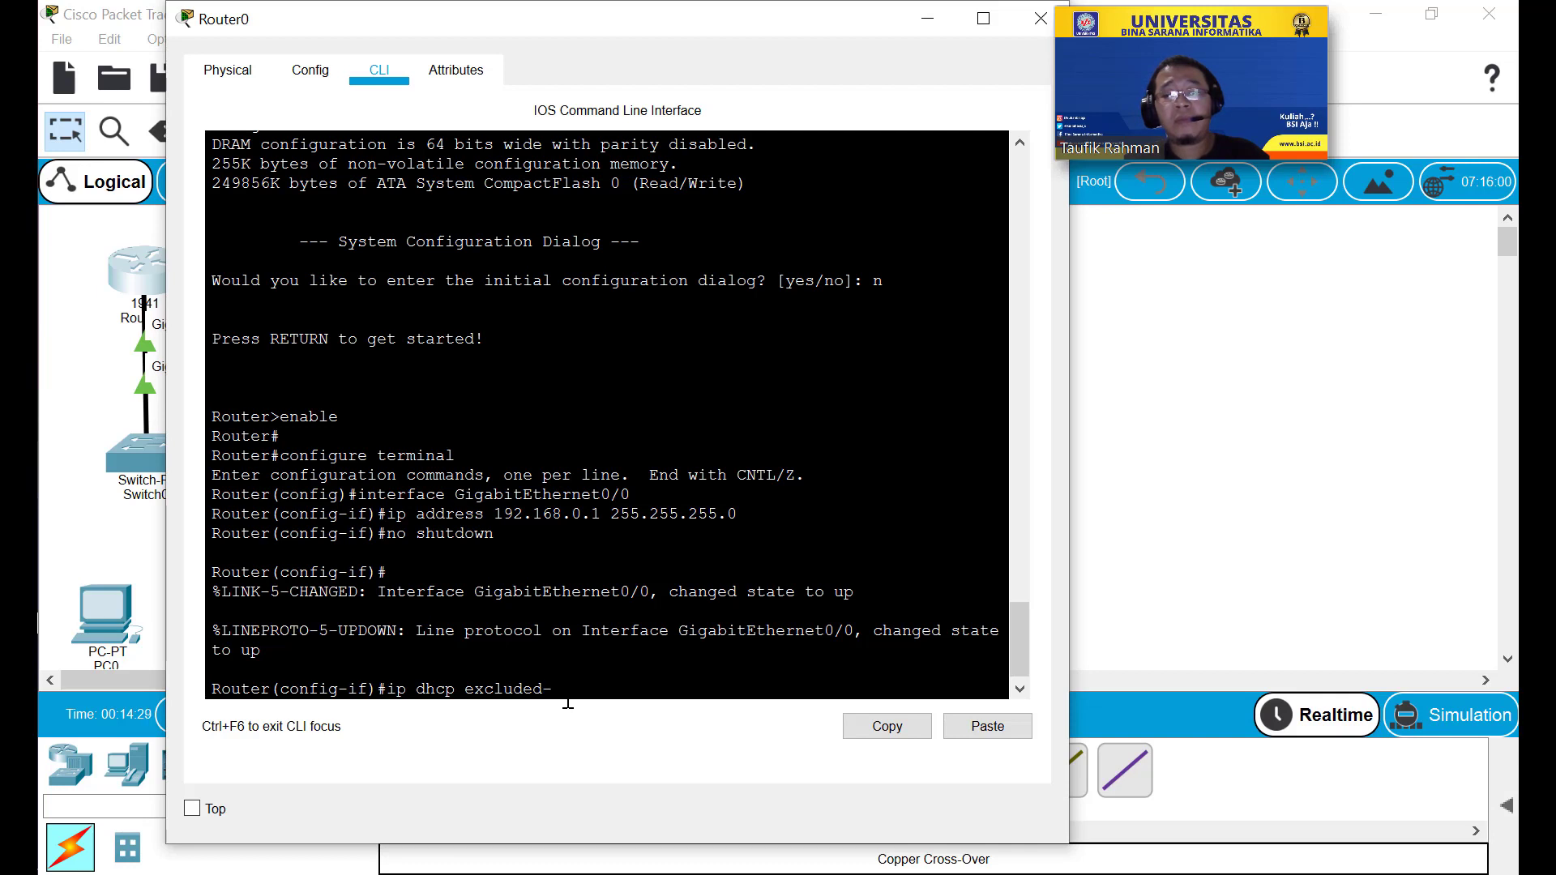
pyautogui.write('-address')
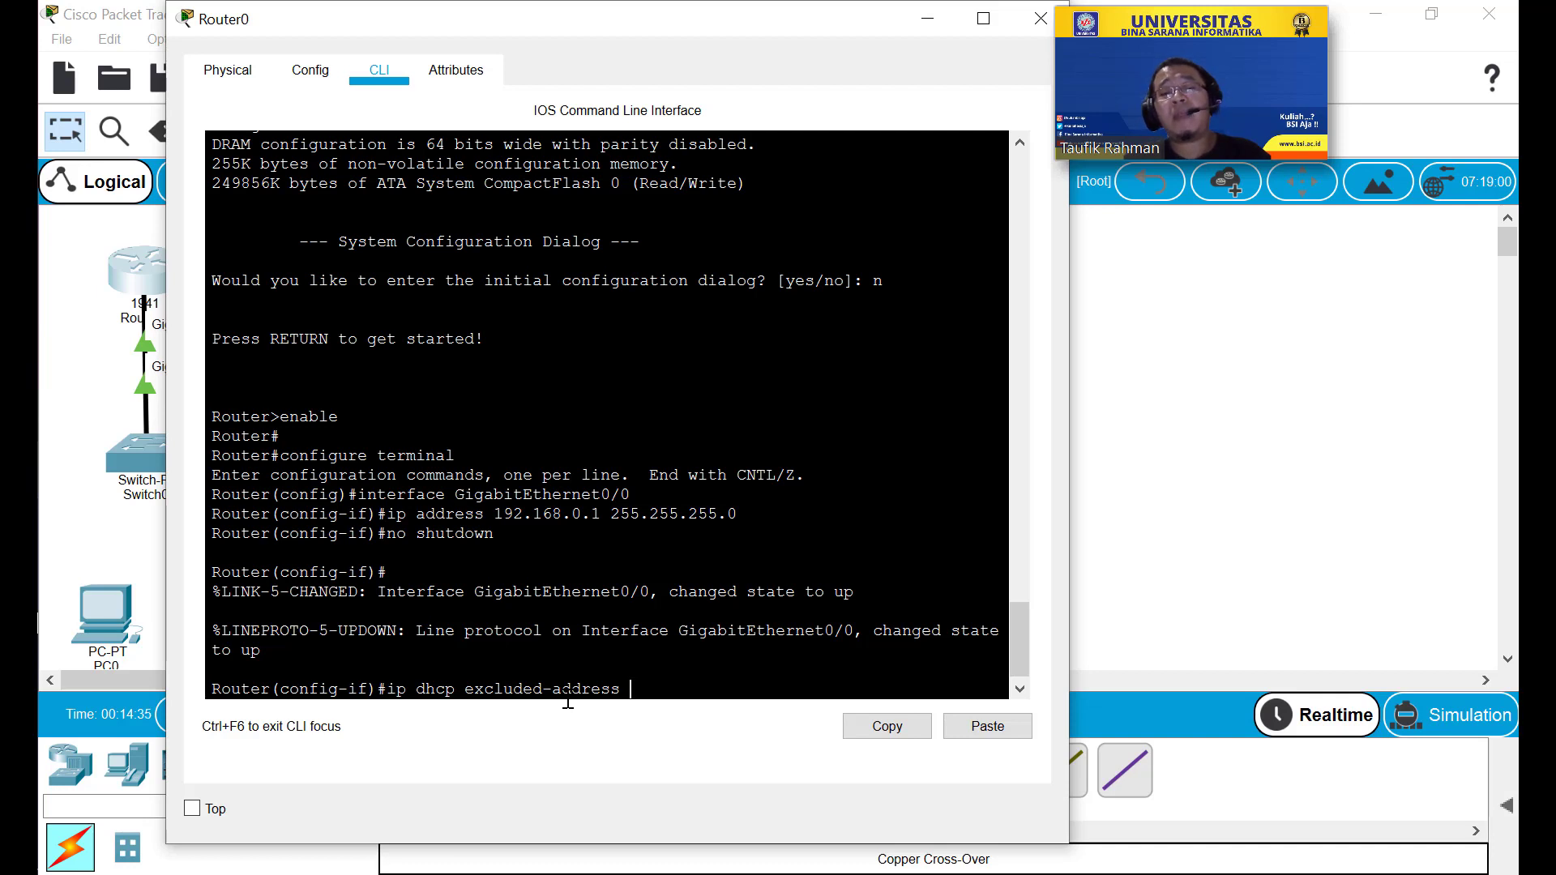
pyautogui.write('192')
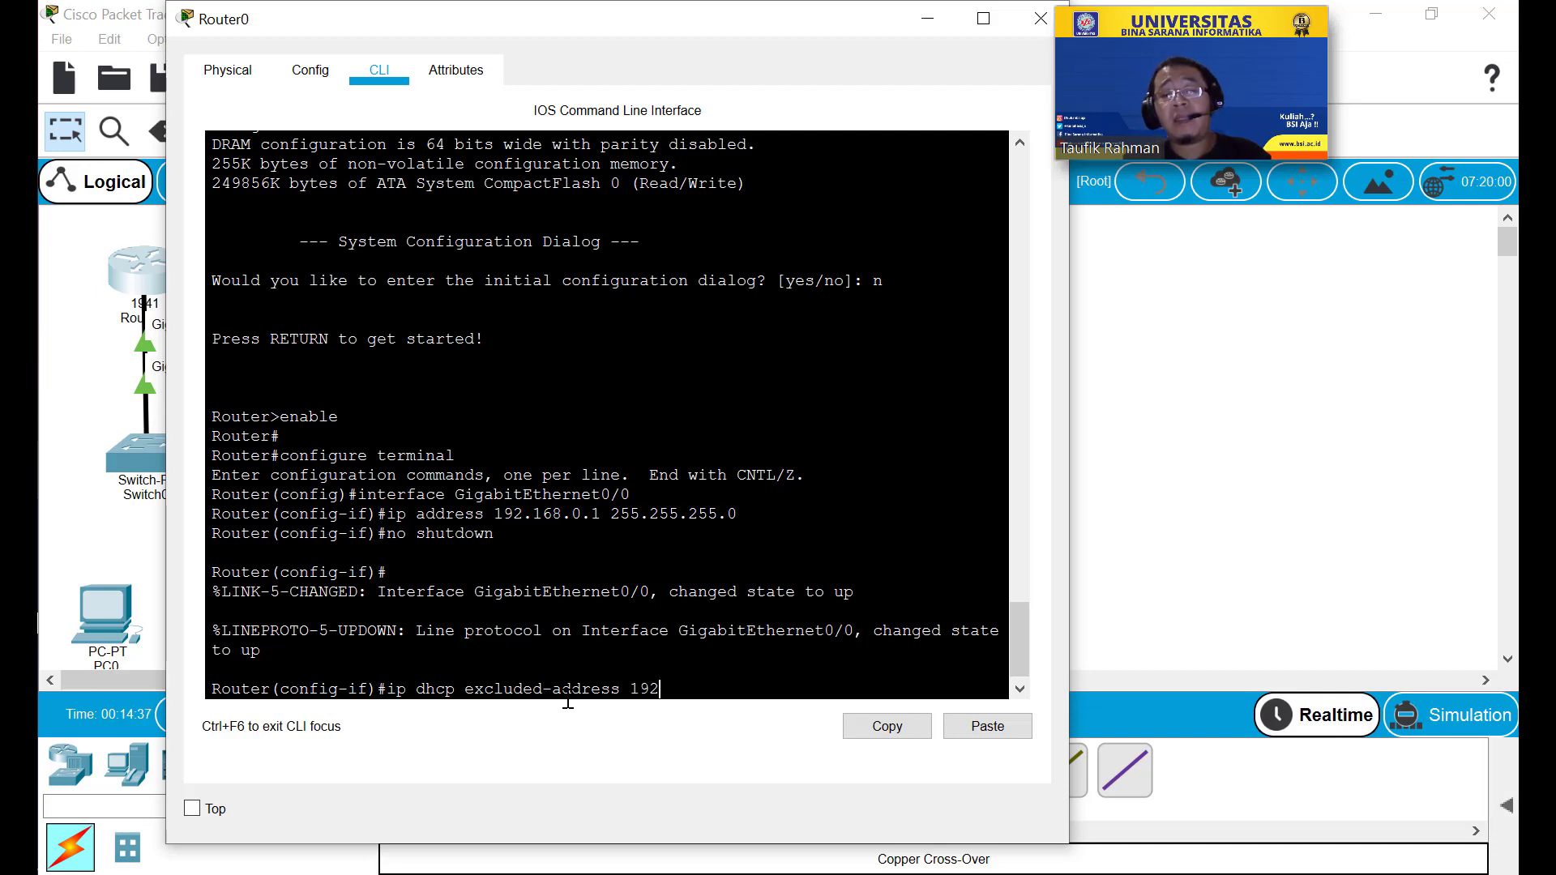
pyautogui.write('.168')
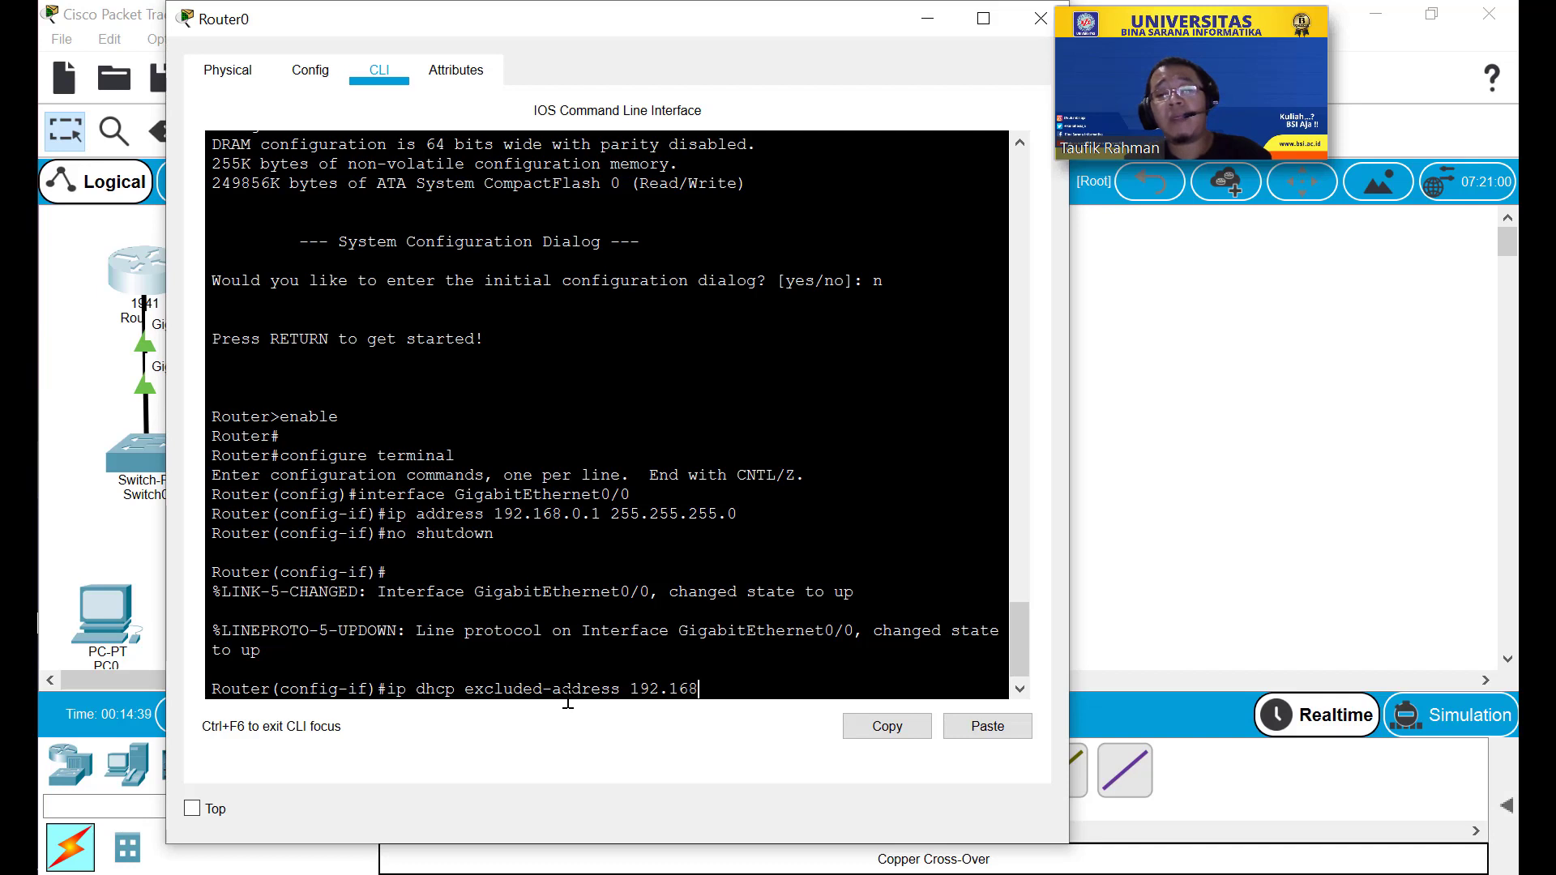
pyautogui.write('.')
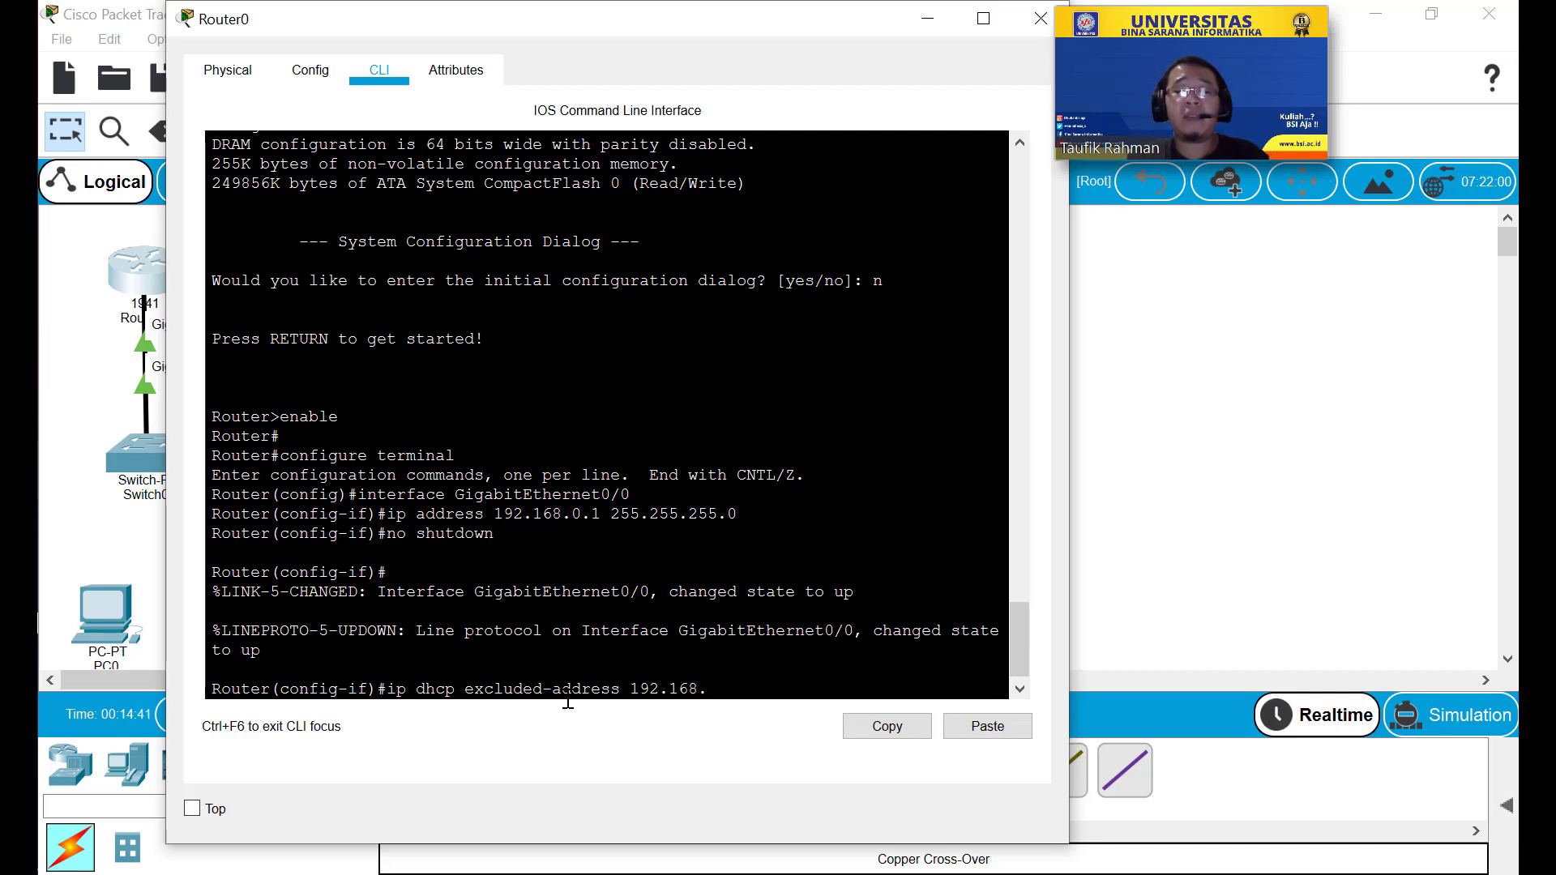
pyautogui.write('0.1')
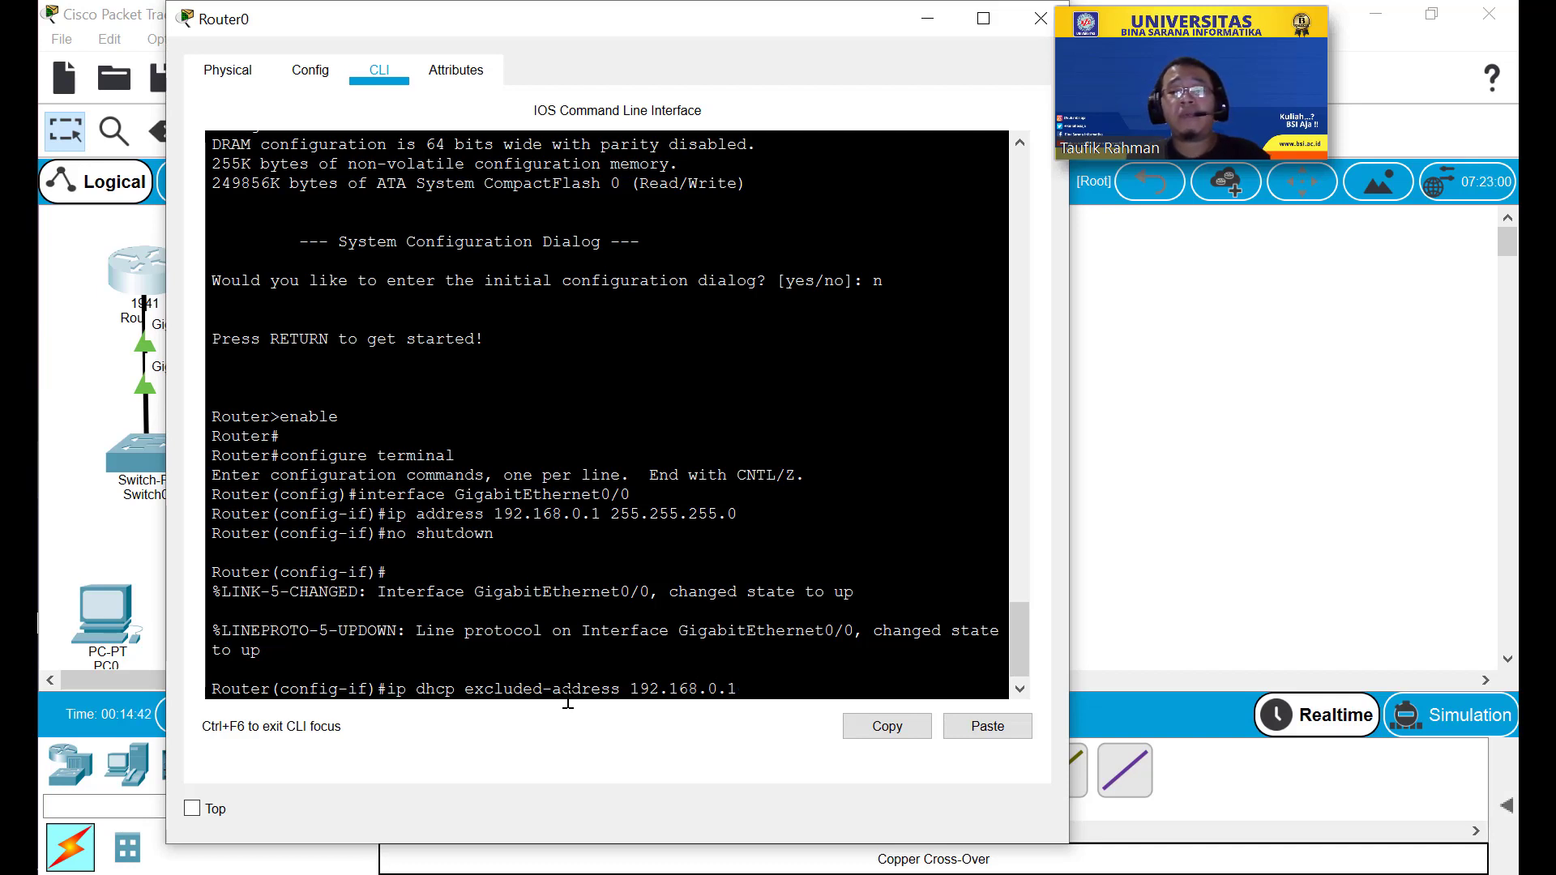
pyautogui.press('Return')
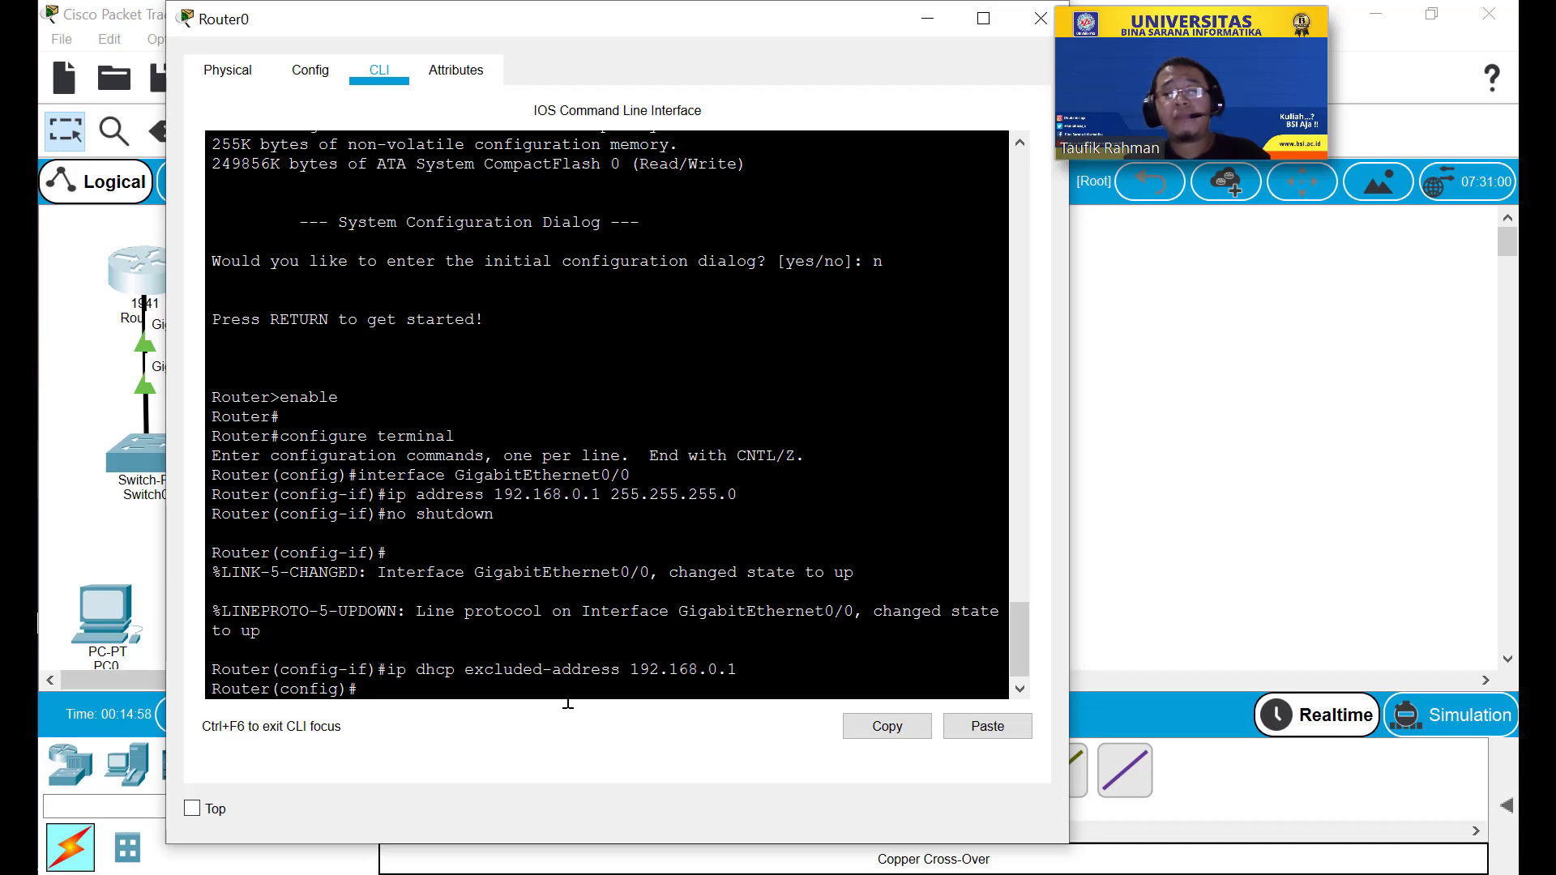
# Create the router's named DHCP pool, correcting the mistyped 'ip pool' to 'ip dhcp pool'.
pyautogui.write('ip ')
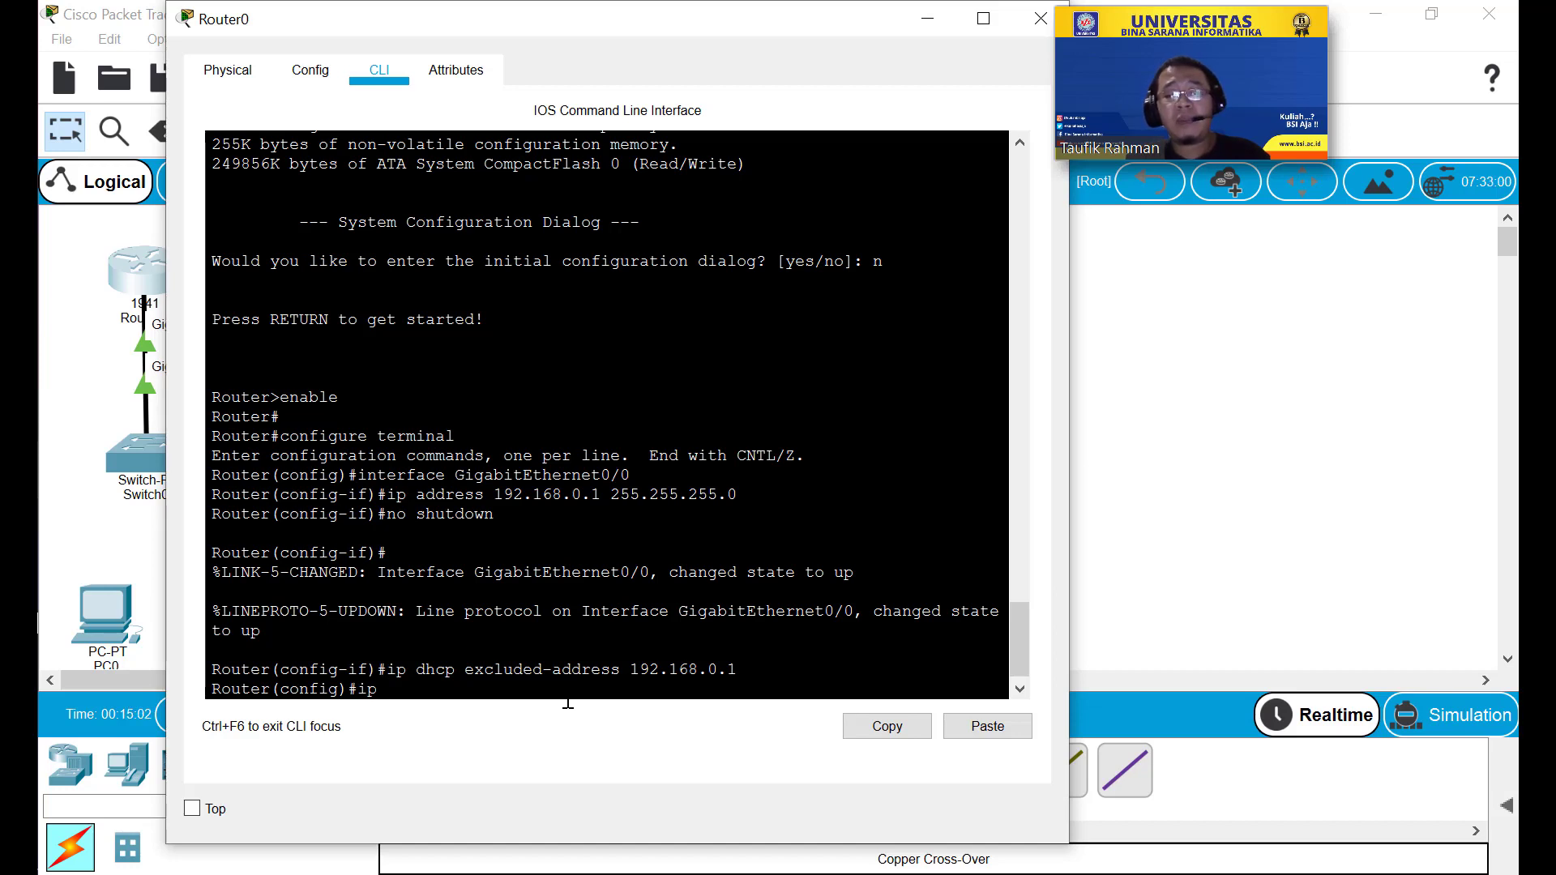
pyautogui.write('poo')
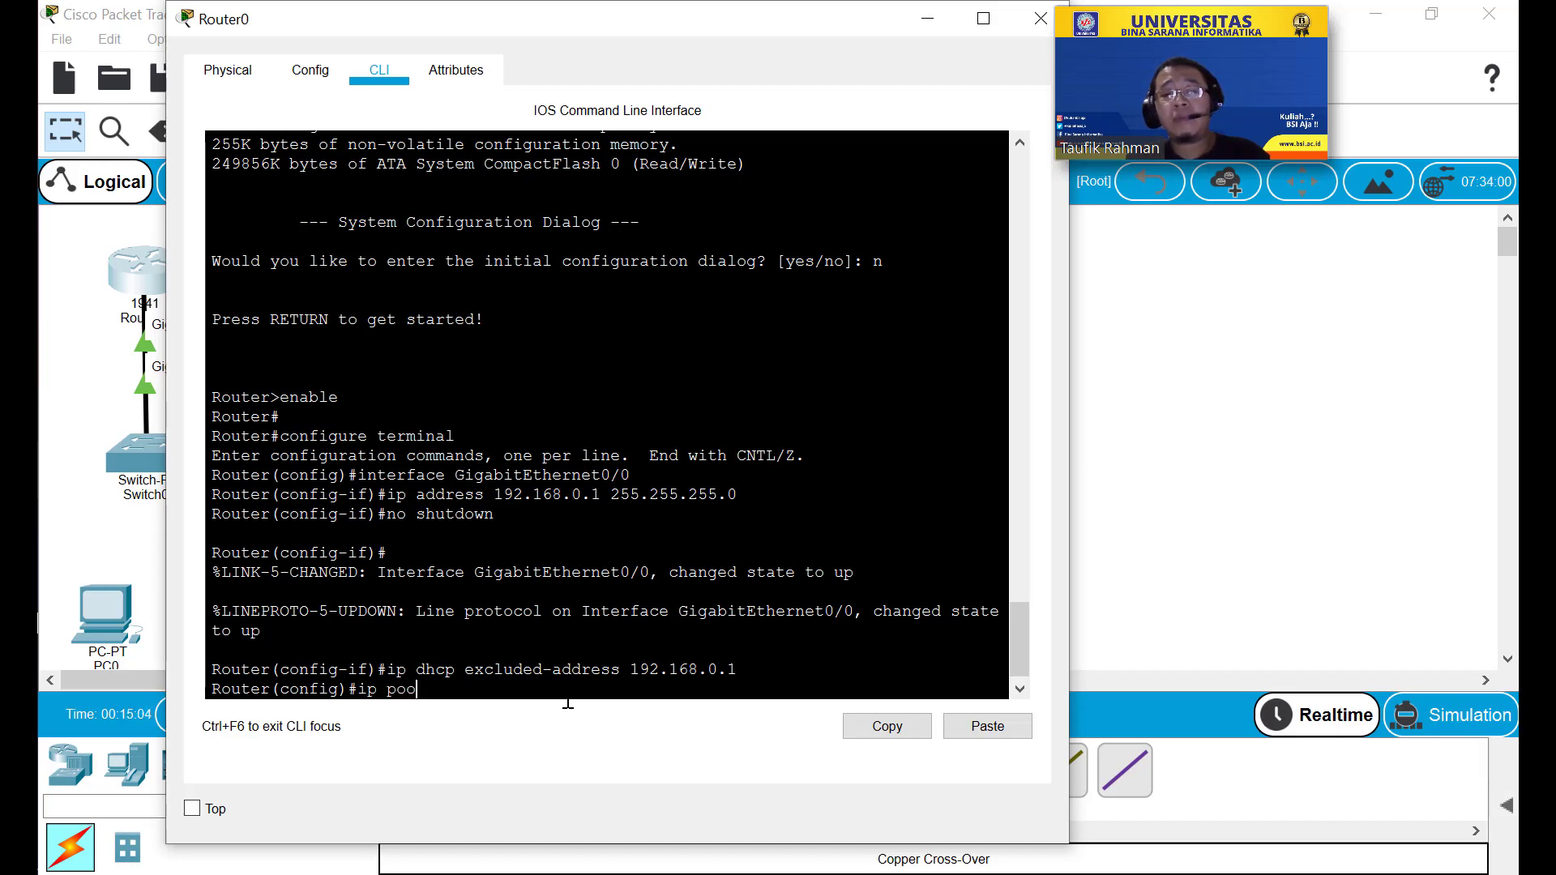
pyautogui.write('l ')
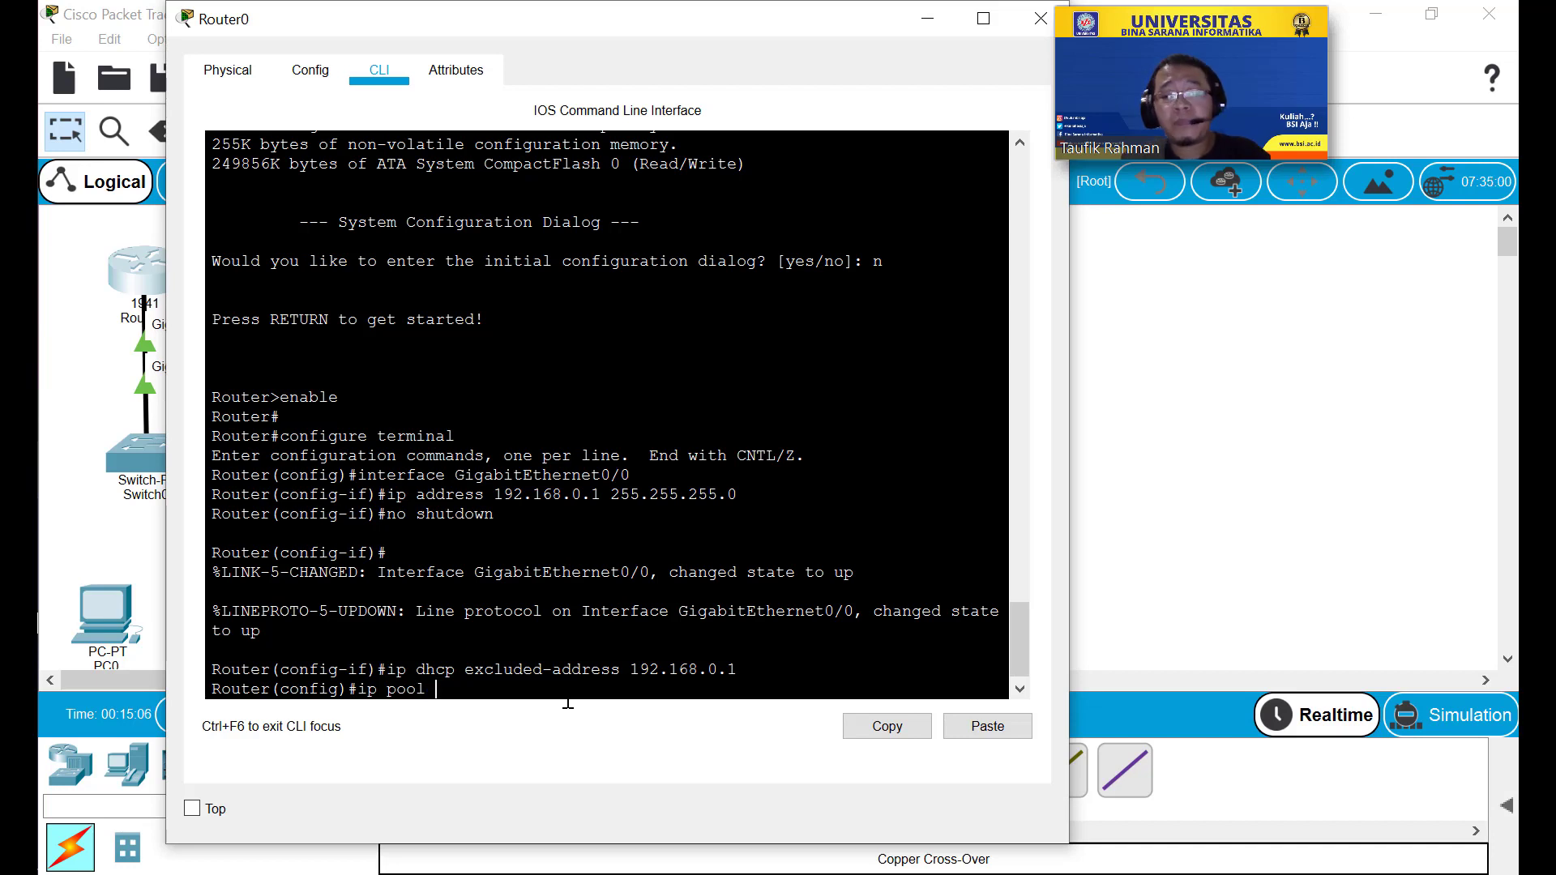
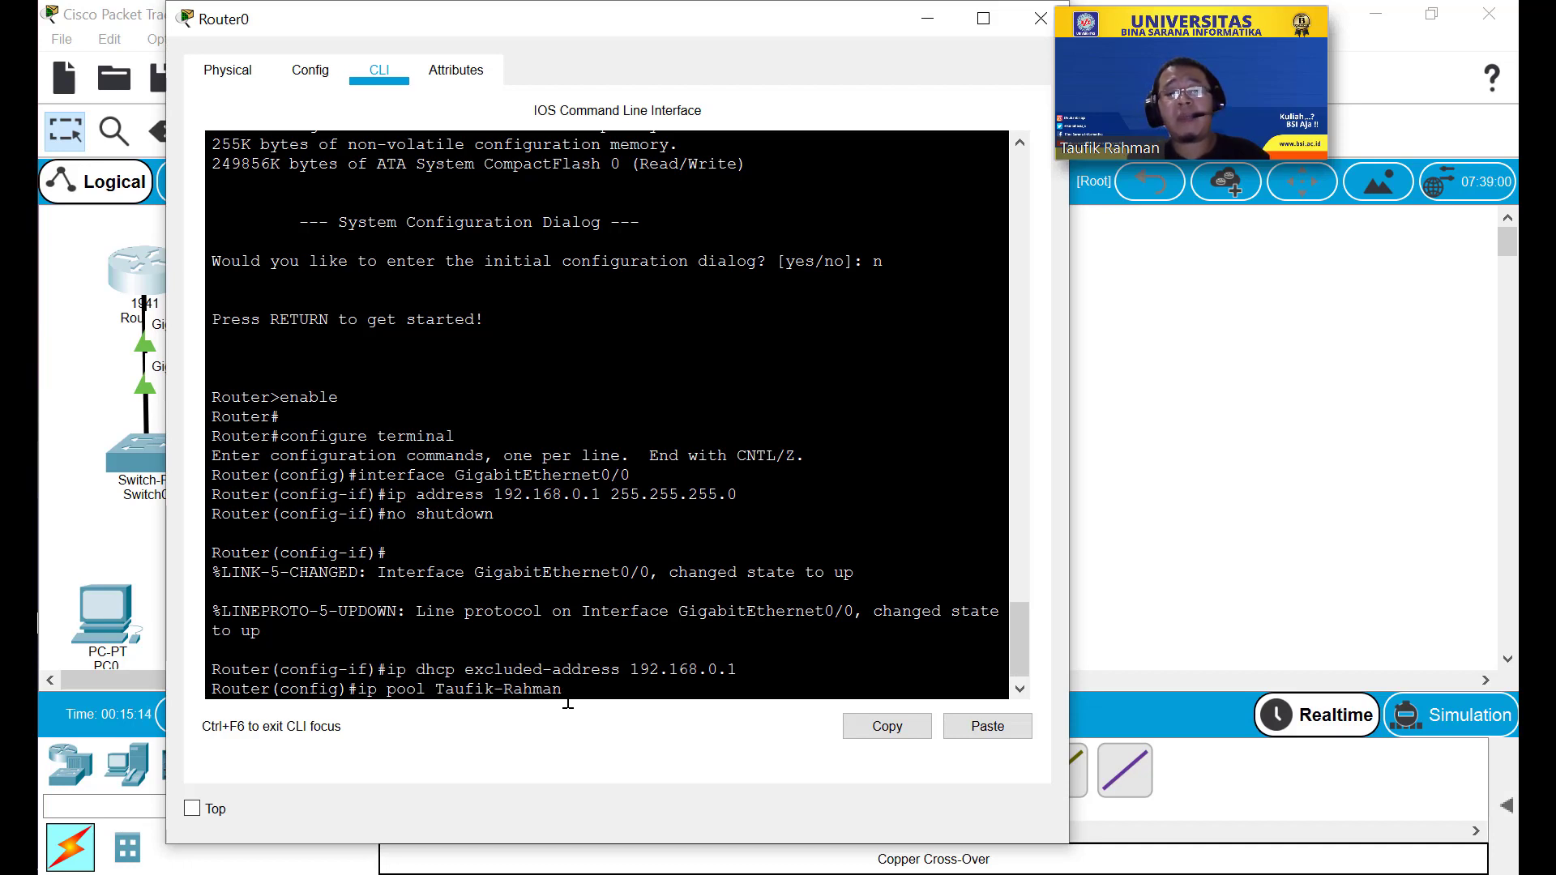
pyautogui.press('Return')
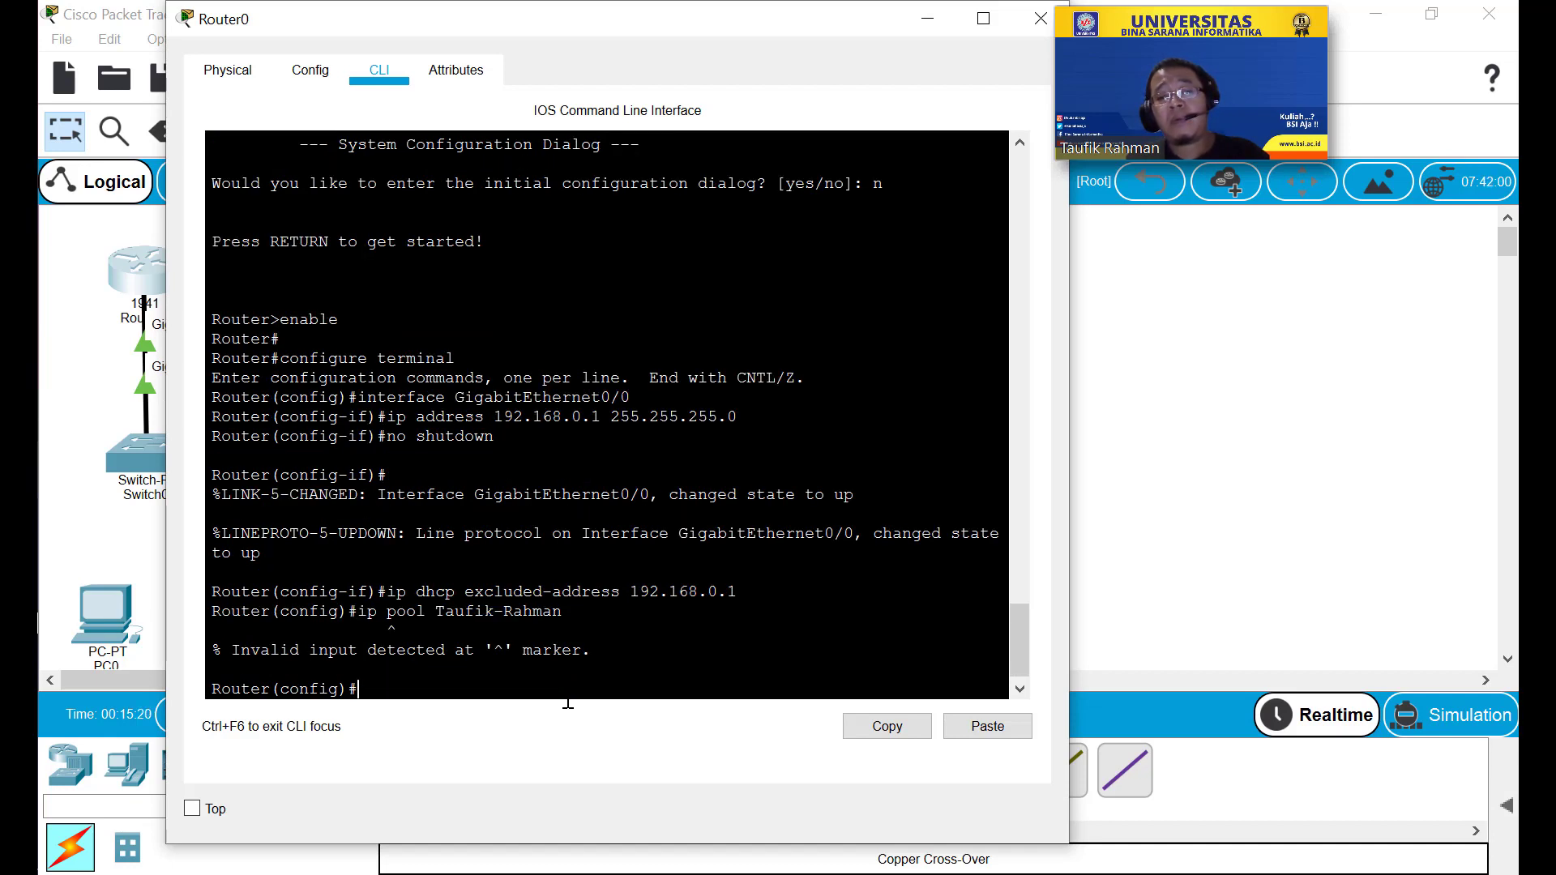
pyautogui.press('Up')
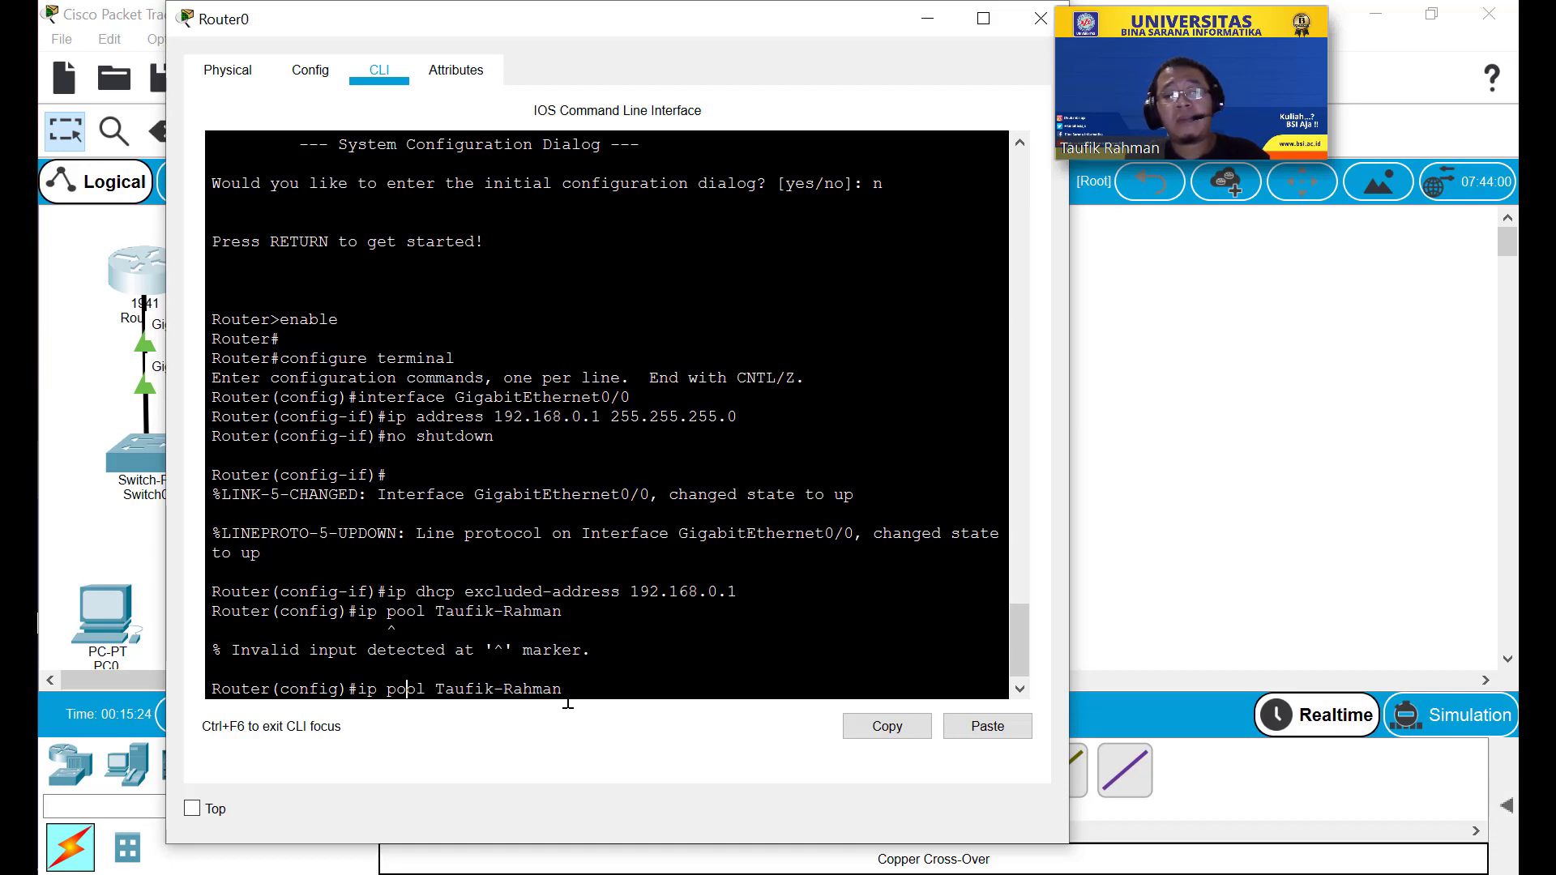
pyautogui.write('dhcp')
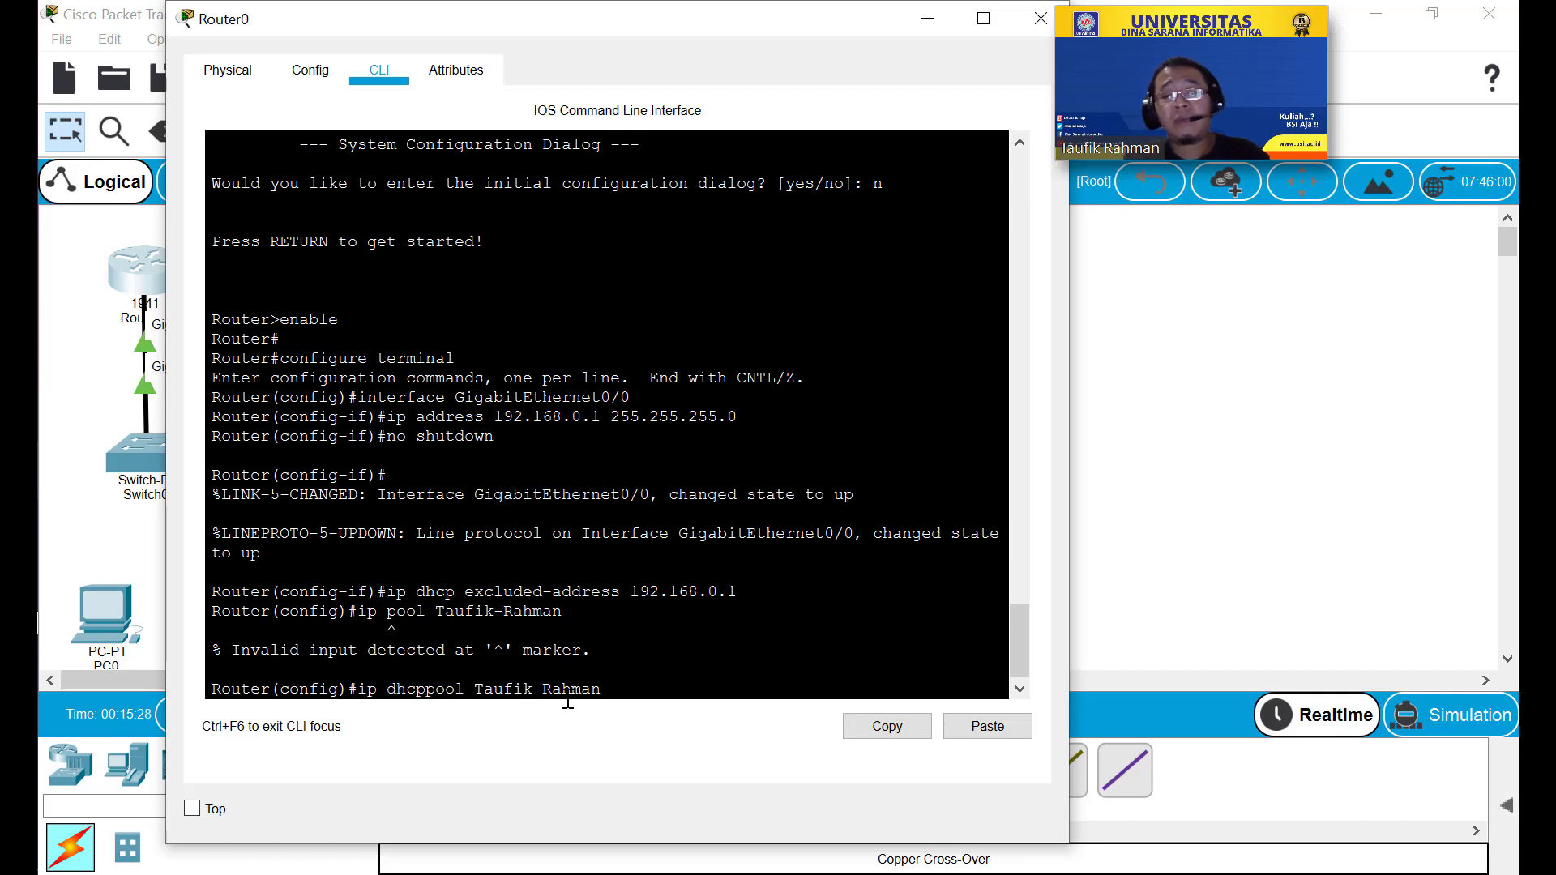
pyautogui.press('Return')
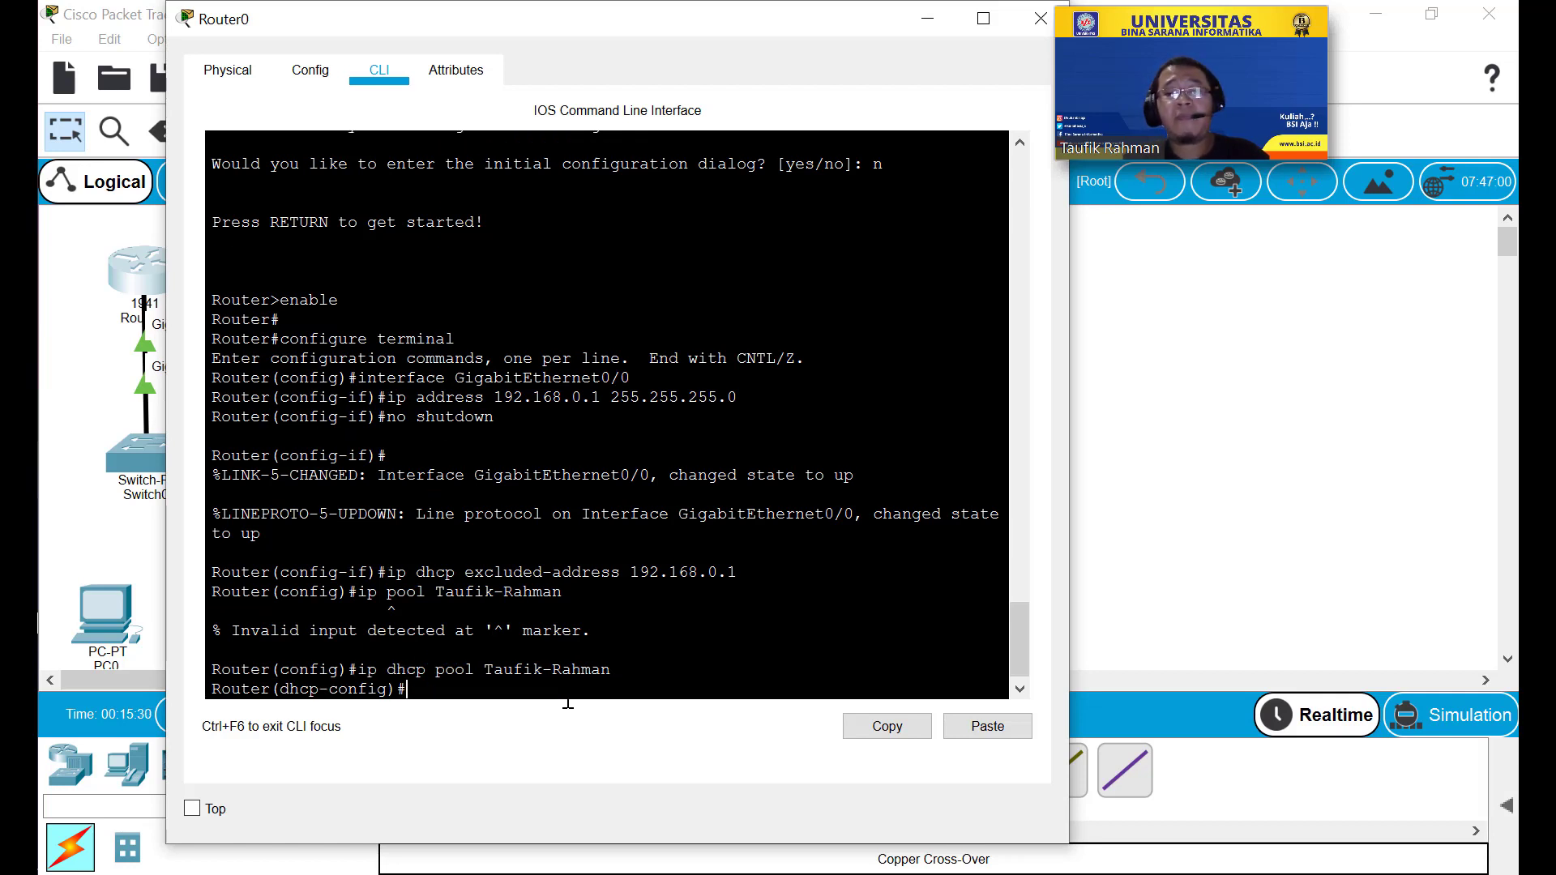
# Give the pool network 192.168.0.0 255.255.255.0 and default-router 192.168.0.1, then exit.
pyautogui.write('netw')
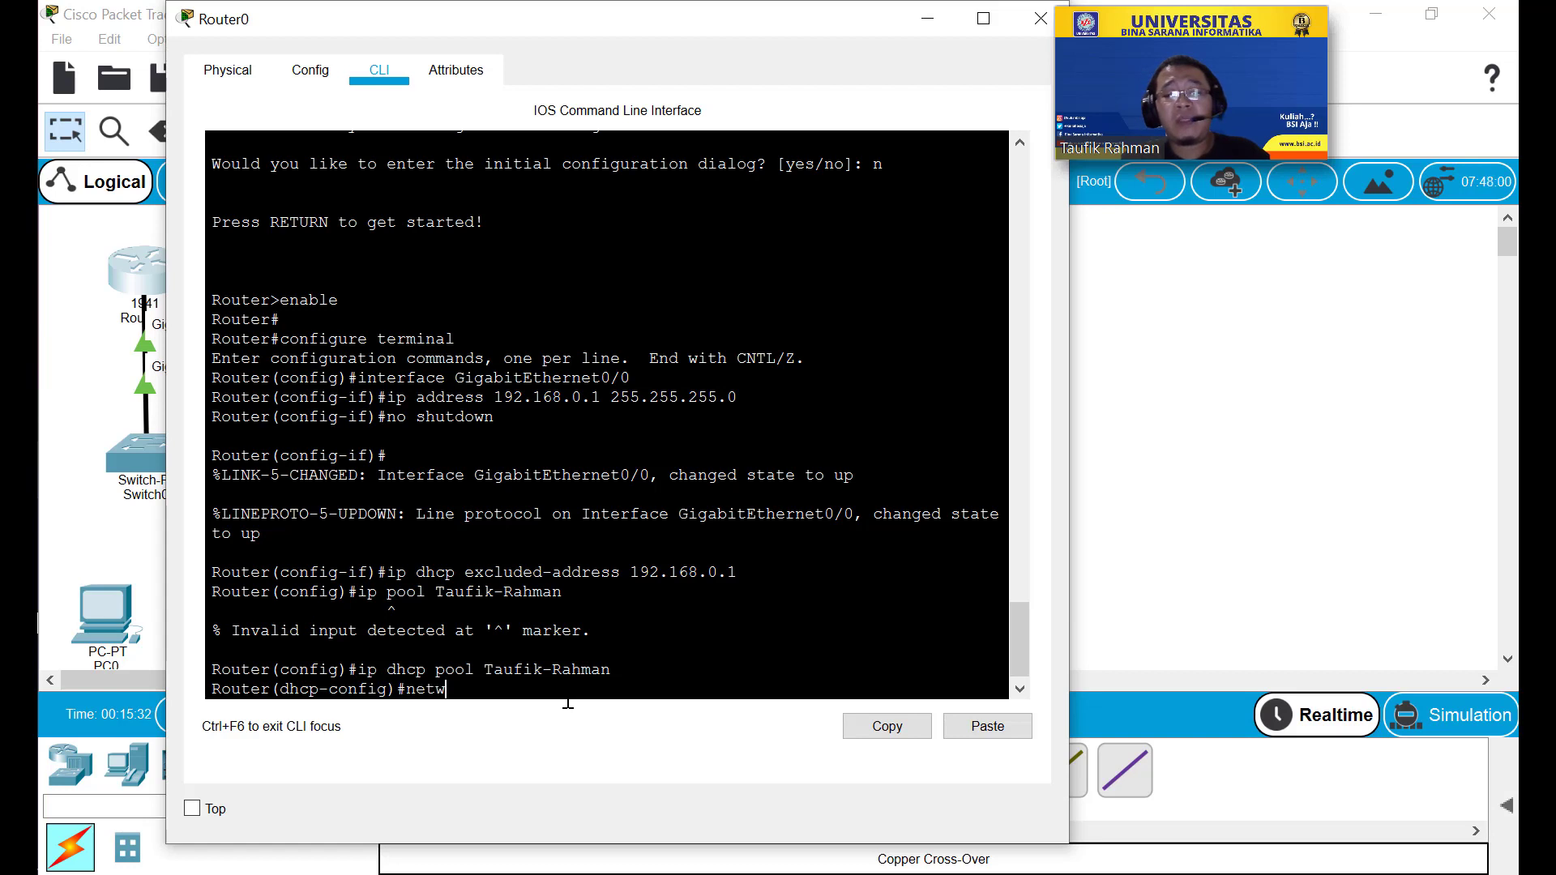
pyautogui.write('ork')
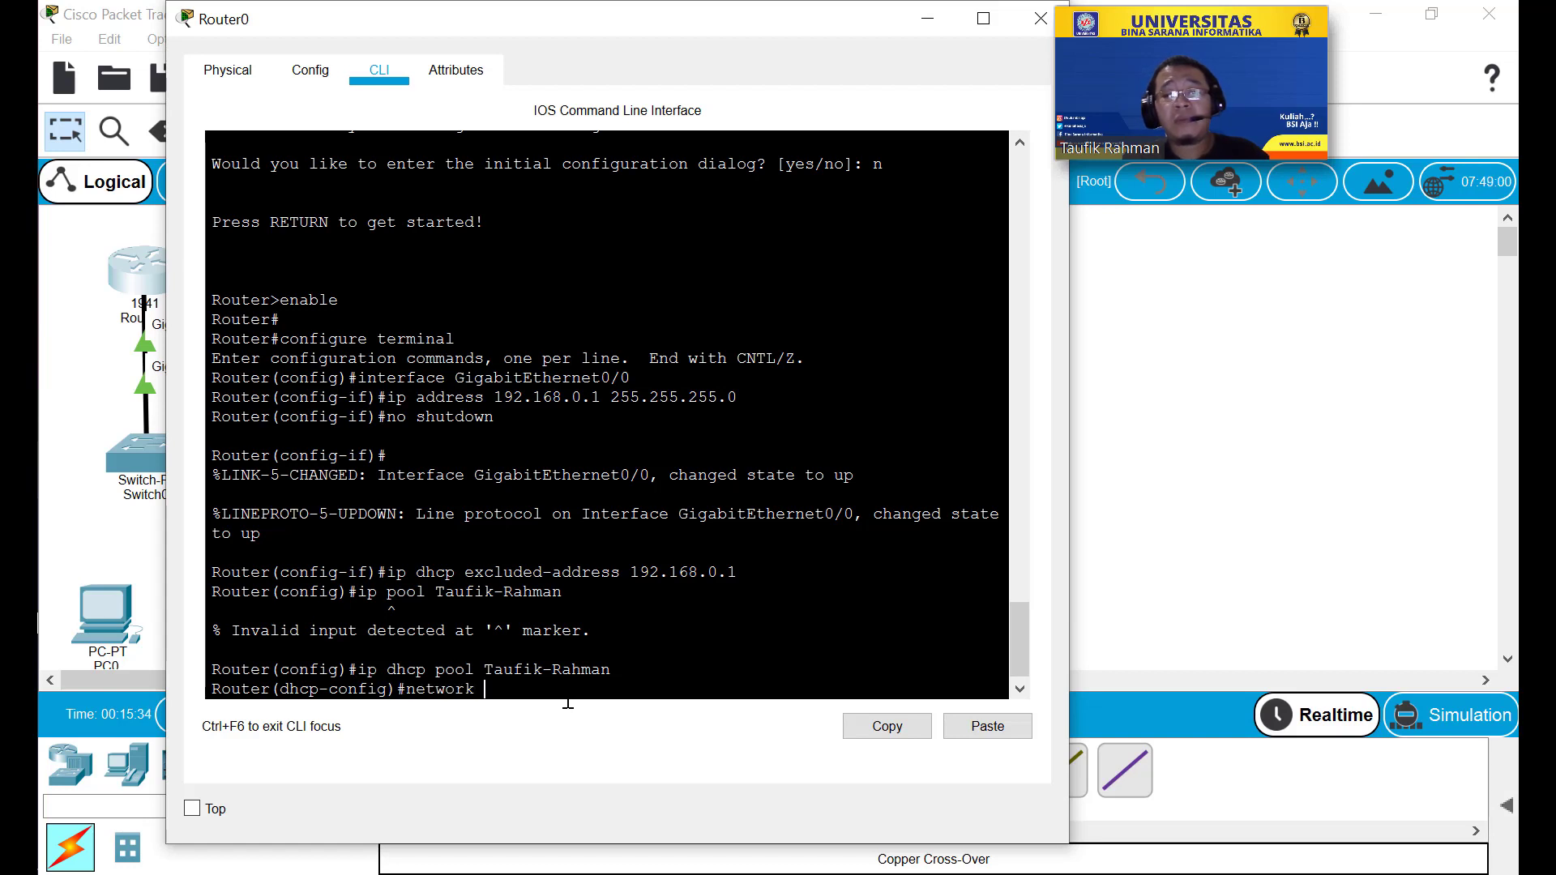
pyautogui.write(' 192.16')
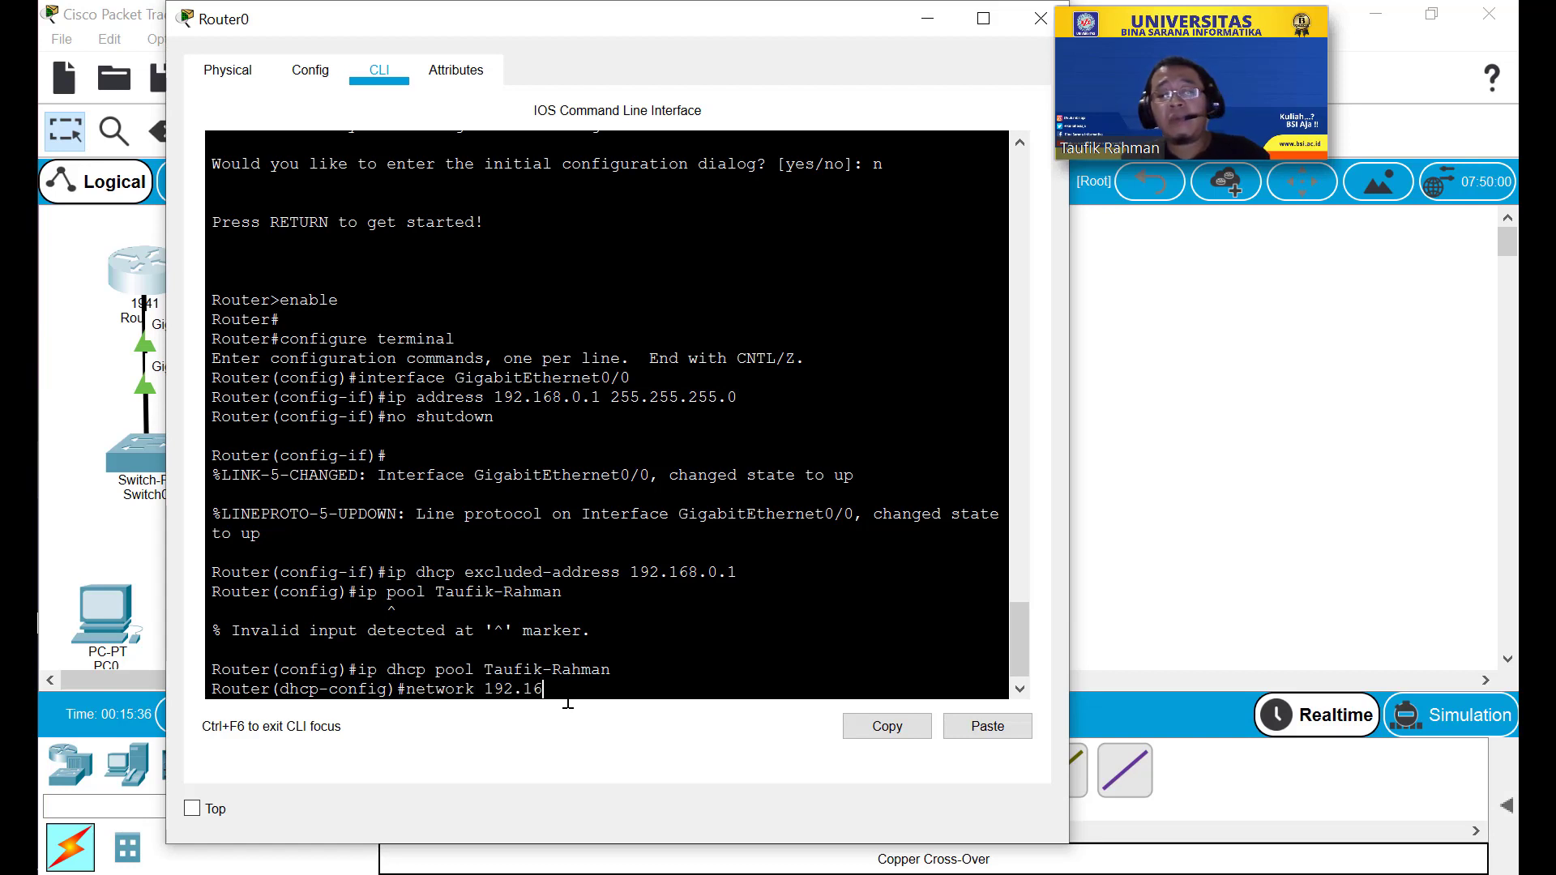
pyautogui.write('8.0')
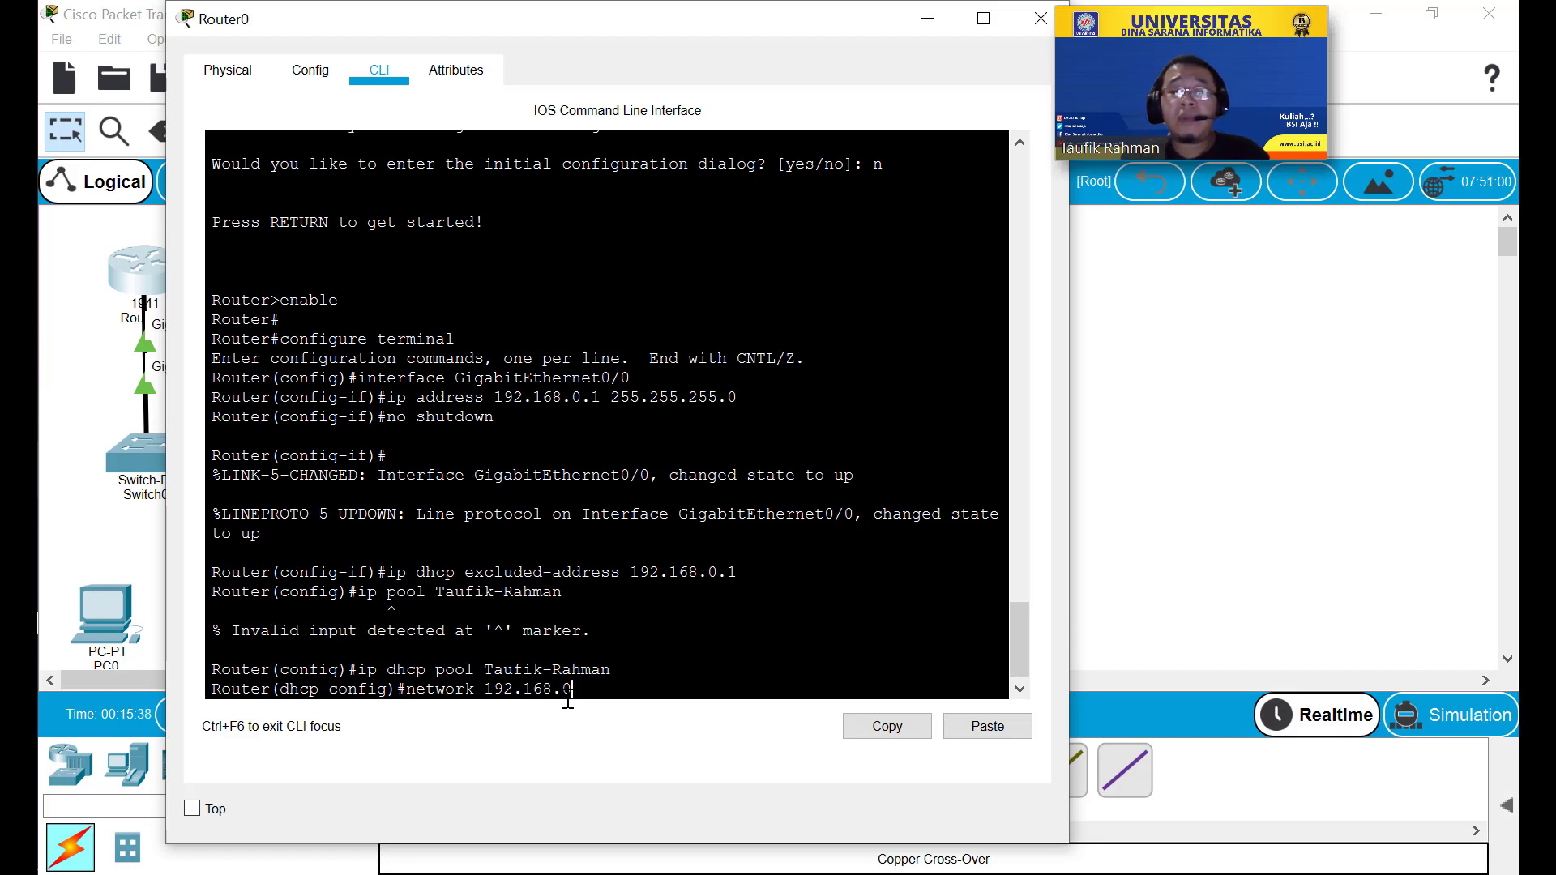
pyautogui.write('.0')
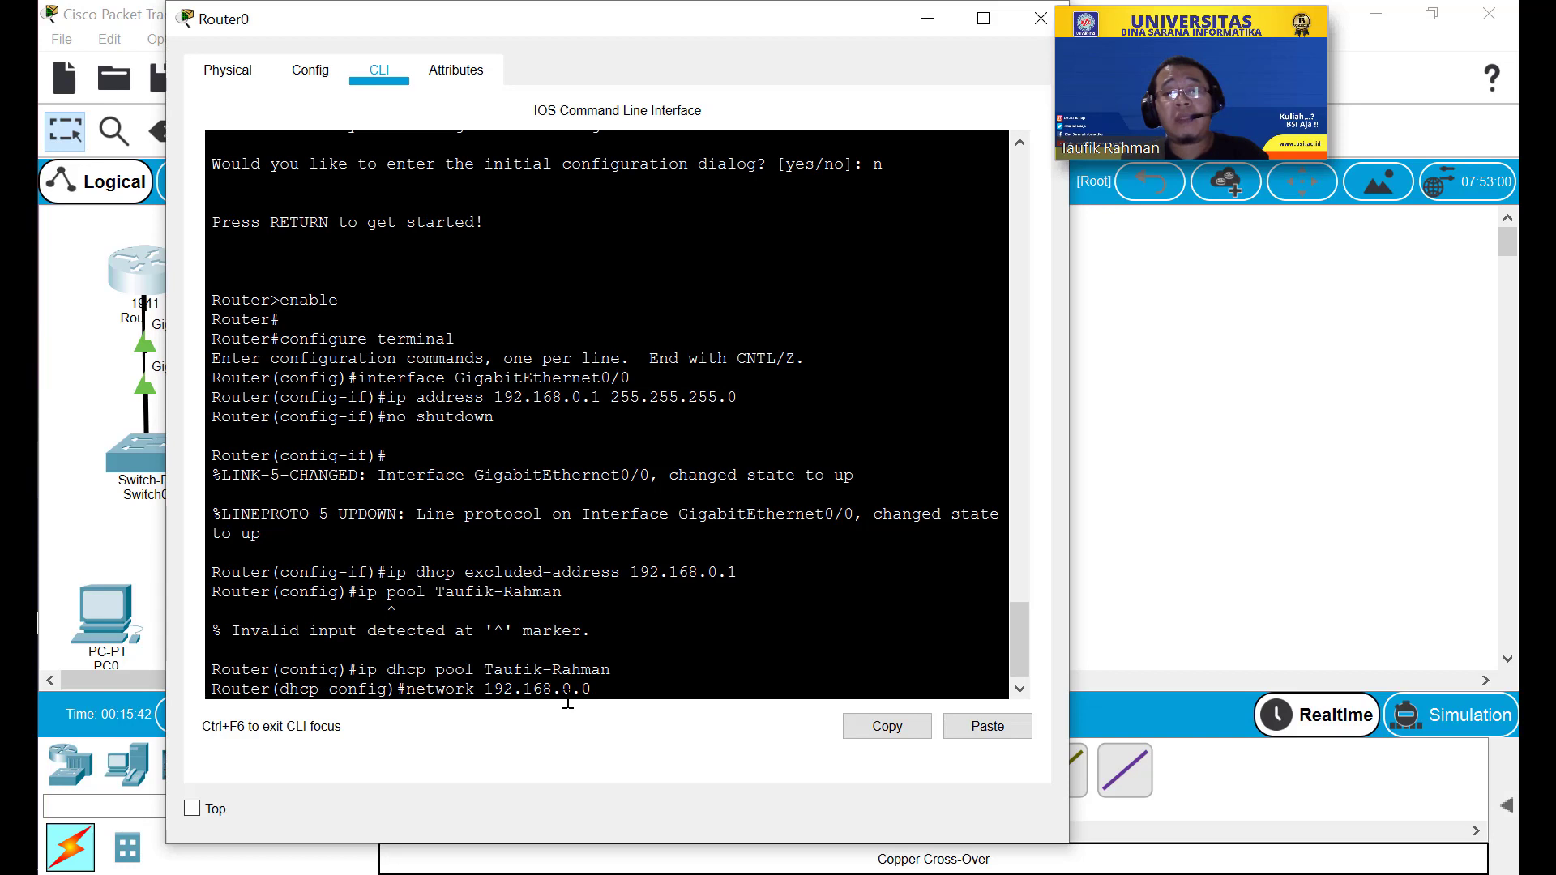
pyautogui.write(' 255')
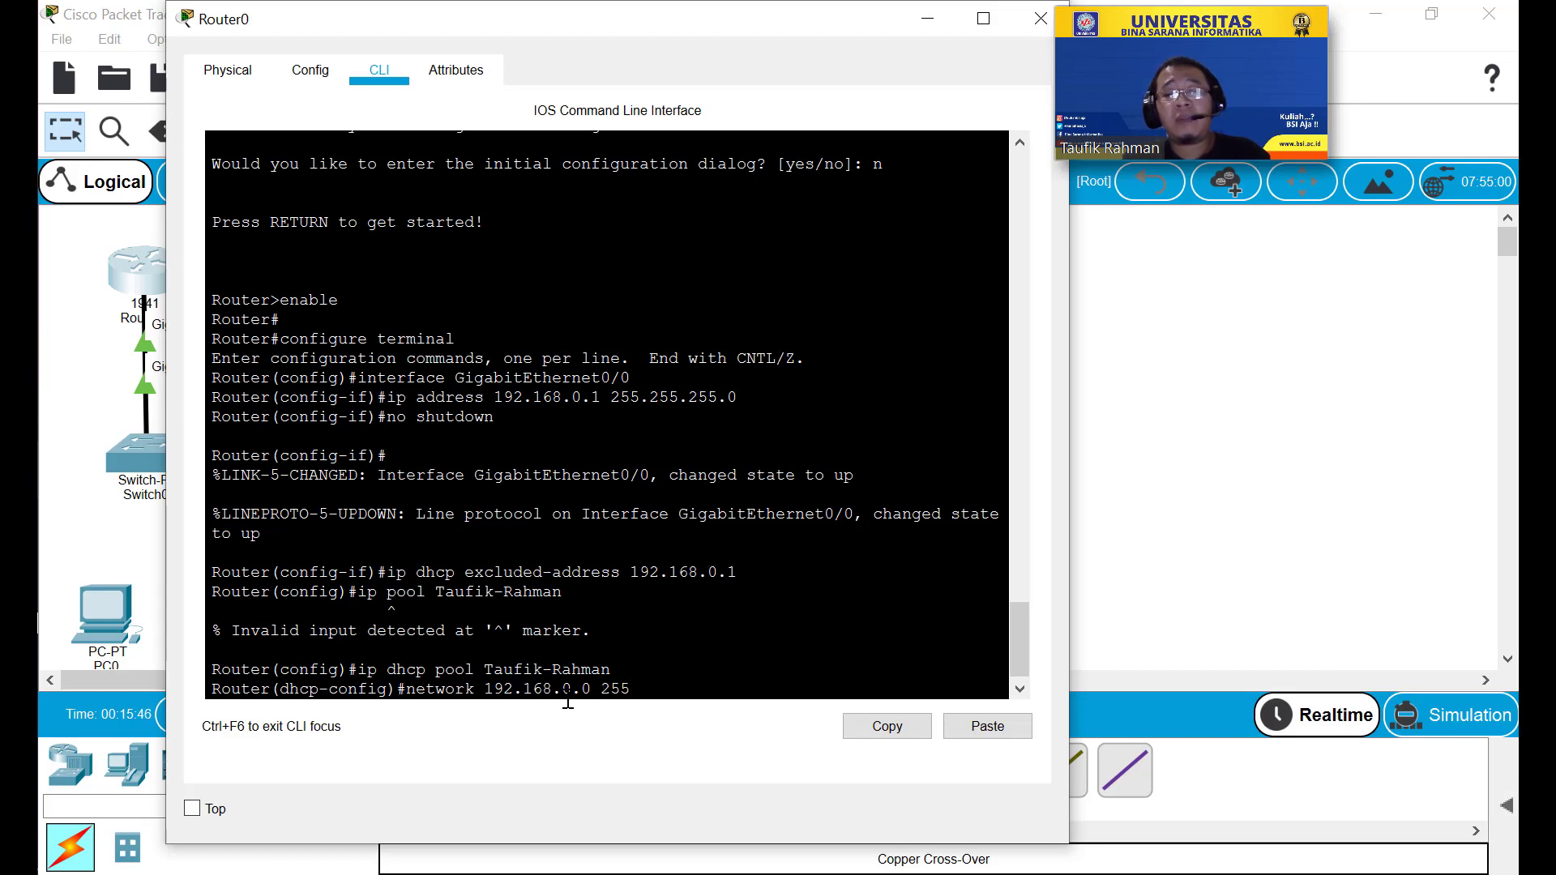
pyautogui.write('.255.255.0')
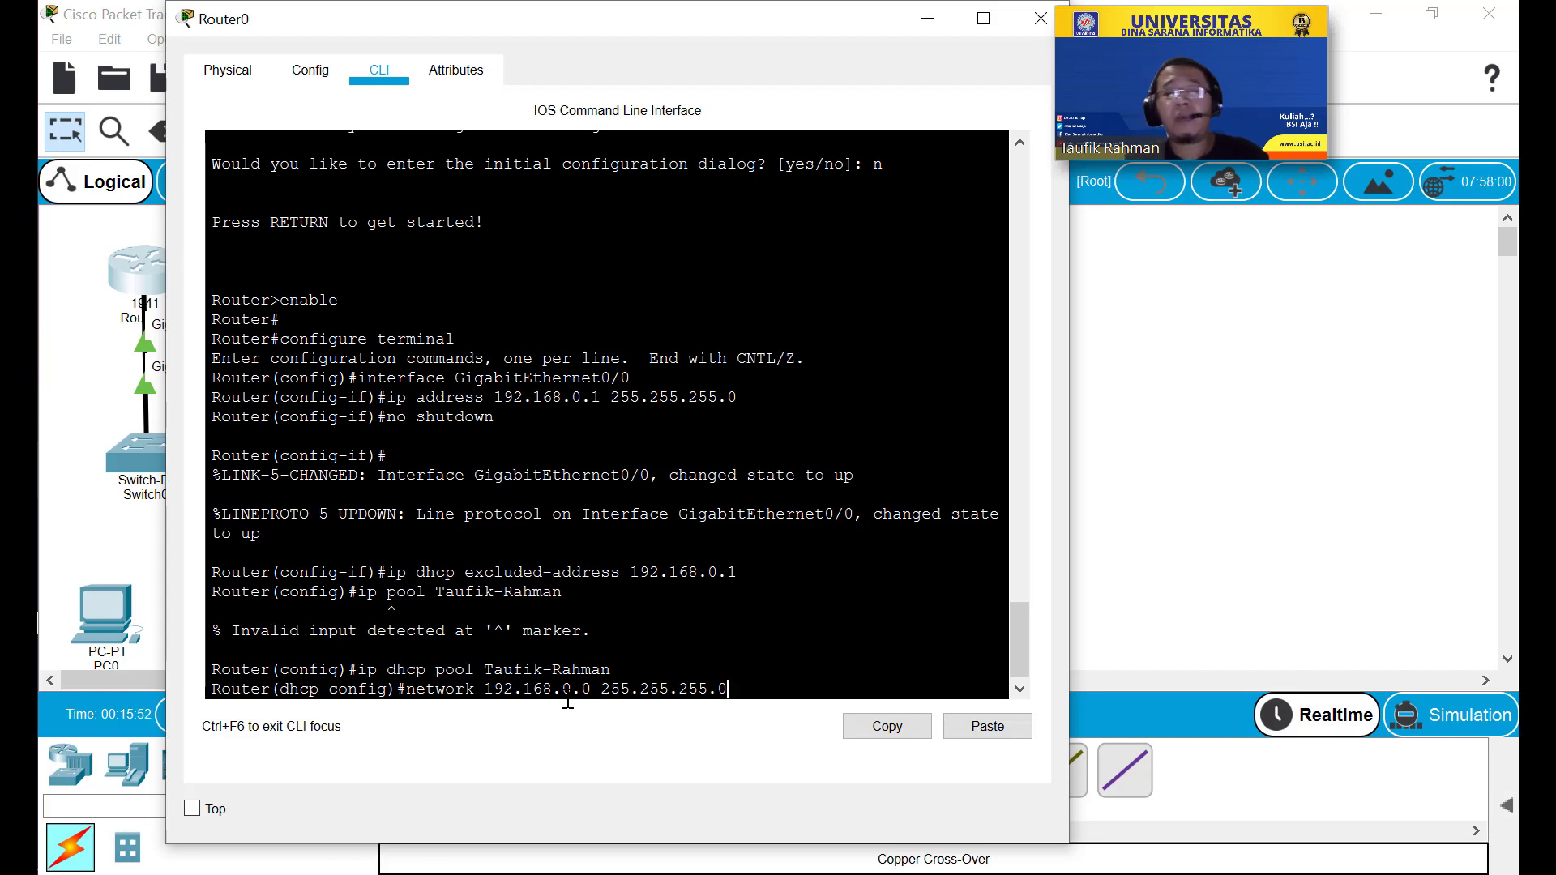
pyautogui.press('Return')
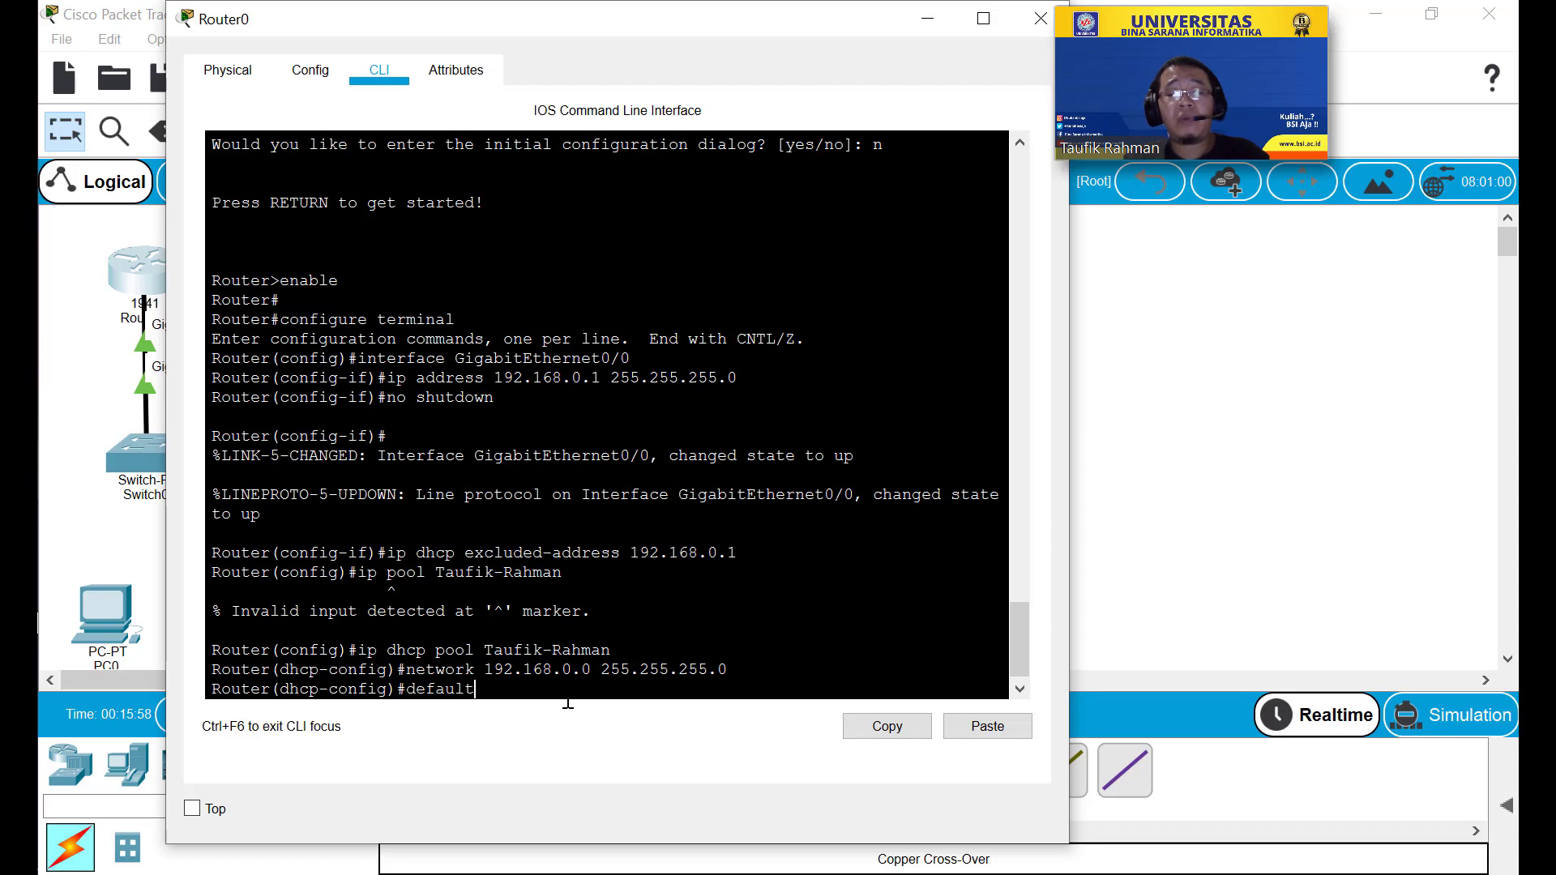
pyautogui.write('default-router 1')
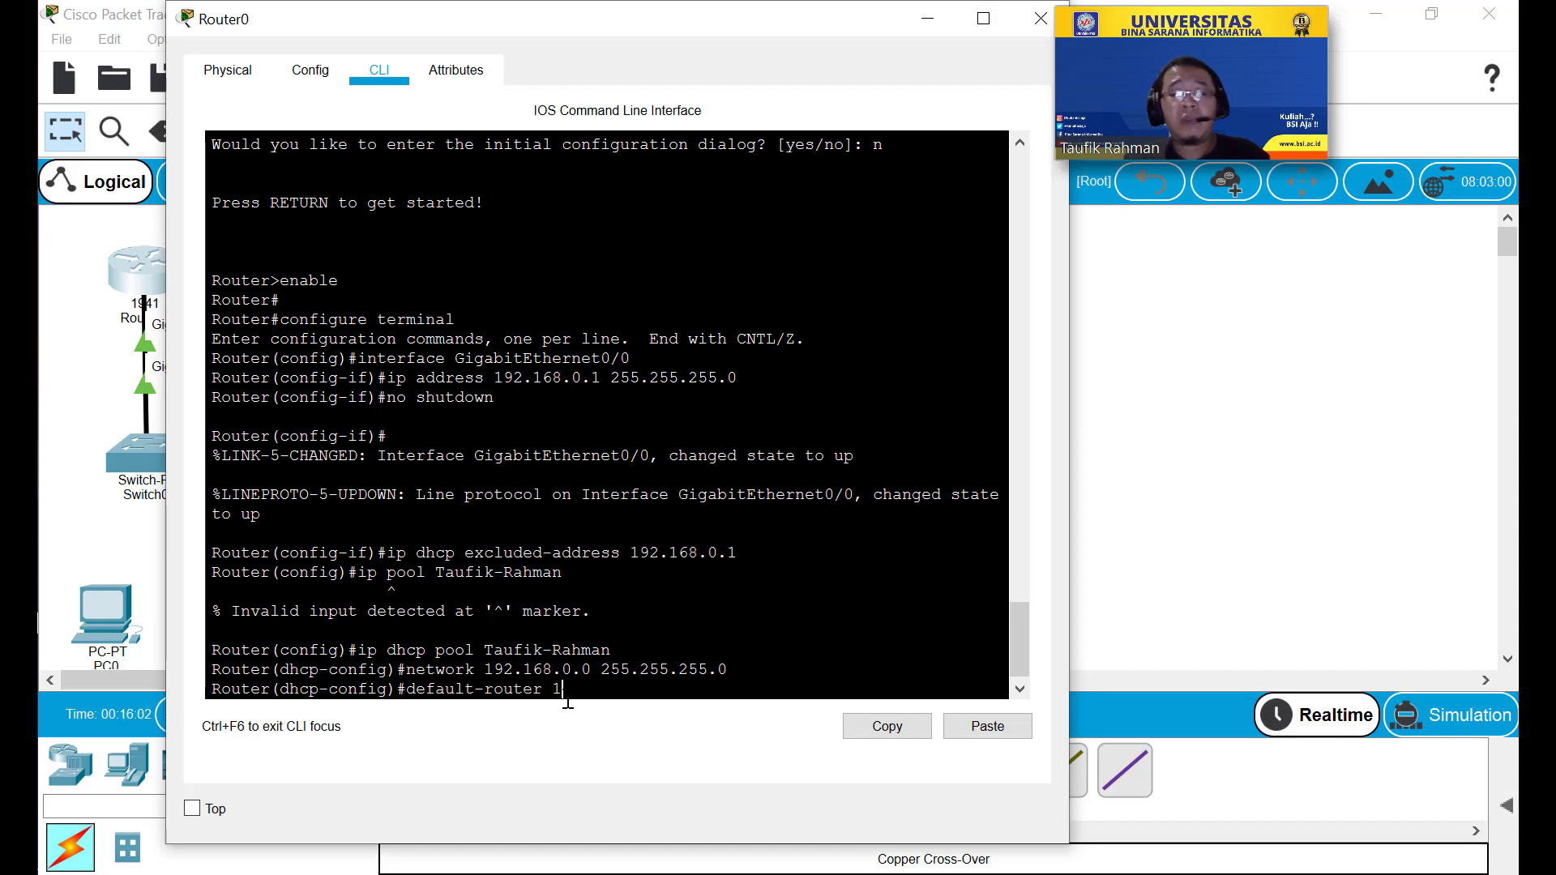
pyautogui.write('92.168.0.')
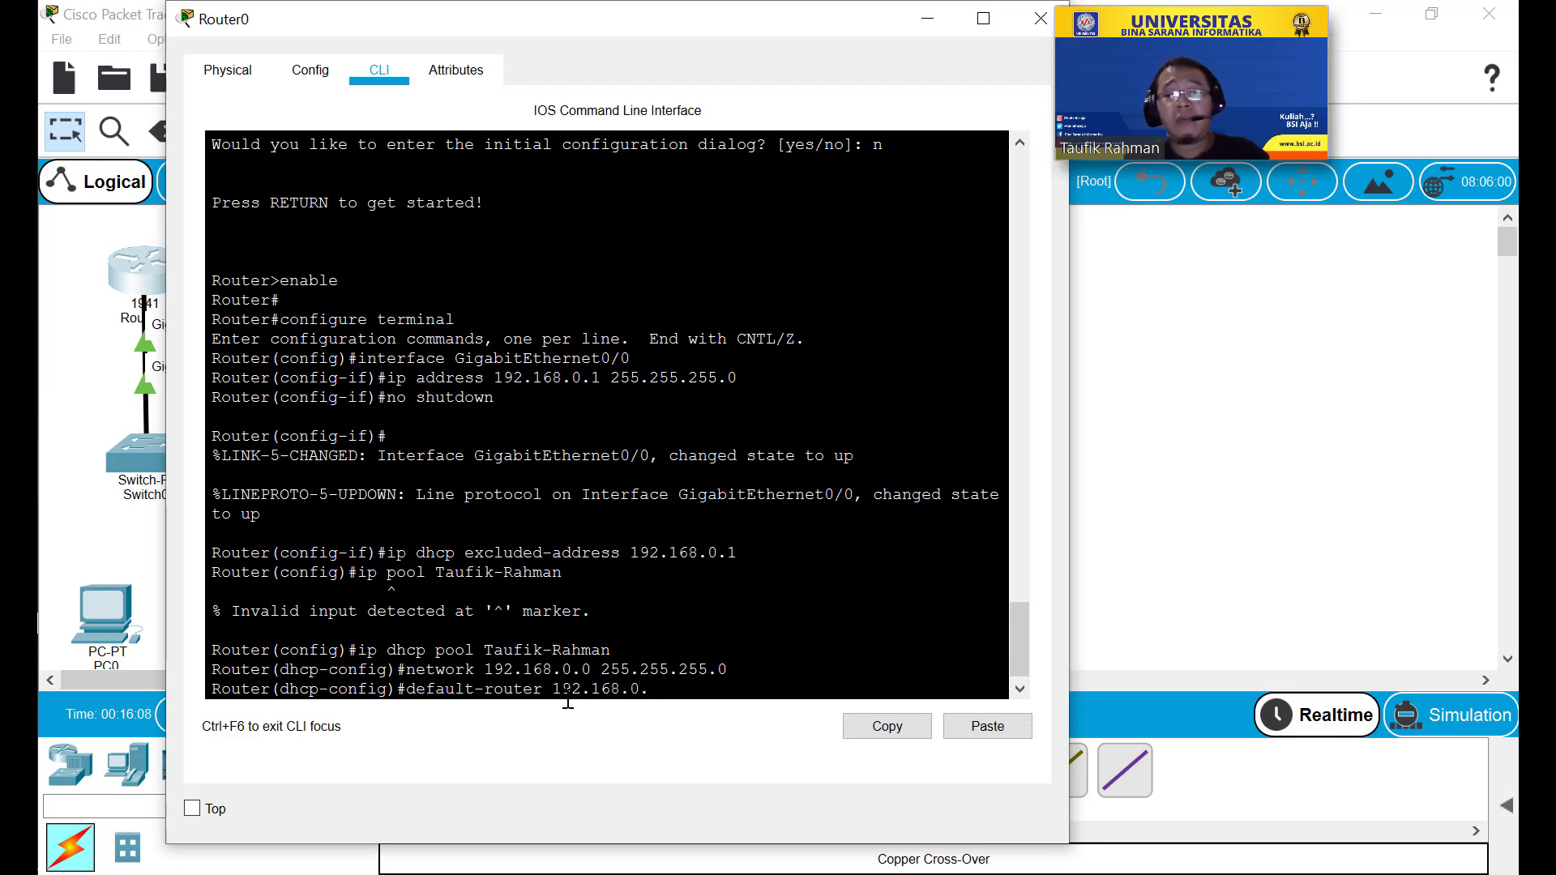
pyautogui.write('1')
pyautogui.press('Return')
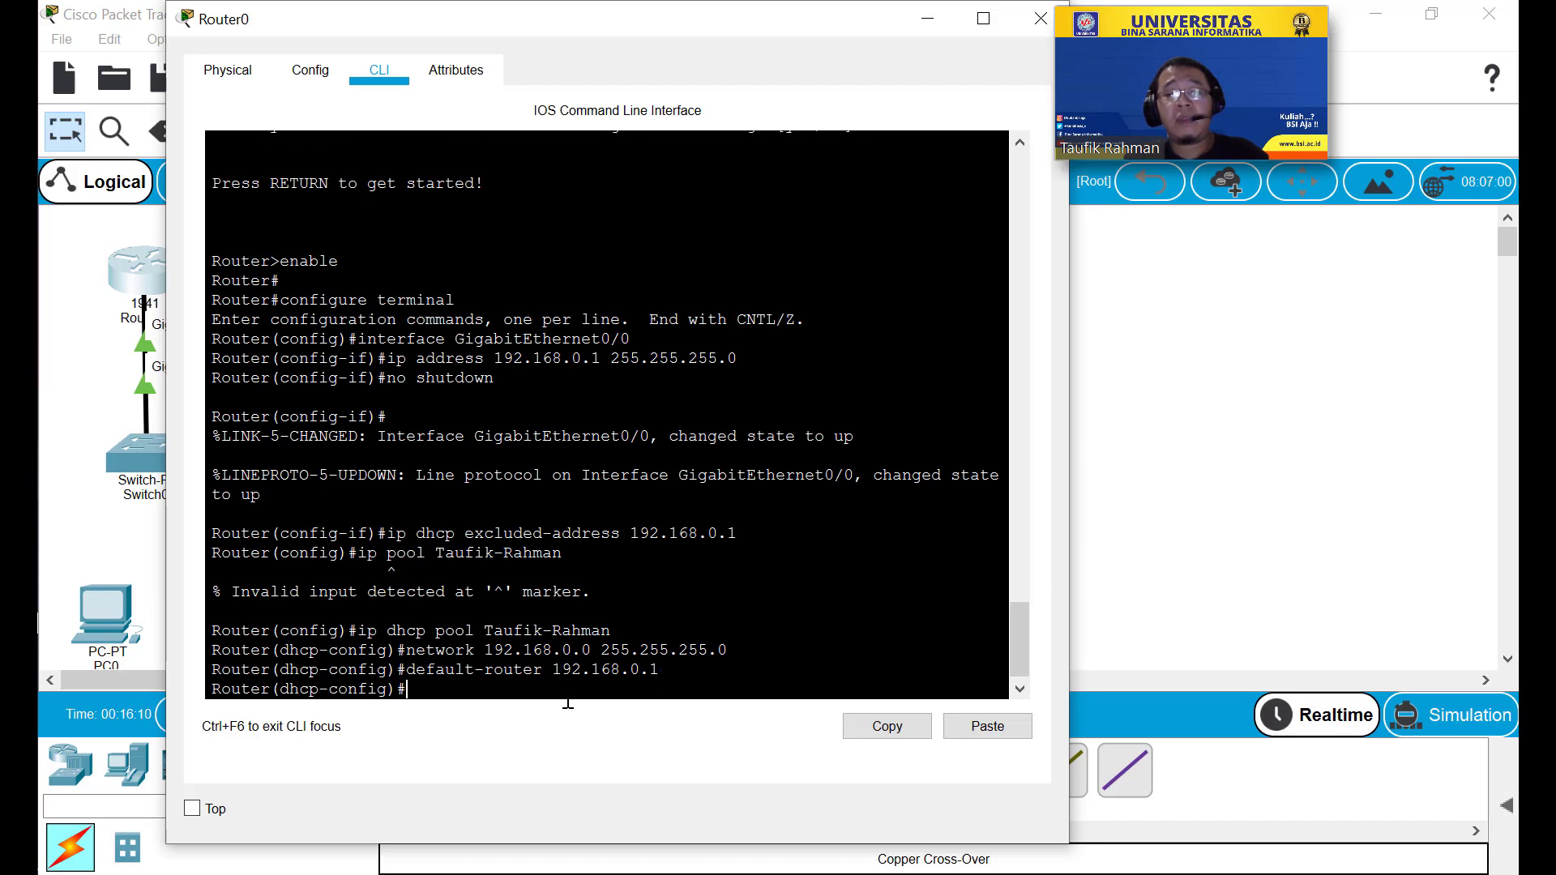
pyautogui.write('exit')
pyautogui.press('Return')
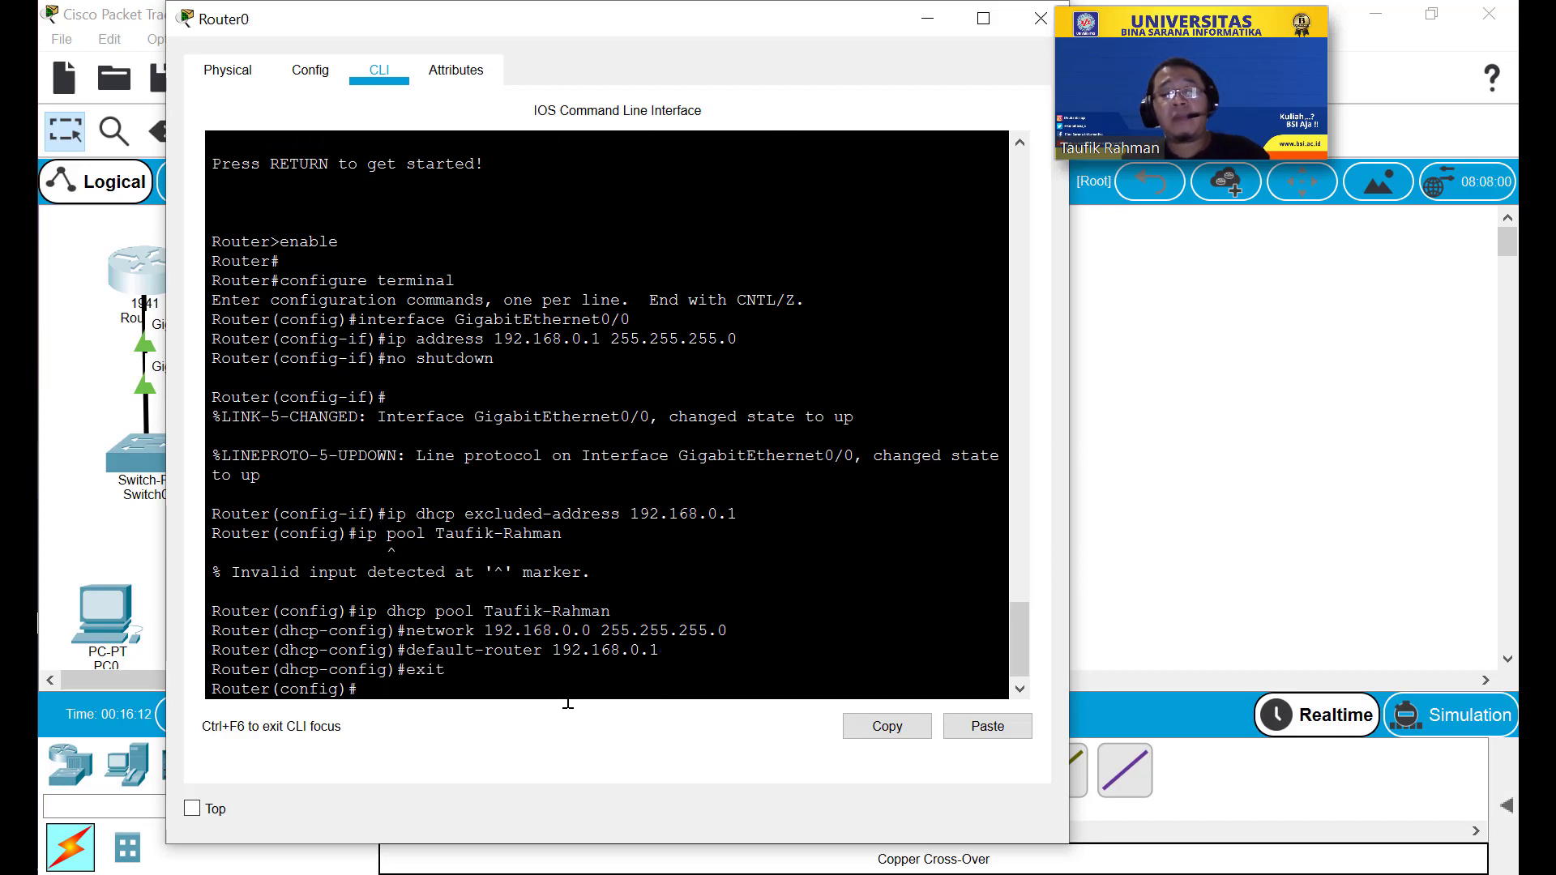
# Exit configuration mode, save with 'write', and minimize Router0's window.
pyautogui.write('exit')
pyautogui.press('Return')
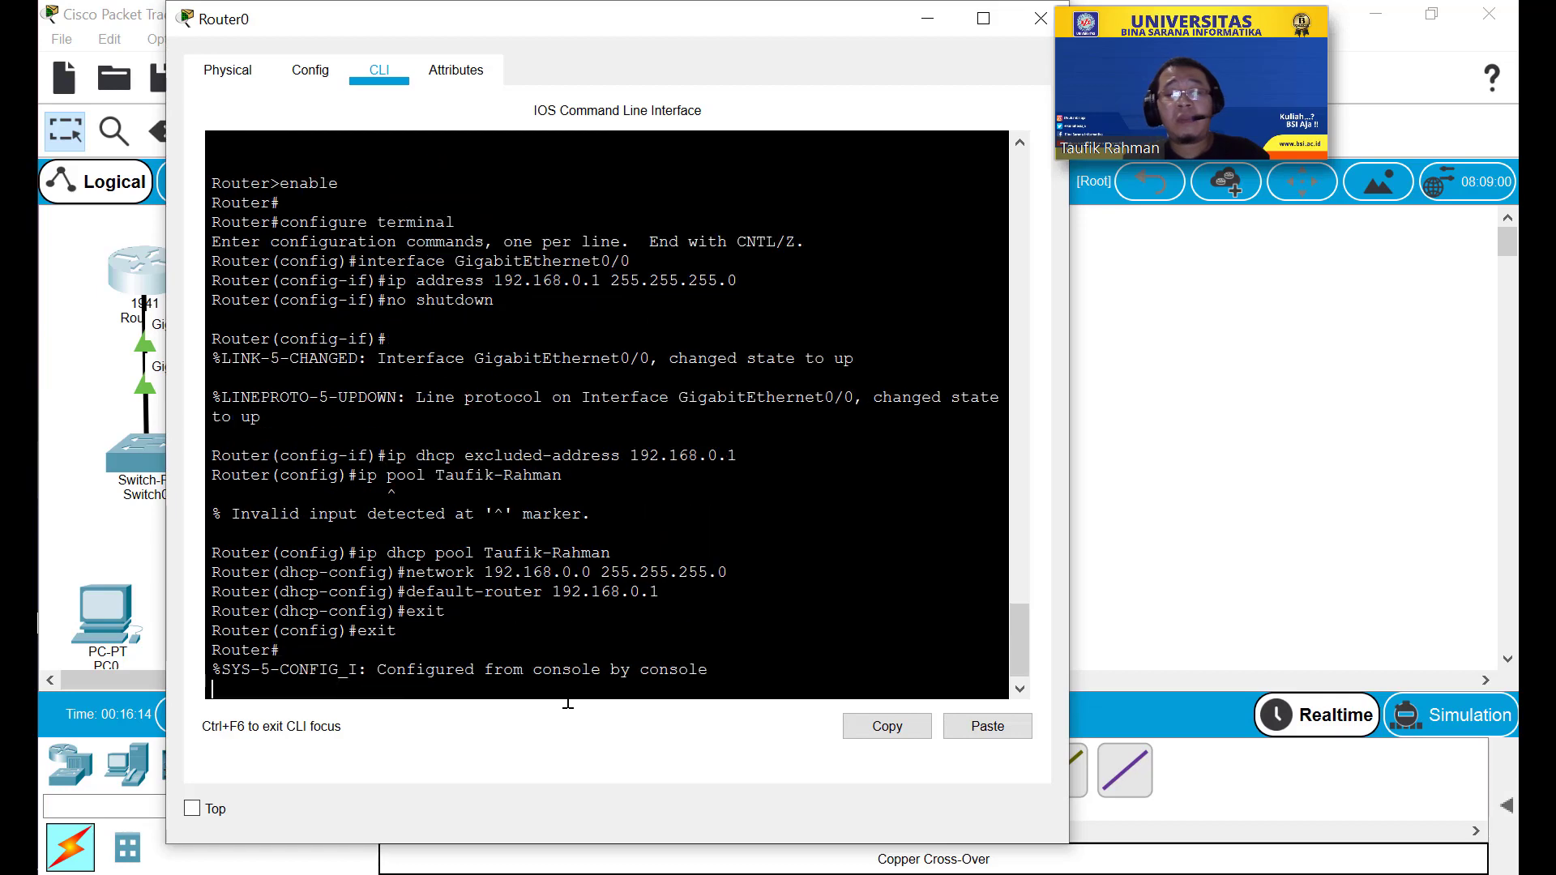
pyautogui.press('Return')
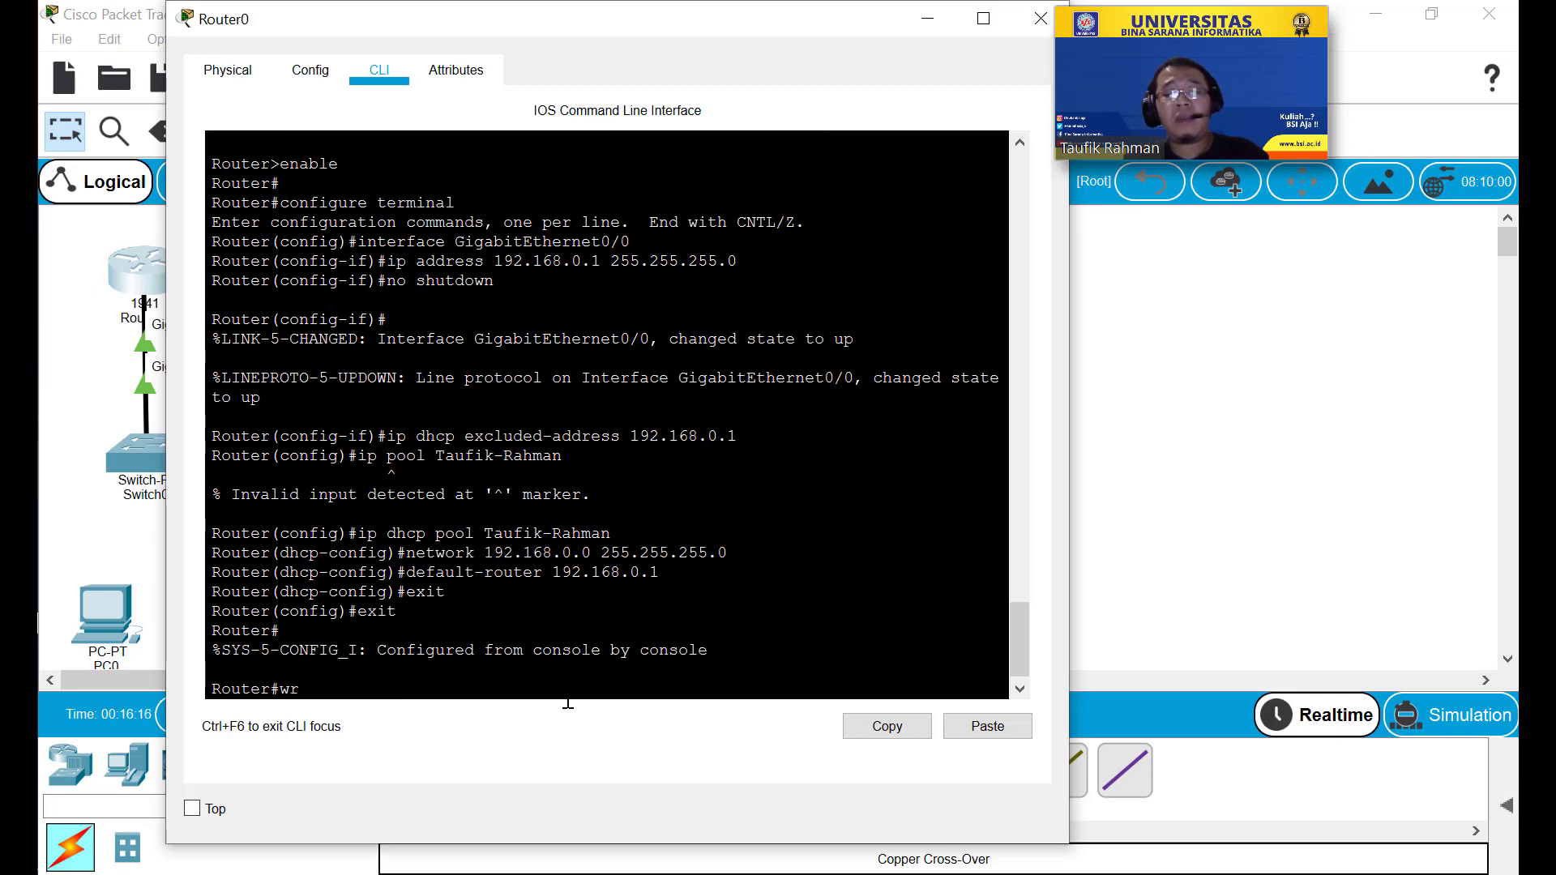
pyautogui.write('write')
pyautogui.press('Return')
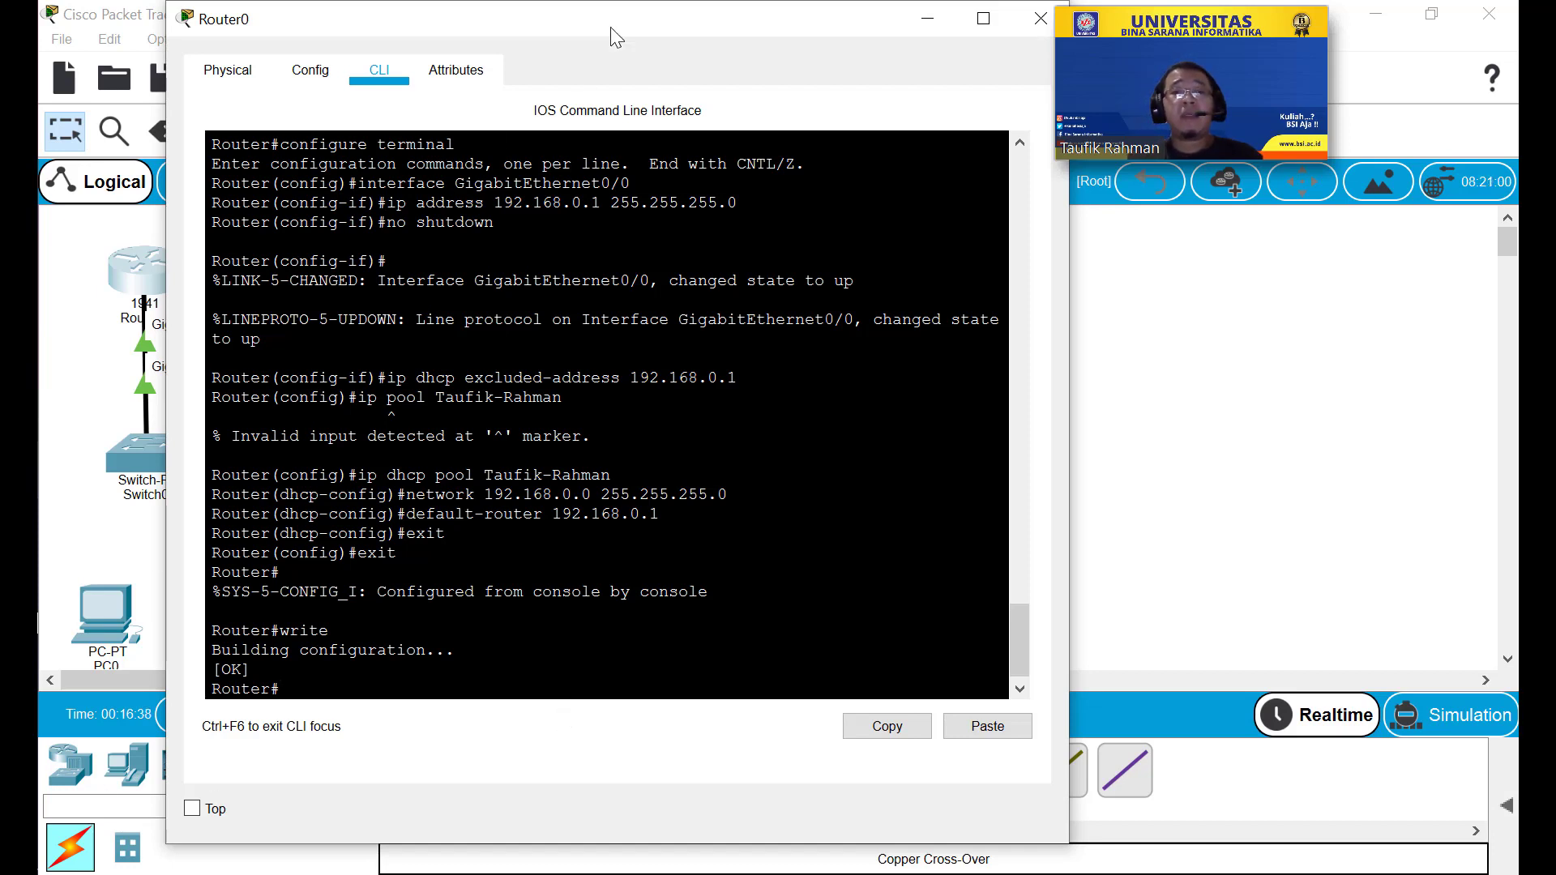
pyautogui.moveTo(624, 20); pyautogui.dragTo(576, 55)
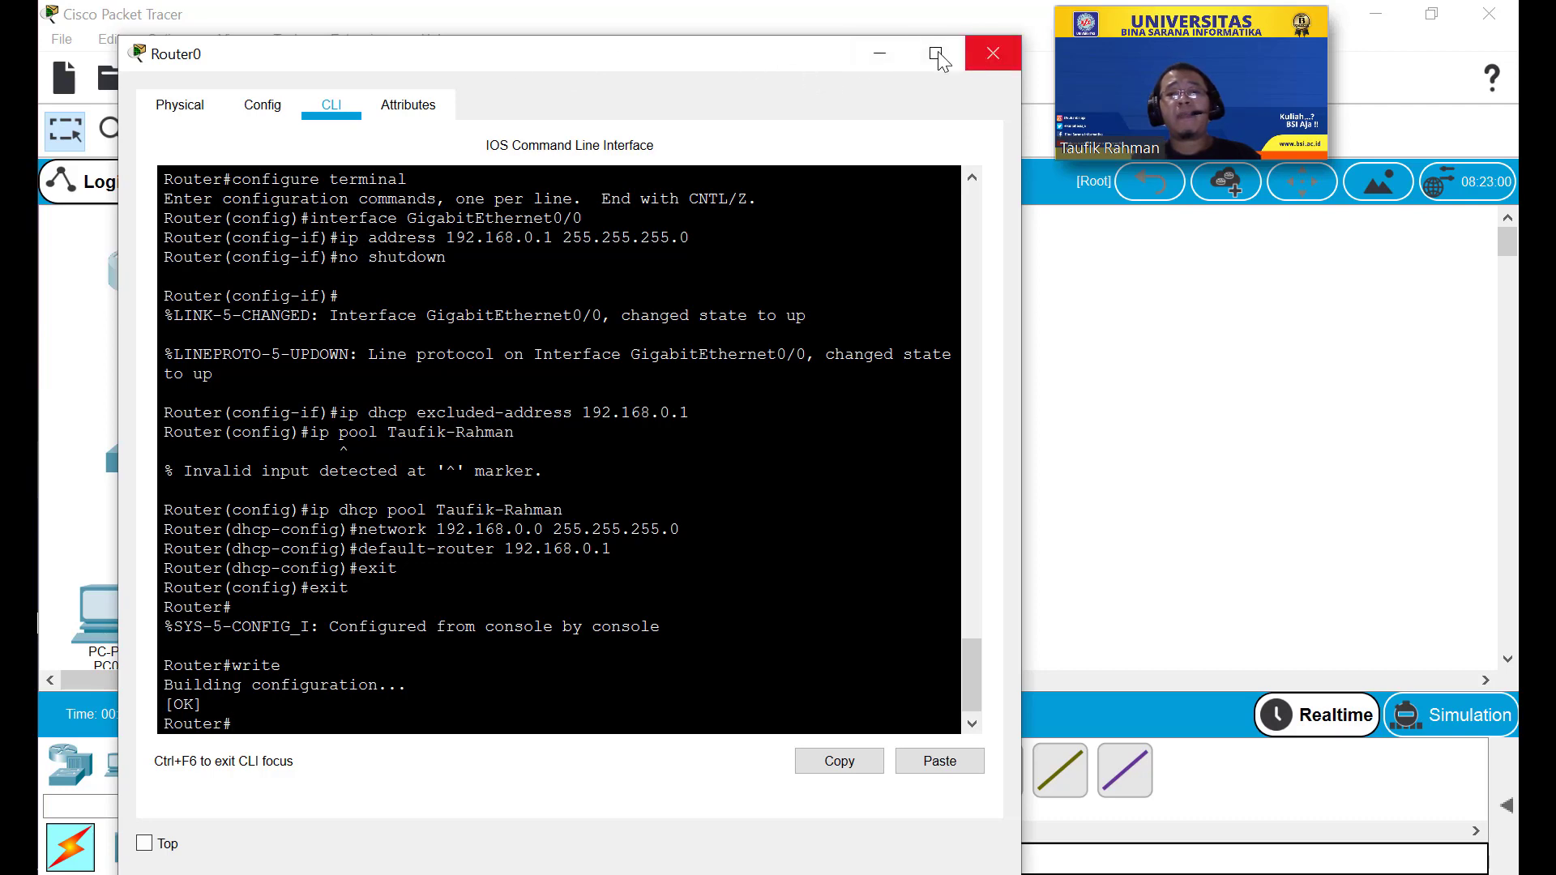
pyautogui.click(880, 52)
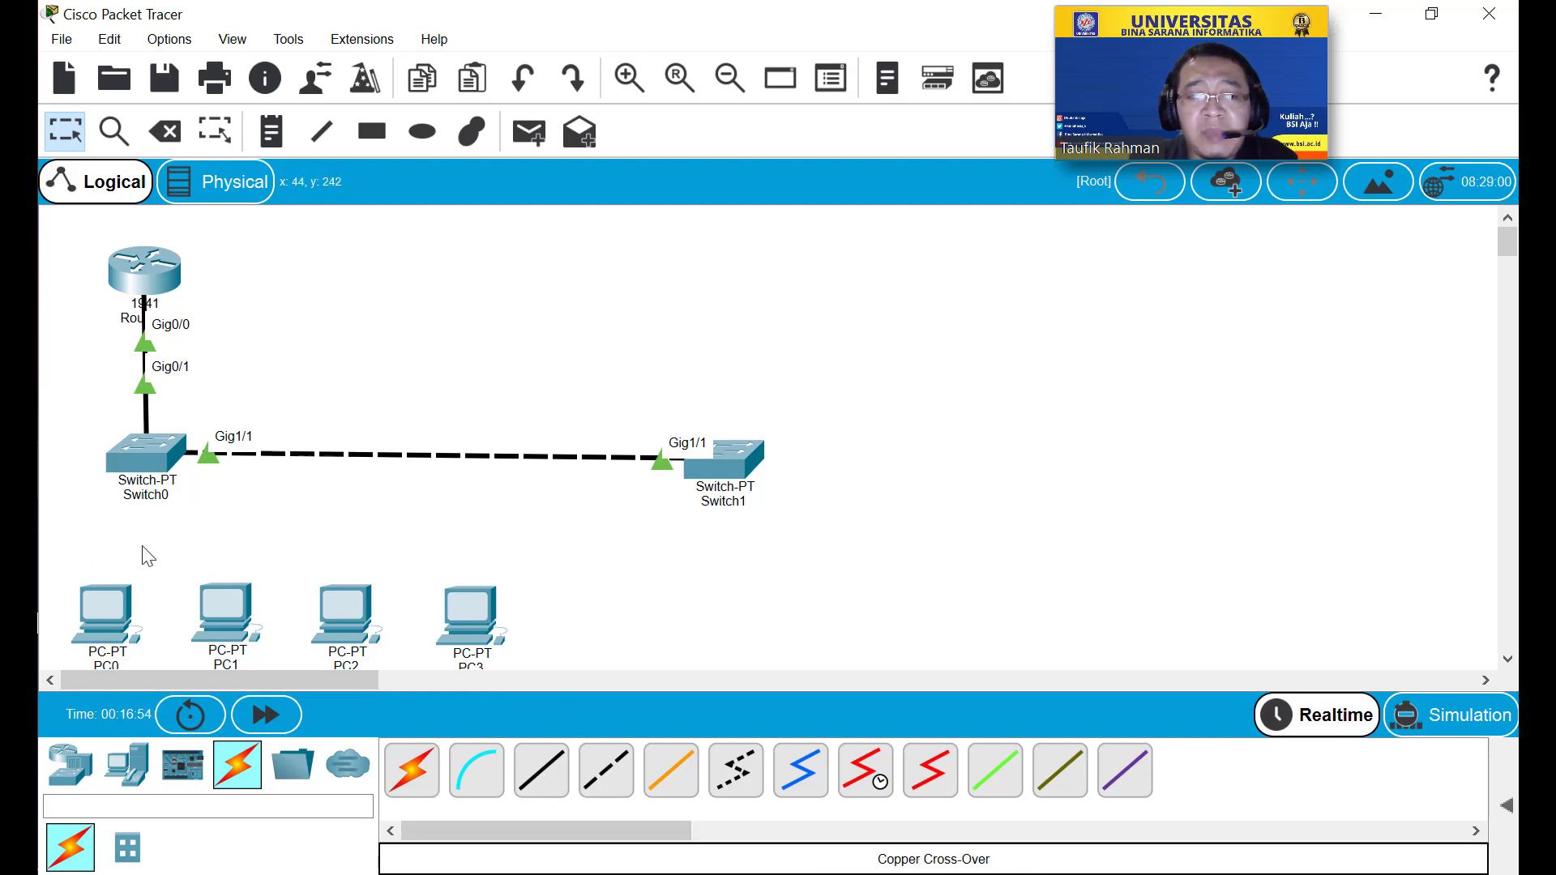
# Cable Switch0 Fa5/1 to PC0 Fa0 and Fa6/1 to PC1 Fa0 with copper straight-through.
pyautogui.click(523, 776)
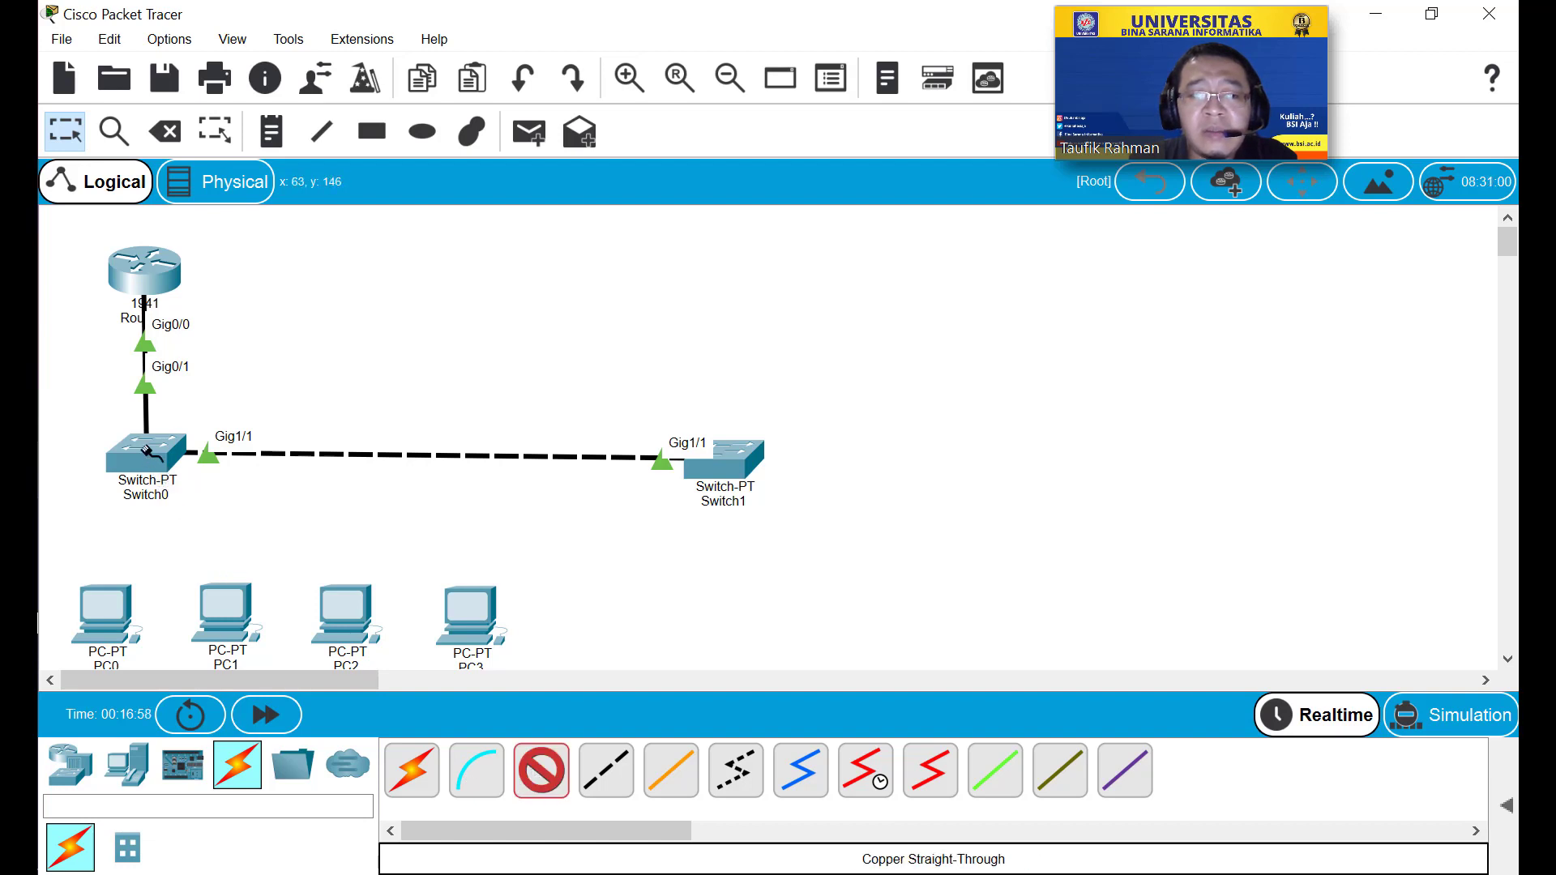
pyautogui.click(145, 452)
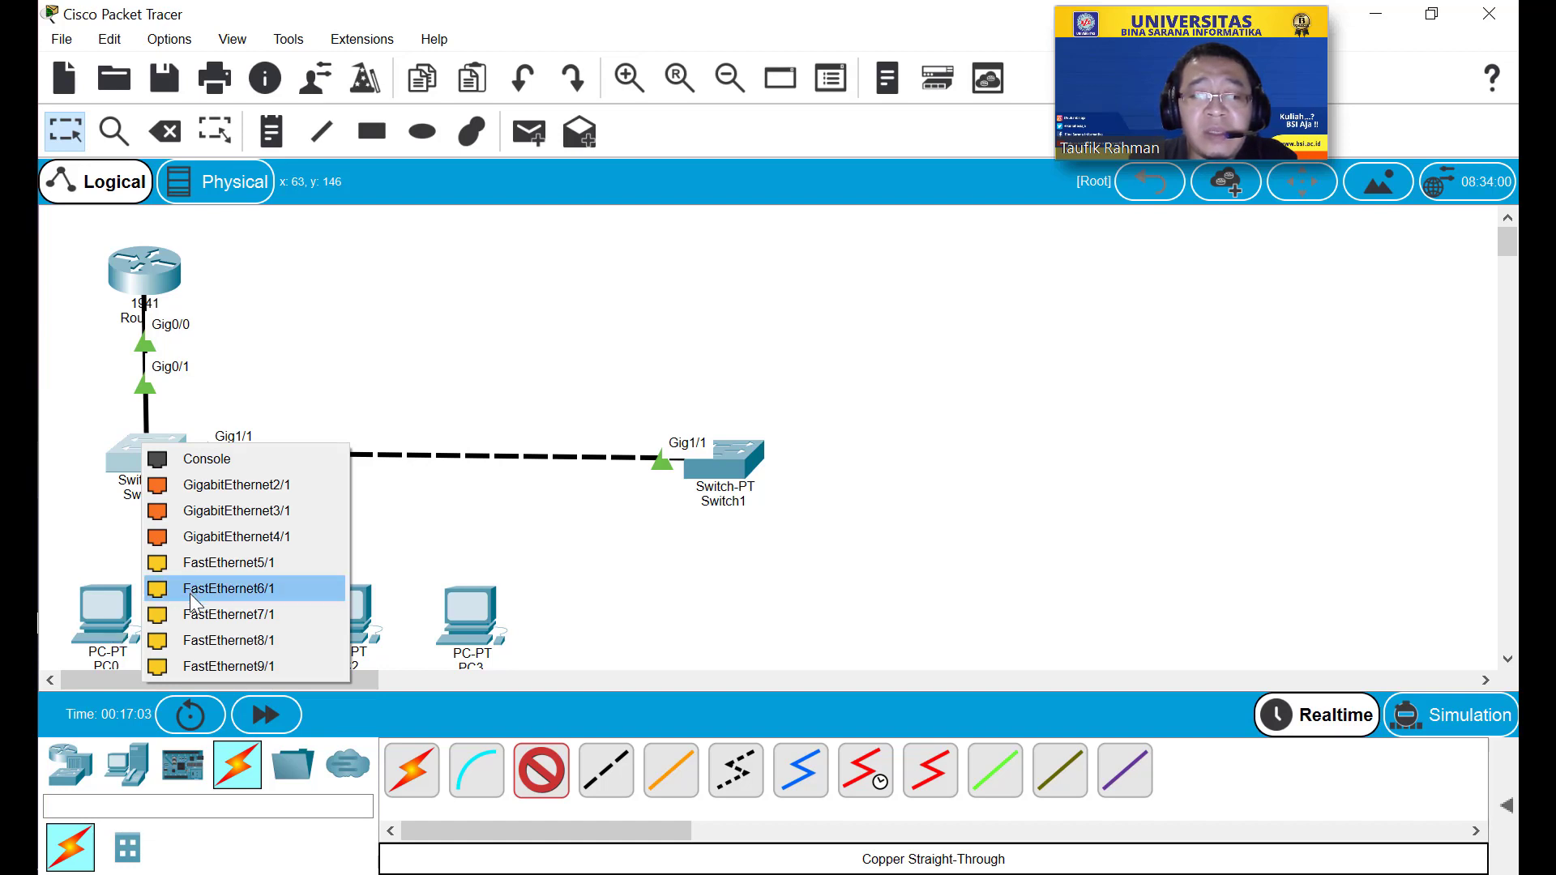
pyautogui.click(191, 566)
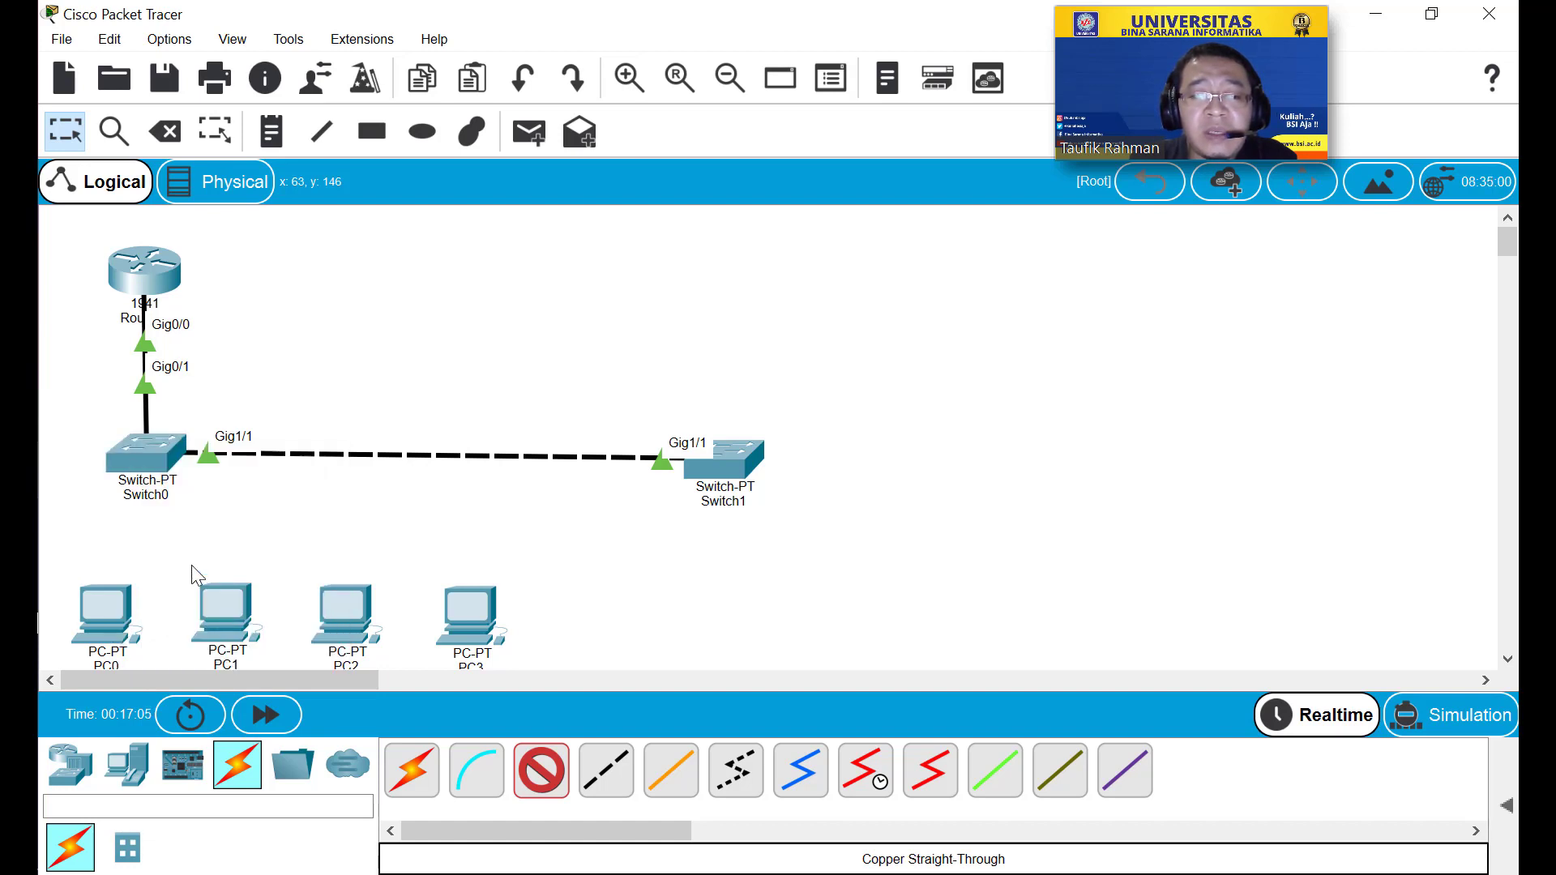
pyautogui.click(113, 616)
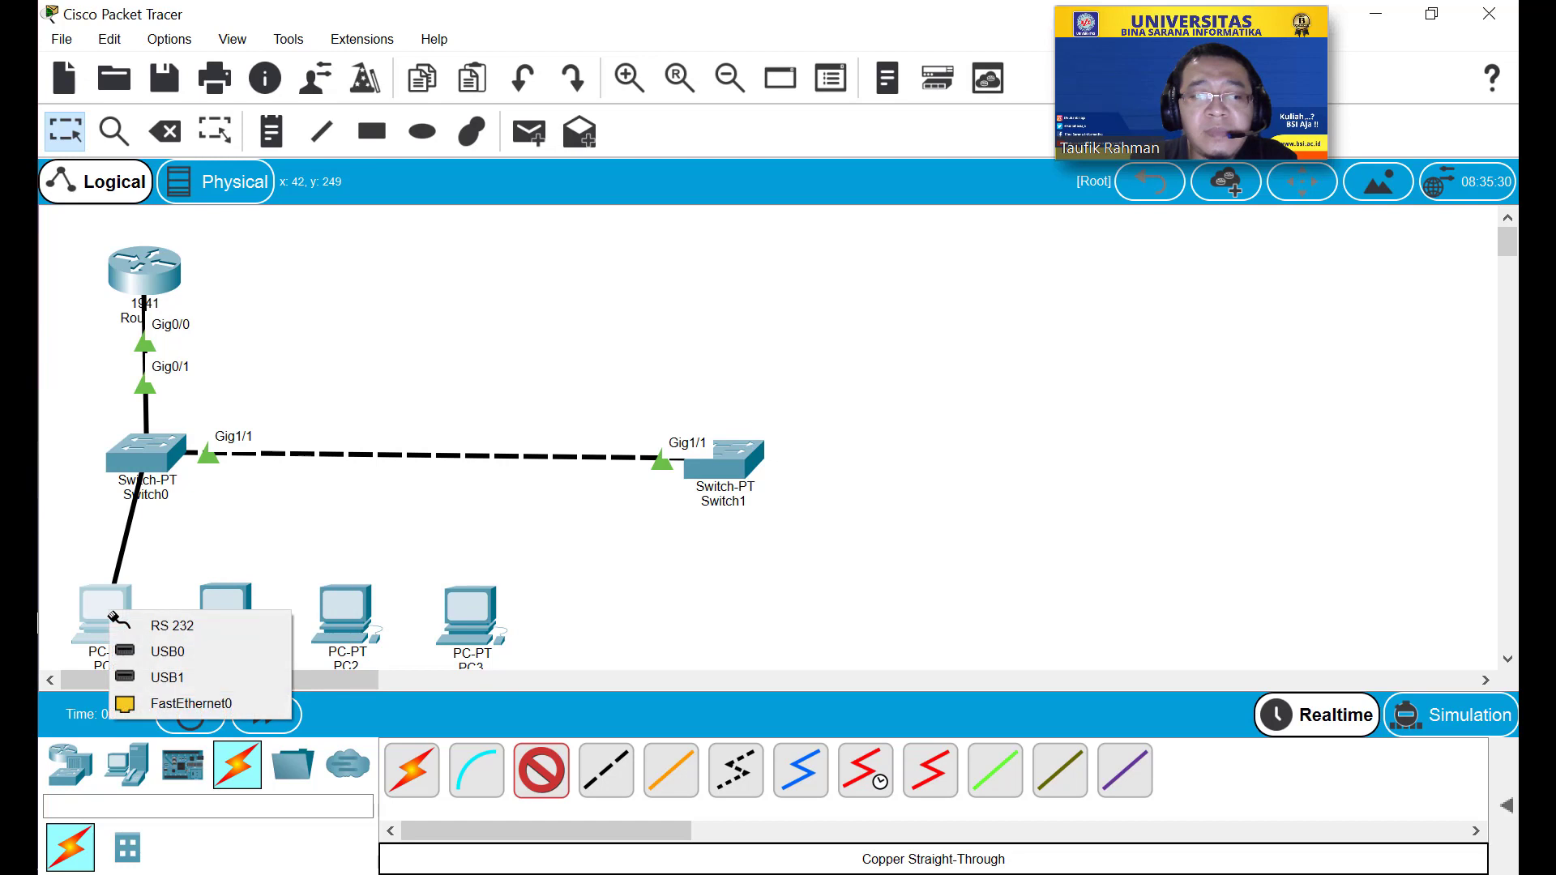
pyautogui.click(160, 706)
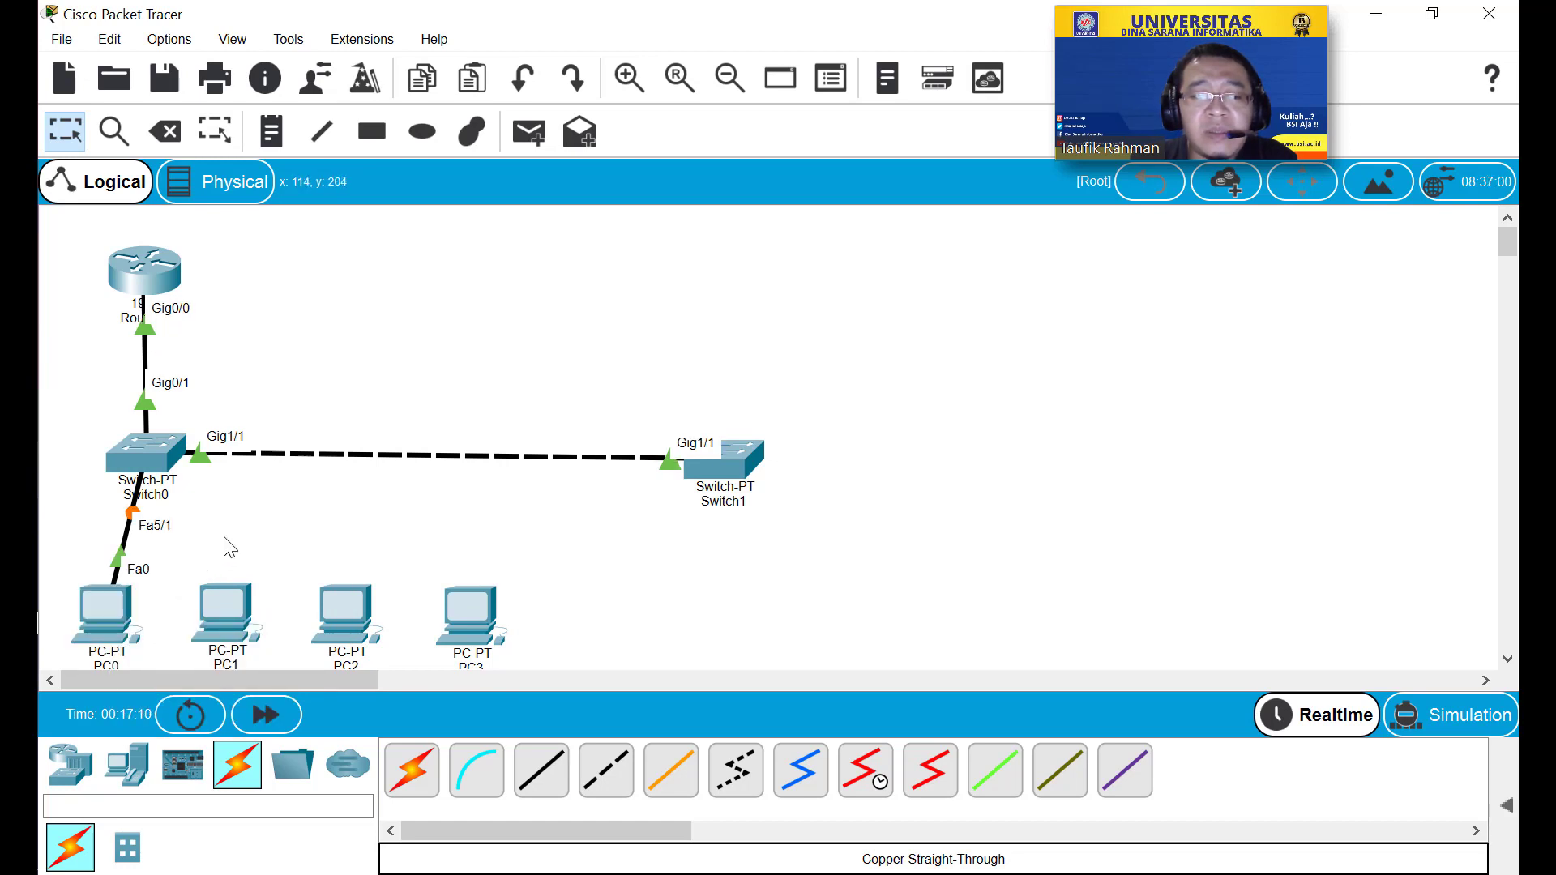
pyautogui.click(543, 774)
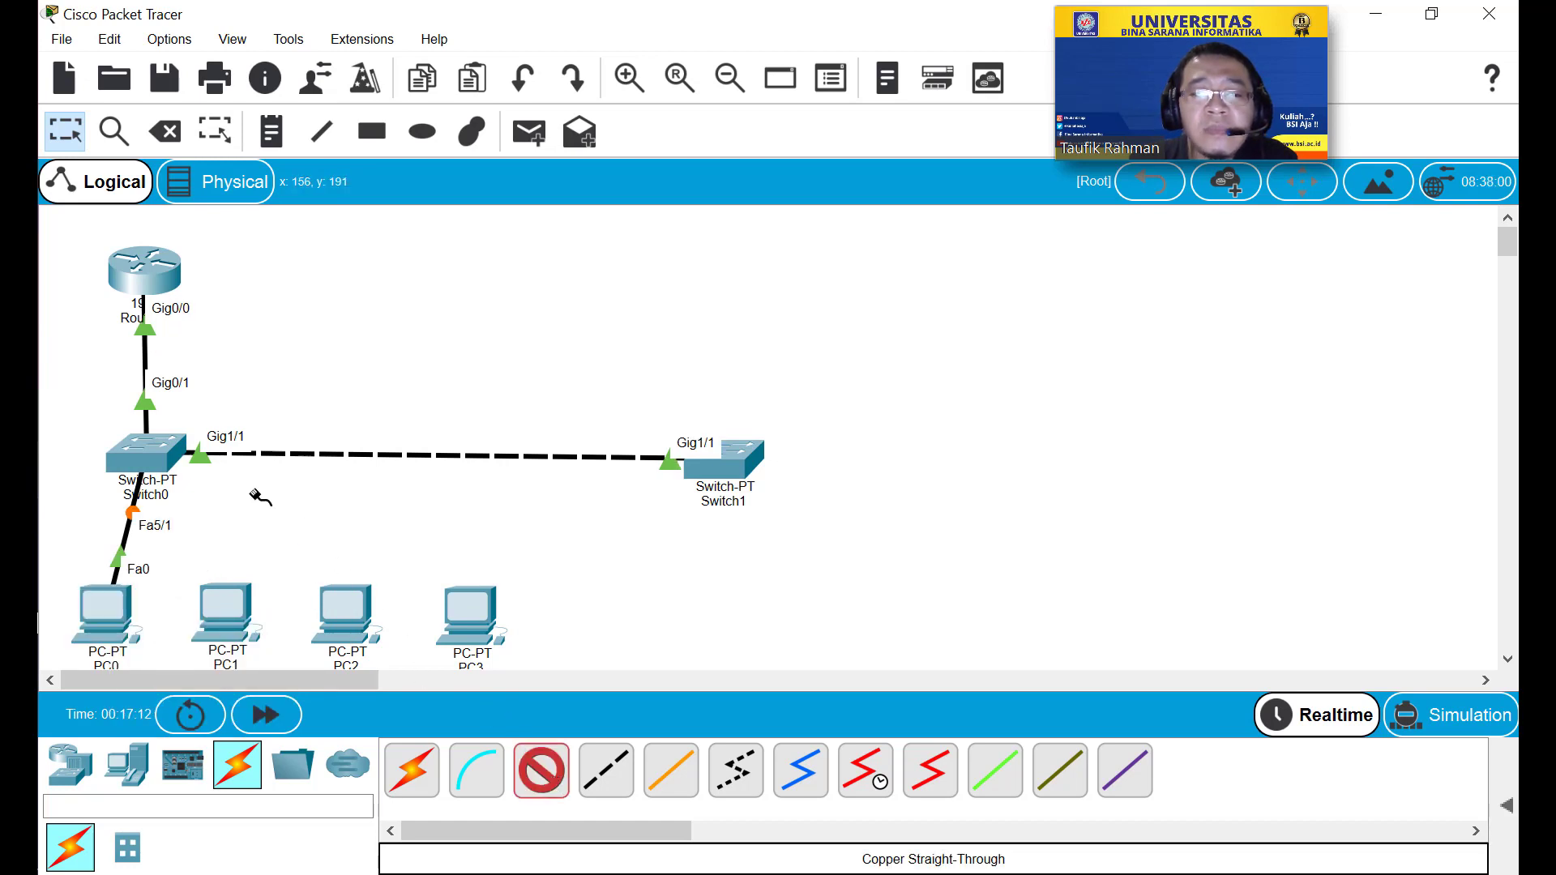
pyautogui.click(164, 460)
pyautogui.click(247, 576)
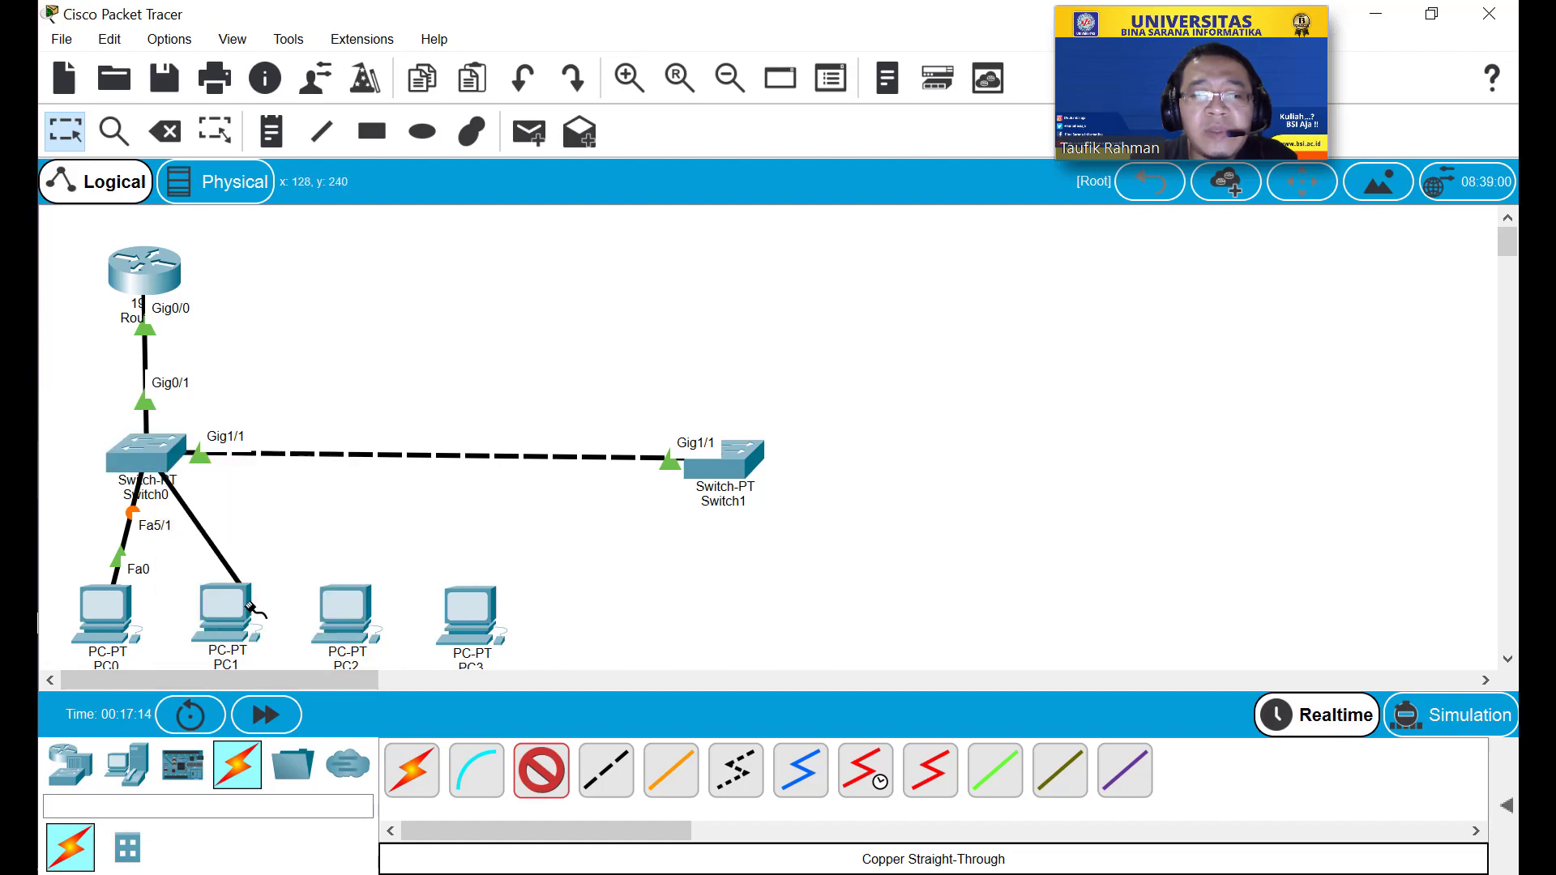
pyautogui.click(239, 620)
pyautogui.click(308, 705)
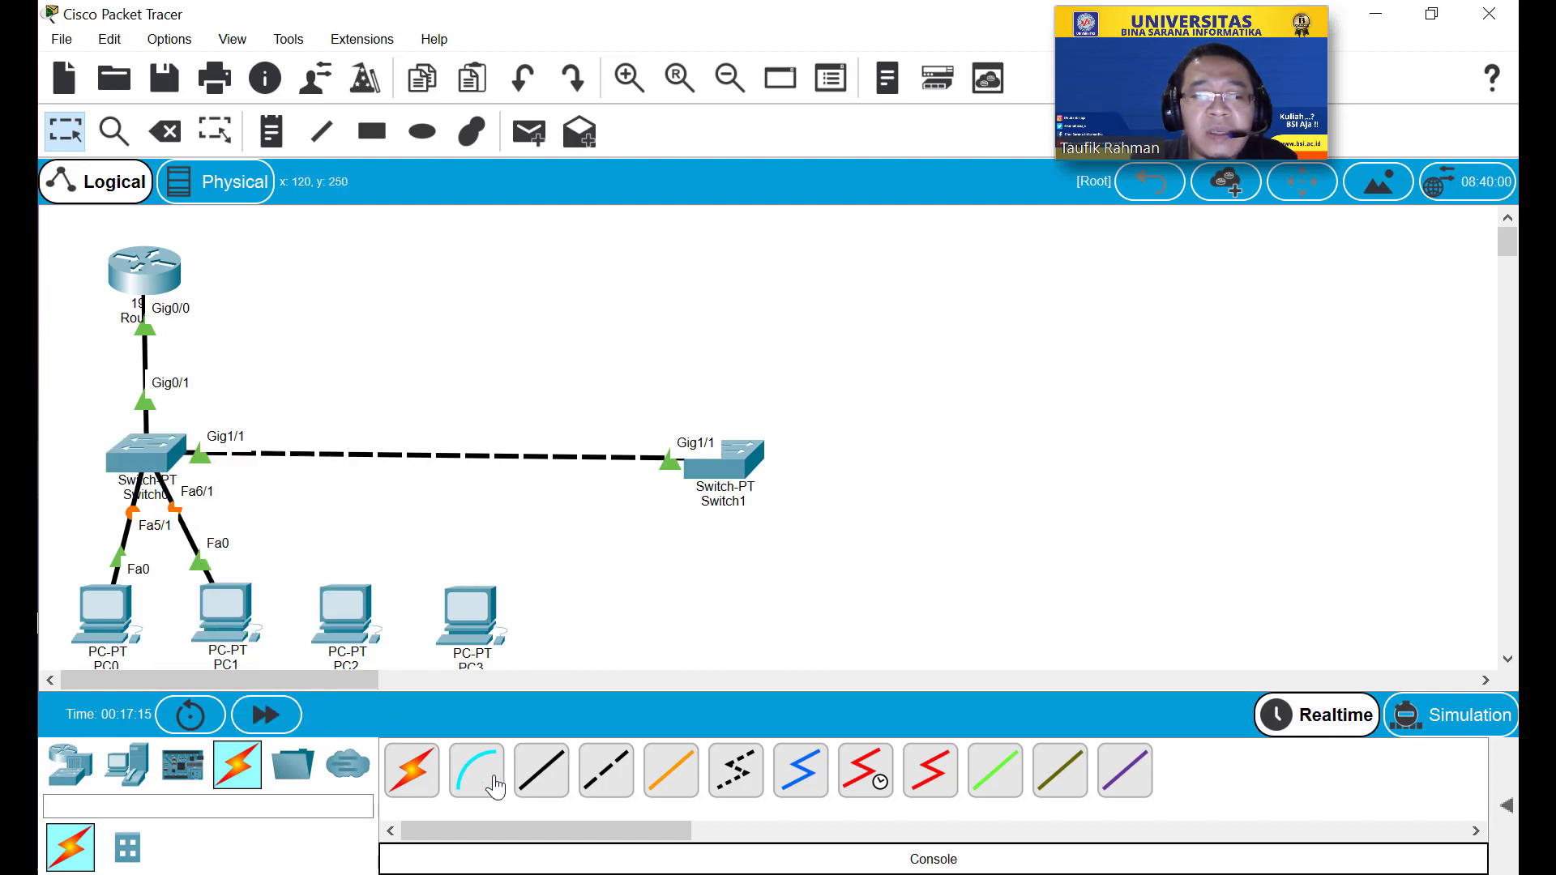
# Cable Switch0 Fa7/1 to PC2 Fa0 and Fa8/1 to PC3 Fa0, then open PC0.
pyautogui.click(532, 774)
pyautogui.click(148, 452)
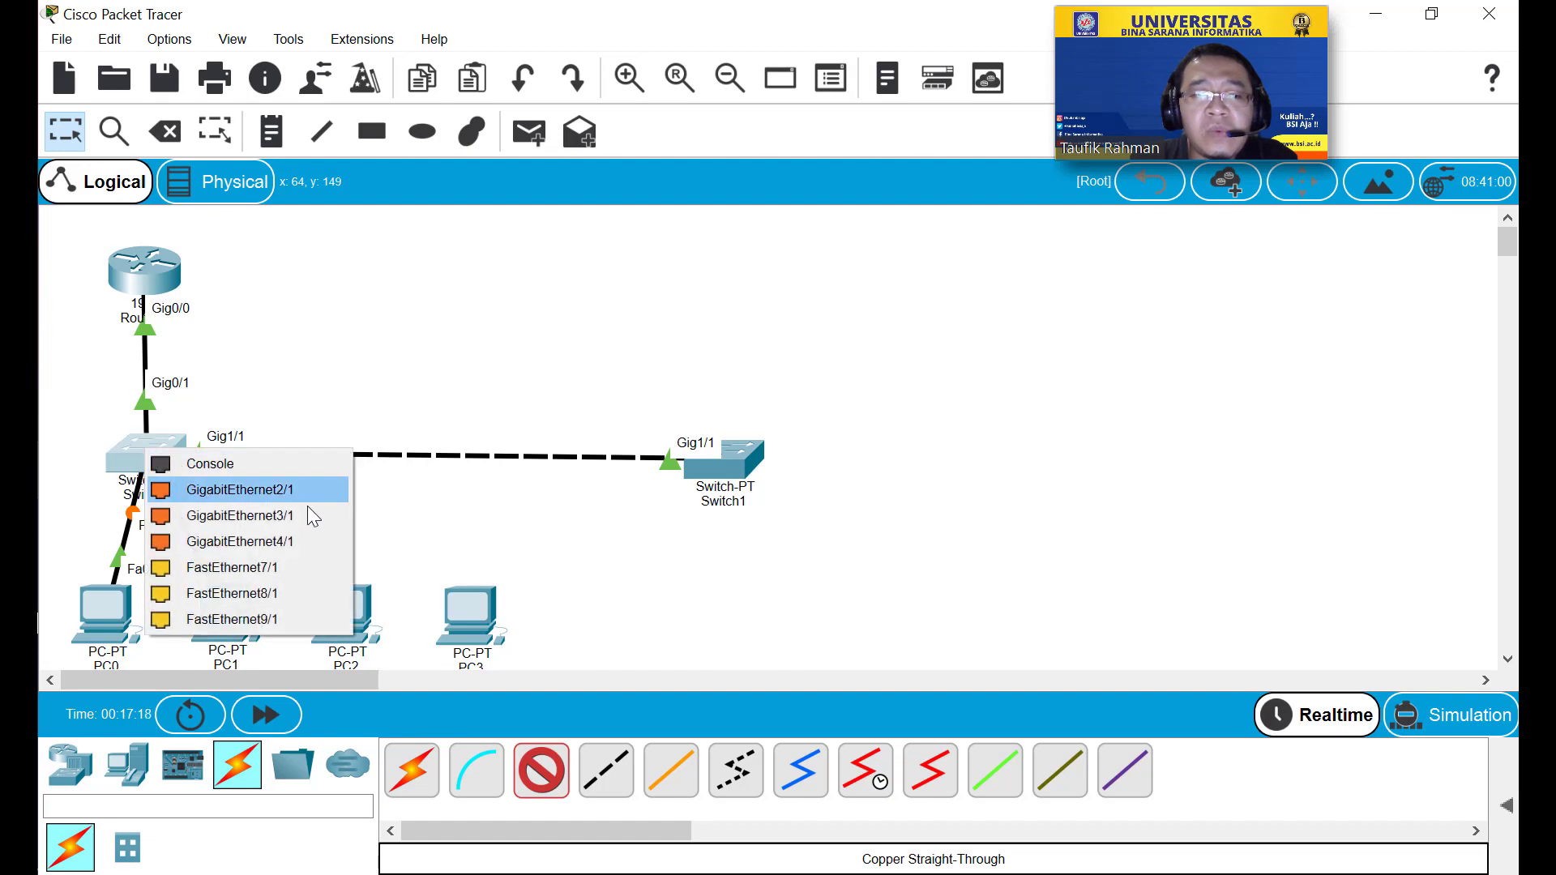
pyautogui.click(298, 568)
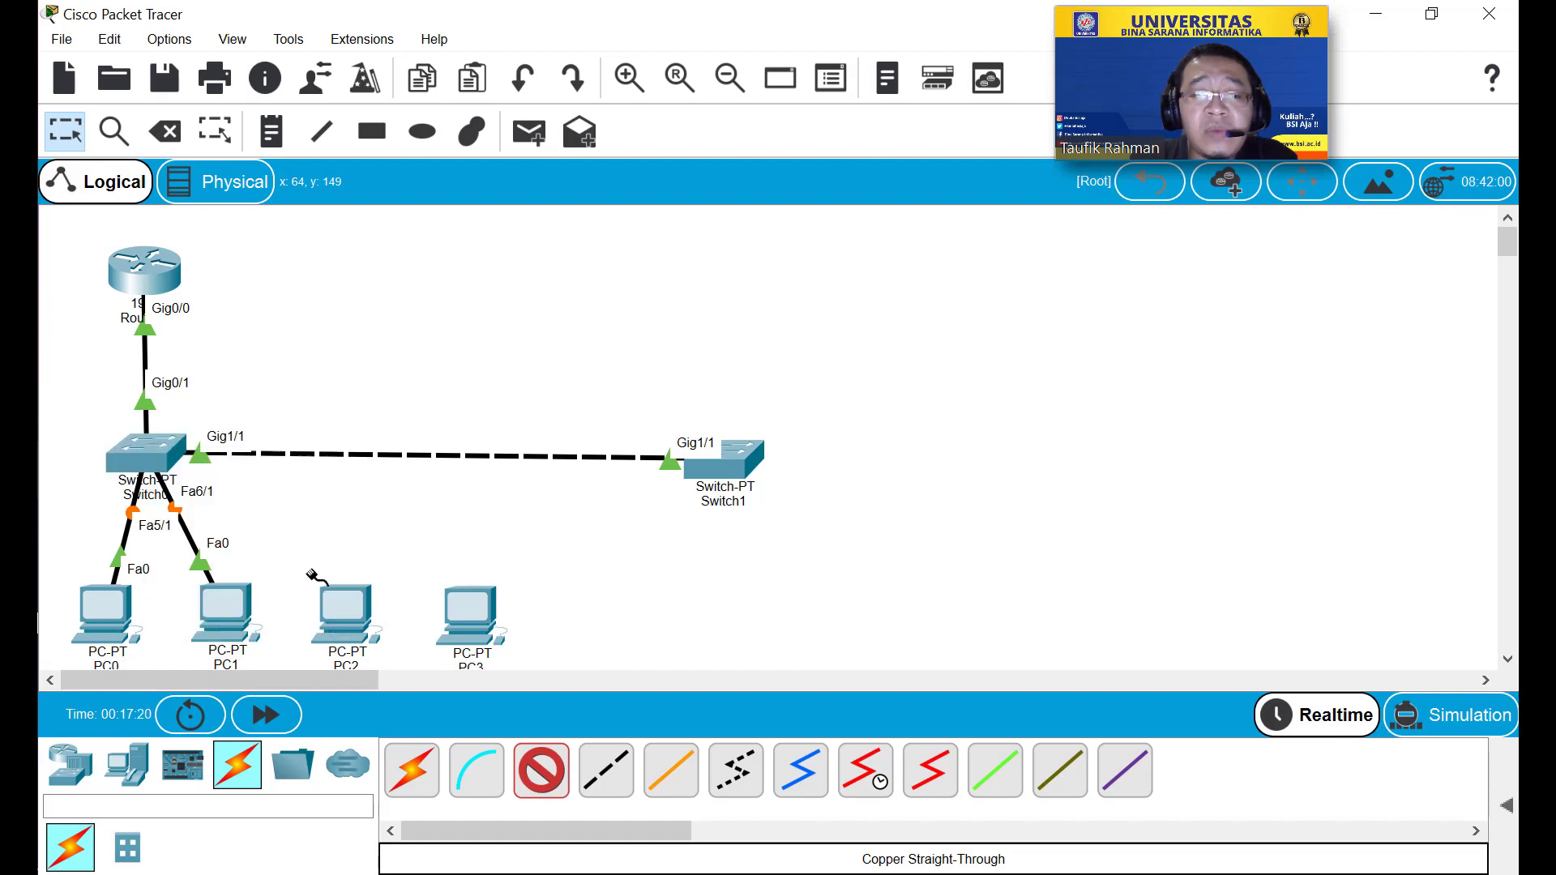
pyautogui.click(338, 596)
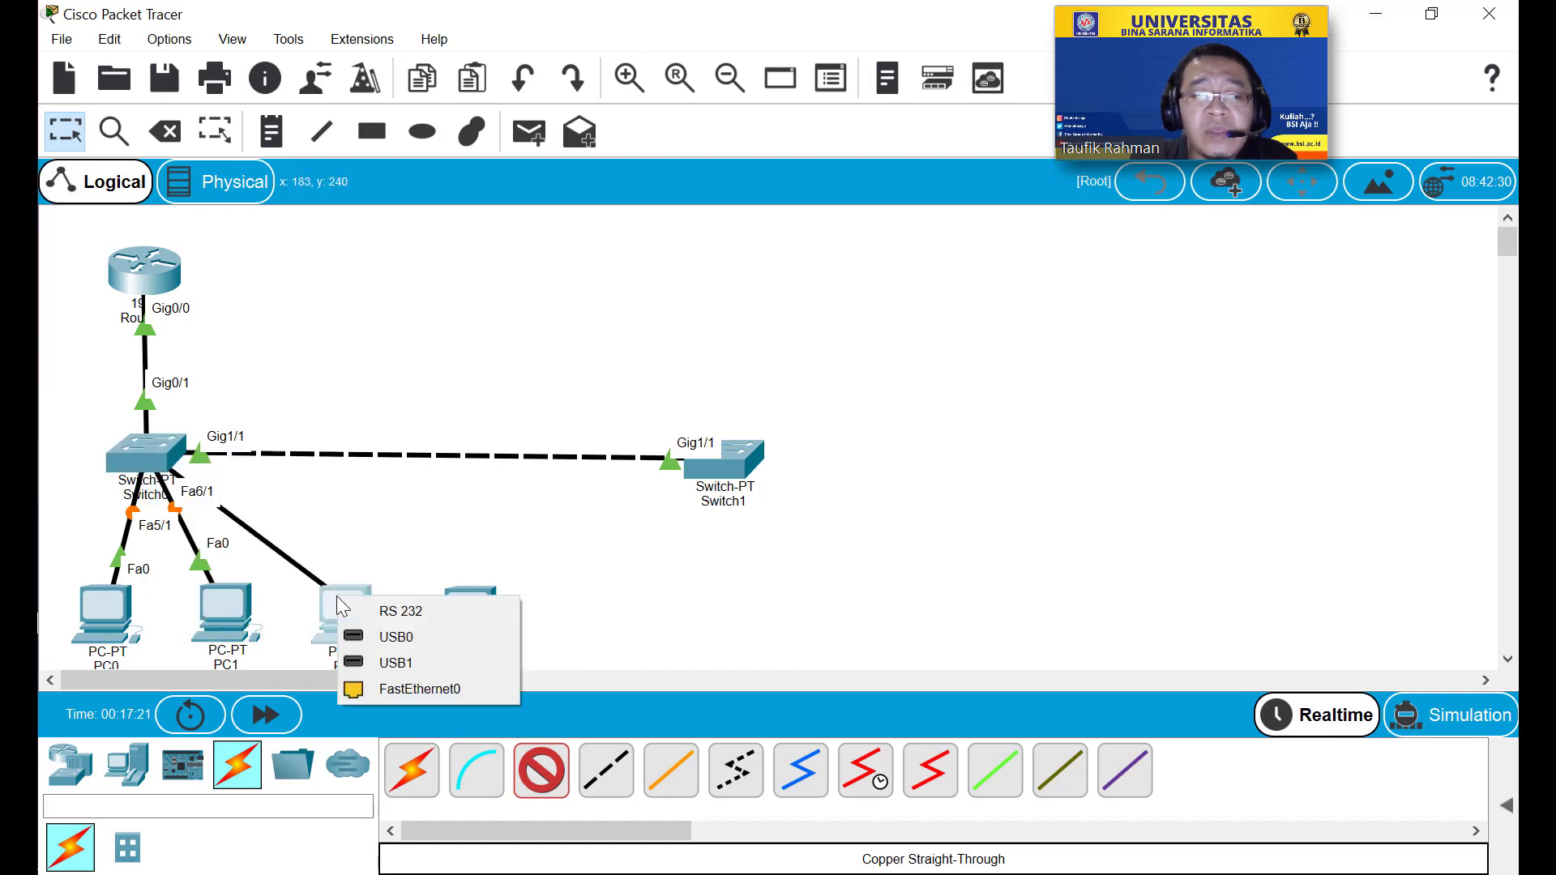
pyautogui.click(397, 689)
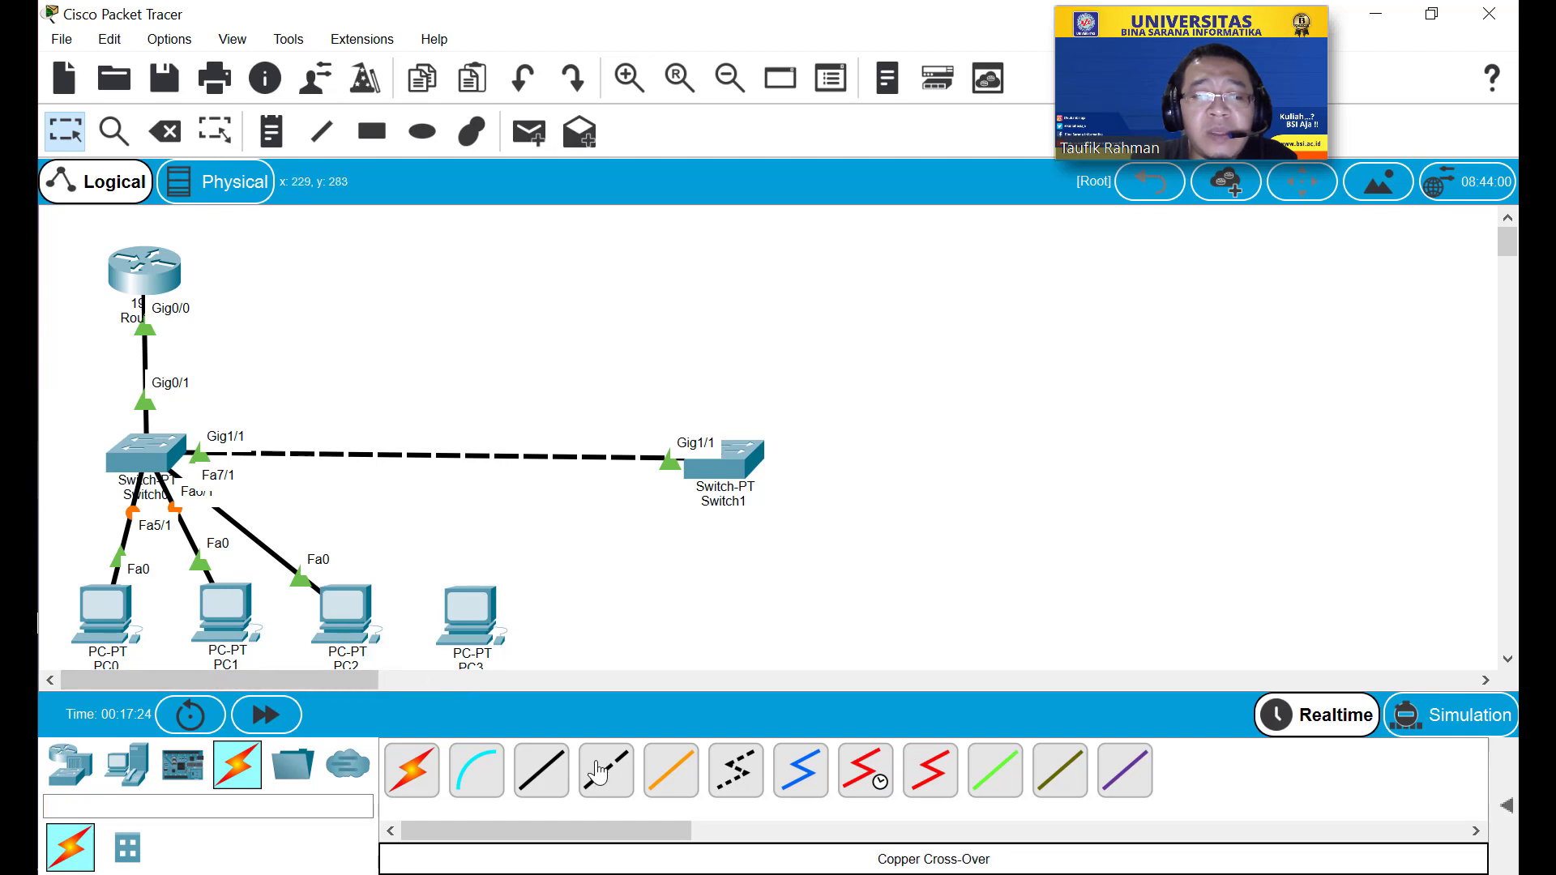
pyautogui.click(545, 772)
pyautogui.click(163, 452)
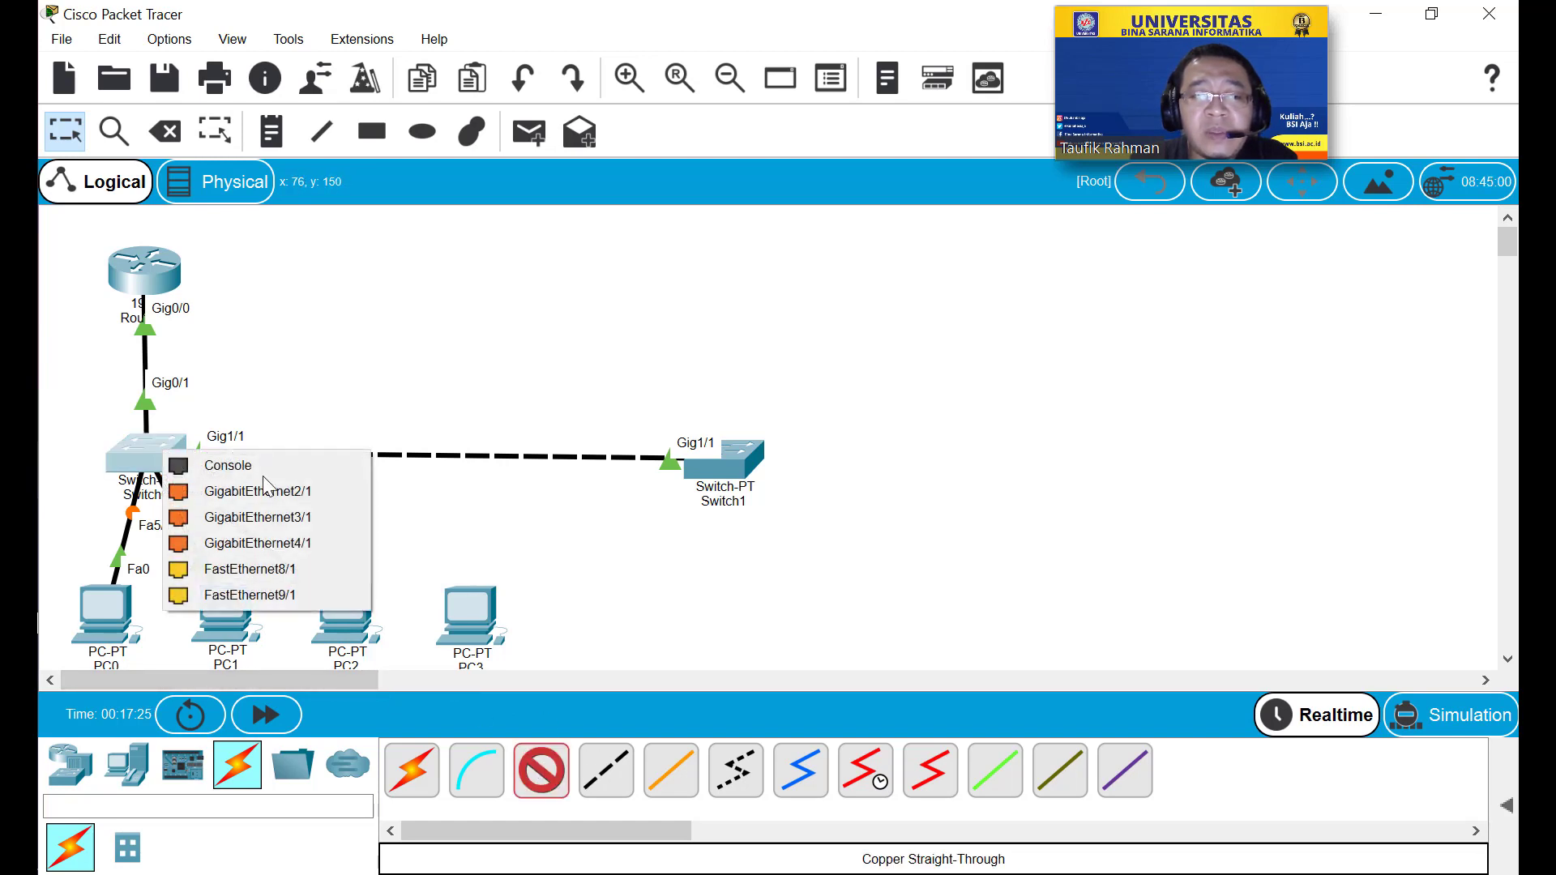
pyautogui.click(299, 567)
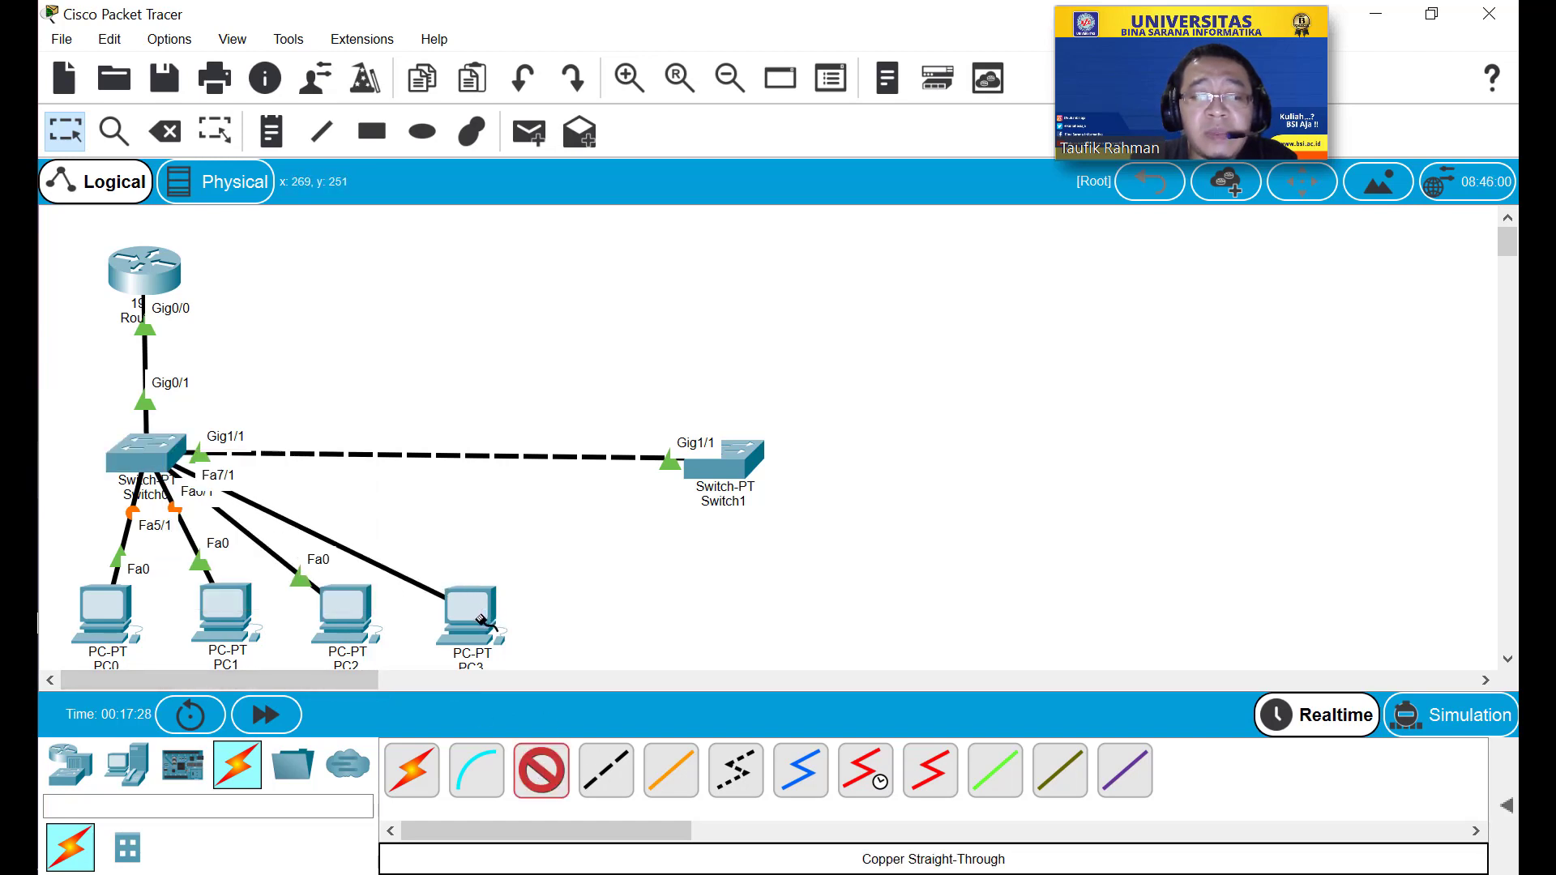
pyautogui.click(480, 620)
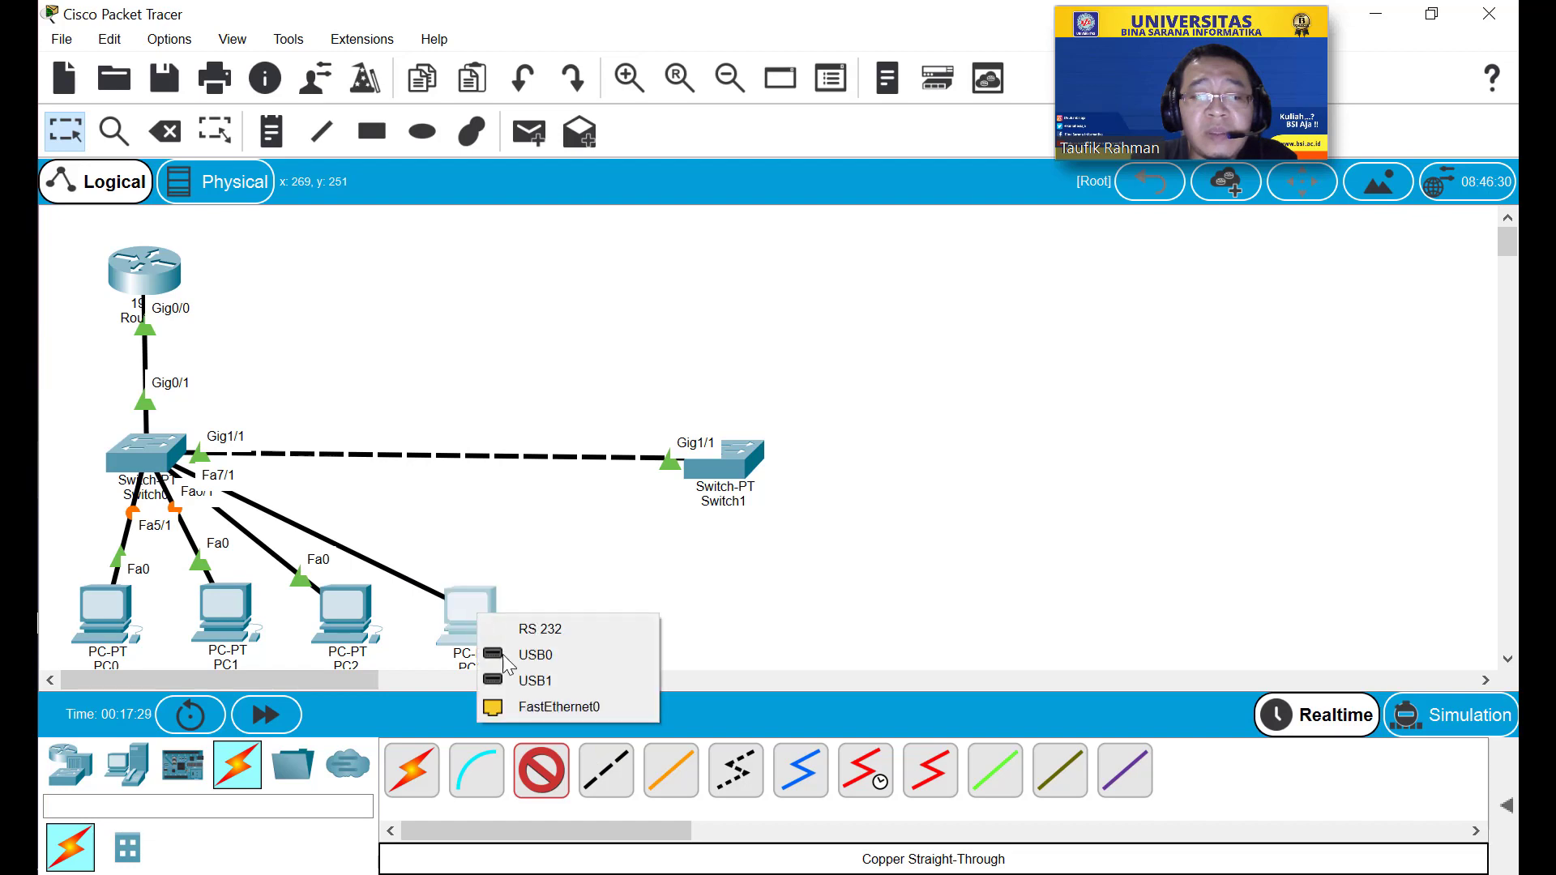
pyautogui.click(525, 707)
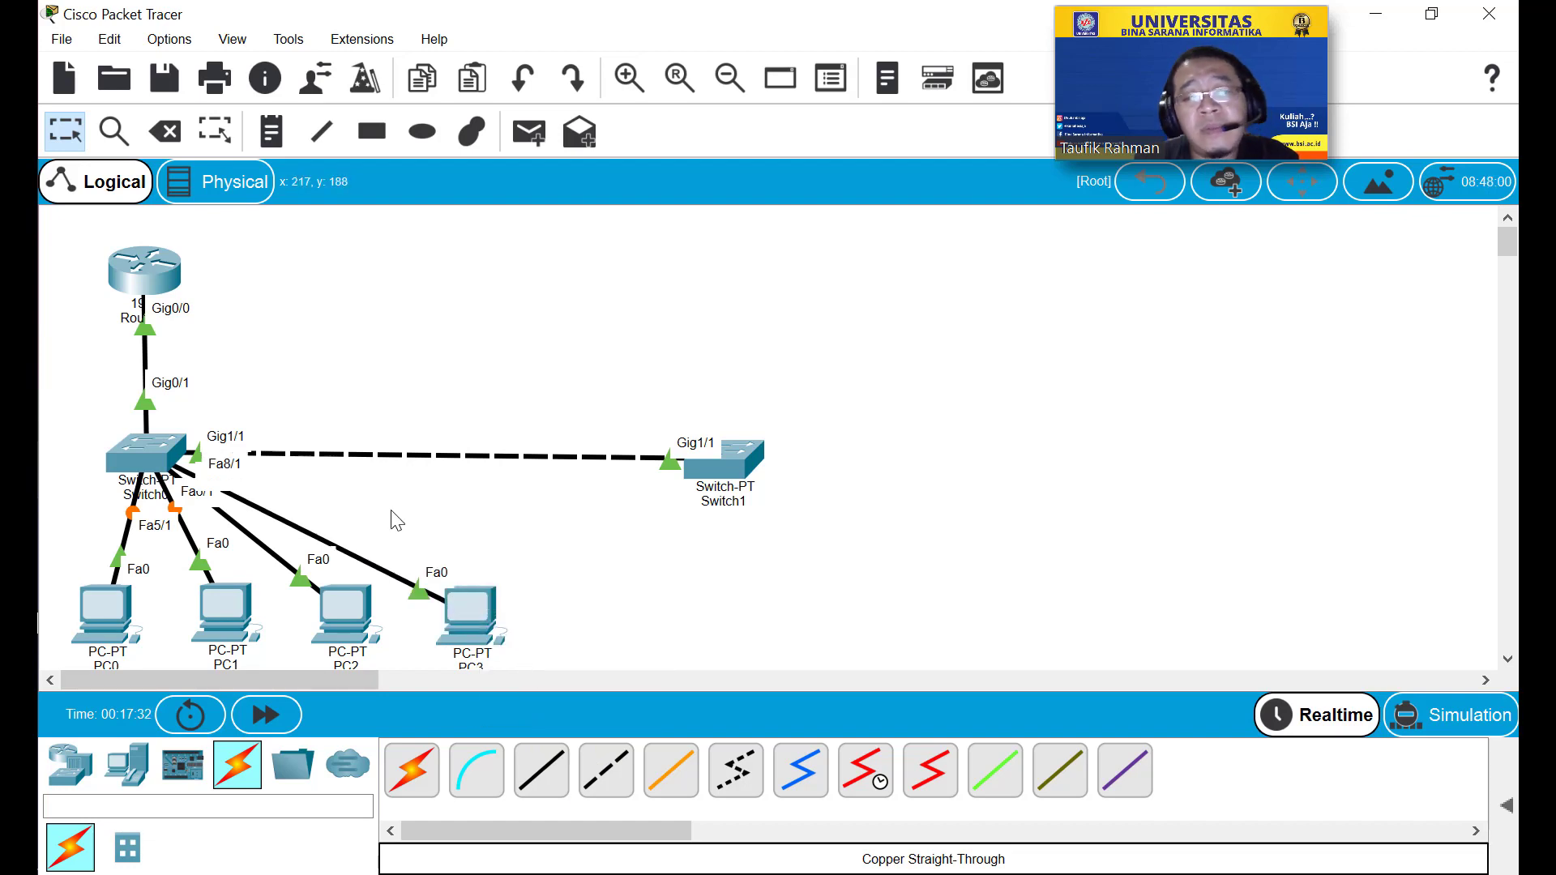
pyautogui.moveTo(102, 609)
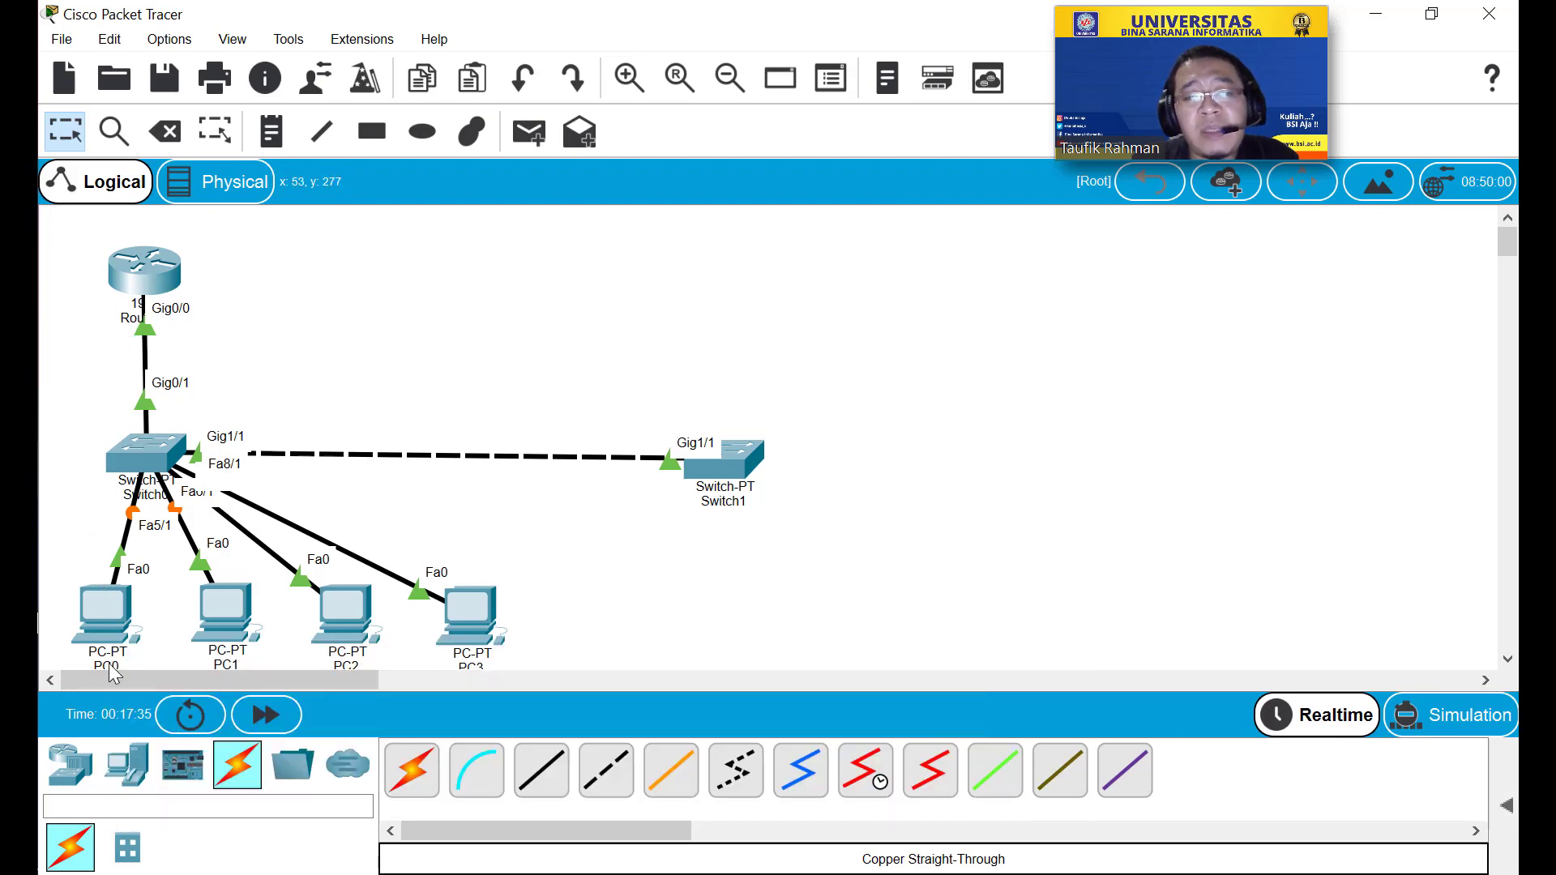
pyautogui.click(104, 606)
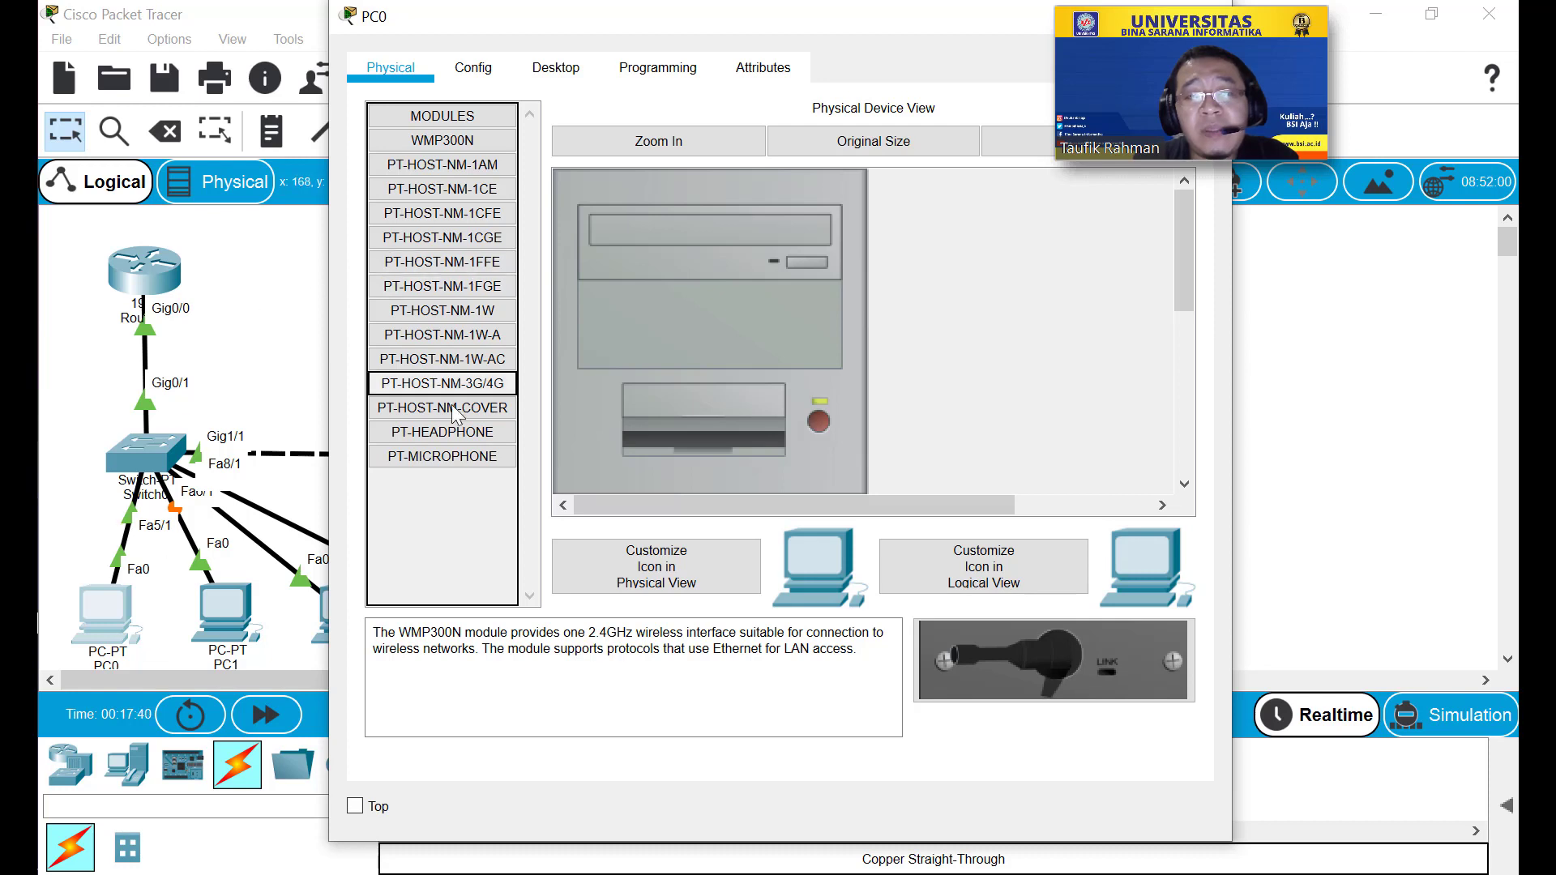
# Switch PC0 to DHCP, receiving 192.168.0.2 and gateway 192.168.0.1, and view FastEthernet0.
pyautogui.click(474, 69)
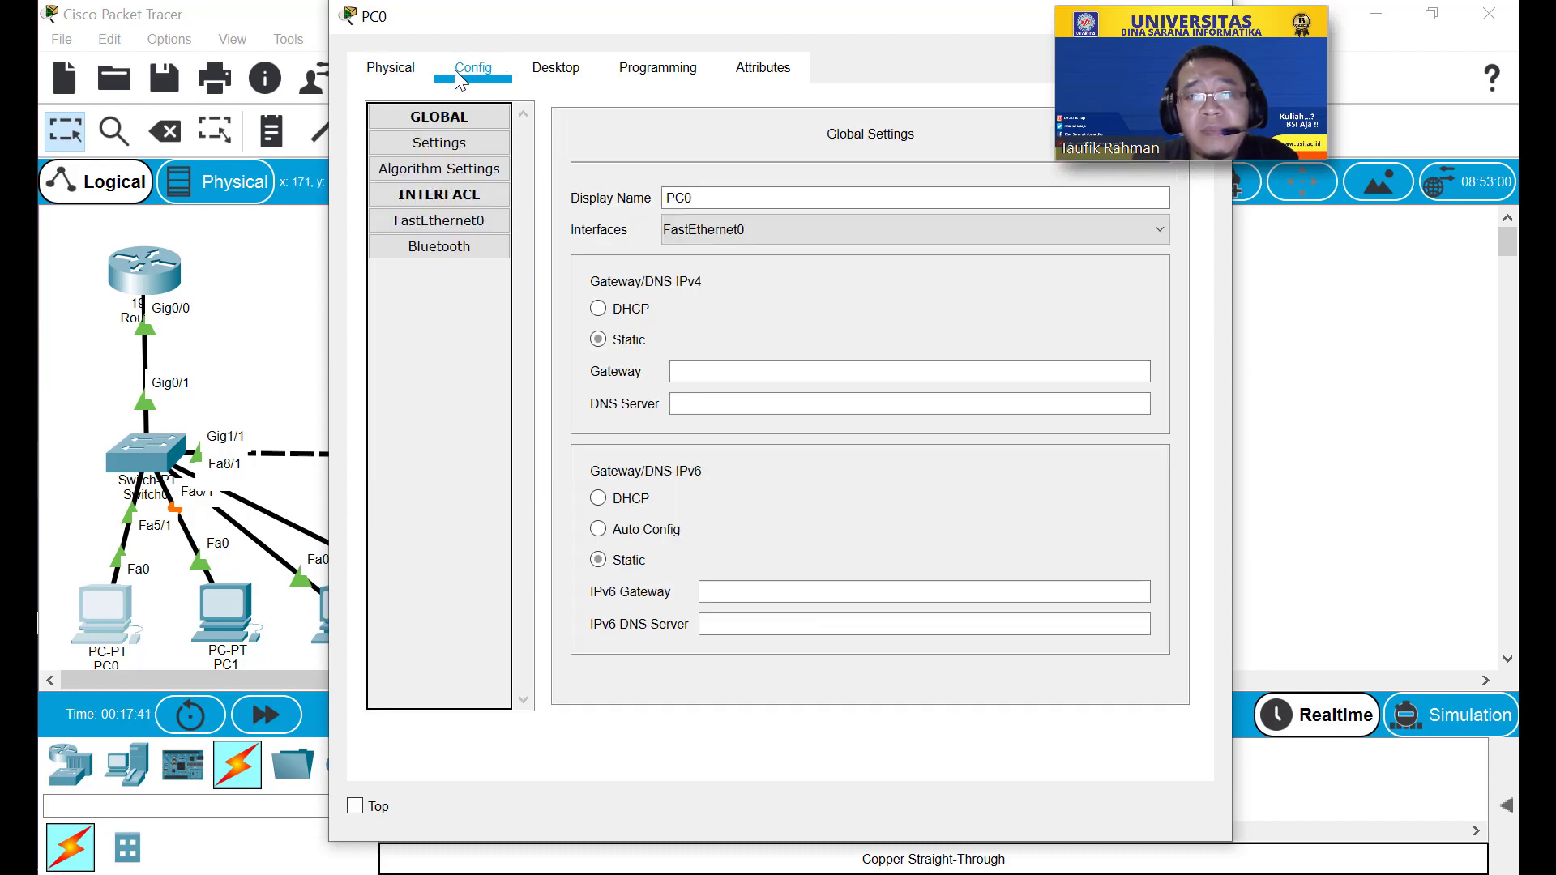
pyautogui.click(727, 368)
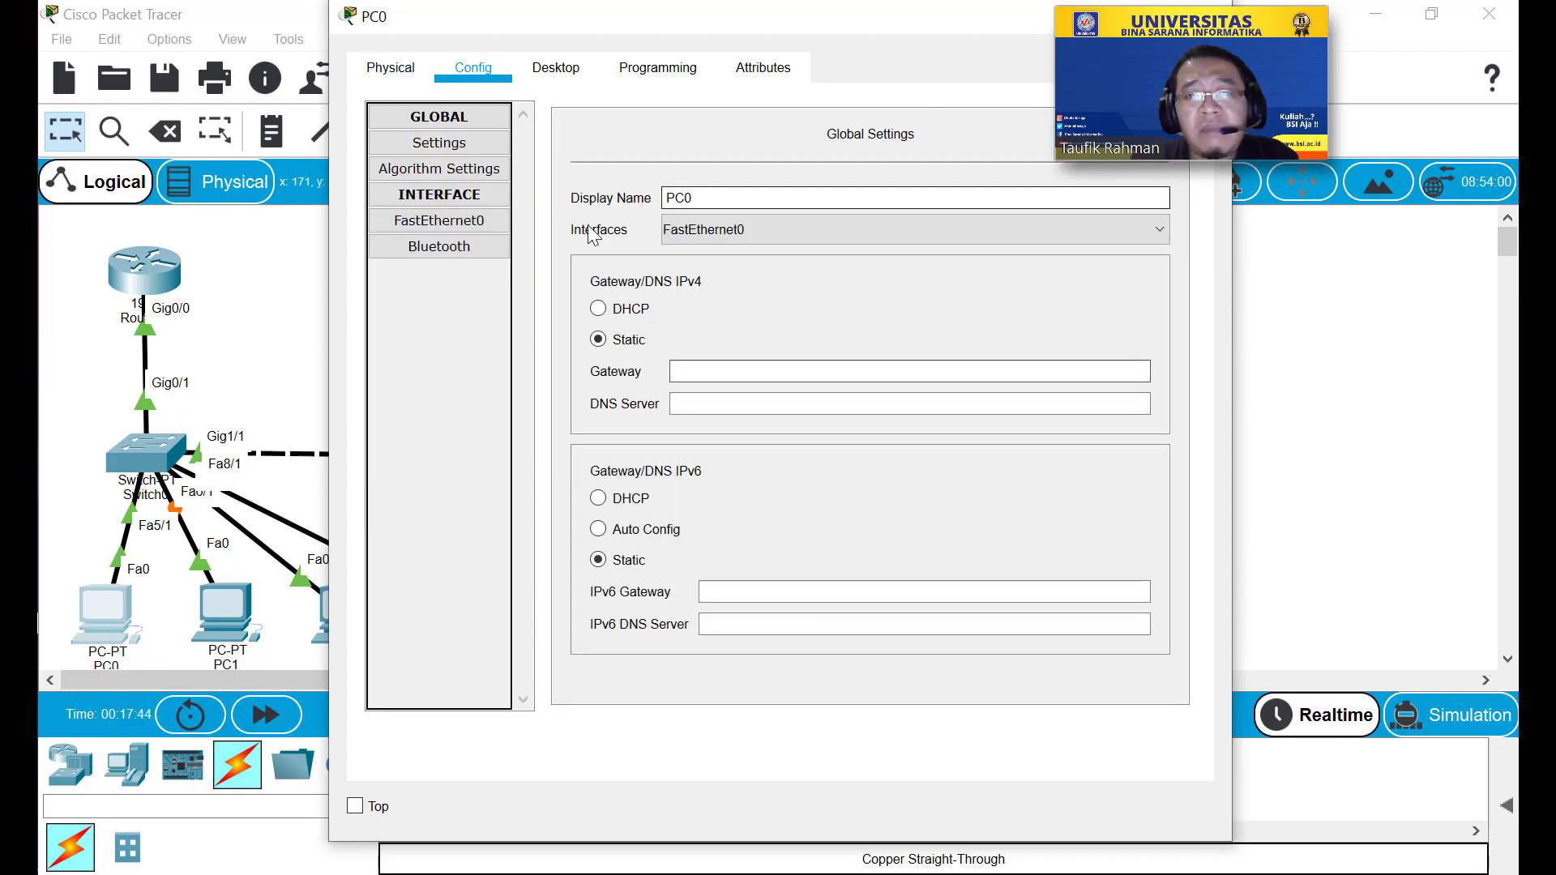
pyautogui.click(703, 200)
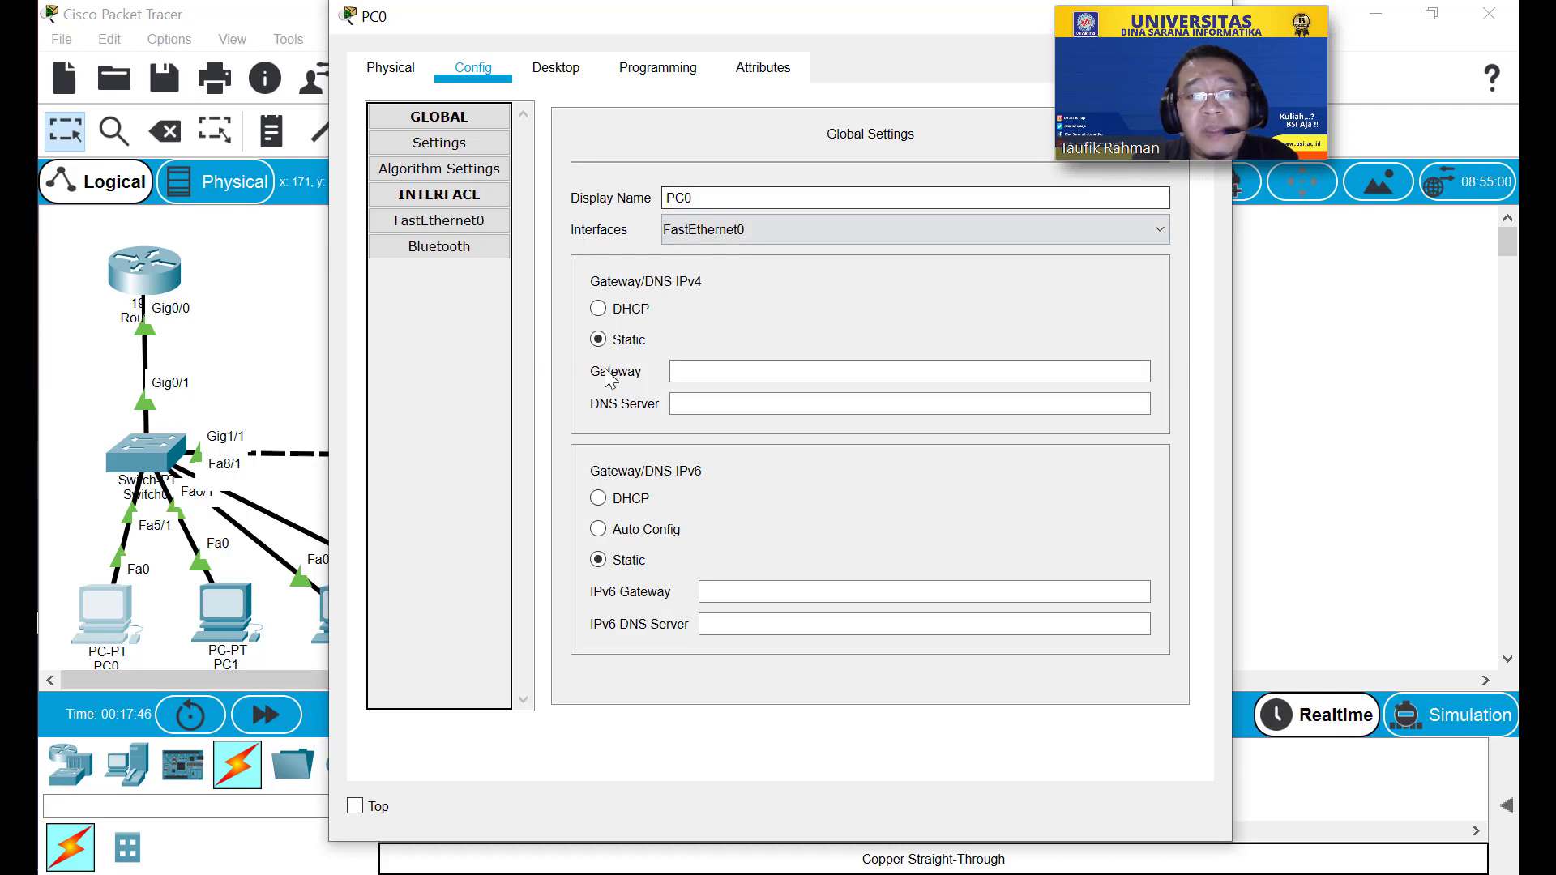
pyautogui.click(611, 316)
pyautogui.moveTo(686, 19); pyautogui.dragTo(475, 22)
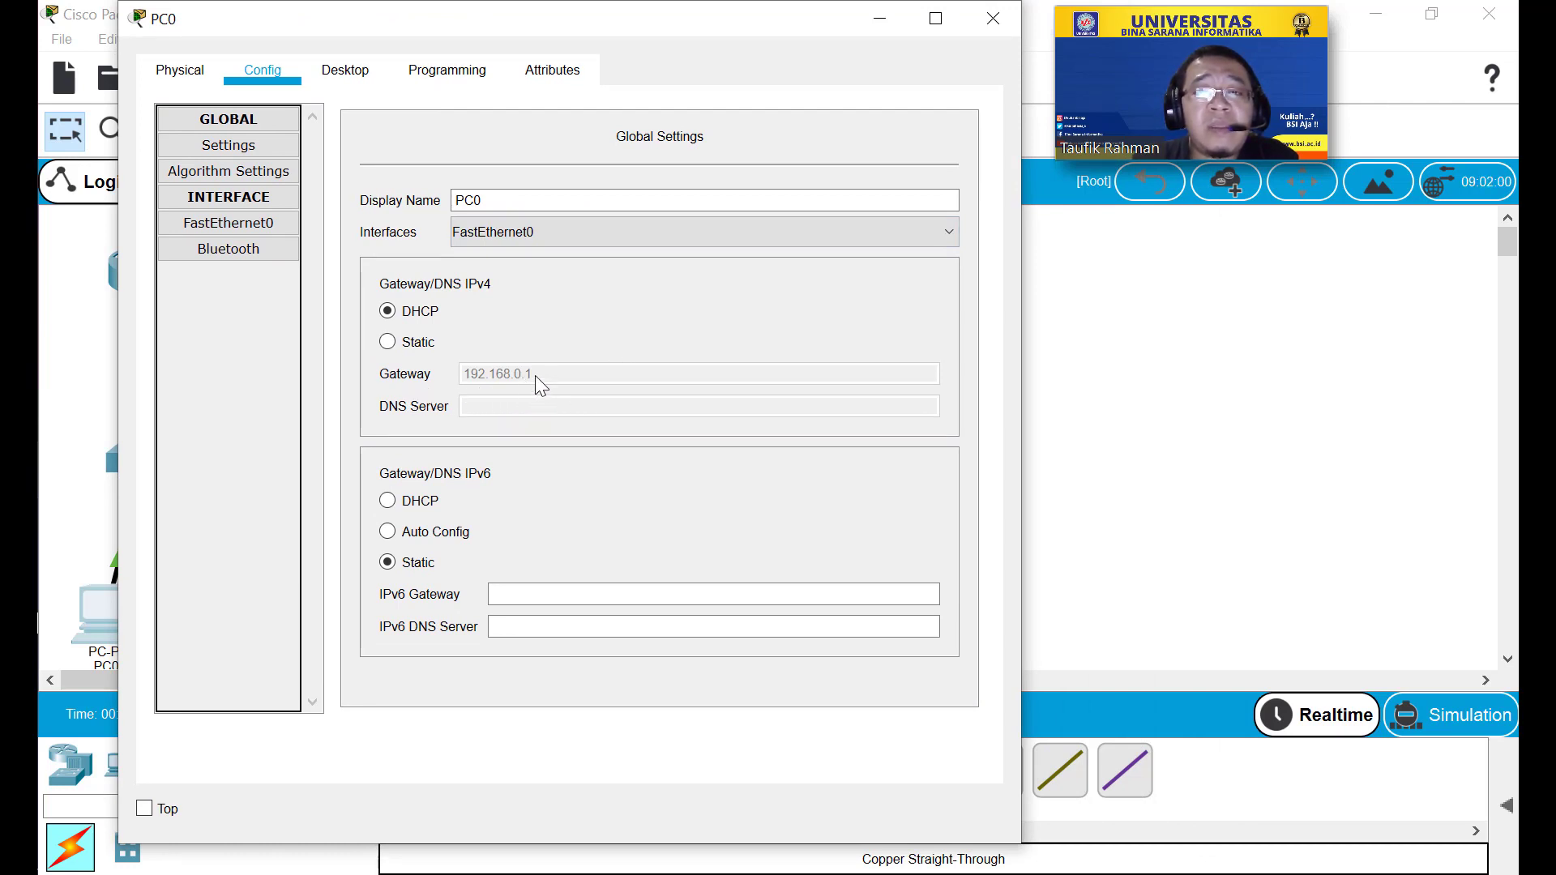
pyautogui.click(227, 226)
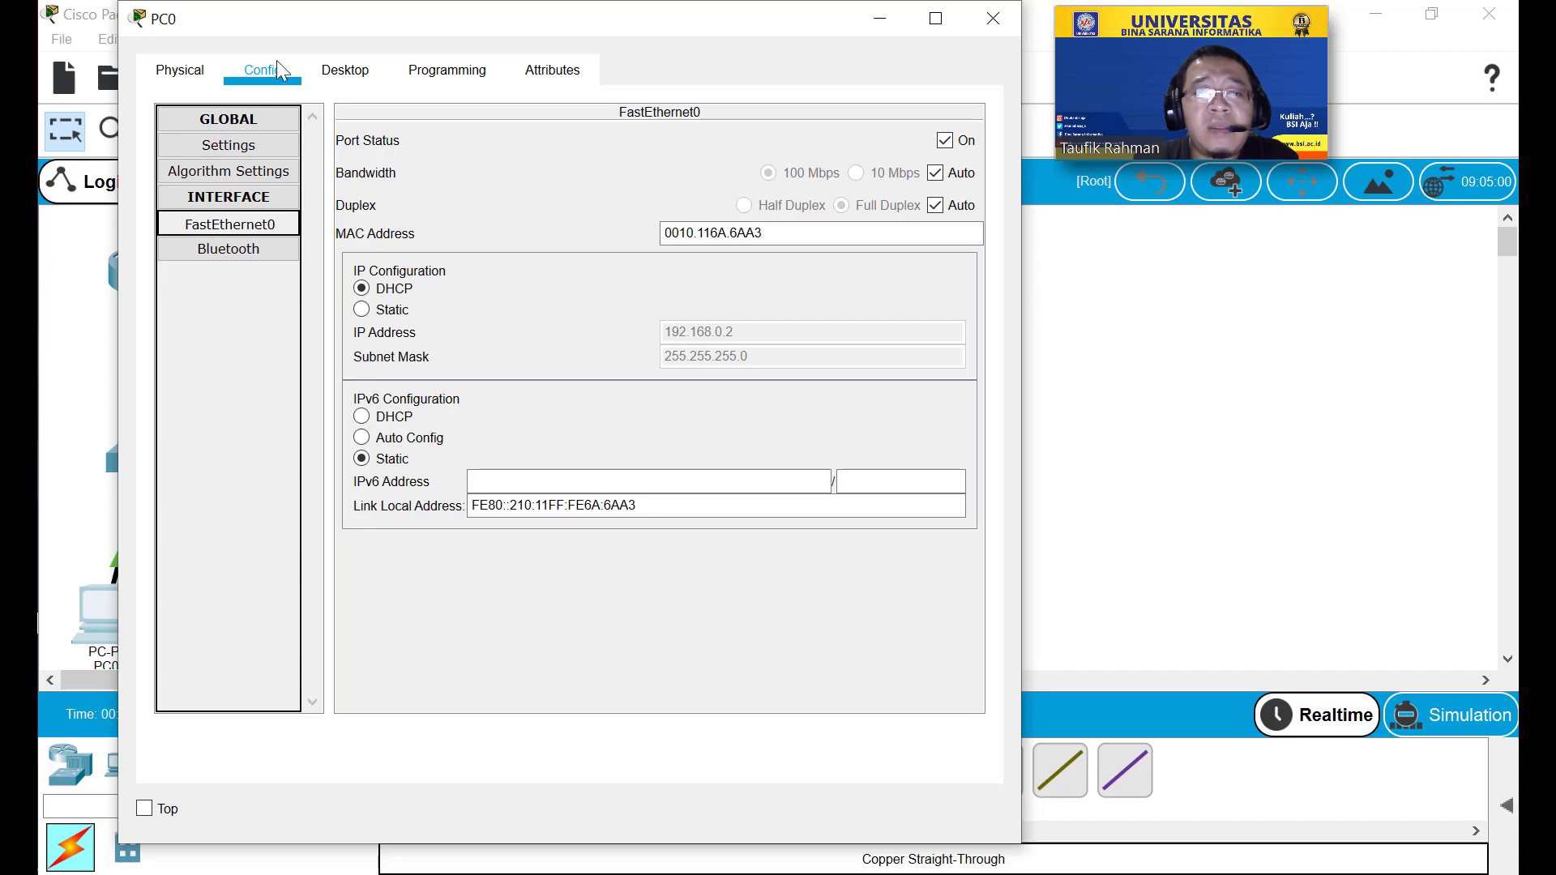
# Ping 192.168.0.1 from PC0's Command Prompt, confirm 4/4 replies, and close the window.
pyautogui.click(361, 69)
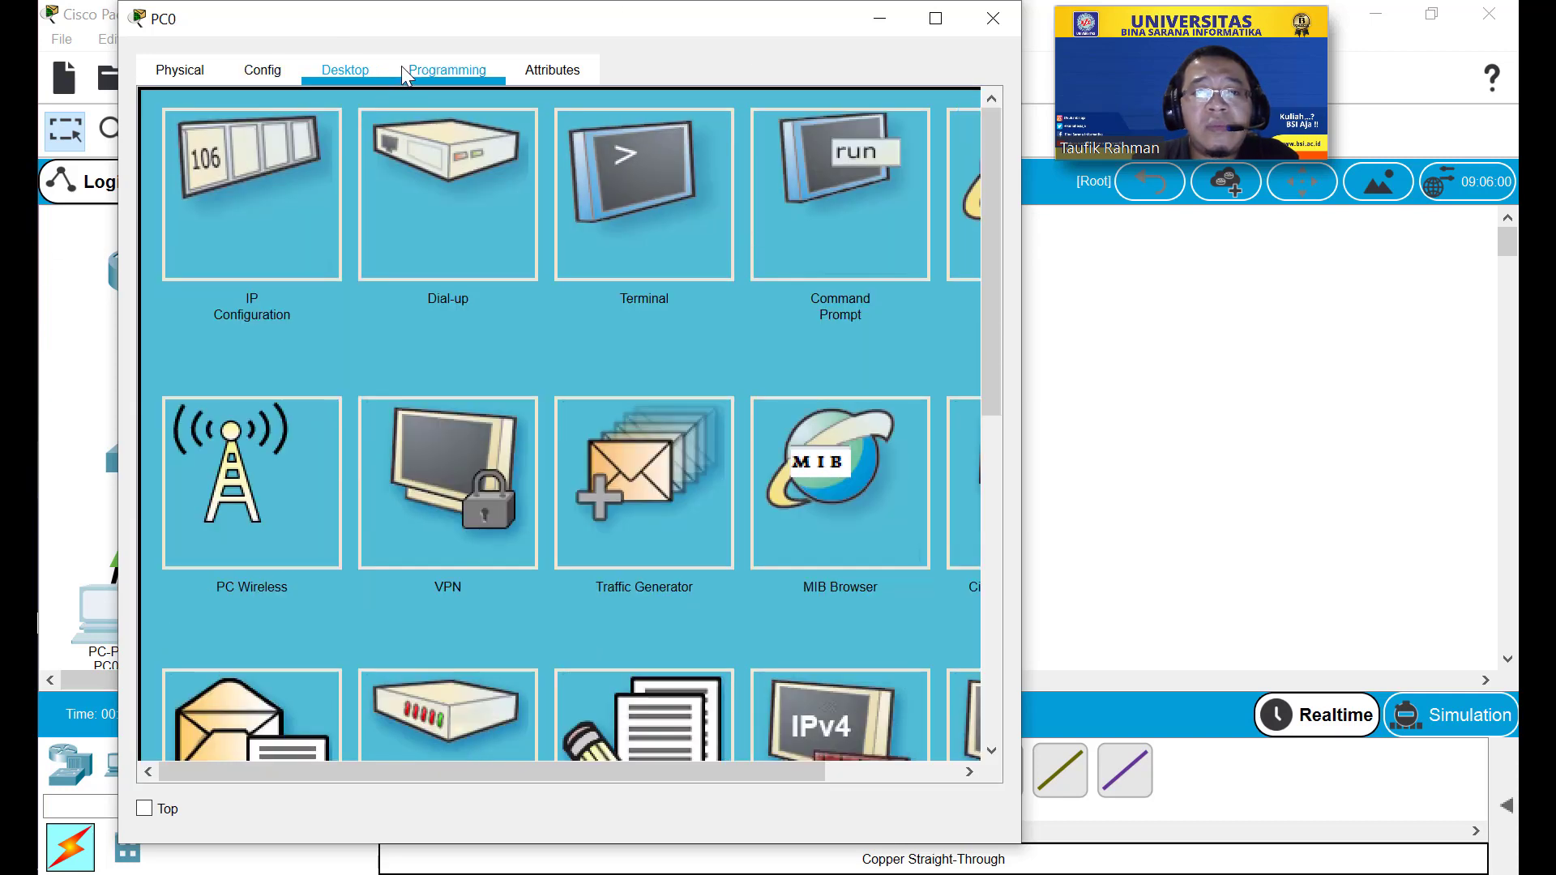
pyautogui.click(440, 63)
pyautogui.click(348, 63)
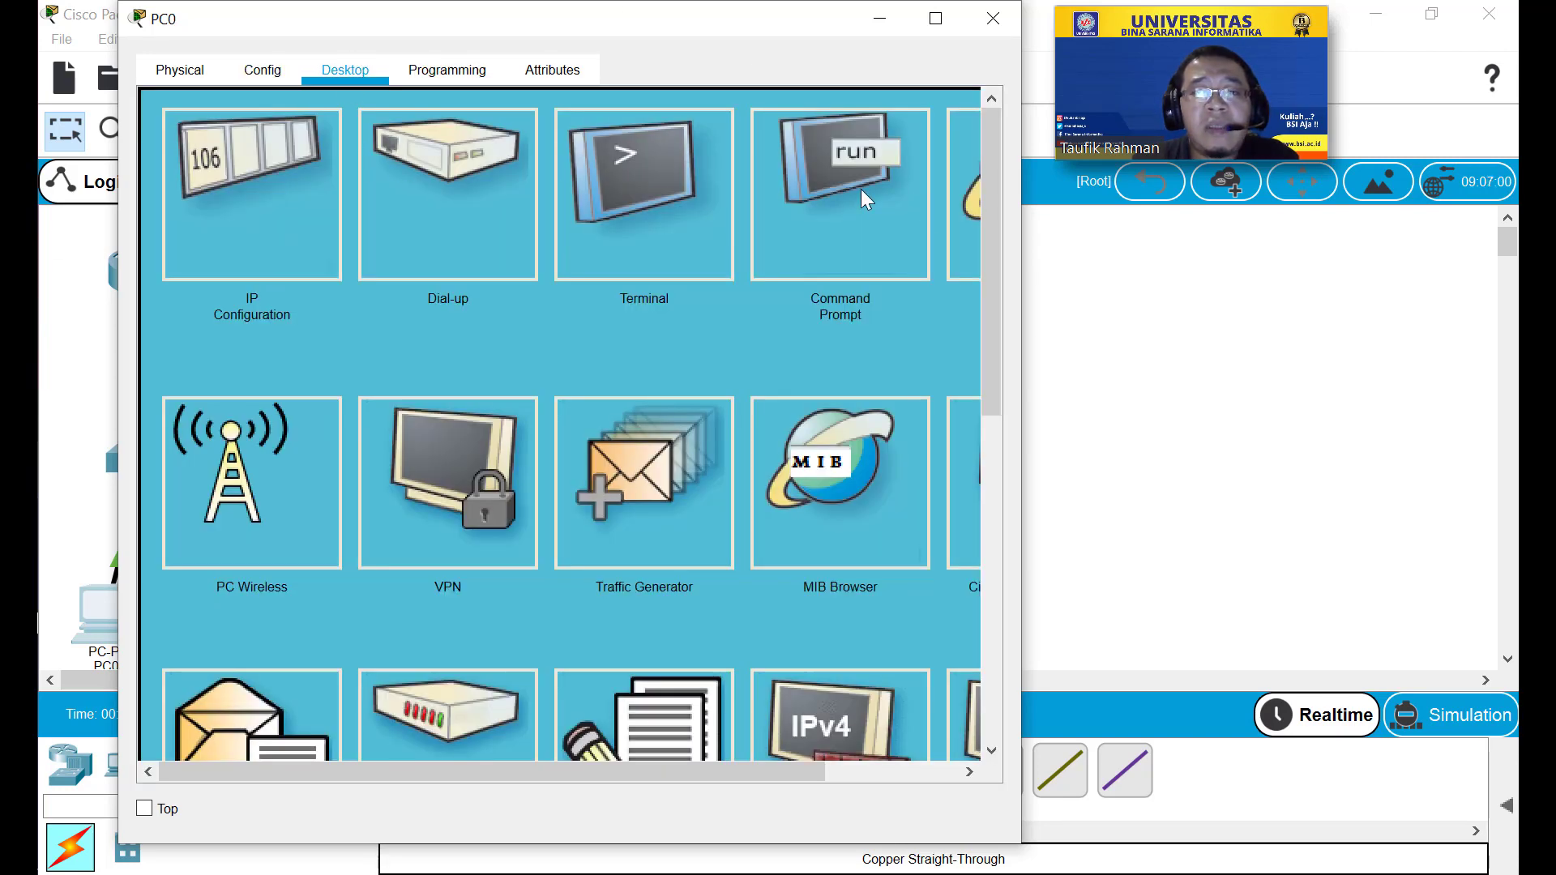
pyautogui.click(861, 188)
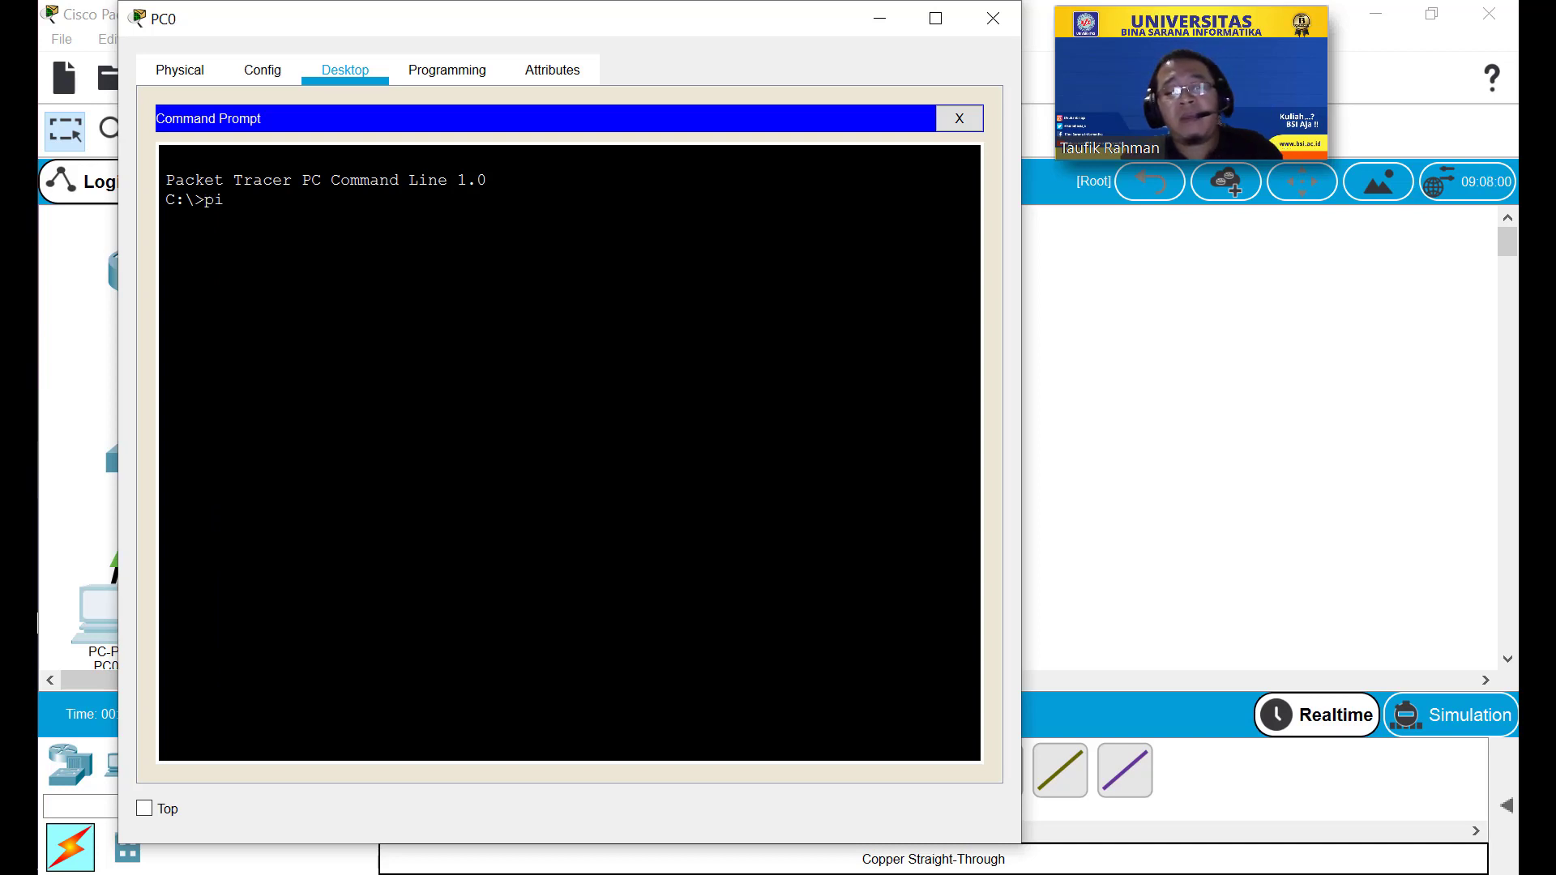
pyautogui.write('ping 192')
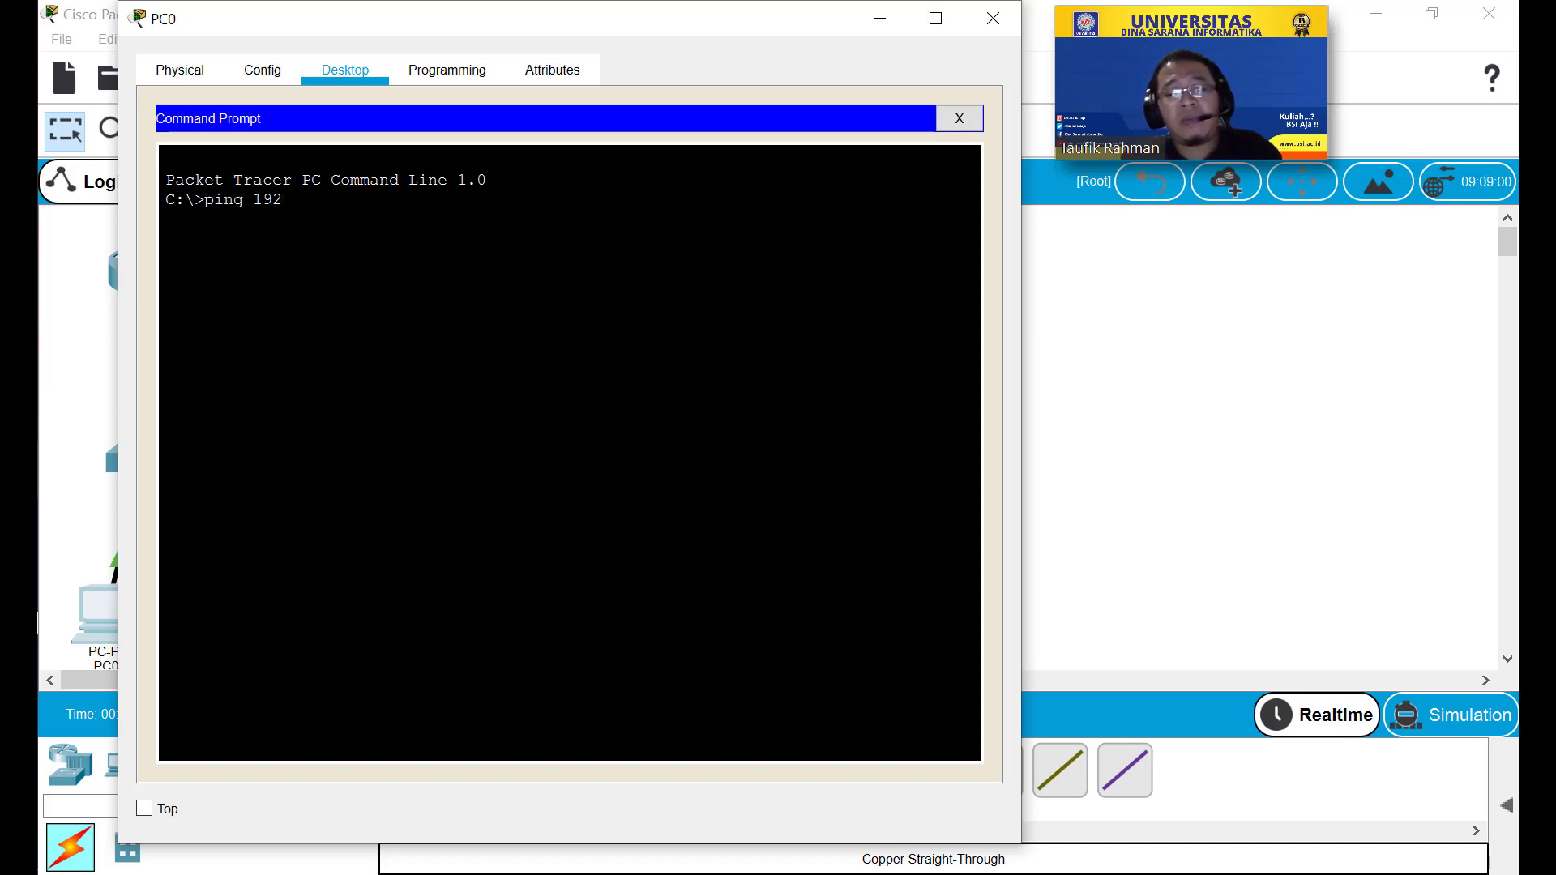
pyautogui.write('.168.0.1')
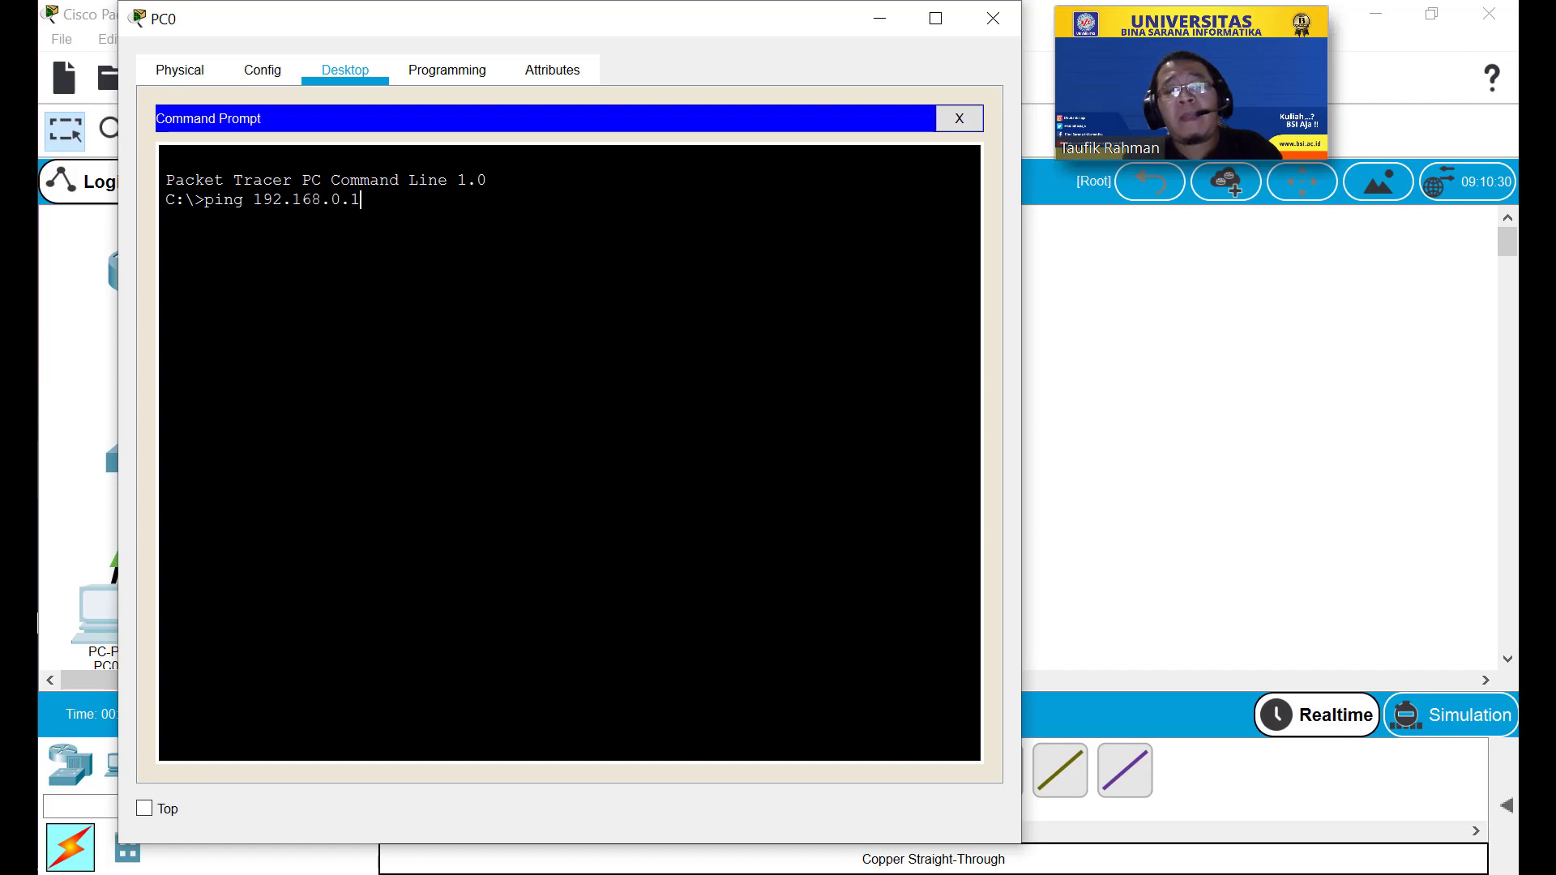
pyautogui.press('Return')
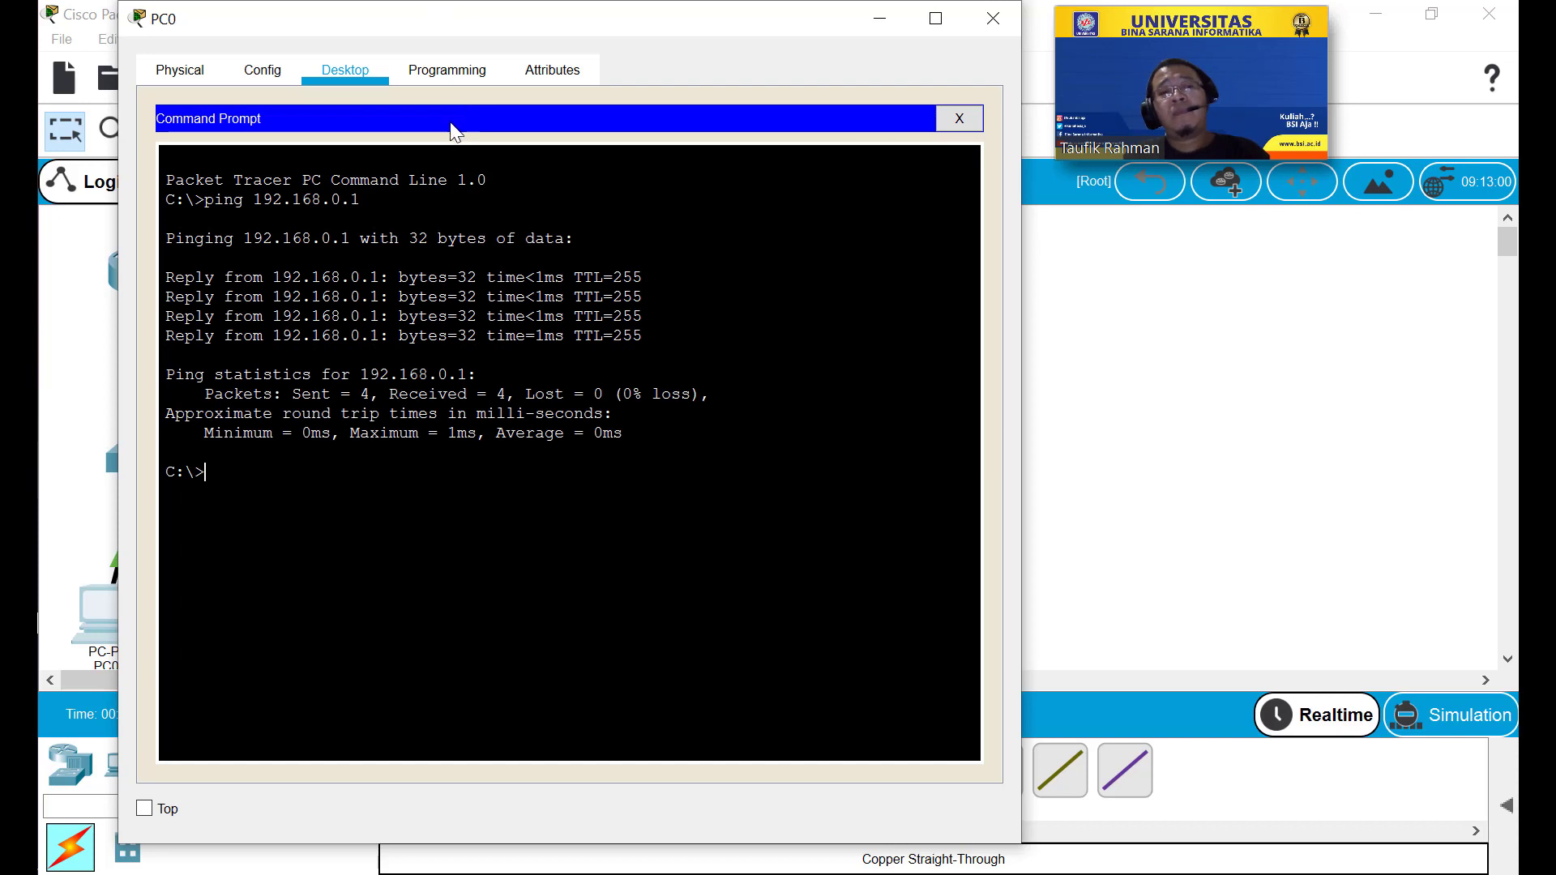
pyautogui.moveTo(445, 25)
pyautogui.mouseDown()
pyautogui.moveTo(438, 71)
pyautogui.moveTo(641, 63)
pyautogui.moveTo(440, 41)
pyautogui.moveTo(484, 41)
pyautogui.moveTo(456, 42)
pyautogui.mouseUp()
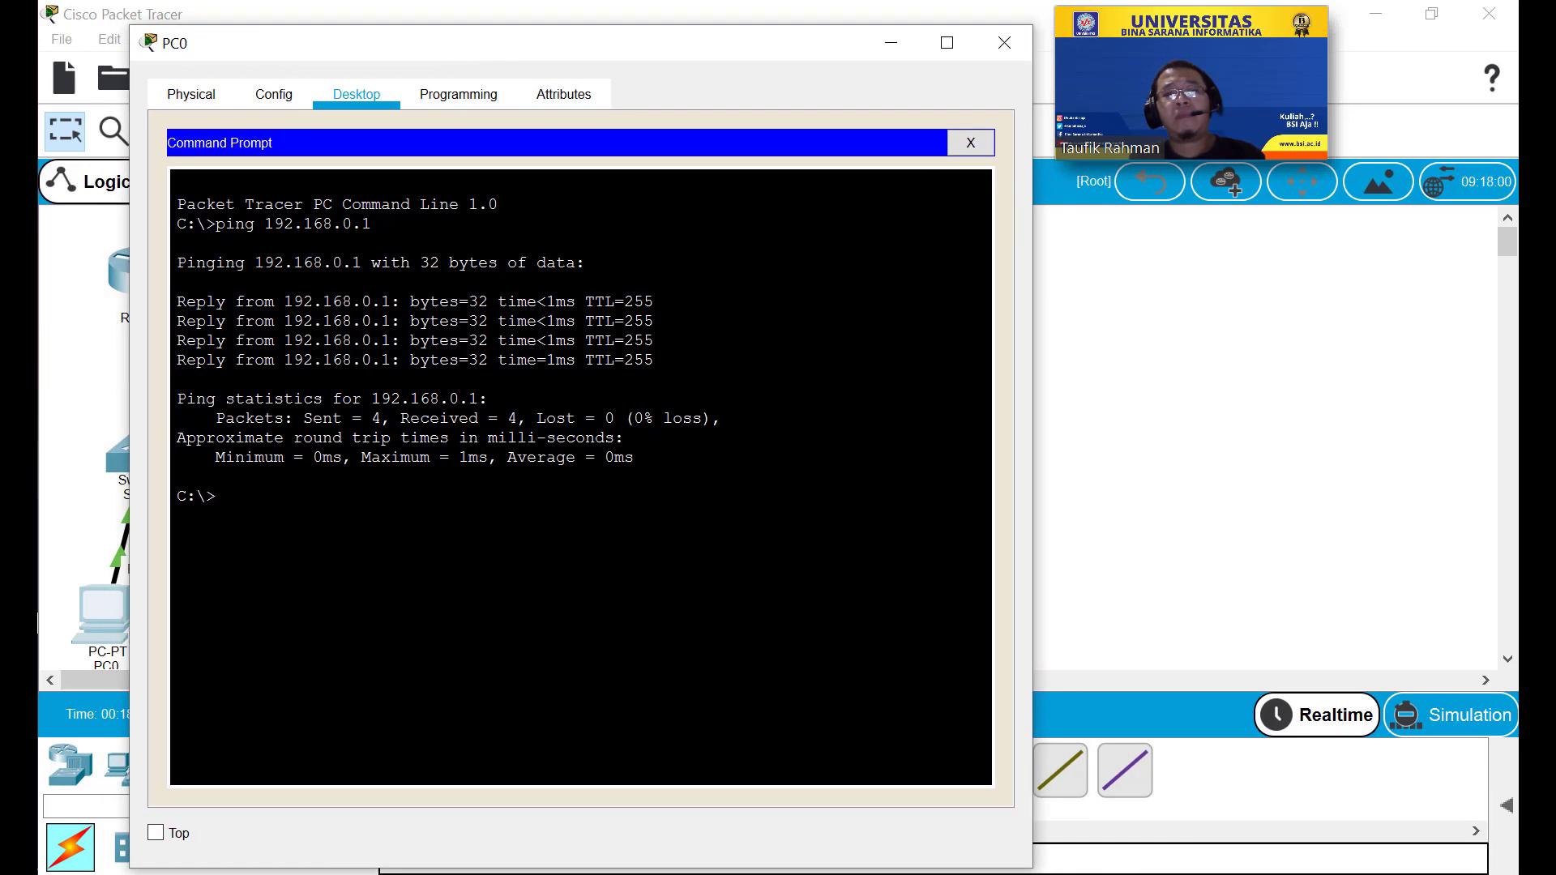
pyautogui.moveTo(610, 65); pyautogui.dragTo(674, 100)
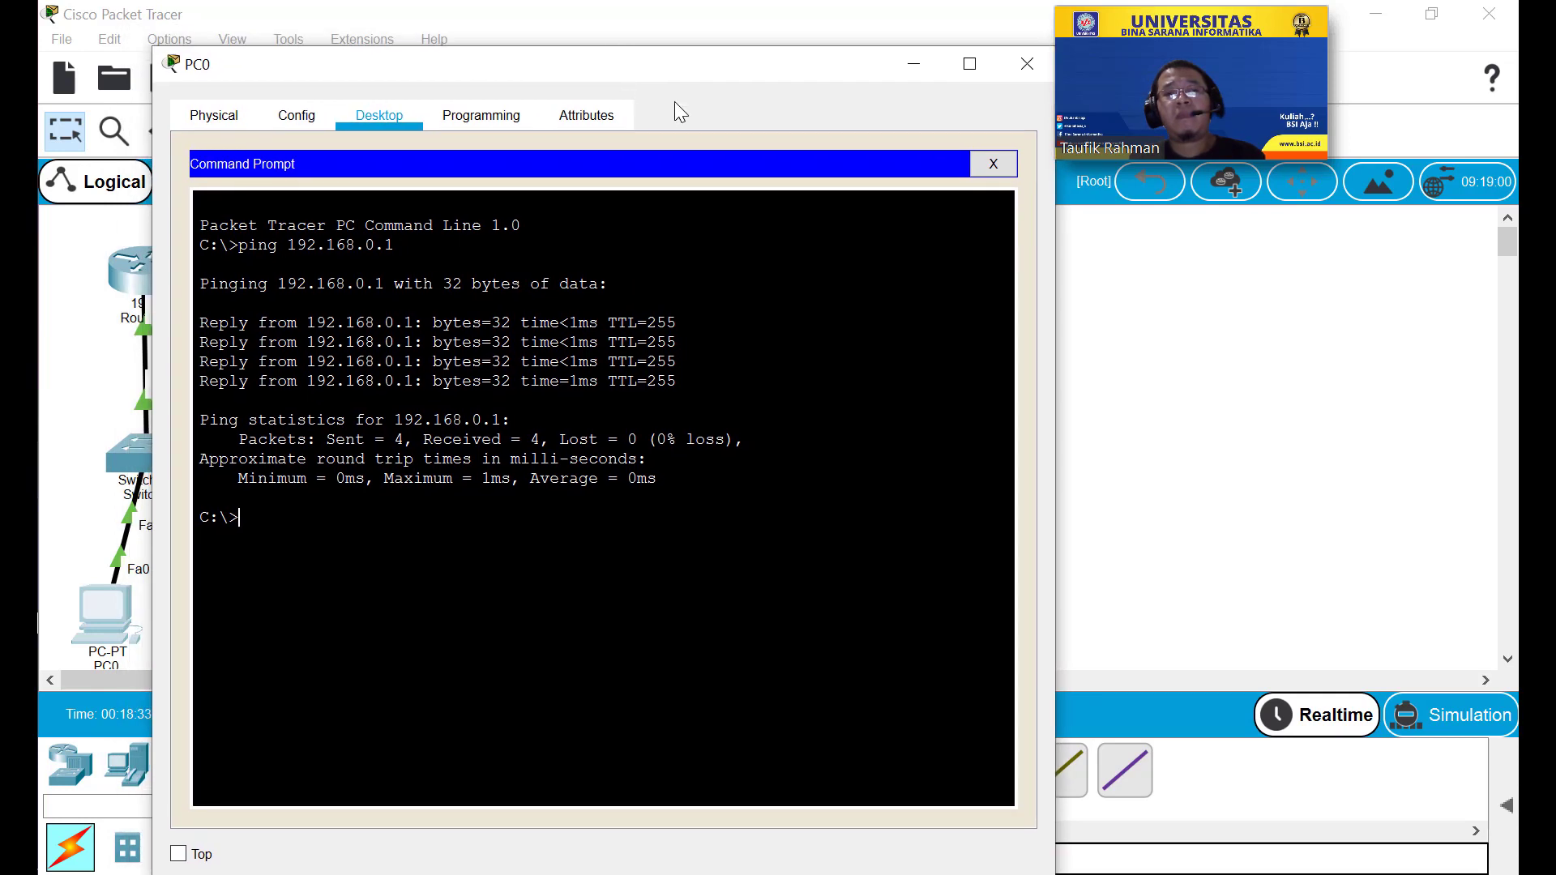
pyautogui.click(1026, 65)
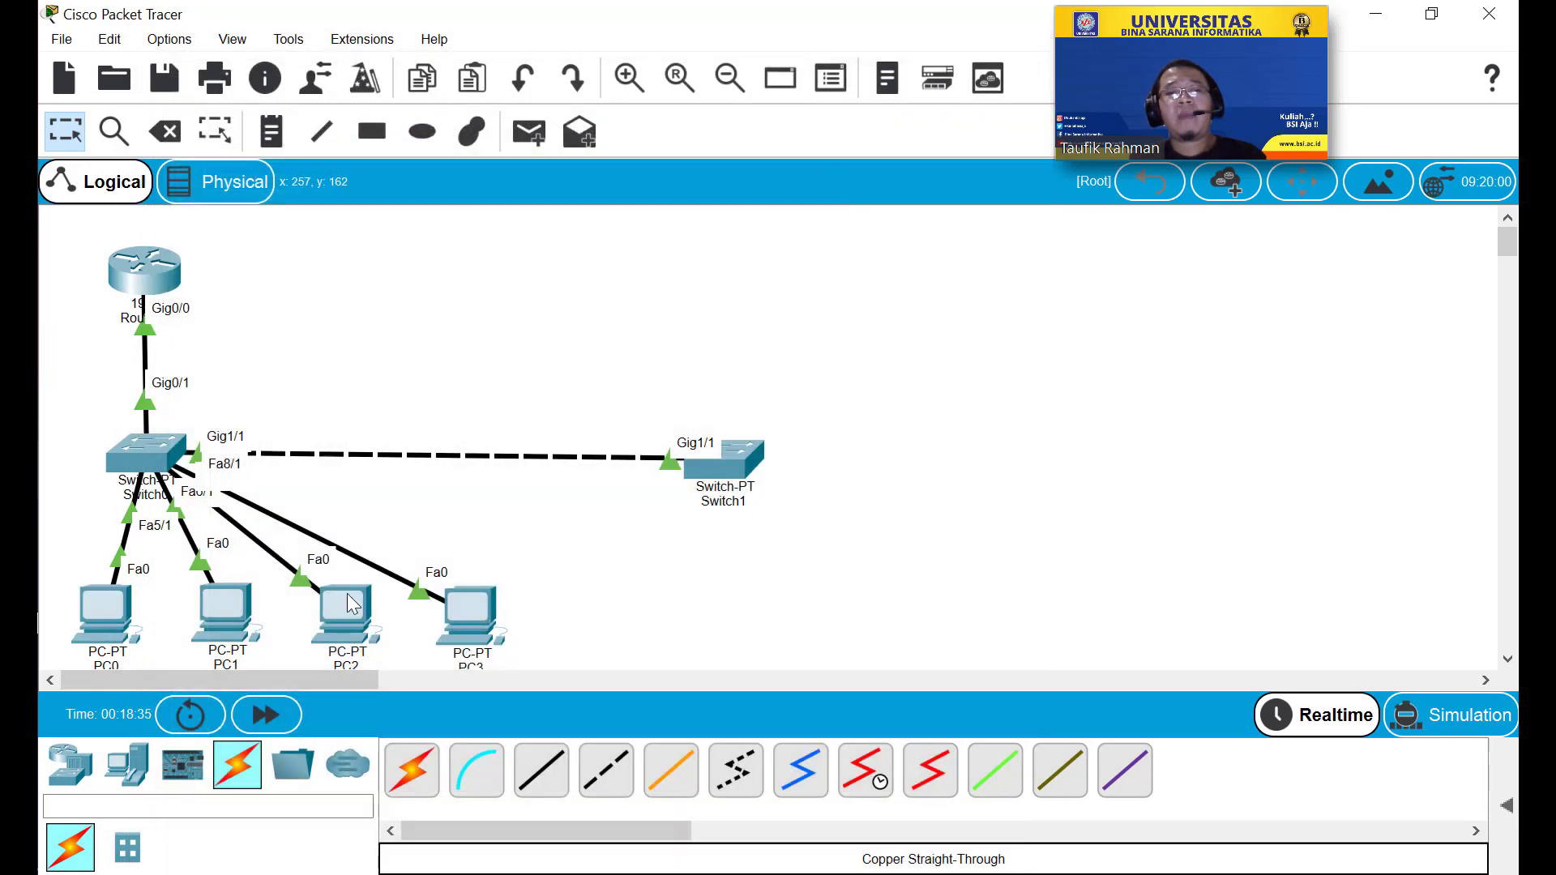
# Set PC1 to obtain its IPv4 settings by DHCP and check its FastEthernet0 lease.
pyautogui.click(225, 614)
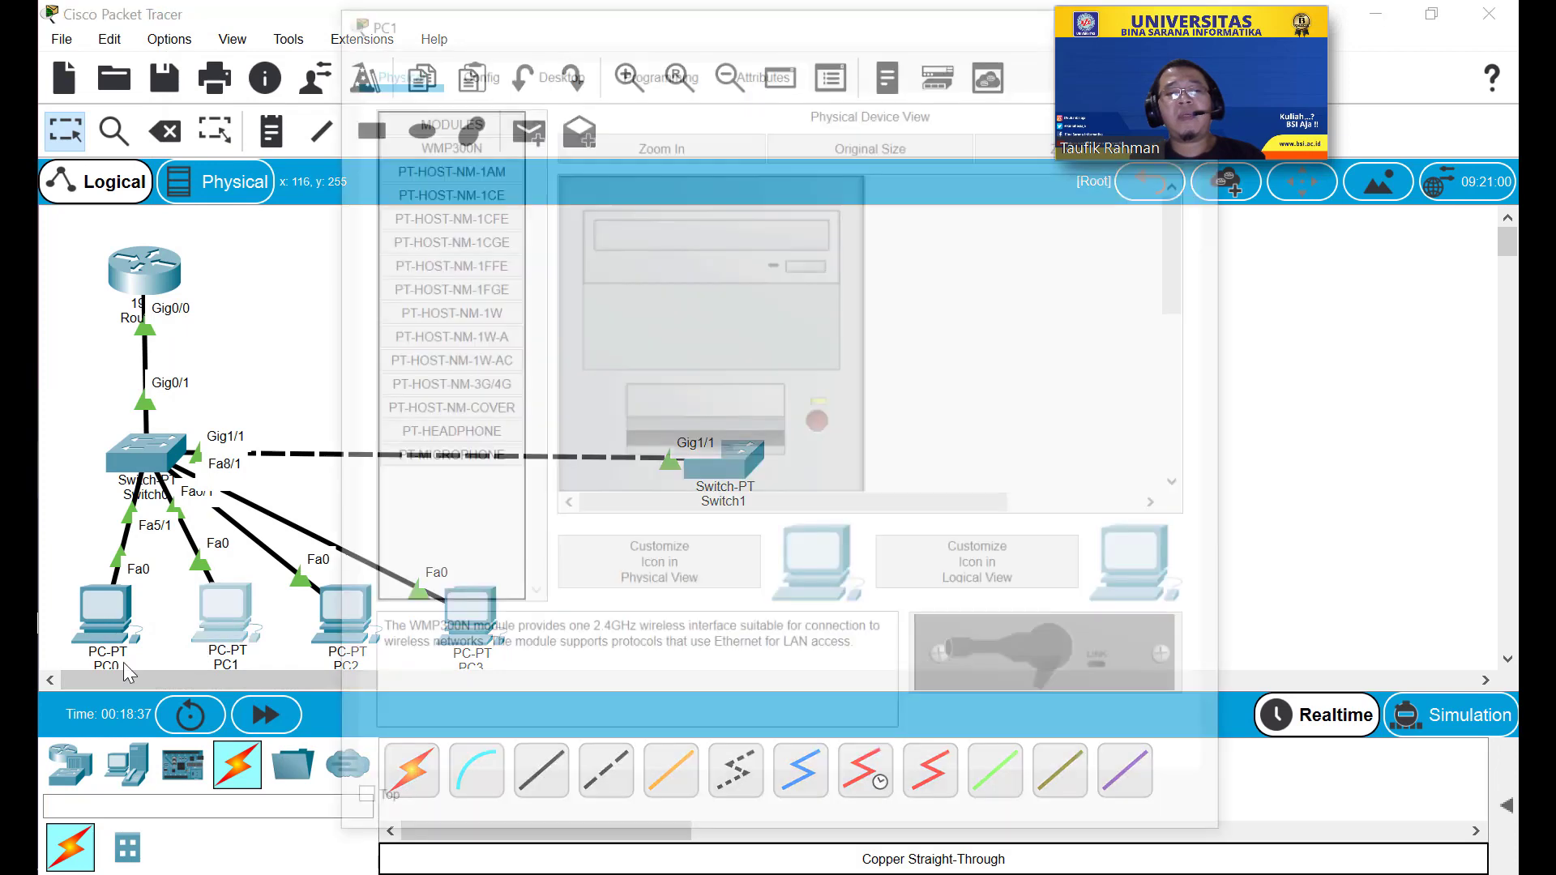
pyautogui.click(465, 80)
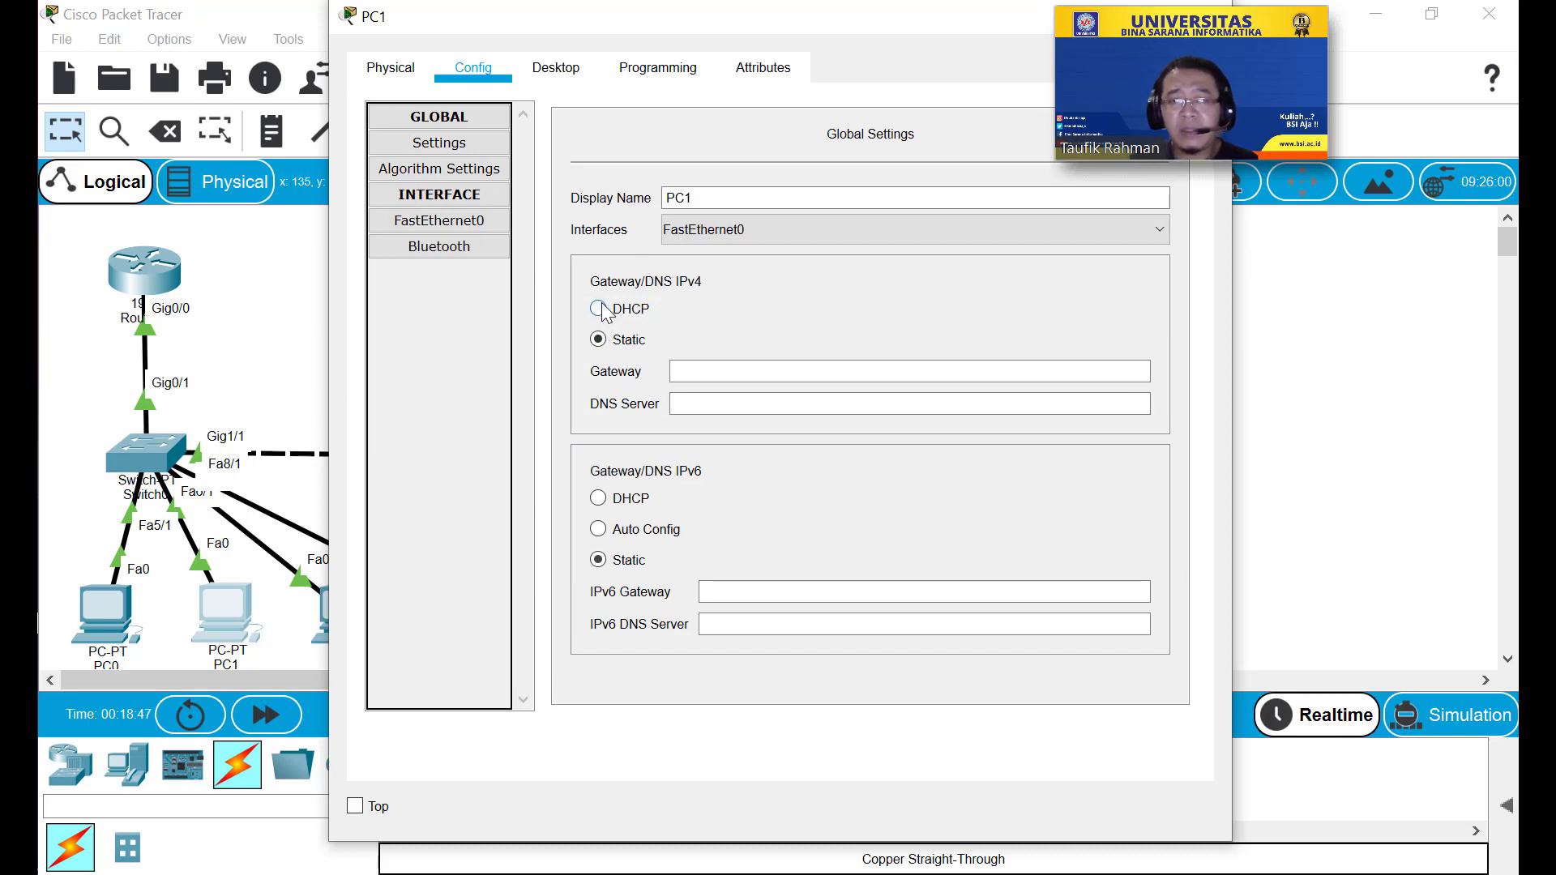
pyautogui.click(599, 310)
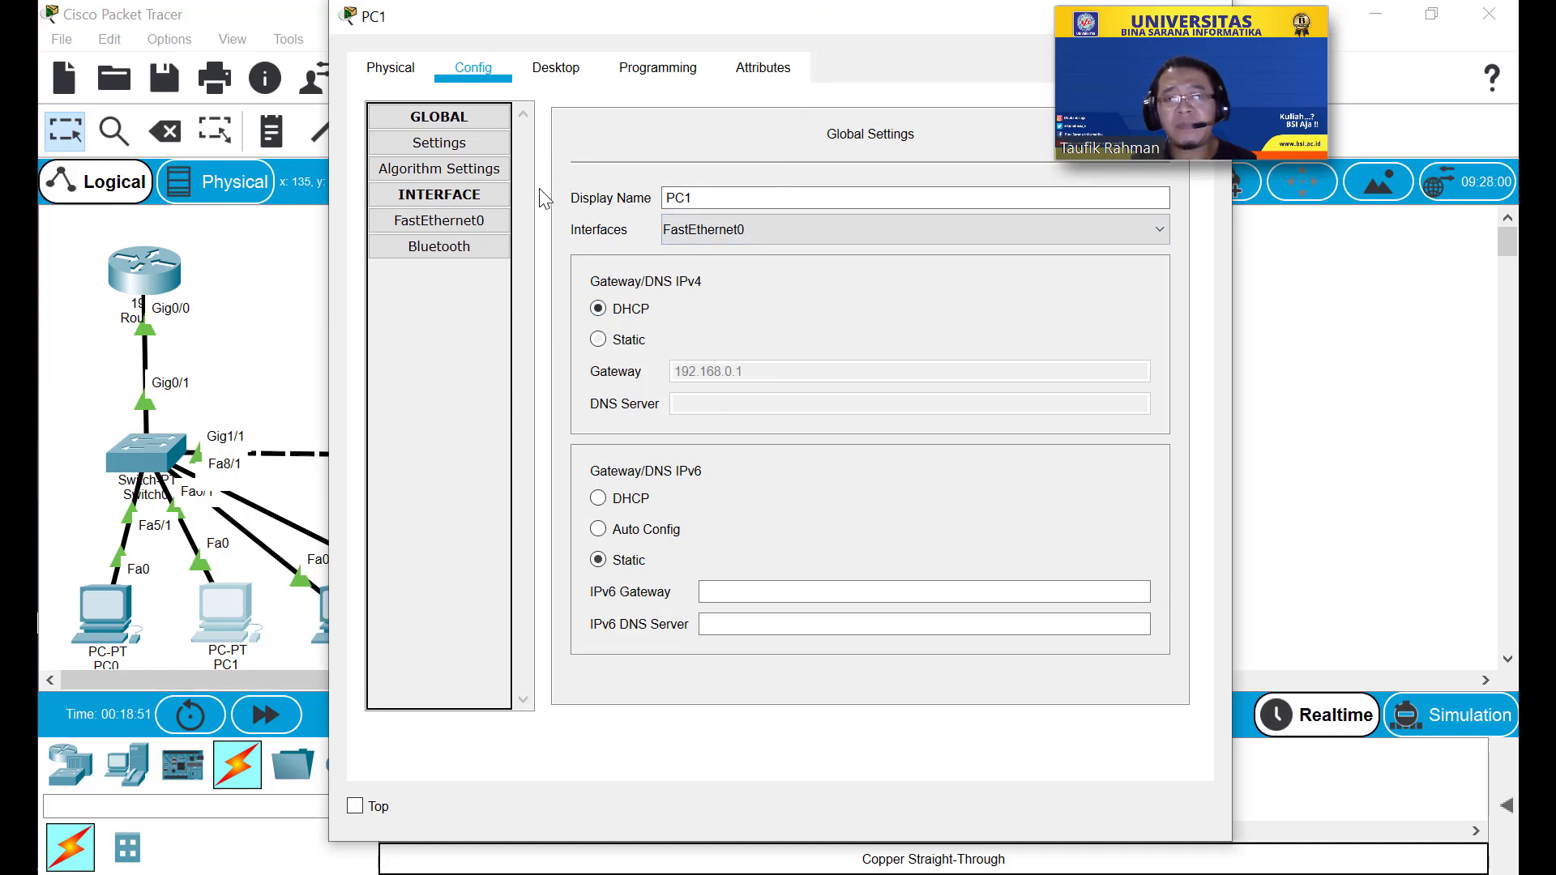
pyautogui.click(488, 220)
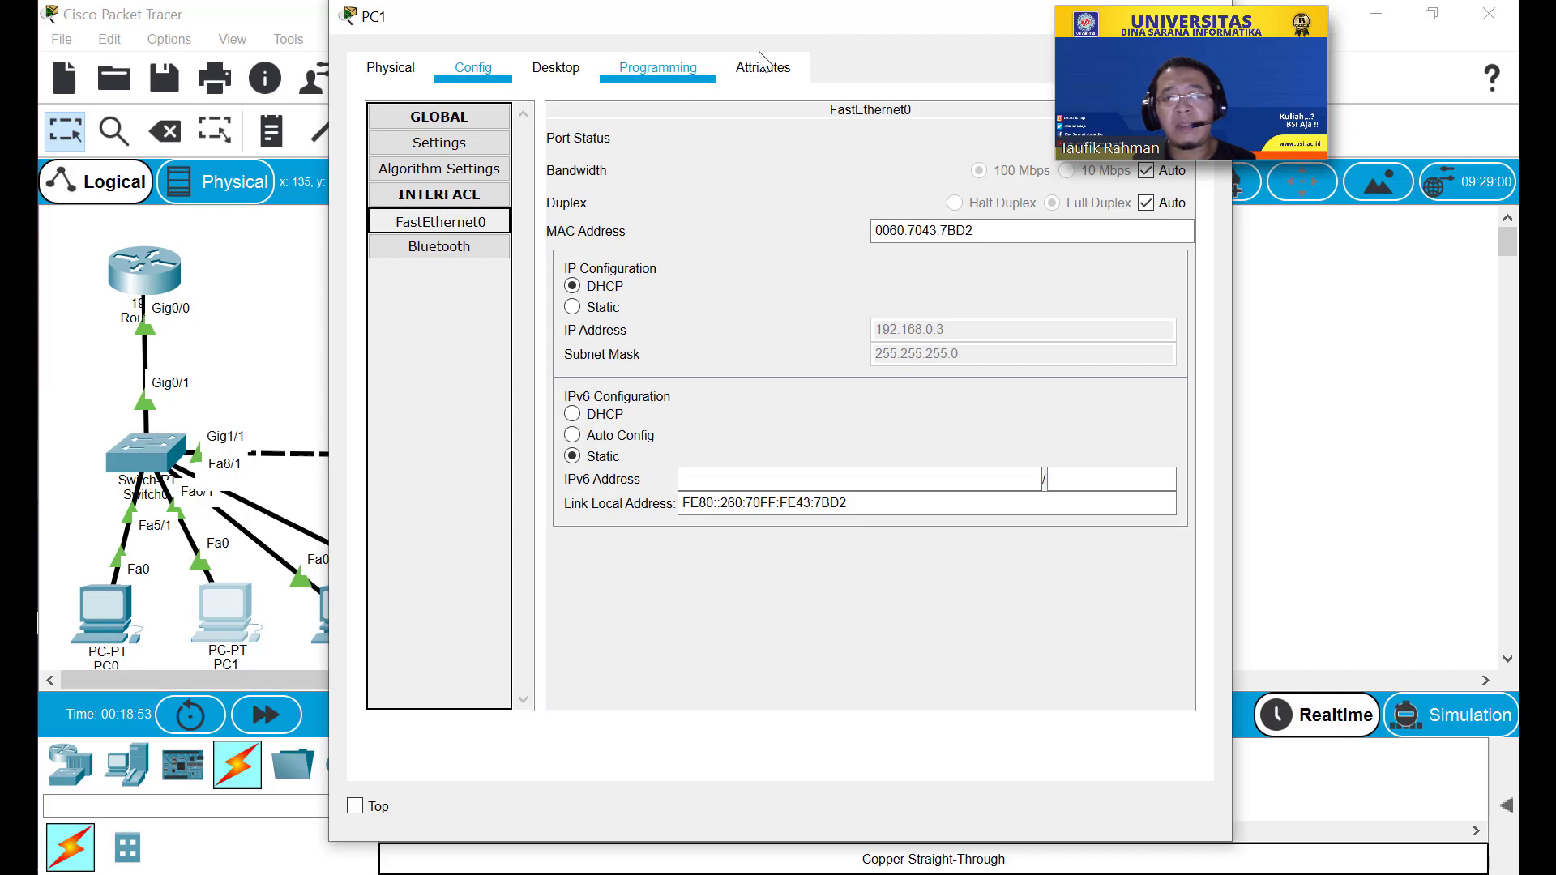
pyautogui.moveTo(786, 29); pyautogui.dragTo(592, 41)
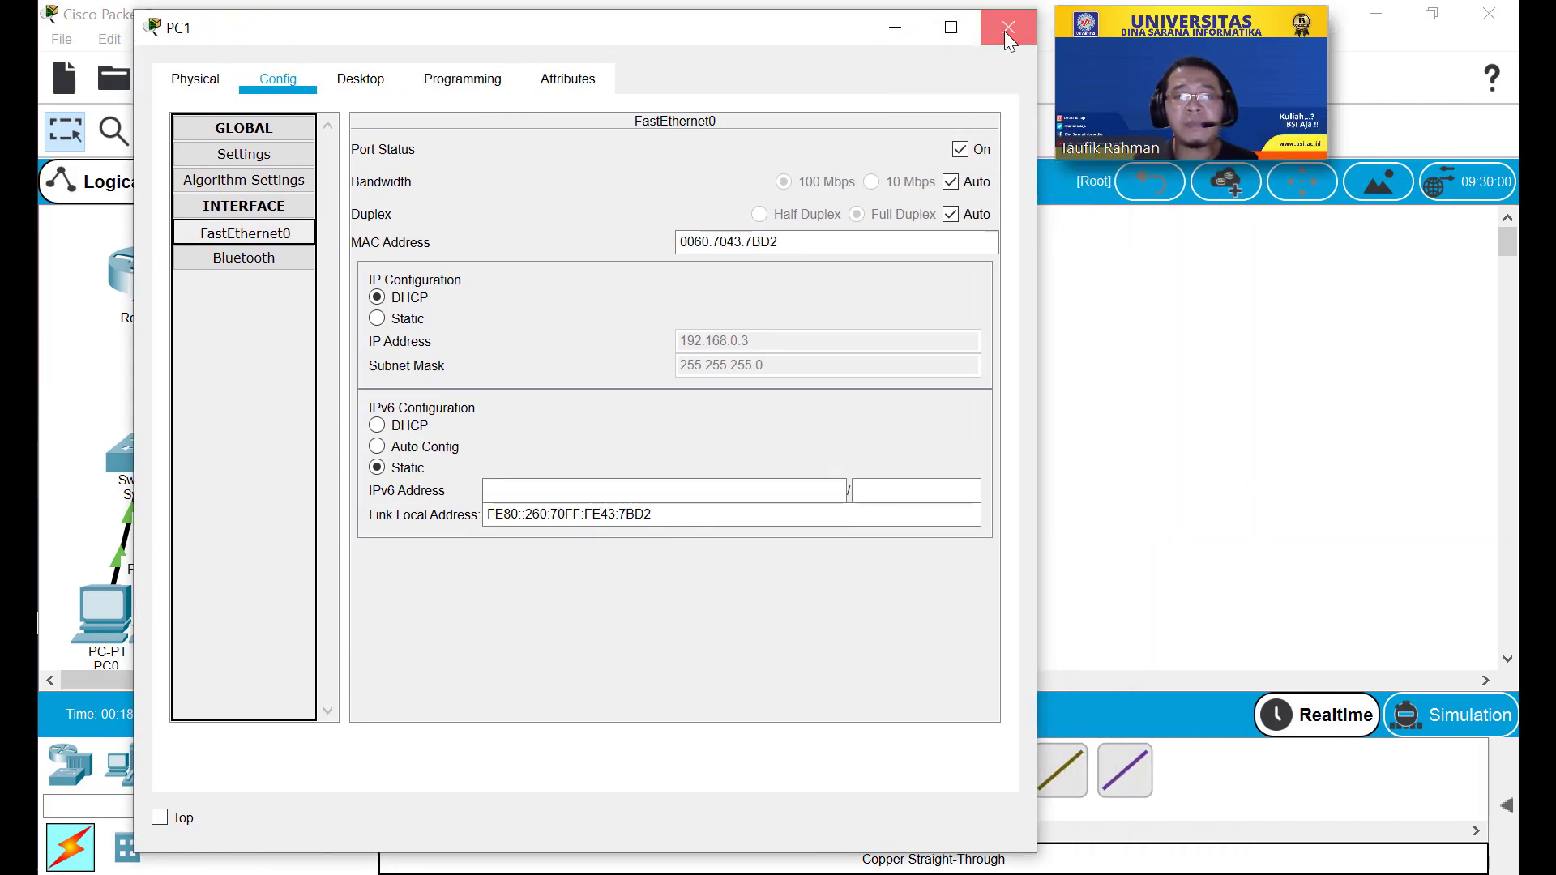
pyautogui.click(1009, 27)
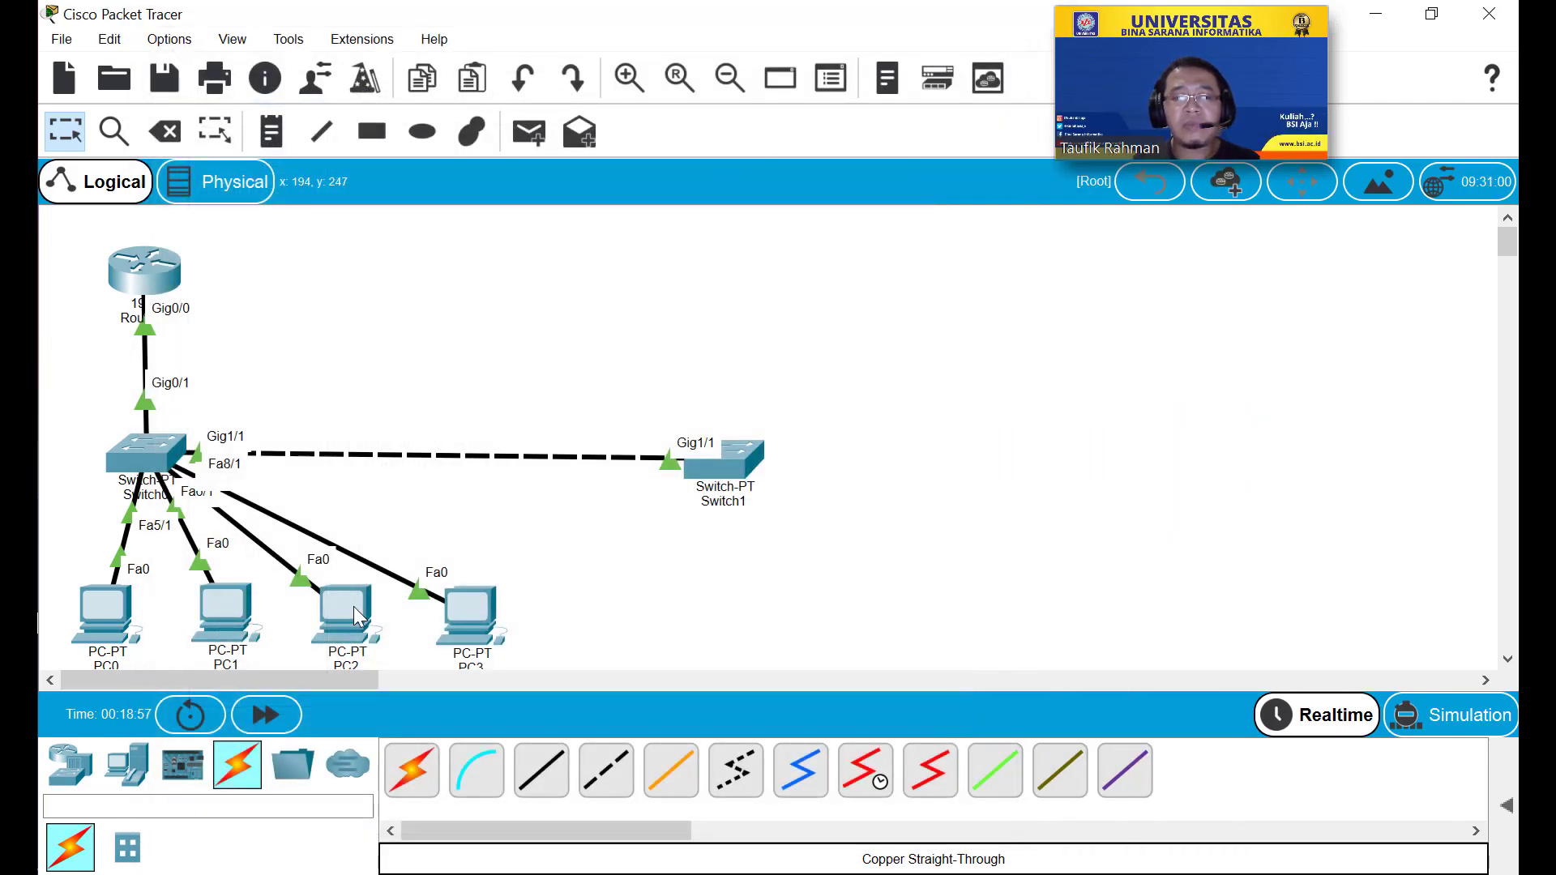
# Set PC2 to DHCP, receiving 192.168.0.4 with gateway 192.168.0.1.
pyautogui.click(345, 612)
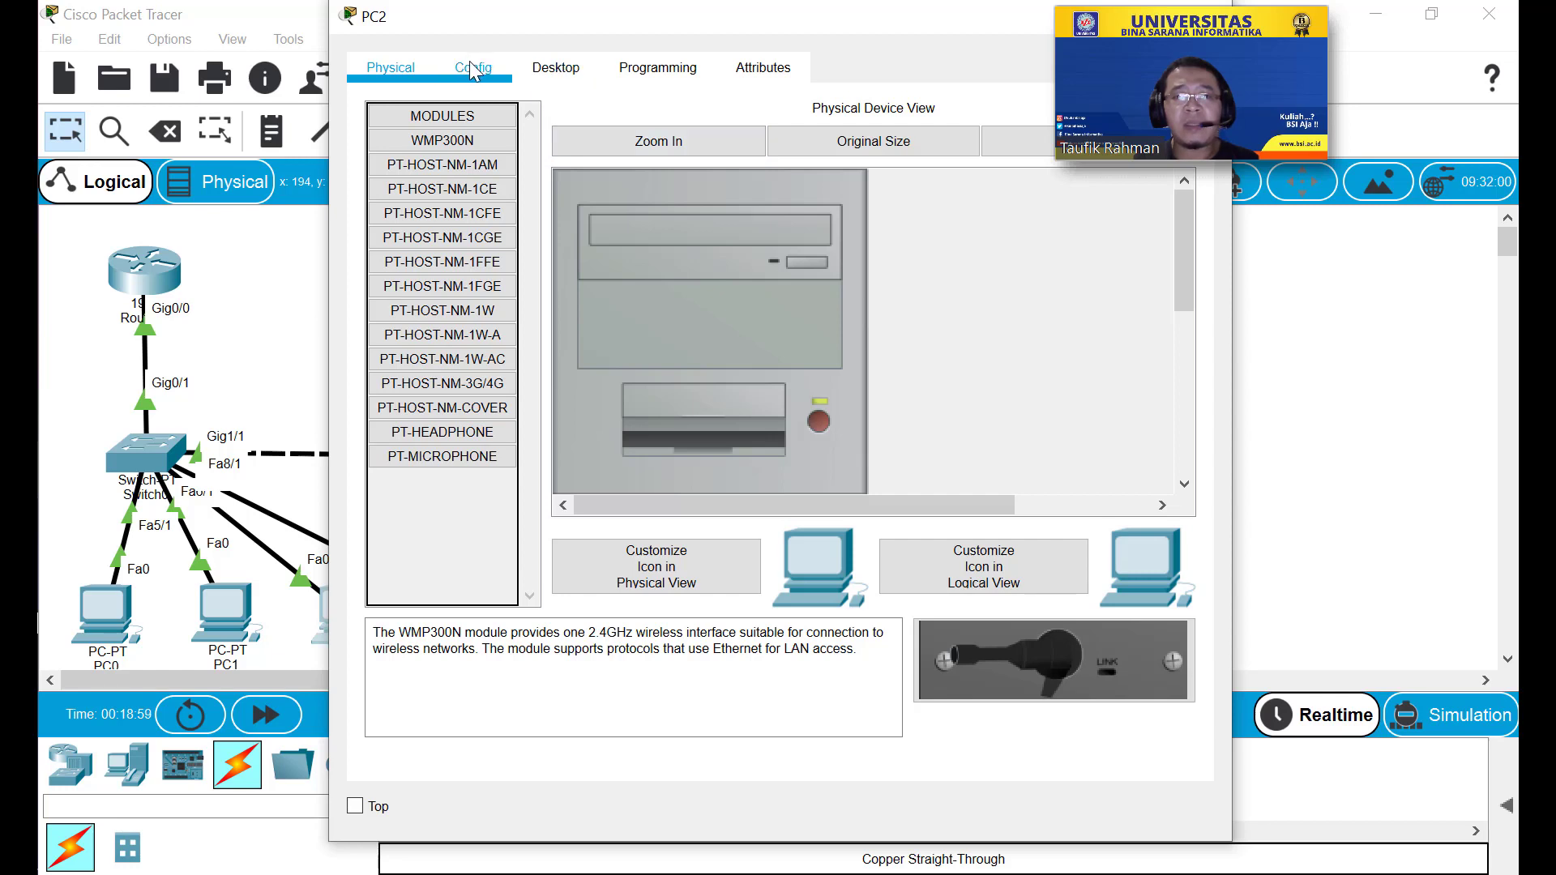
pyautogui.click(474, 70)
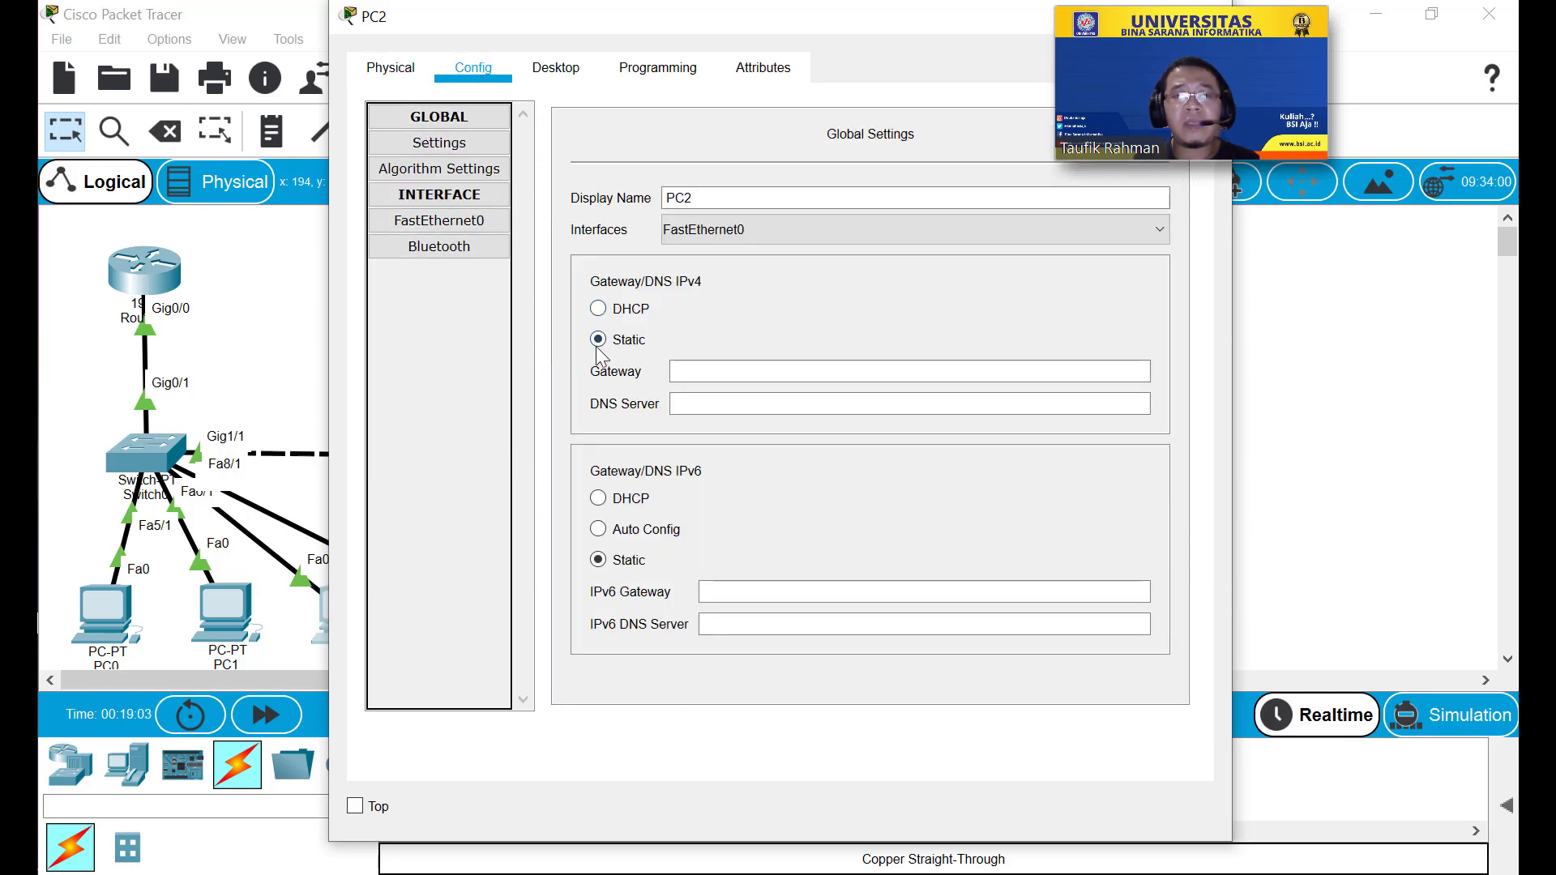
pyautogui.click(600, 309)
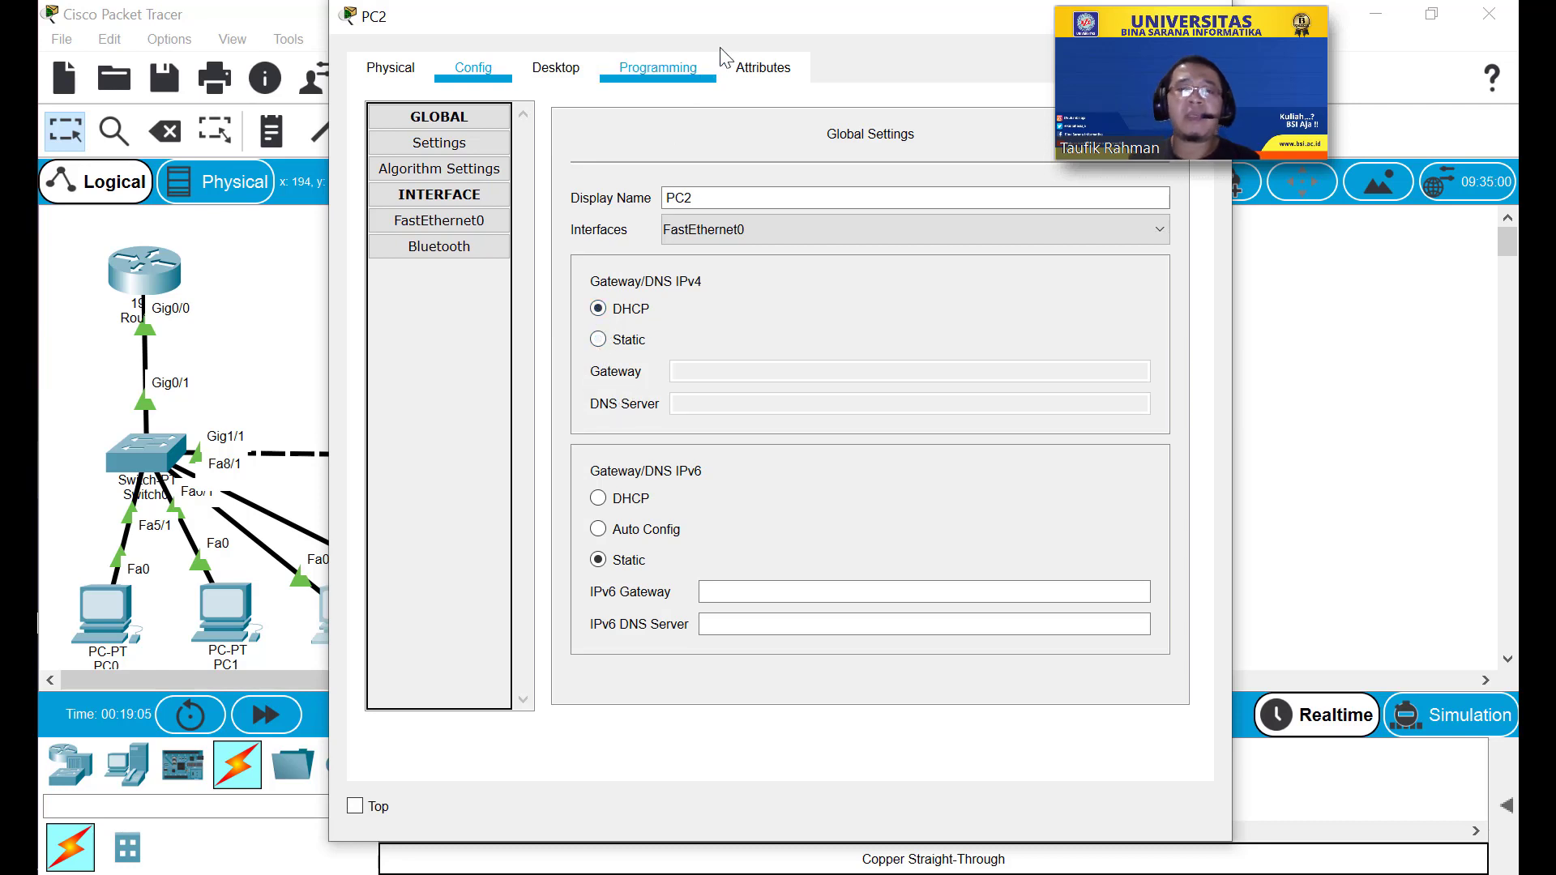
pyautogui.moveTo(734, 29); pyautogui.dragTo(580, 32)
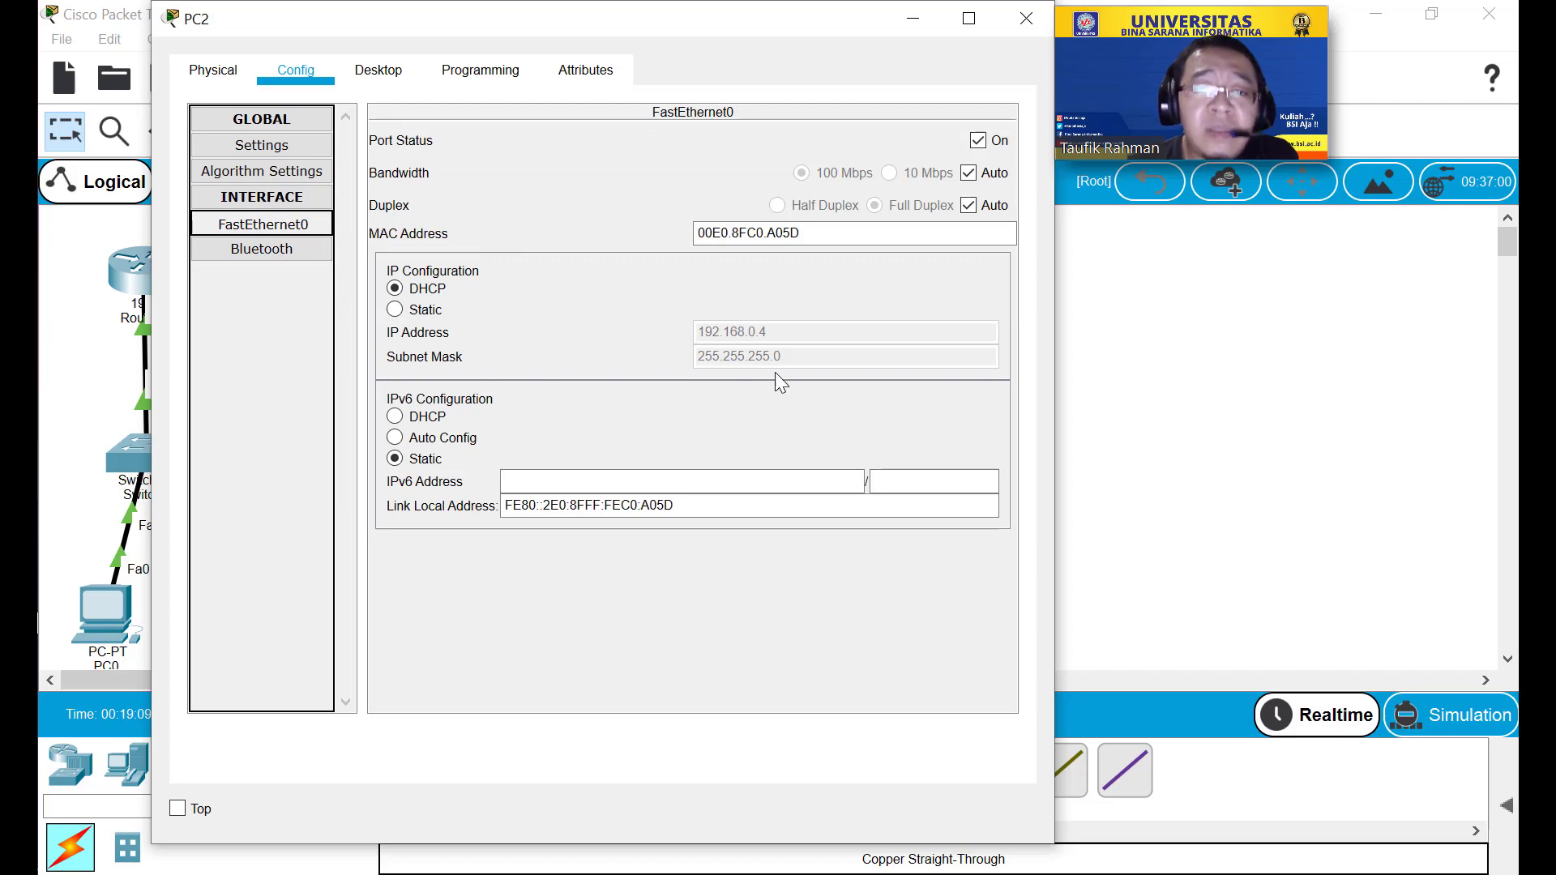
pyautogui.click(1025, 17)
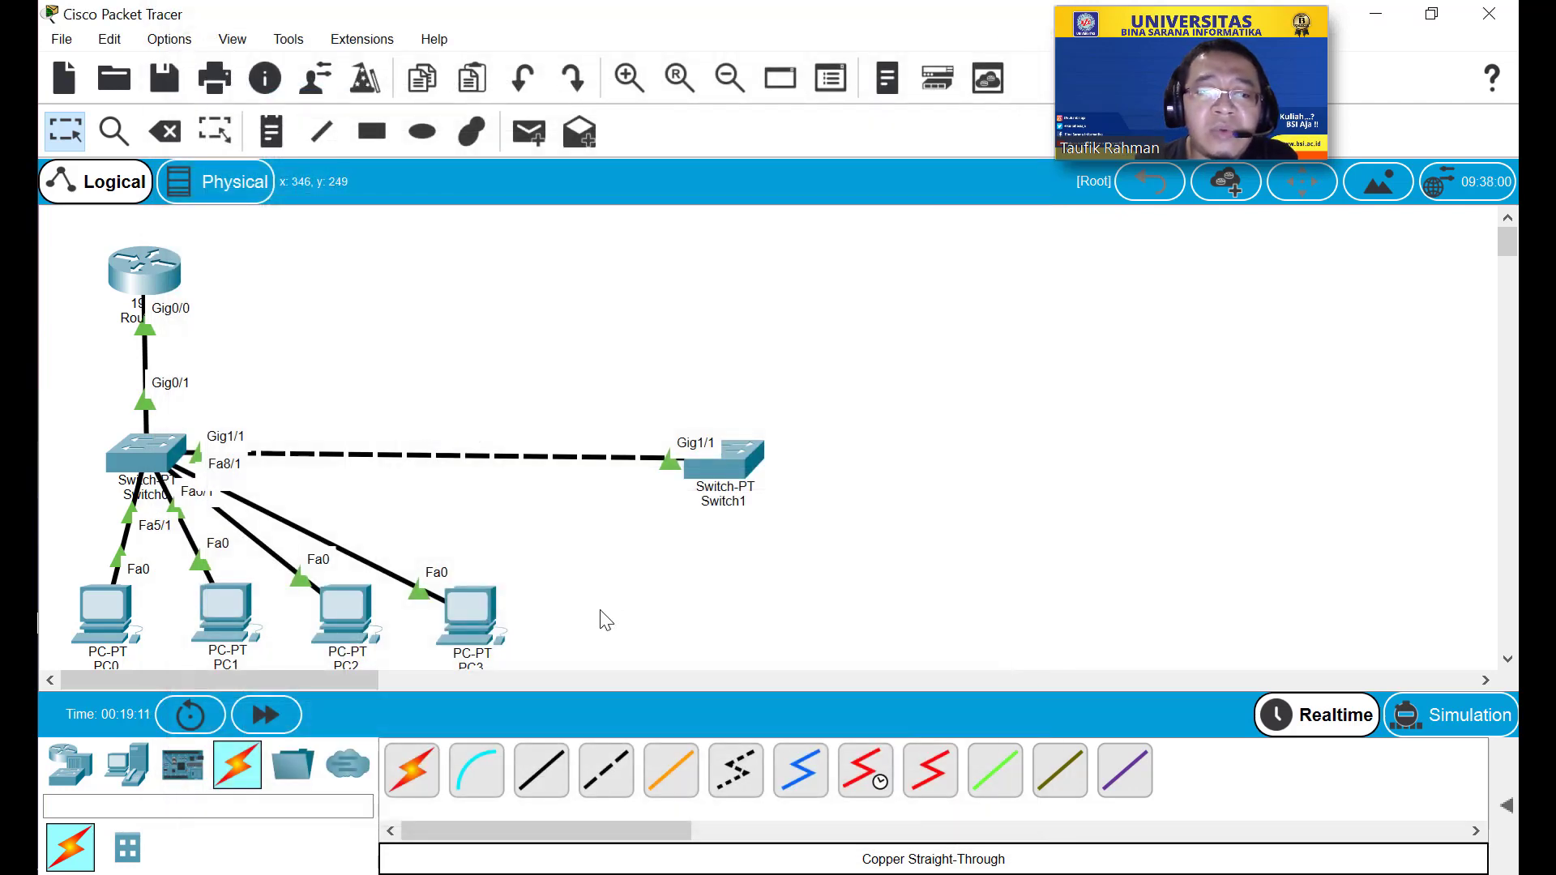
# Switch PC3 to DHCP and confirm its FastEthernet0 lease of 192.168.0.5/255.255.255.0.
pyautogui.click(459, 614)
pyautogui.click(473, 67)
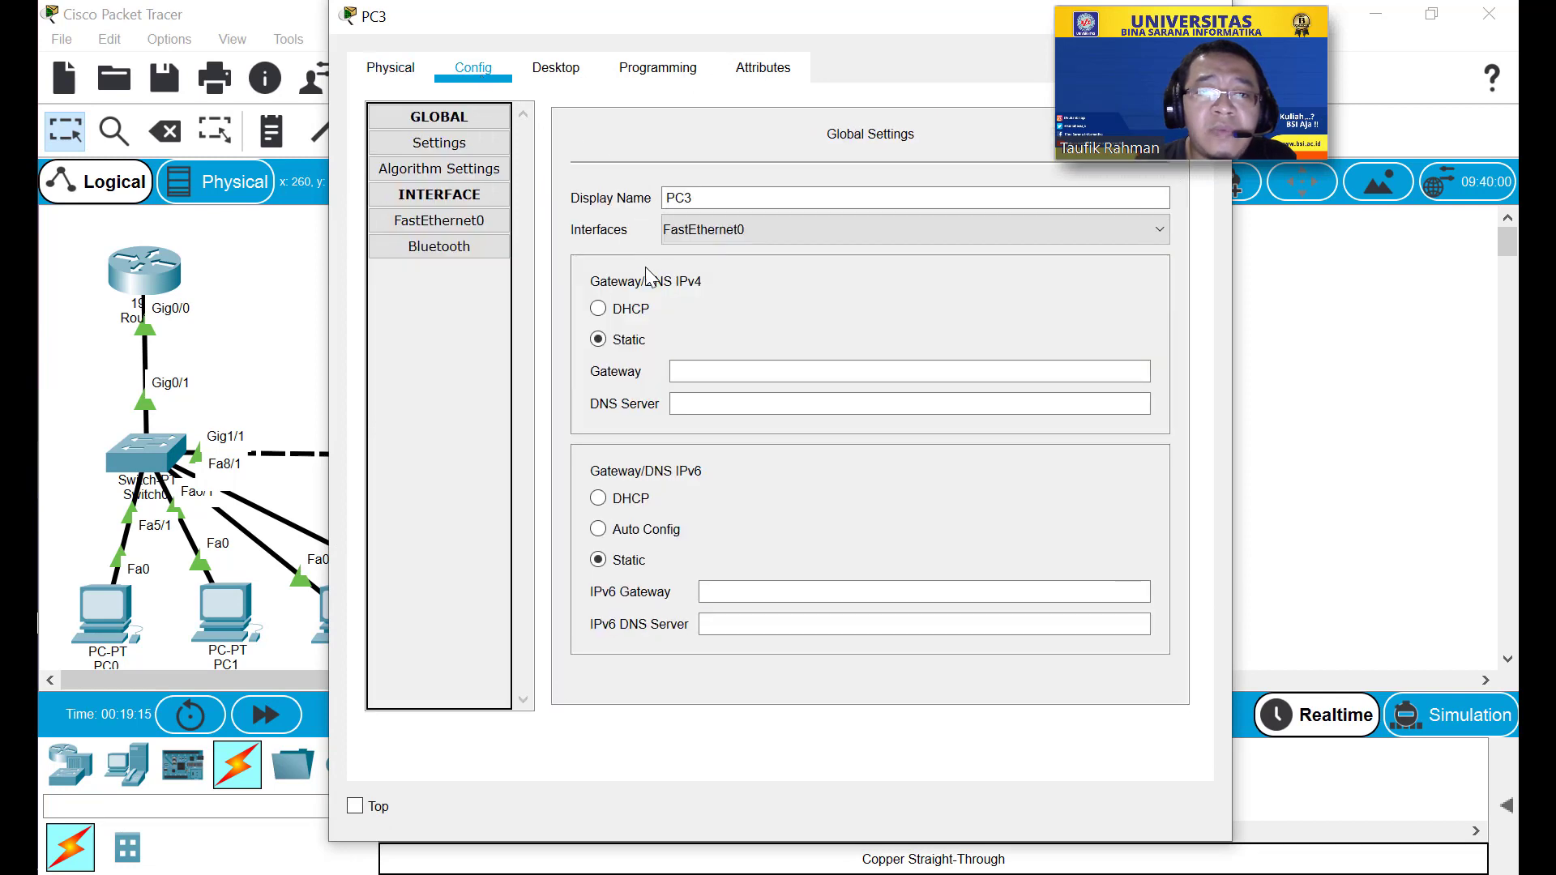
pyautogui.click(620, 320)
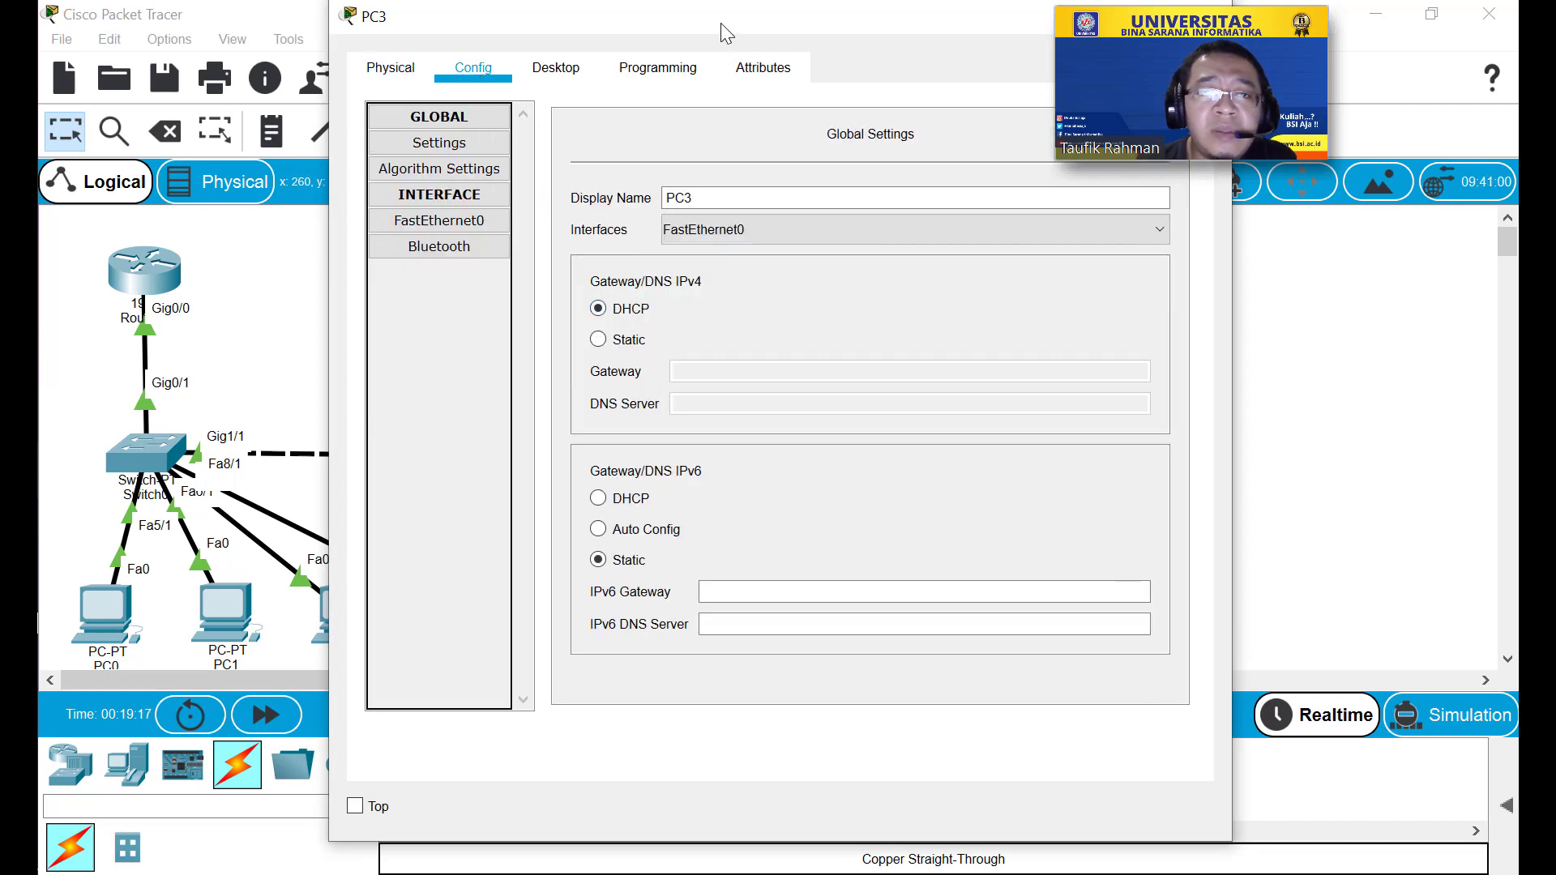
pyautogui.moveTo(724, 33); pyautogui.dragTo(627, 35)
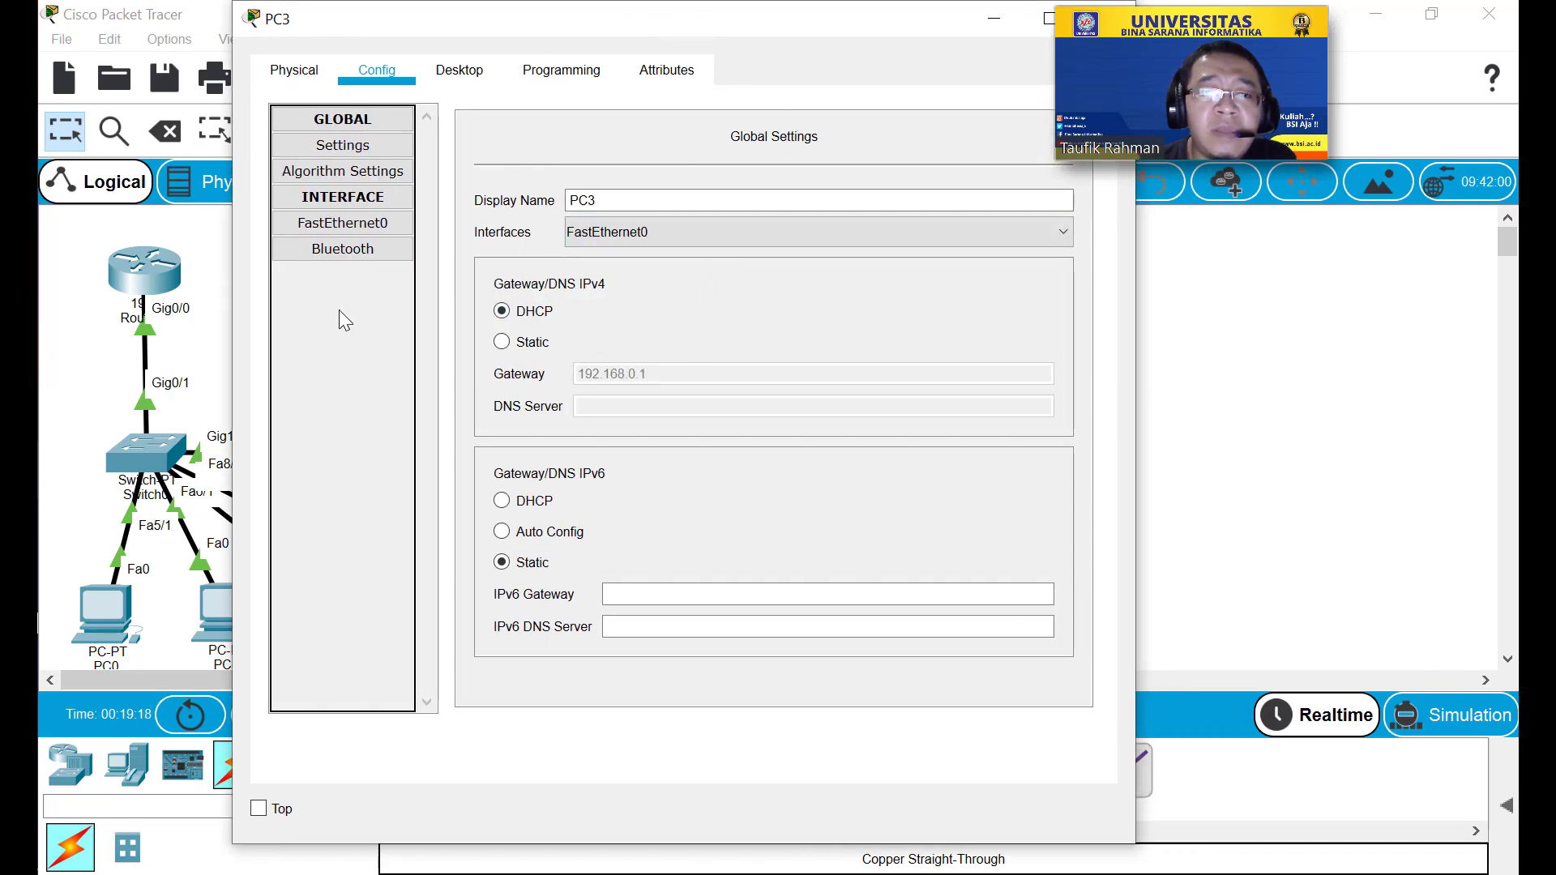
pyautogui.click(343, 222)
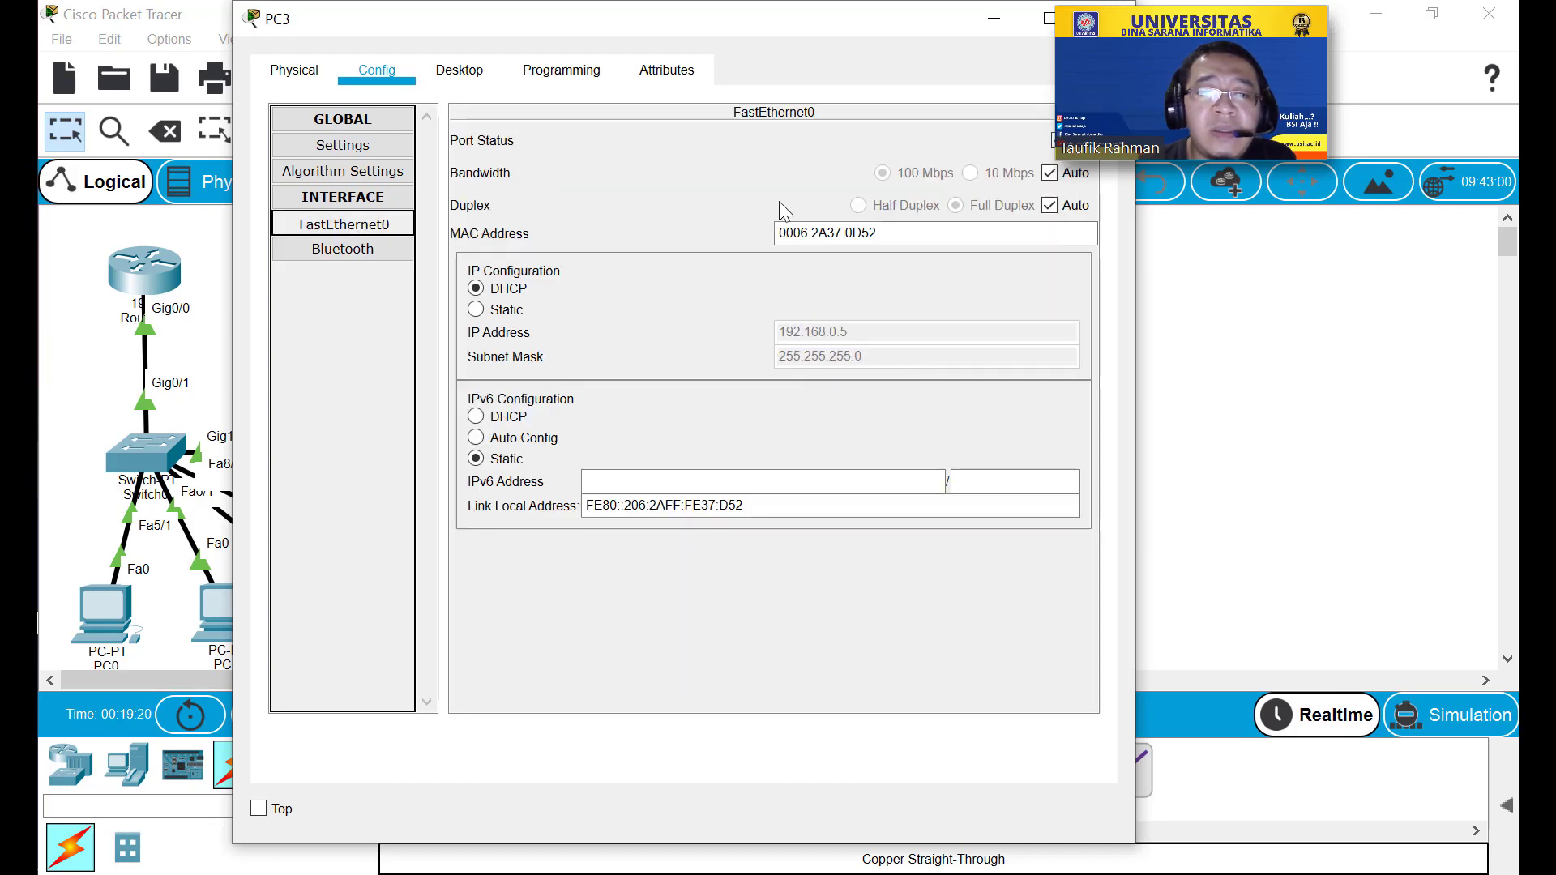
pyautogui.moveTo(829, 16); pyautogui.dragTo(778, 48)
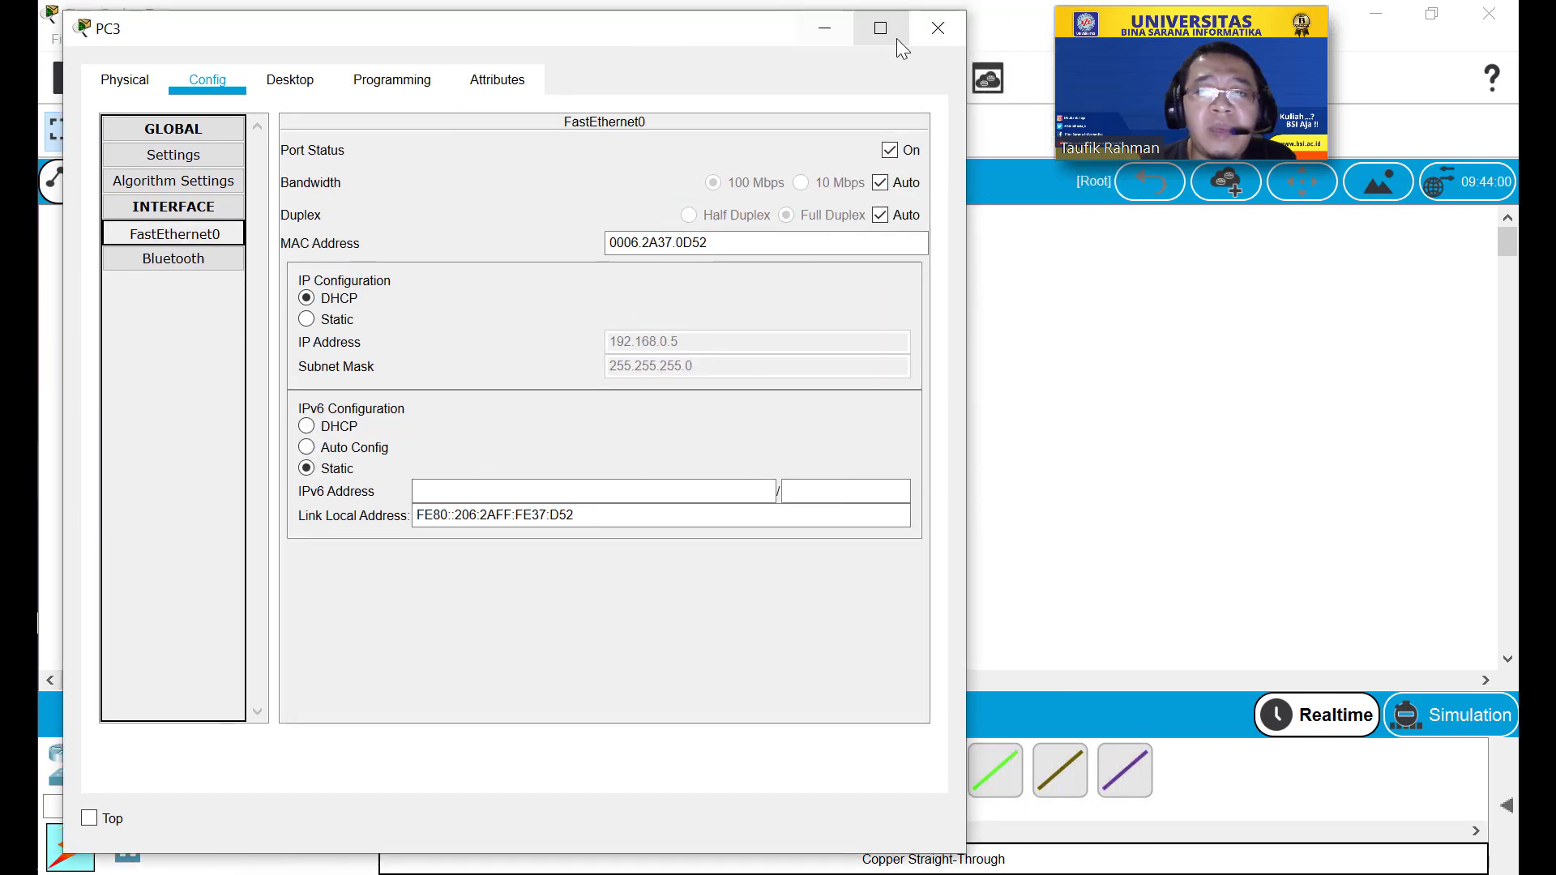
pyautogui.click(930, 35)
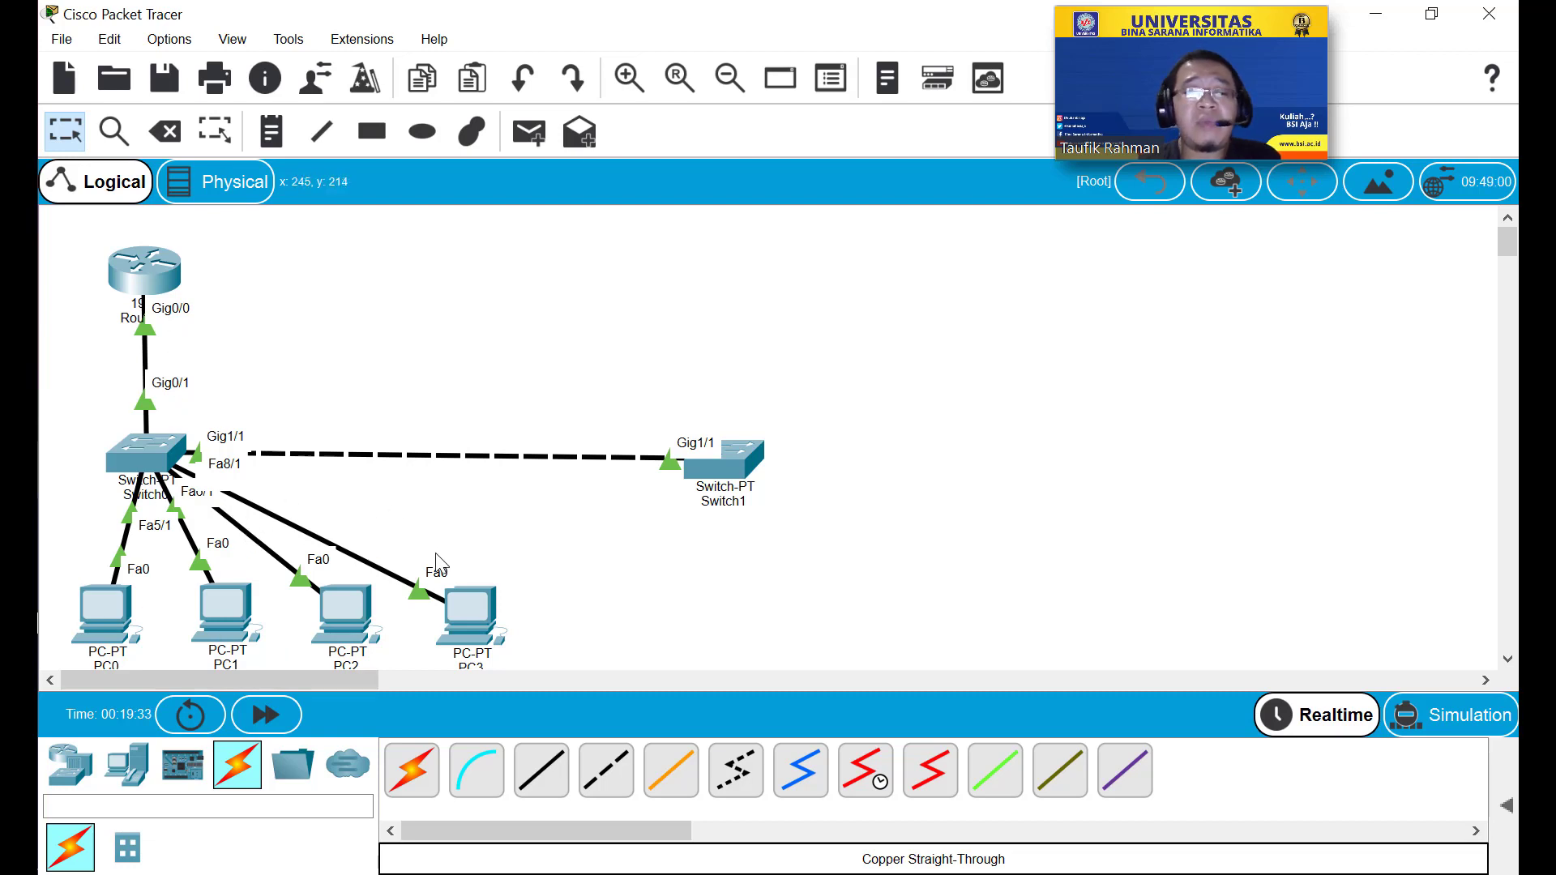
# Place two AP-PT-AC access points: one above the switch, one right of Switch1.
pyautogui.click(72, 768)
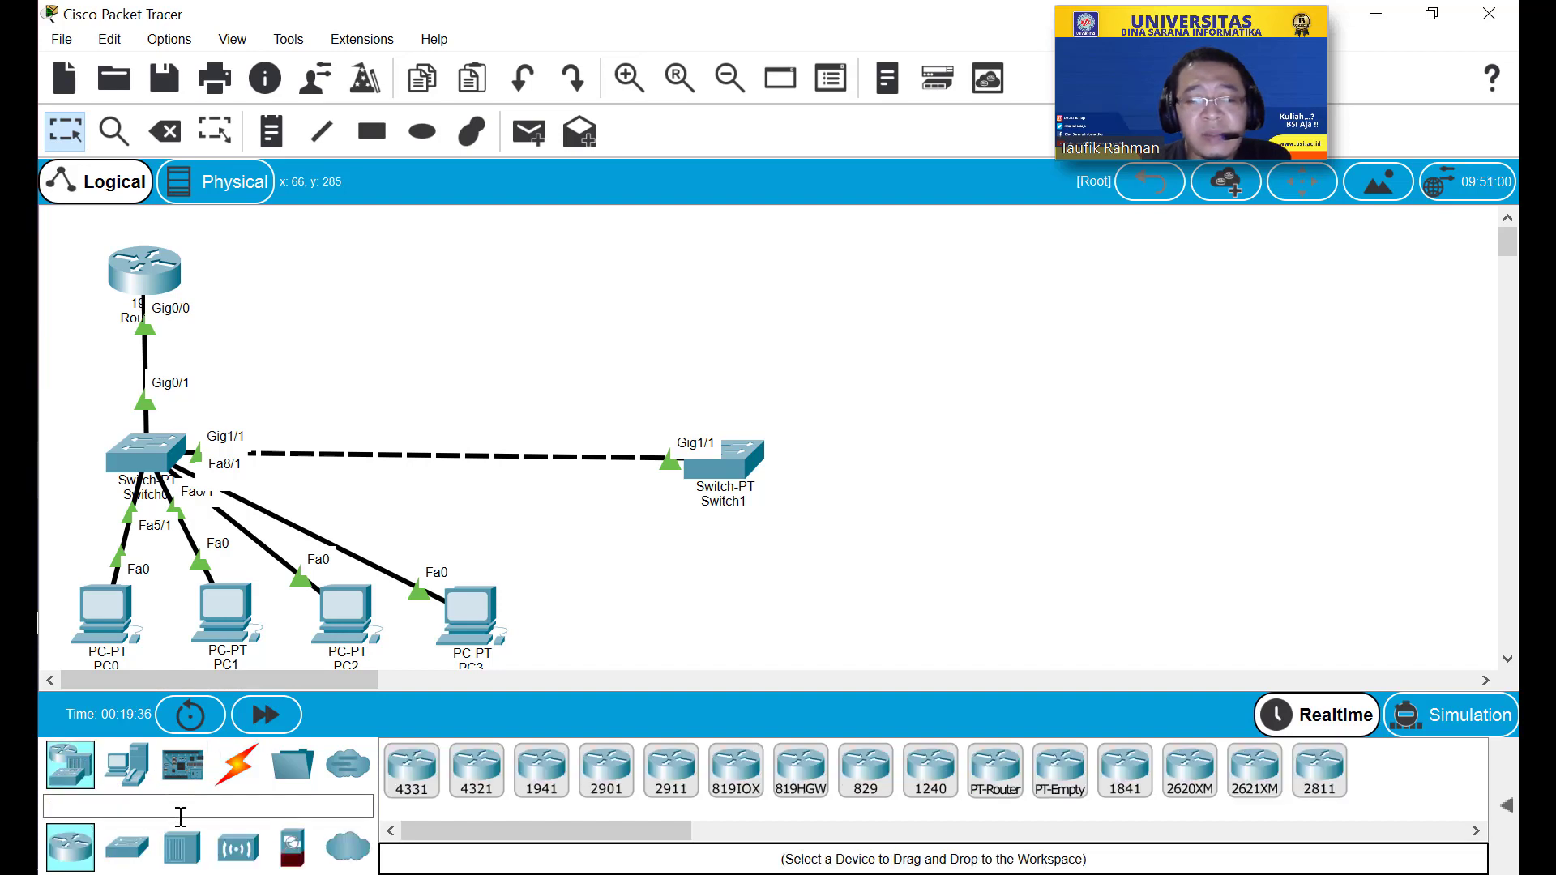
pyautogui.click(244, 851)
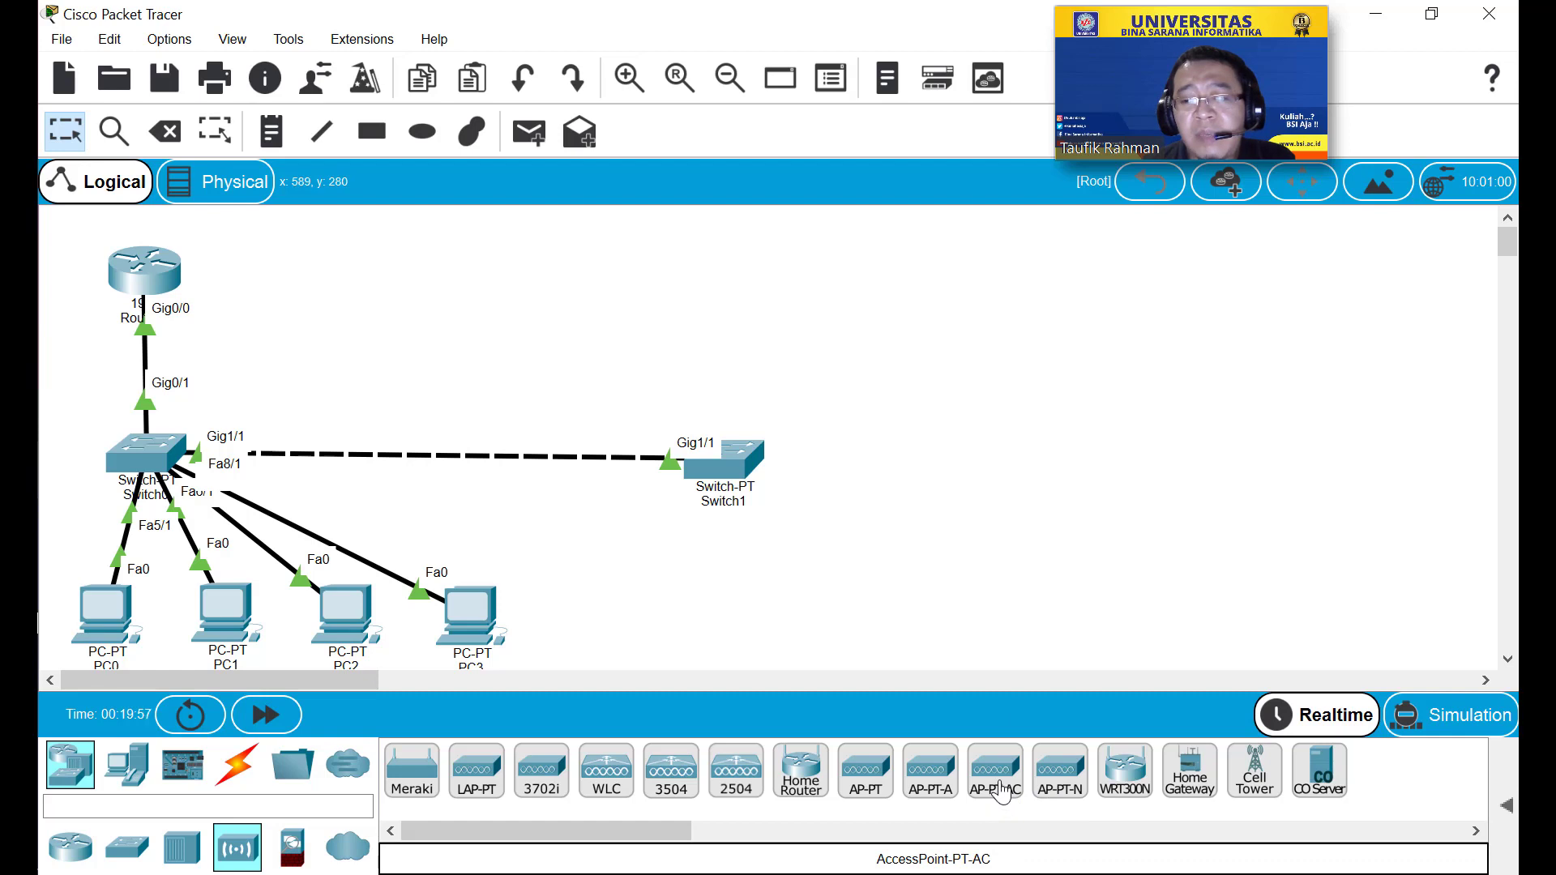
pyautogui.moveTo(1003, 790); pyautogui.dragTo(320, 371)
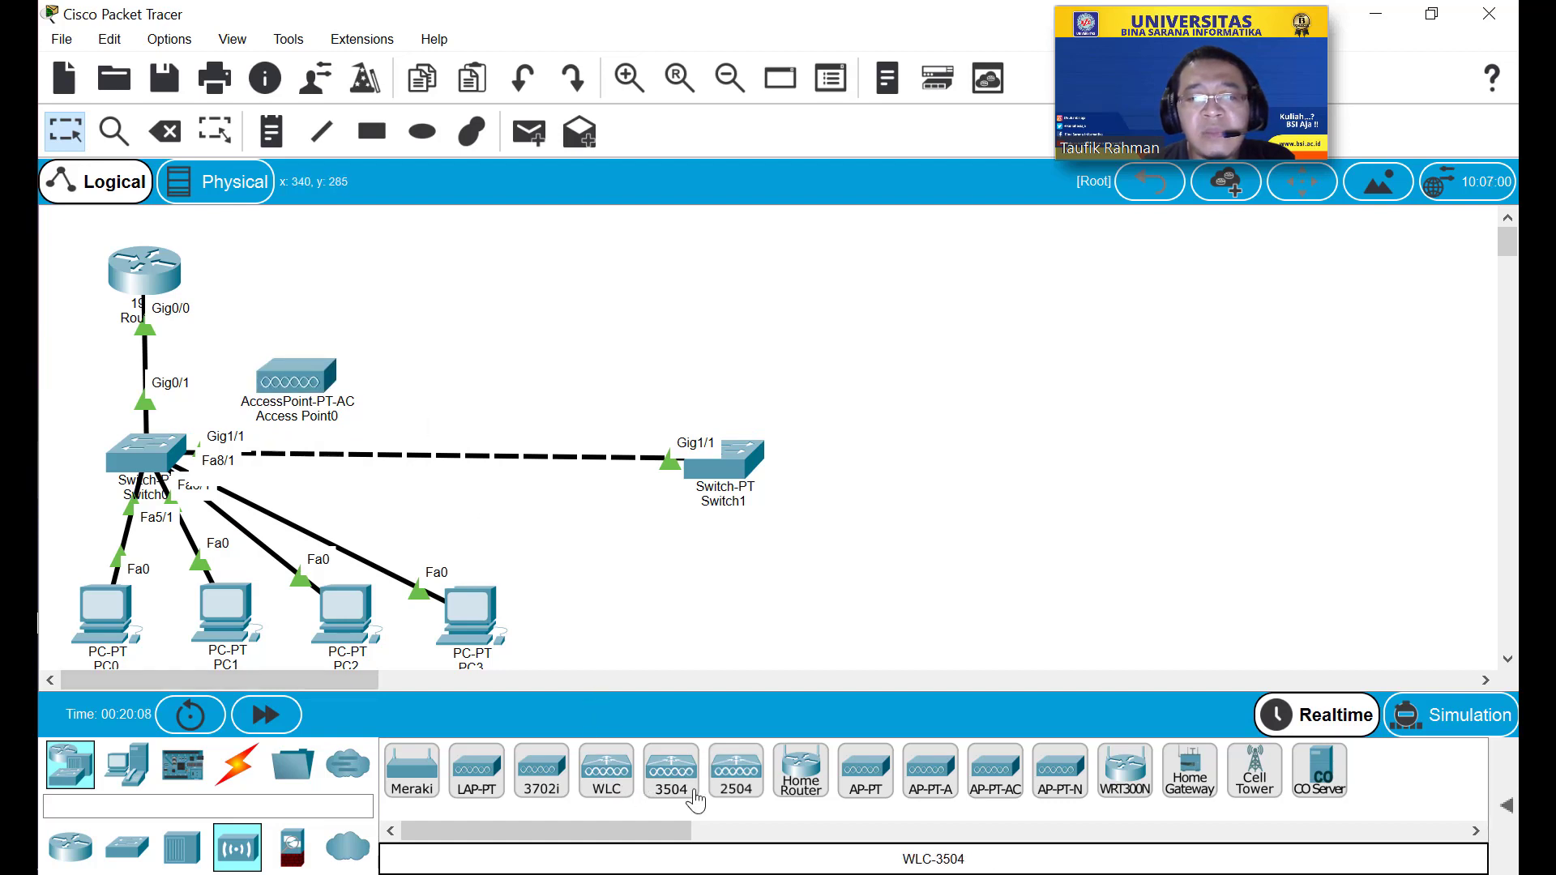
pyautogui.moveTo(1004, 788); pyautogui.dragTo(992, 452)
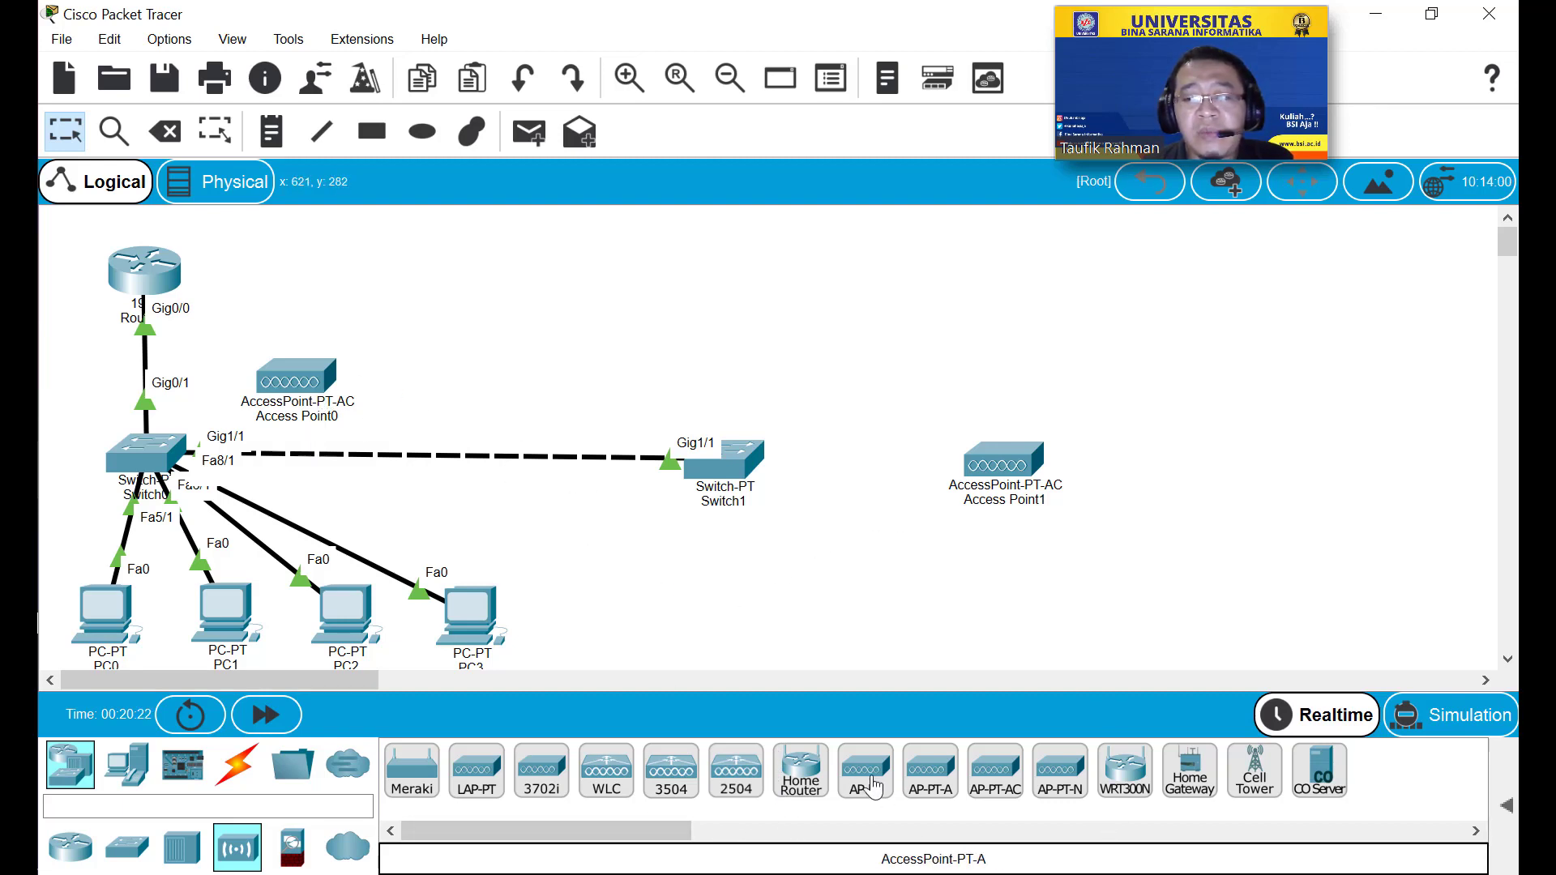
pyautogui.click(142, 780)
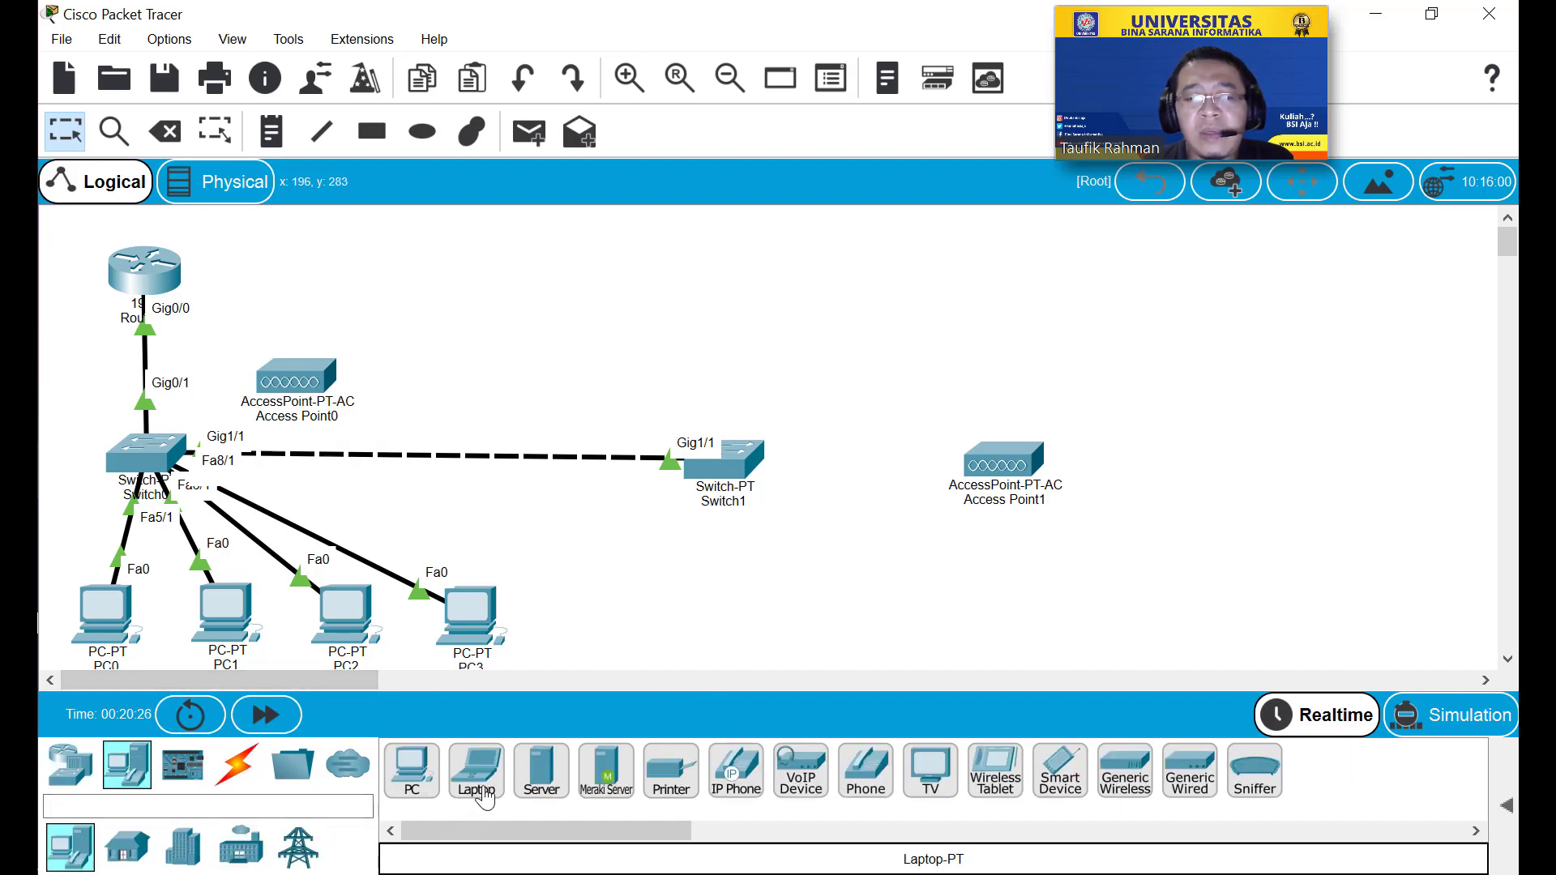
# Place Laptop0, Laptop1 and Laptop2 in a row above Access Point0.
pyautogui.moveTo(476, 775); pyautogui.dragTo(510, 575)
pyautogui.moveTo(480, 300); pyautogui.dragTo(434, 267)
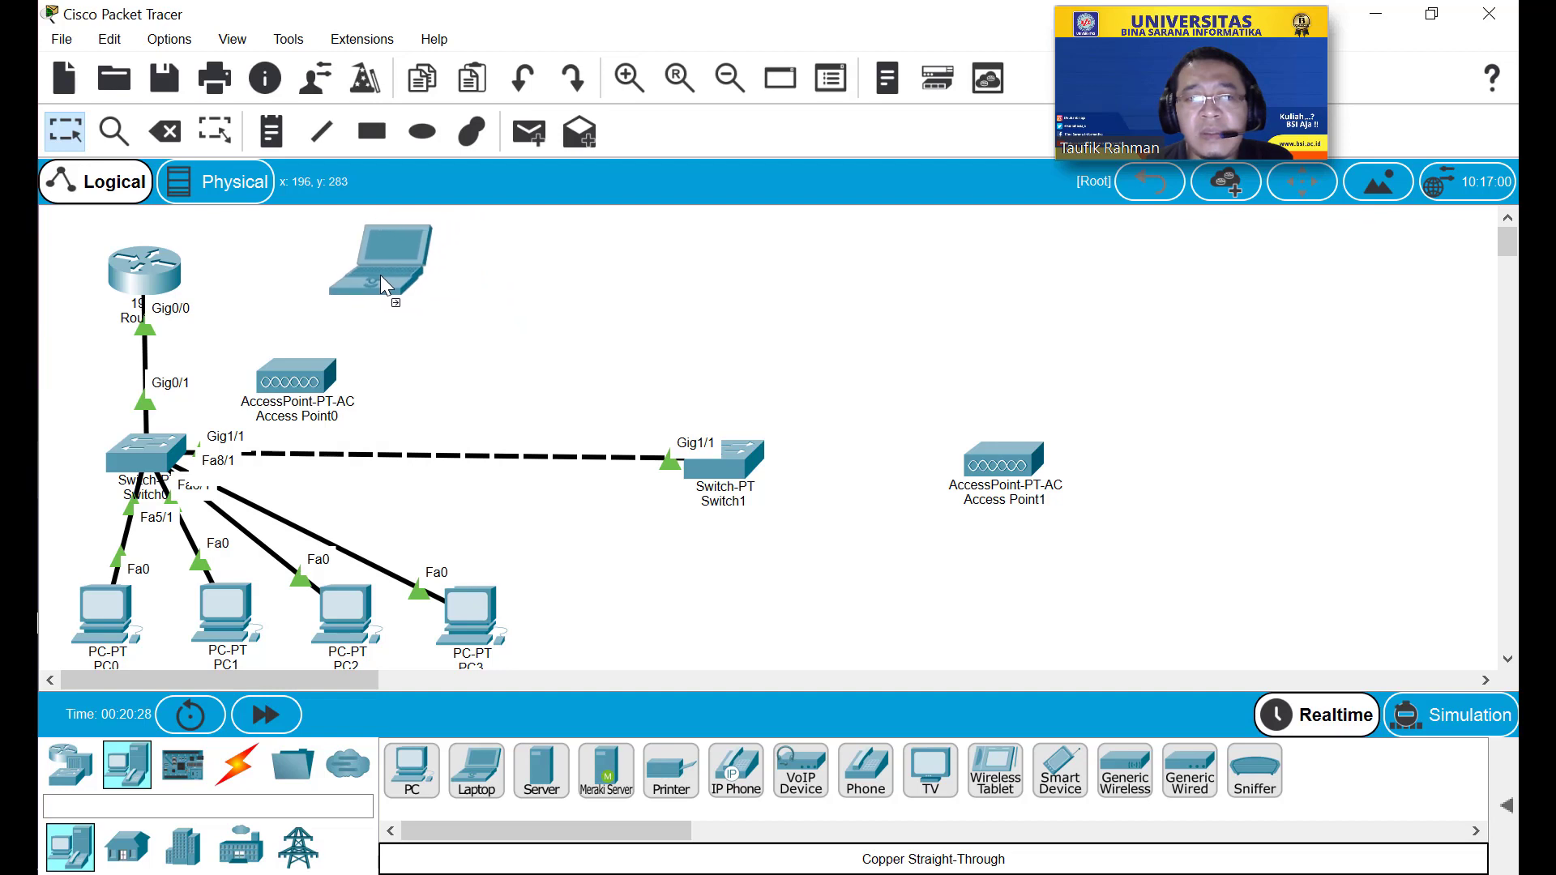
pyautogui.click(379, 276)
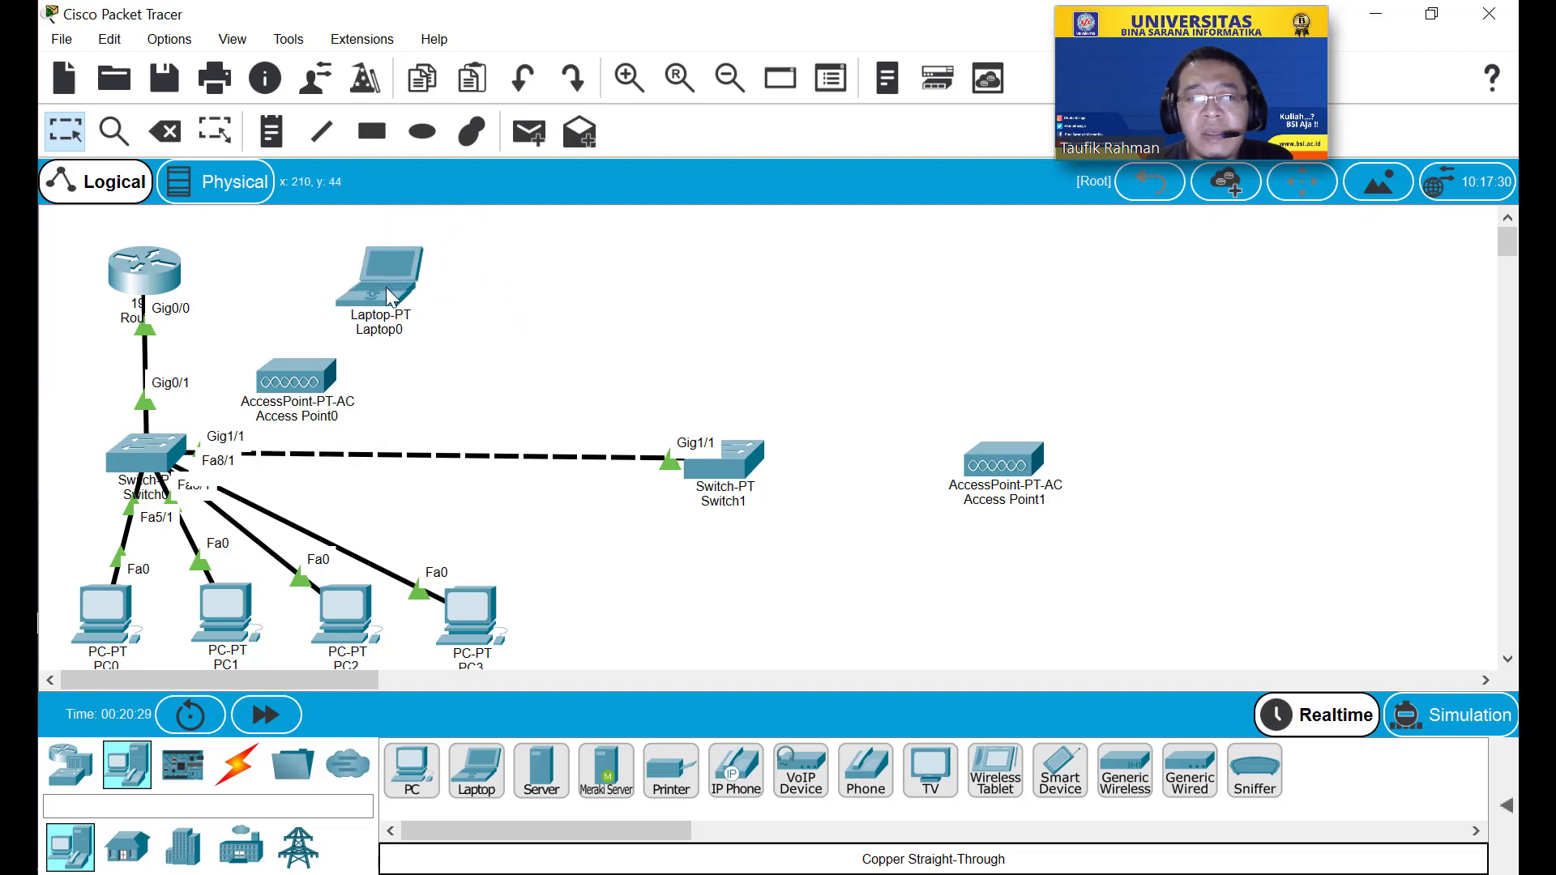
pyautogui.click(478, 771)
pyautogui.click(496, 297)
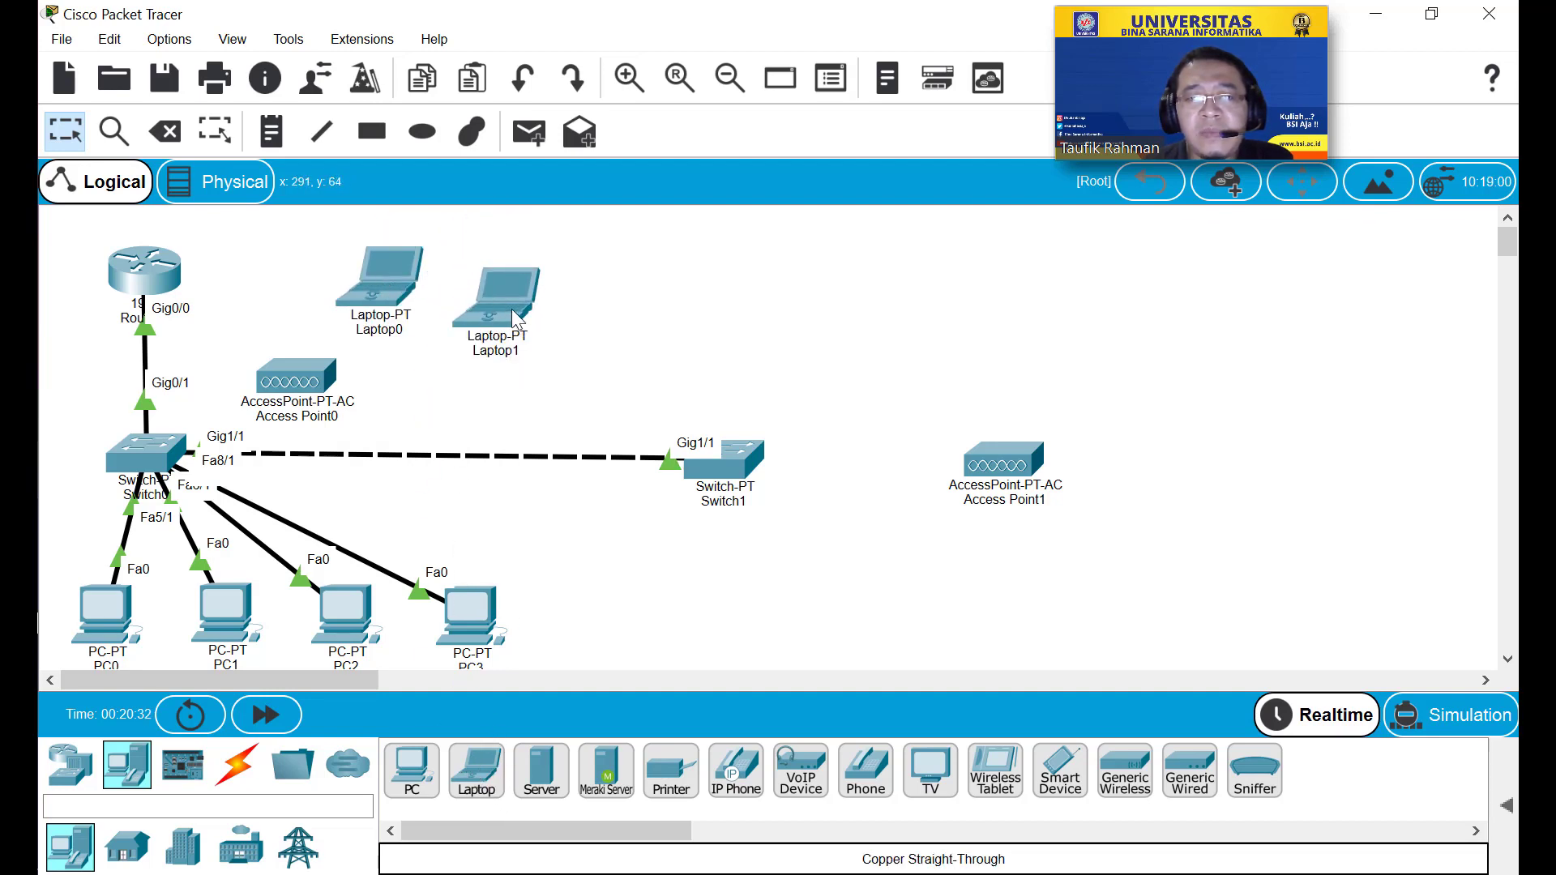
pyautogui.click(509, 278)
pyautogui.click(553, 389)
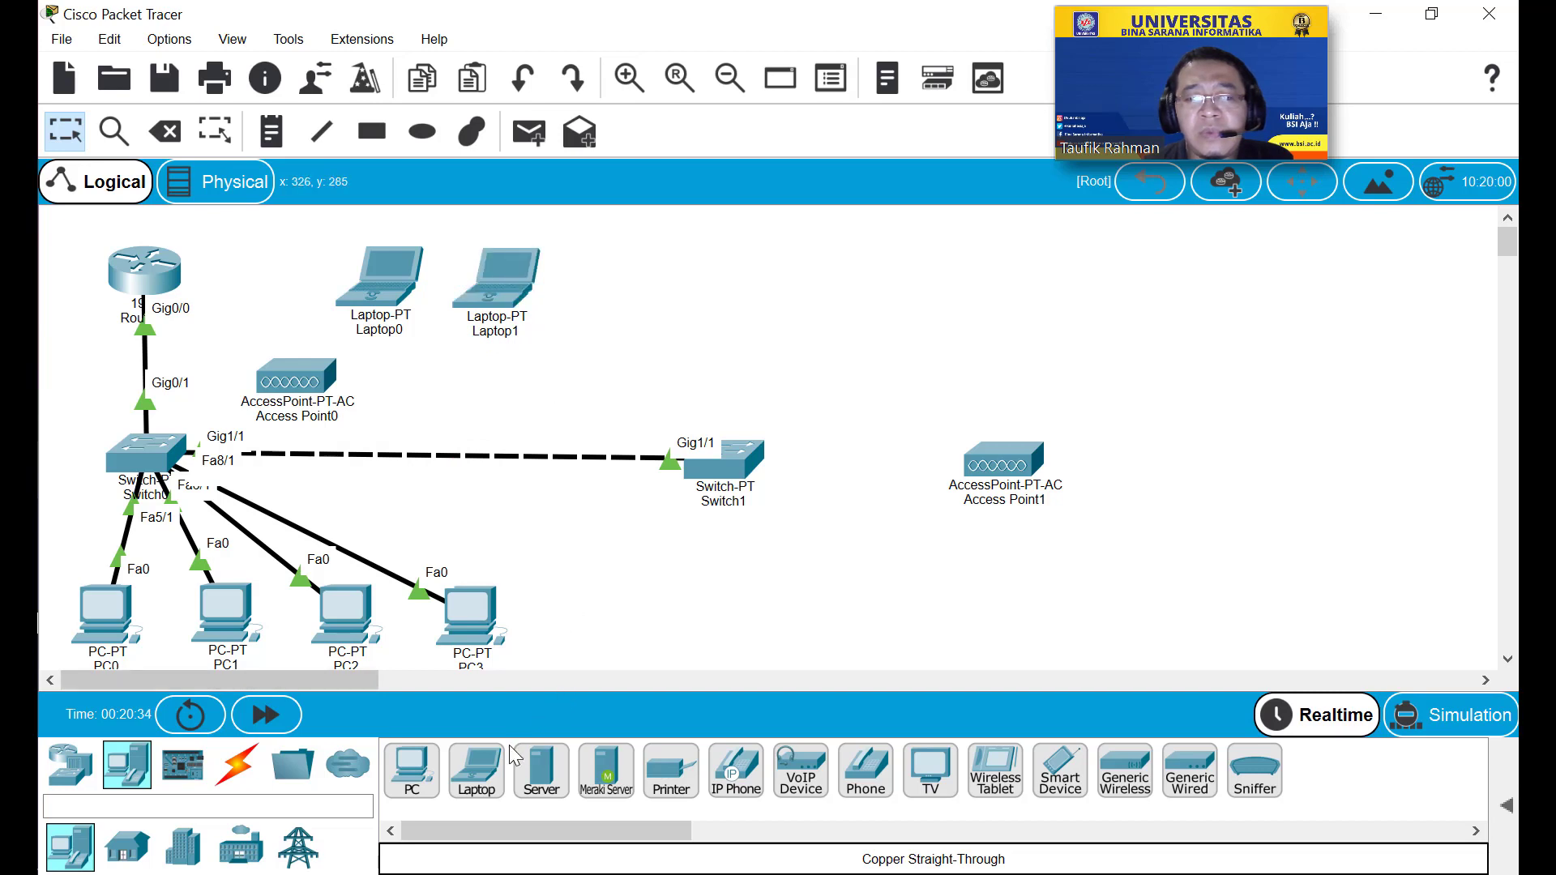
pyautogui.click(478, 772)
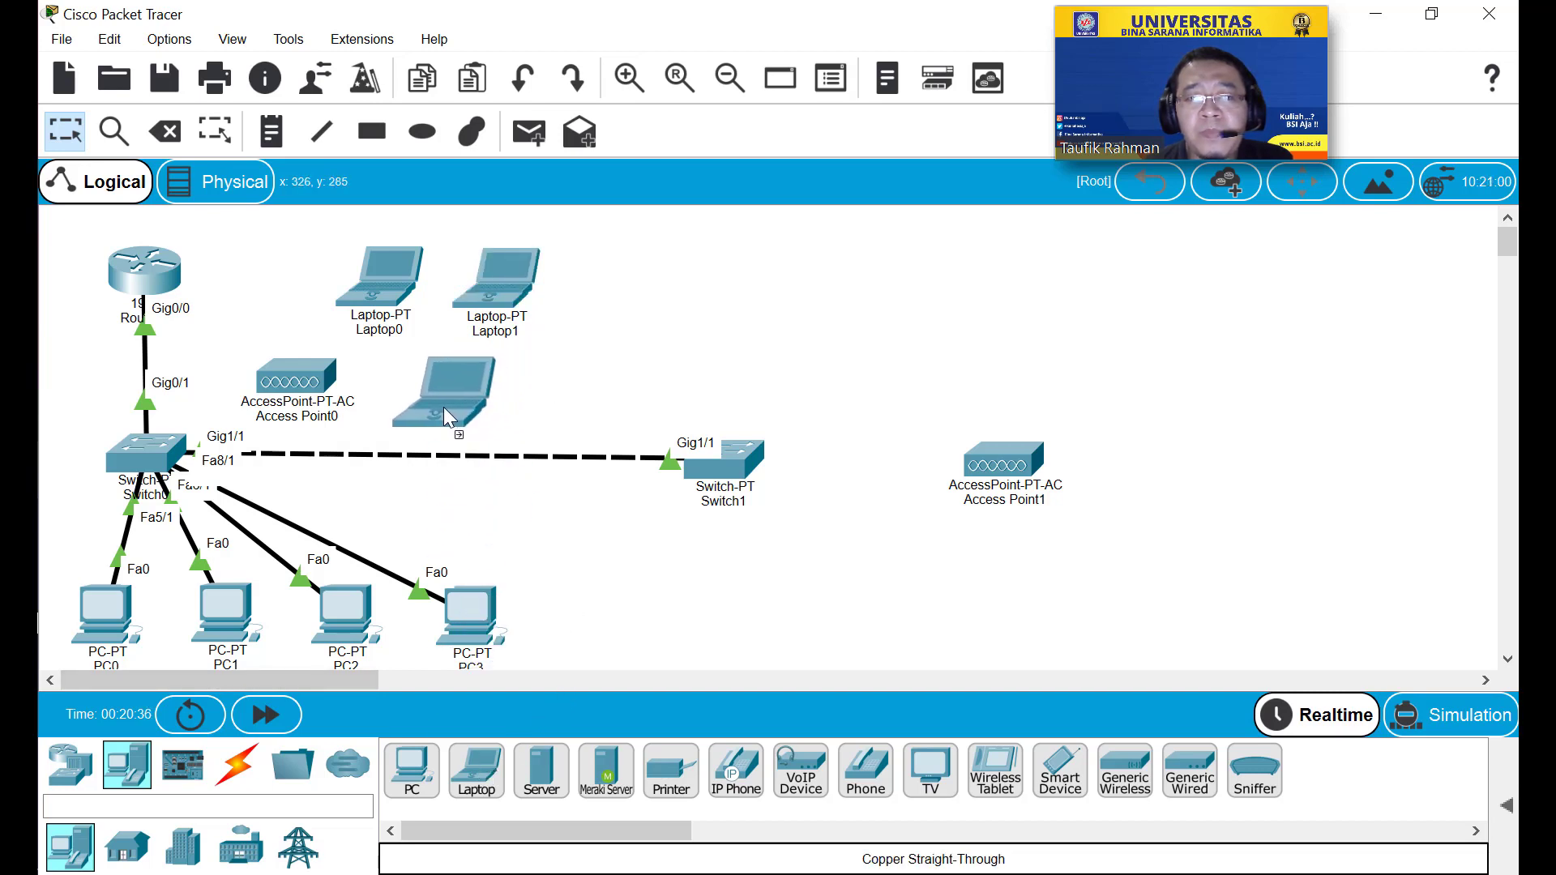
pyautogui.click(454, 409)
pyautogui.moveTo(454, 409); pyautogui.dragTo(712, 285)
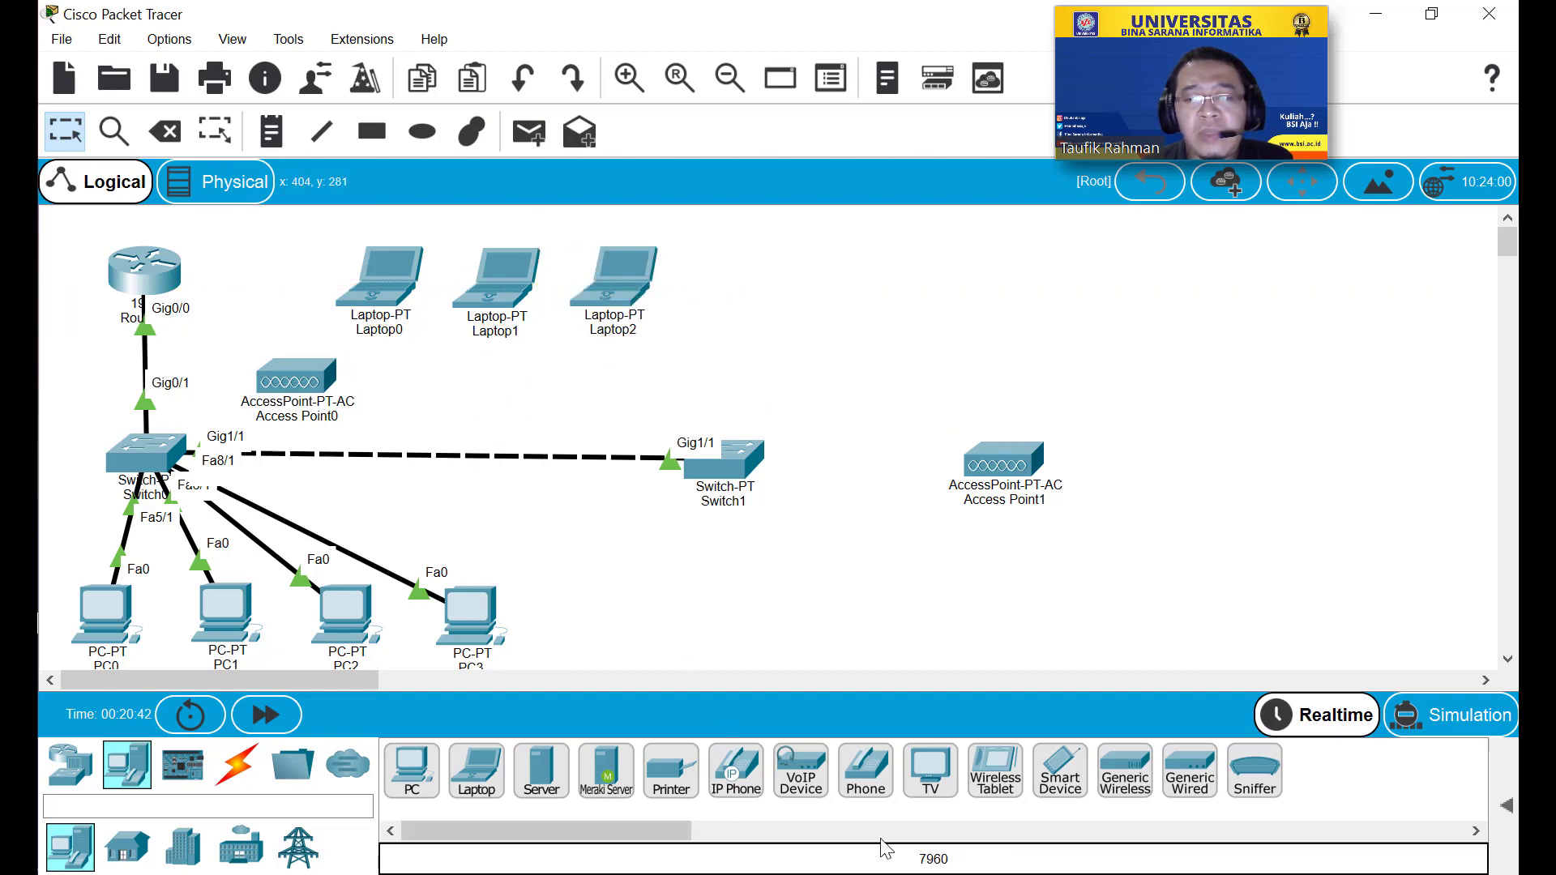
# Add a wireless tablet and two smartphones around Access Point0.
pyautogui.moveTo(1002, 810); pyautogui.dragTo(475, 404)
pyautogui.moveTo(1053, 770); pyautogui.dragTo(569, 383)
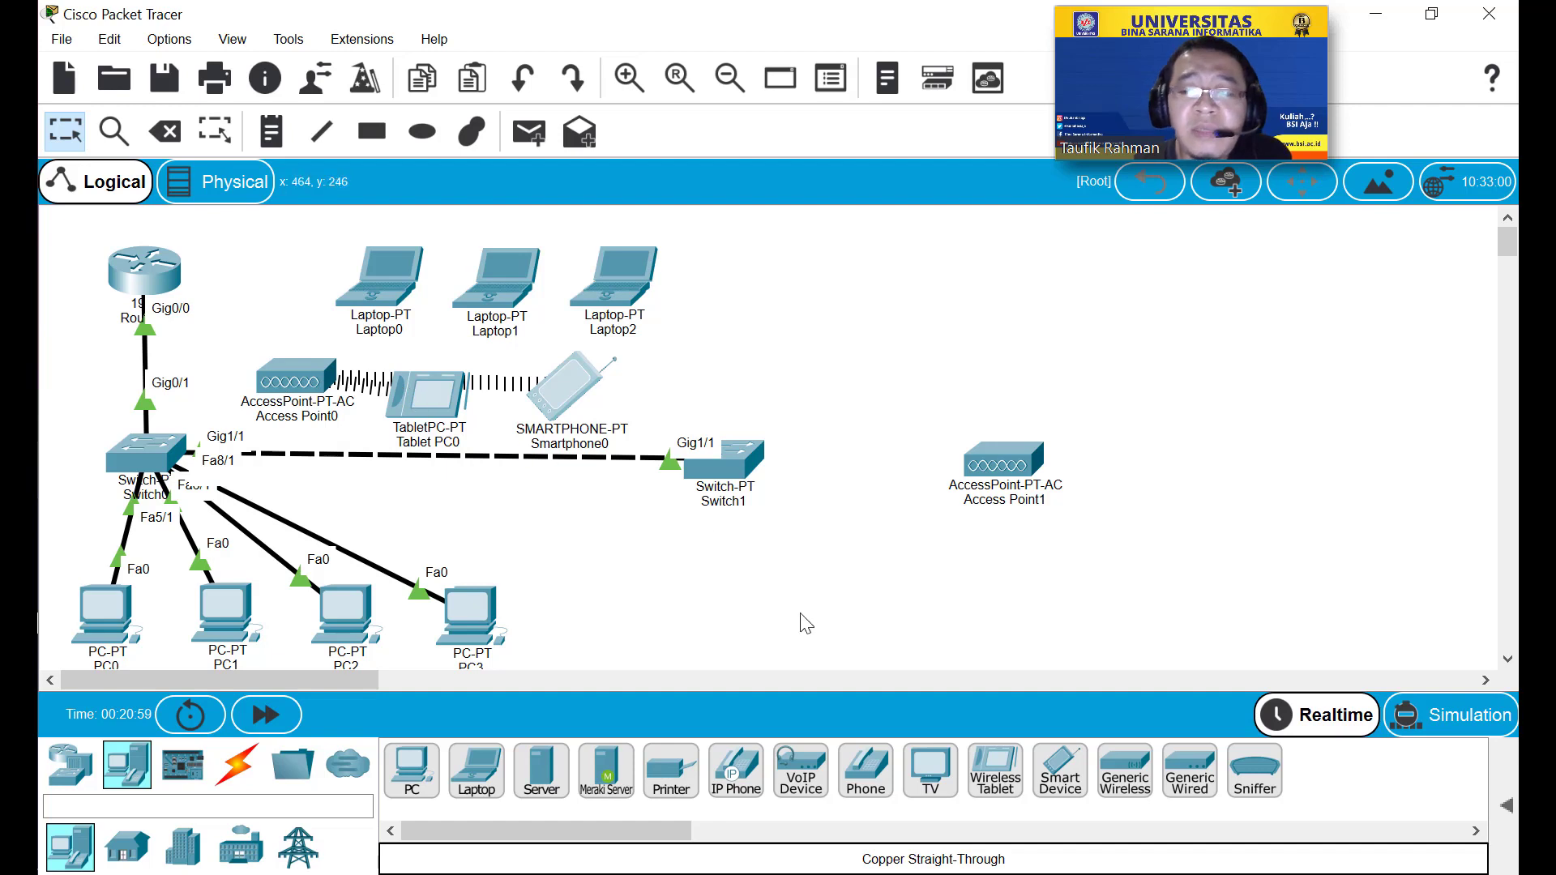
pyautogui.moveTo(1060, 770); pyautogui.dragTo(523, 488)
pyautogui.click(531, 515)
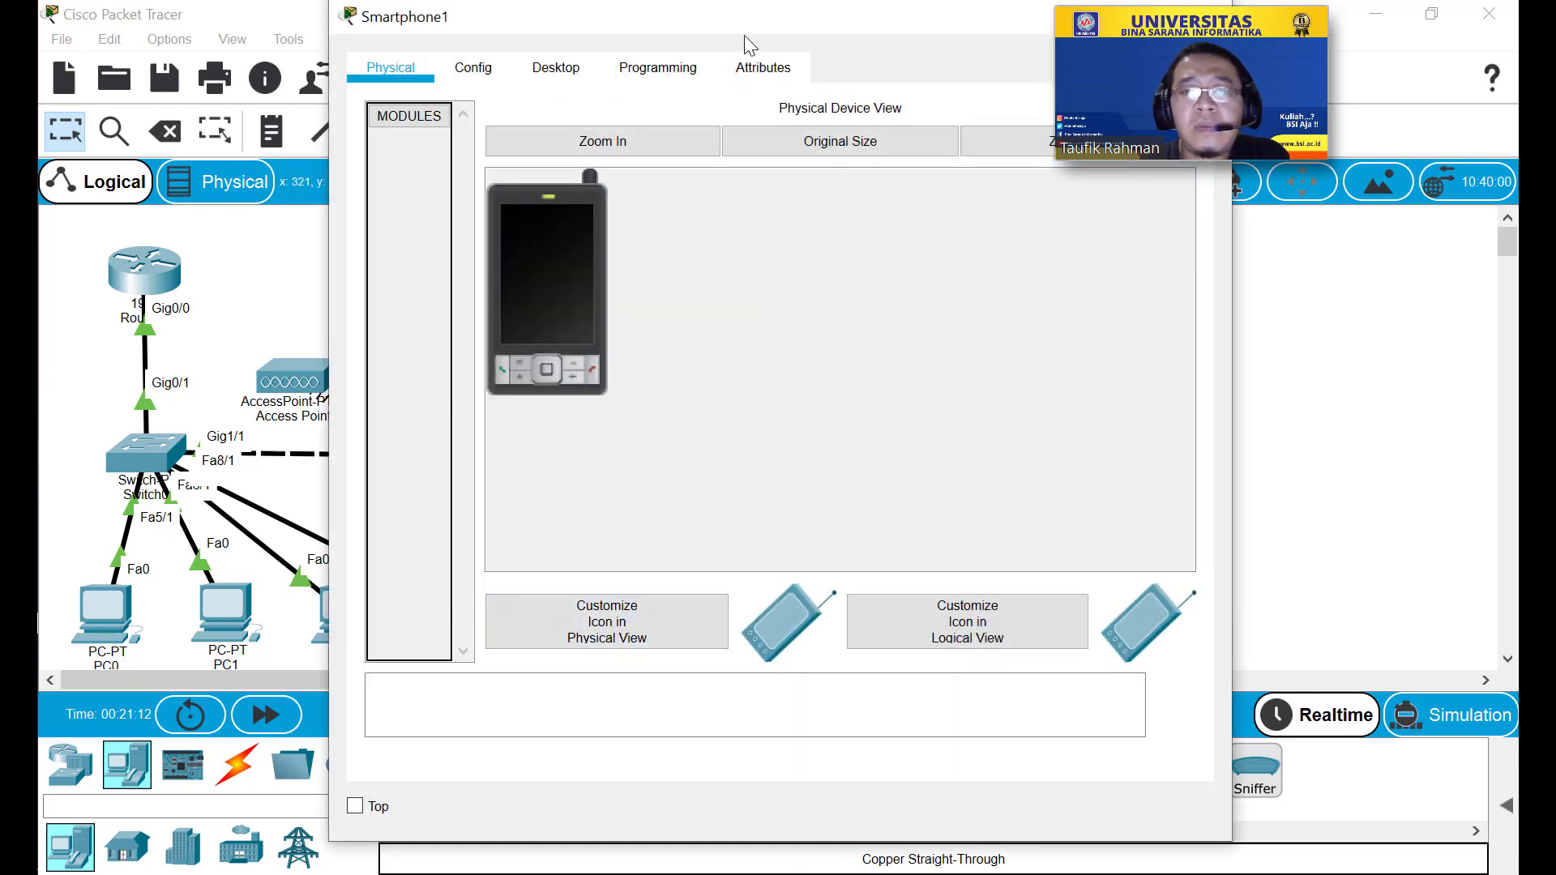
pyautogui.moveTo(697, 45); pyautogui.dragTo(494, 61)
pyautogui.click(362, 102)
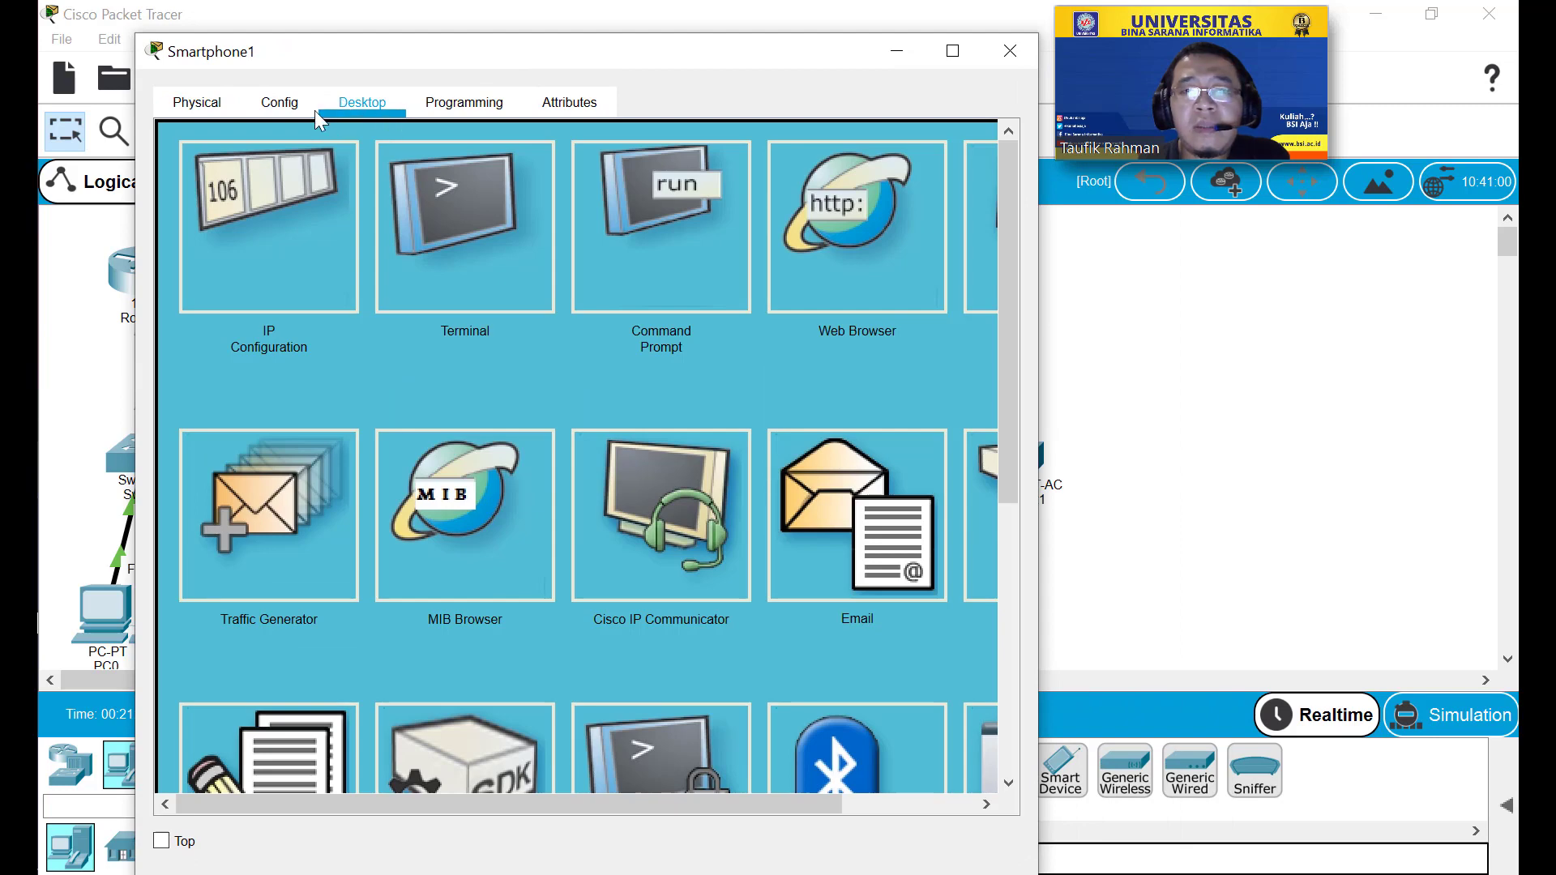
pyautogui.click(312, 108)
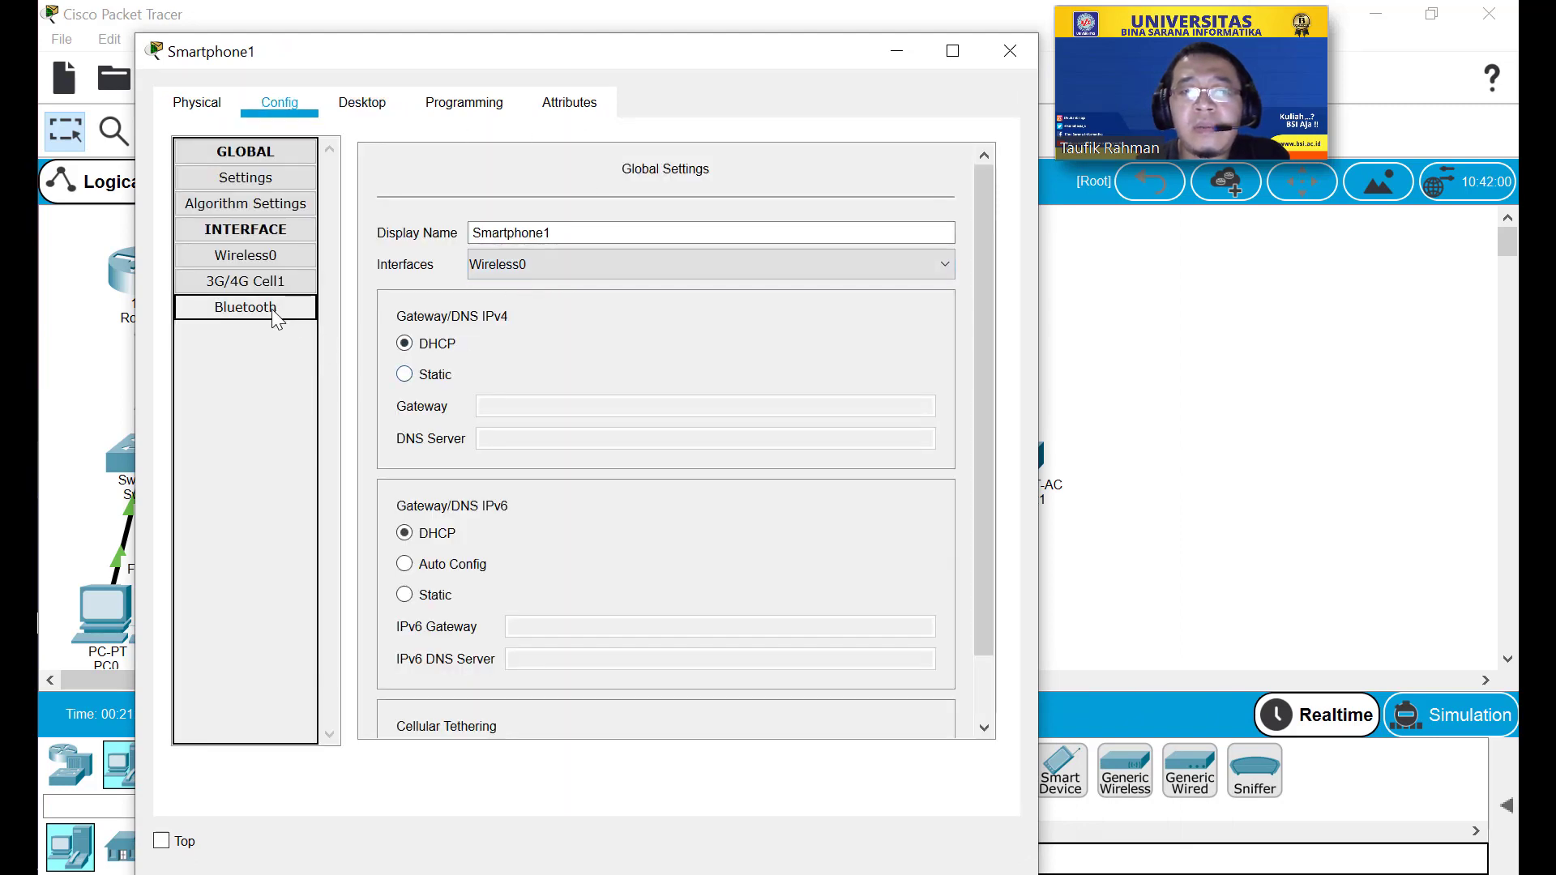
pyautogui.click(248, 257)
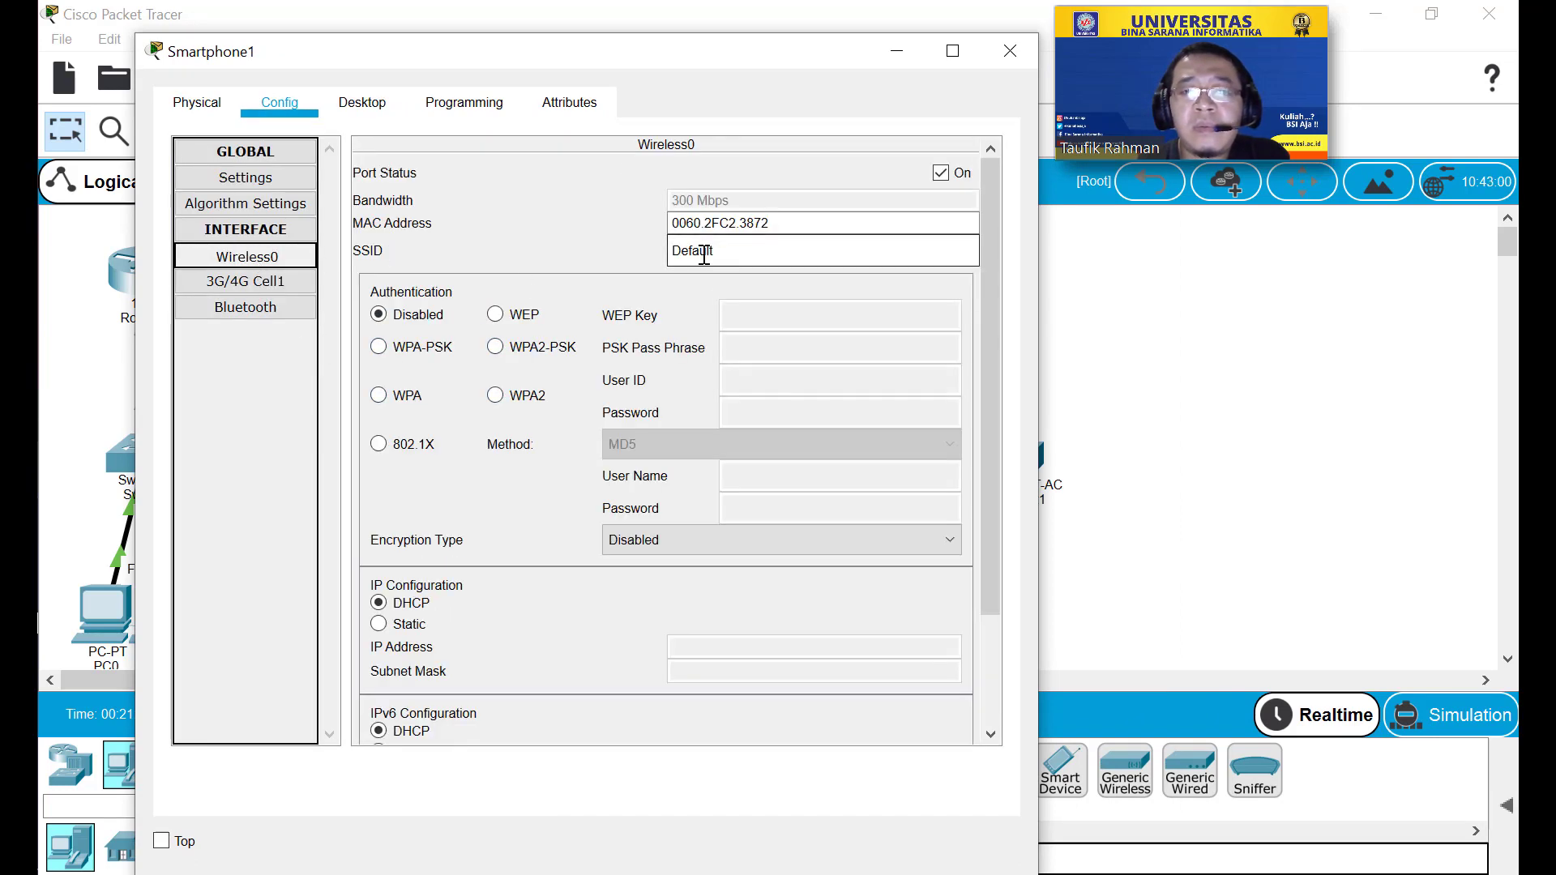
pyautogui.click(1005, 51)
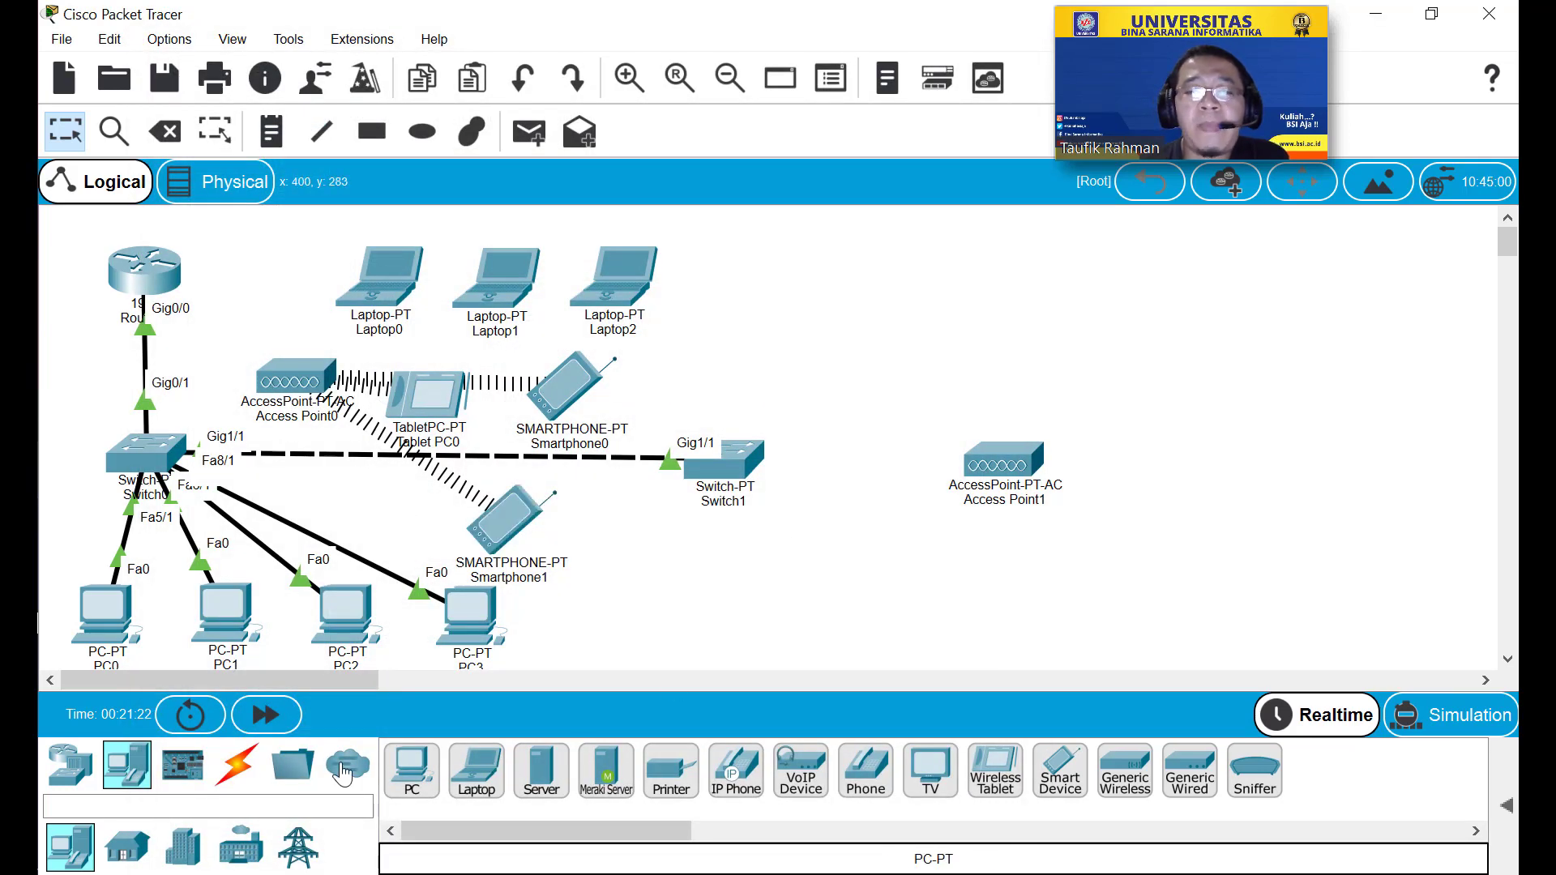
# Cable Switch1's GigabitEthernet0/1 to Access Point1's Port 0 with copper straight-through.
pyautogui.click(239, 766)
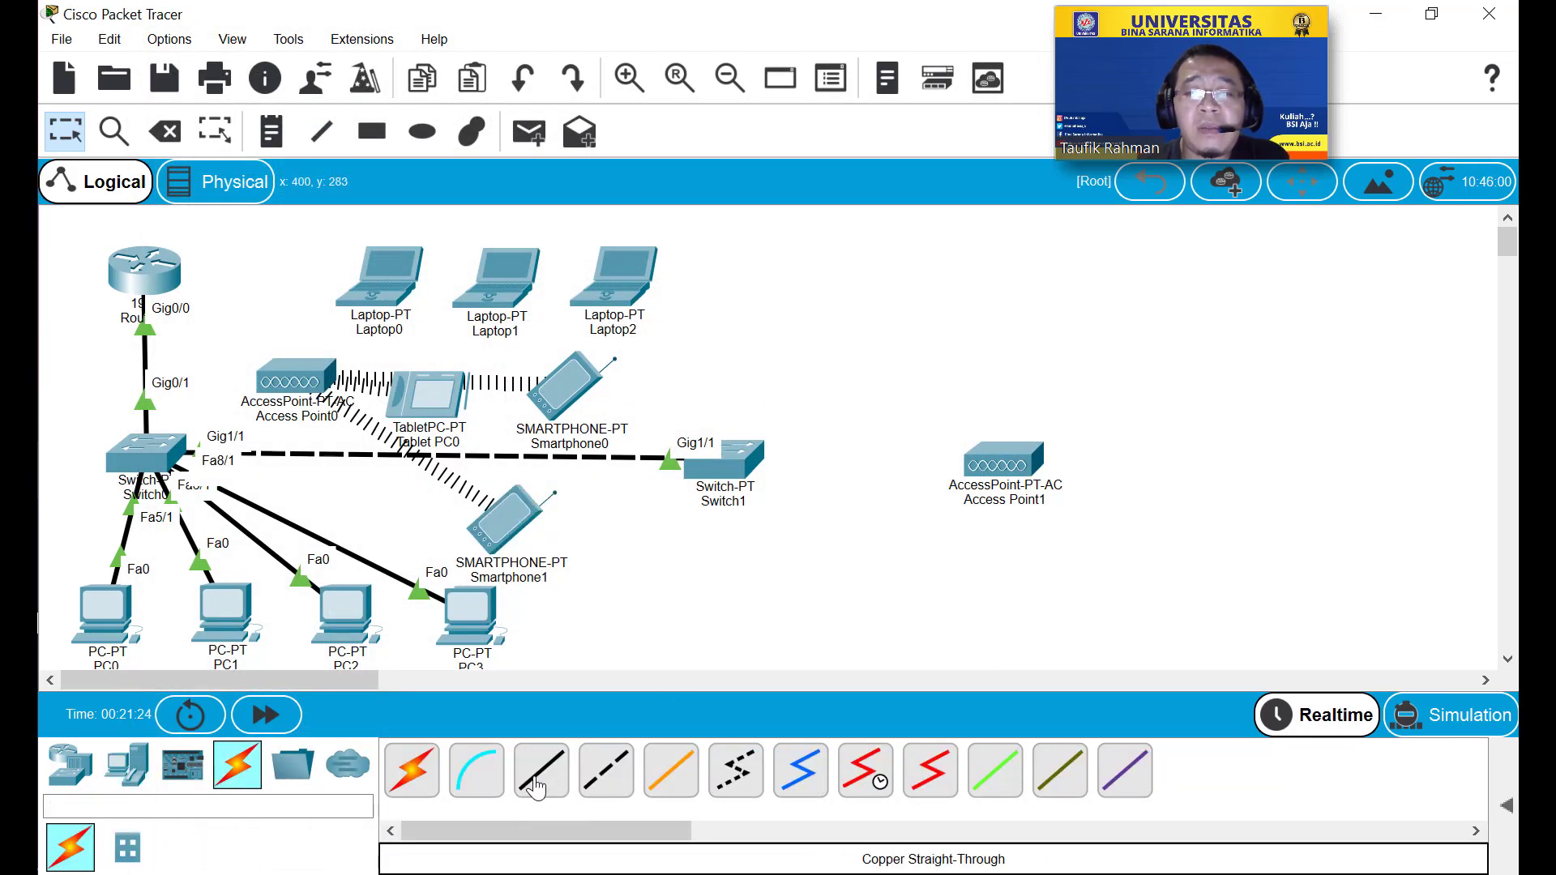
pyautogui.click(535, 785)
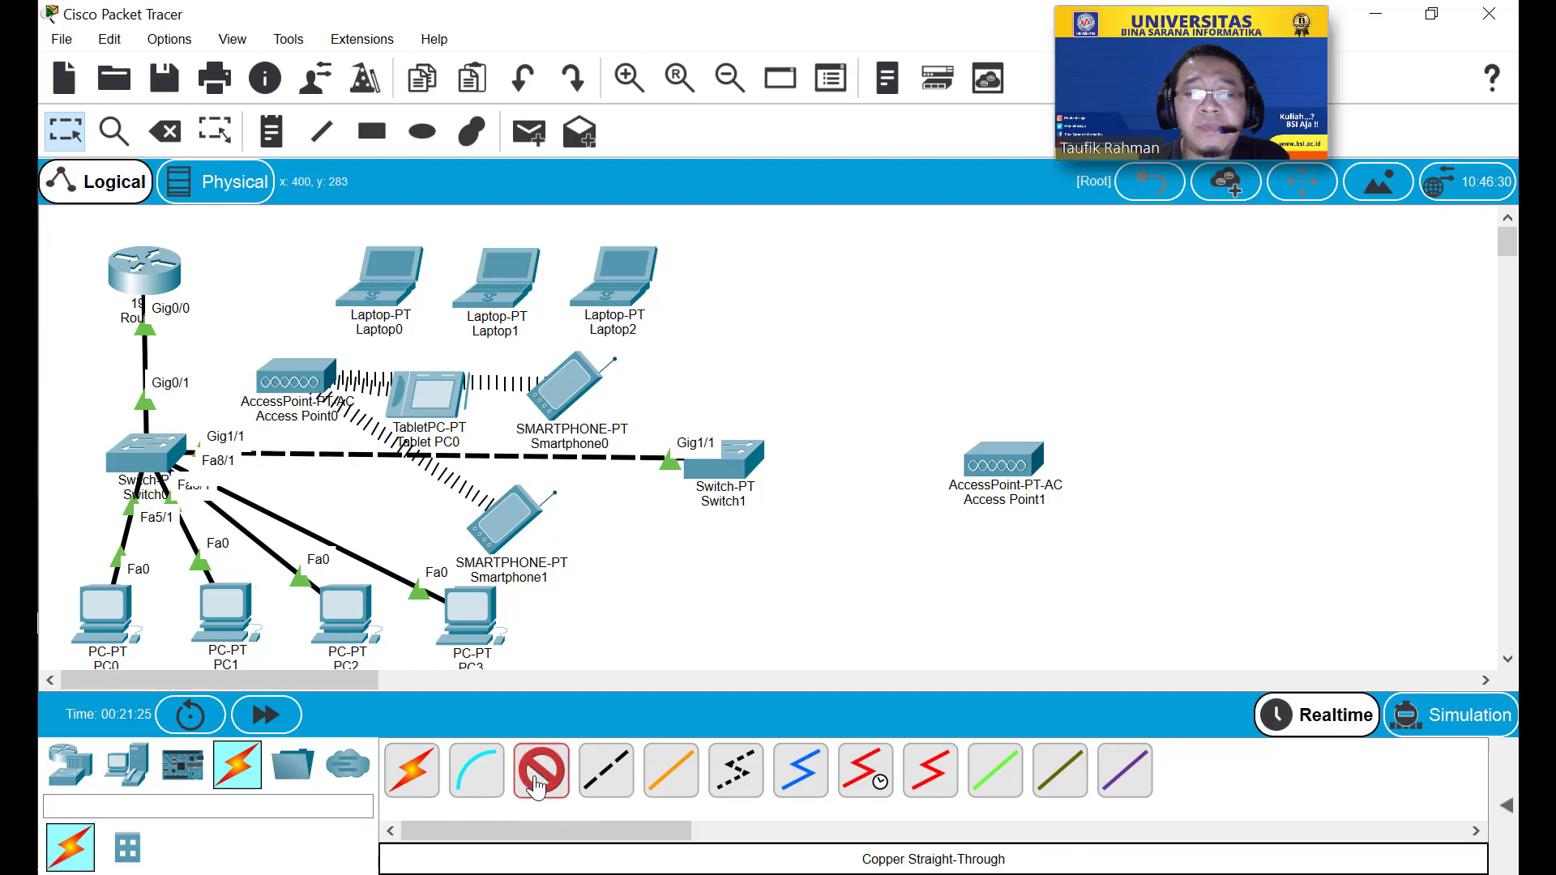
pyautogui.click(744, 458)
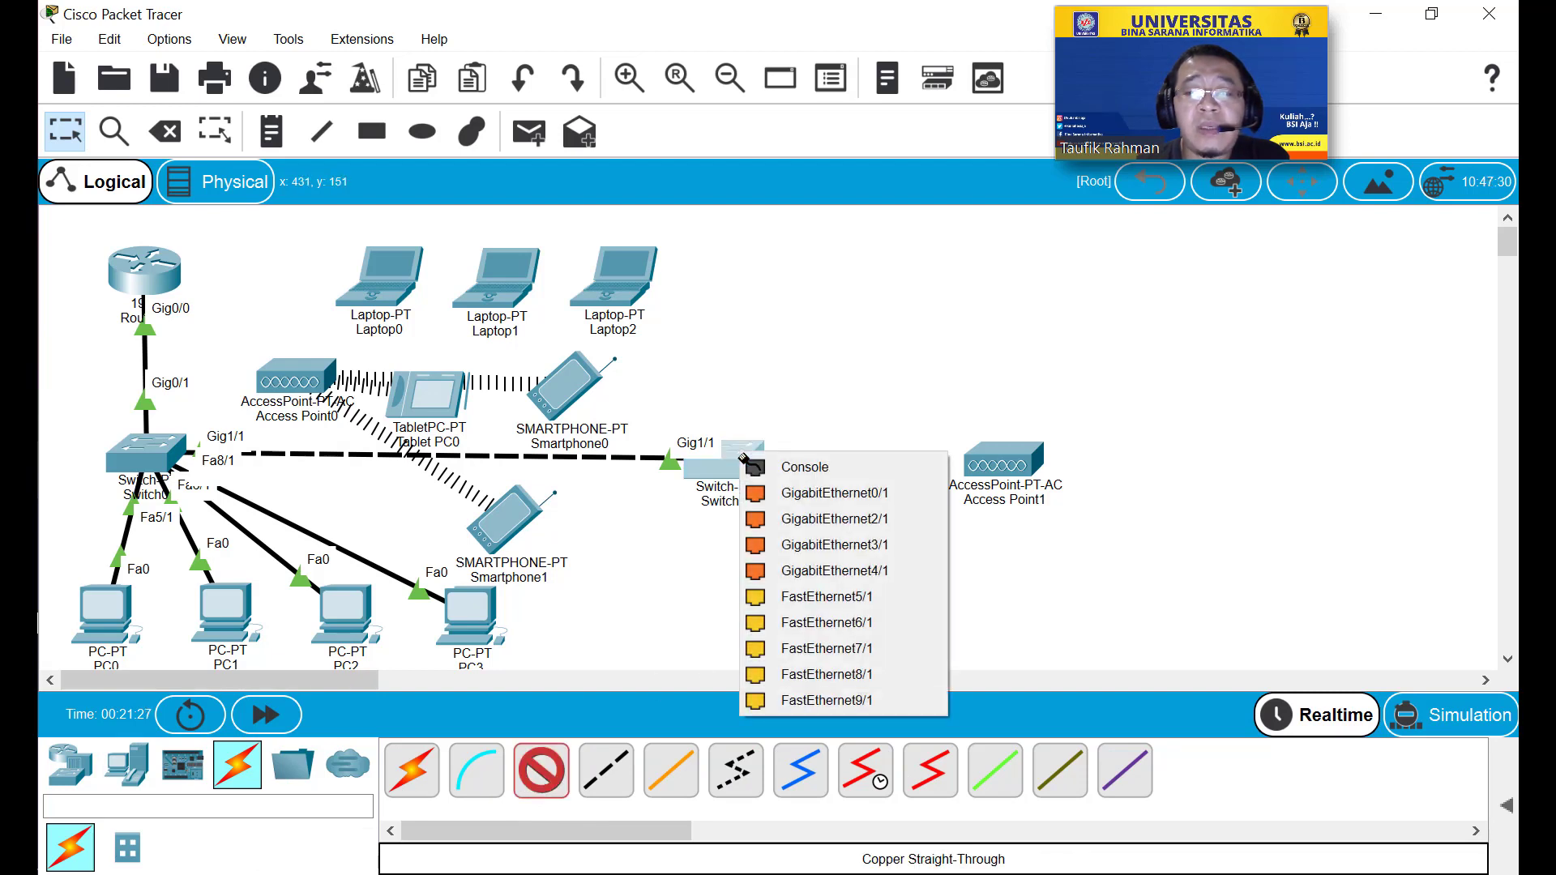
pyautogui.click(831, 497)
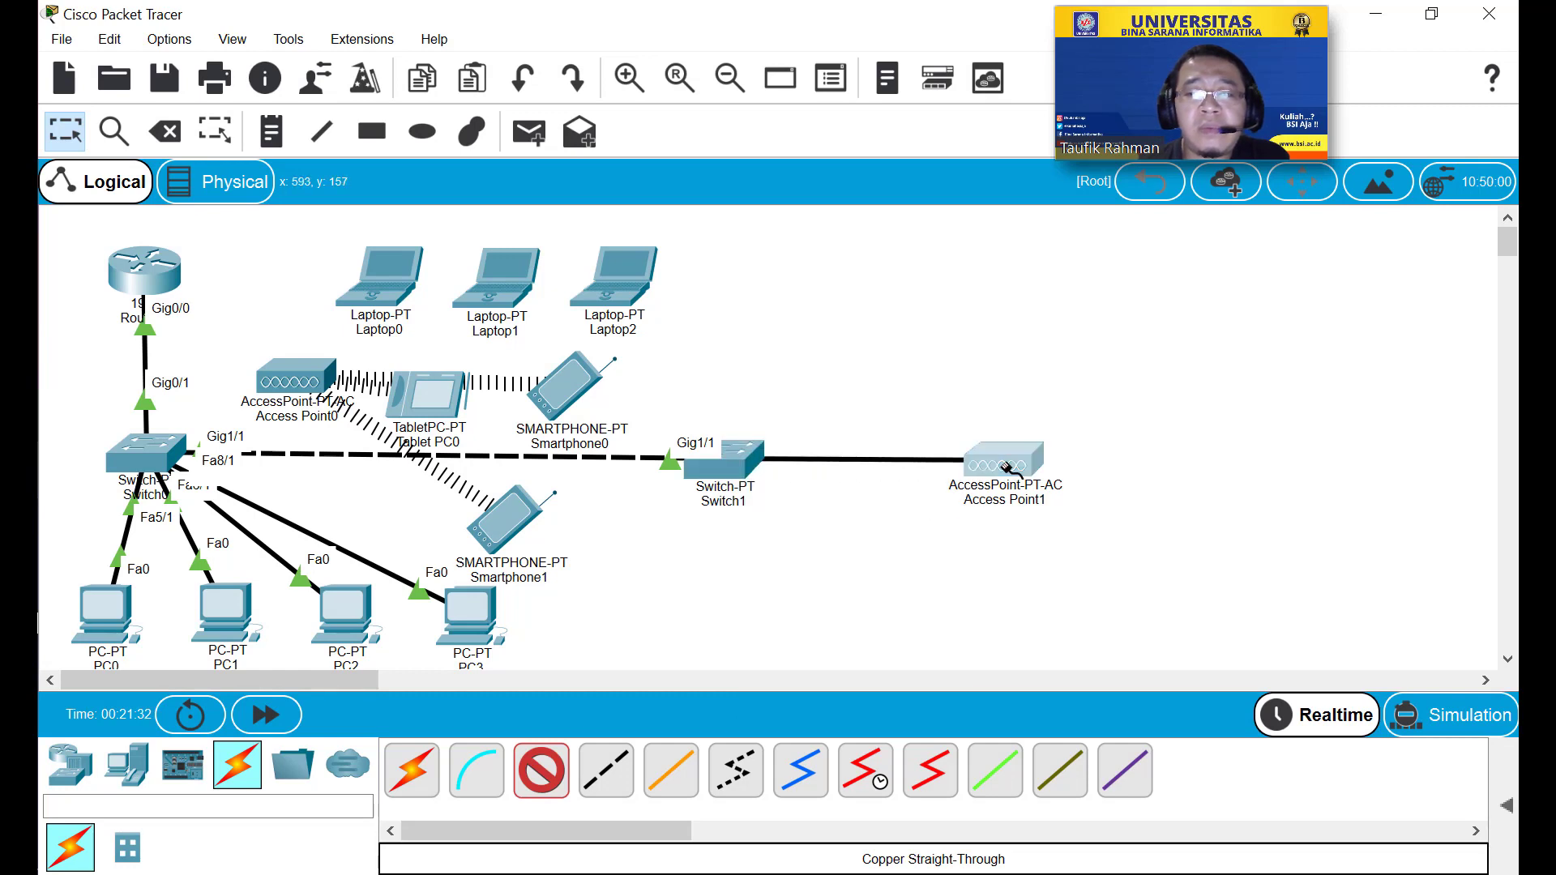
pyautogui.click(1033, 497)
pyautogui.click(1036, 484)
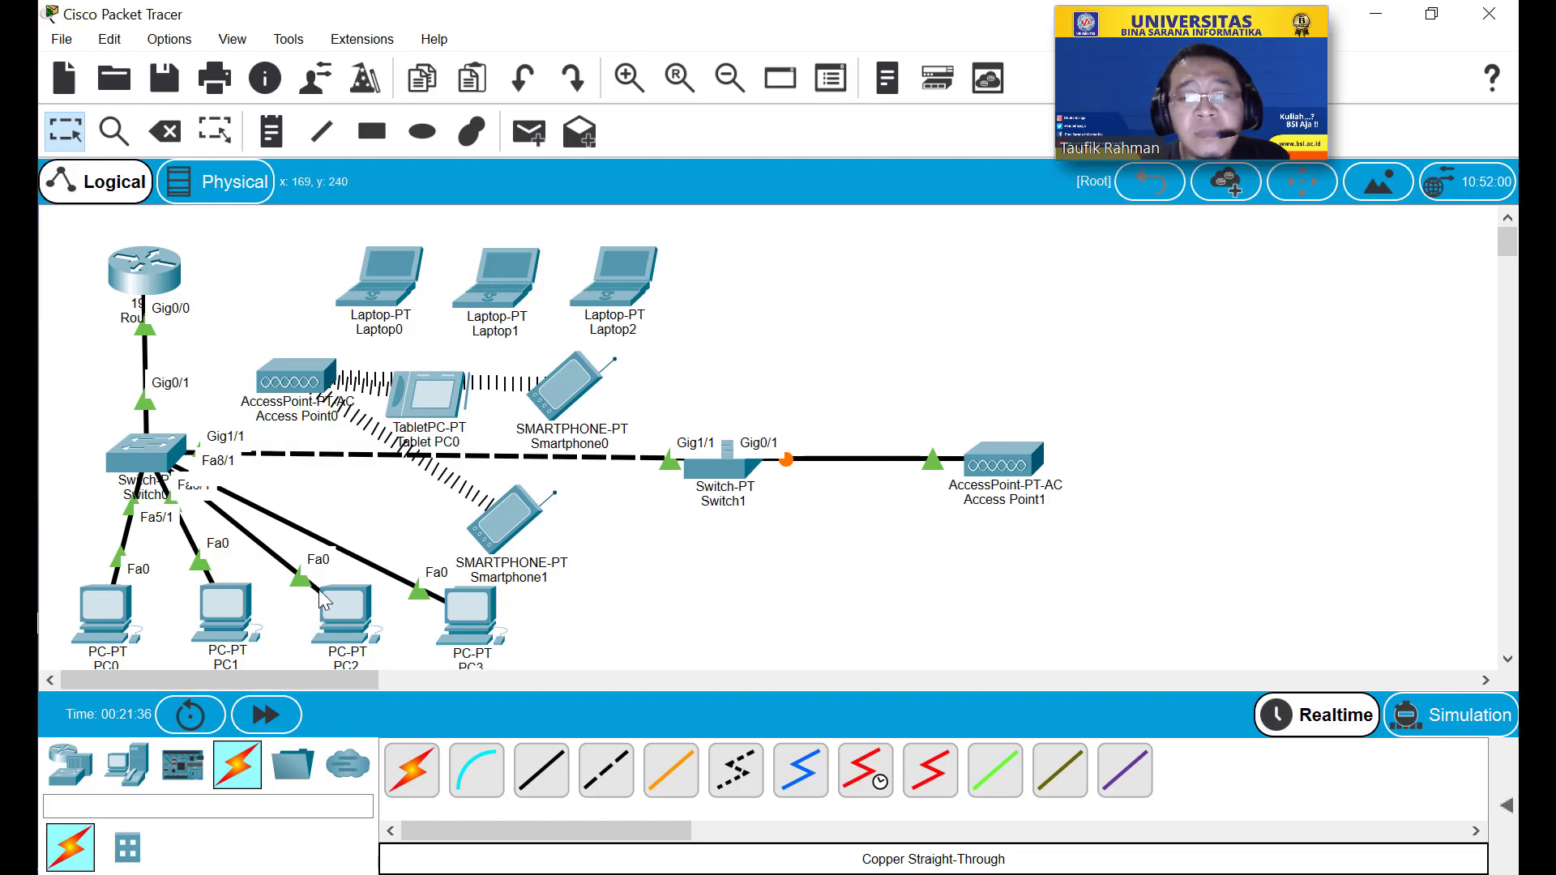
# Cable Switch0's GigabitEthernet2/1 to Access Point0's Port 0 with copper straight-through.
pyautogui.click(541, 770)
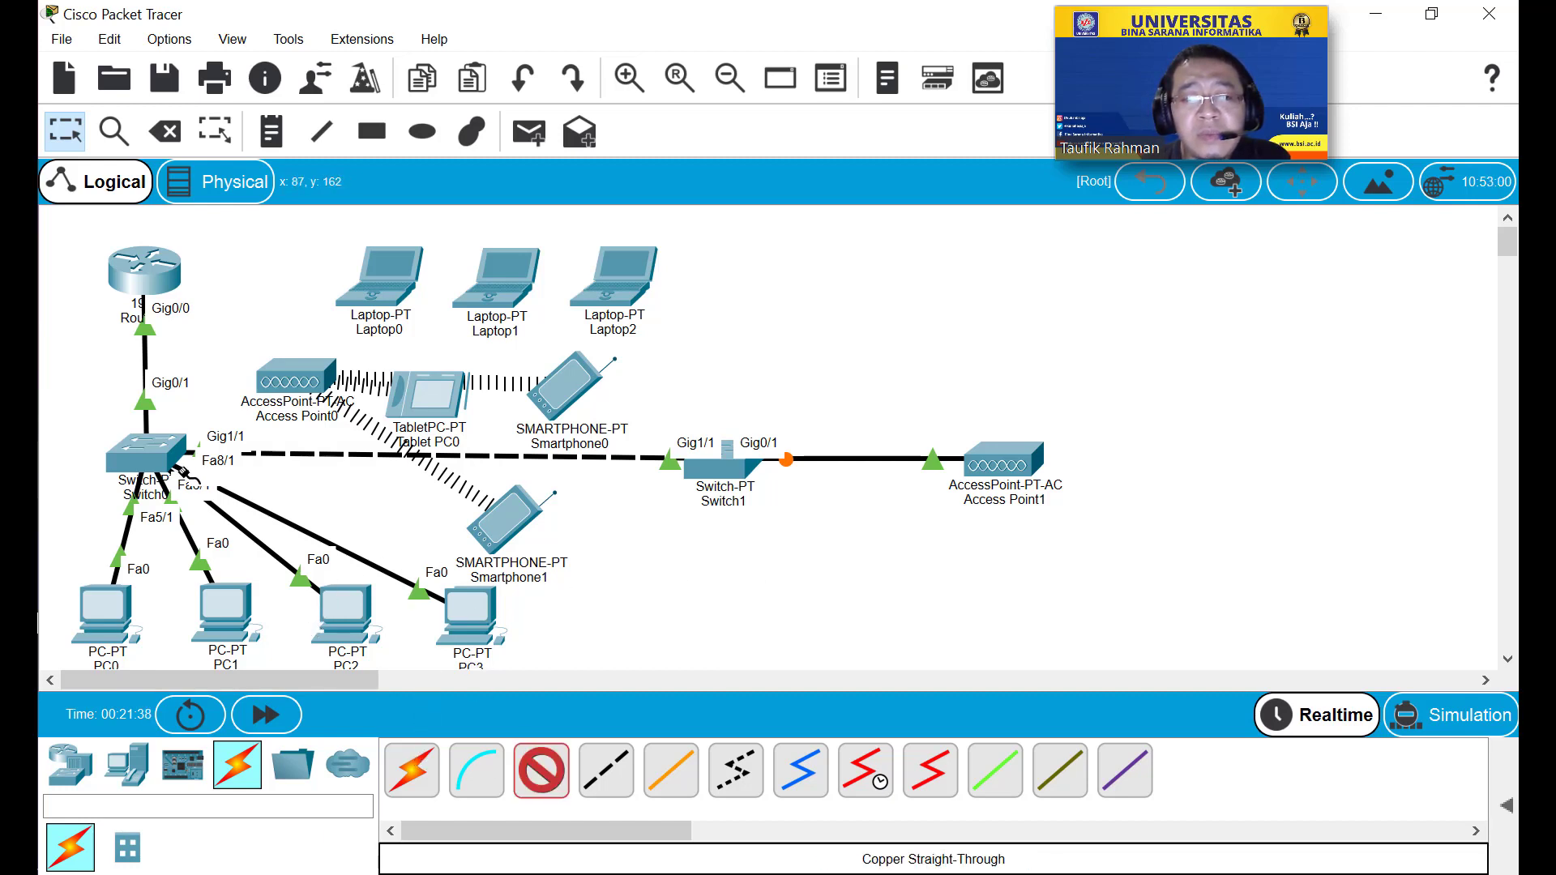
pyautogui.click(168, 457)
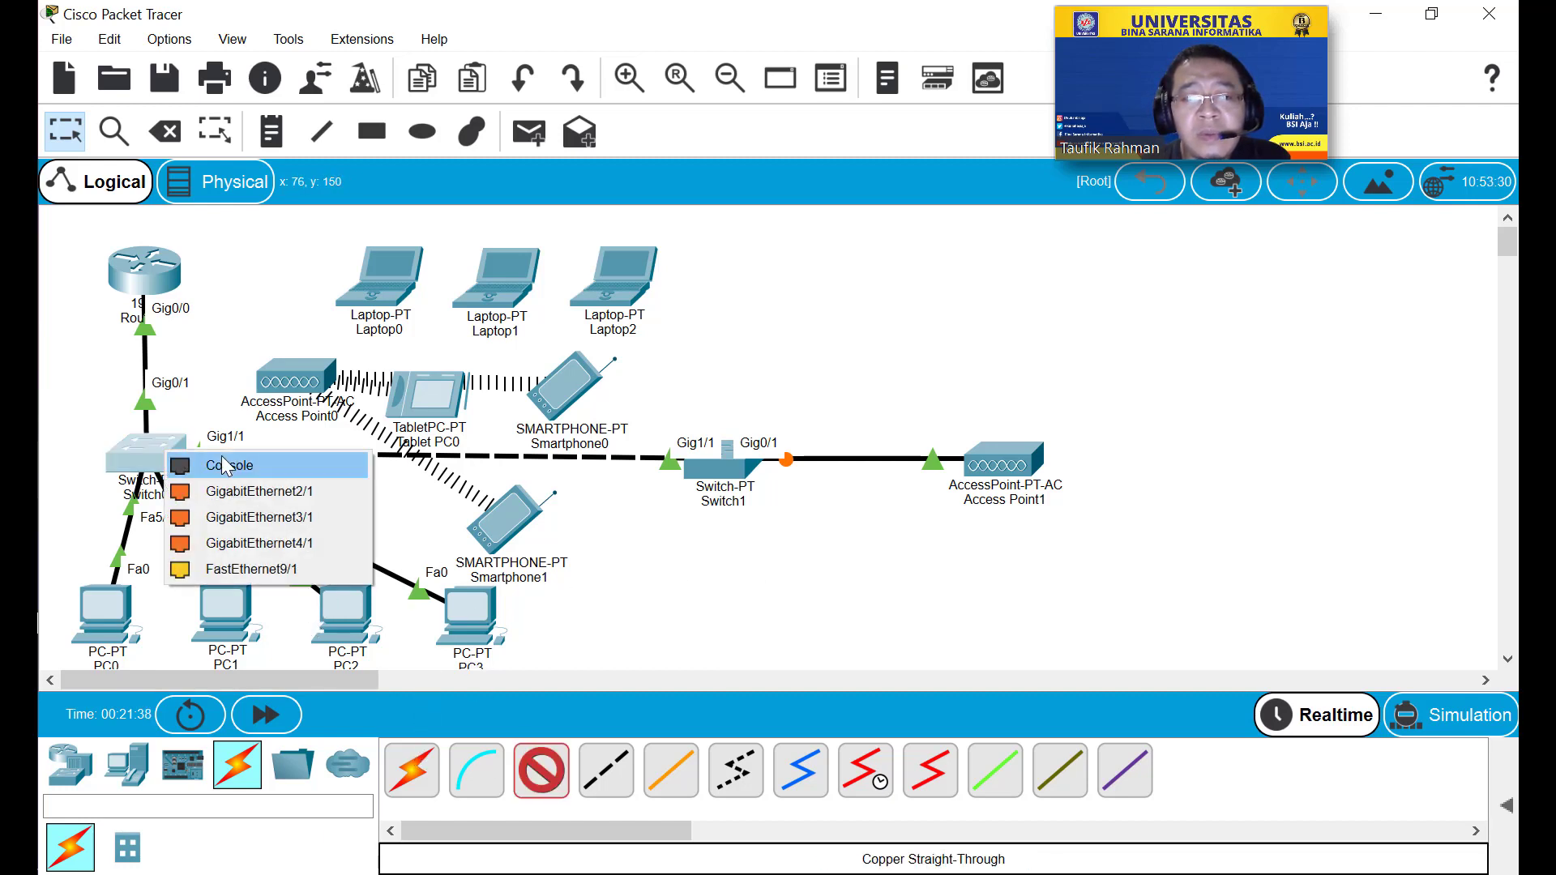
pyautogui.click(252, 492)
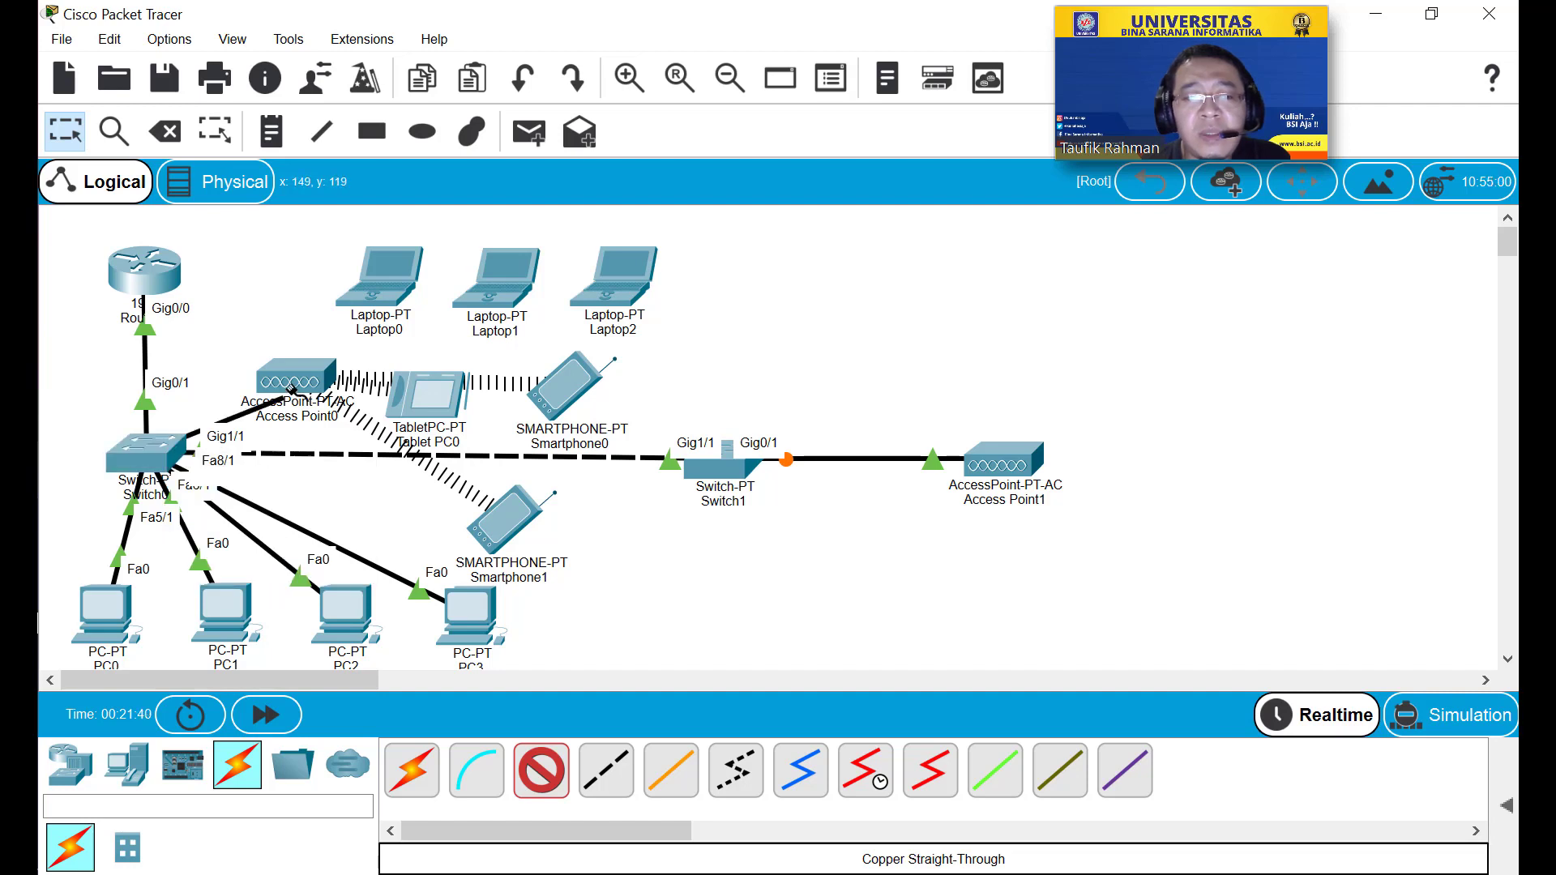
pyautogui.click(292, 372)
pyautogui.click(328, 384)
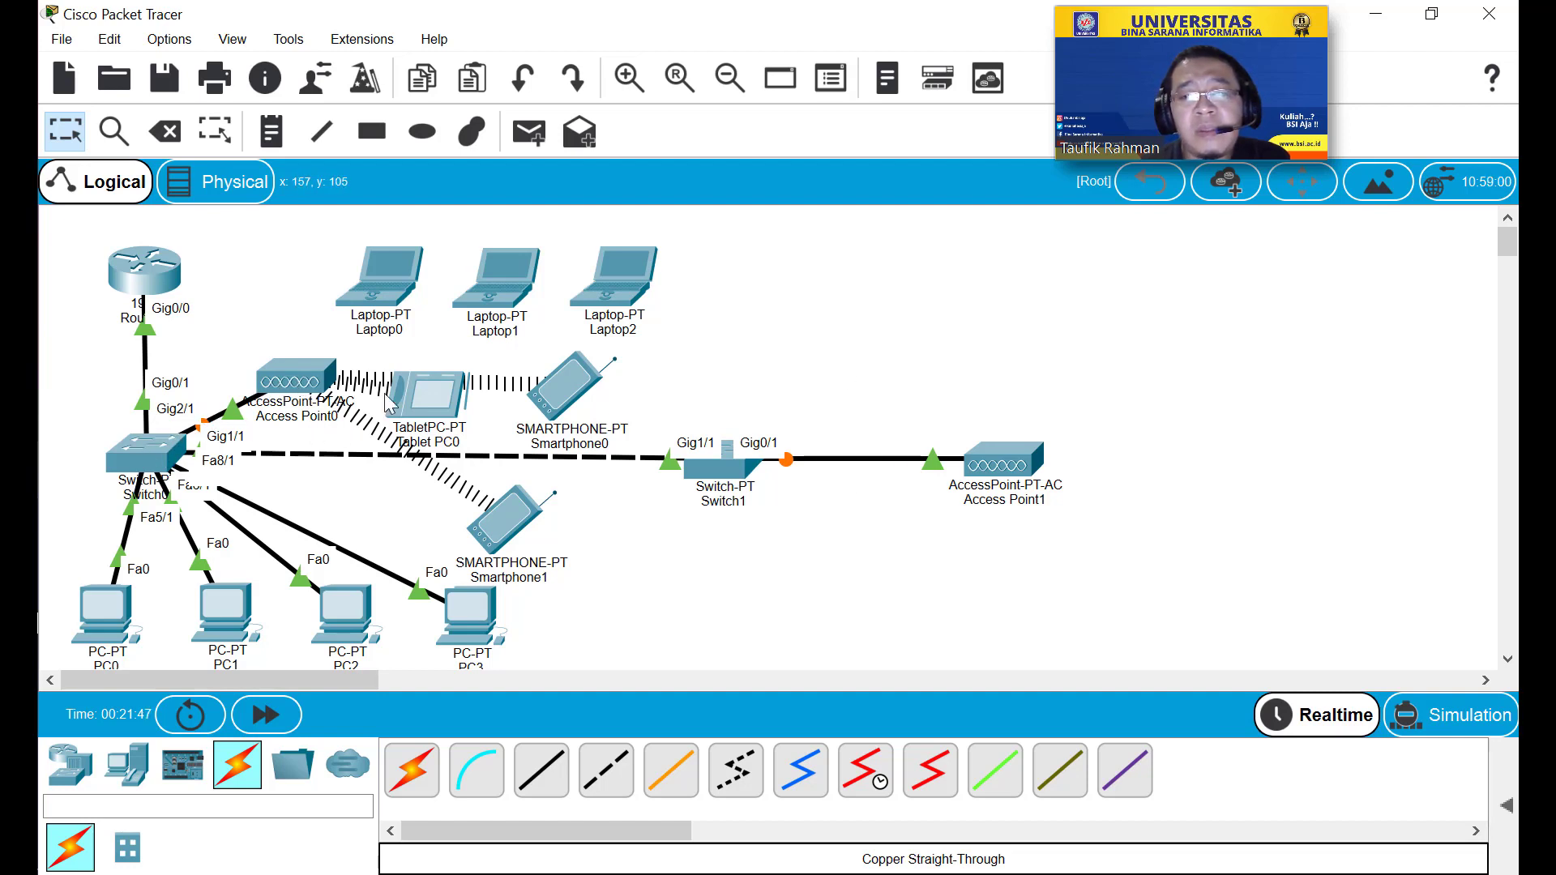
# Place Laptop3, Laptop4 and Laptop5 in an aligned row at the upper right.
pyautogui.click(129, 768)
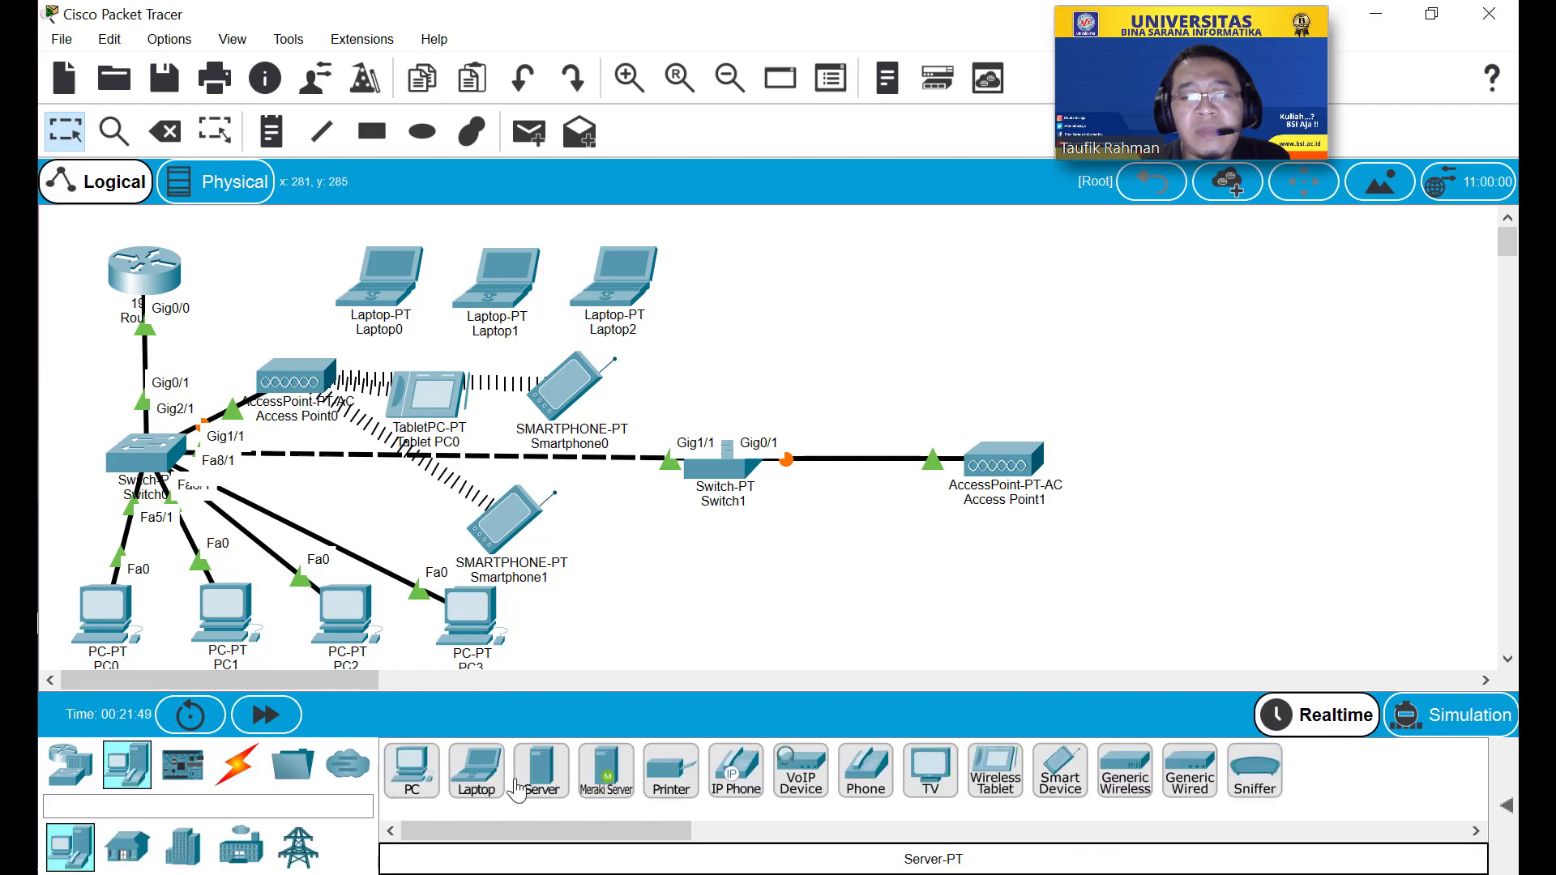
pyautogui.moveTo(475, 770); pyautogui.dragTo(1004, 287)
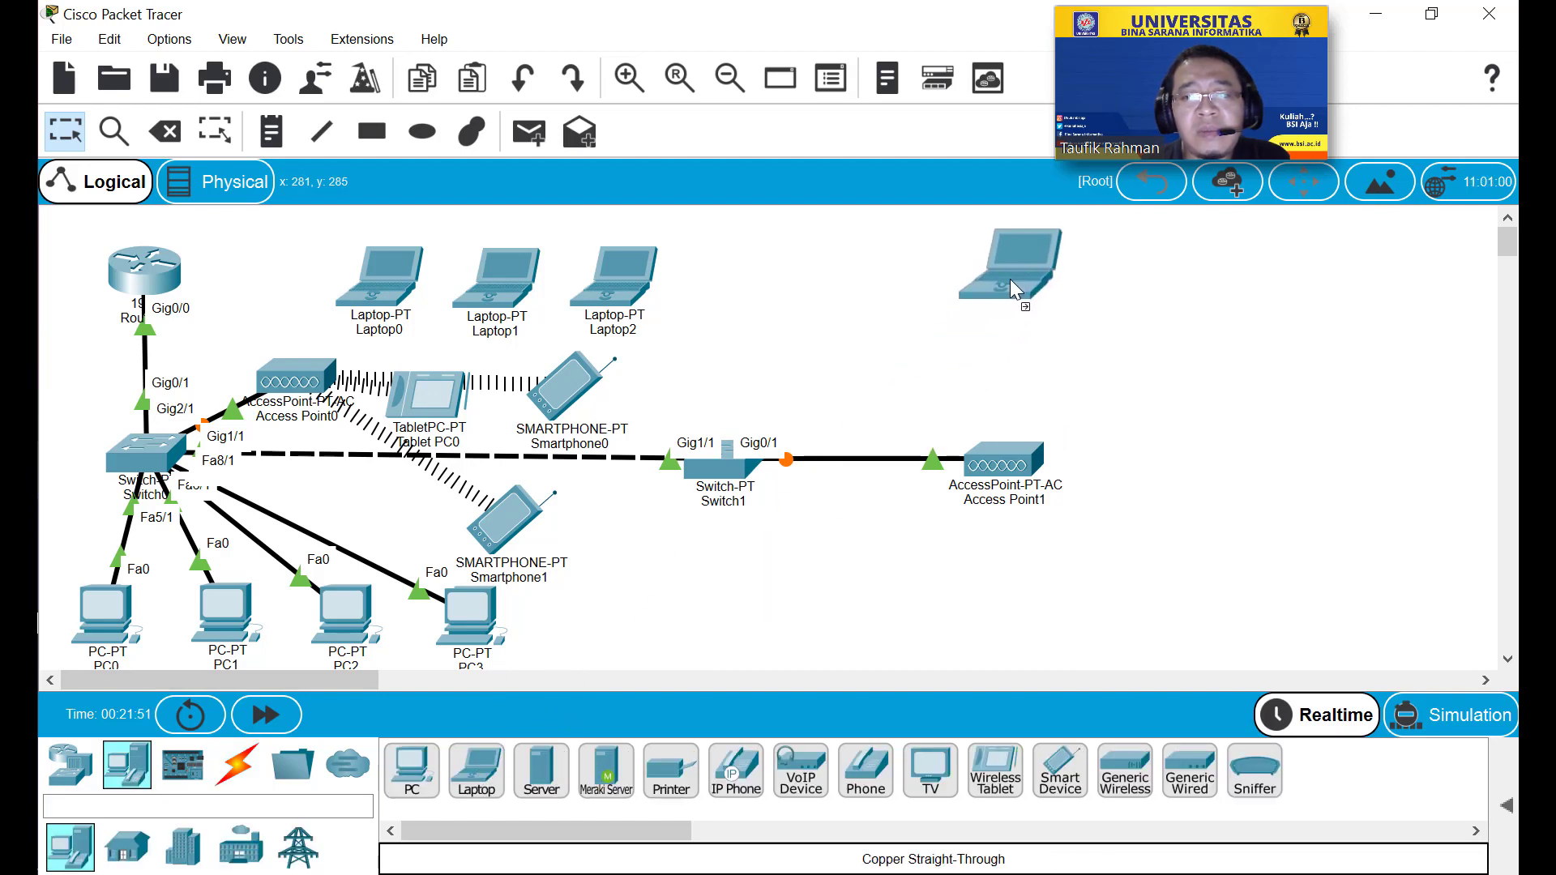
pyautogui.moveTo(476, 774); pyautogui.dragTo(1141, 303)
pyautogui.moveTo(476, 774); pyautogui.dragTo(1200, 369)
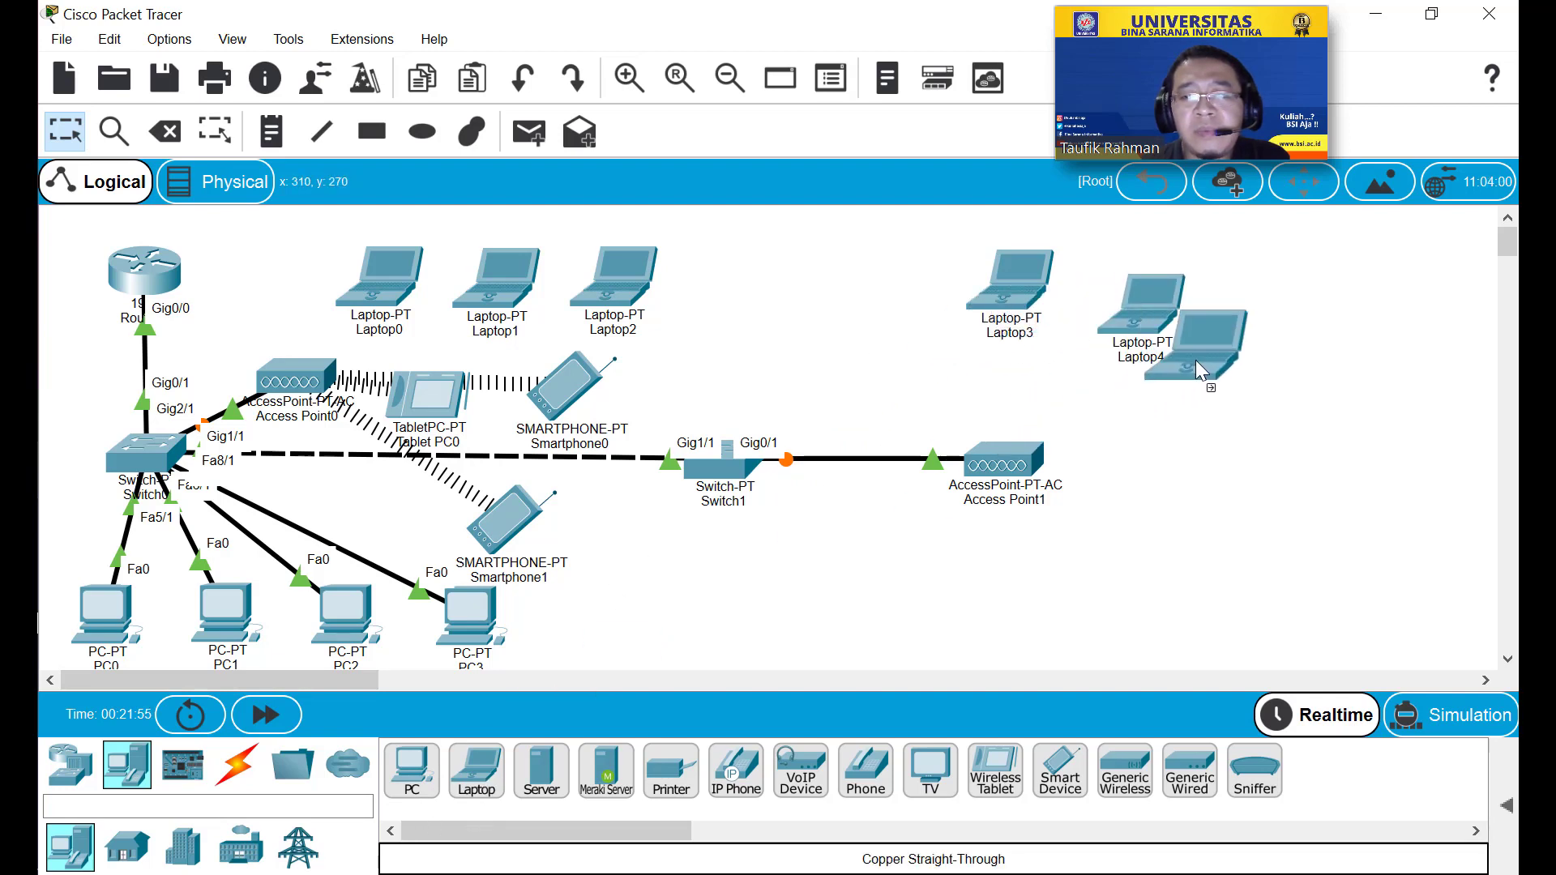
pyautogui.moveTo(1263, 310); pyautogui.dragTo(1263, 300)
pyautogui.moveTo(1156, 317); pyautogui.dragTo(1153, 289)
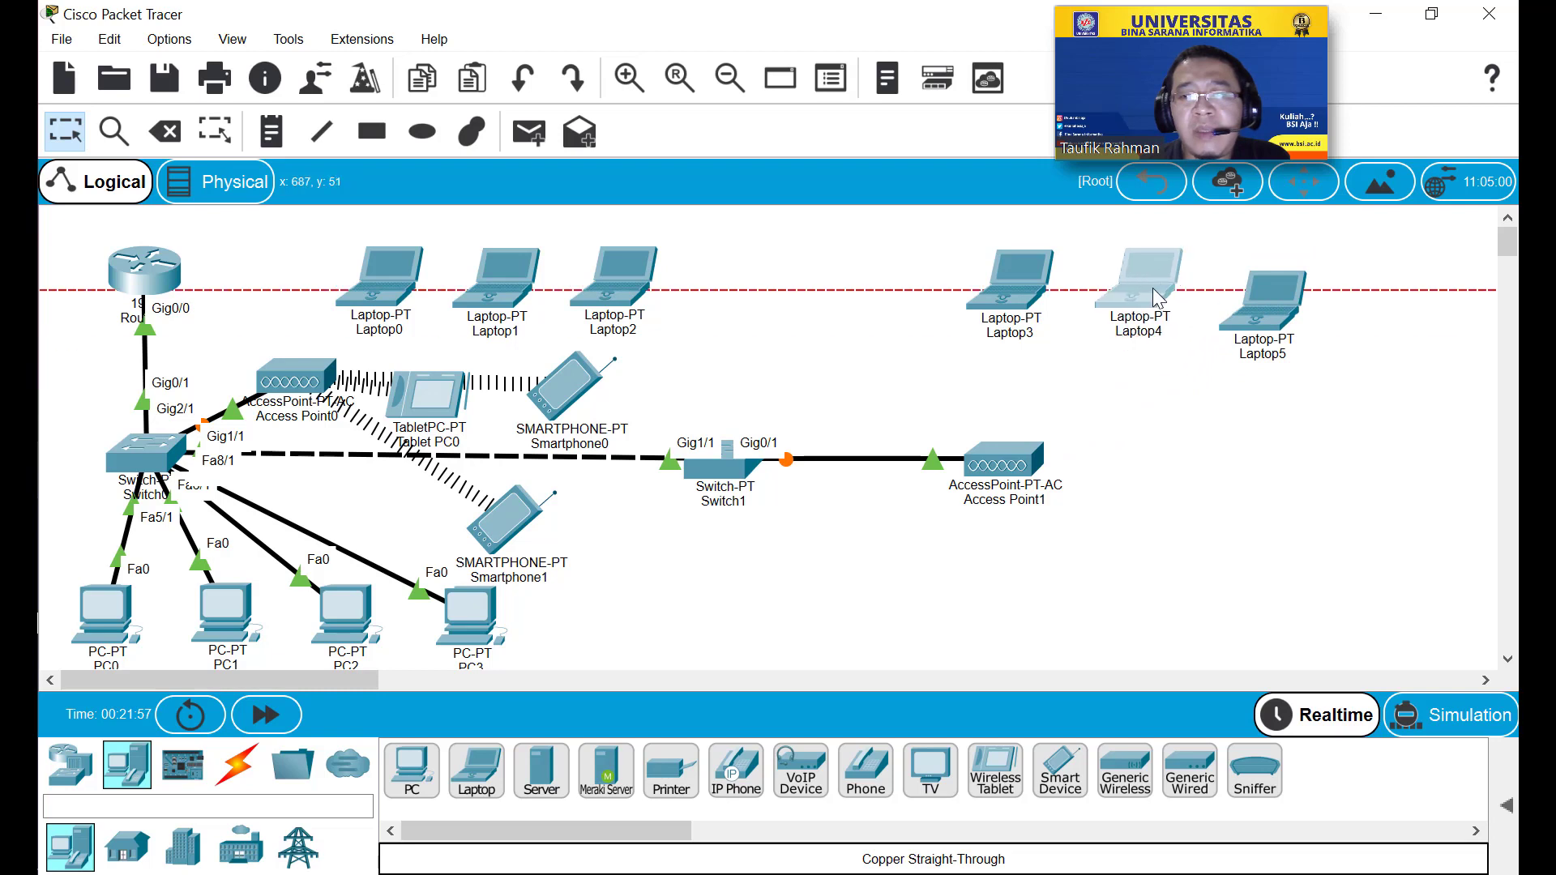
pyautogui.moveTo(1246, 301); pyautogui.dragTo(1279, 297)
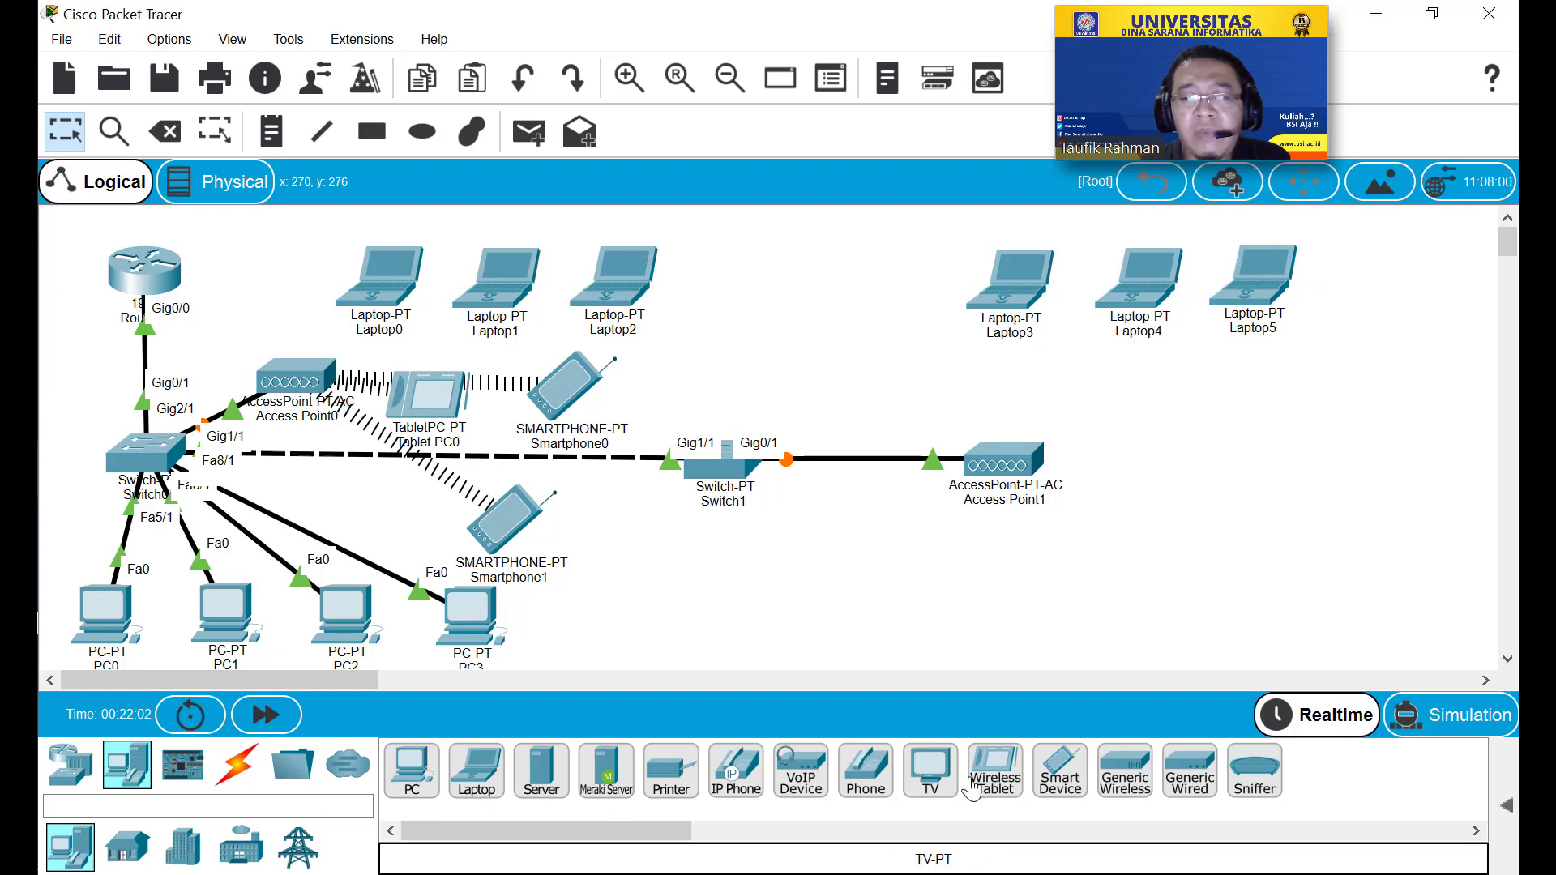
# Add Tablet PC1, Tablet PC2, Smartphone2 and Smartphone3 around Access Point1.
pyautogui.moveTo(985, 779); pyautogui.dragTo(1157, 475)
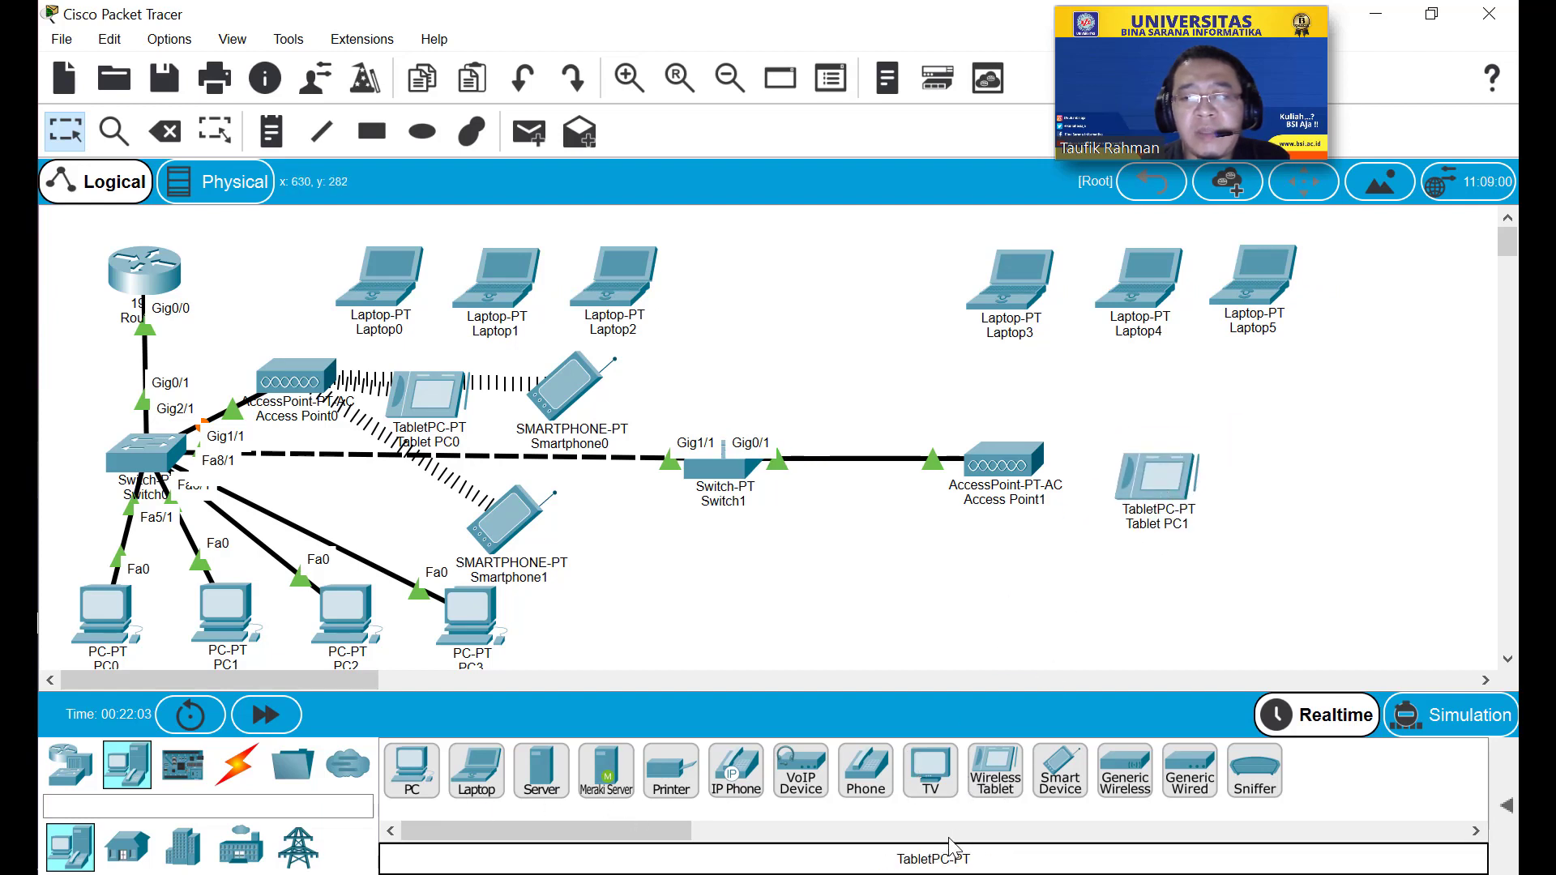
pyautogui.moveTo(996, 770); pyautogui.dragTo(1017, 615)
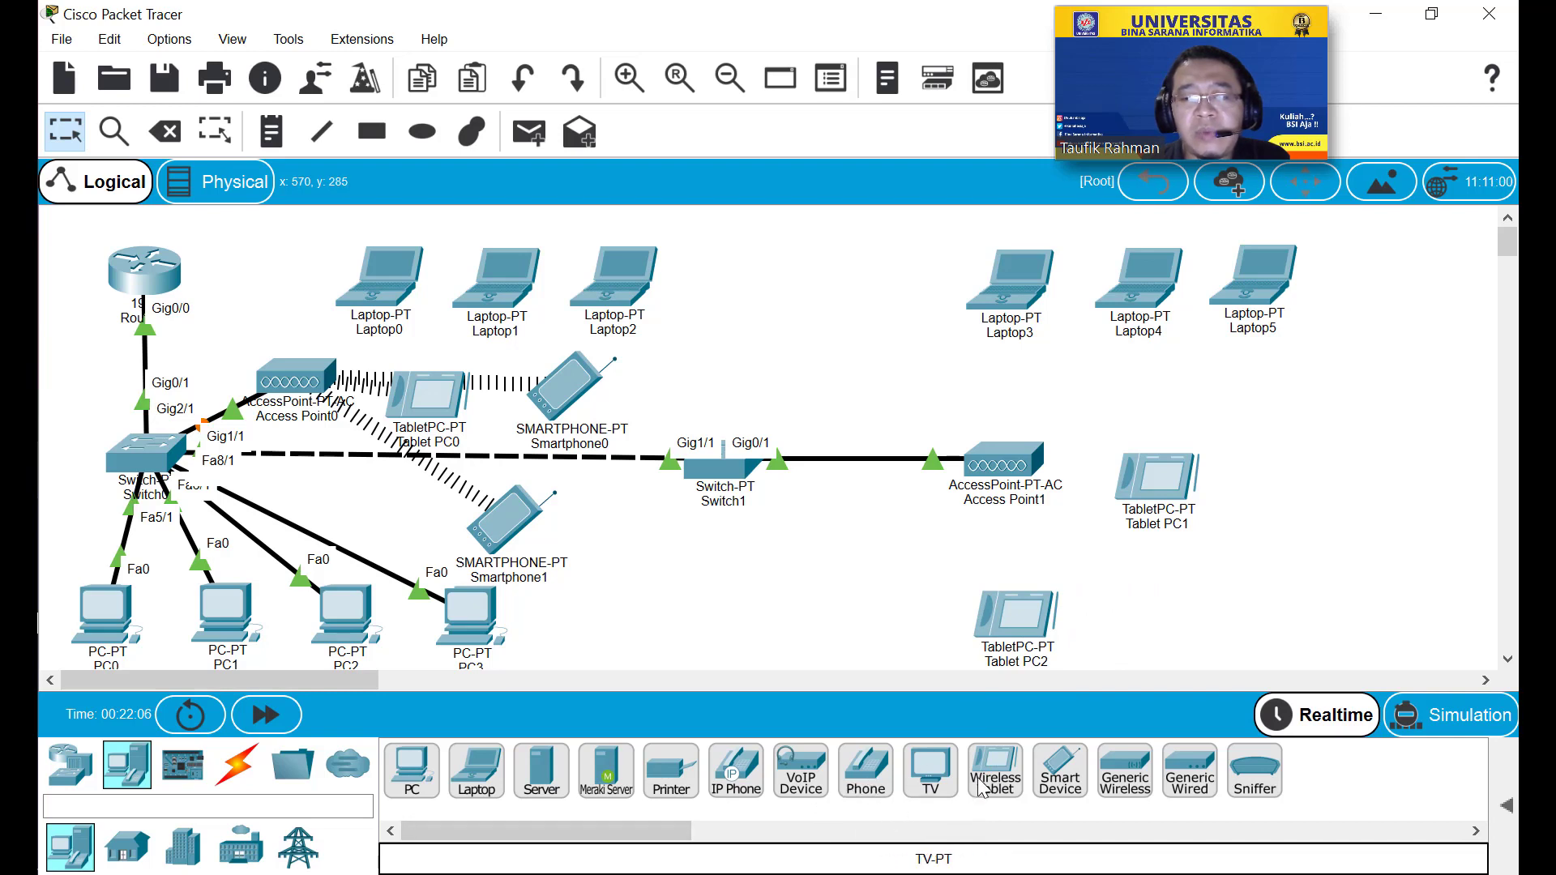
pyautogui.moveTo(1044, 799); pyautogui.dragTo(1310, 411)
pyautogui.moveTo(1061, 770); pyautogui.dragTo(1293, 571)
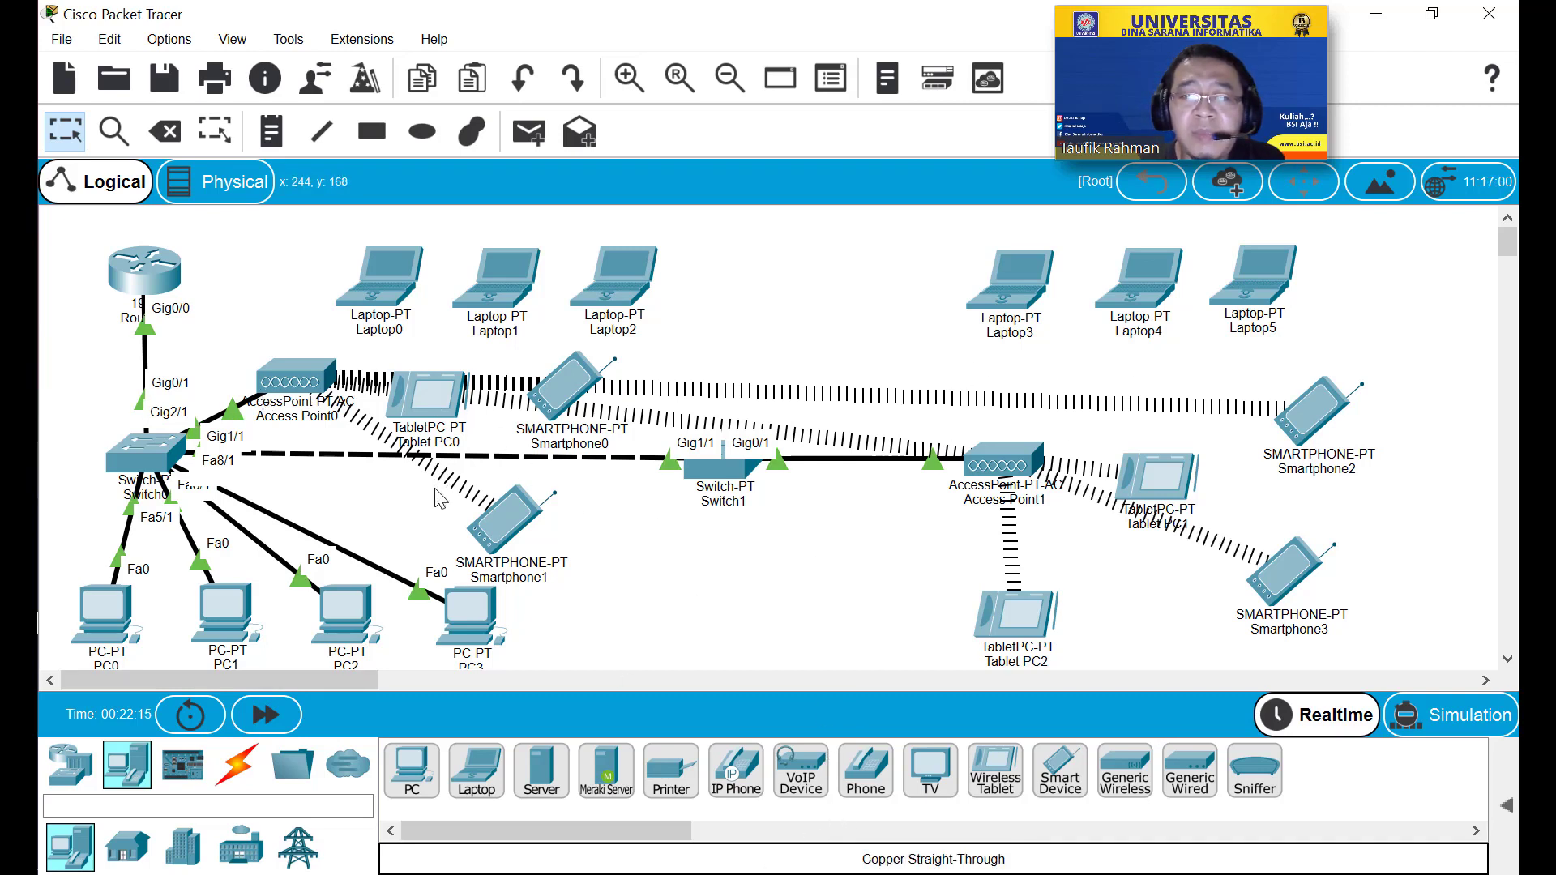
# Switch off Access Point0's power from its device window.
pyautogui.click(294, 387)
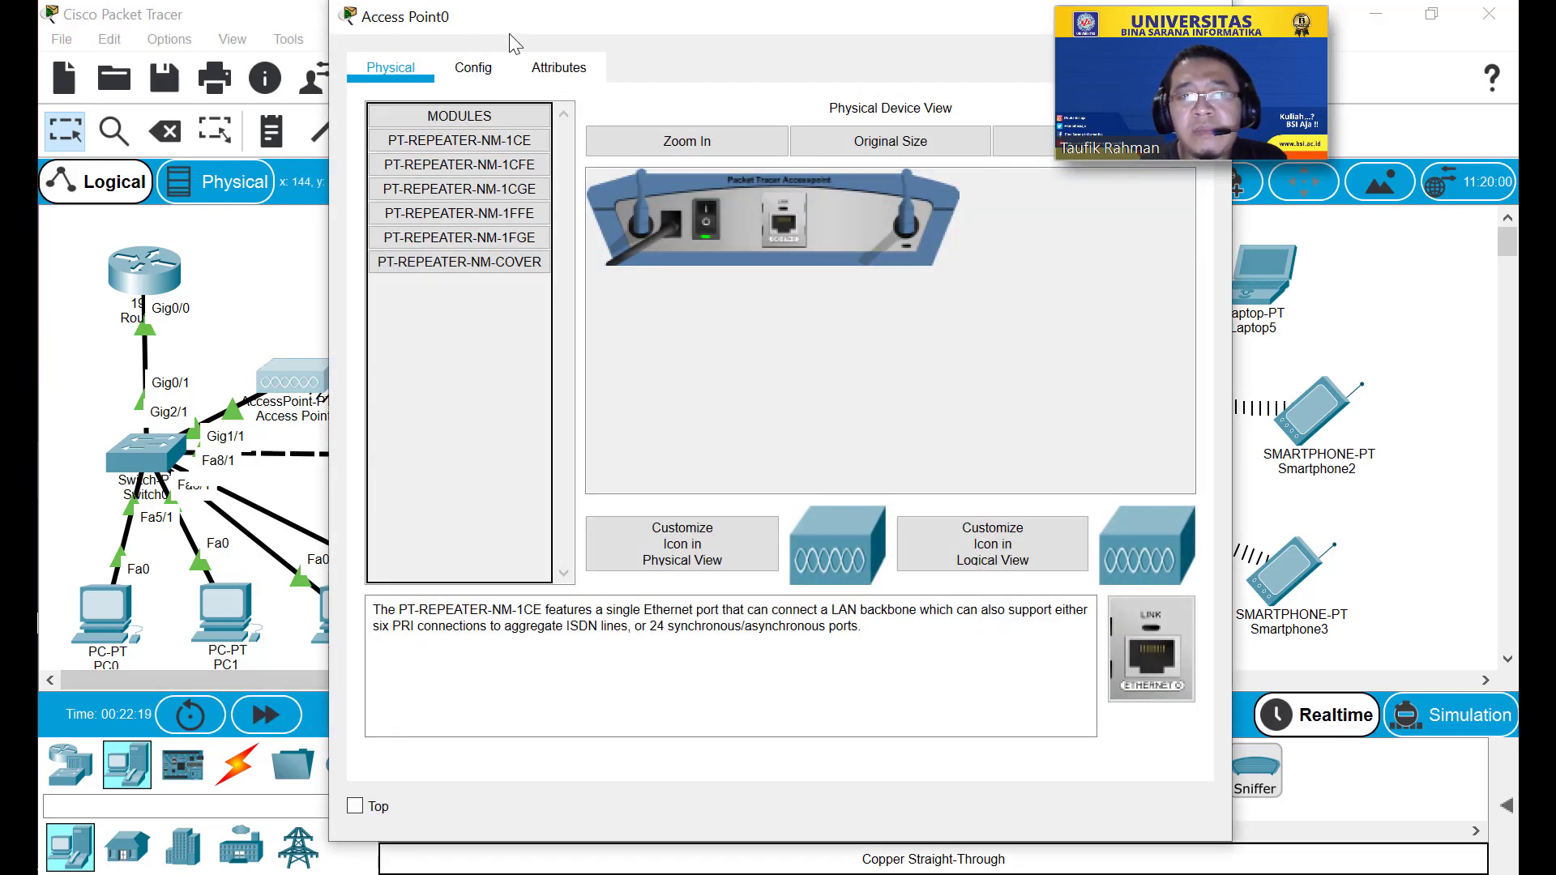
pyautogui.moveTo(507, 11); pyautogui.dragTo(505, 87)
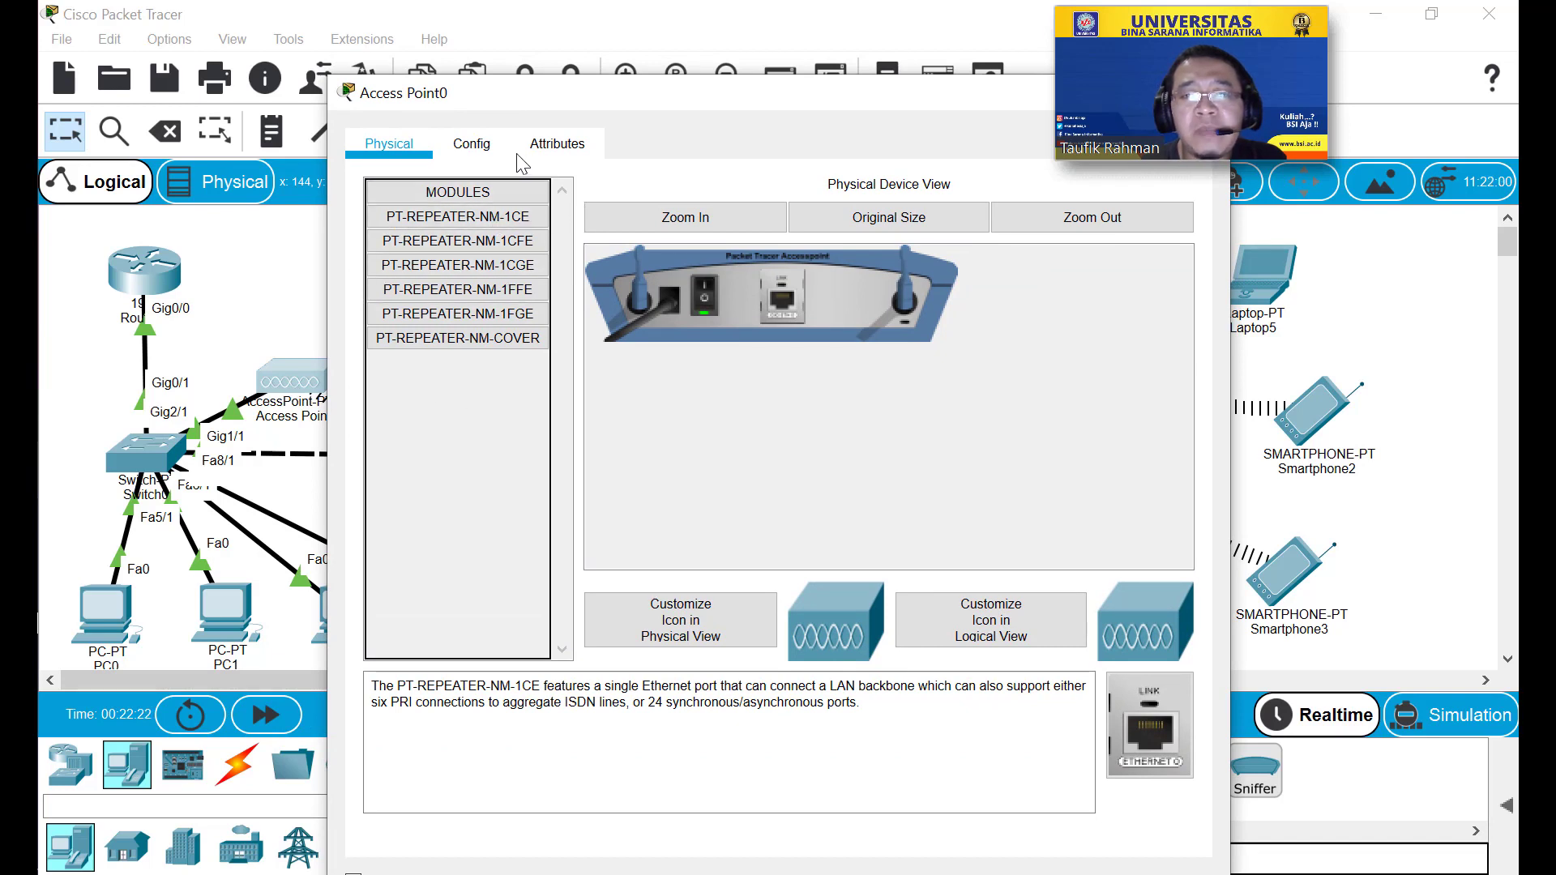
pyautogui.moveTo(570, 101); pyautogui.dragTo(552, 134)
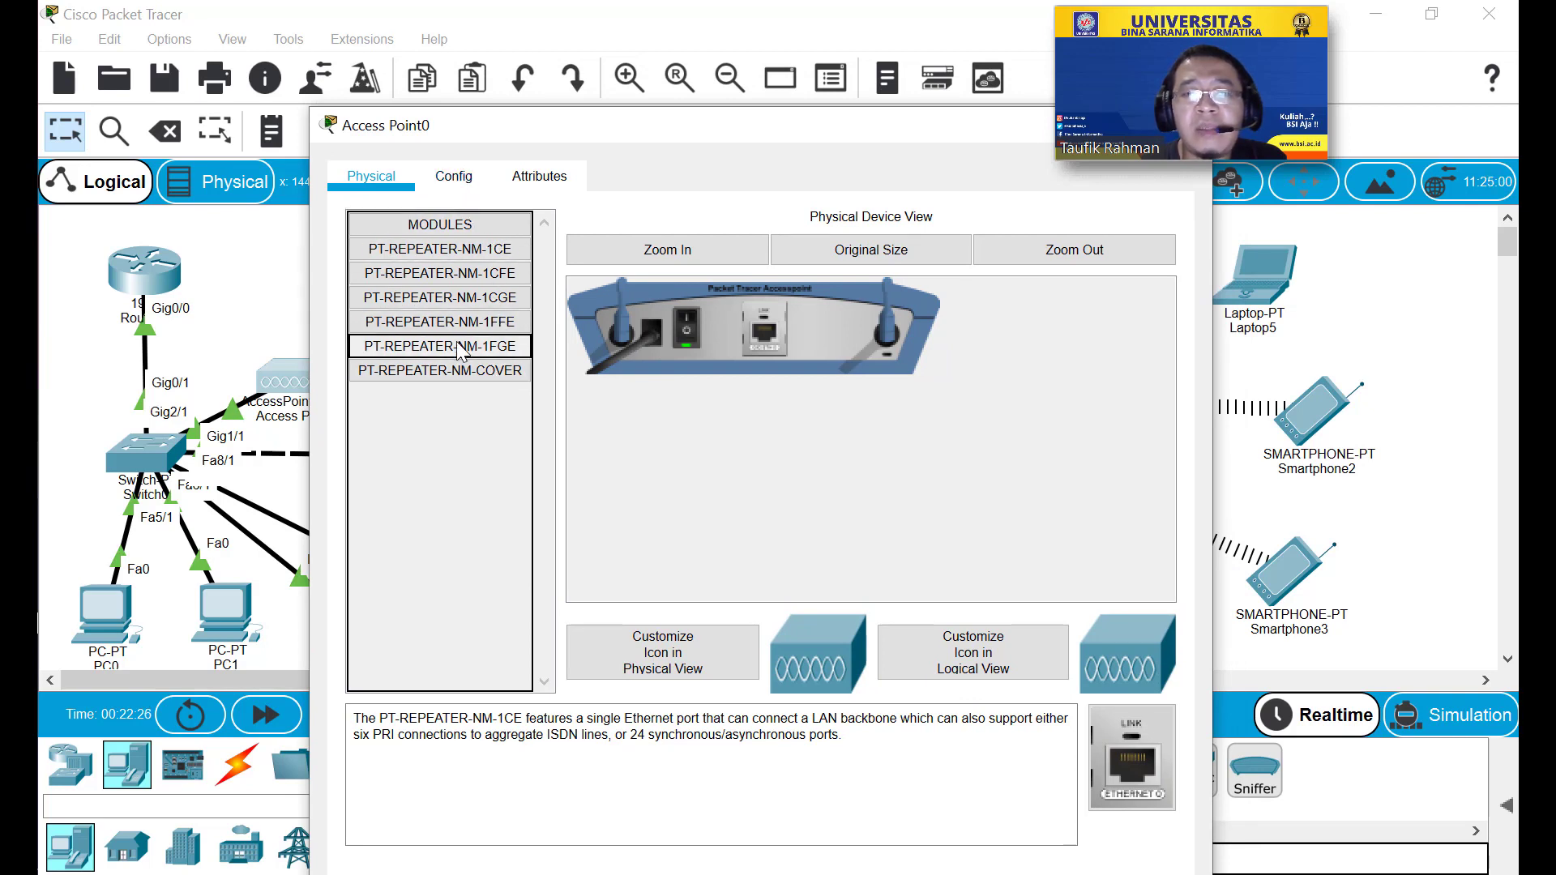
pyautogui.click(686, 337)
pyautogui.moveTo(692, 159); pyautogui.dragTo(559, 195)
pyautogui.click(1015, 214)
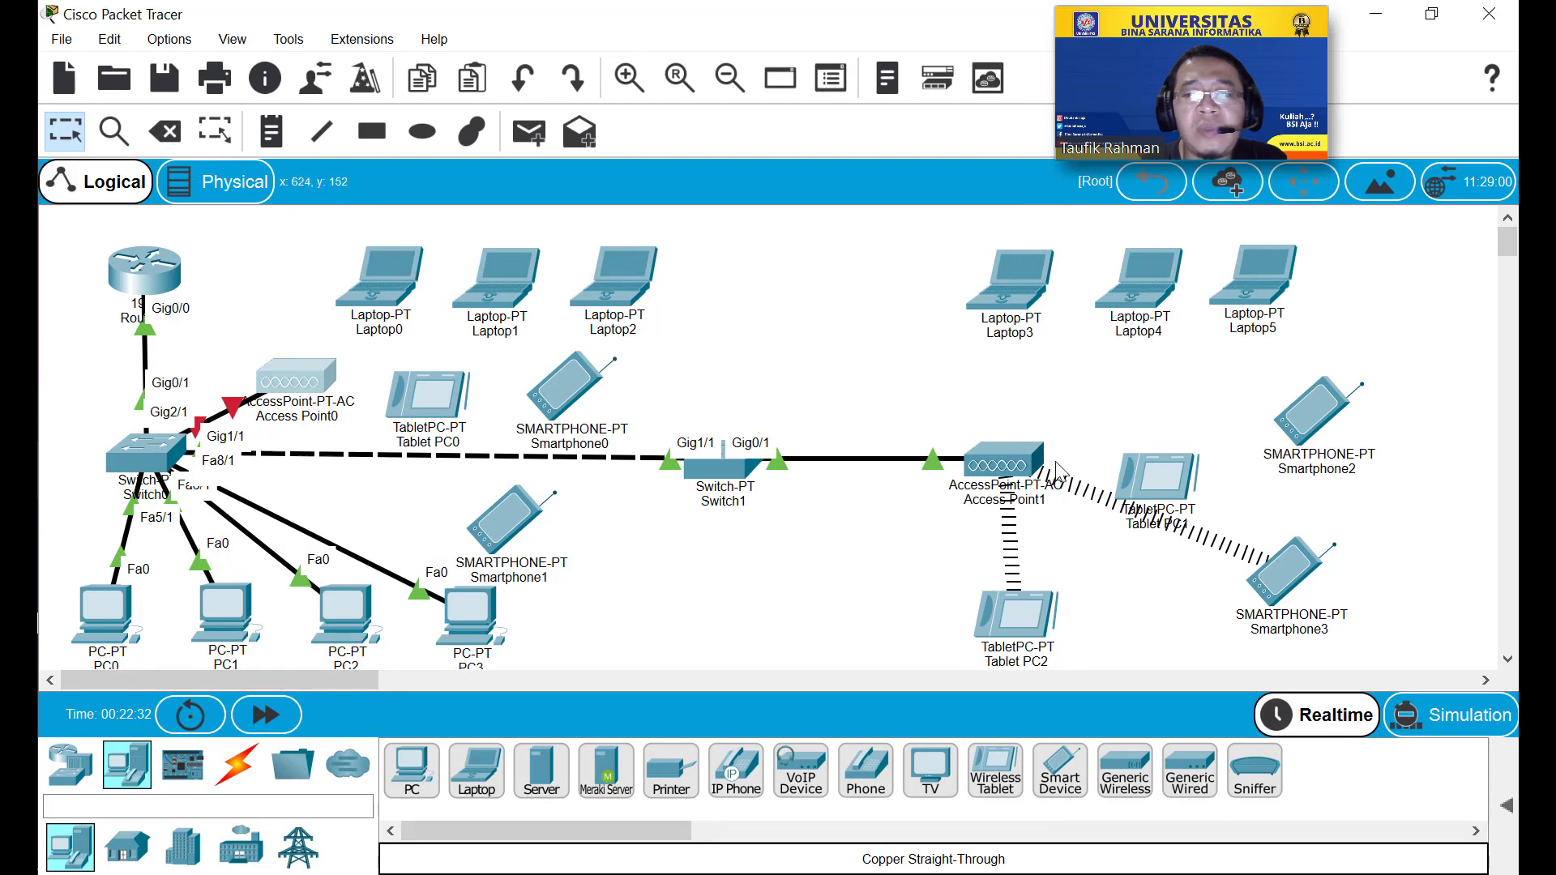
# Power off Access Point1 from its device window.
pyautogui.click(1010, 466)
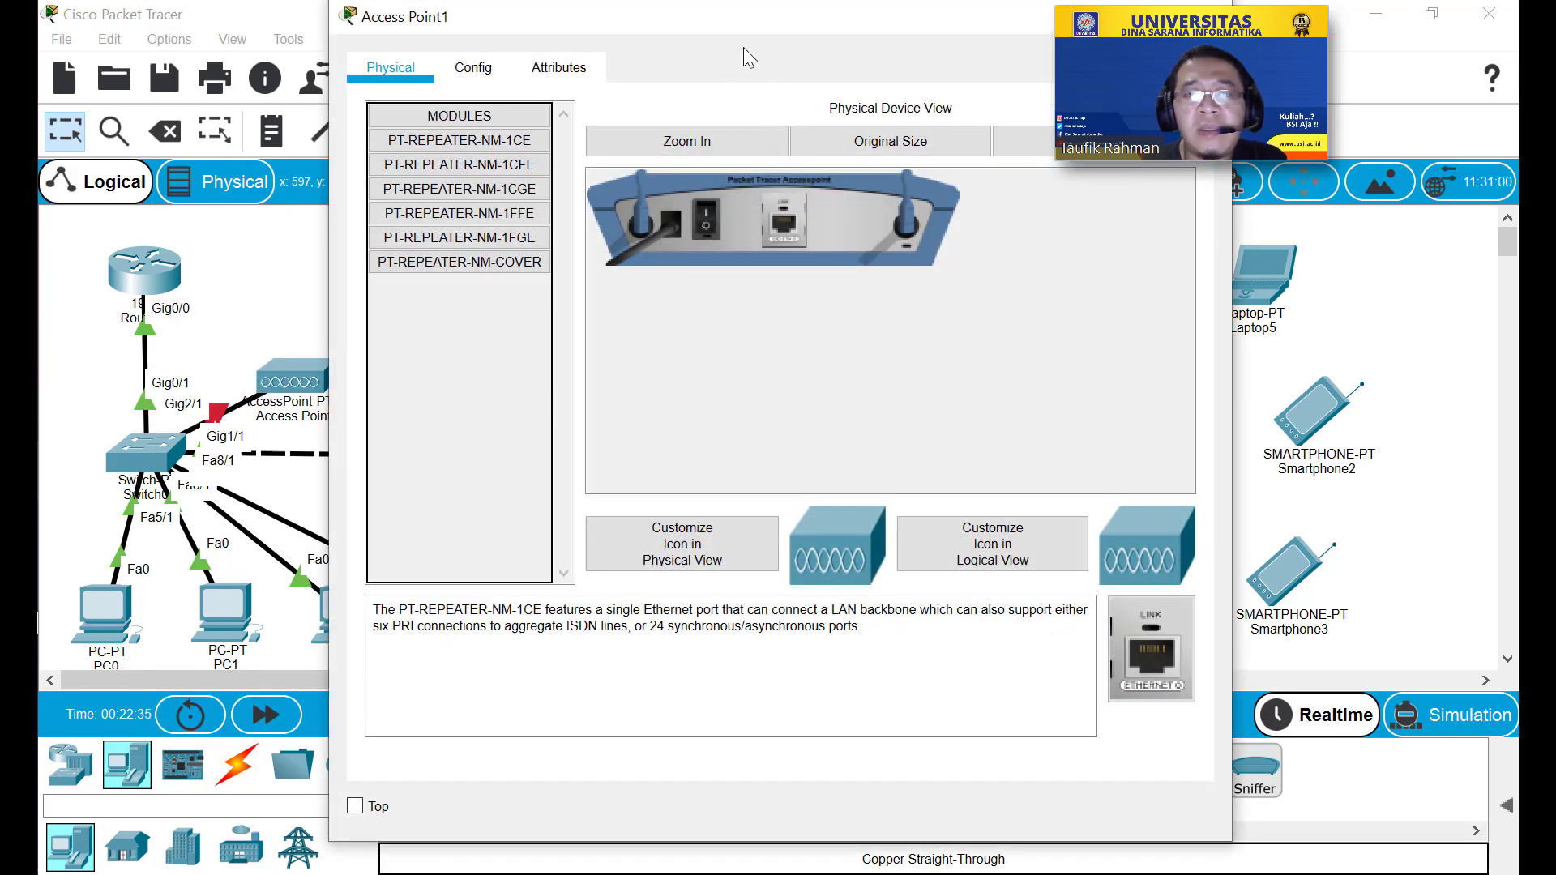
pyautogui.moveTo(742, 47); pyautogui.dragTo(462, 144)
pyautogui.click(920, 130)
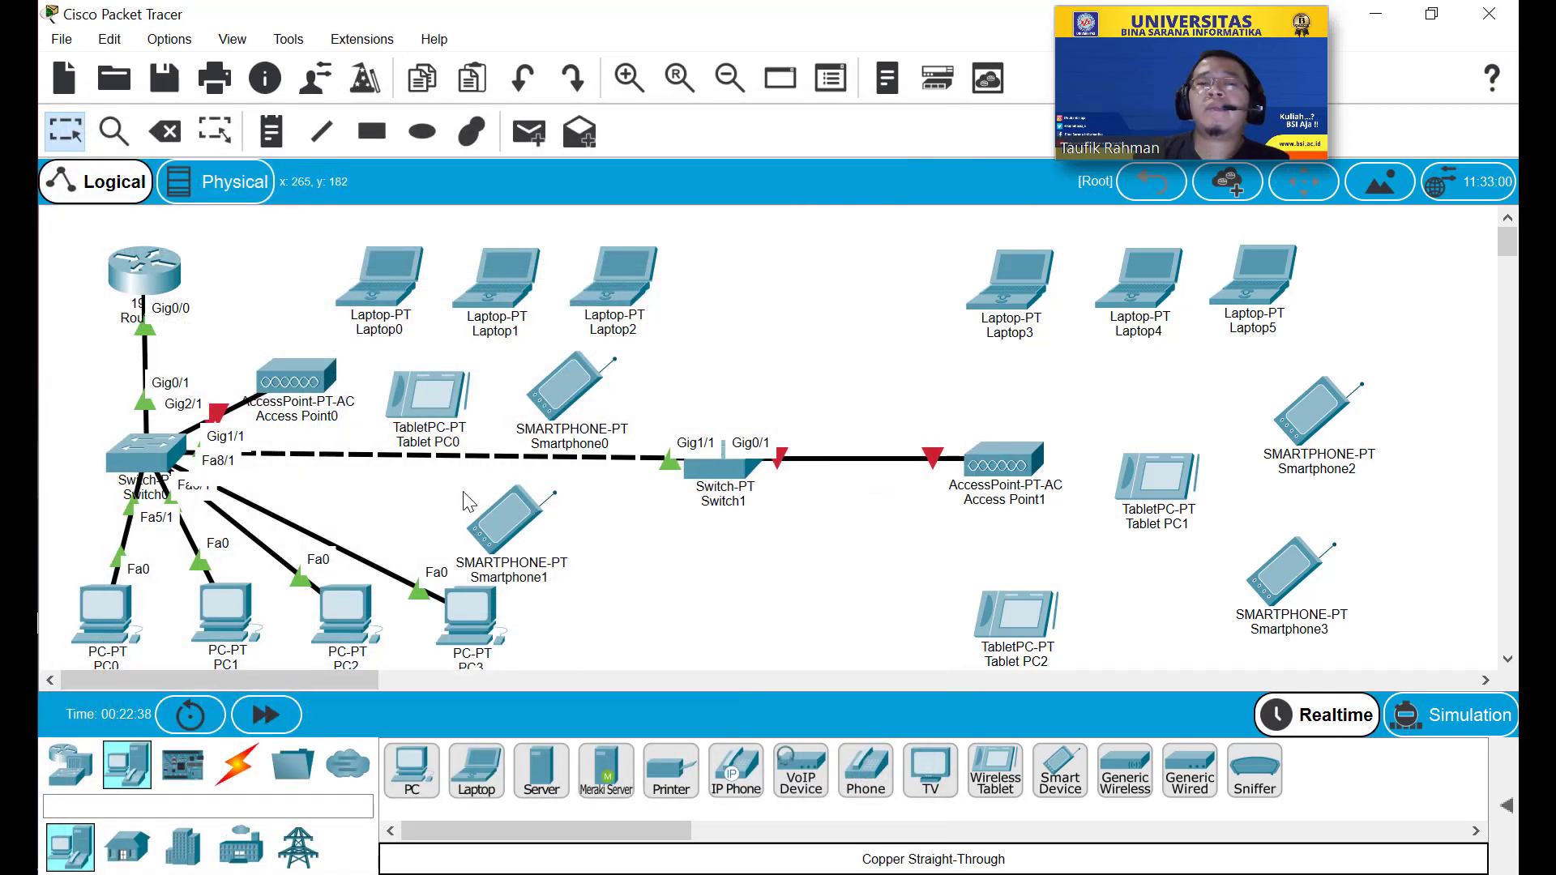
# Turn Access Point0's power back on after the powered-off error.
pyautogui.click(306, 382)
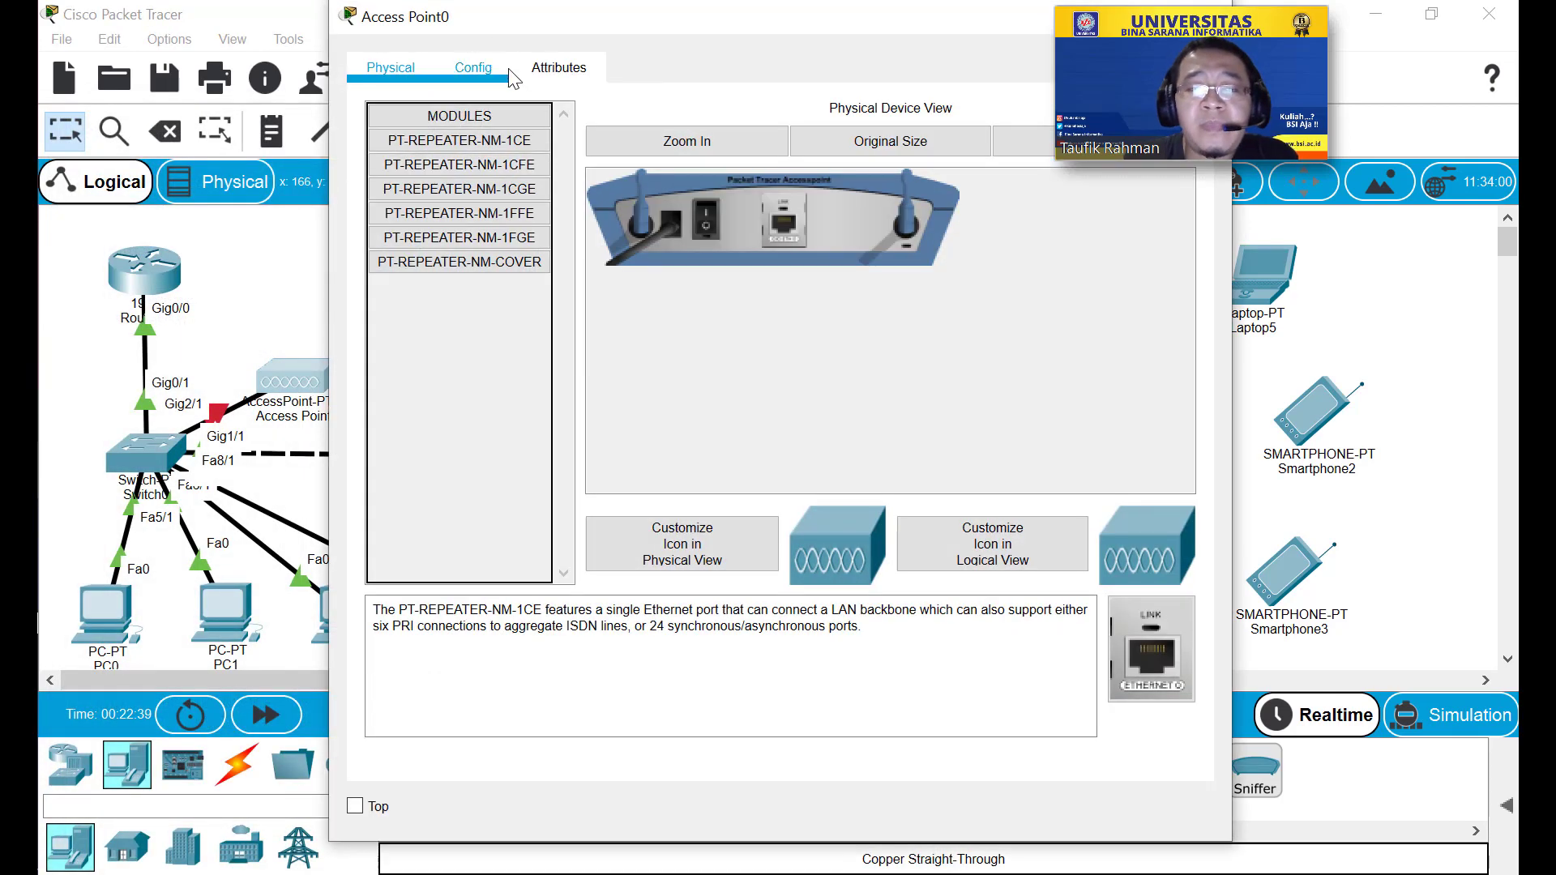
pyautogui.click(484, 73)
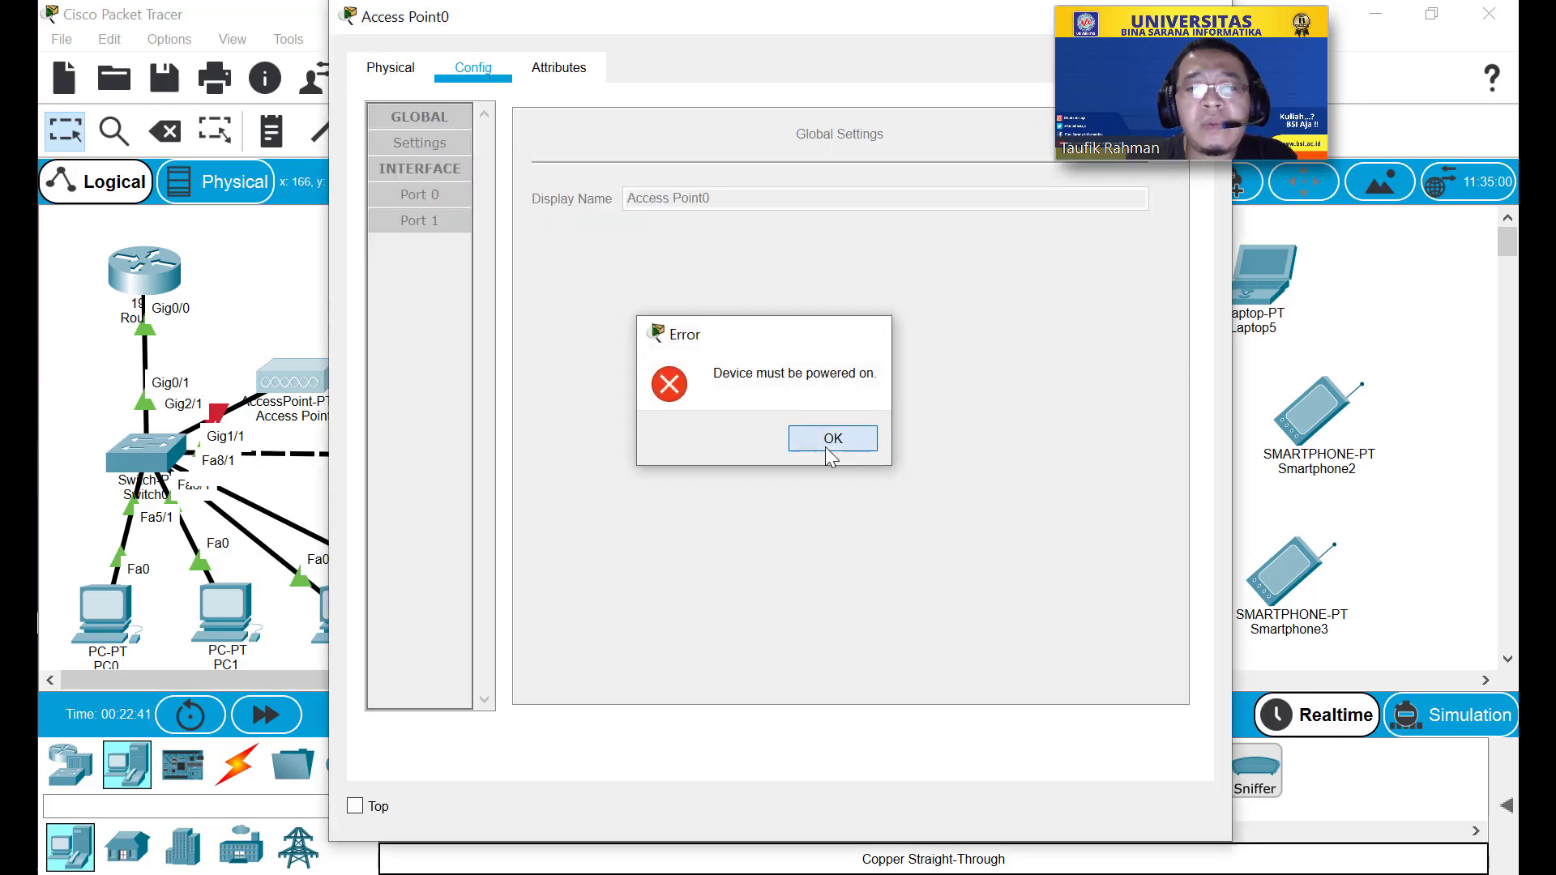
pyautogui.click(831, 442)
pyautogui.click(708, 231)
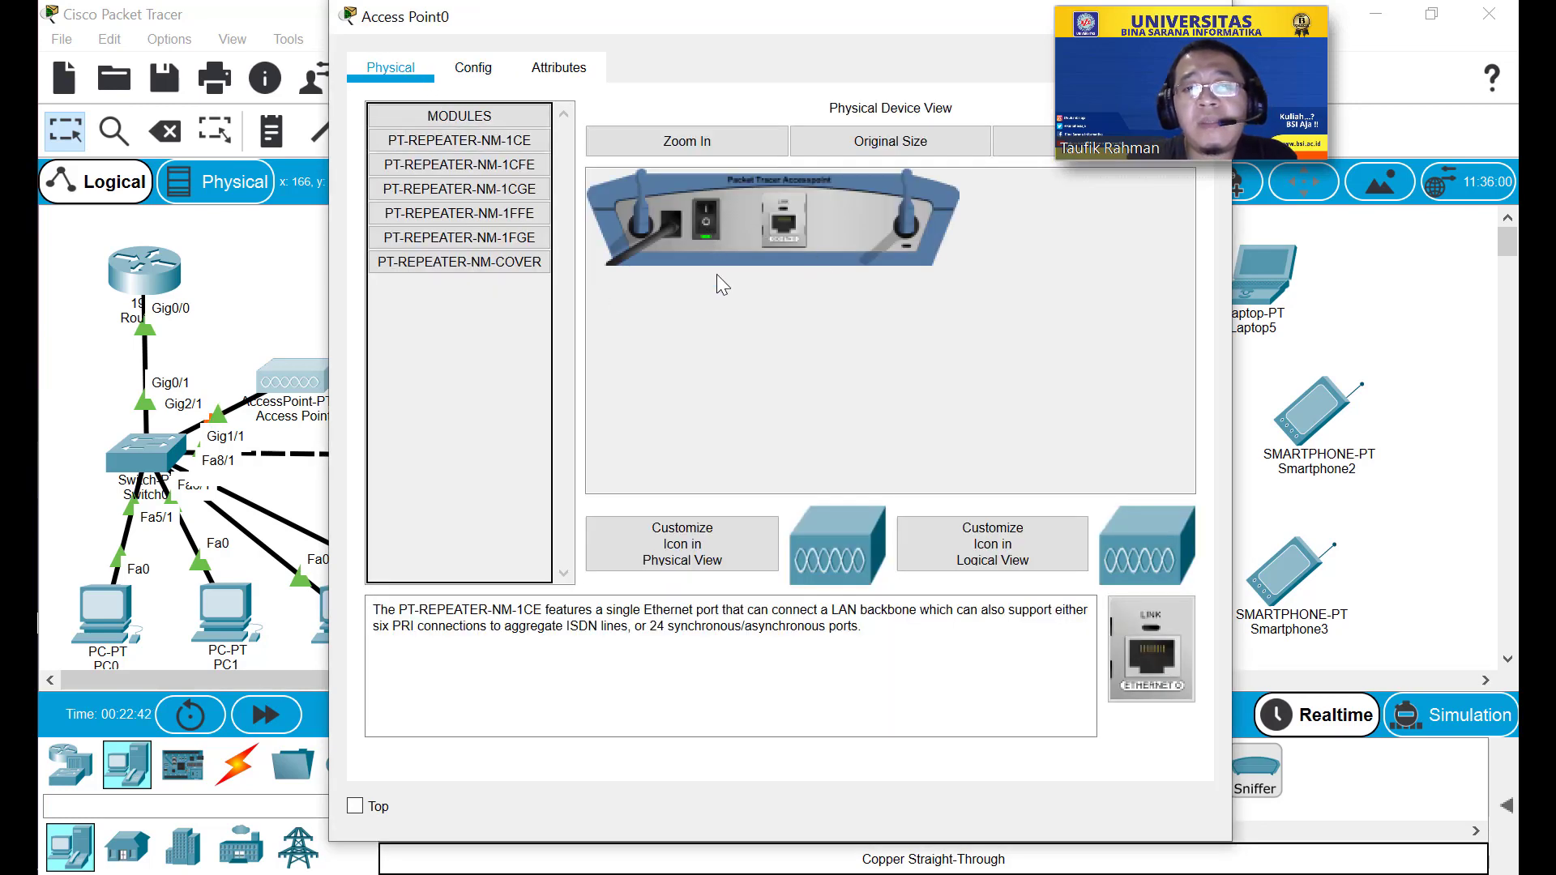
# View Access Point0's Port 0 settings: 1000 Mbps, Half Duplex.
pyautogui.click(478, 80)
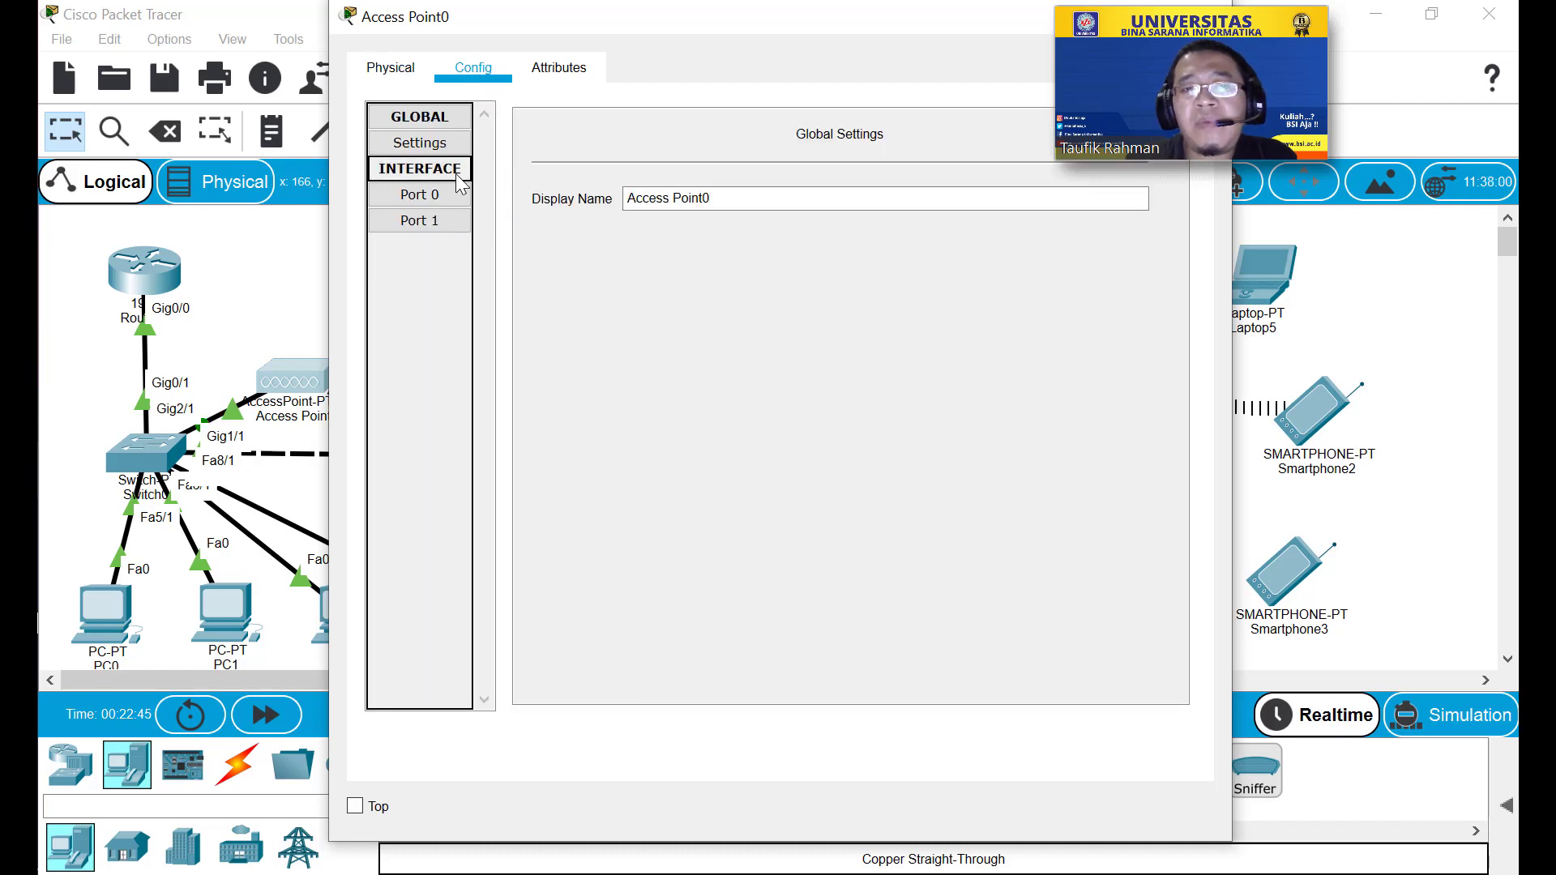
pyautogui.click(435, 193)
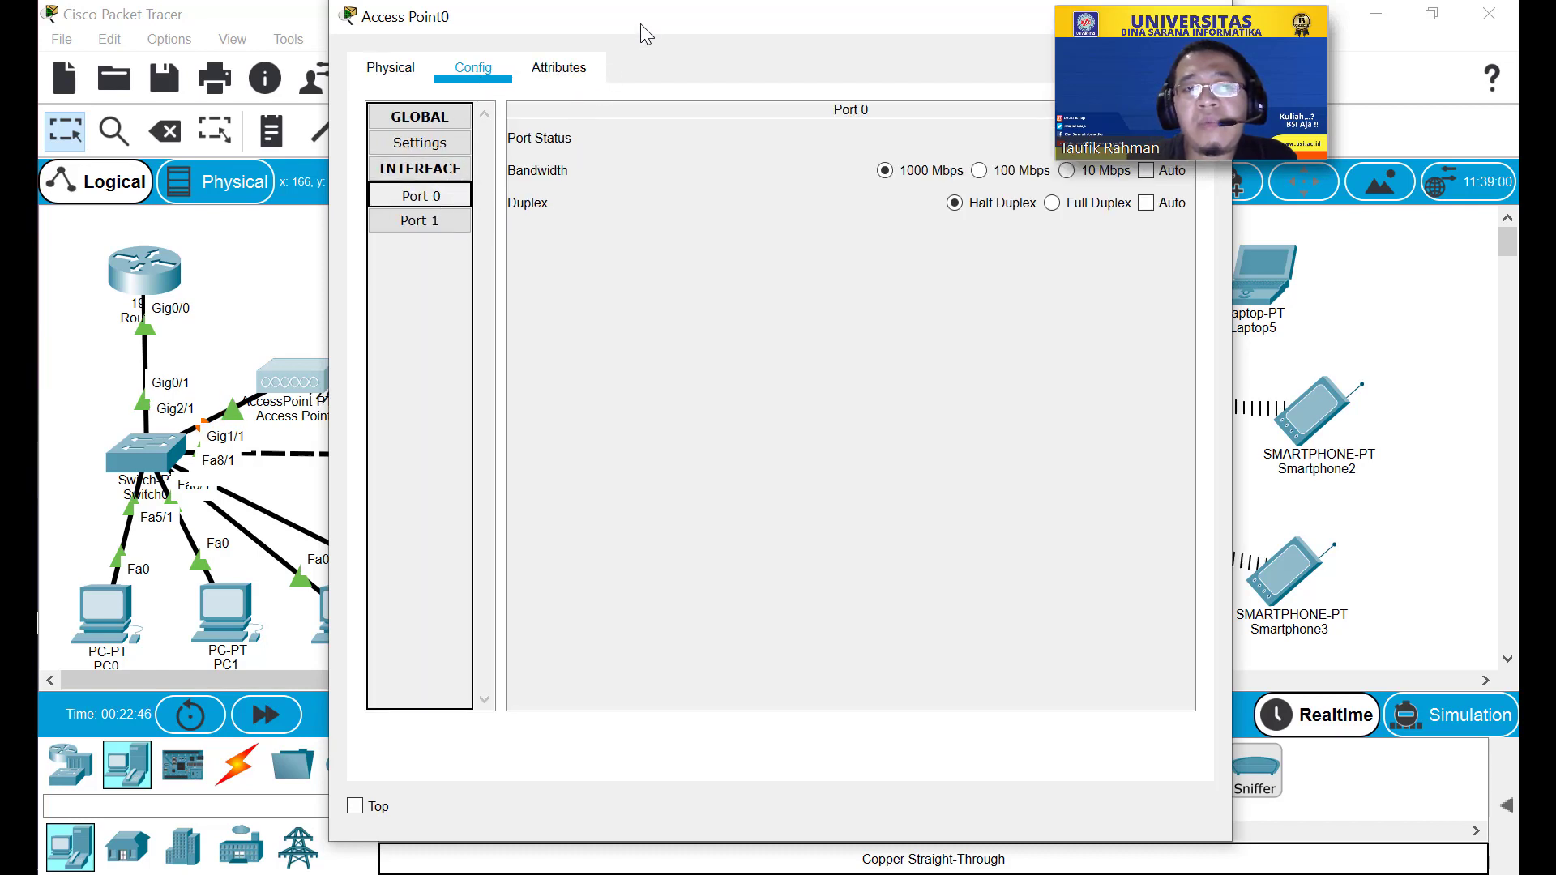
pyautogui.moveTo(641, 22); pyautogui.dragTo(573, 76)
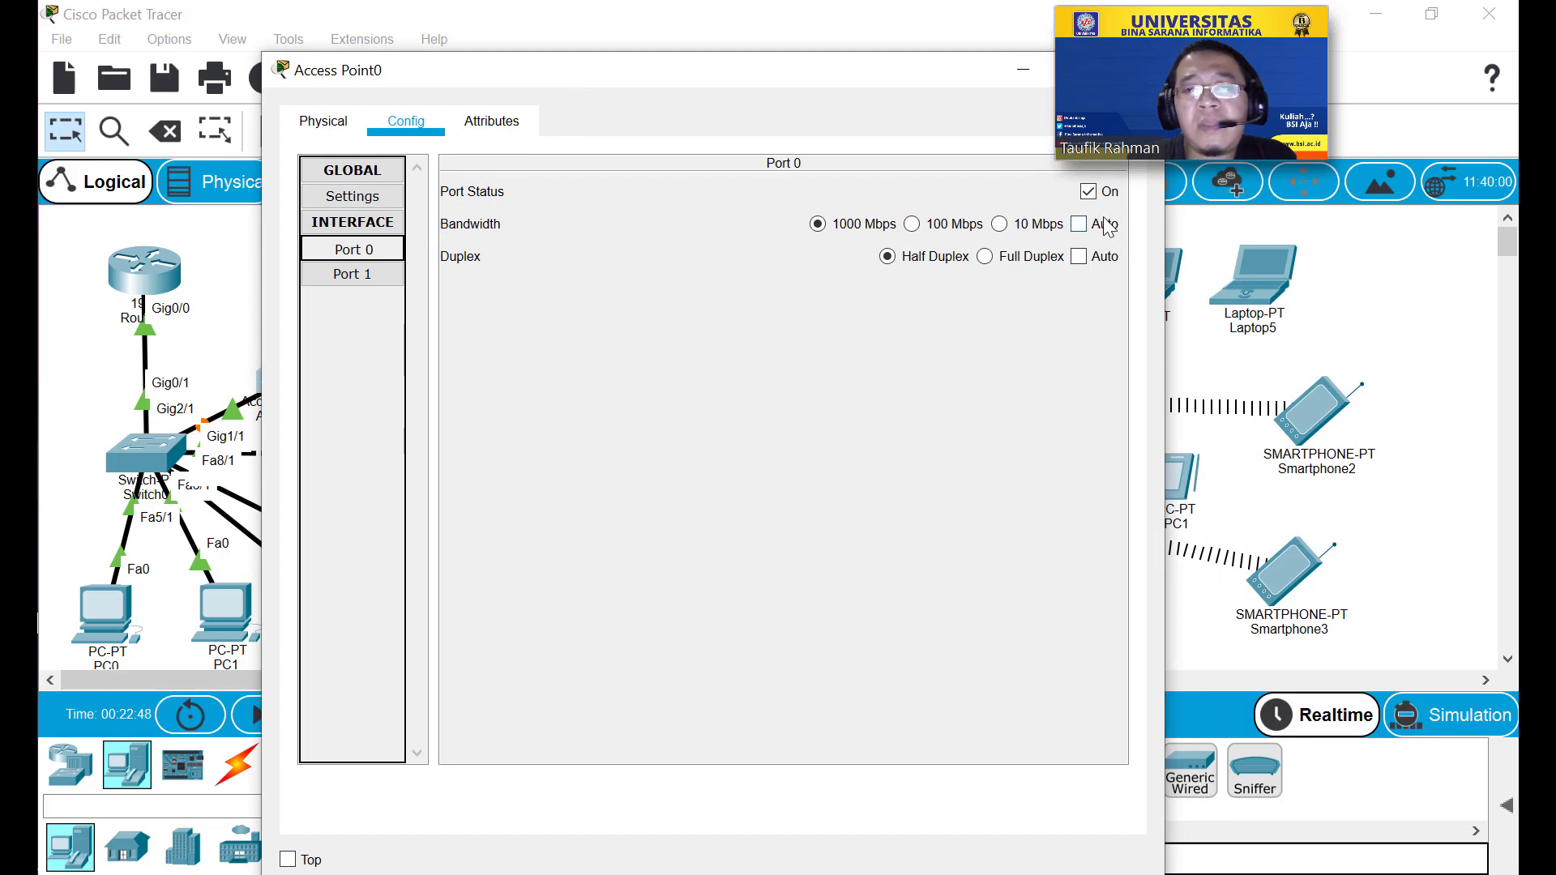
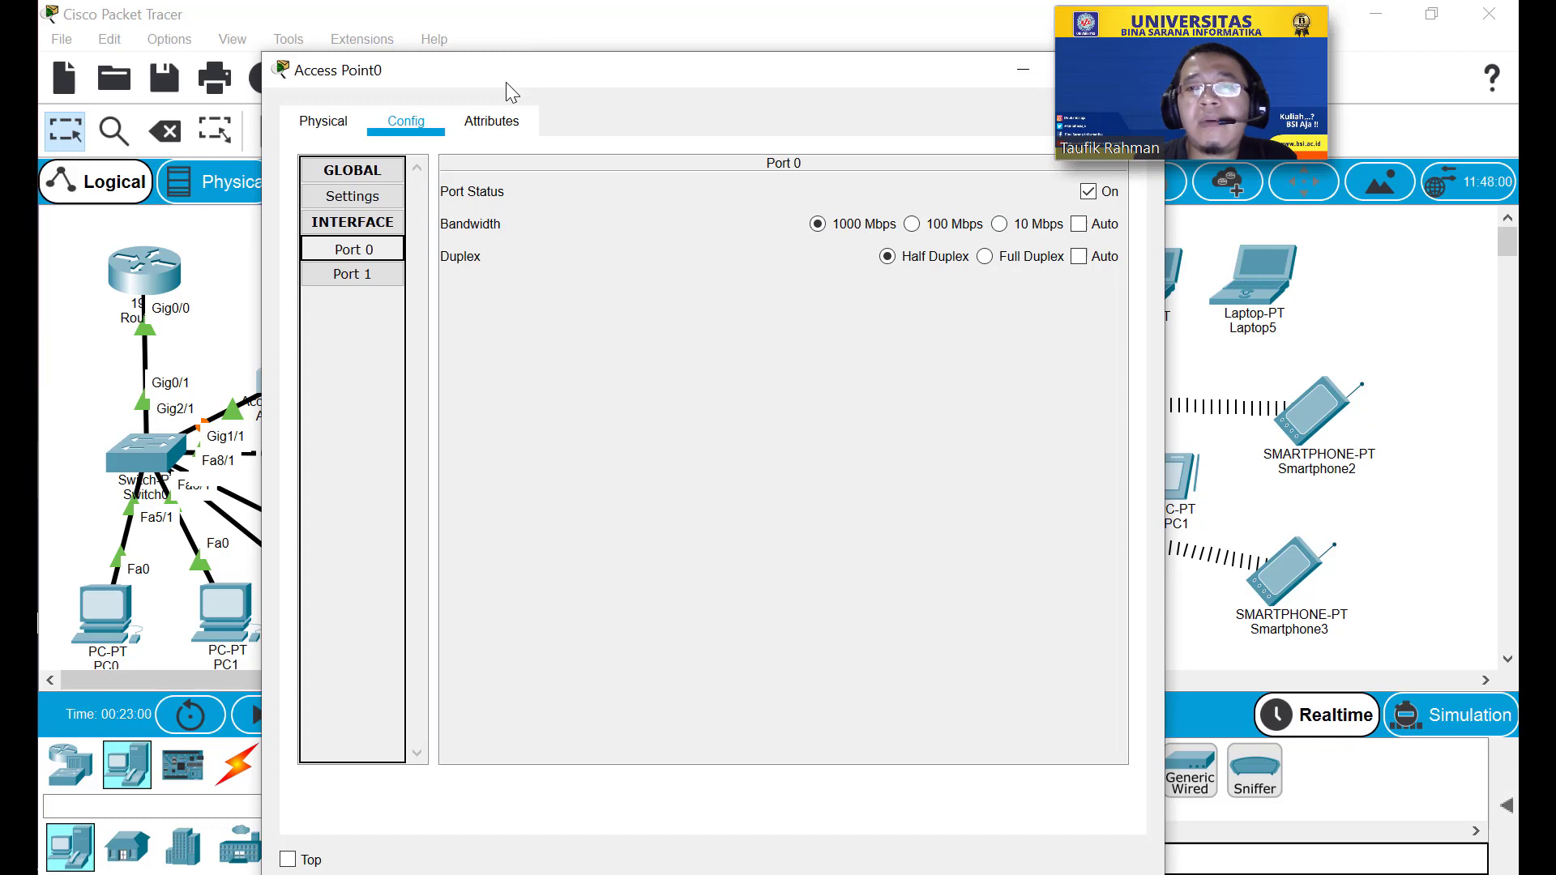
# Show Access Point0's Port 1 wireless settings: SSID Default, channel 36, authentication disabled.
pyautogui.click(358, 276)
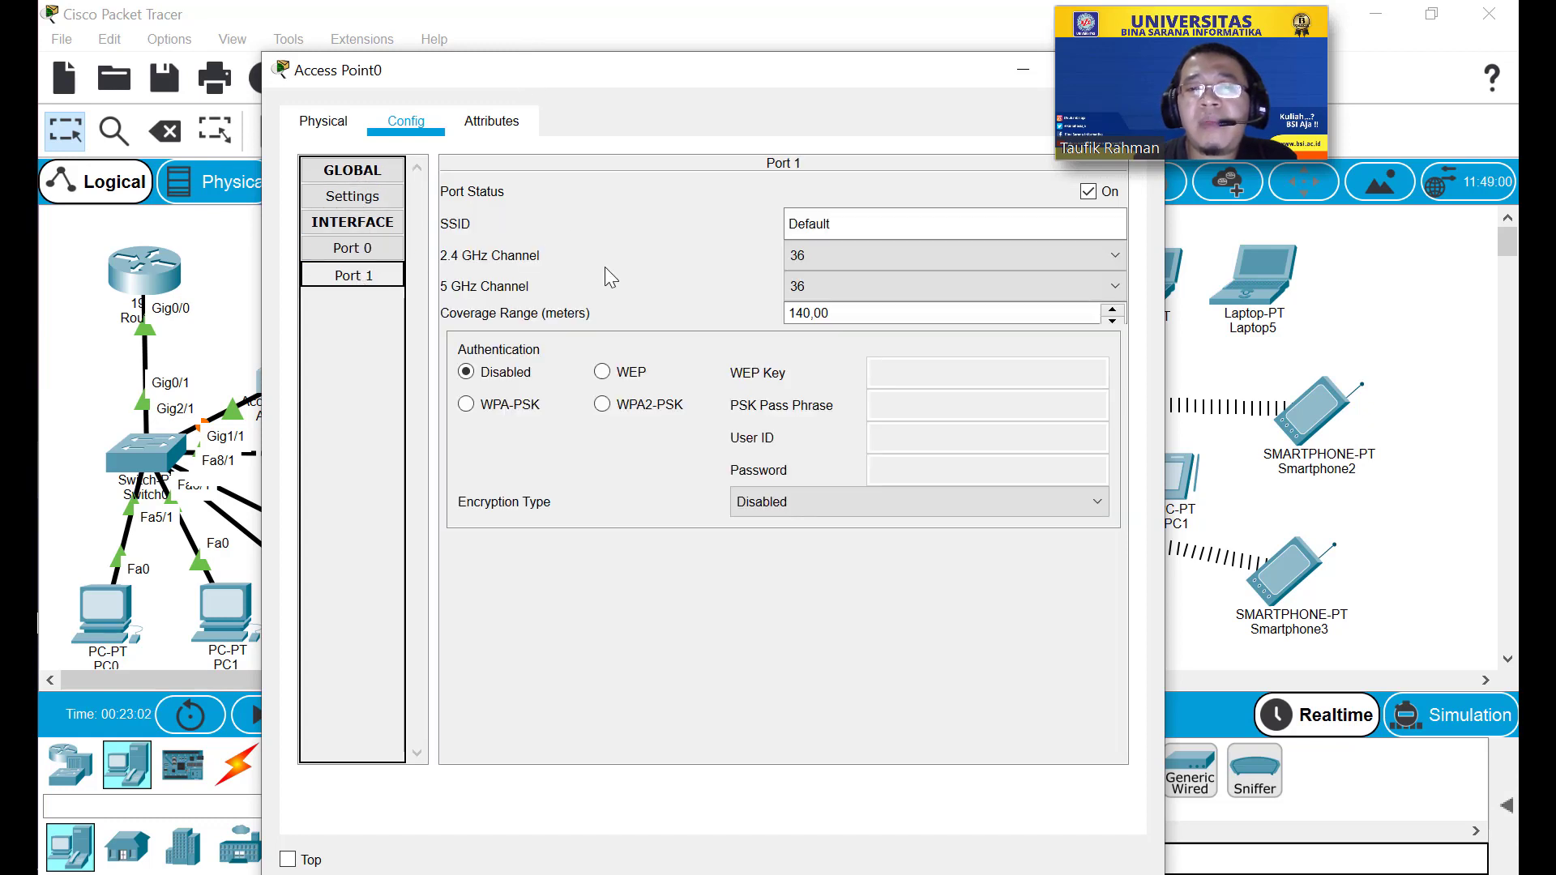
# Rename Port 1's SSID to Test, secure it with WPA2-PSK and a pass phrase, and close the window.
pyautogui.doubleClick(861, 222)
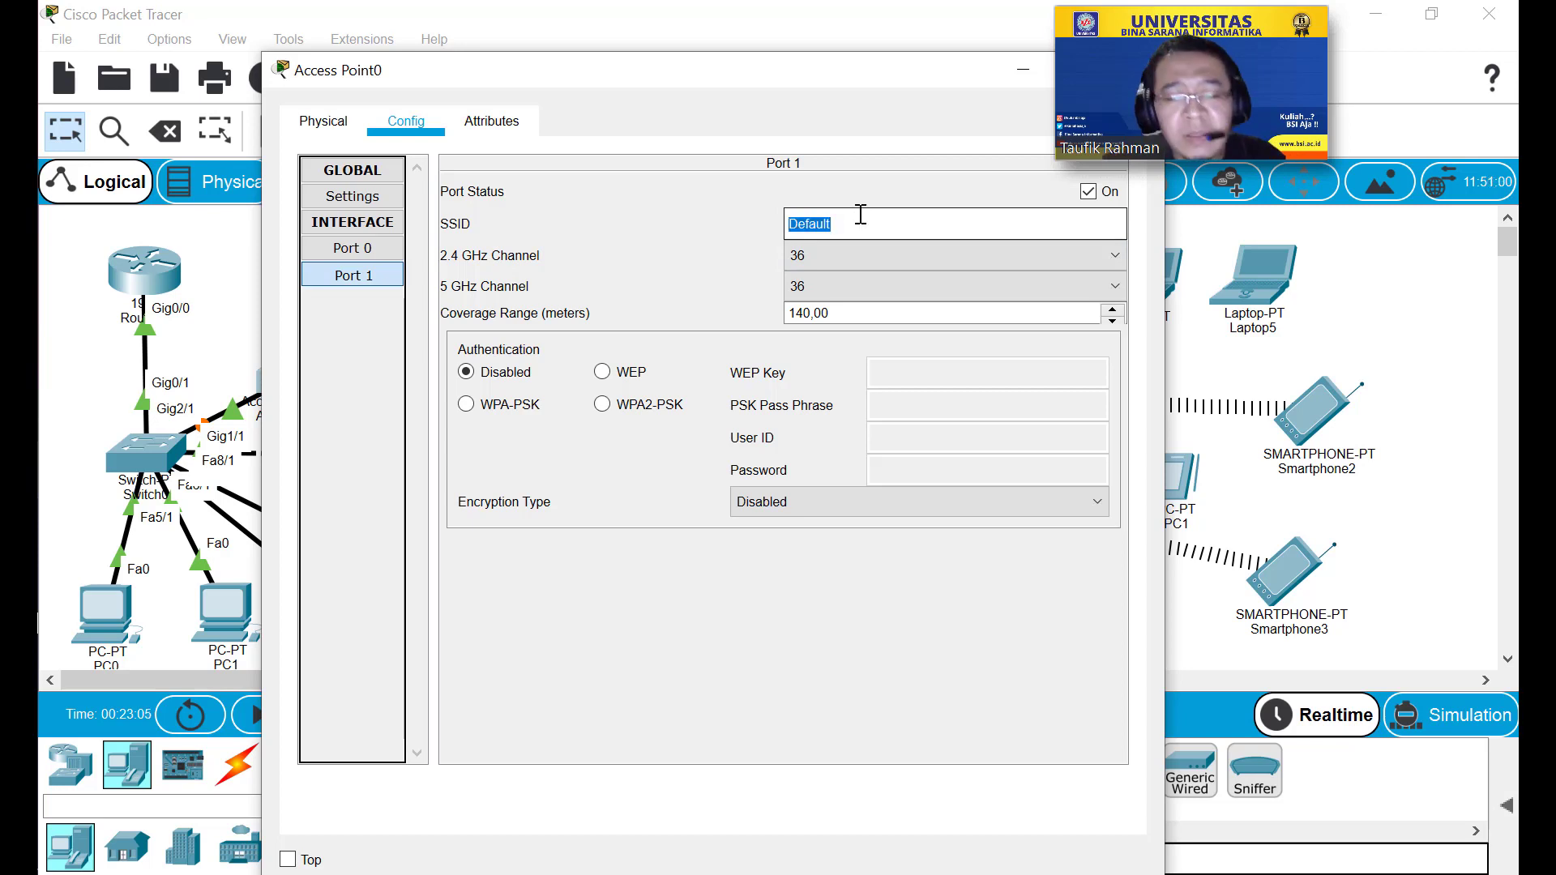
pyautogui.write('Test')
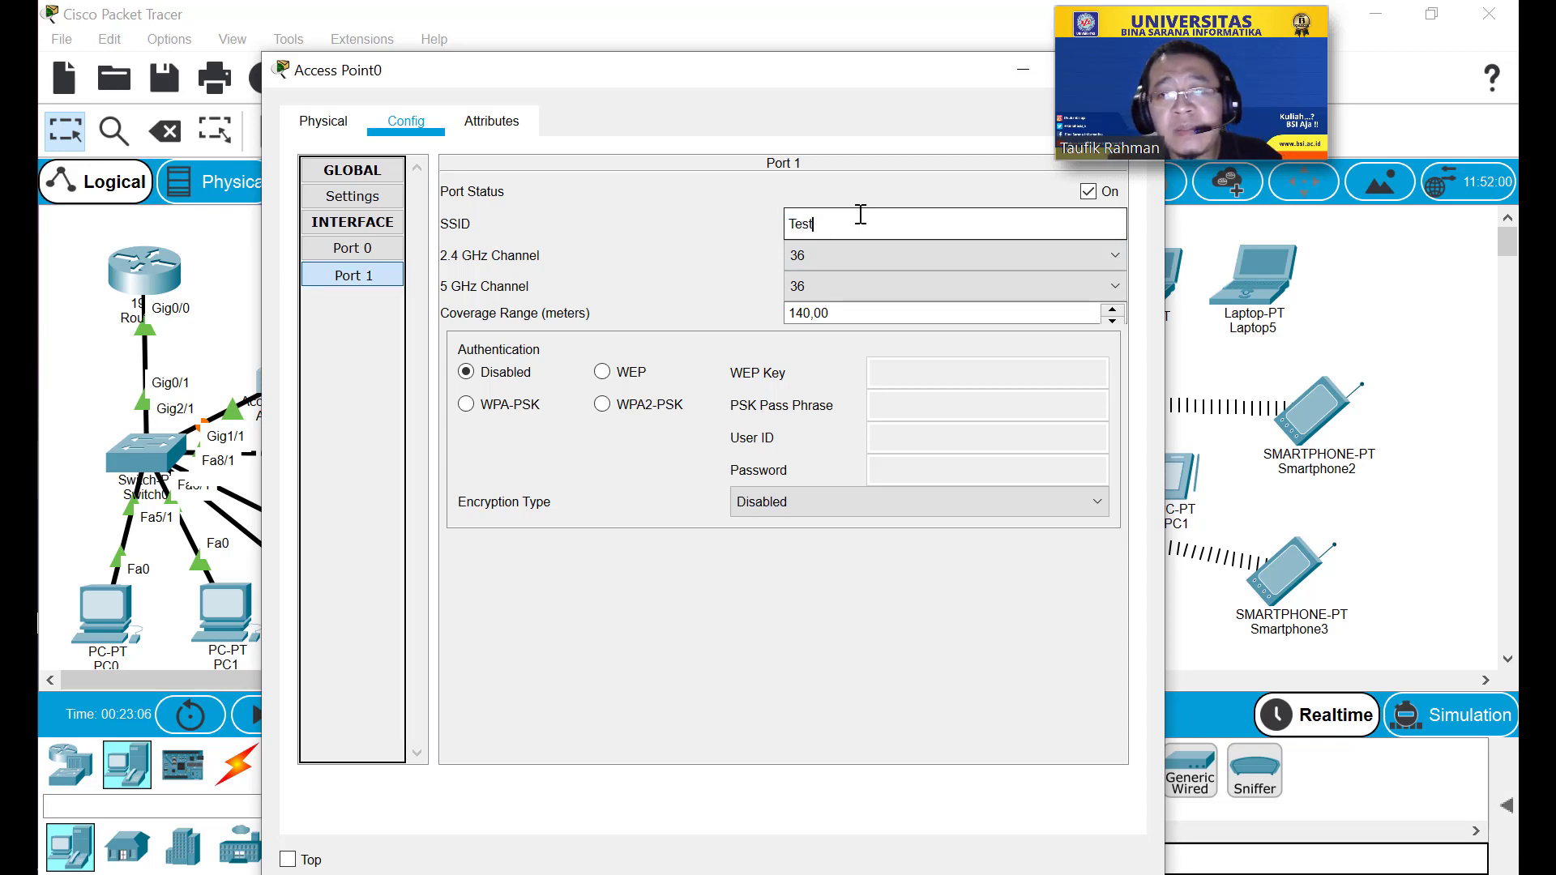
pyautogui.click(602, 404)
pyautogui.click(982, 406)
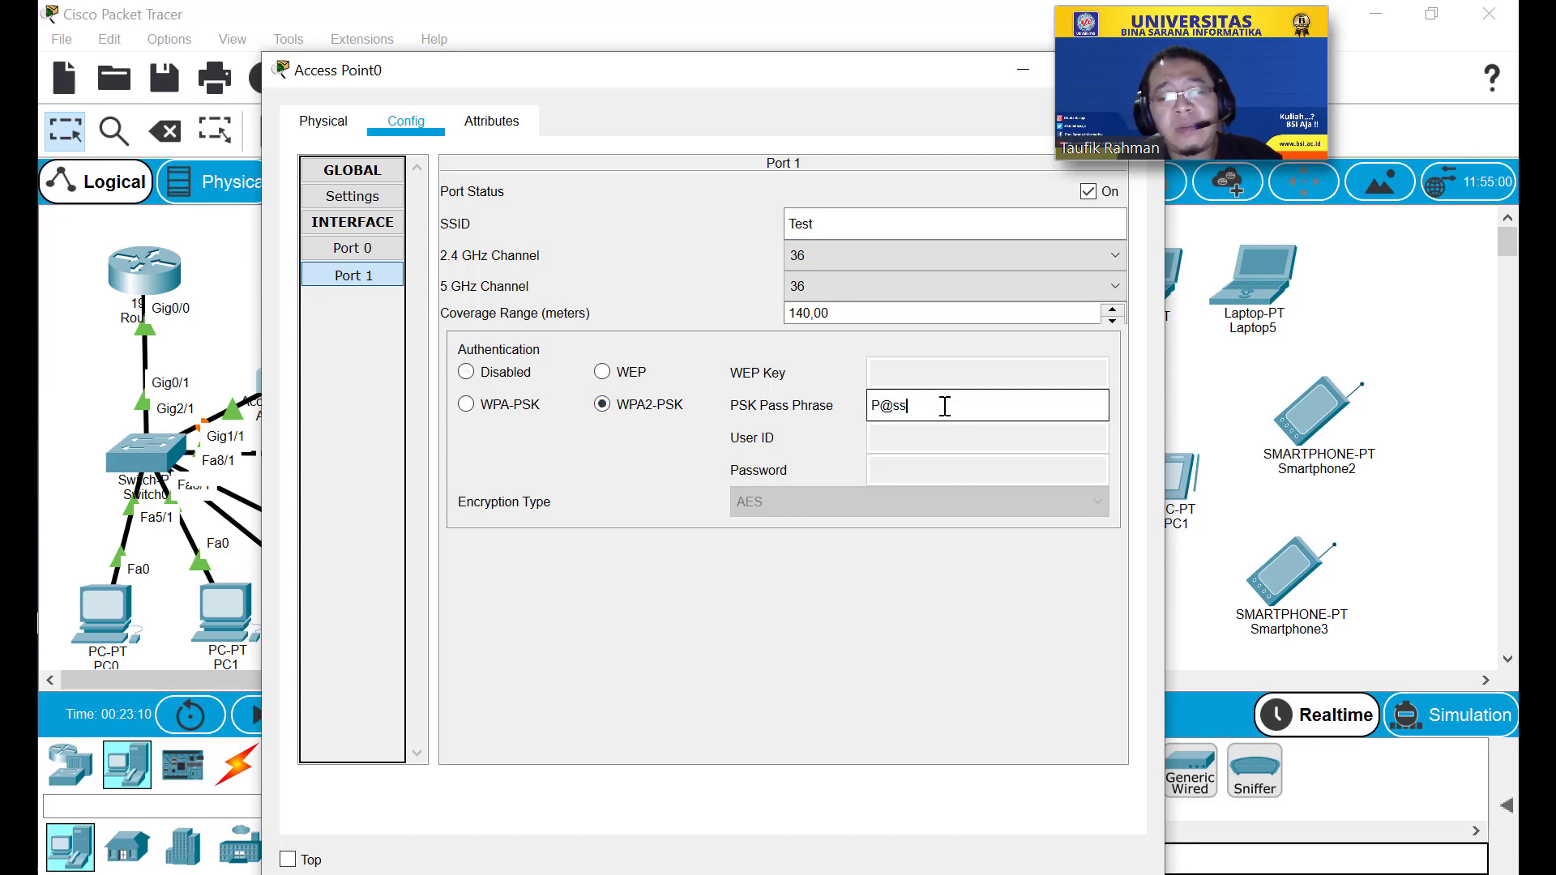
pyautogui.write('P@ssw0rd')
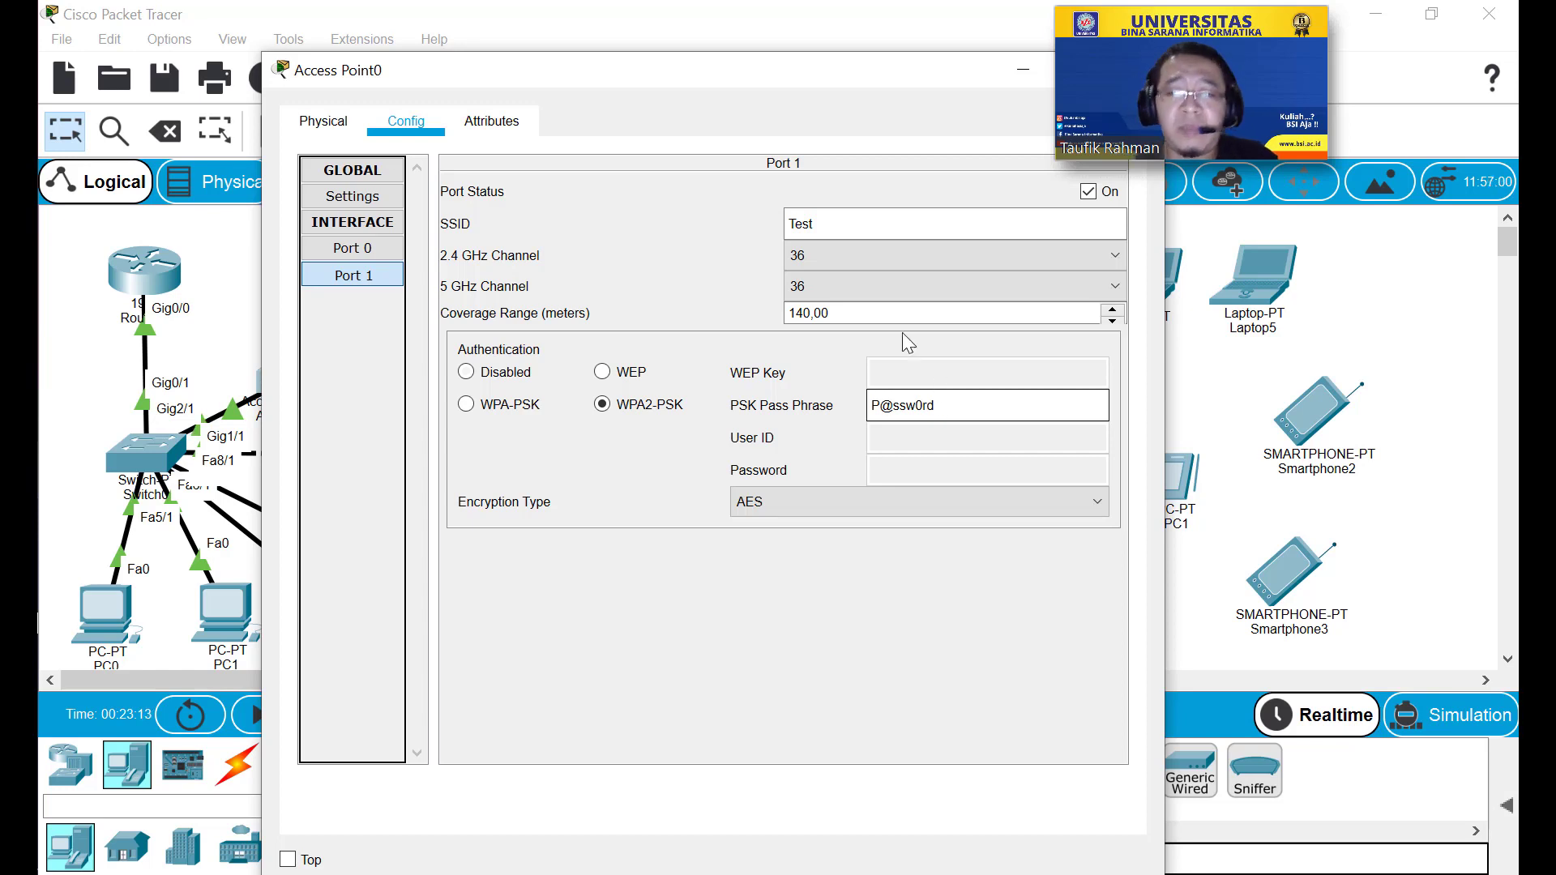
pyautogui.moveTo(880, 92); pyautogui.dragTo(790, 96)
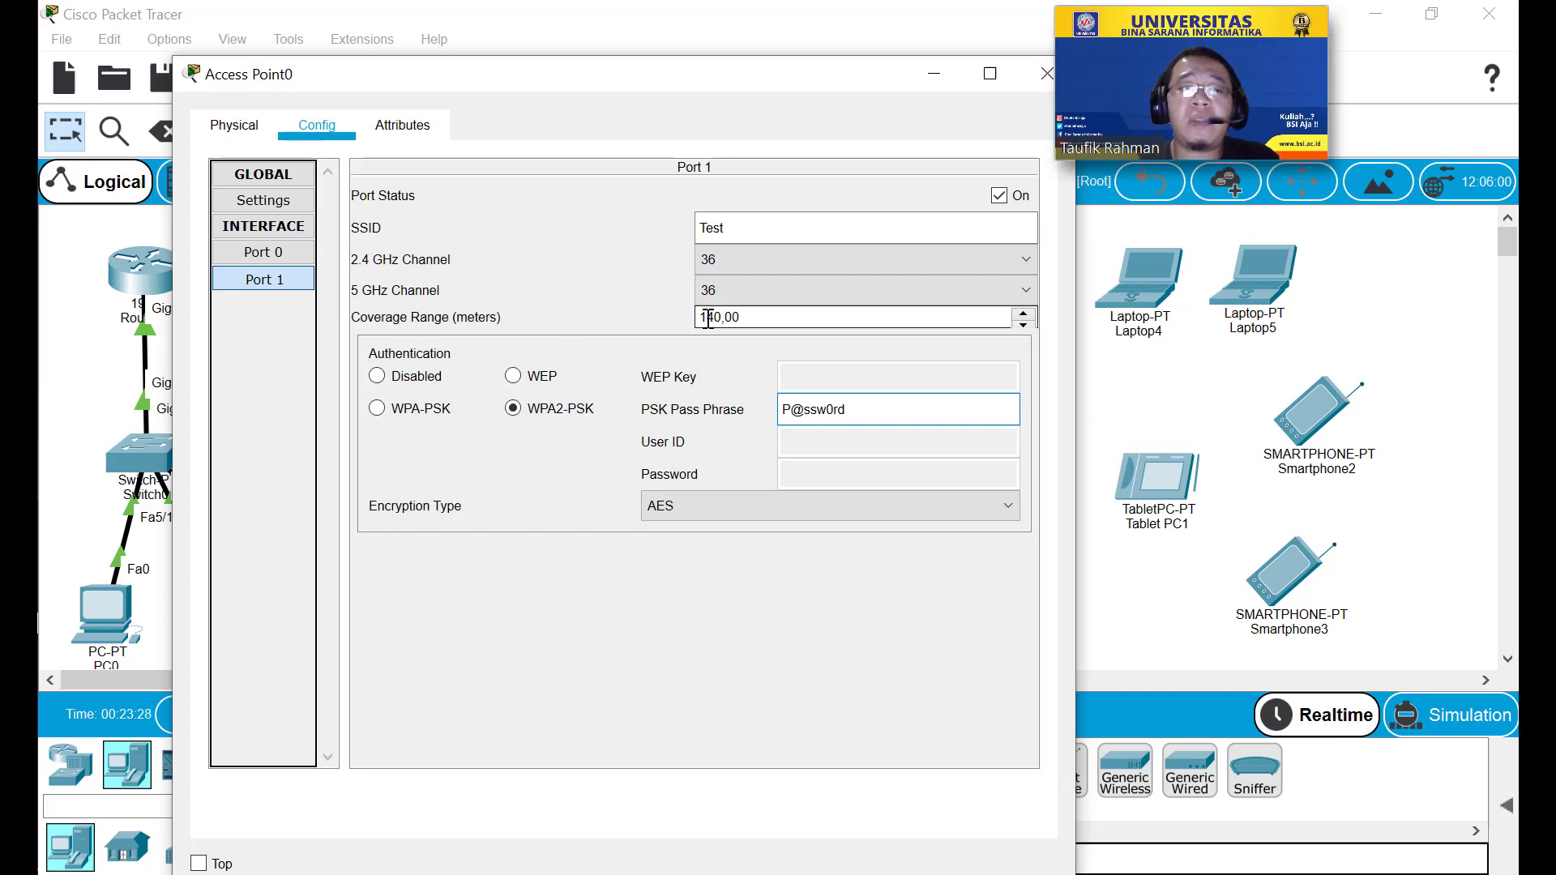
pyautogui.click(1047, 75)
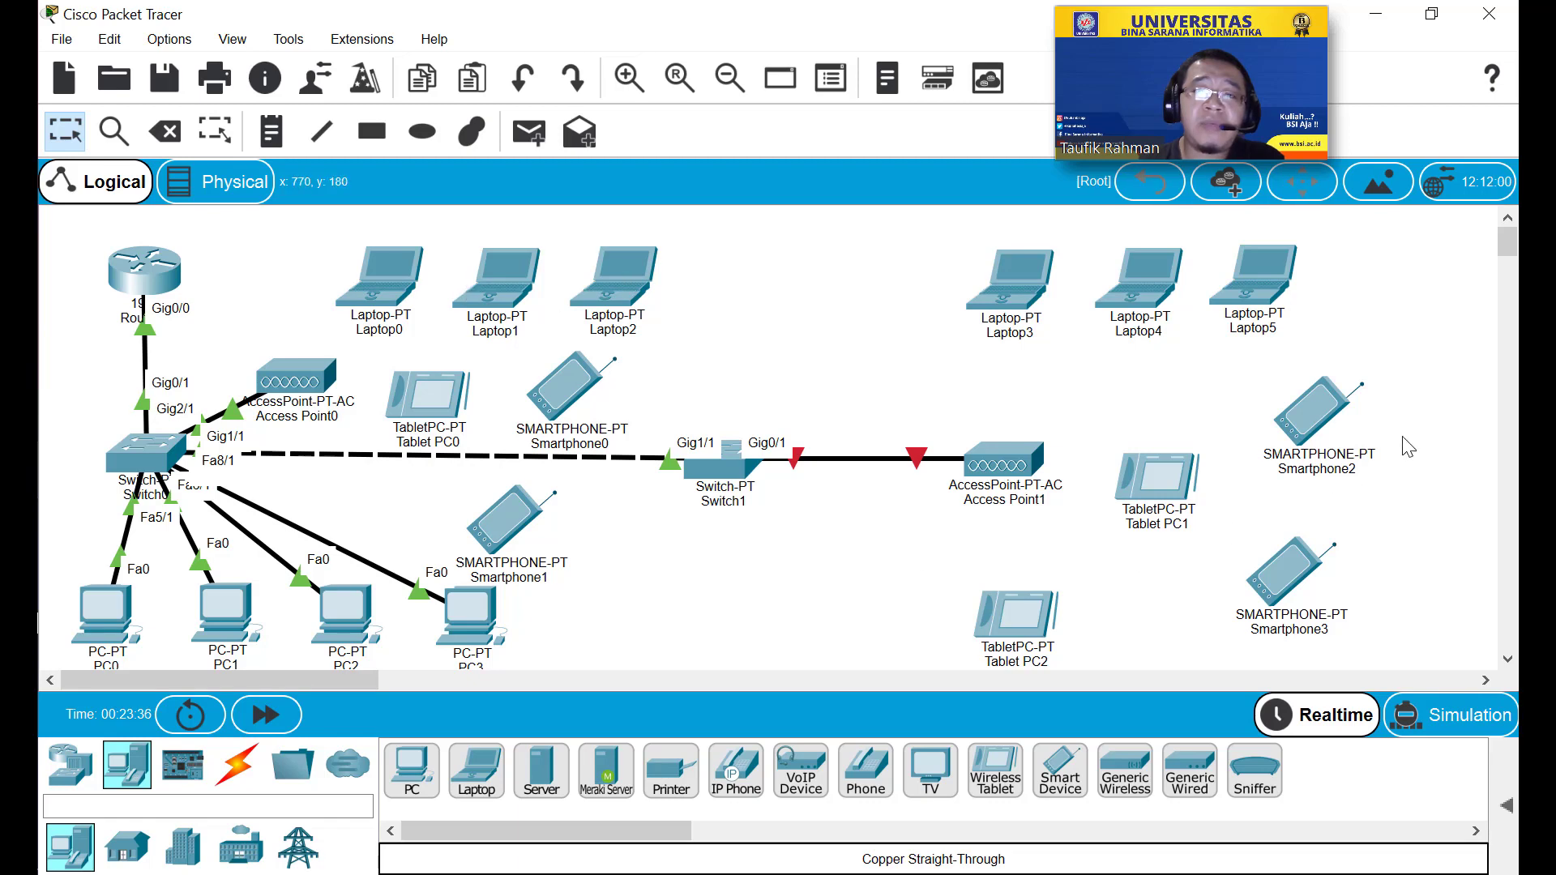
# Bring up Laptop0's Physical view zoomed out to show the whole laptop panel.
pyautogui.click(377, 298)
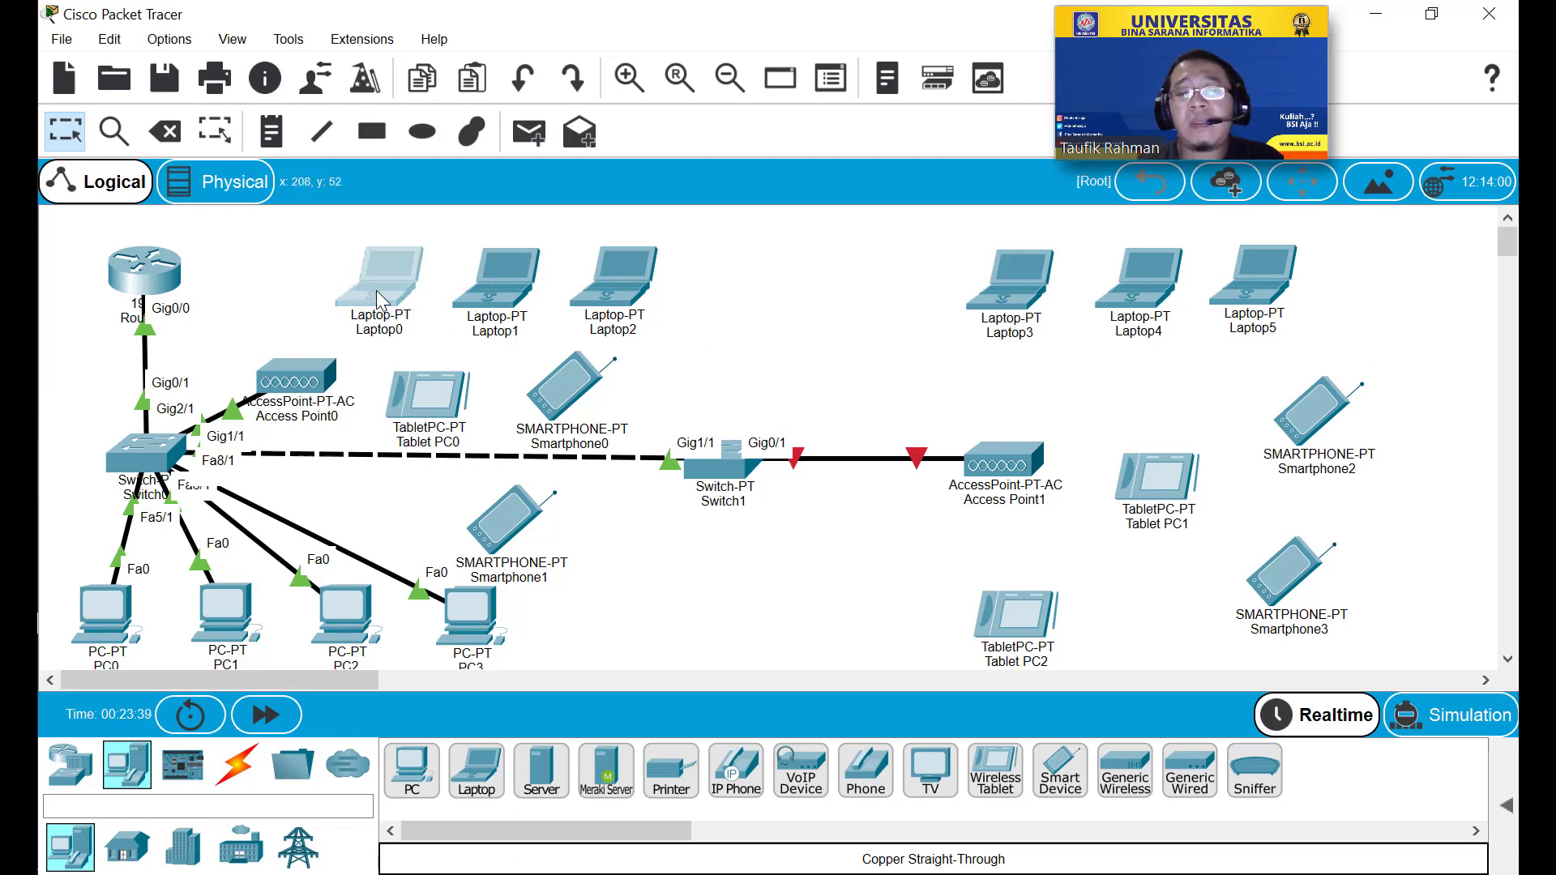
pyautogui.moveTo(592, 30); pyautogui.dragTo(456, 123)
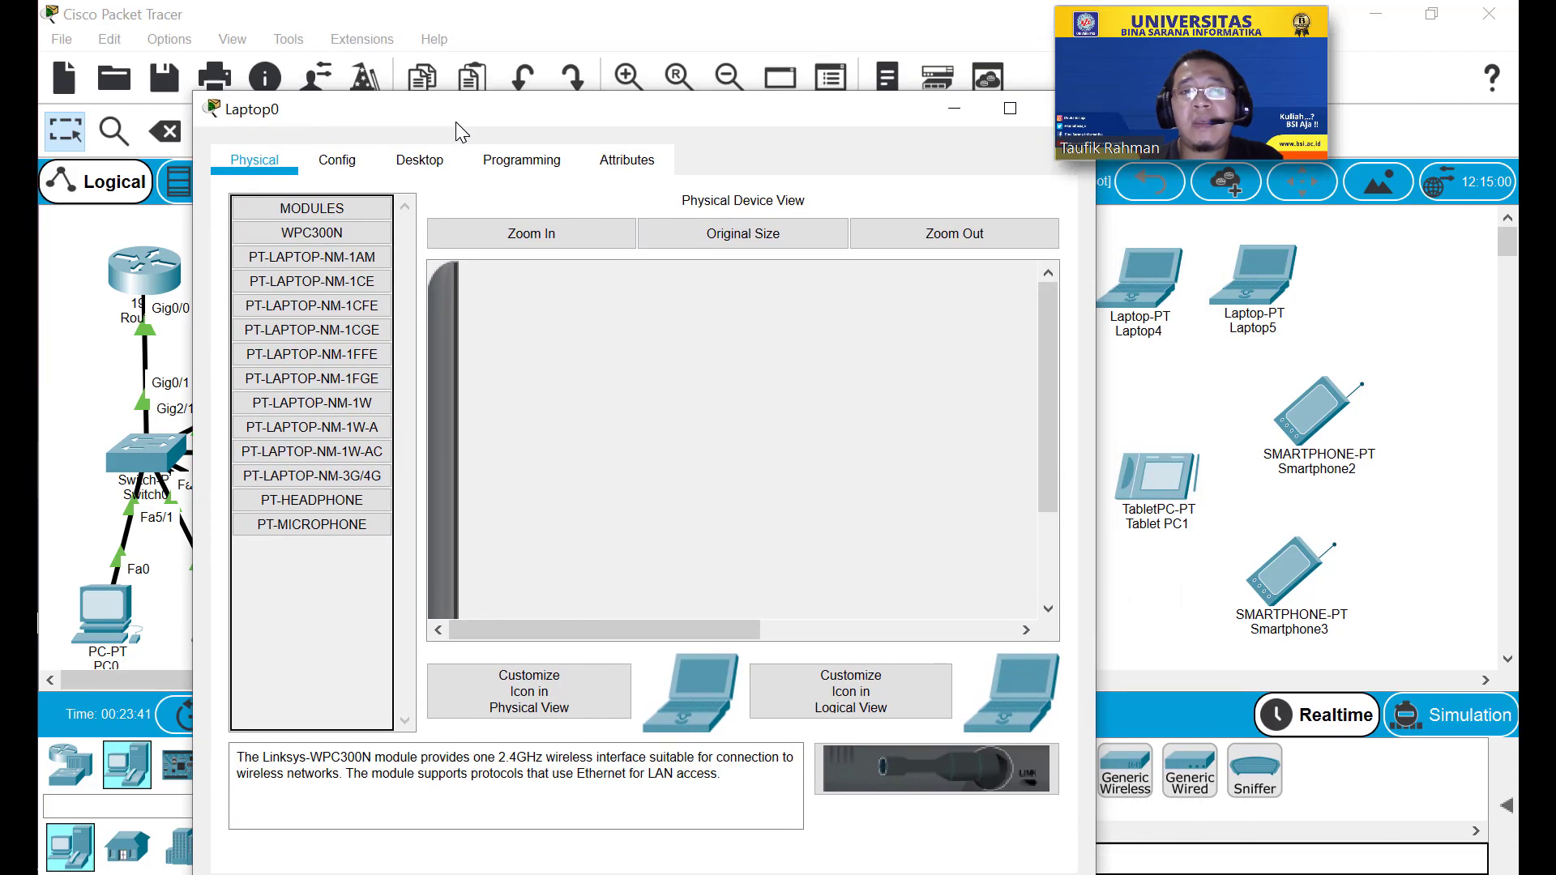
pyautogui.moveTo(933, 115); pyautogui.dragTo(776, 164)
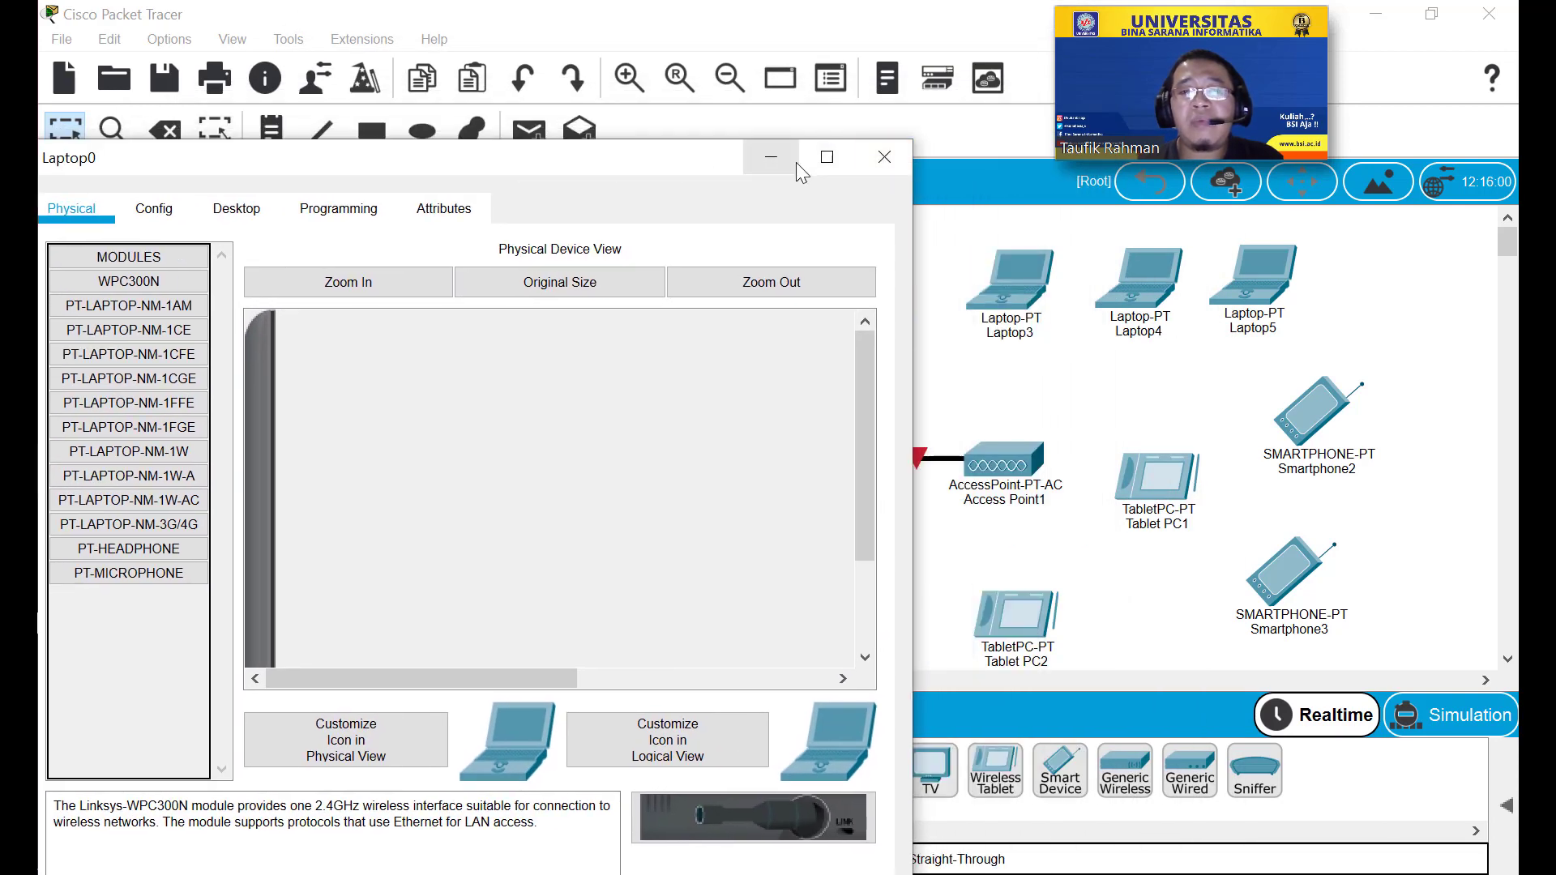
pyautogui.click(882, 157)
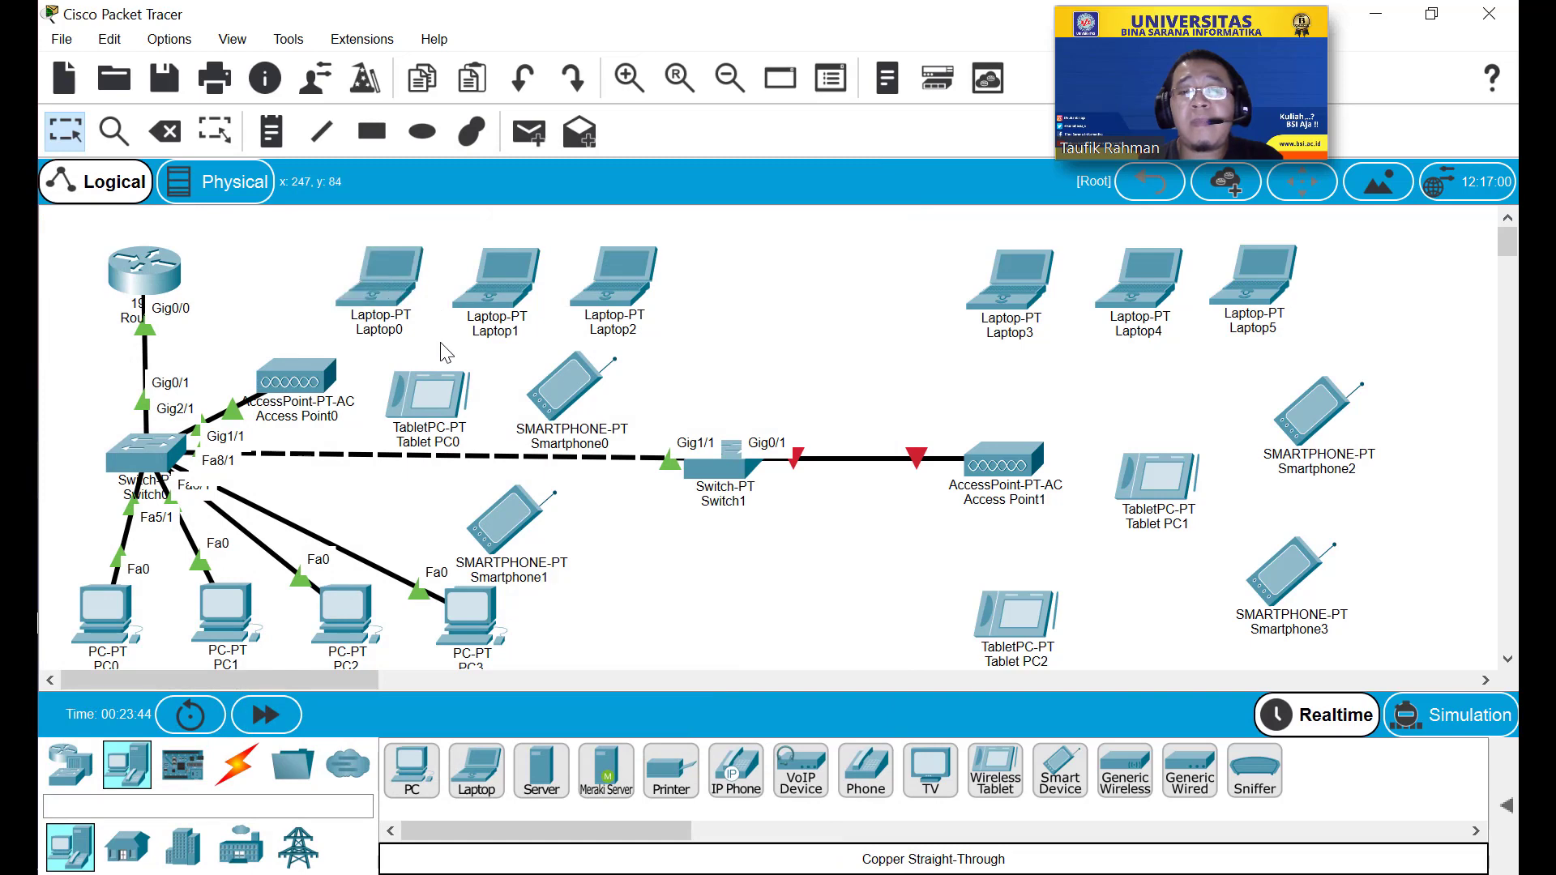
pyautogui.click(389, 301)
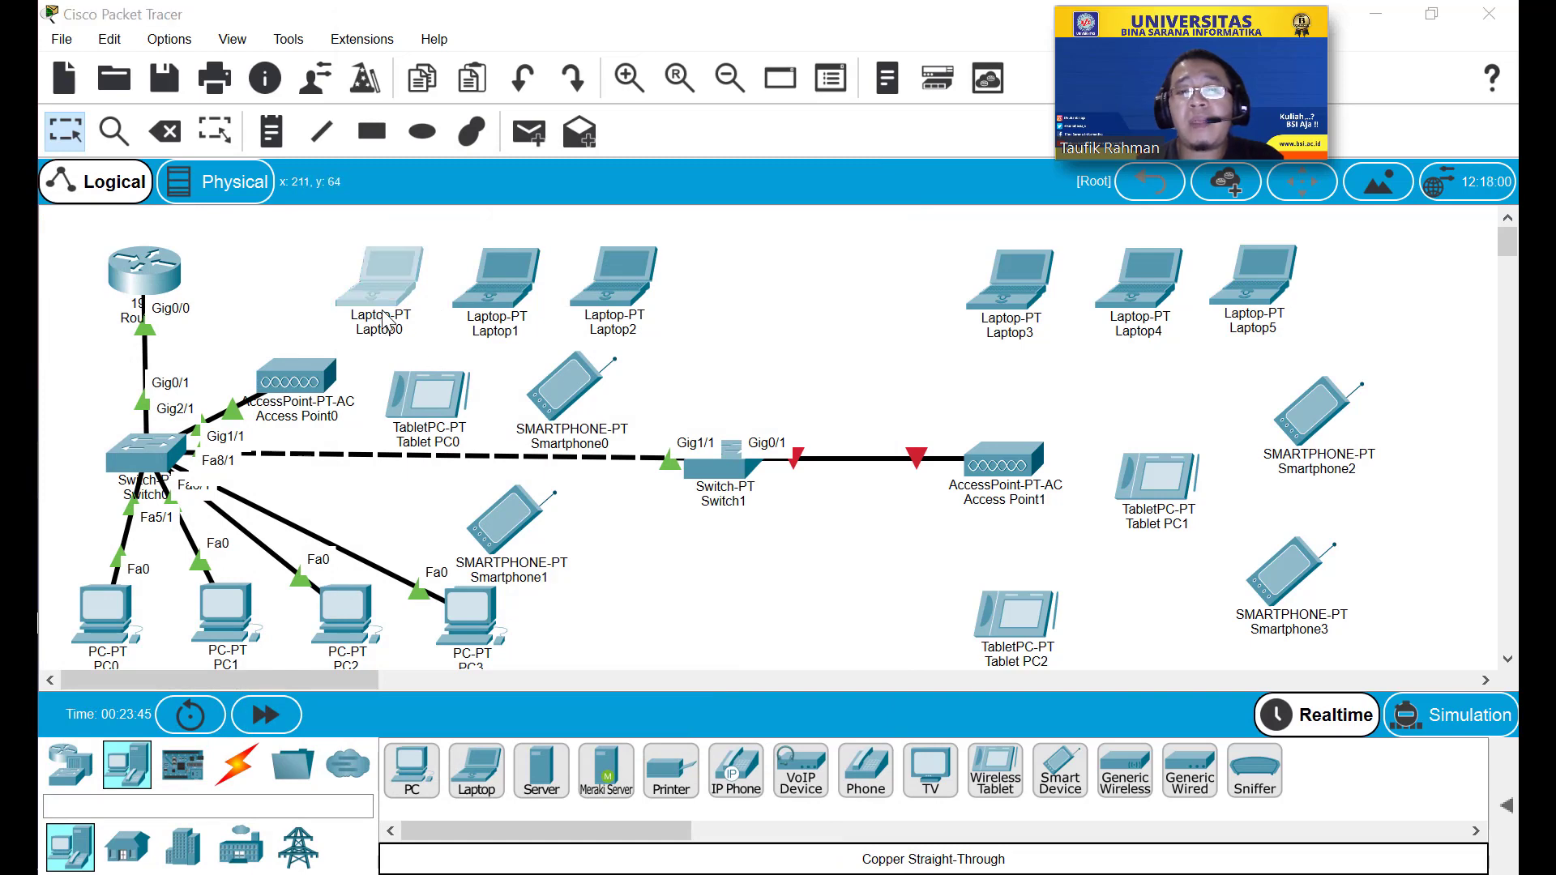
pyautogui.moveTo(606, 26); pyautogui.dragTo(522, 77)
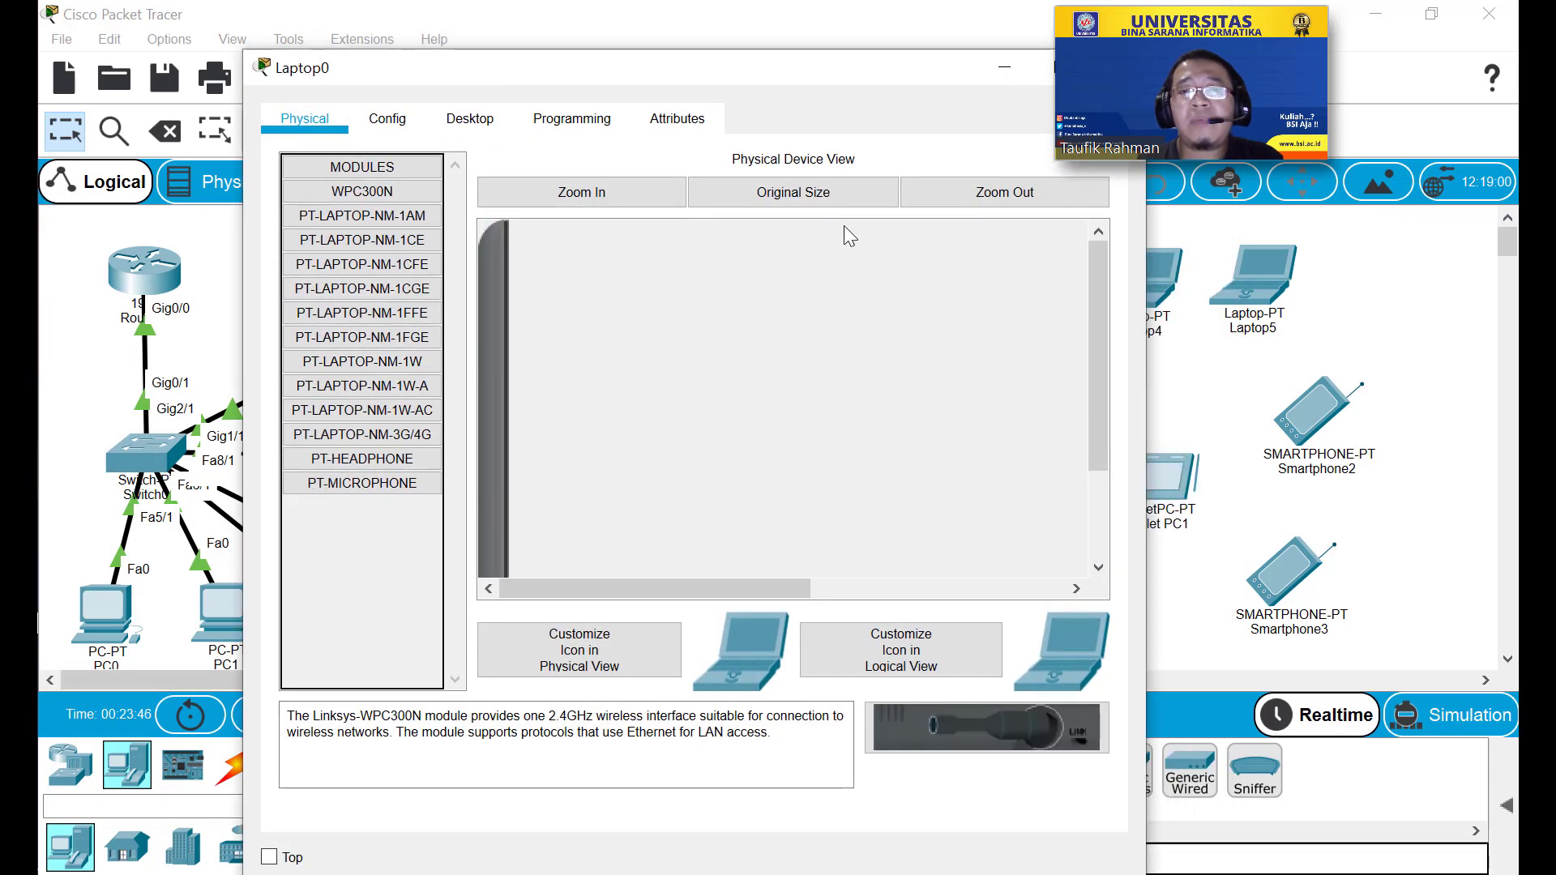
pyautogui.click(940, 198)
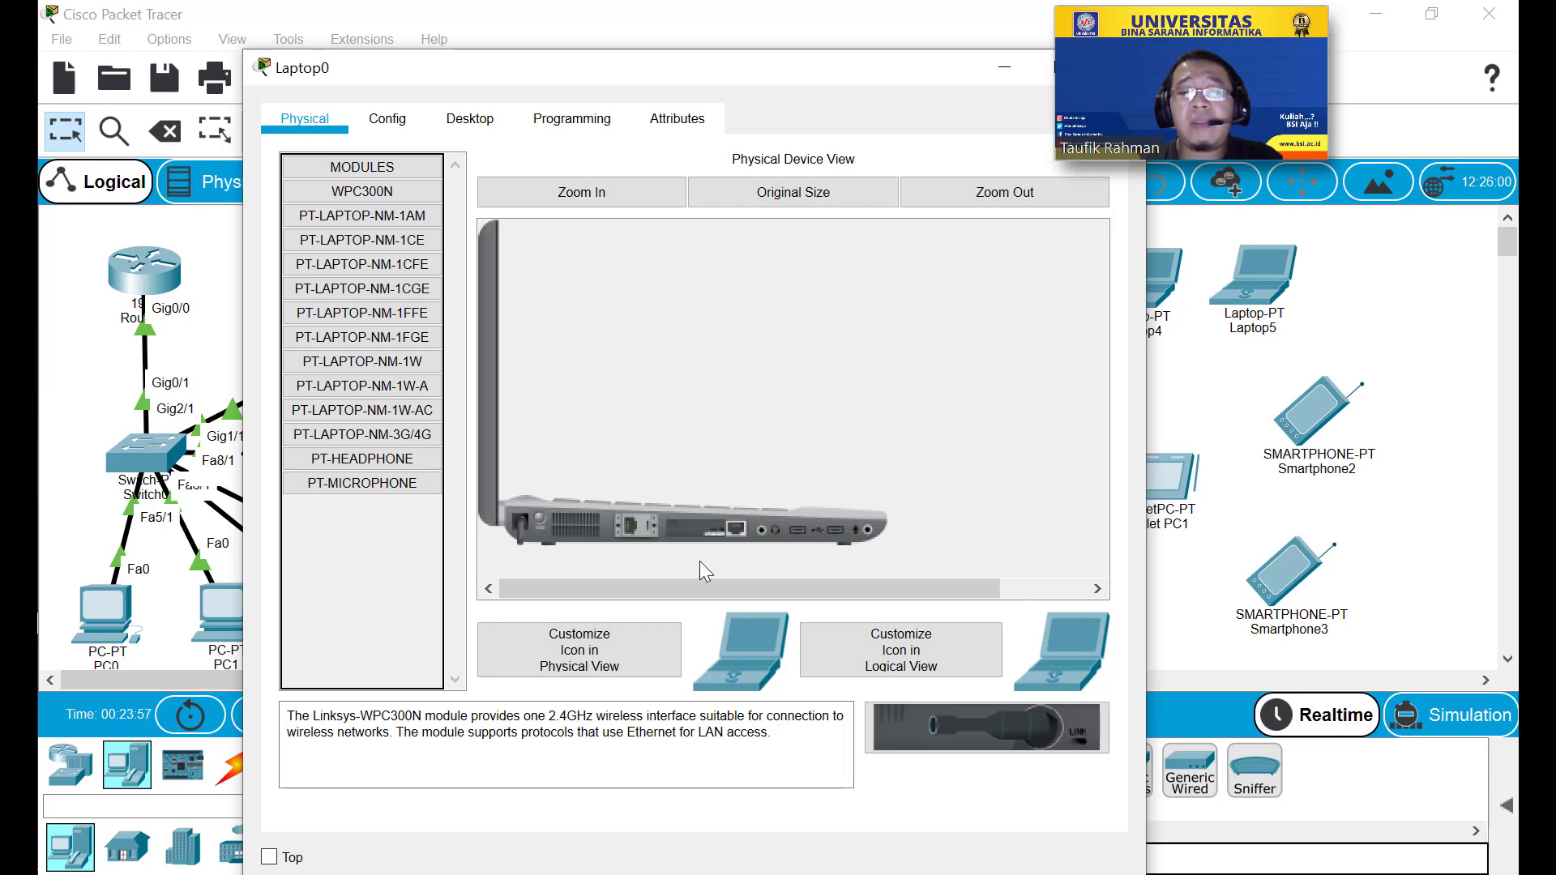
# Swap the WPC300N card for a PT-LAPTOP-NM-1W-AC module and power the laptop on.
pyautogui.moveTo(693, 526); pyautogui.dragTo(363, 551)
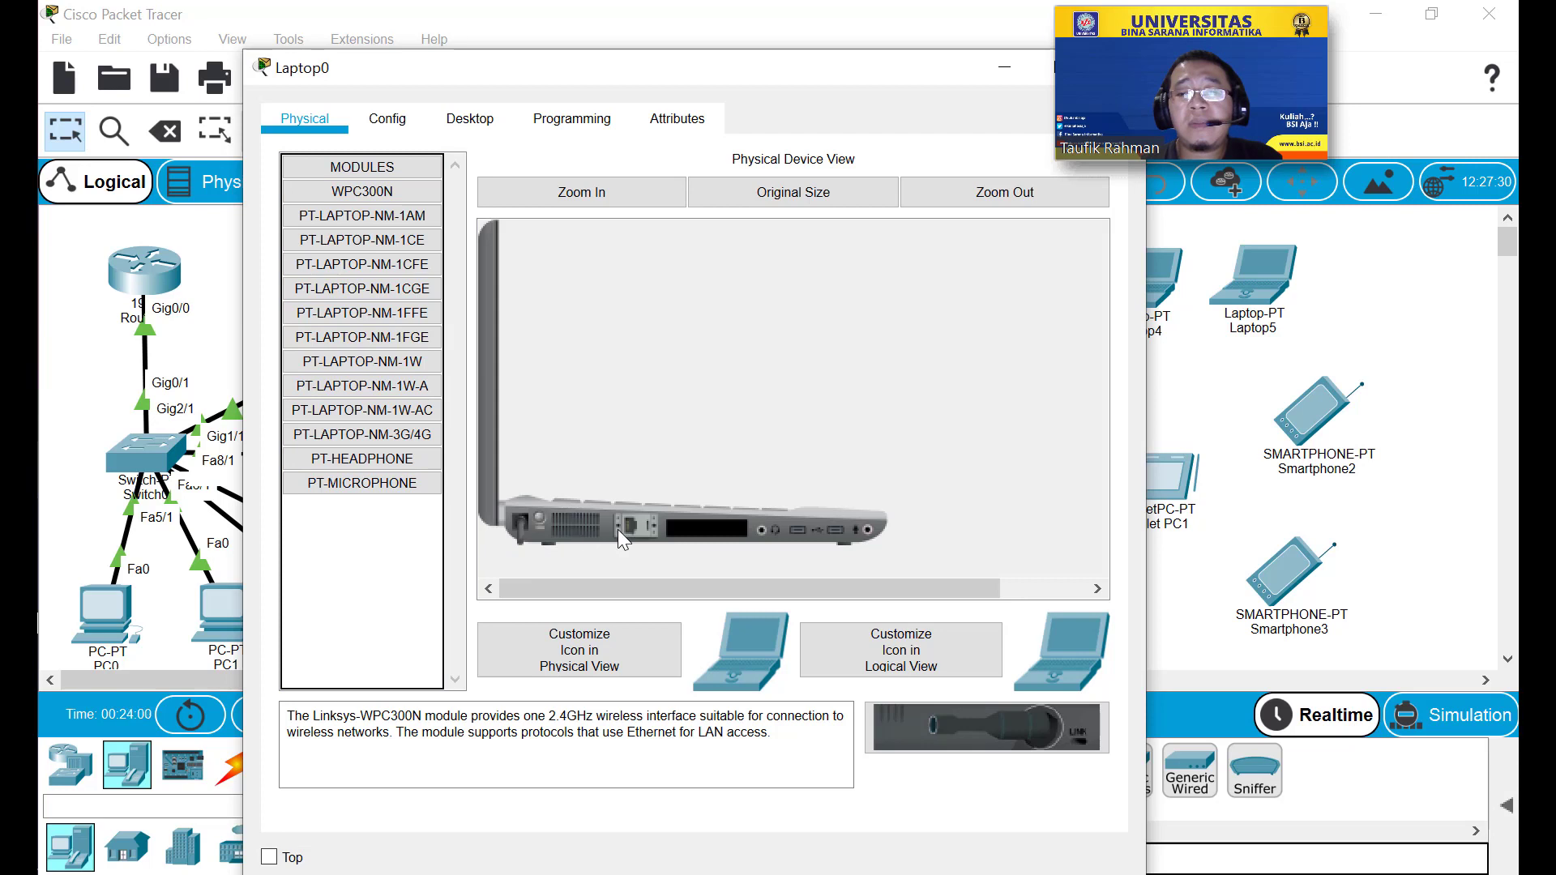
pyautogui.click(381, 418)
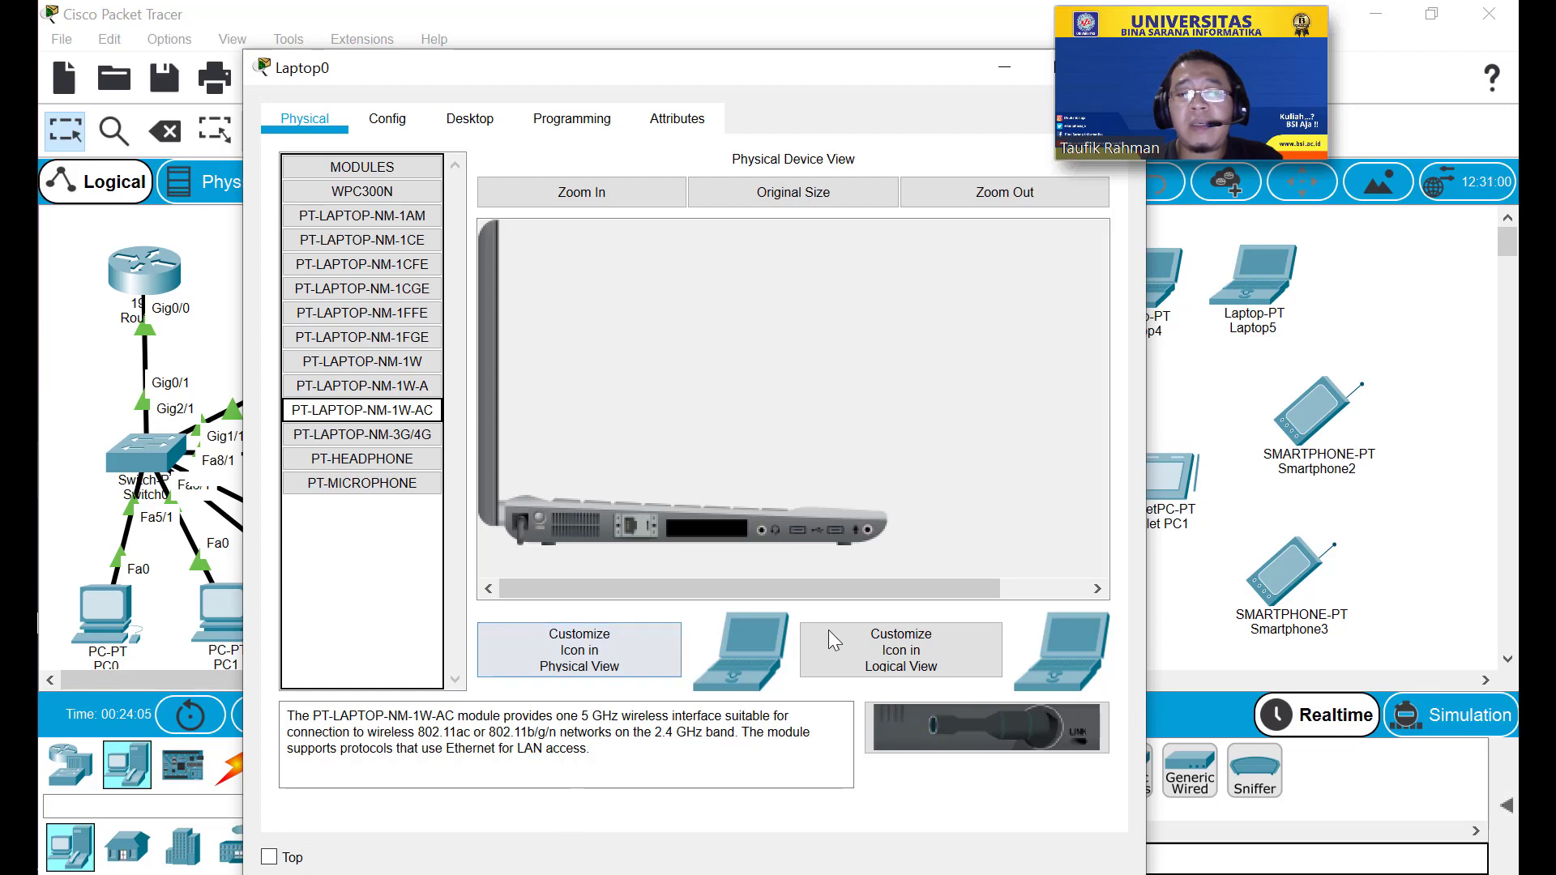
pyautogui.moveTo(420, 411); pyautogui.dragTo(708, 527)
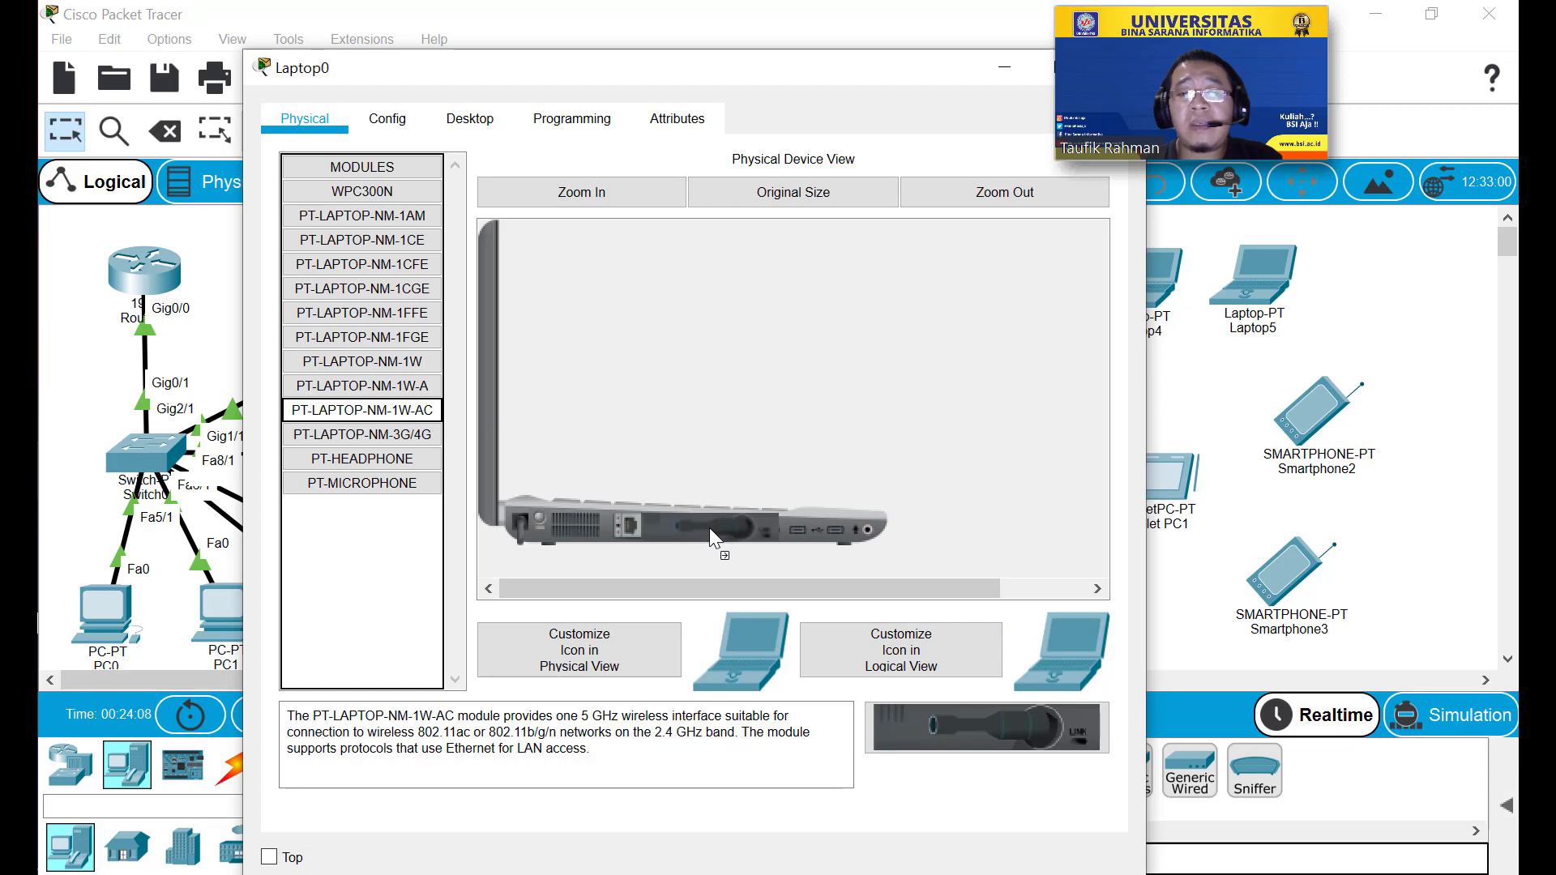
pyautogui.click(538, 529)
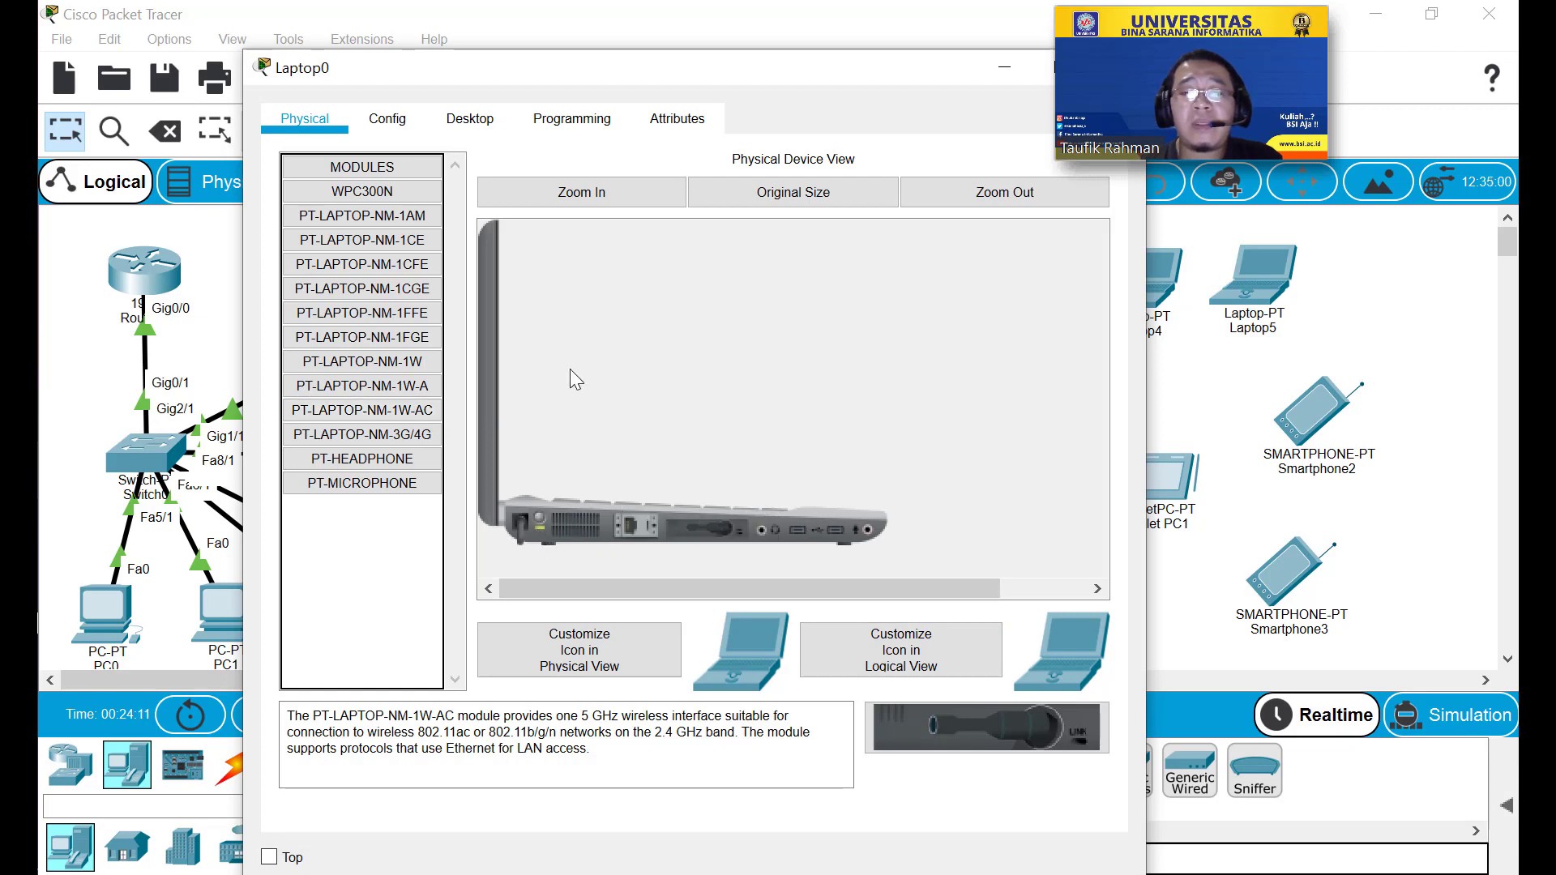
pyautogui.click(409, 123)
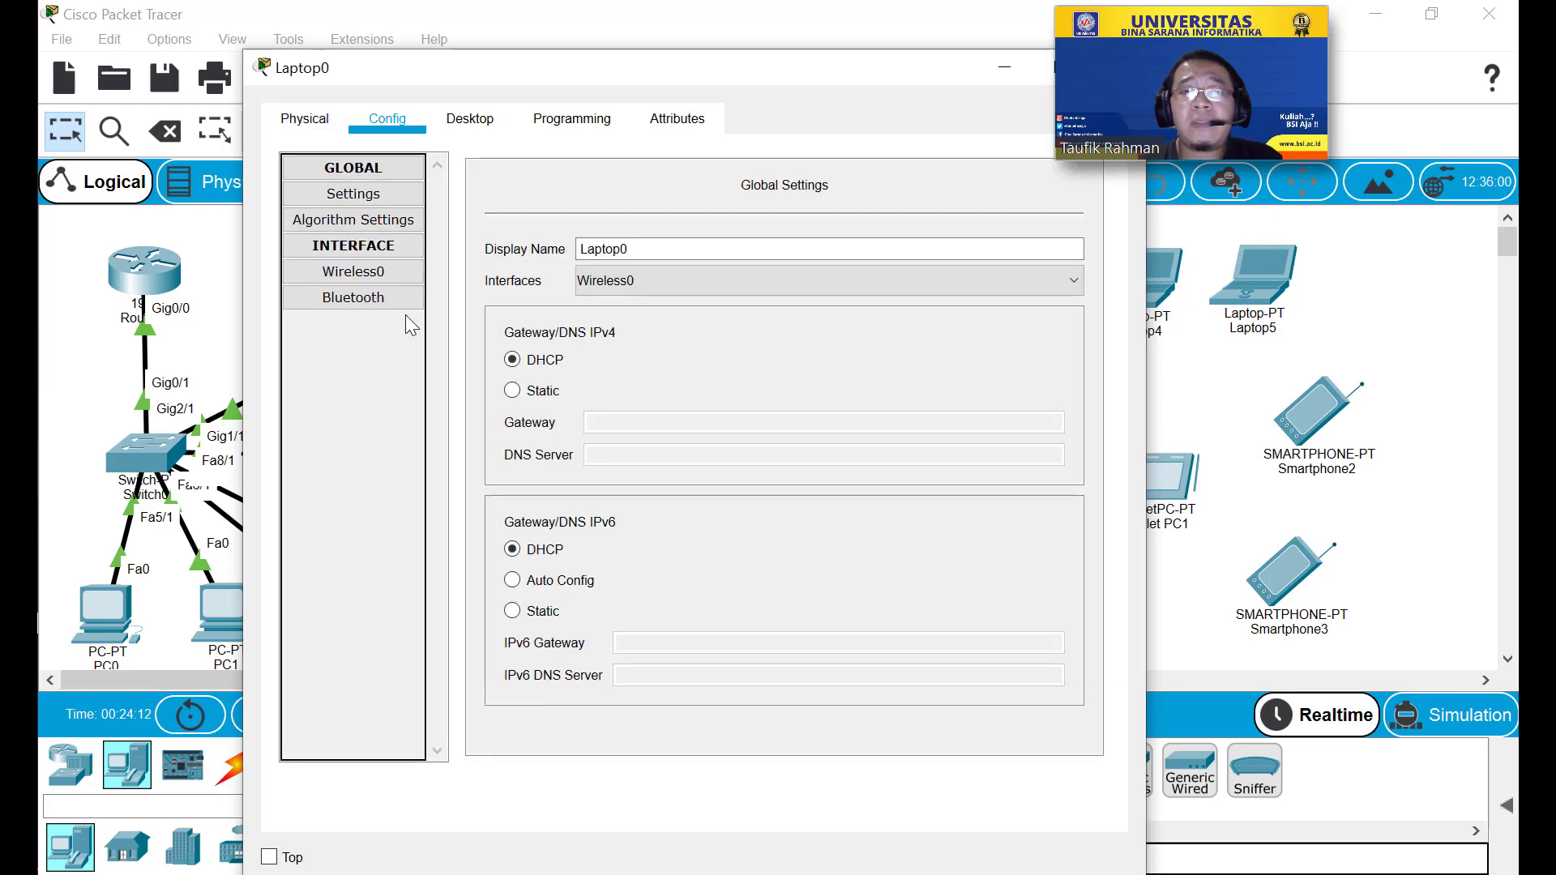
# Set Laptop0's Wireless0 SSID to Test with WPA2-PSK and the pass phrase.
pyautogui.click(372, 271)
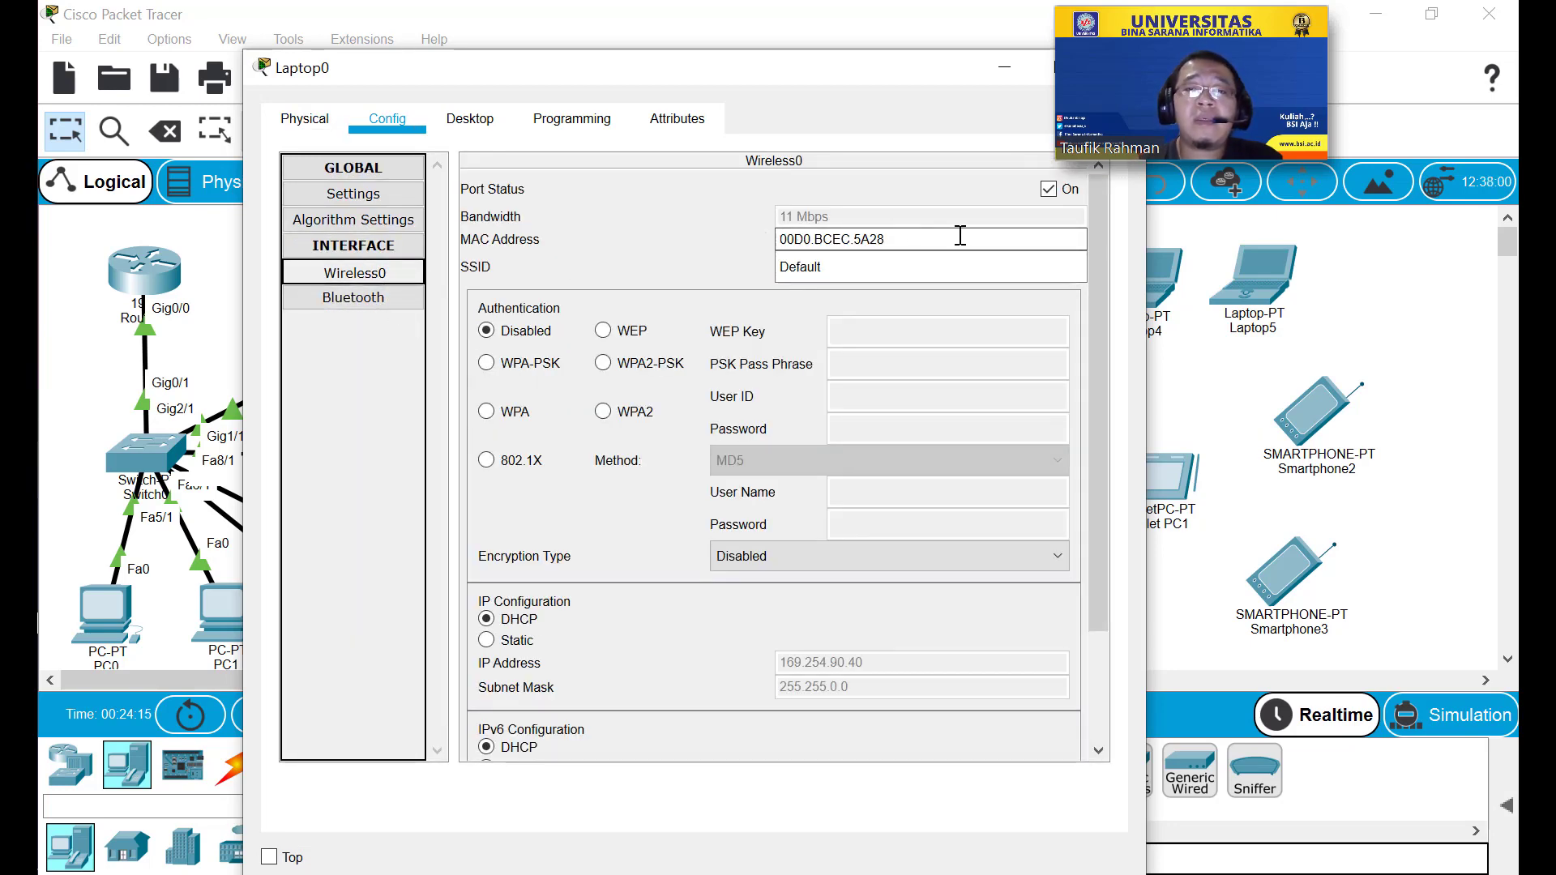
pyautogui.doubleClick(800, 270)
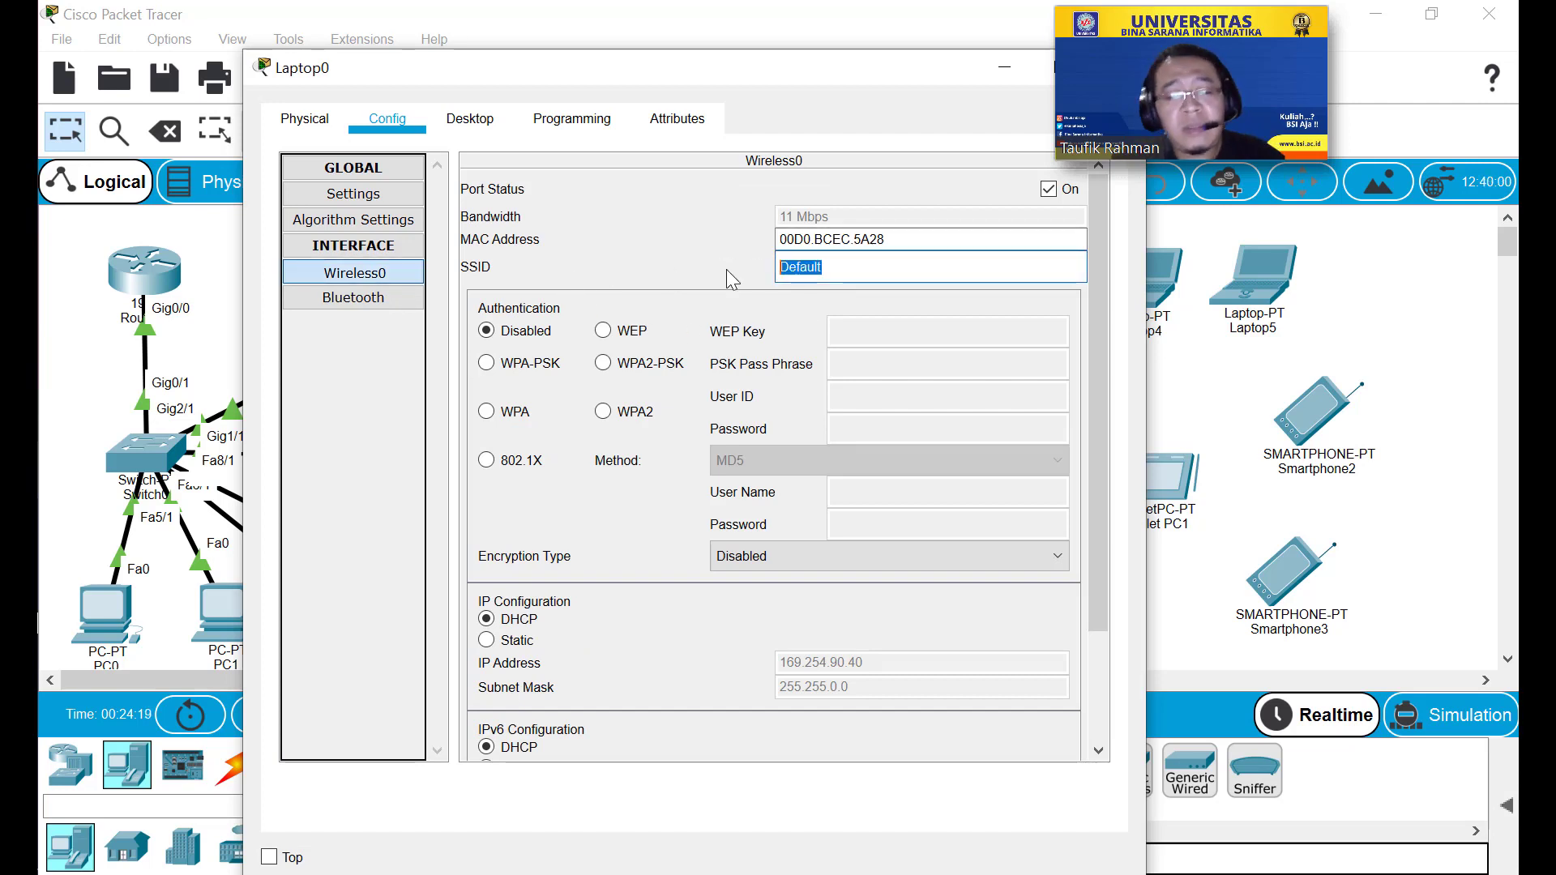
pyautogui.write('Test')
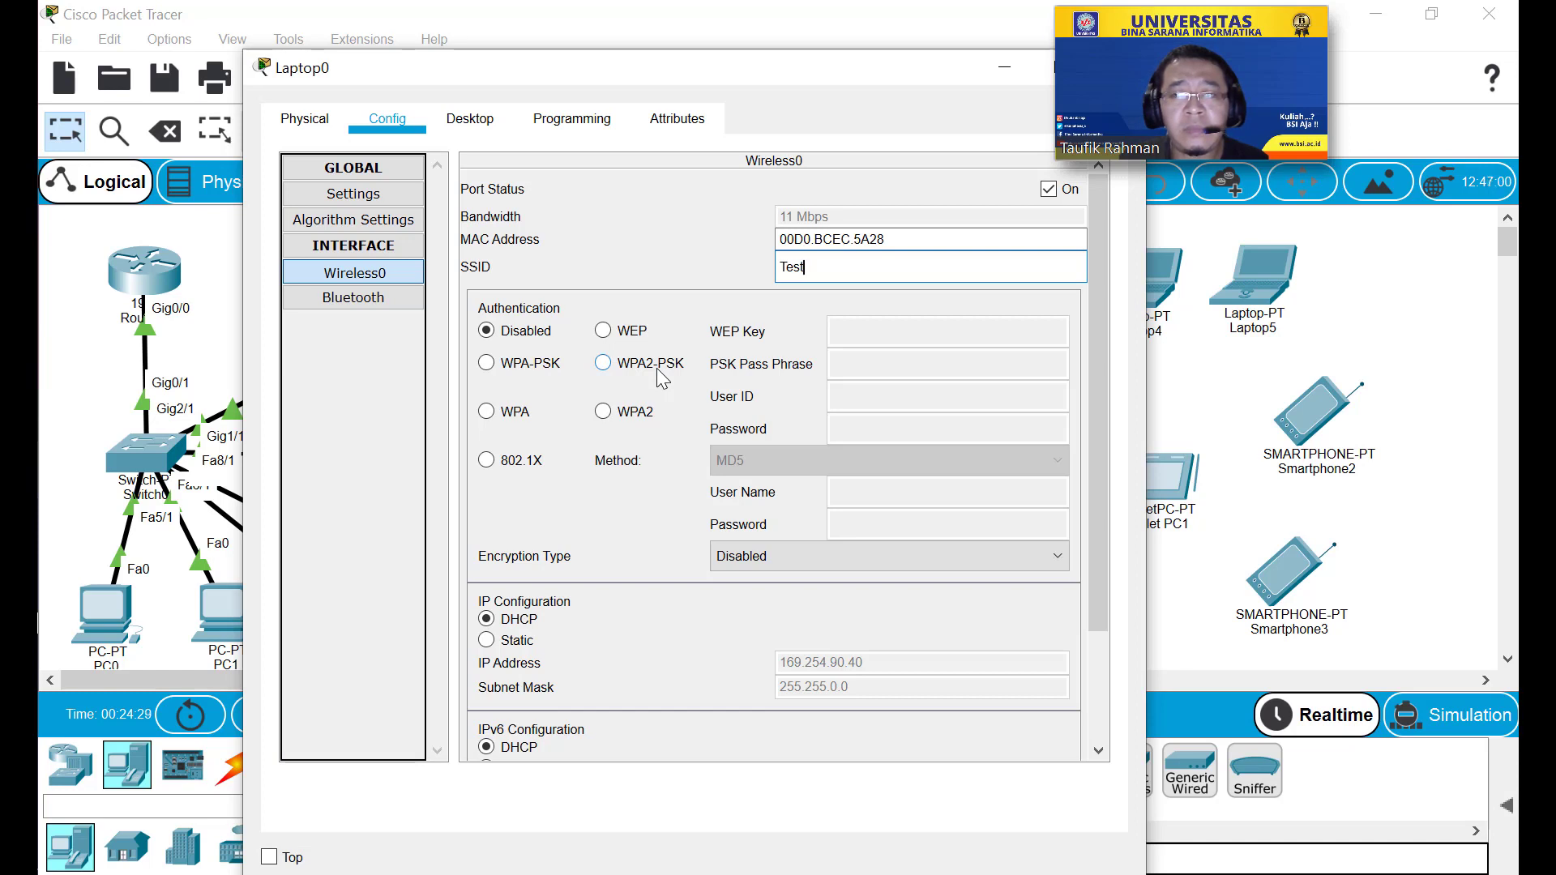
pyautogui.click(603, 365)
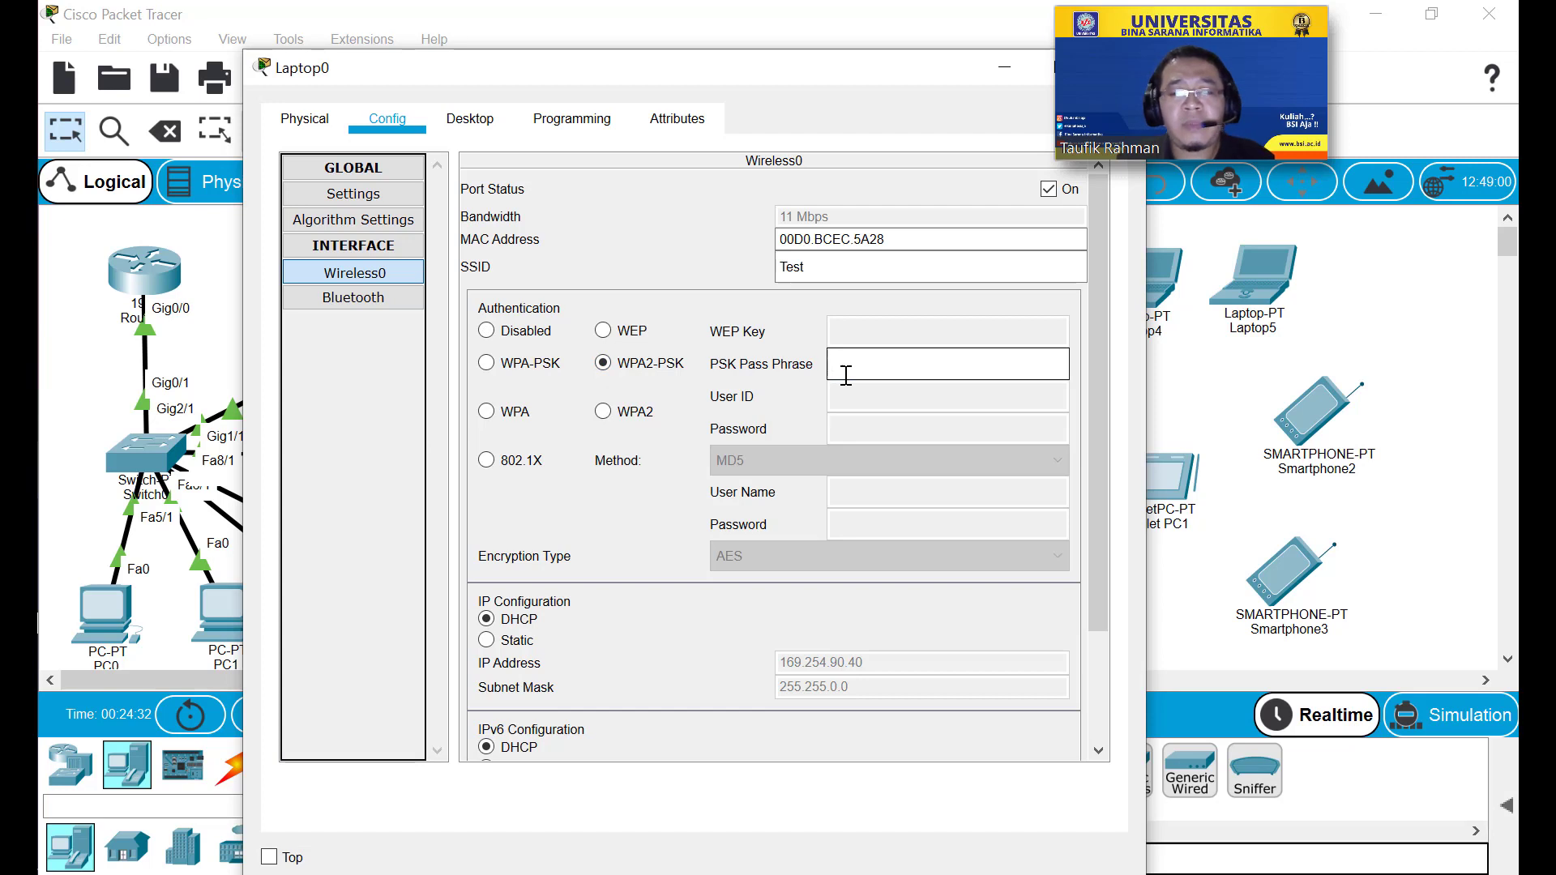
pyautogui.write('P@')
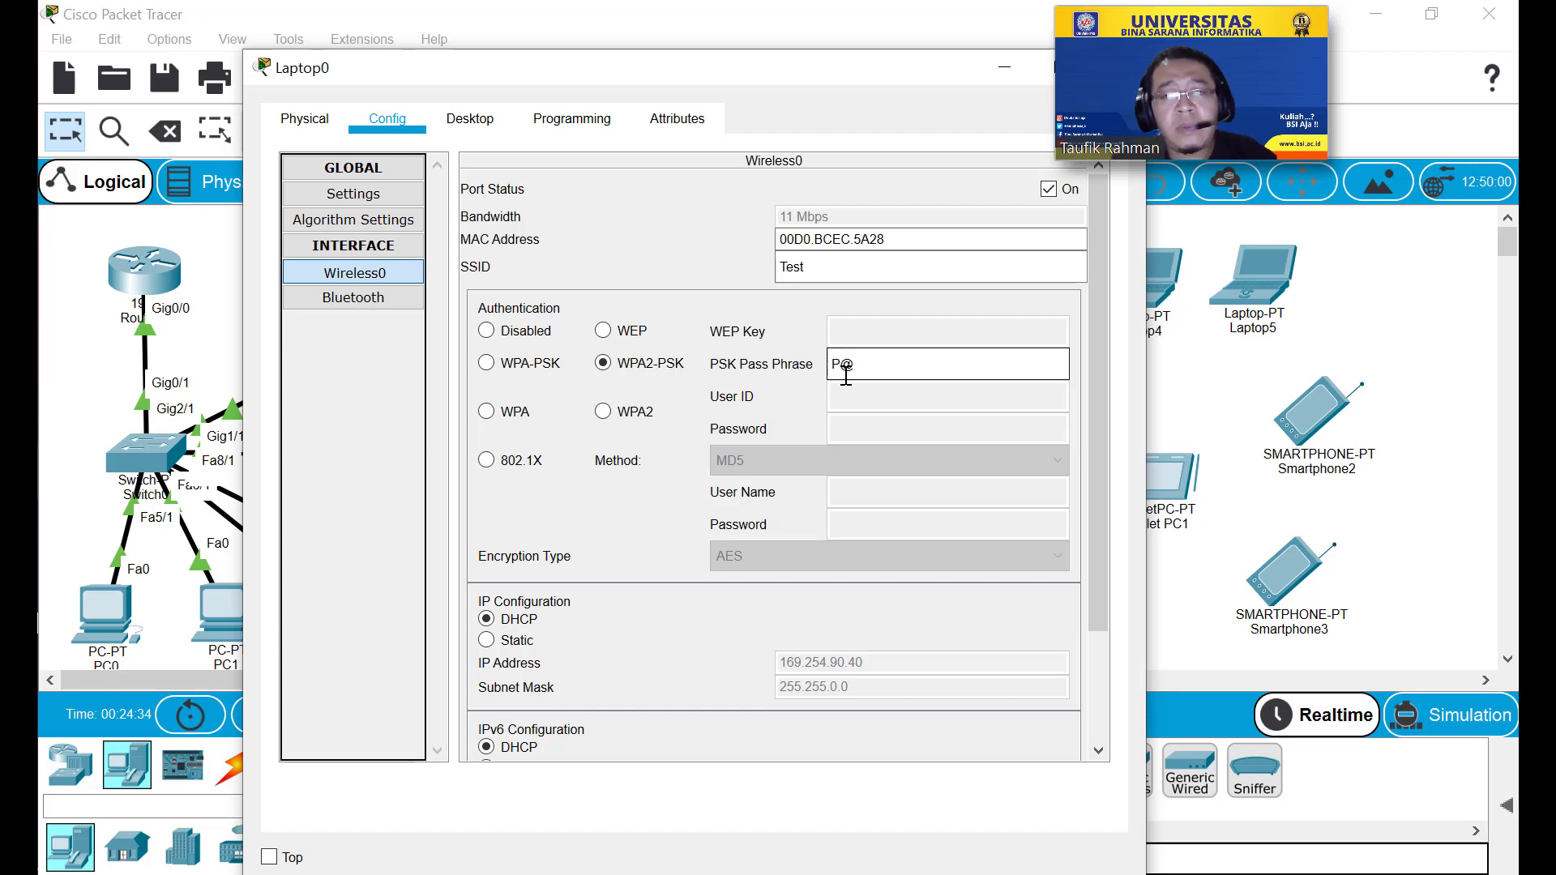
pyautogui.write('ssw0rd')
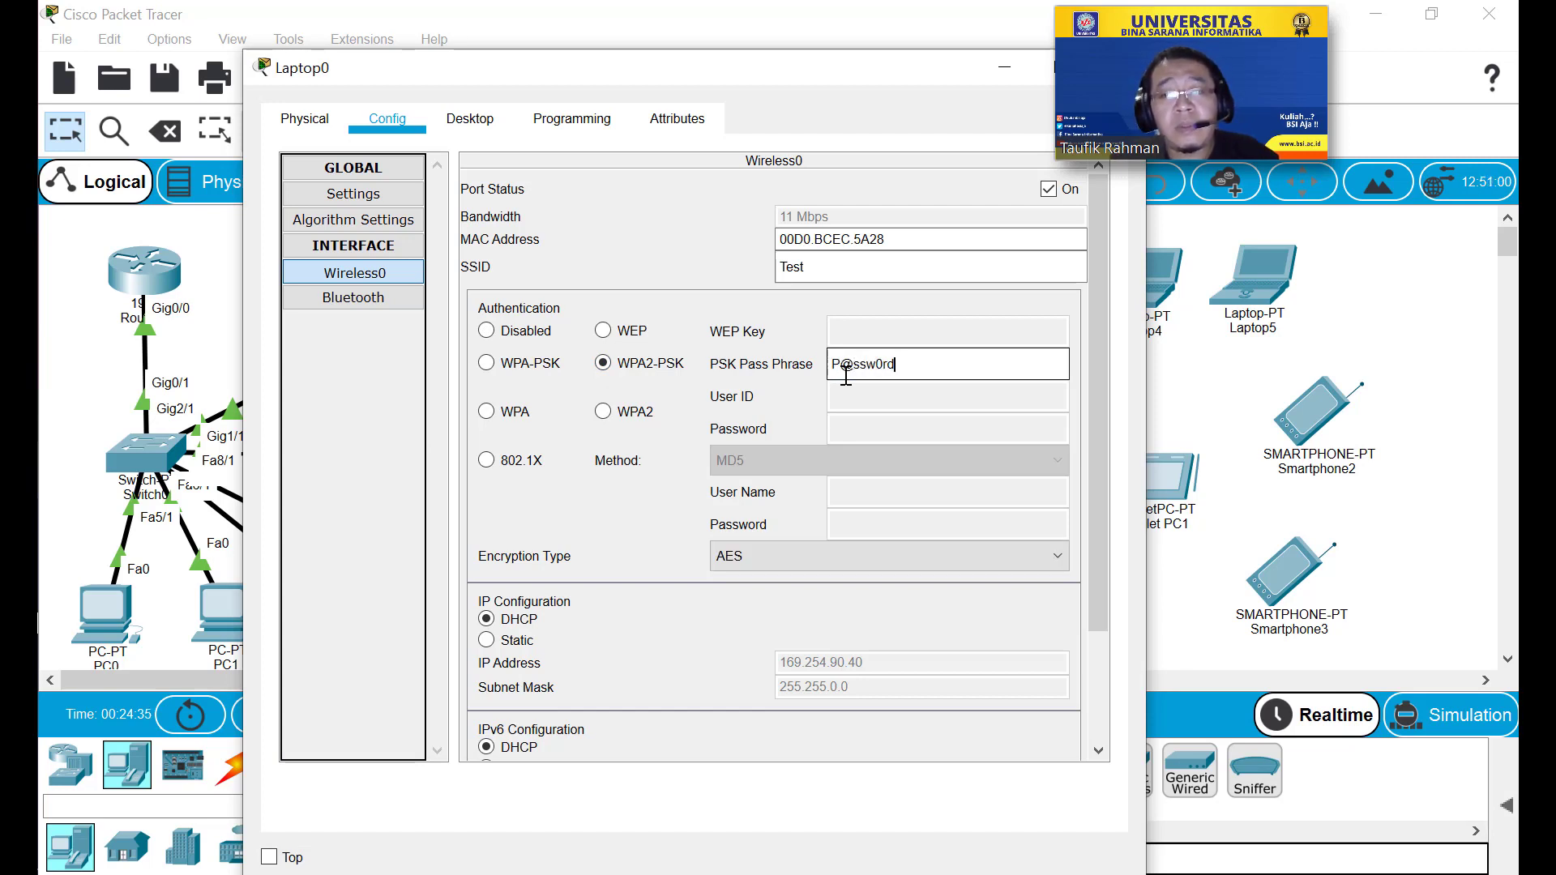
# Keep DHCP addressing so Laptop0 gets 192.168.0.13, and close its window.
pyautogui.click(598, 646)
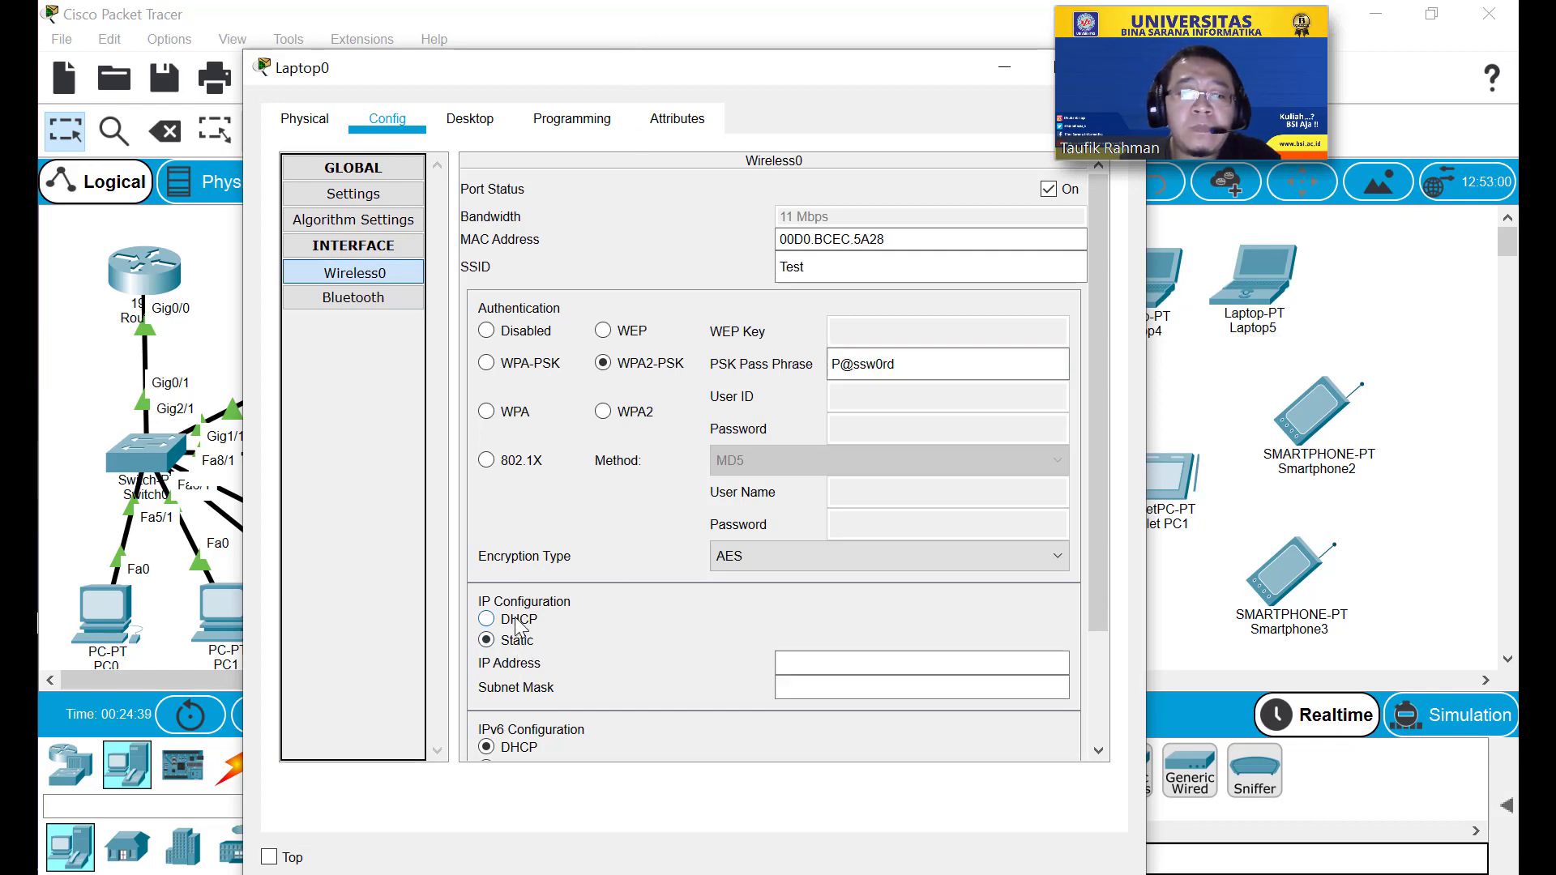
pyautogui.click(596, 626)
pyautogui.scroll(-3, 633, 625)
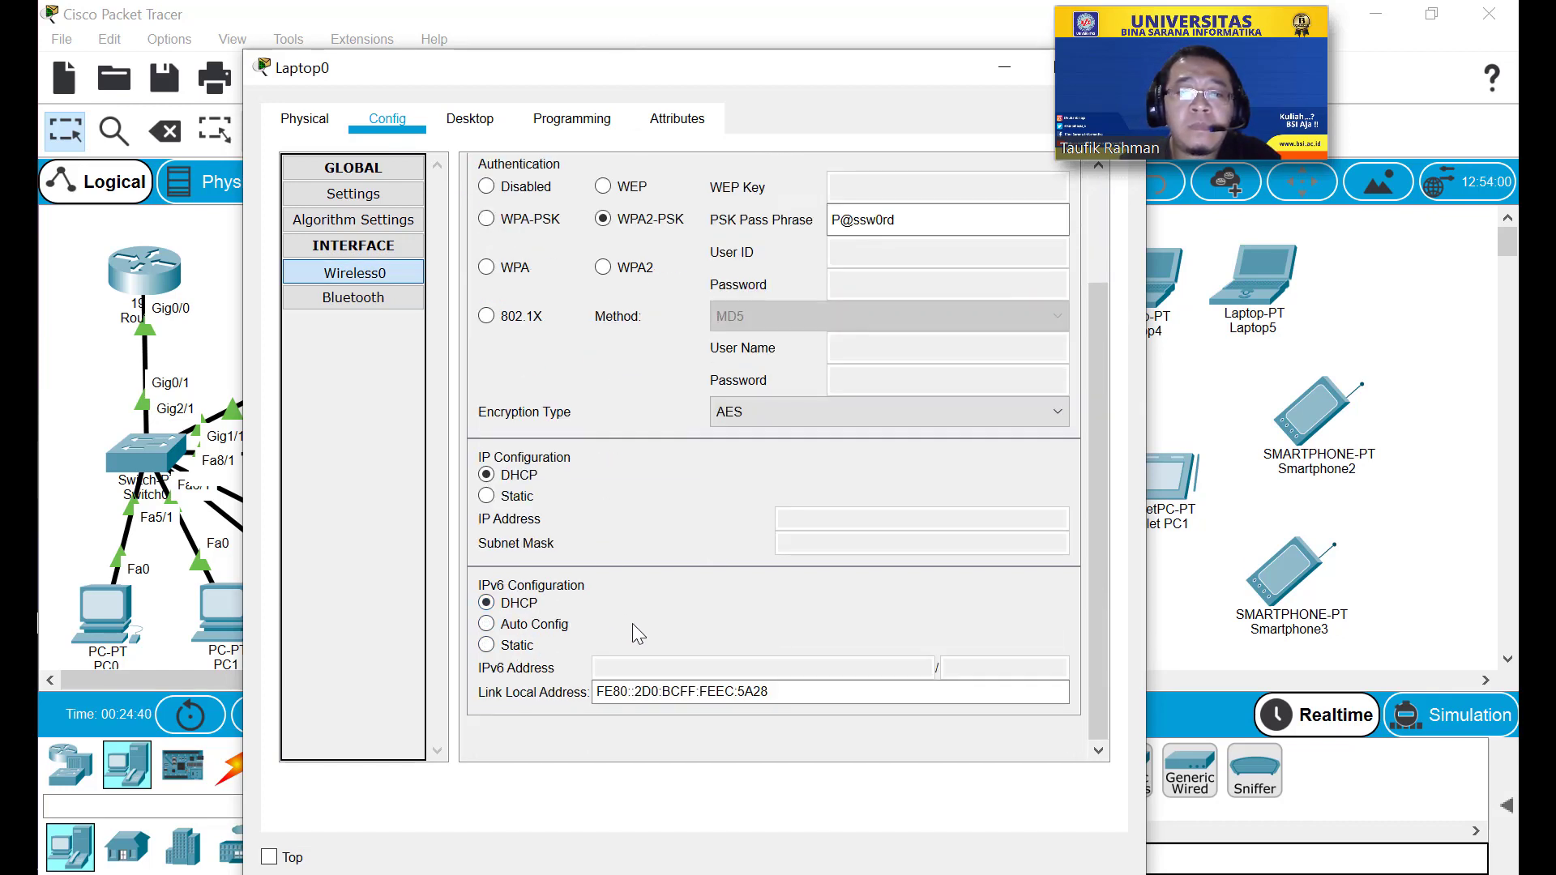
pyautogui.scroll(2, 633, 625)
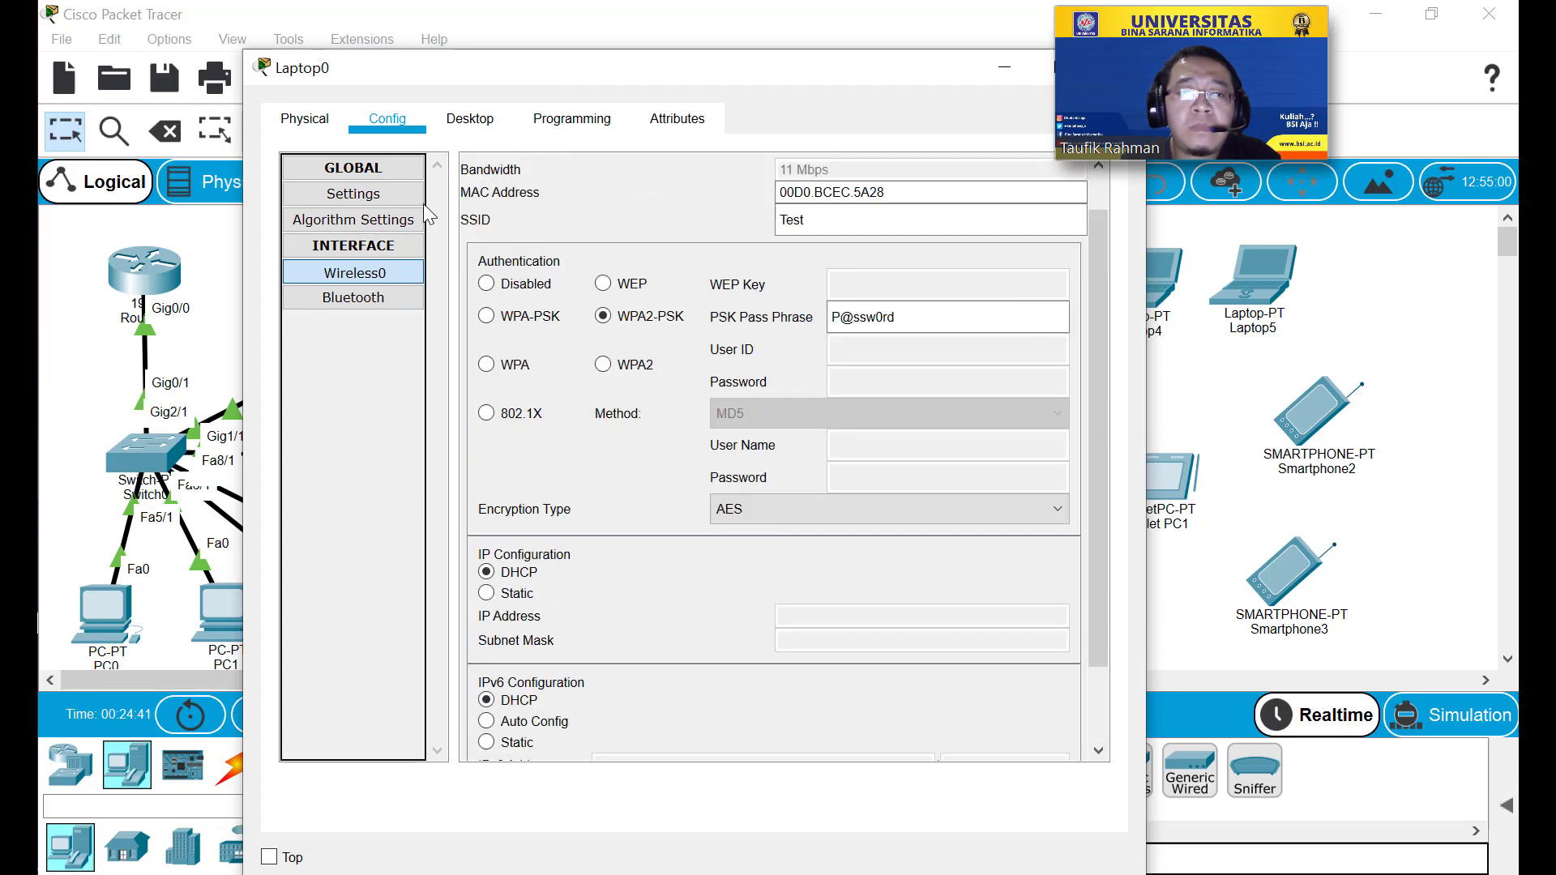
pyautogui.scroll(1, 709, 689)
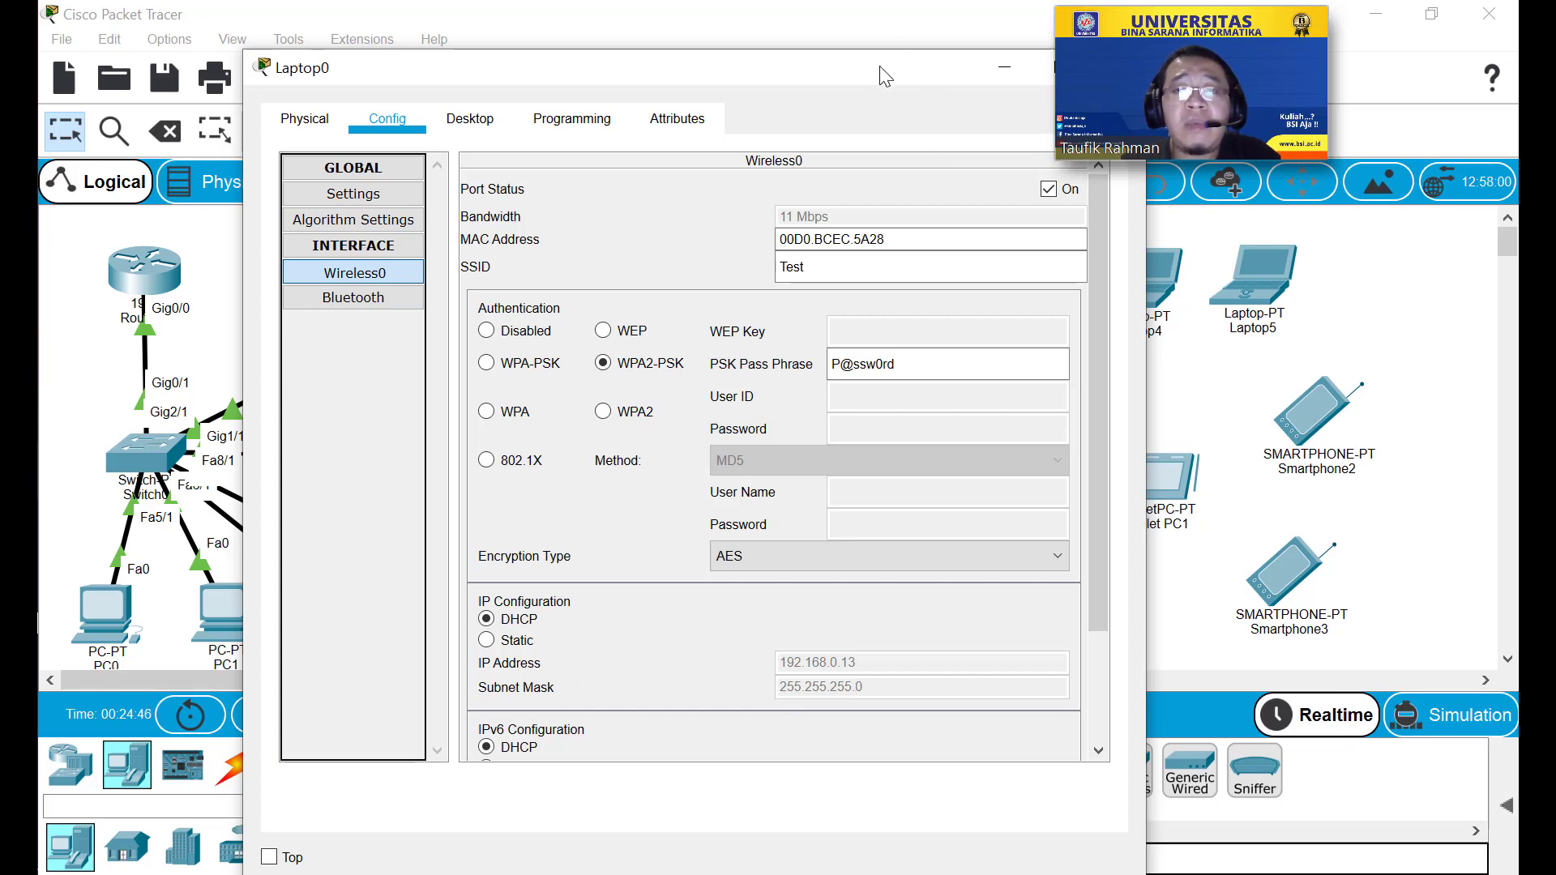
pyautogui.moveTo(861, 74); pyautogui.dragTo(713, 81)
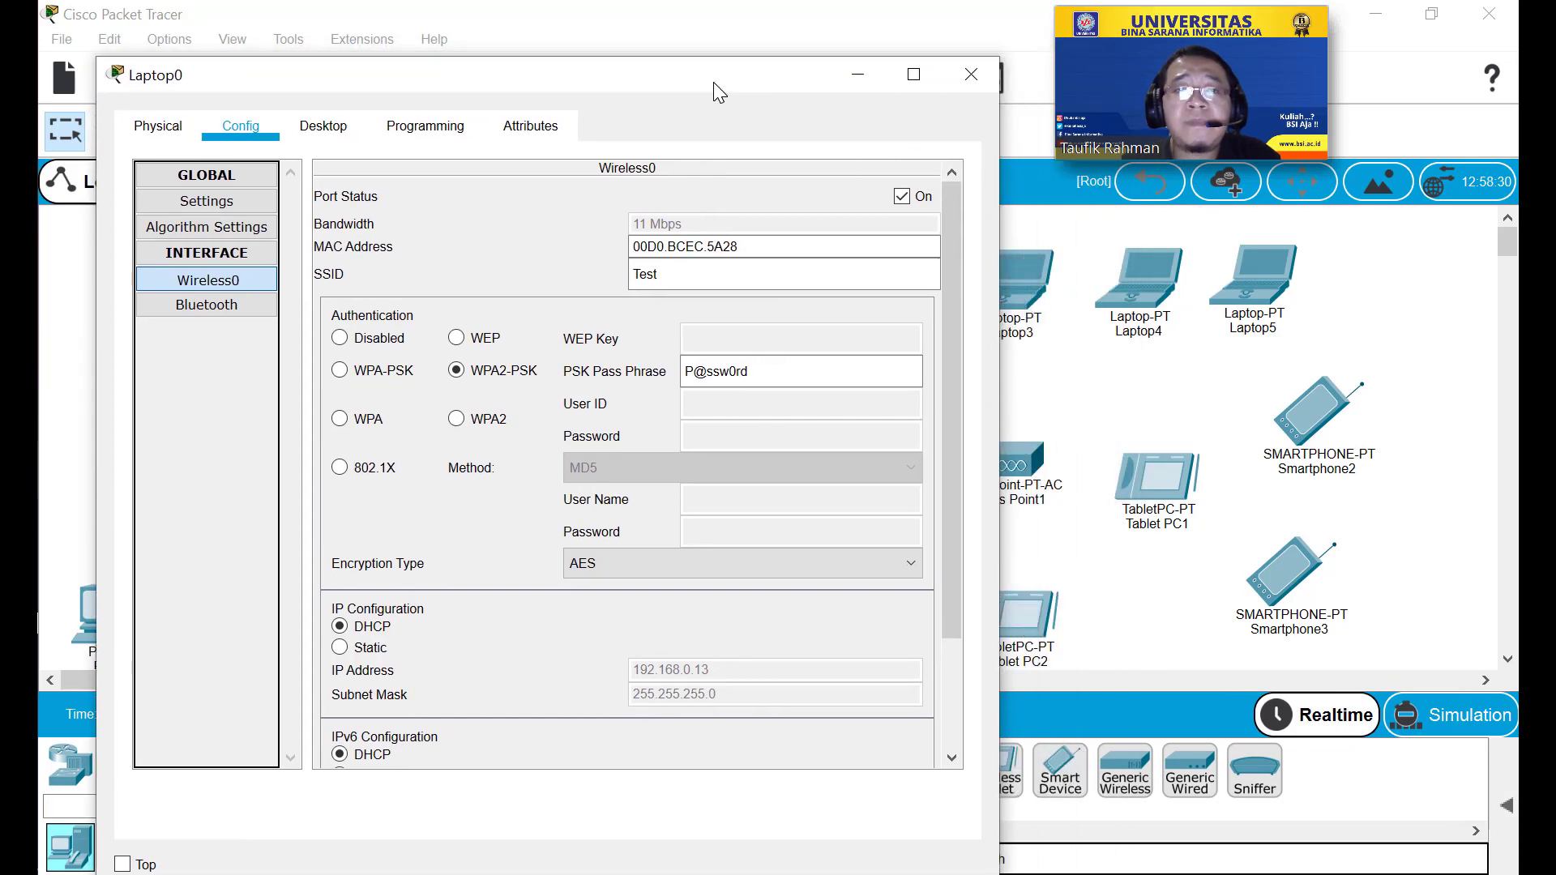
pyautogui.click(970, 76)
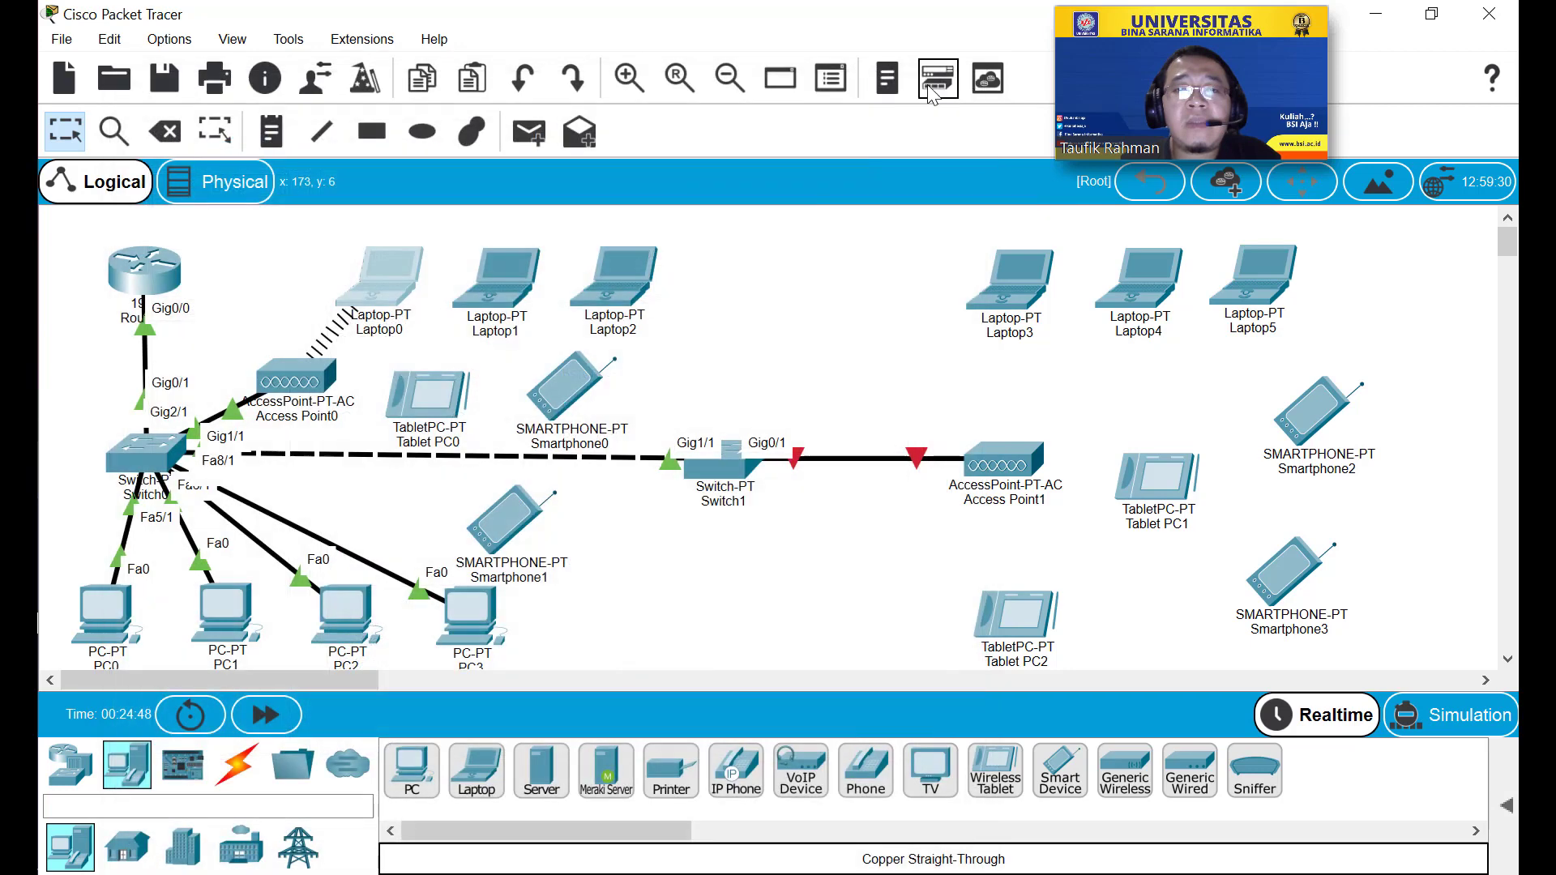
# Replace Laptop1's WPC300N card with a PT-LAPTOP-NM-1W-AC module and power it on.
pyautogui.click(507, 296)
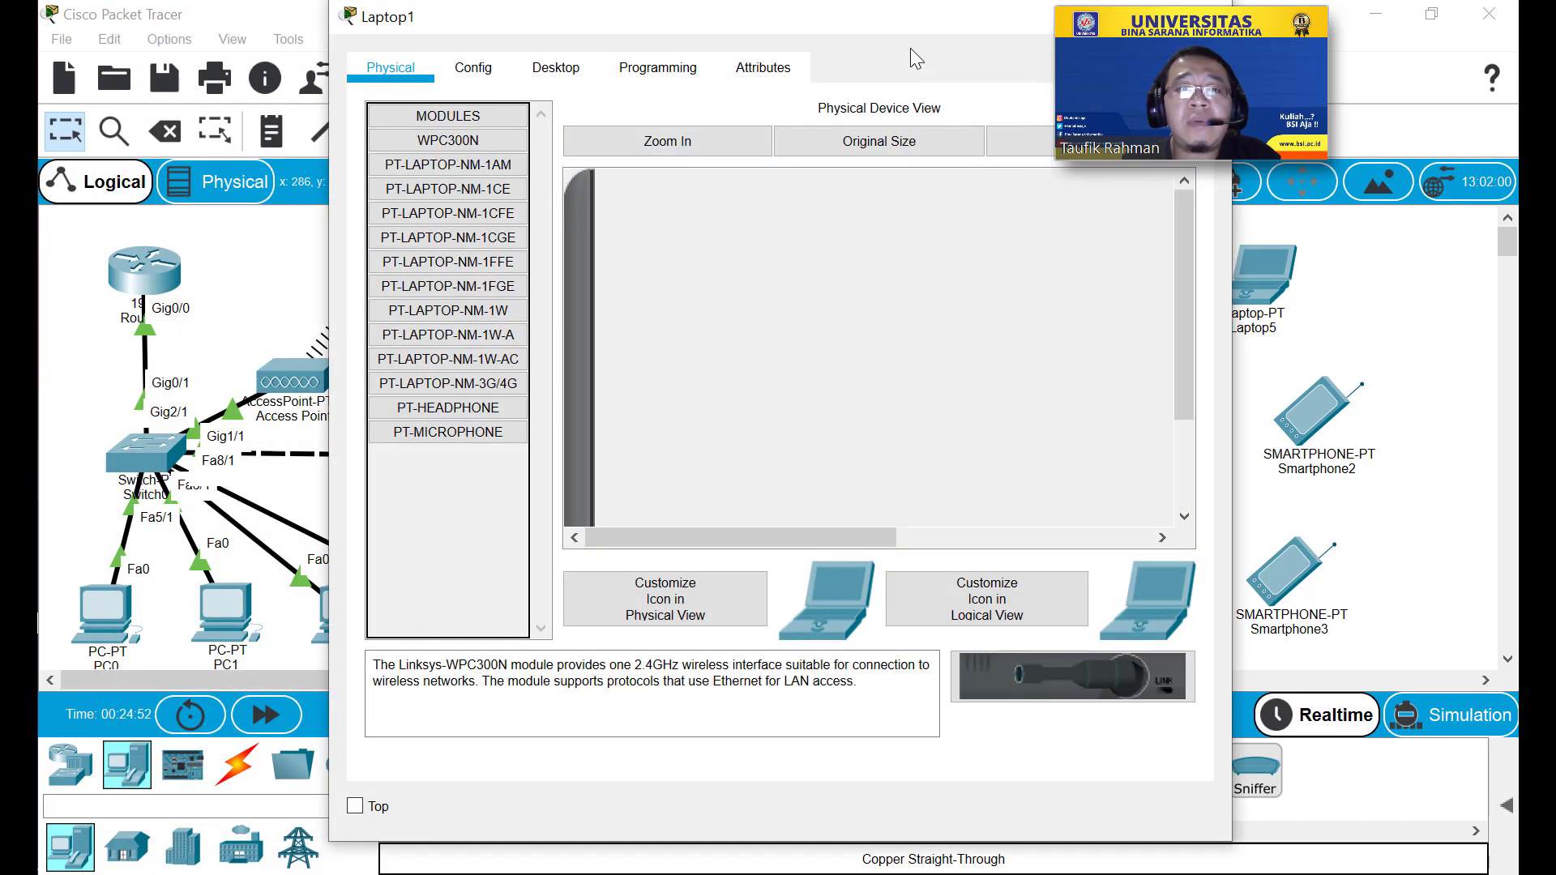
pyautogui.moveTo(882, 24); pyautogui.dragTo(722, 76)
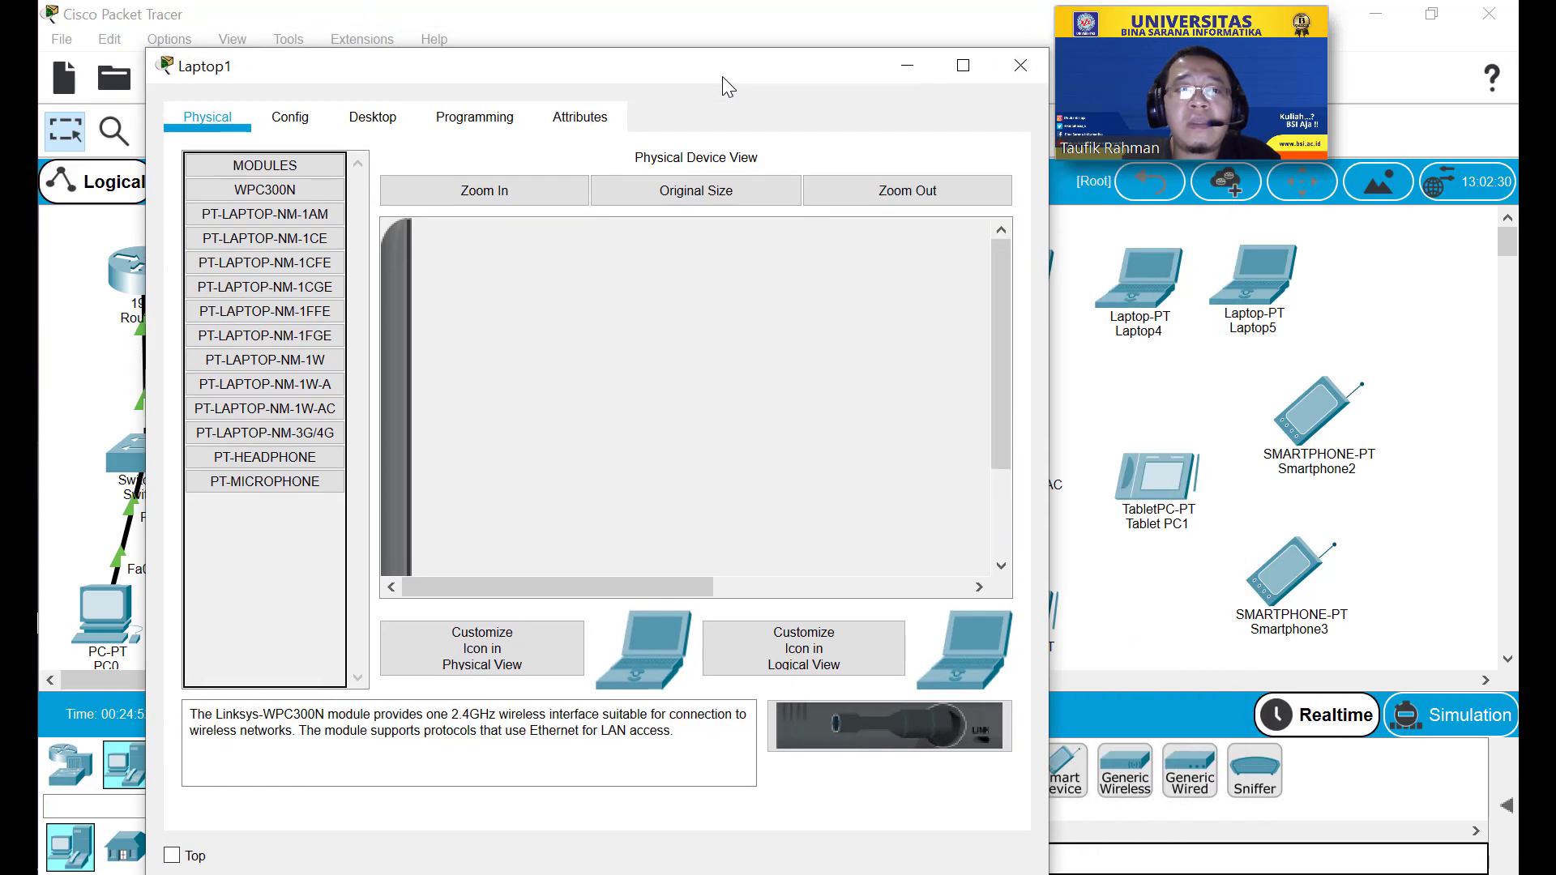
pyautogui.click(896, 191)
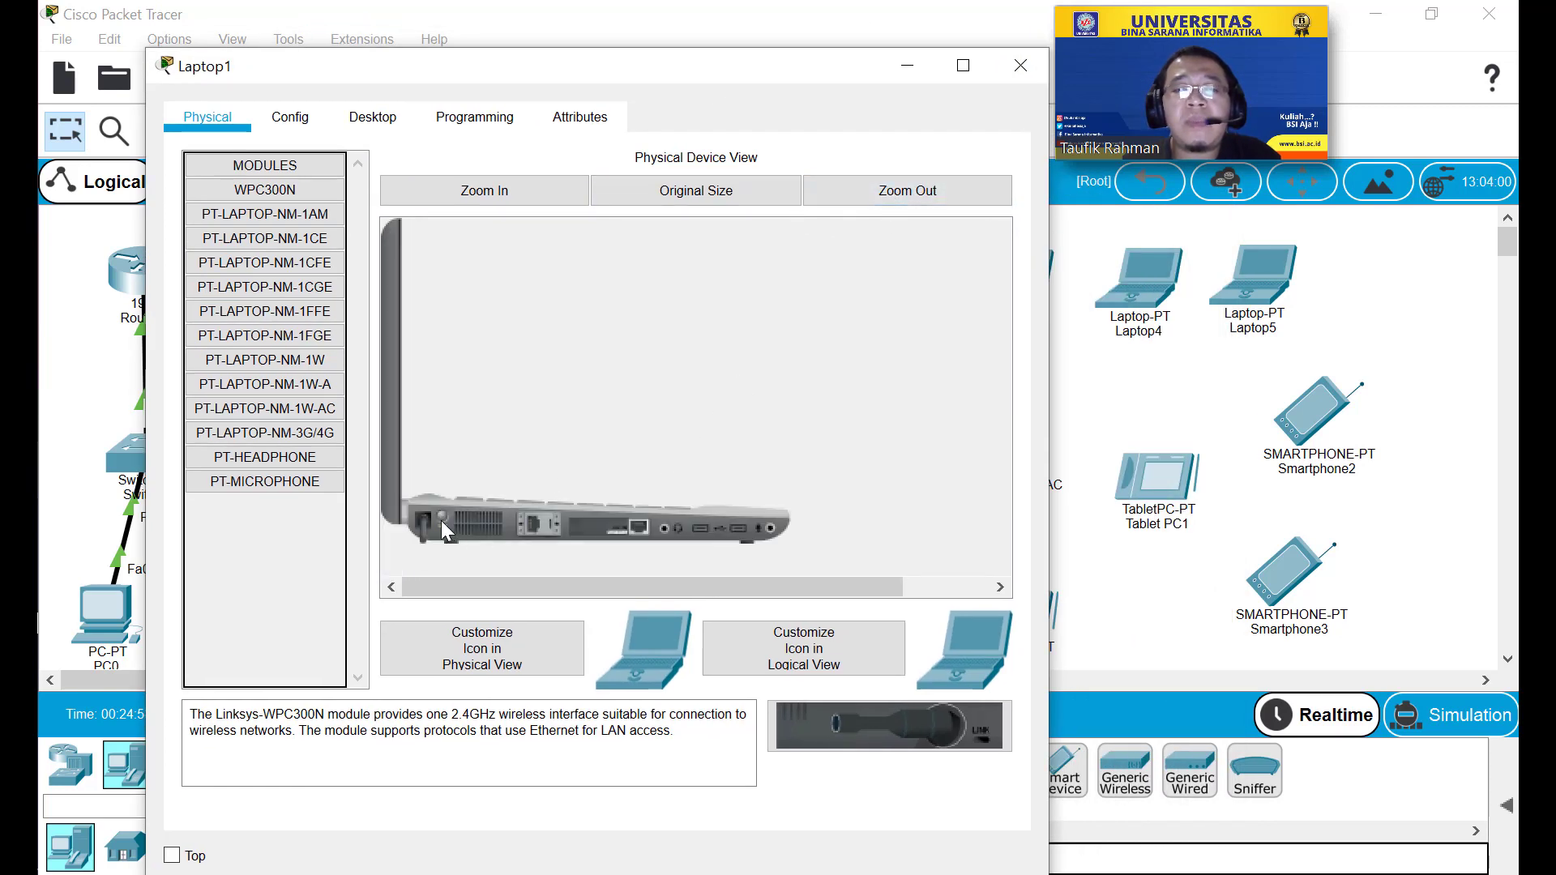
pyautogui.moveTo(601, 526); pyautogui.dragTo(273, 537)
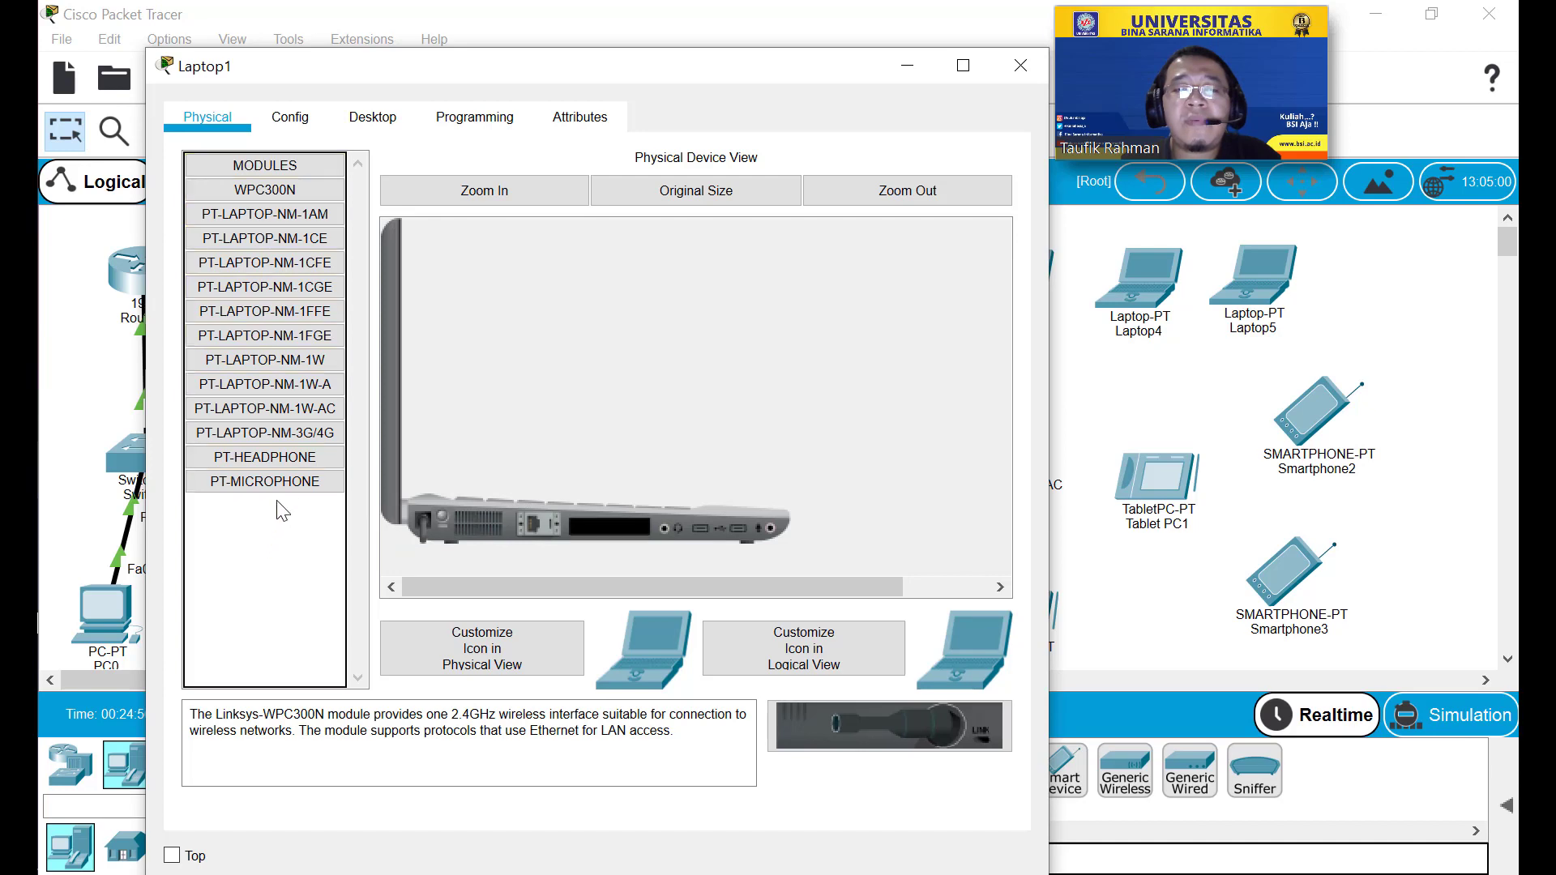
pyautogui.moveTo(304, 410); pyautogui.dragTo(598, 523)
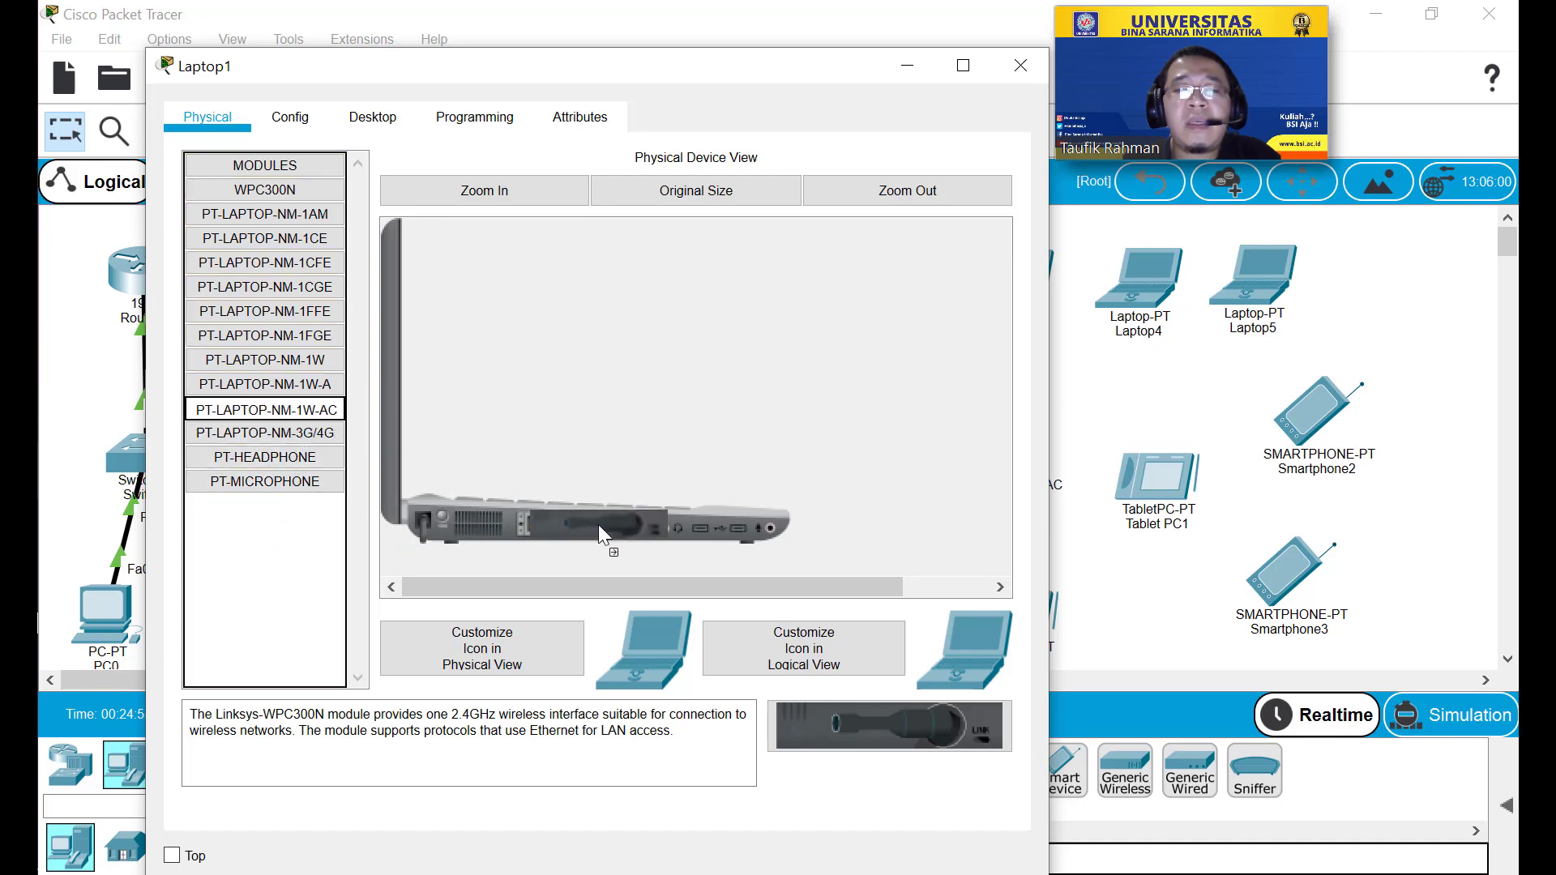
pyautogui.click(438, 519)
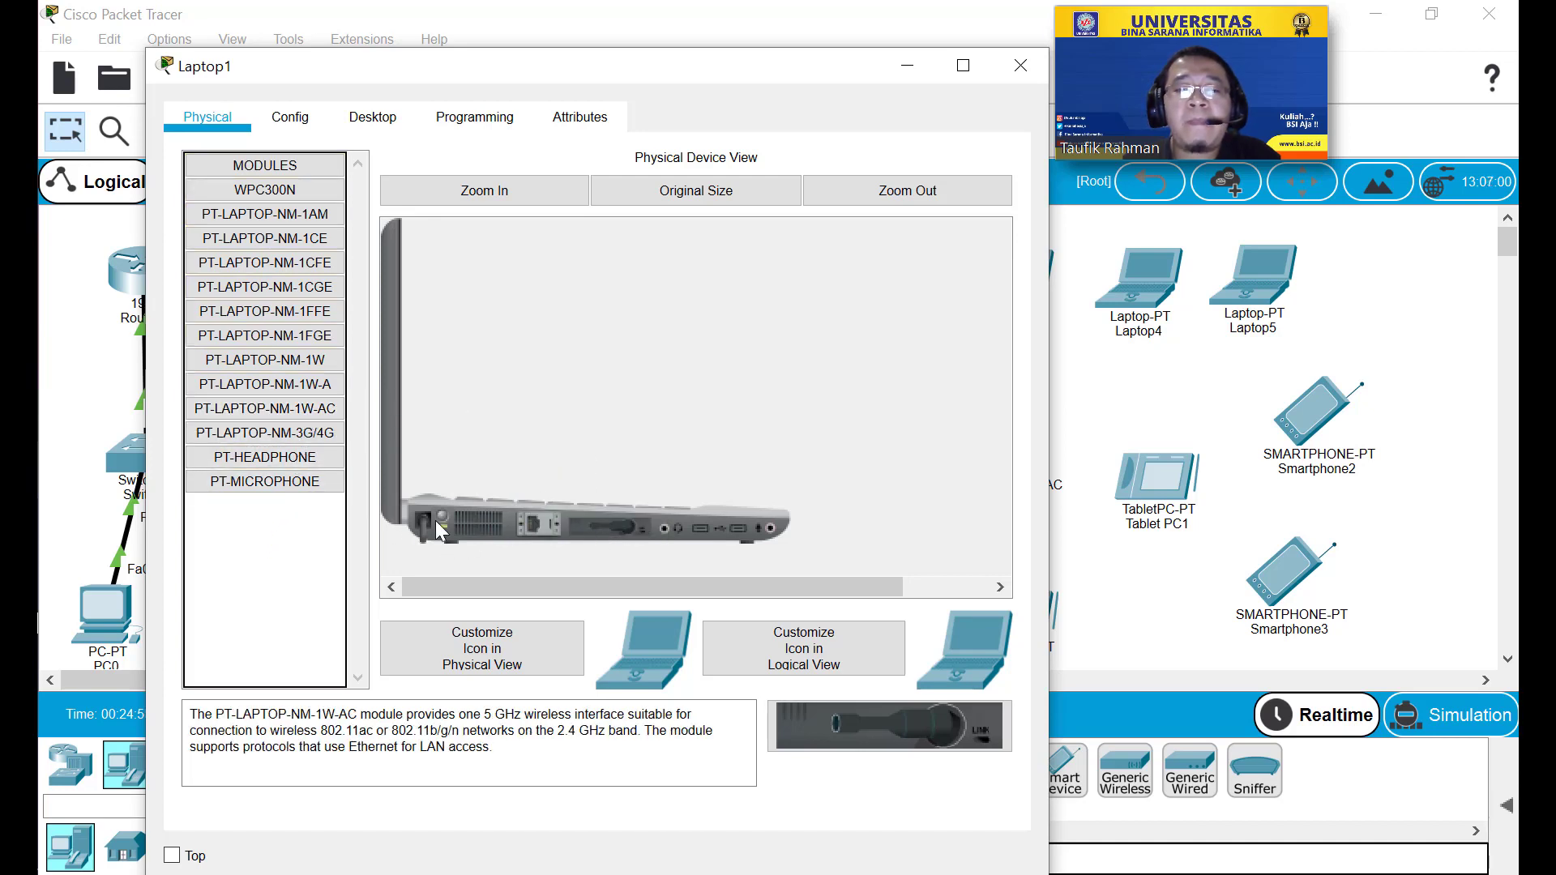
# Set Laptop1's Wireless0 SSID to Test with WPA2-PSK and the pass phrase.
pyautogui.click(298, 119)
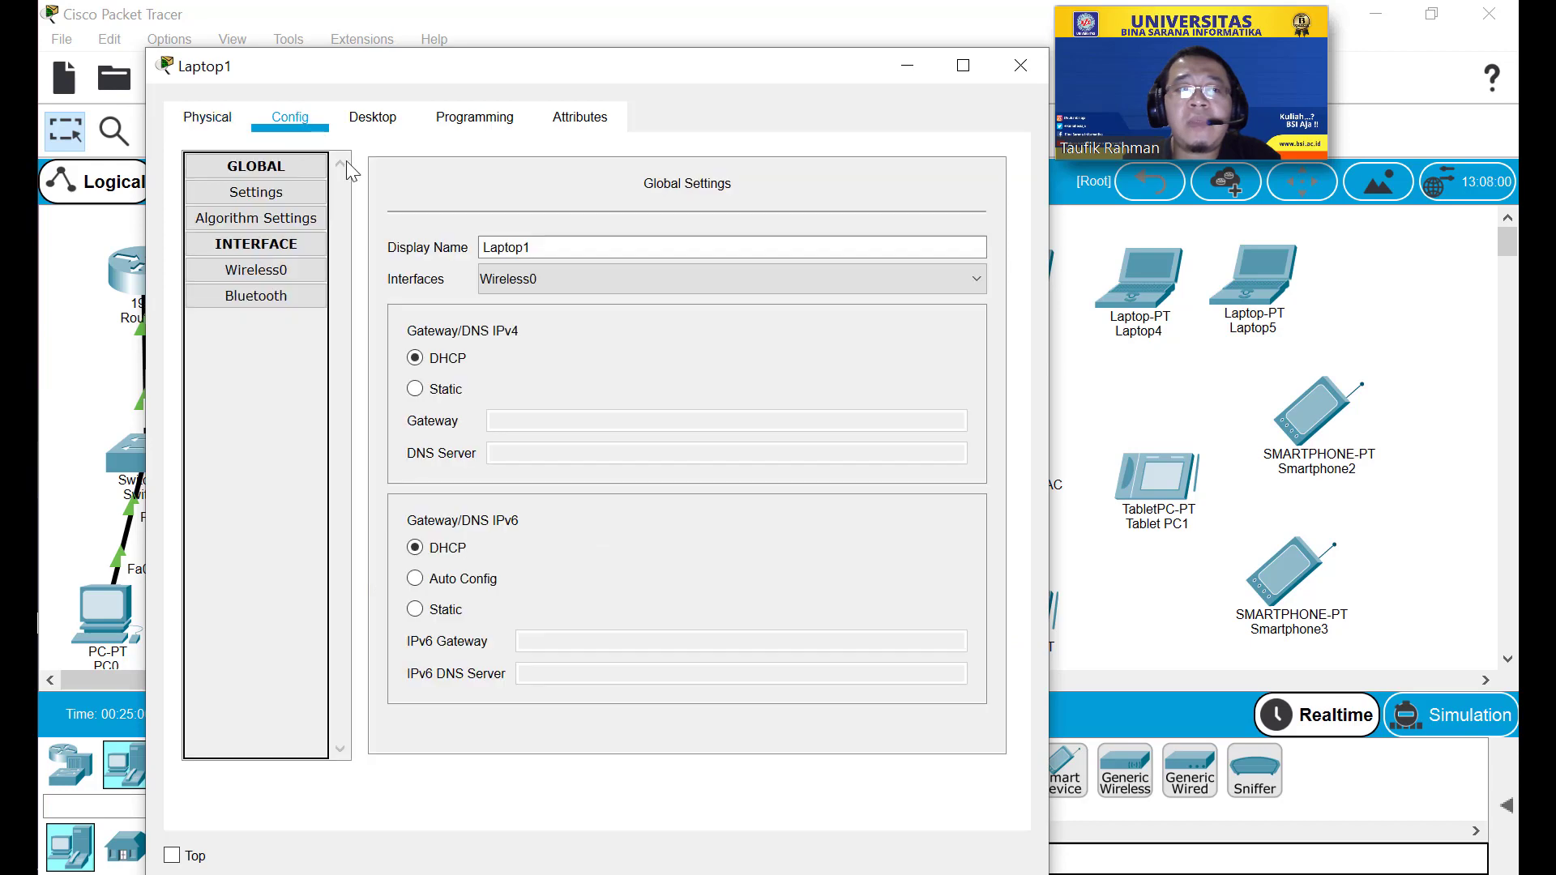
pyautogui.click(280, 273)
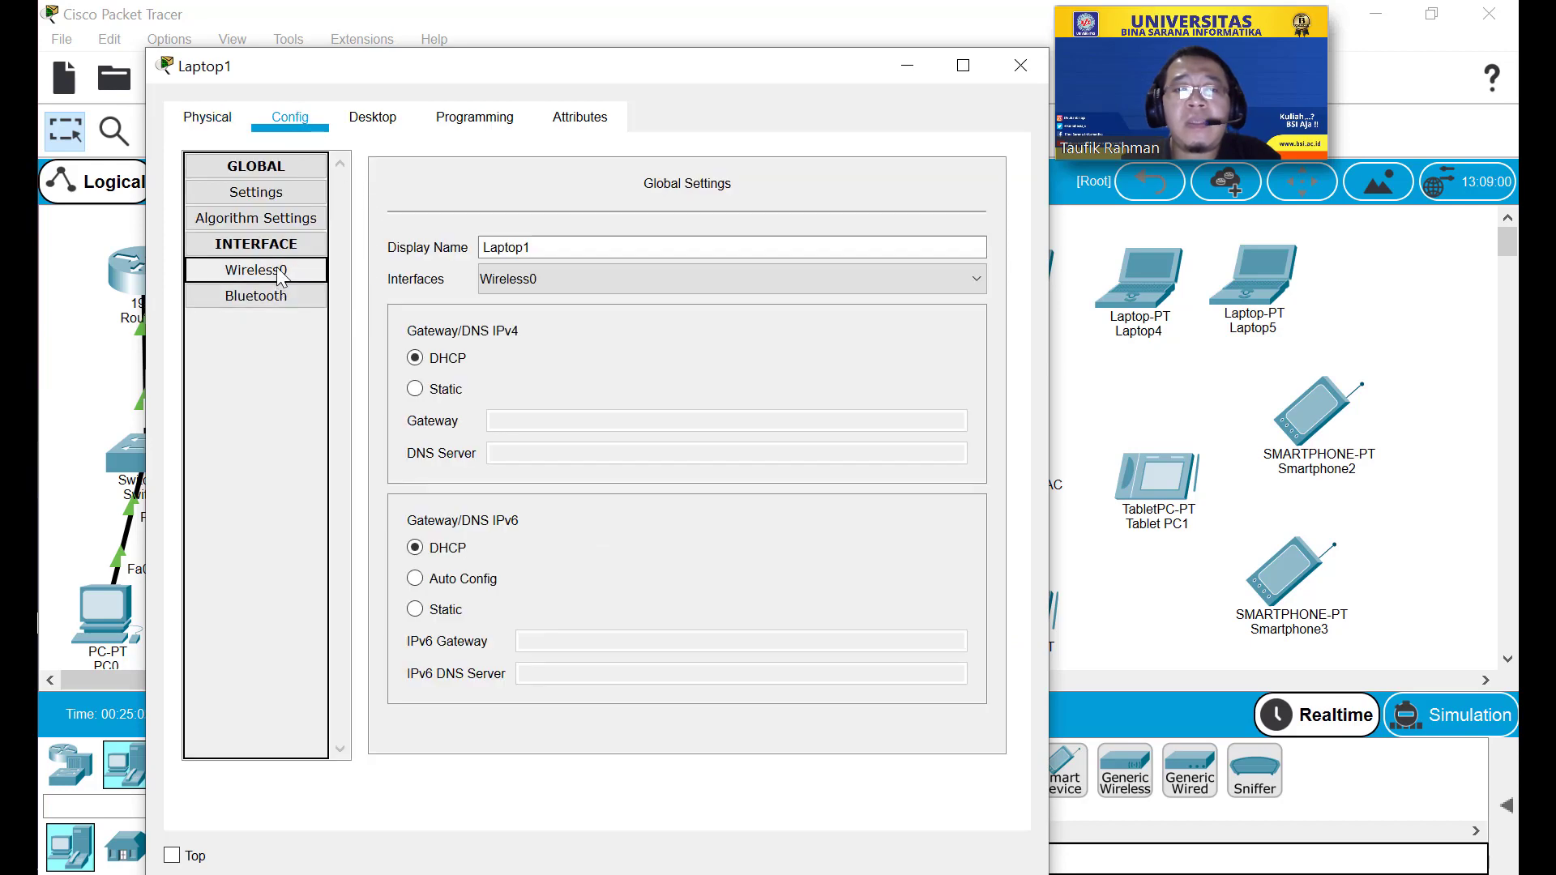
pyautogui.click(281, 195)
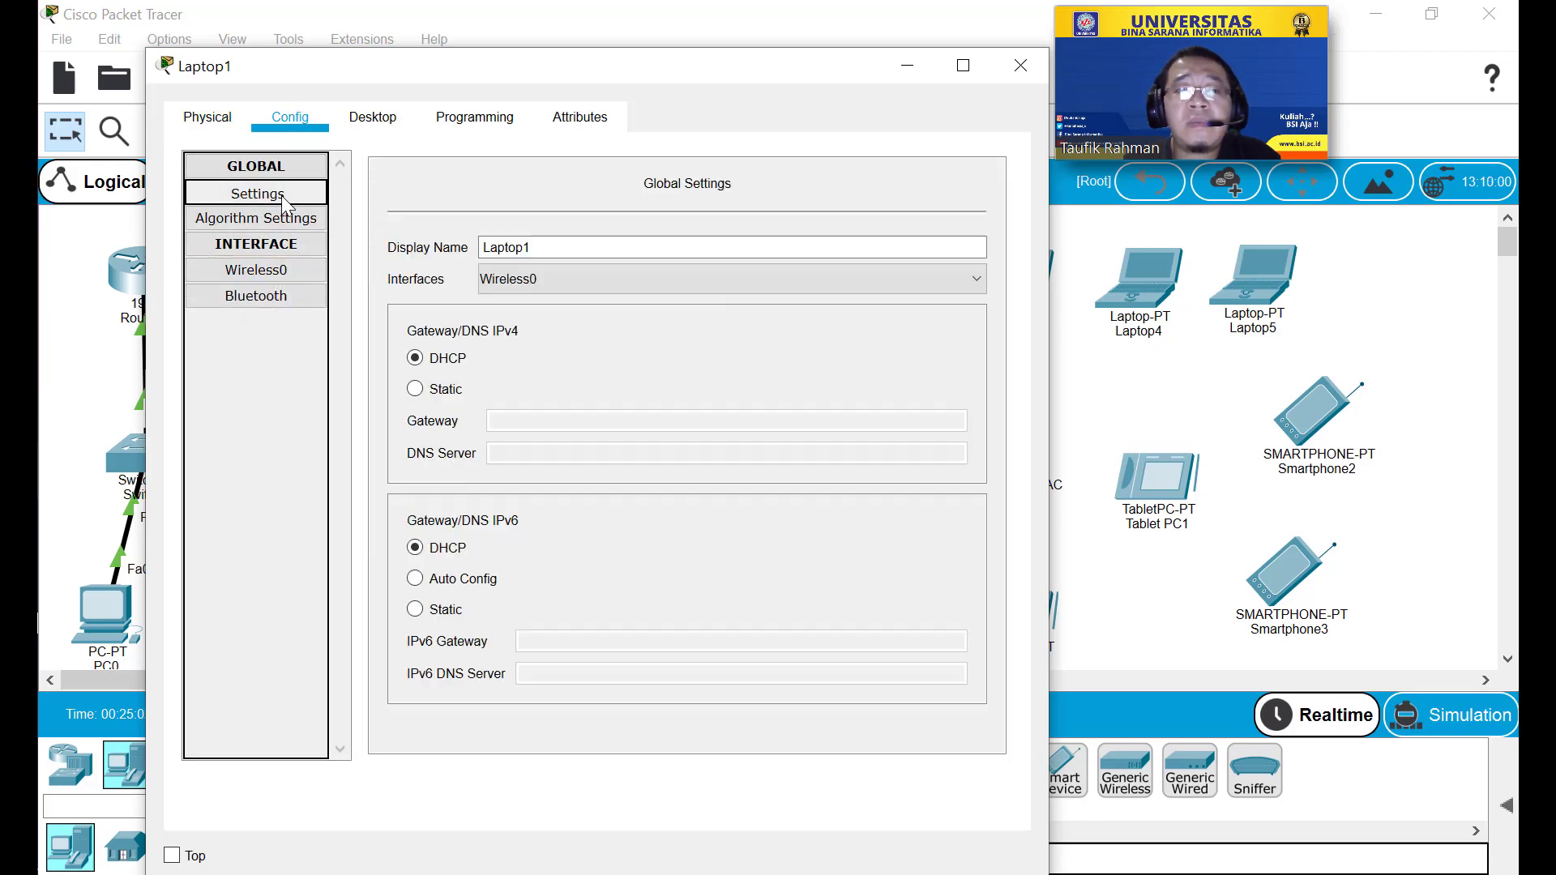
pyautogui.click(285, 270)
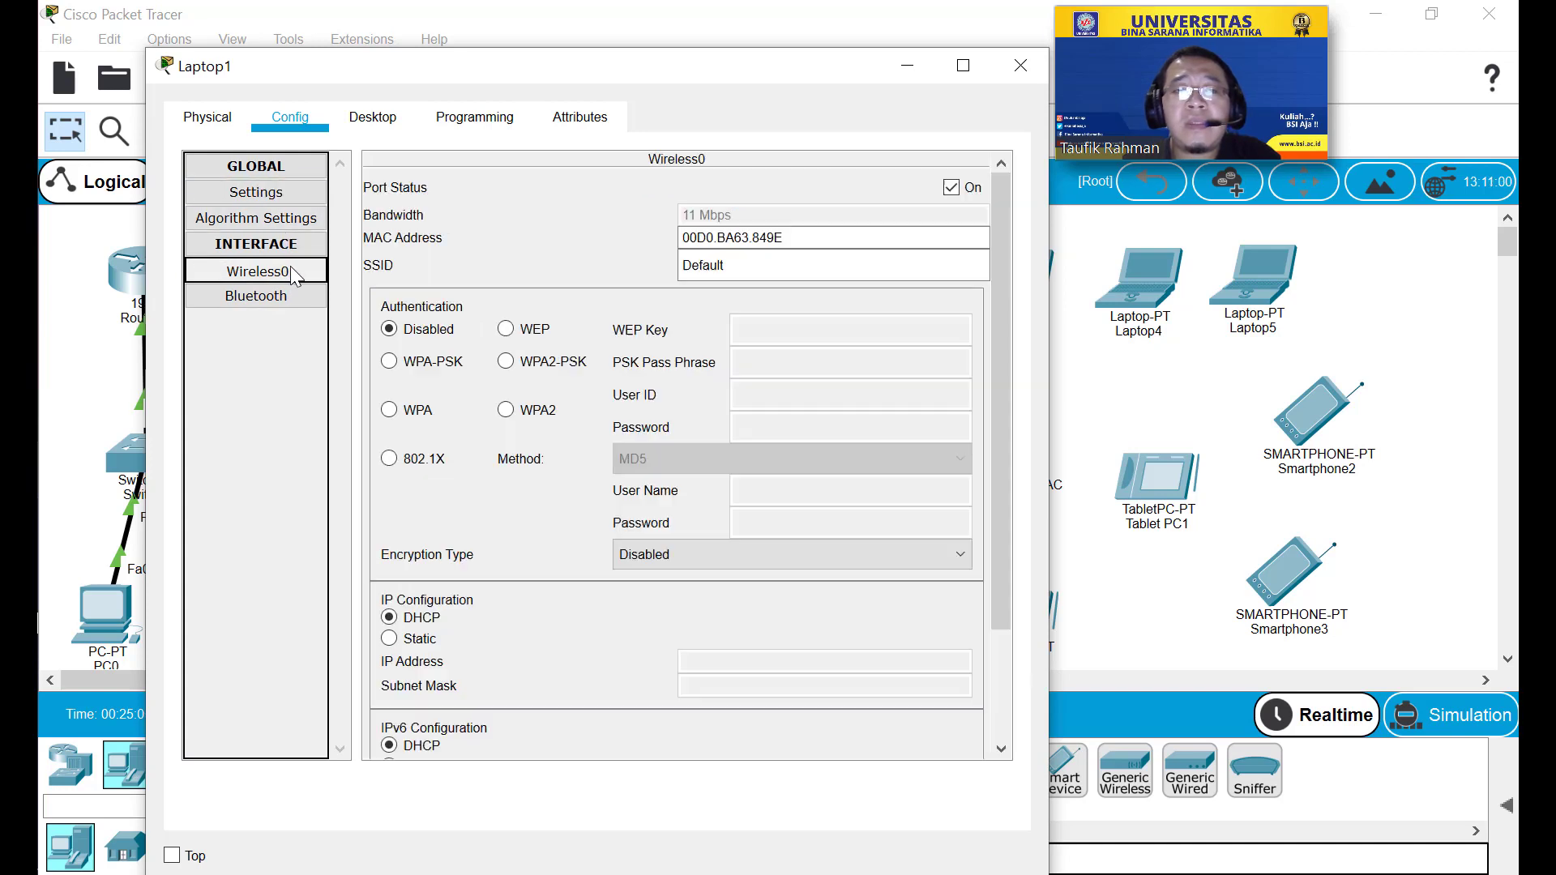
pyautogui.doubleClick(765, 271)
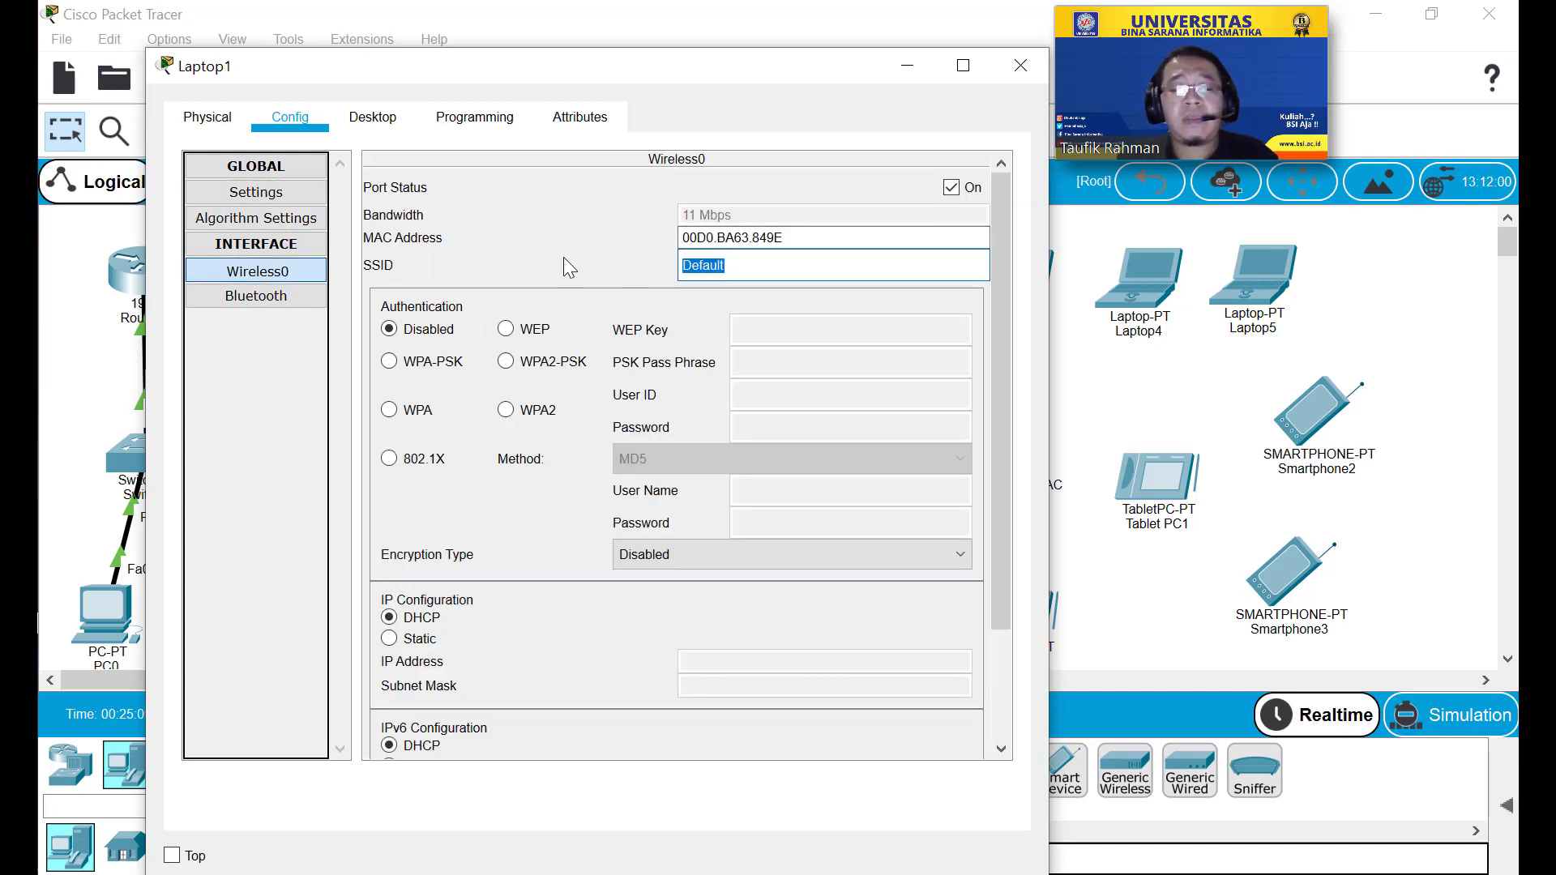
pyautogui.write('Test')
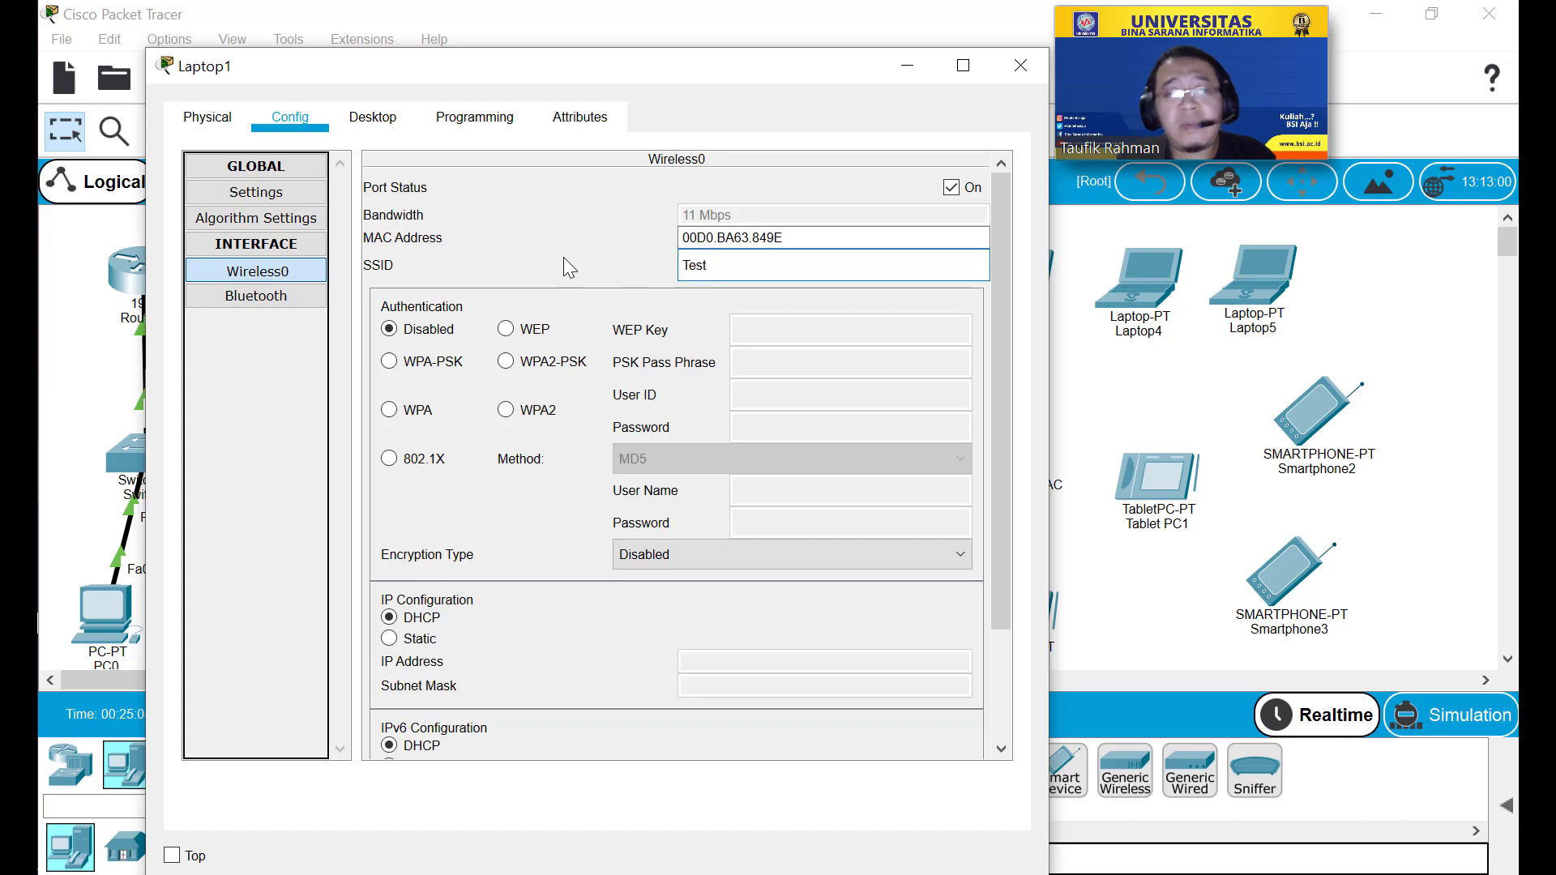
pyautogui.click(506, 362)
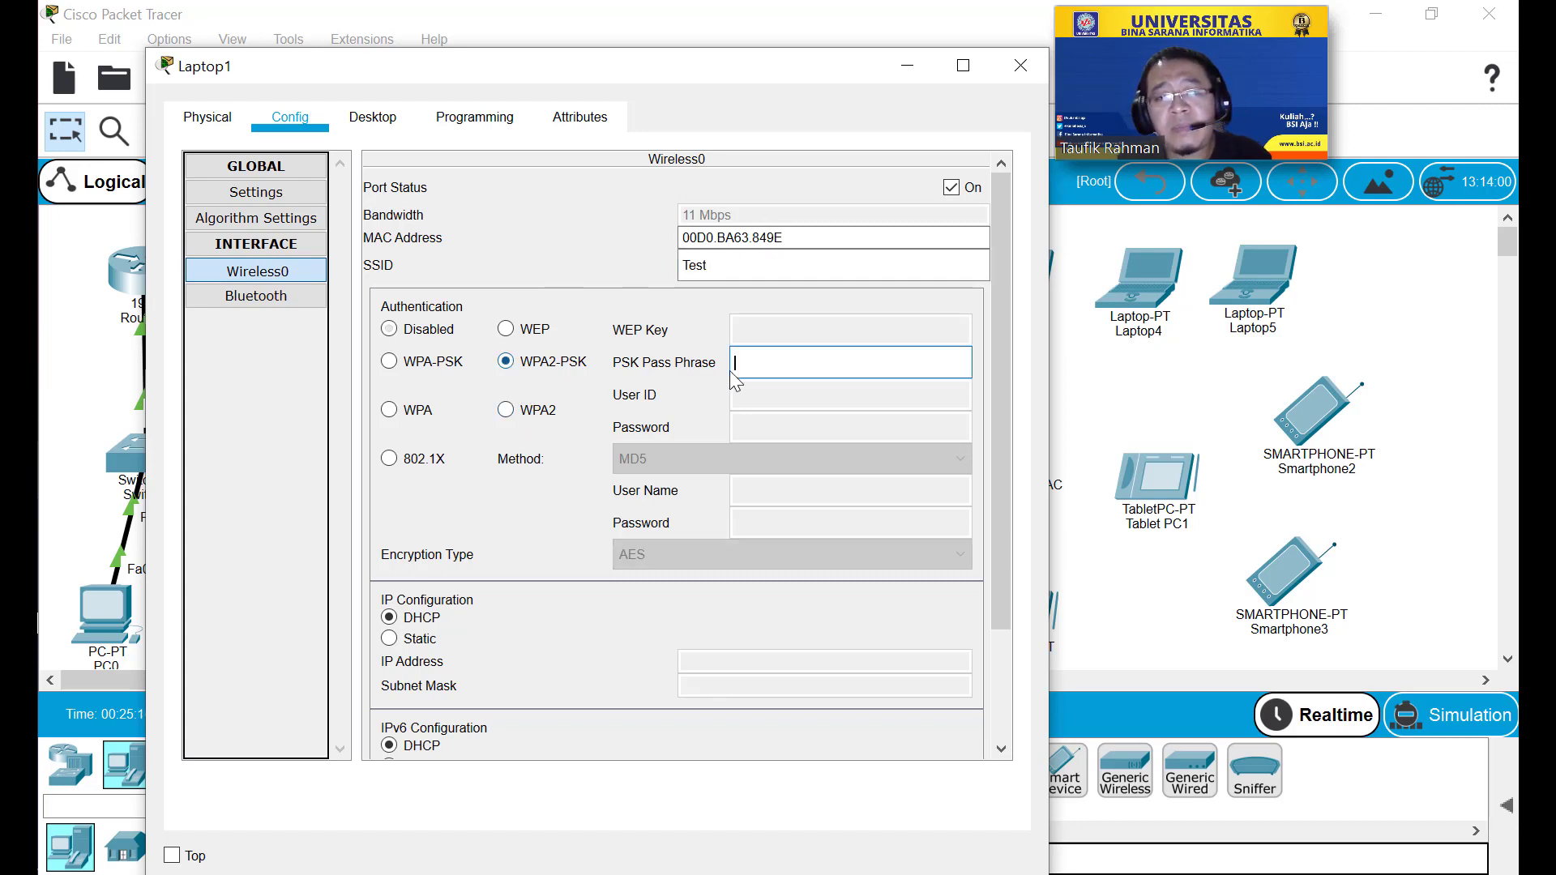
pyautogui.click(762, 364)
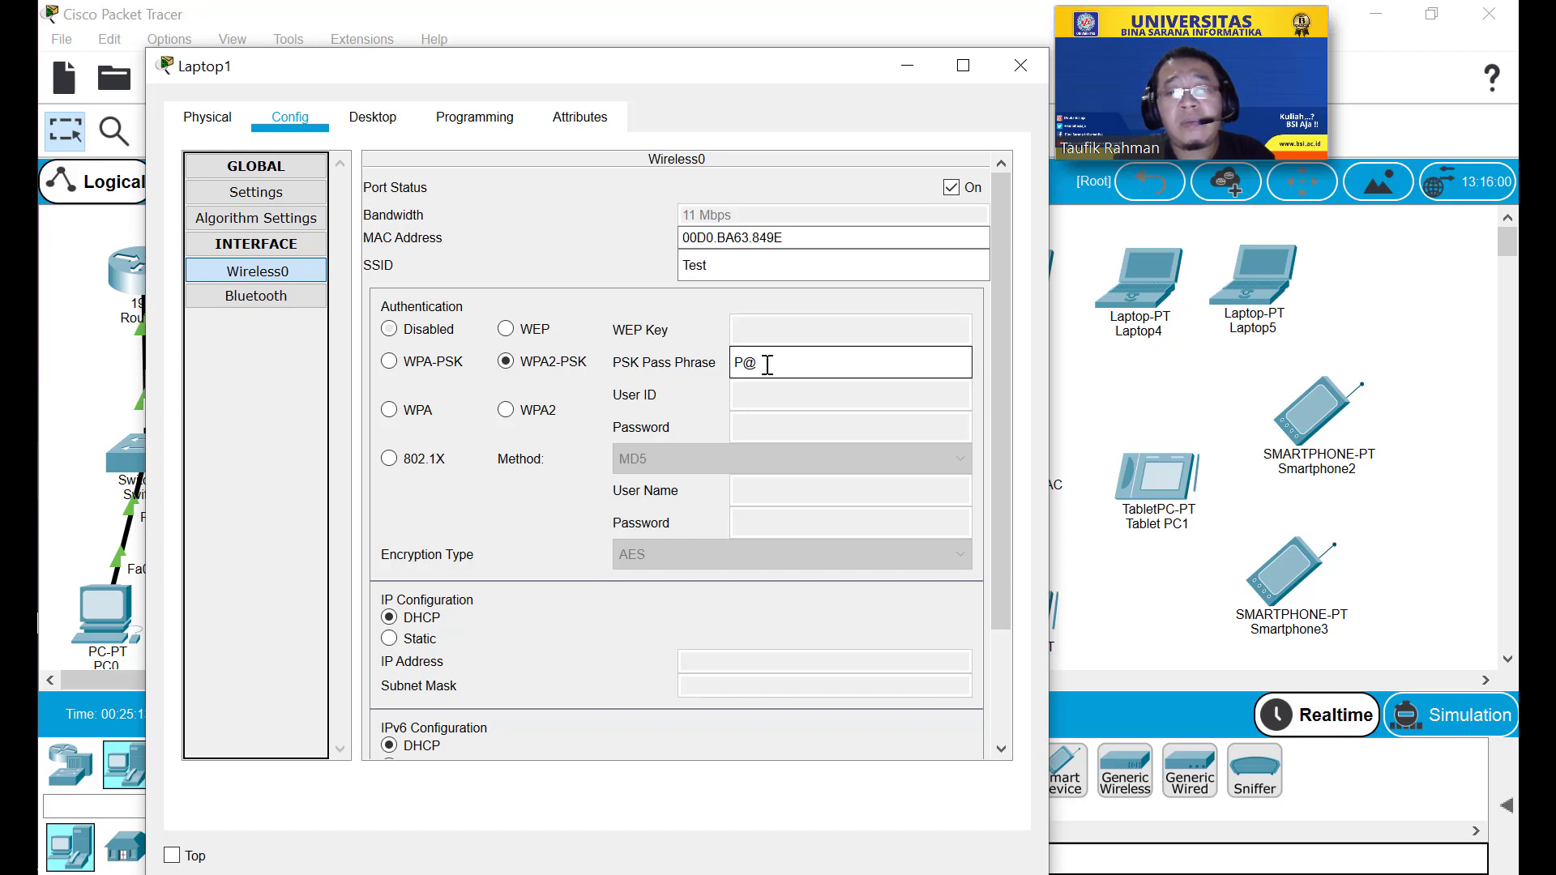
pyautogui.write('P@ssw0rd')
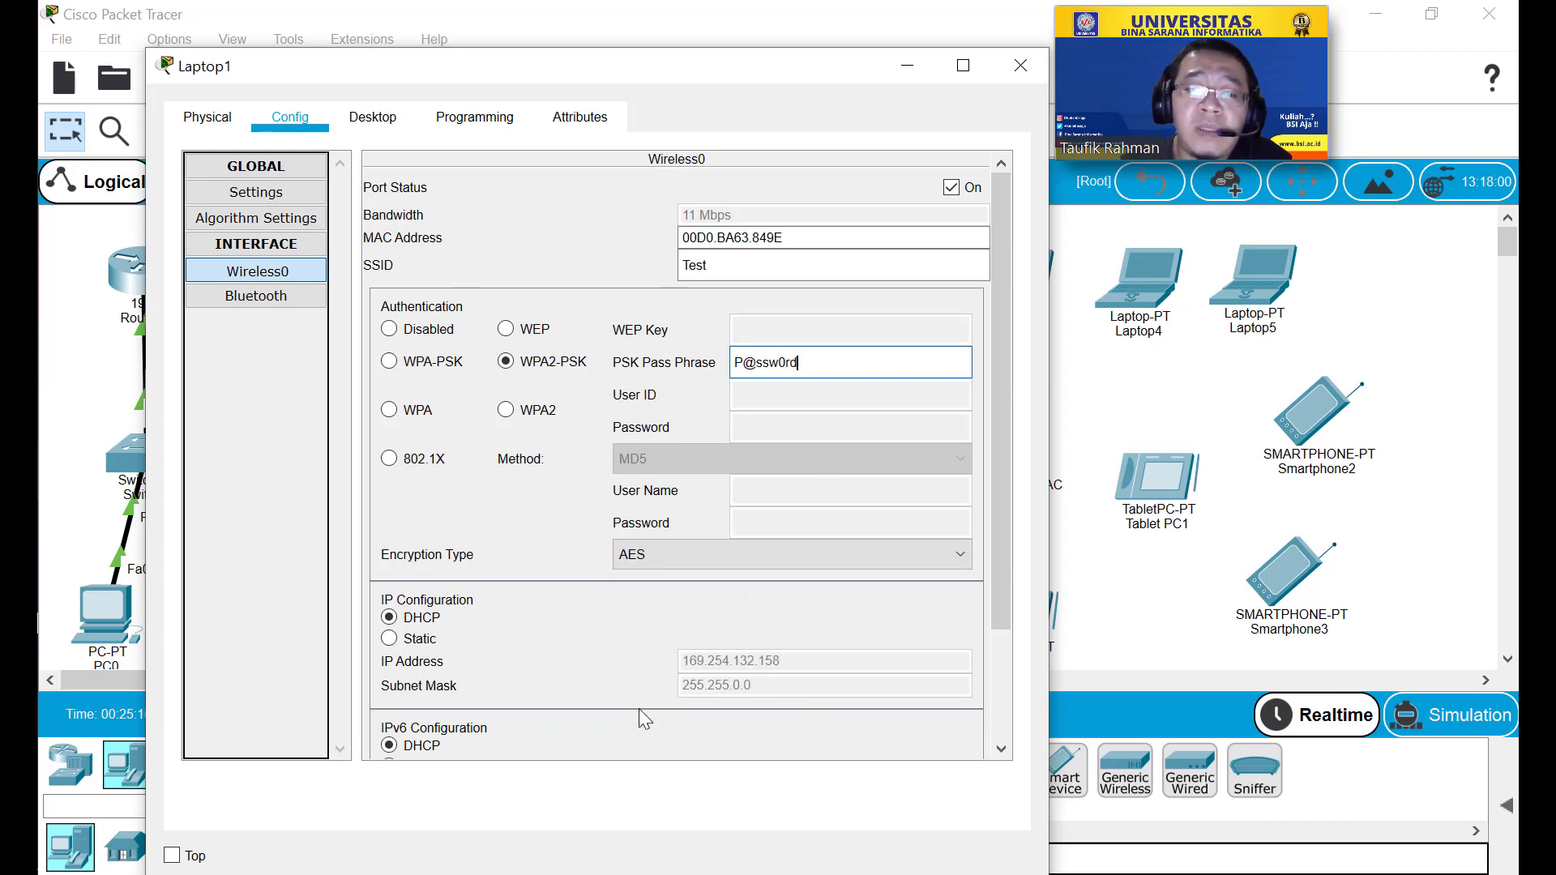
# Keep DHCP addressing so Laptop1 gets 192.168.0.14, and close its window.
pyautogui.click(399, 640)
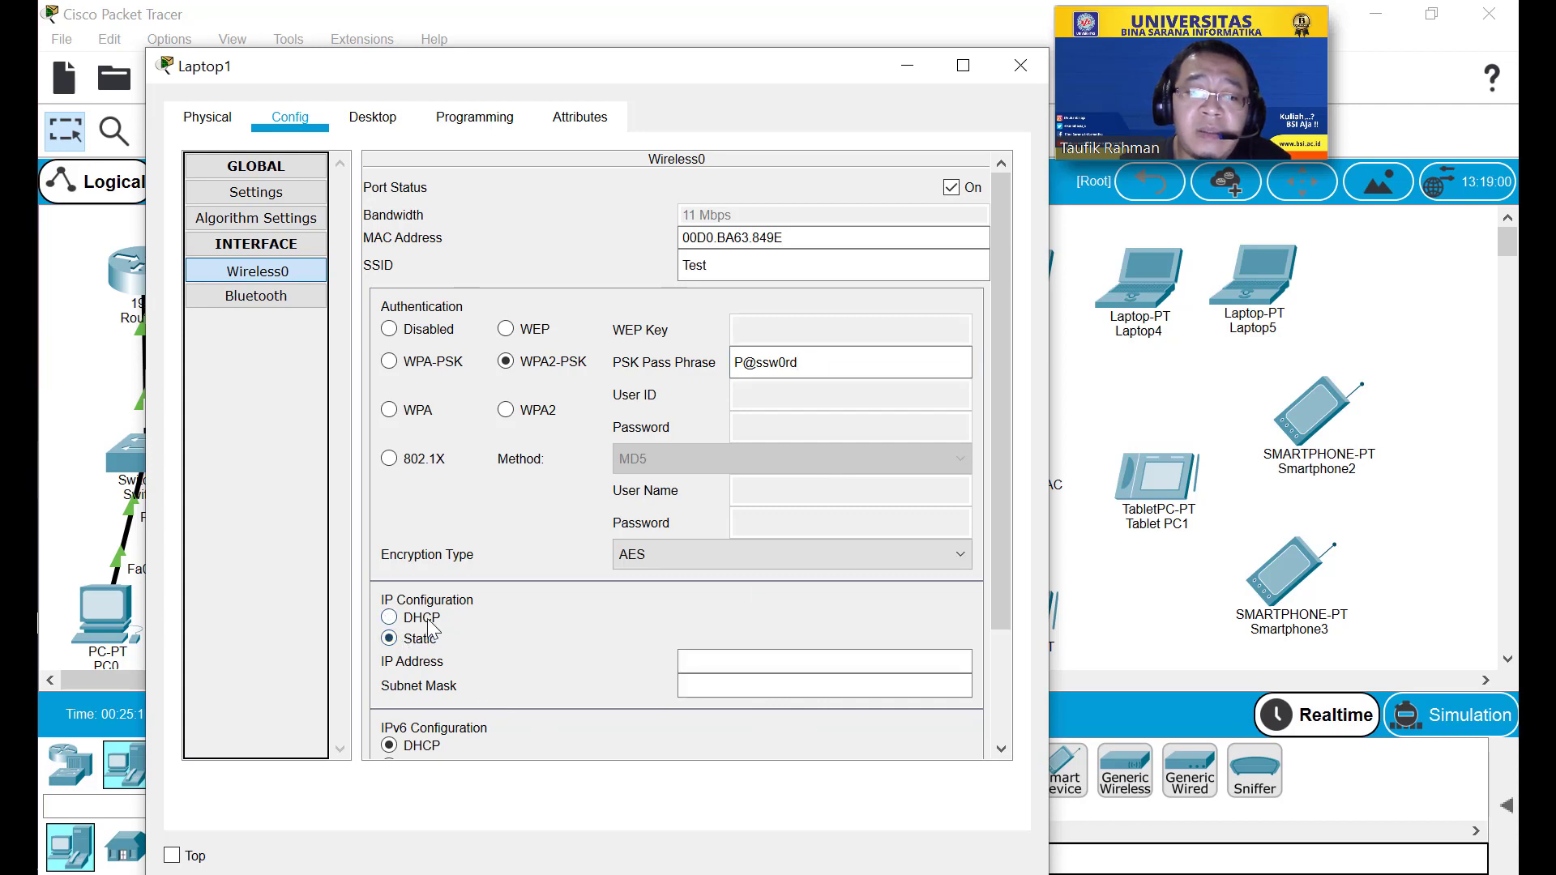
pyautogui.click(423, 619)
pyautogui.scroll(-1, 653, 632)
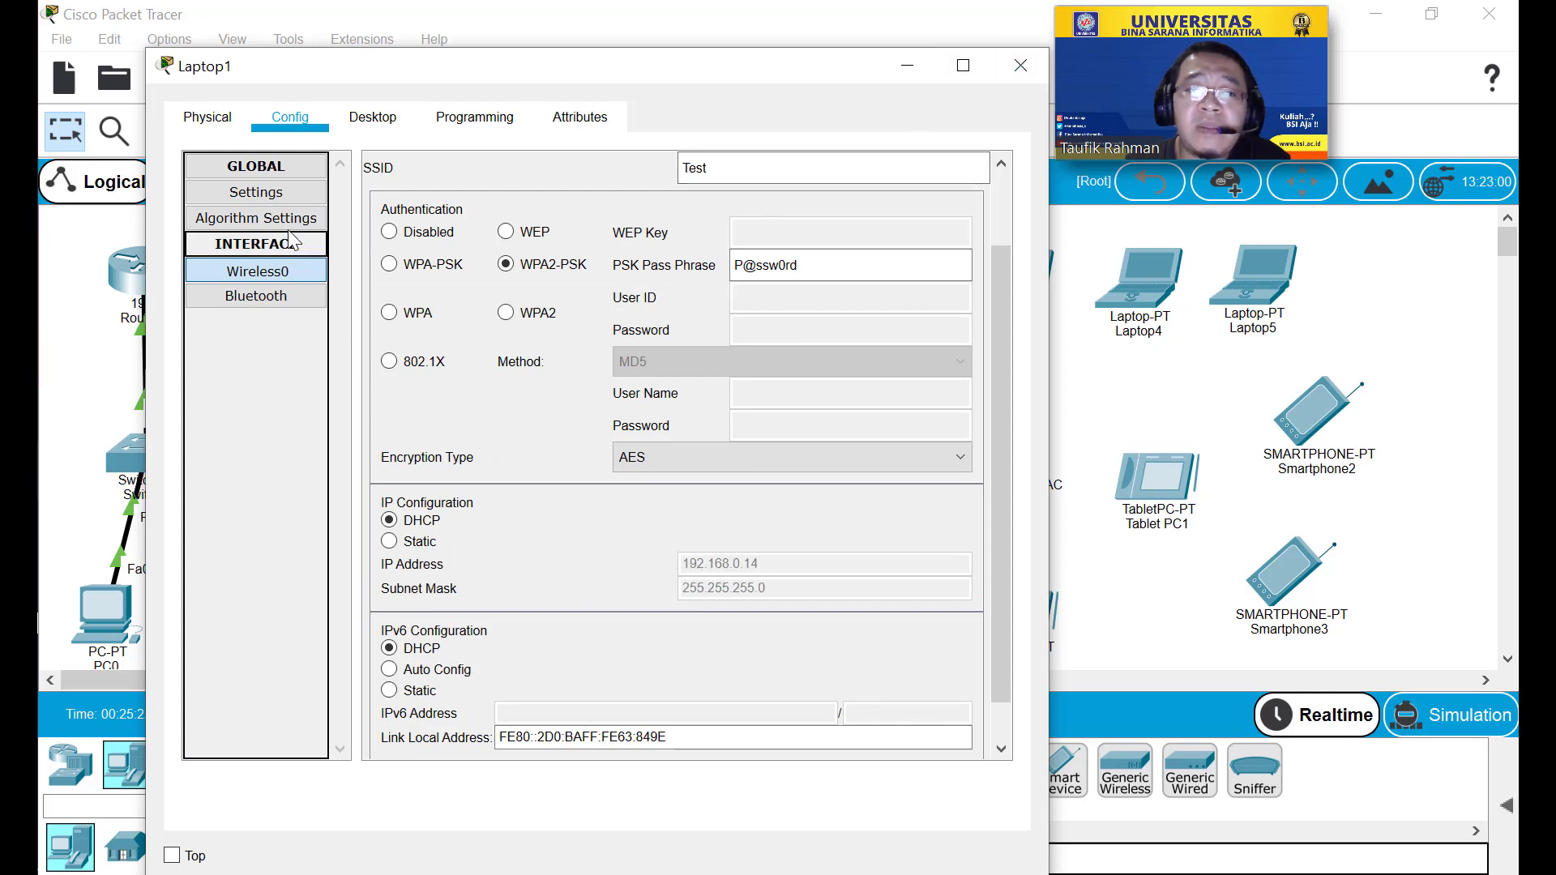
pyautogui.click(281, 194)
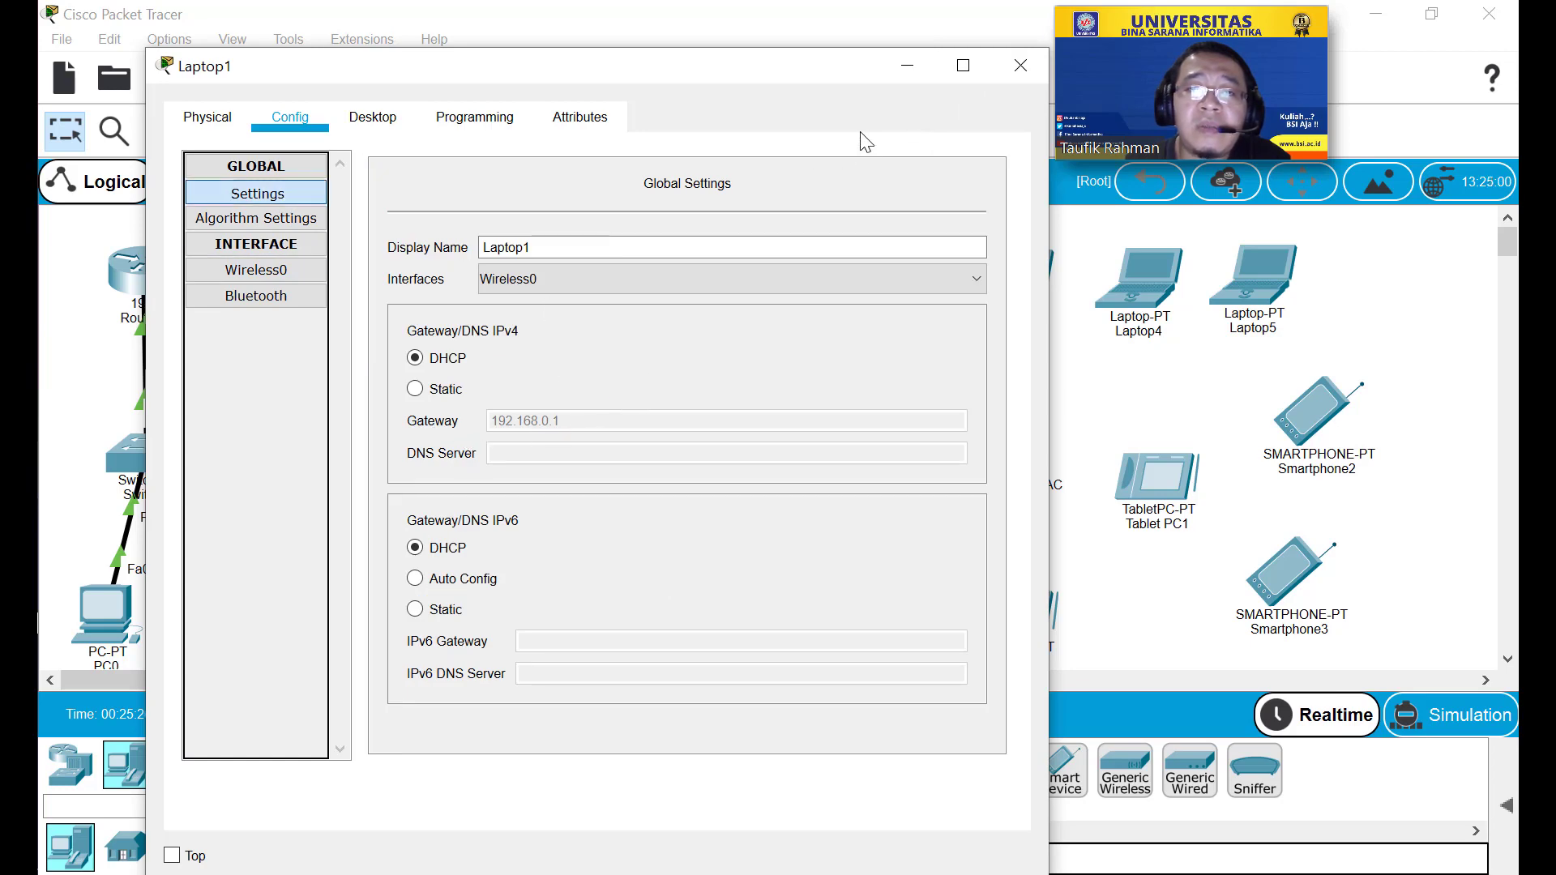
pyautogui.click(1020, 66)
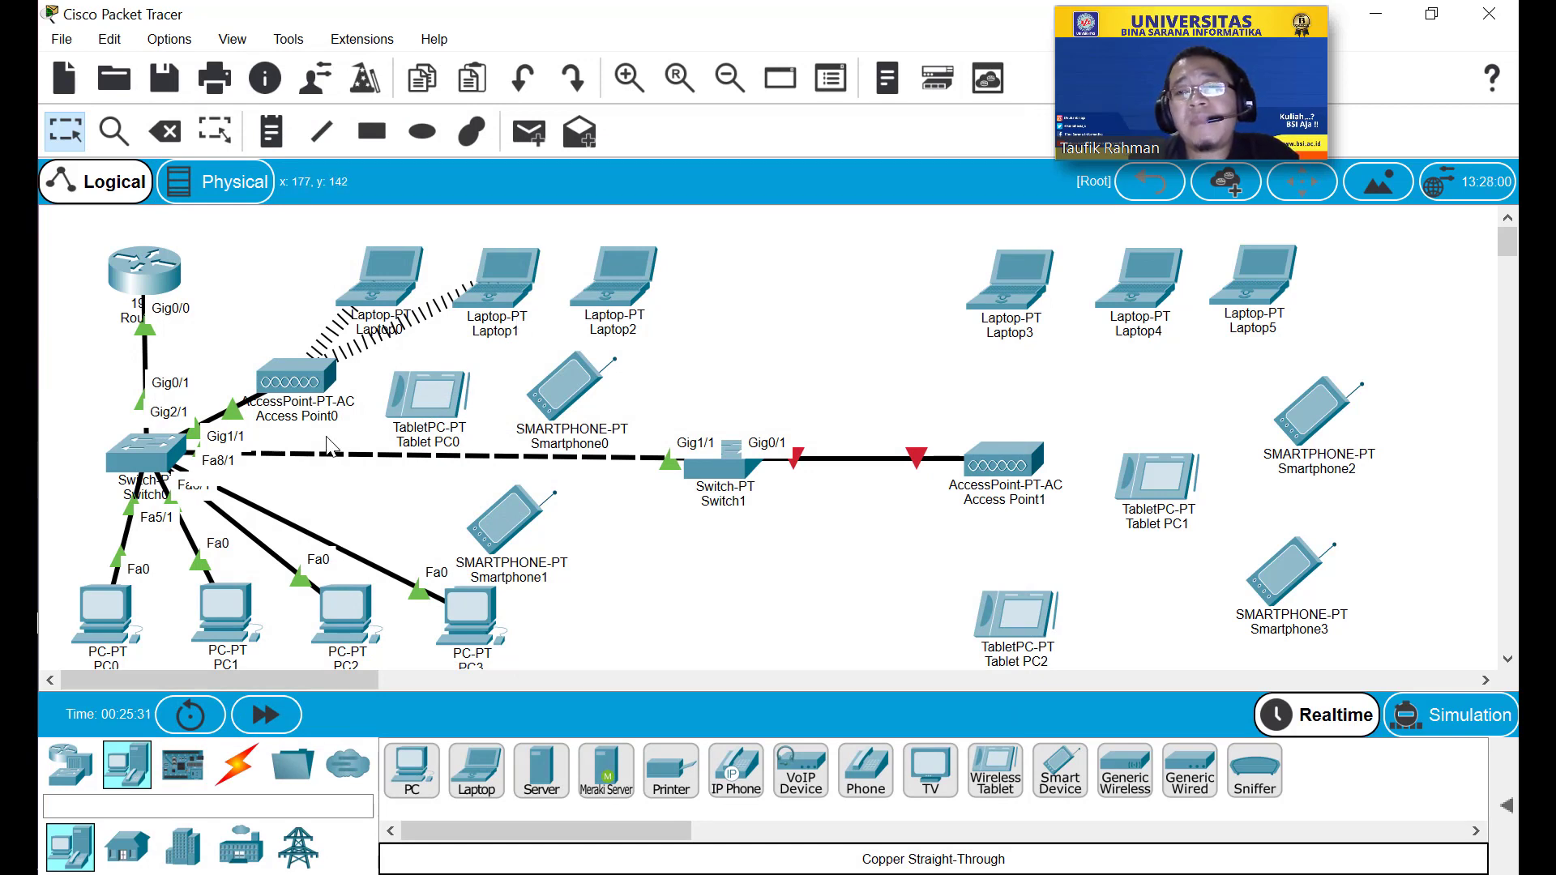
# Power off Laptop2 and swap its WPC300N card for the PT-LAPTOP-NM-1W-AC module.
pyautogui.click(604, 321)
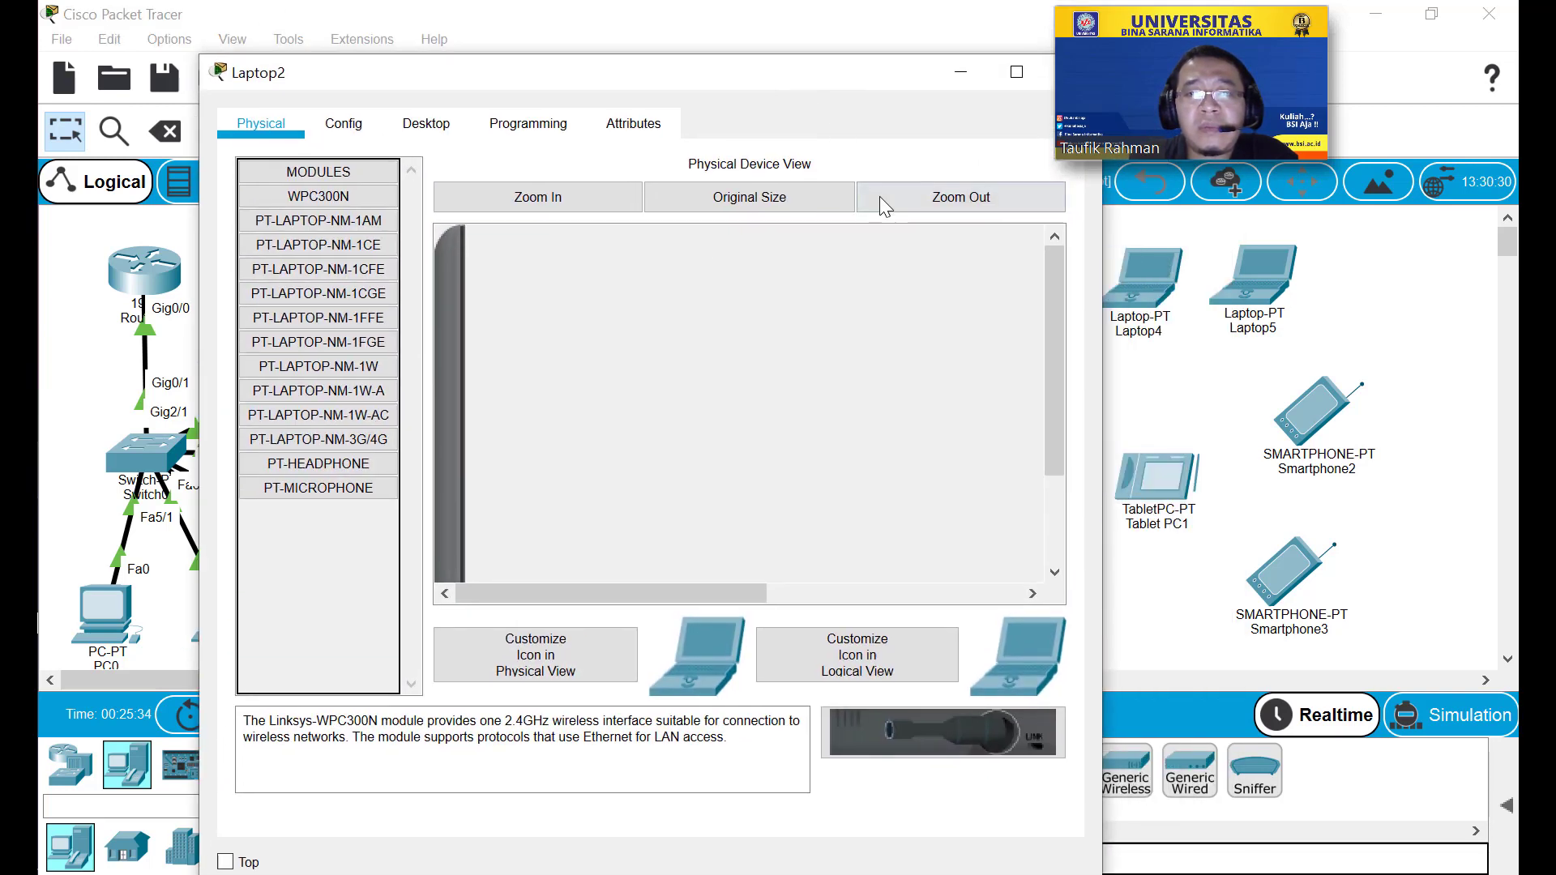
pyautogui.click(880, 197)
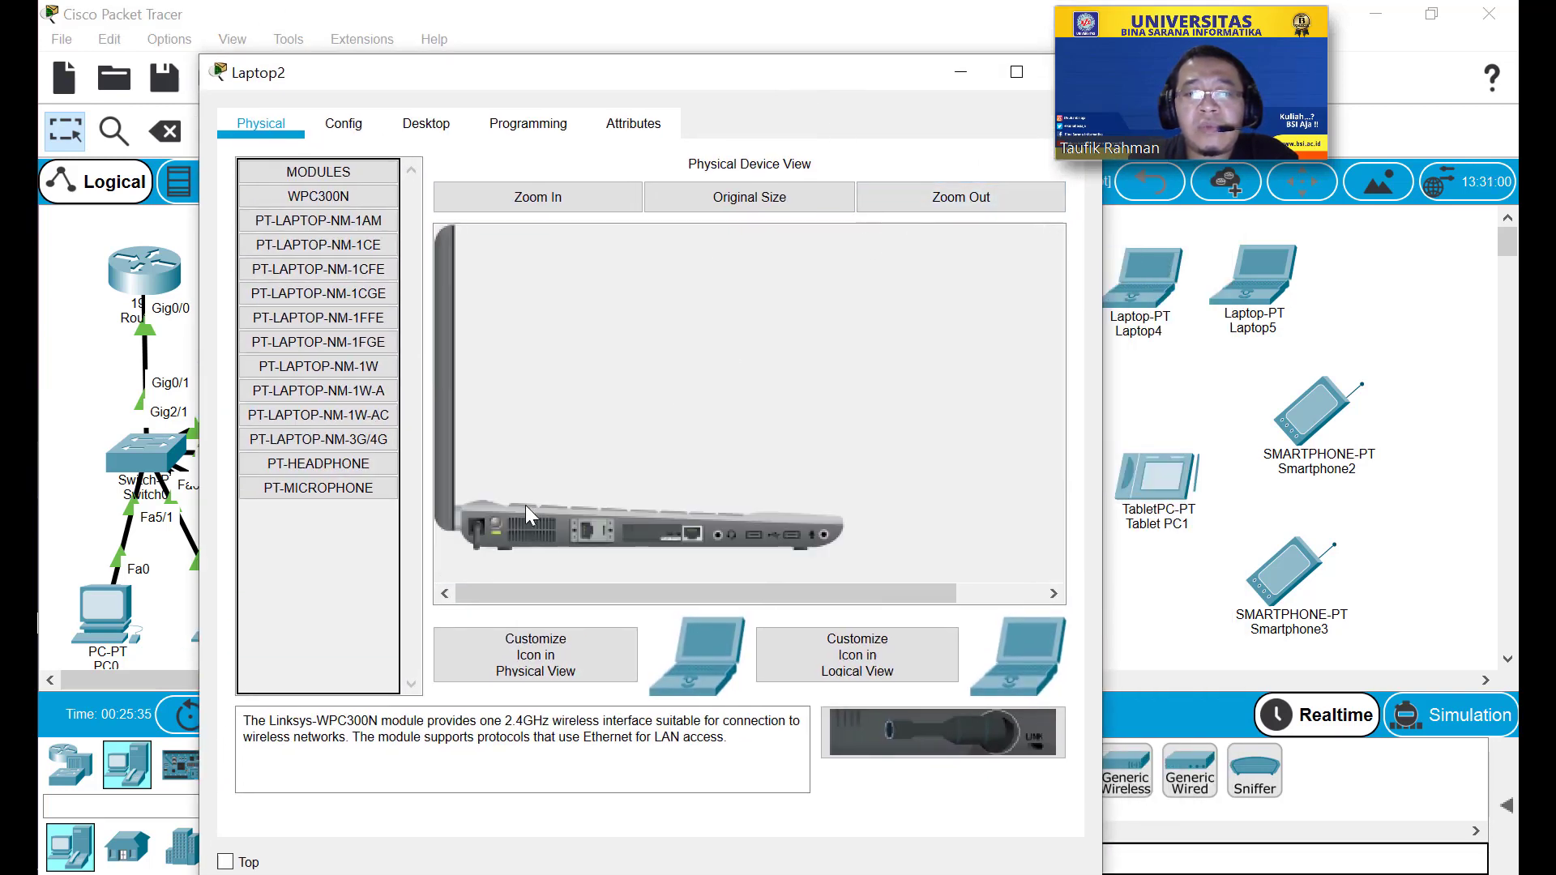
pyautogui.click(490, 533)
pyautogui.moveTo(684, 531); pyautogui.dragTo(306, 527)
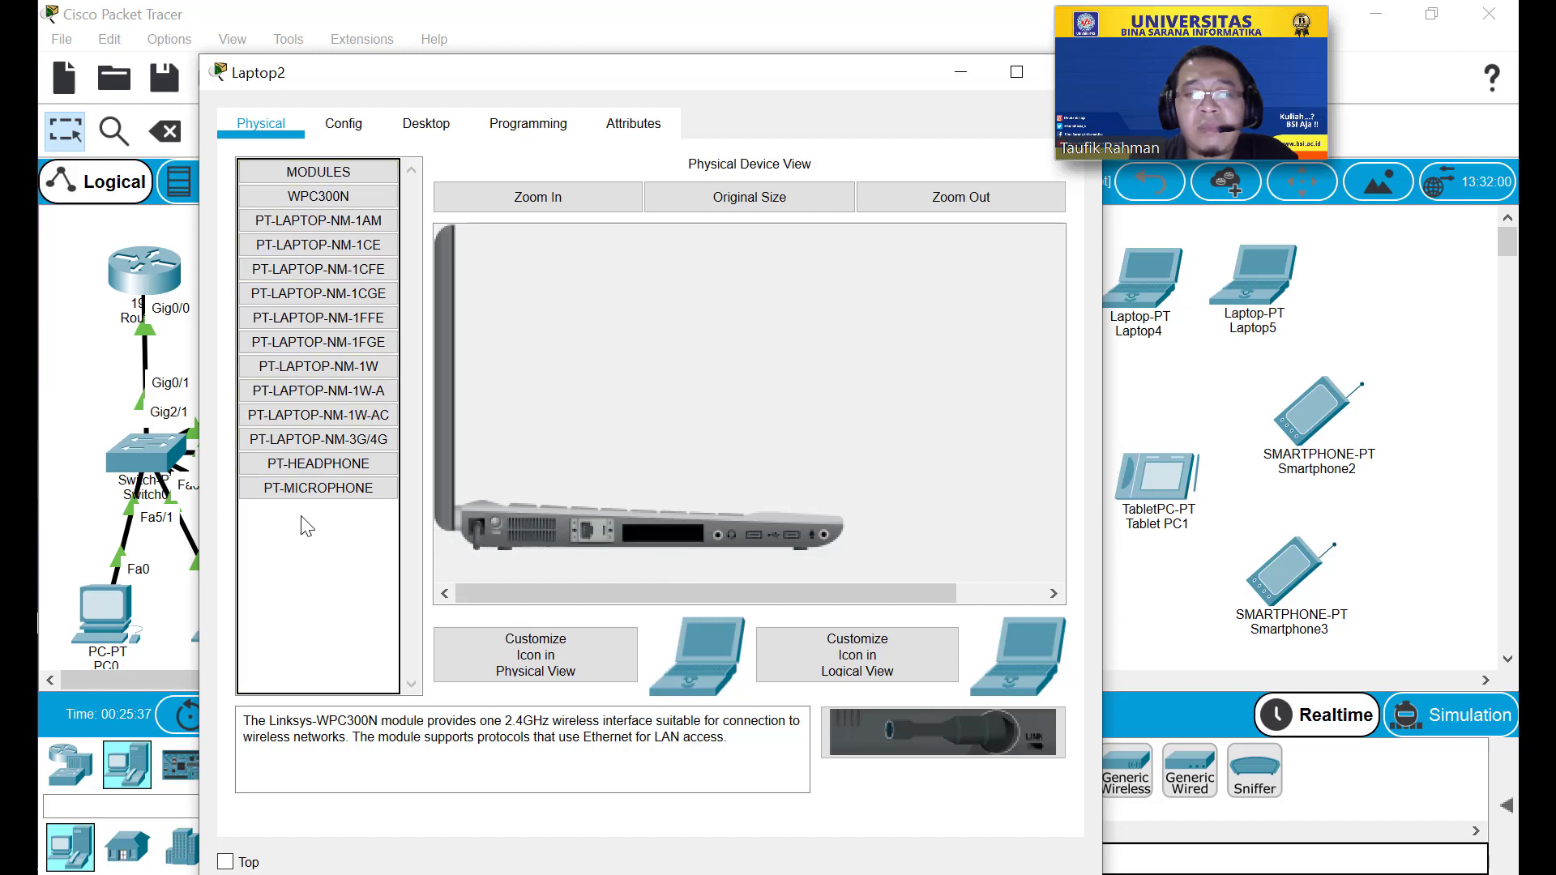
pyautogui.moveTo(319, 415); pyautogui.dragTo(679, 537)
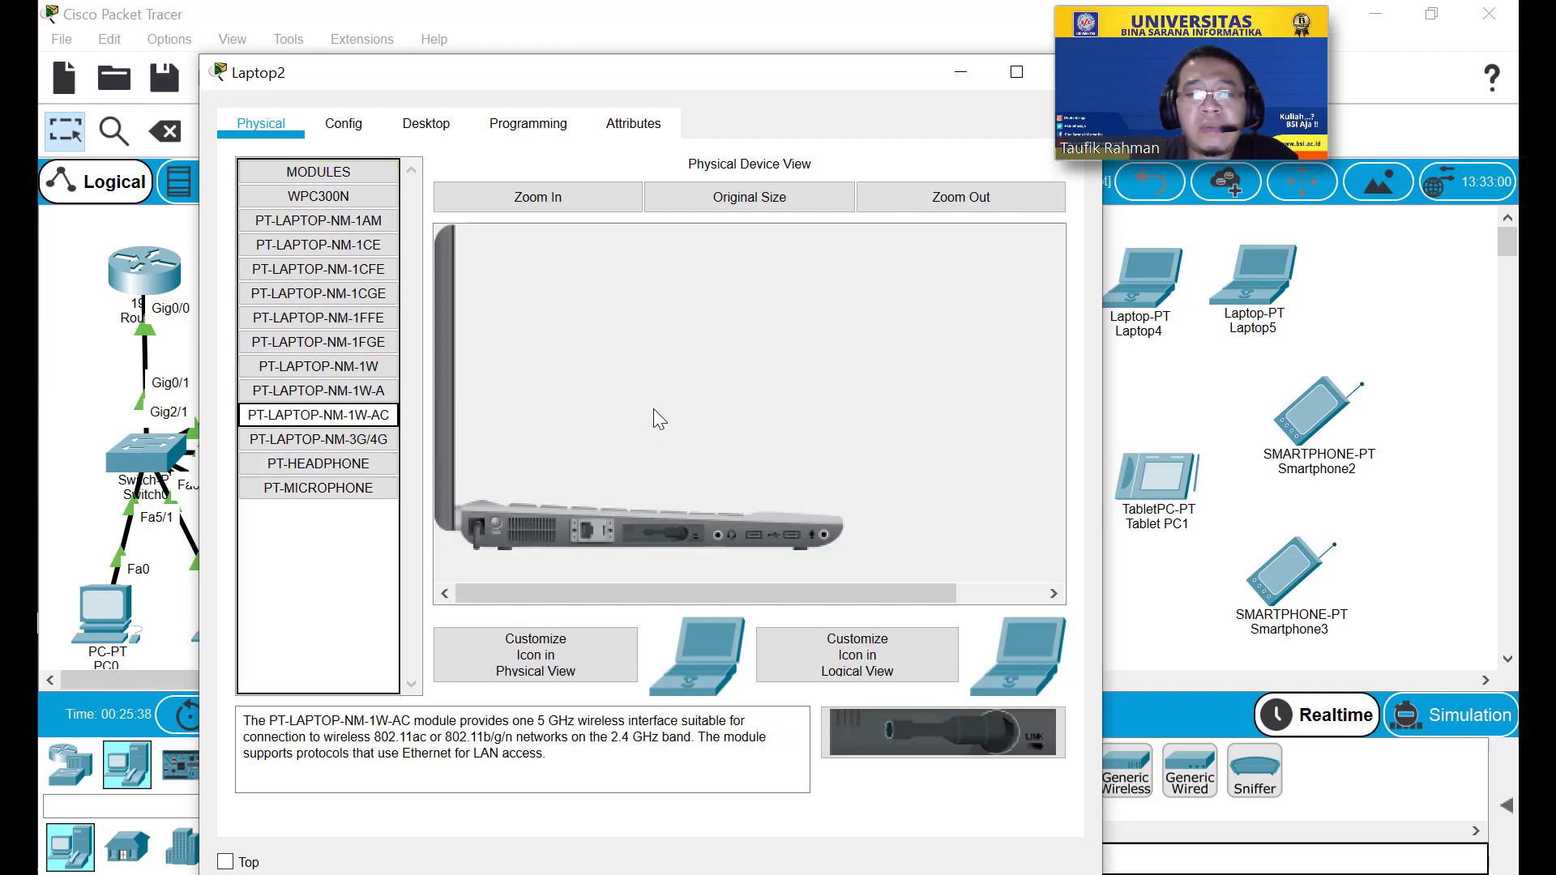
pyautogui.click(349, 125)
pyautogui.click(844, 447)
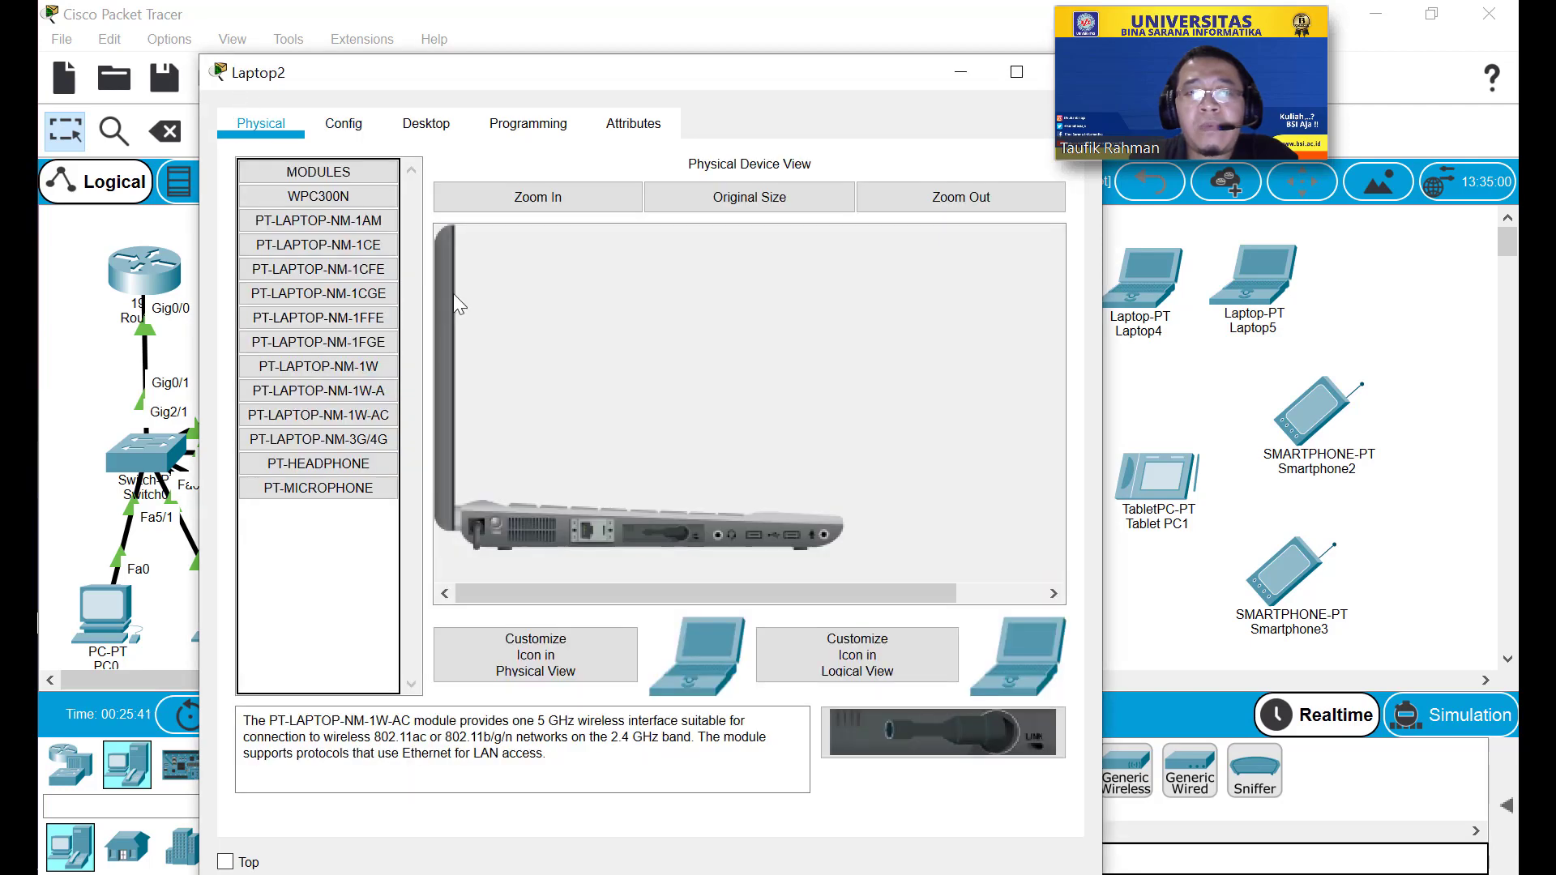
pyautogui.click(350, 126)
# Set Laptop2's Wireless0 SSID to Test with WPA2-PSK and the pass phrase.
pyautogui.click(358, 275)
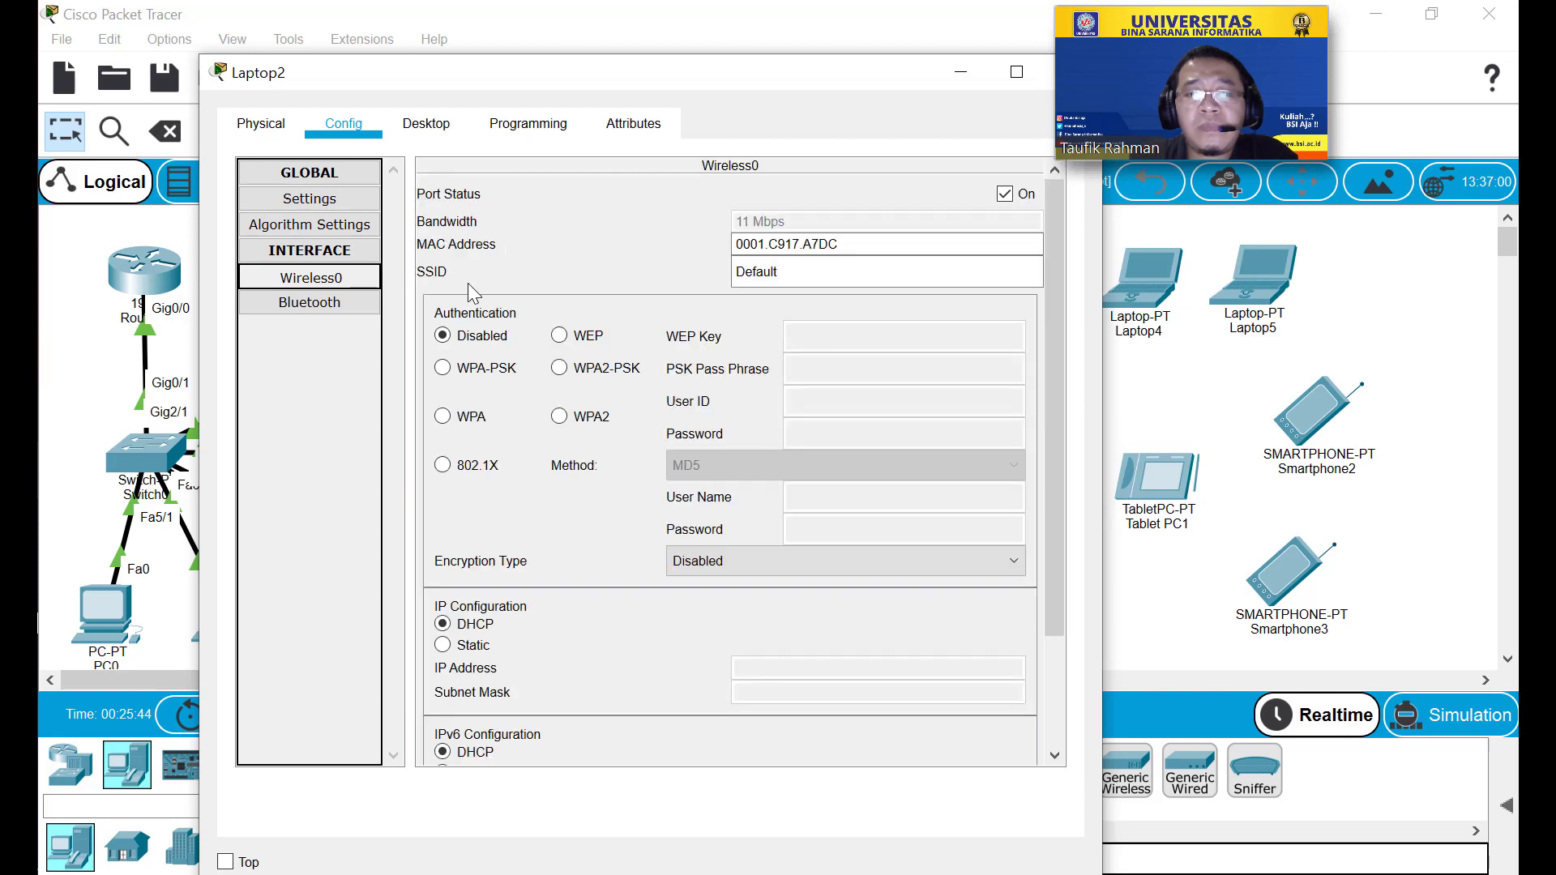
pyautogui.doubleClick(802, 275)
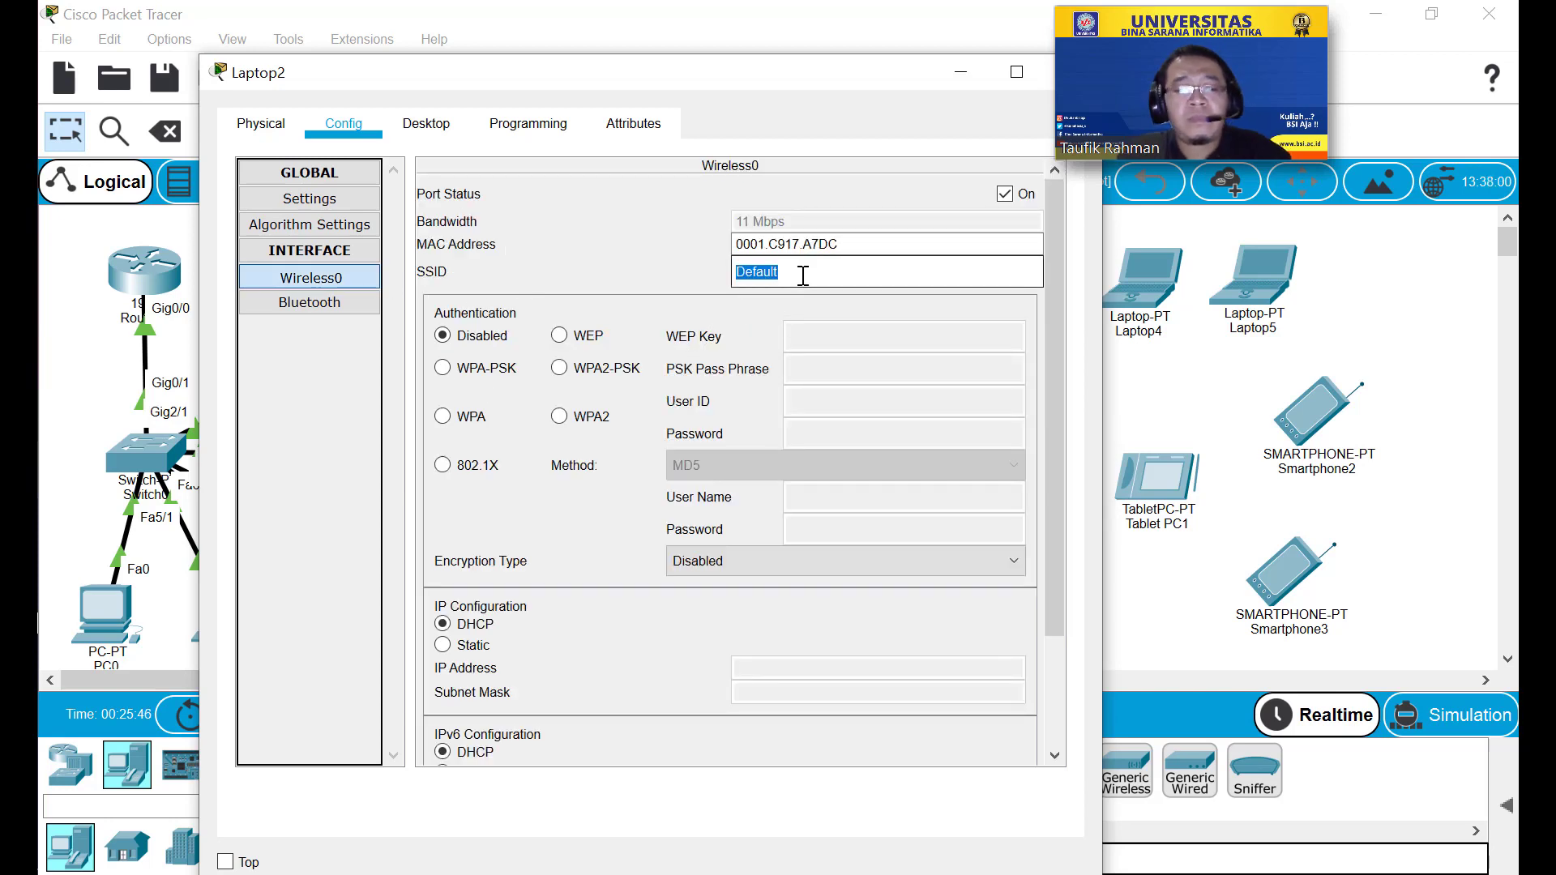
pyautogui.write('Test')
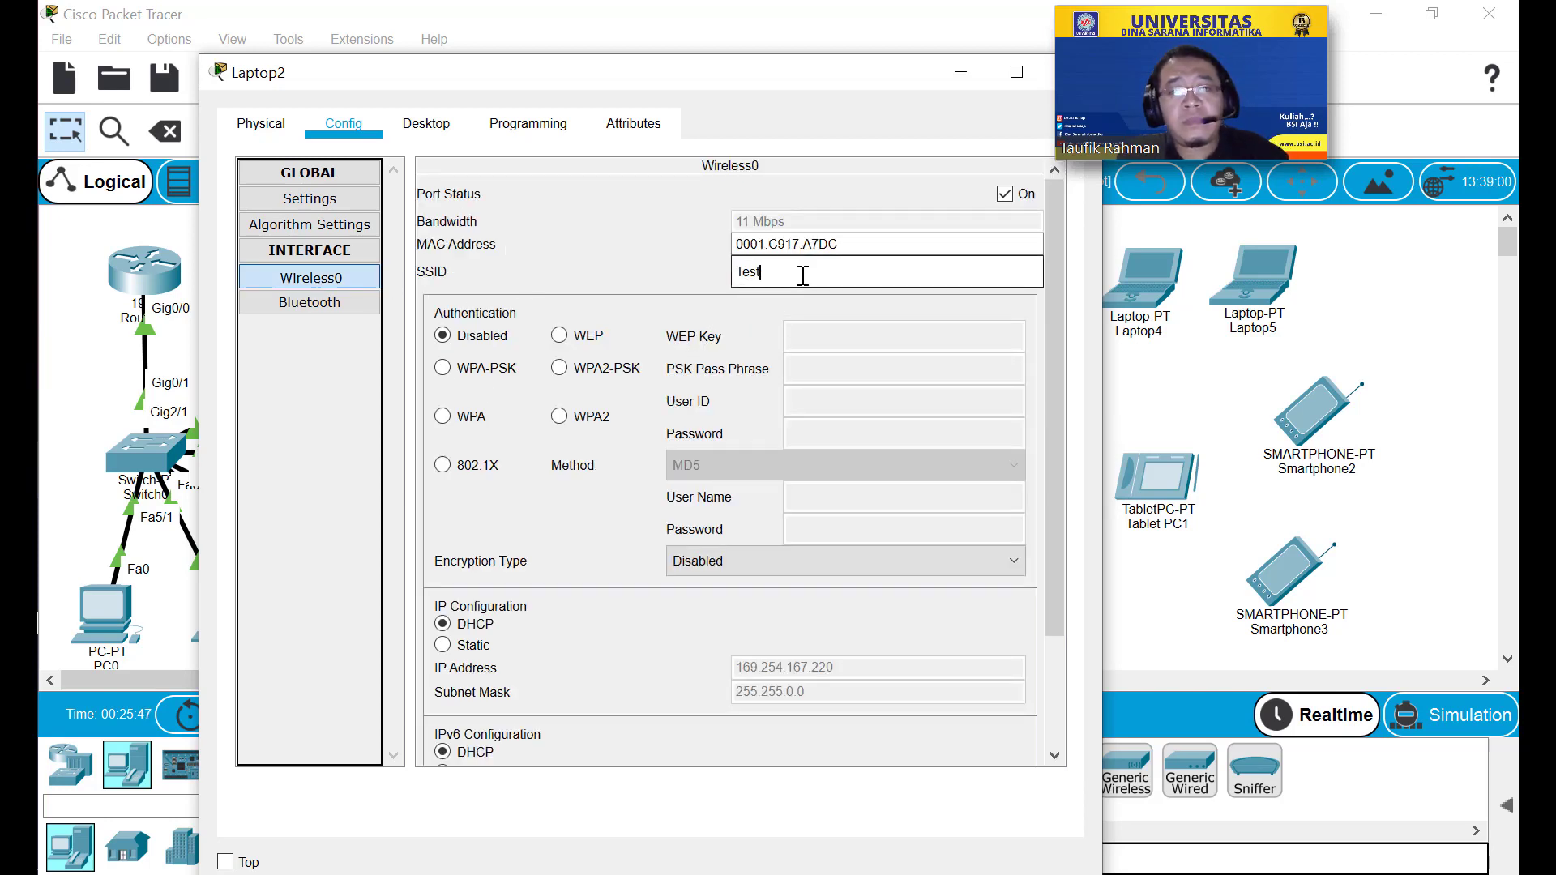
pyautogui.click(559, 368)
pyautogui.click(902, 383)
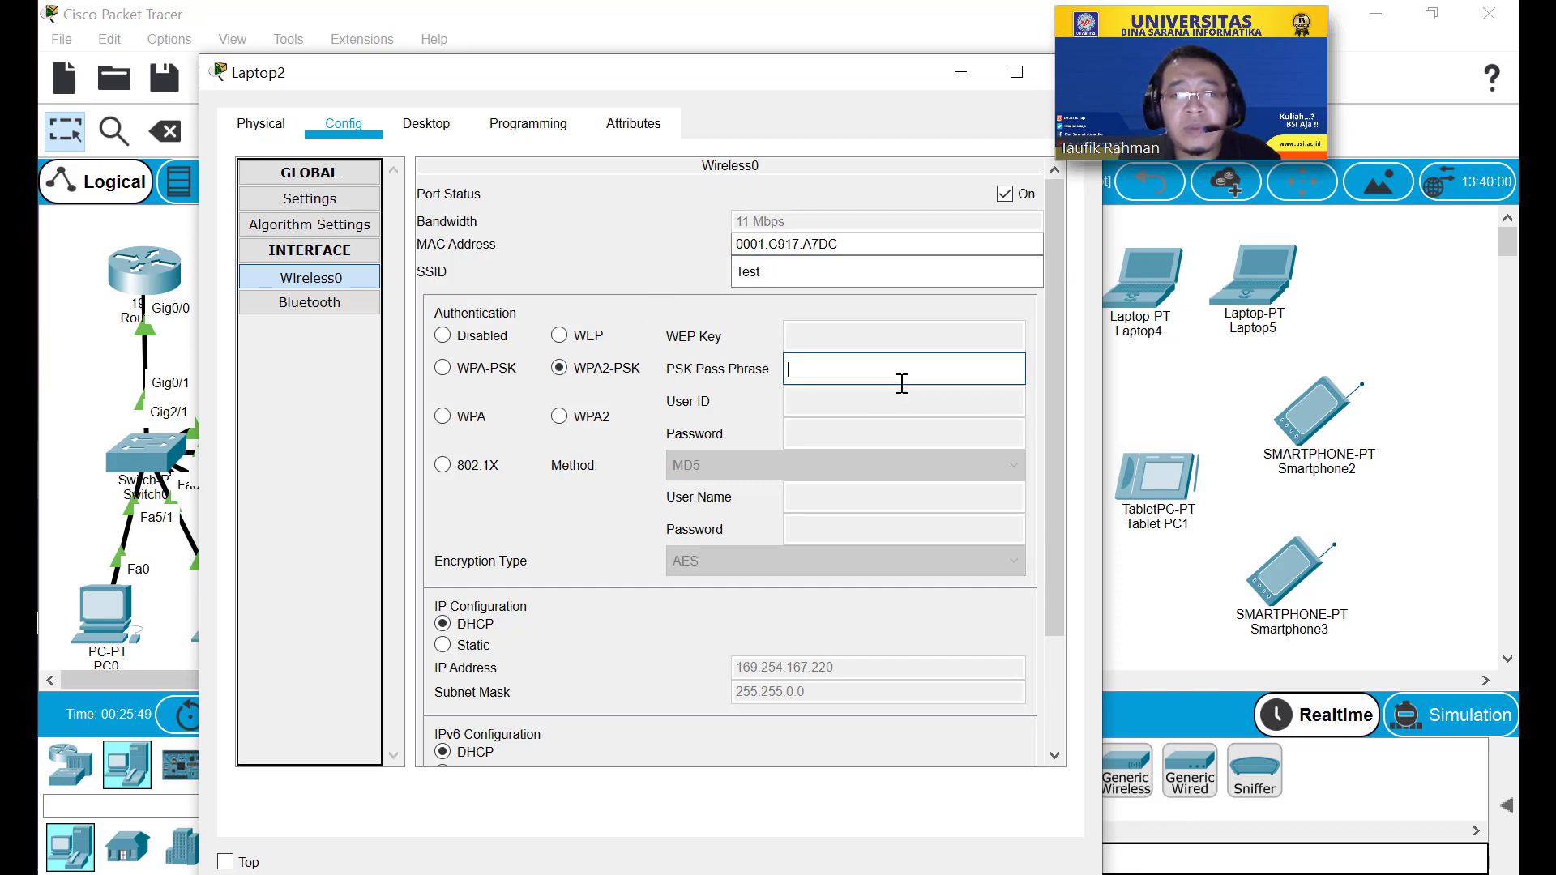
pyautogui.write('P@ss')
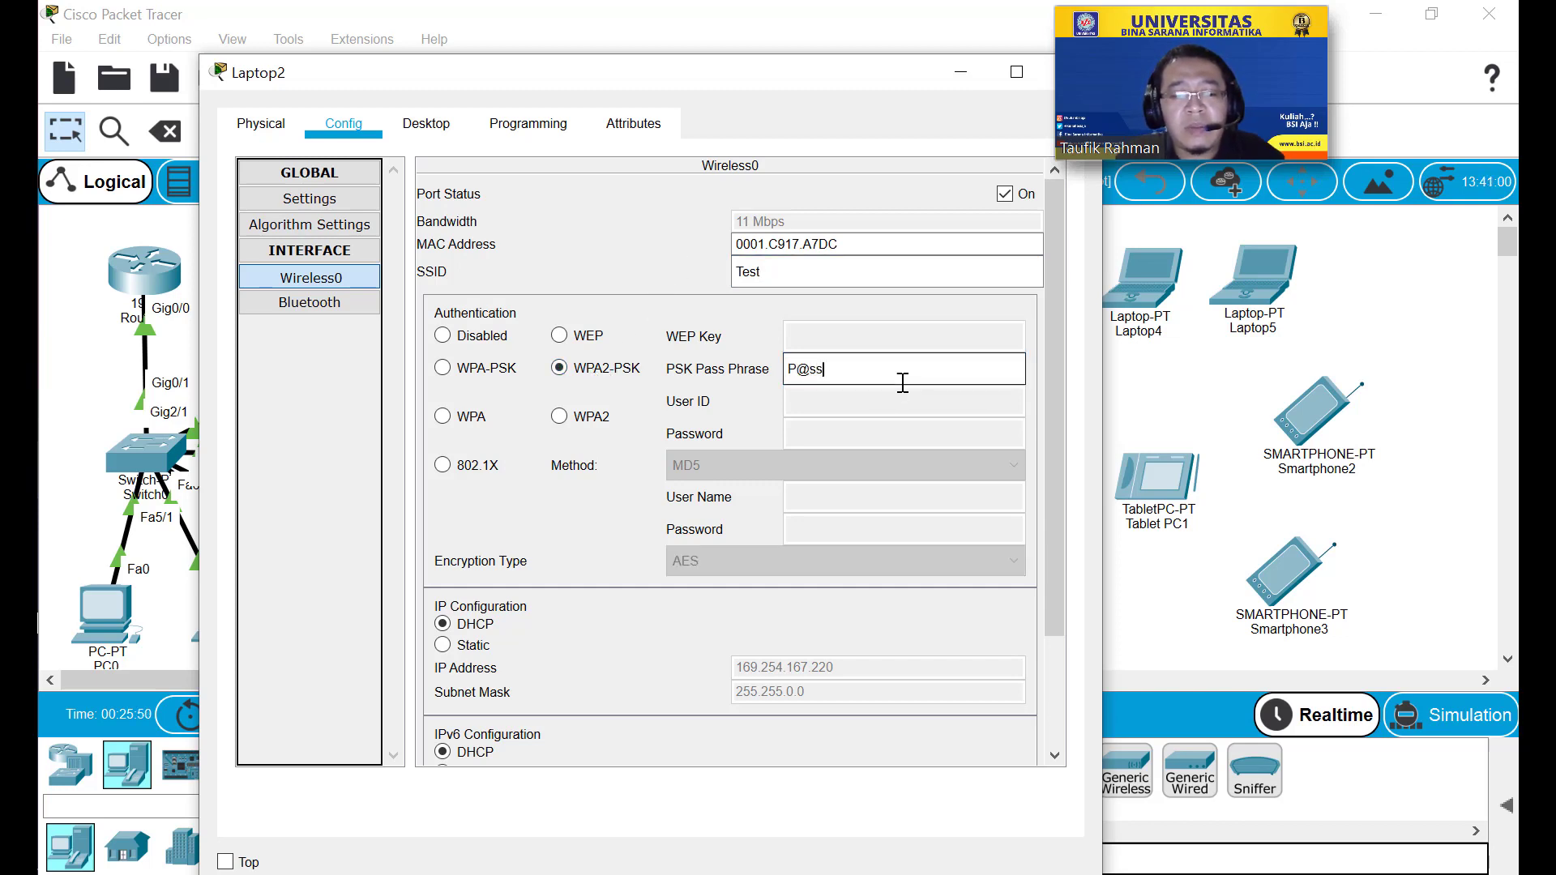
pyautogui.write('w0rd')
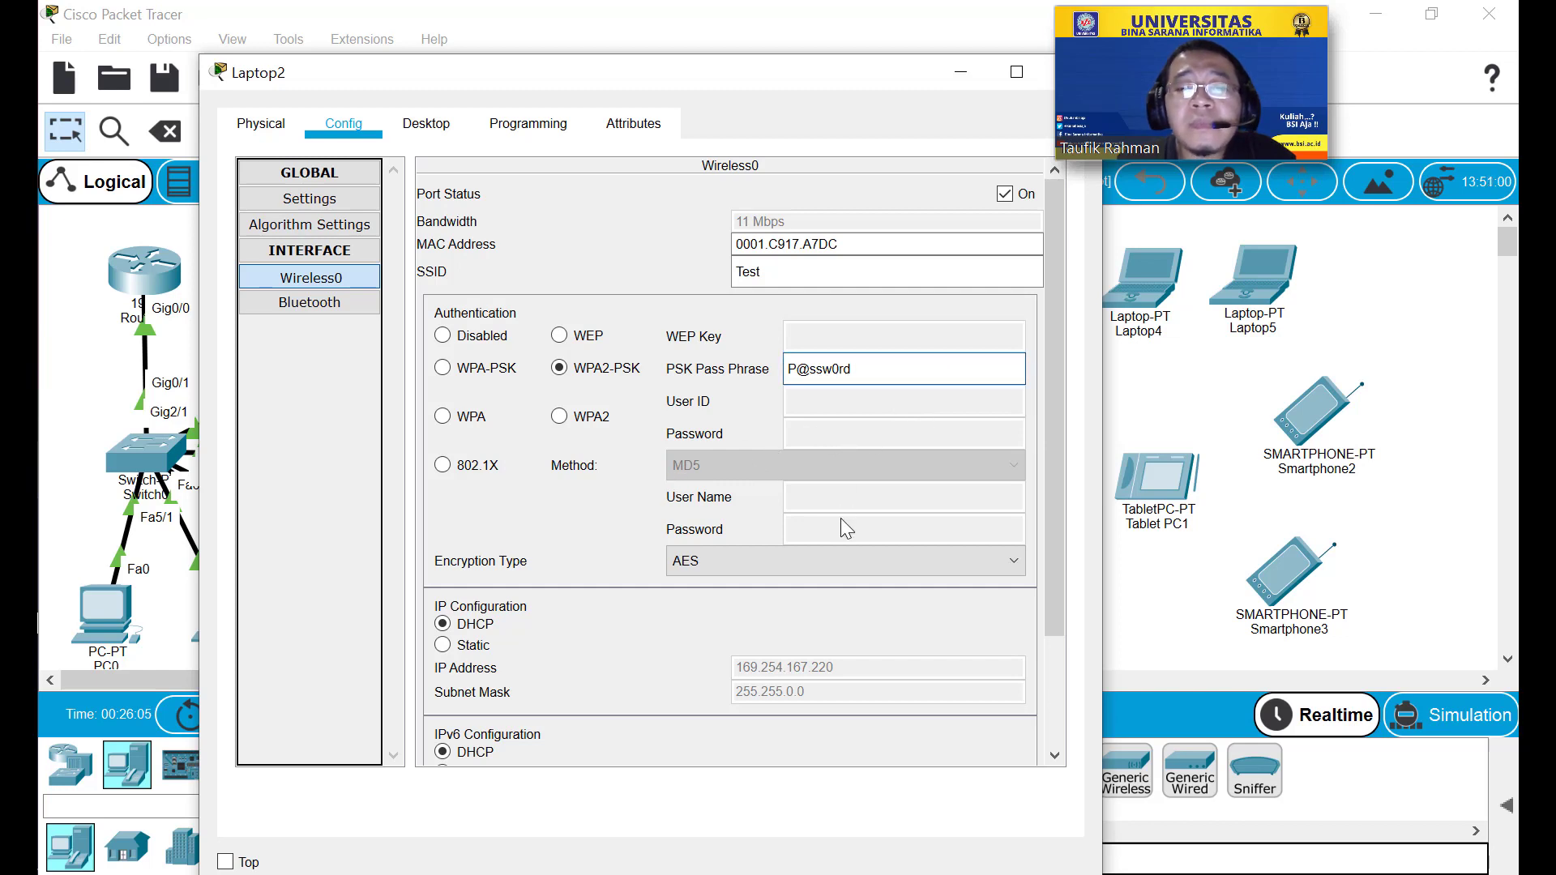
# Keep DHCP addressing so Laptop2 gets 192.168.0.15, and close its window.
pyautogui.click(444, 646)
pyautogui.click(443, 624)
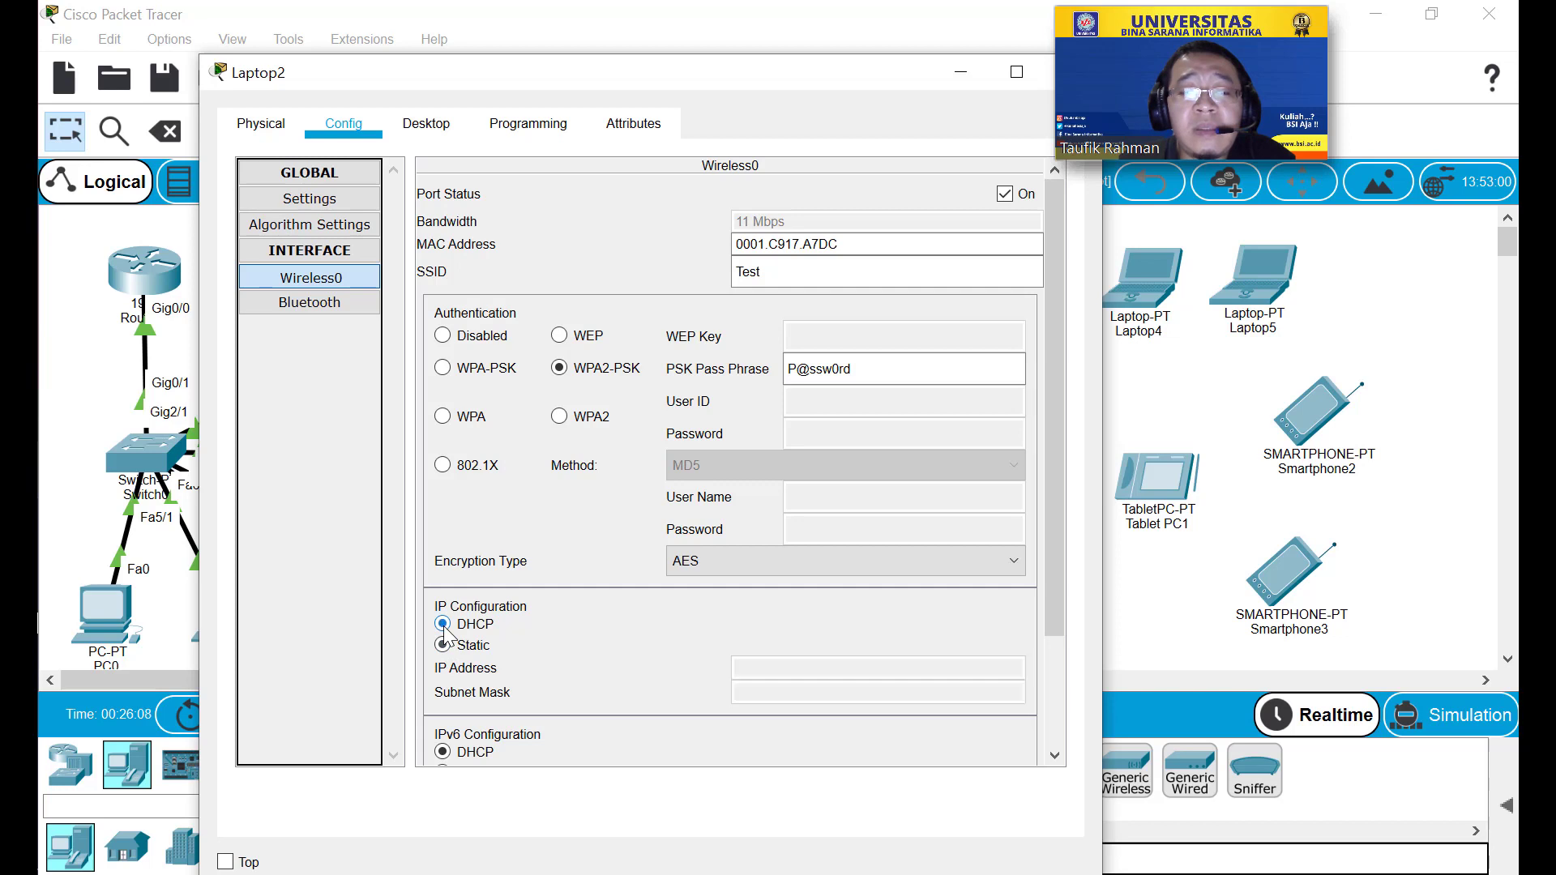
pyautogui.moveTo(823, 71); pyautogui.dragTo(760, 78)
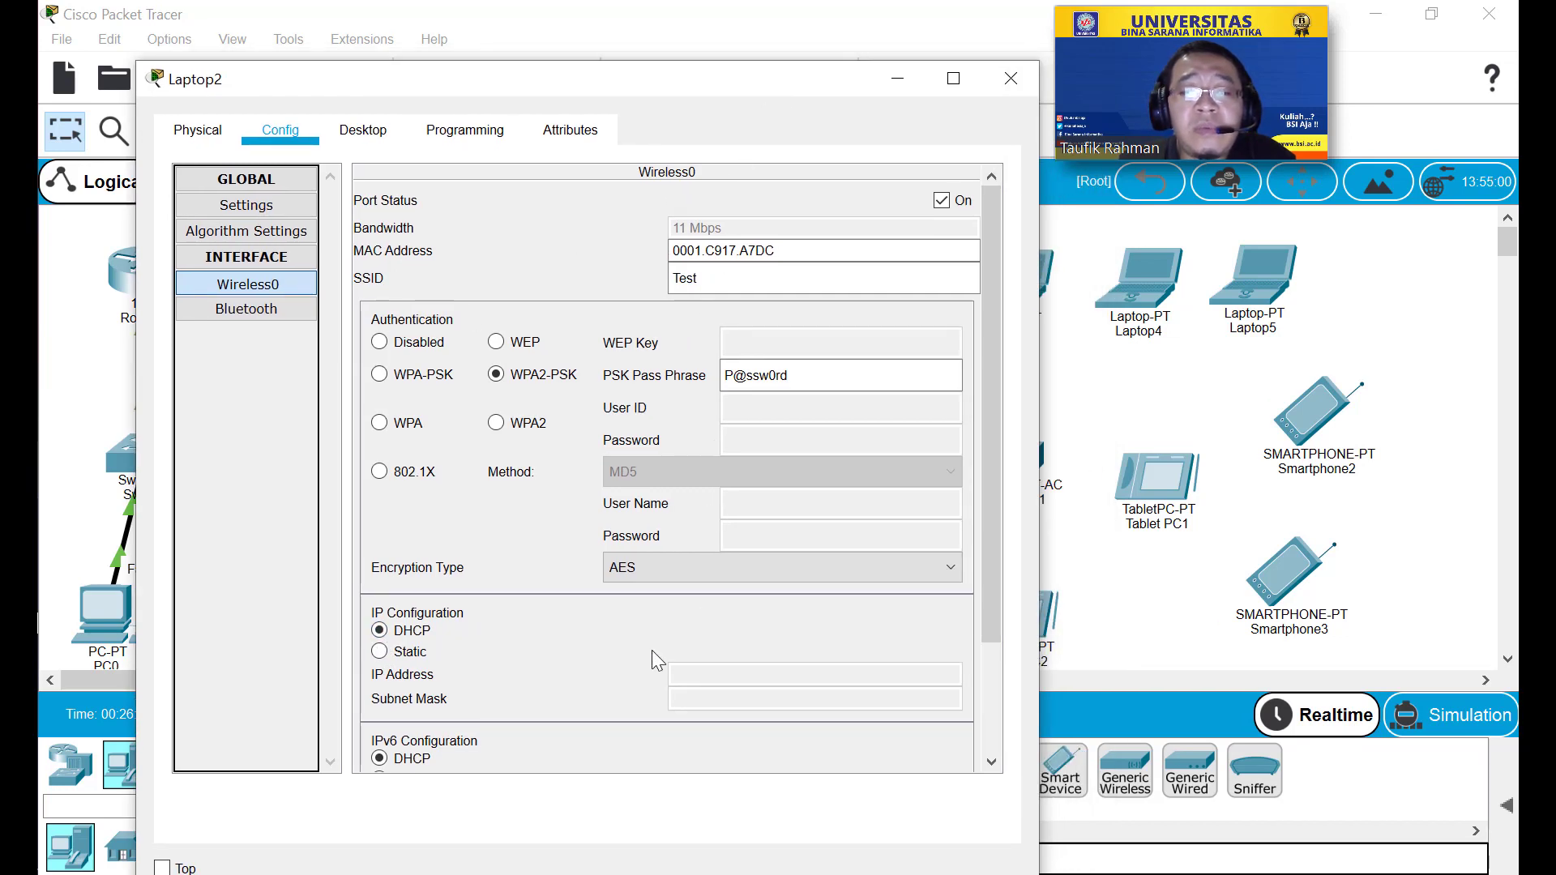
pyautogui.click(1011, 79)
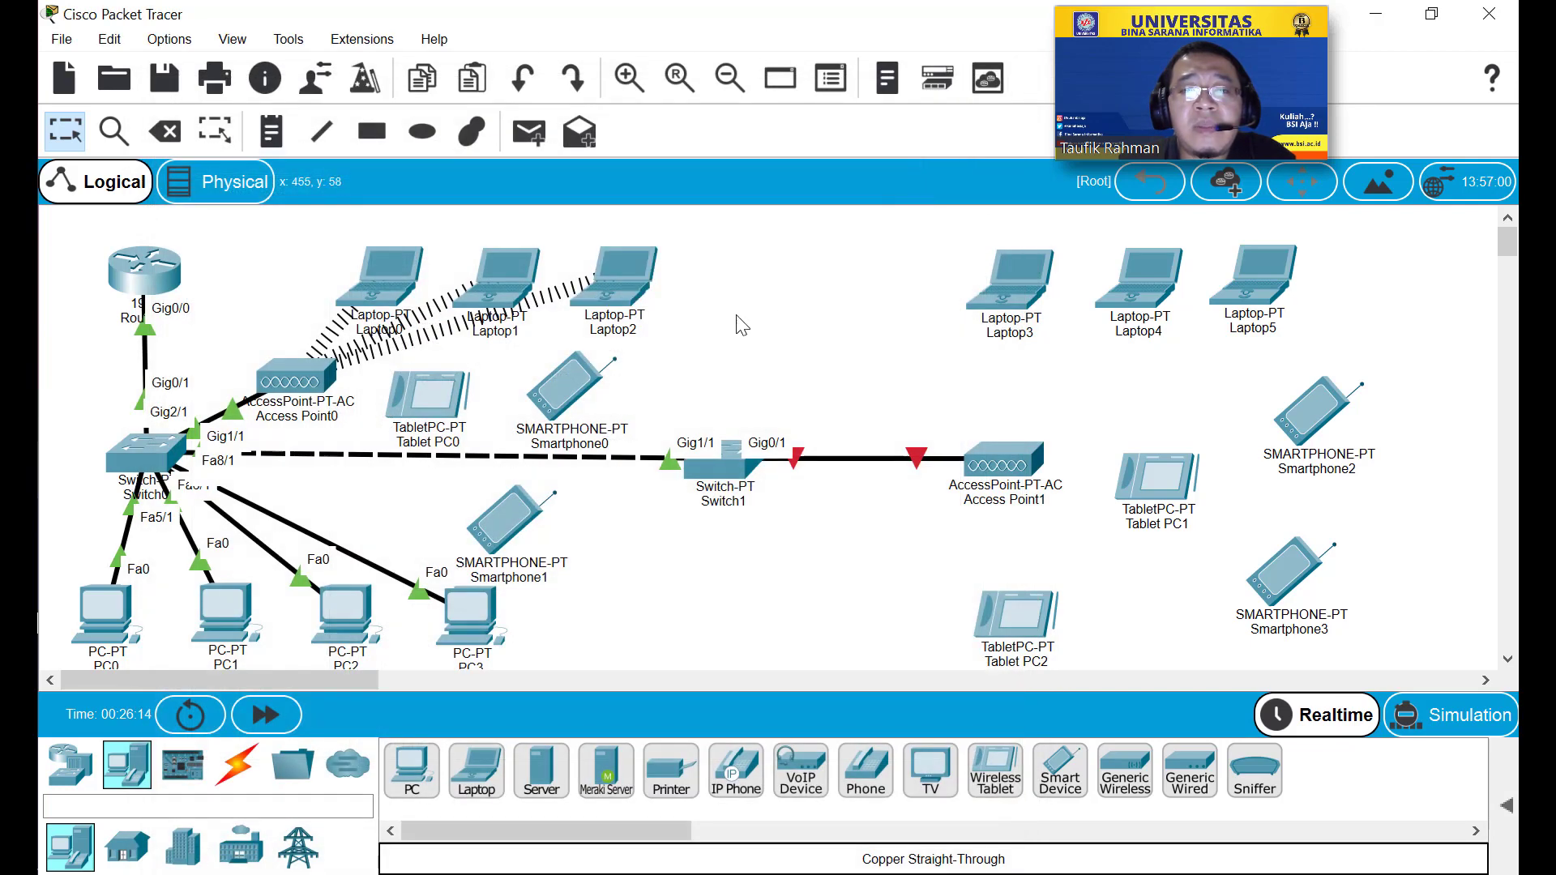
# Power on Tablet PC0 and bring up its Wireless0 interface settings.
pyautogui.click(429, 399)
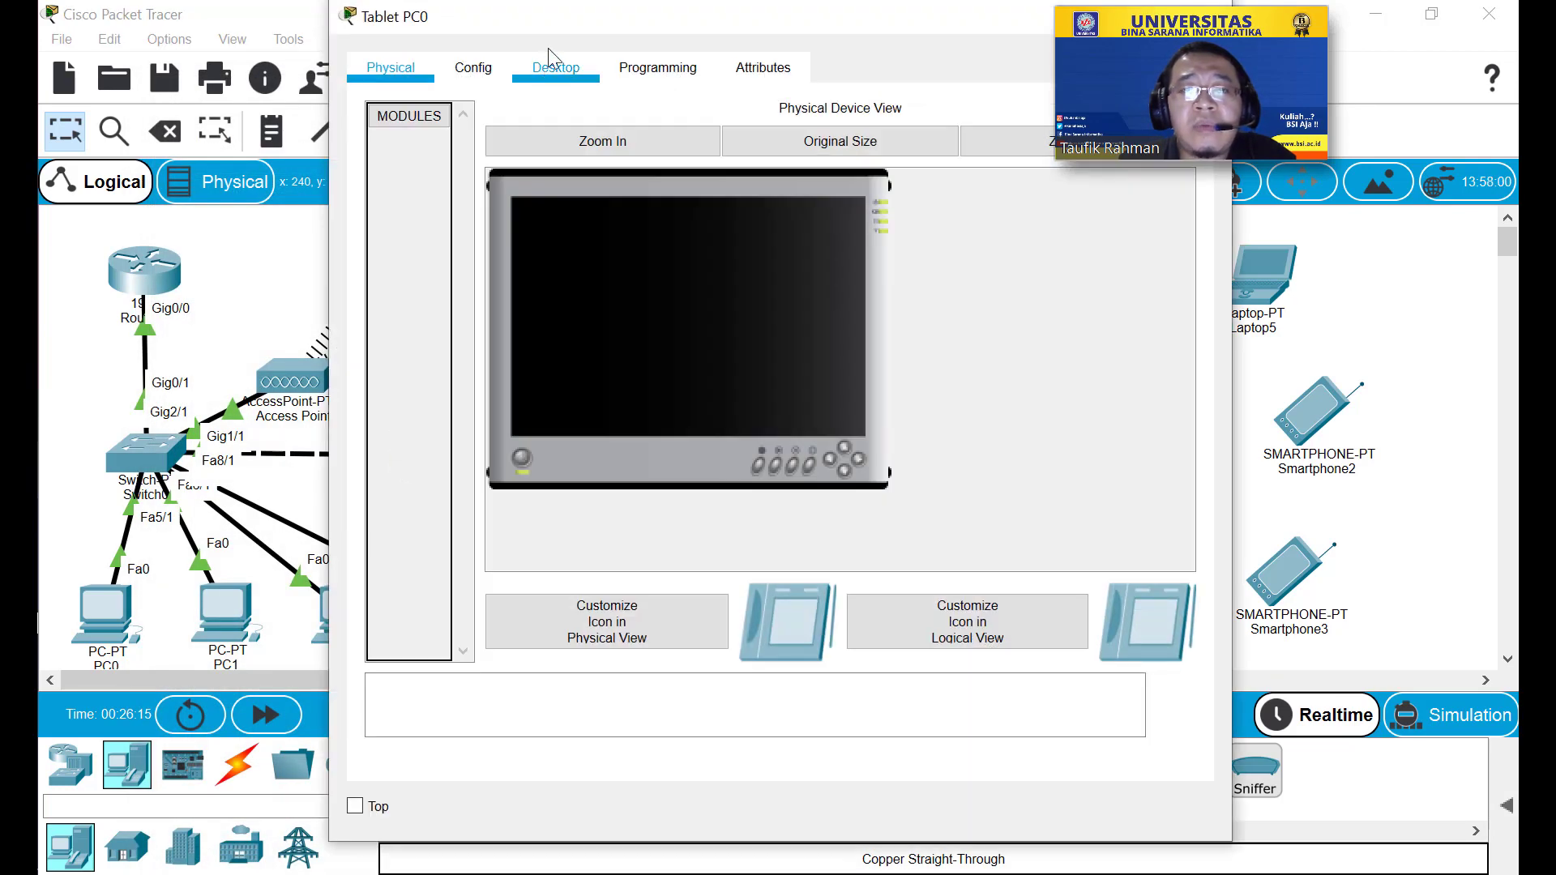
pyautogui.moveTo(588, 17); pyautogui.dragTo(478, 56)
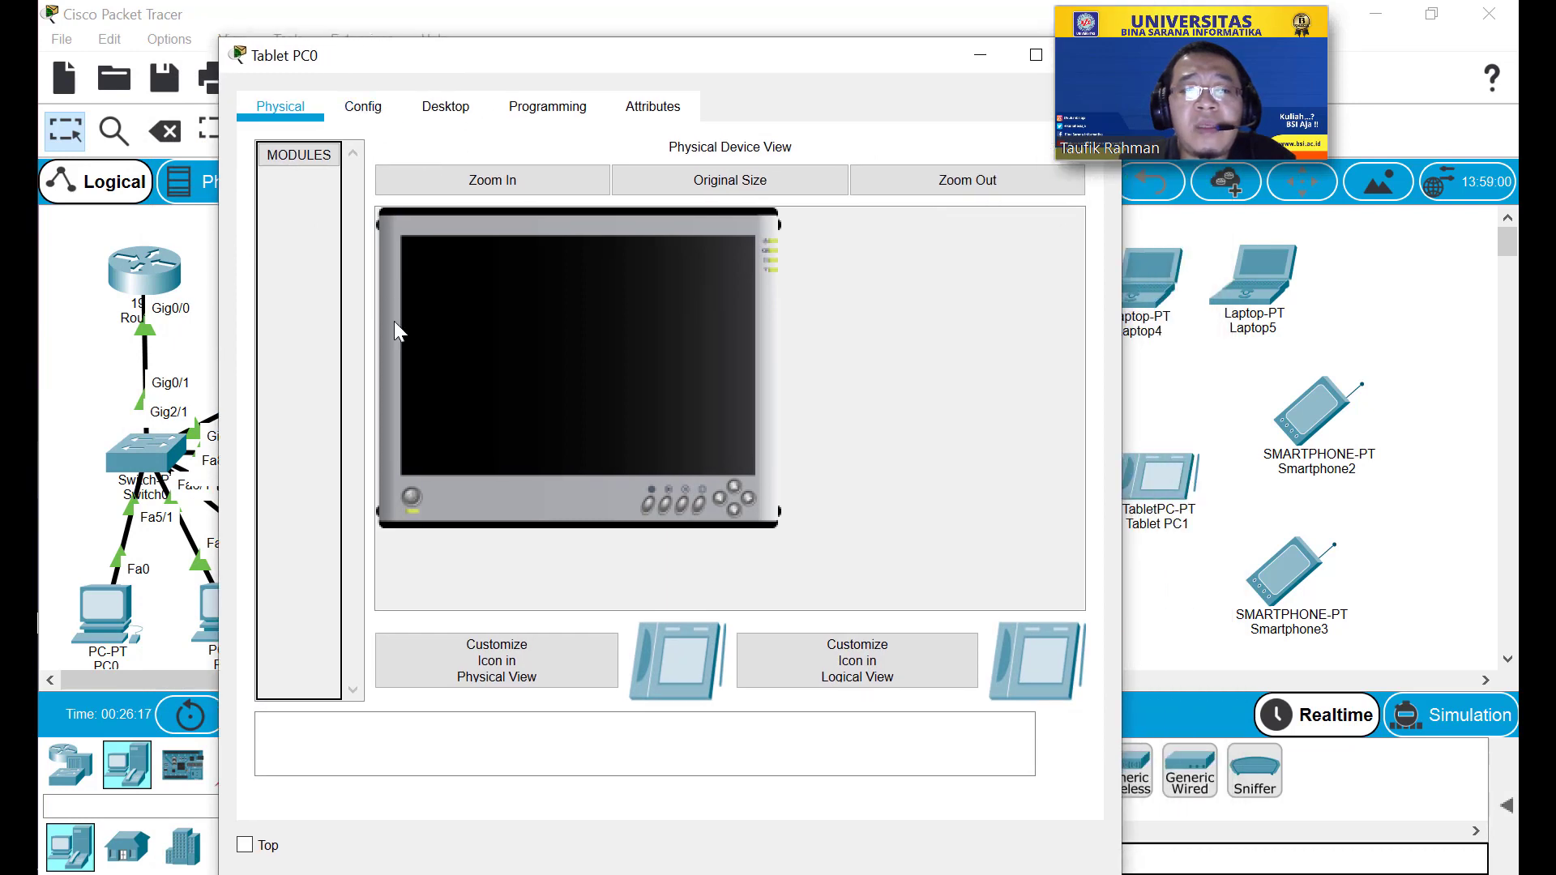
pyautogui.click(413, 496)
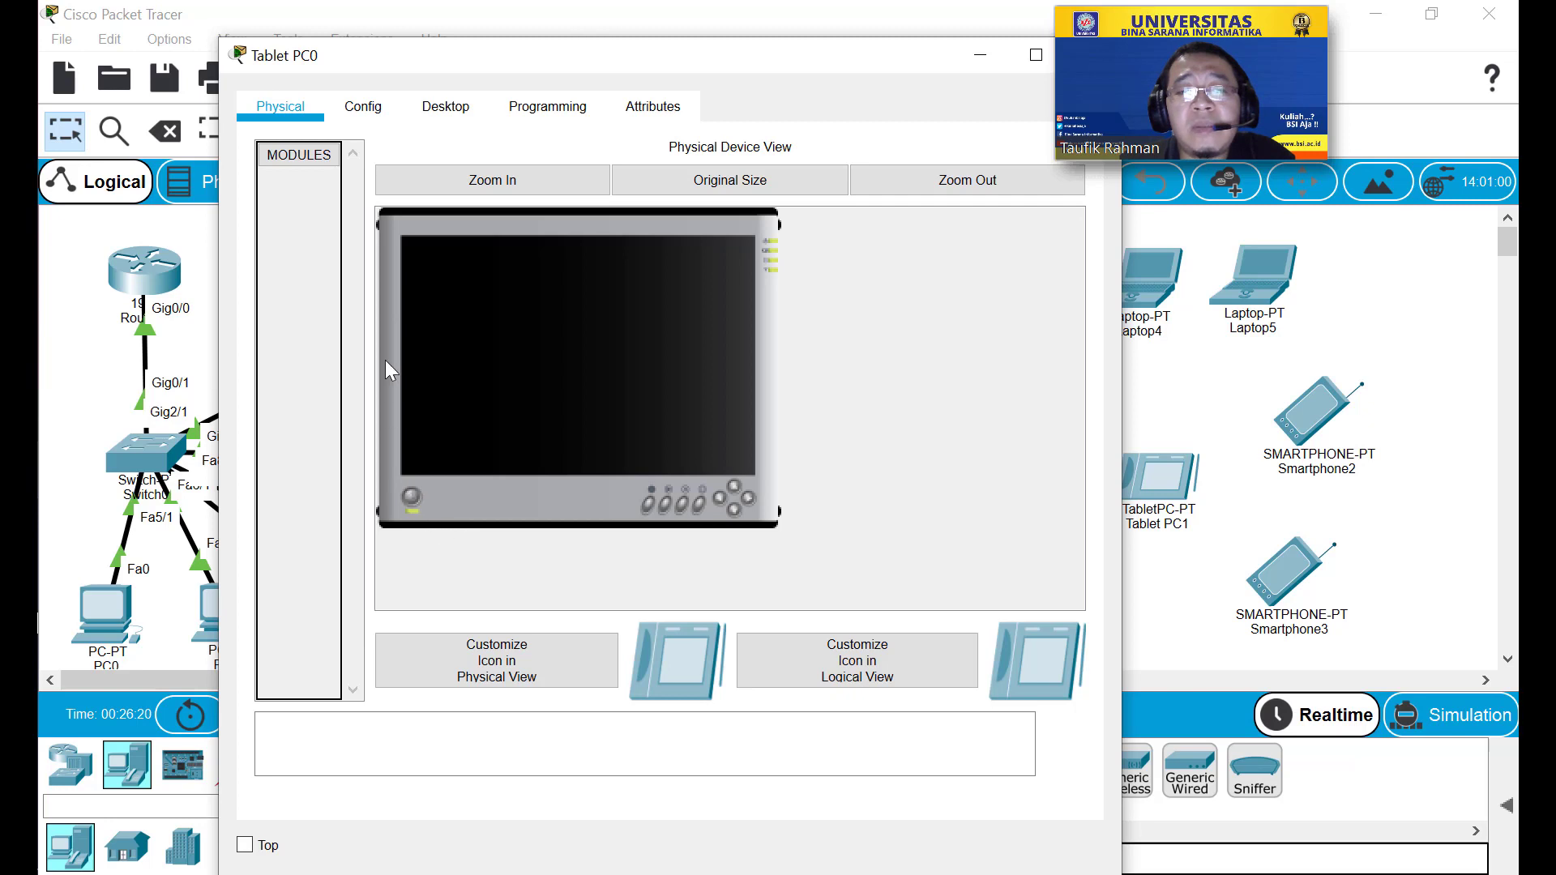
pyautogui.click(388, 115)
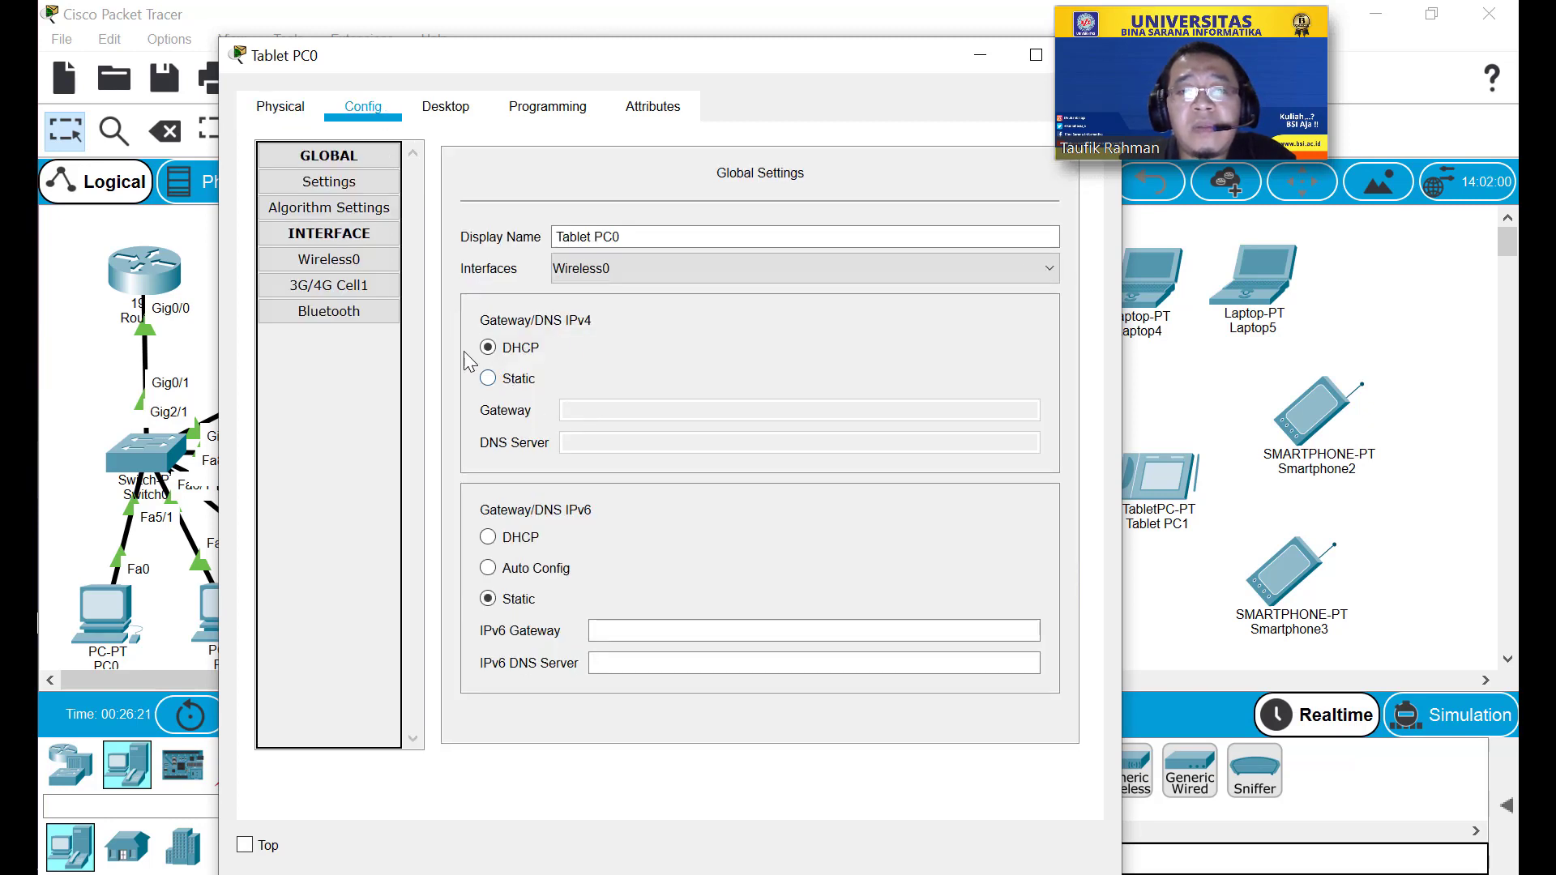
pyautogui.click(384, 261)
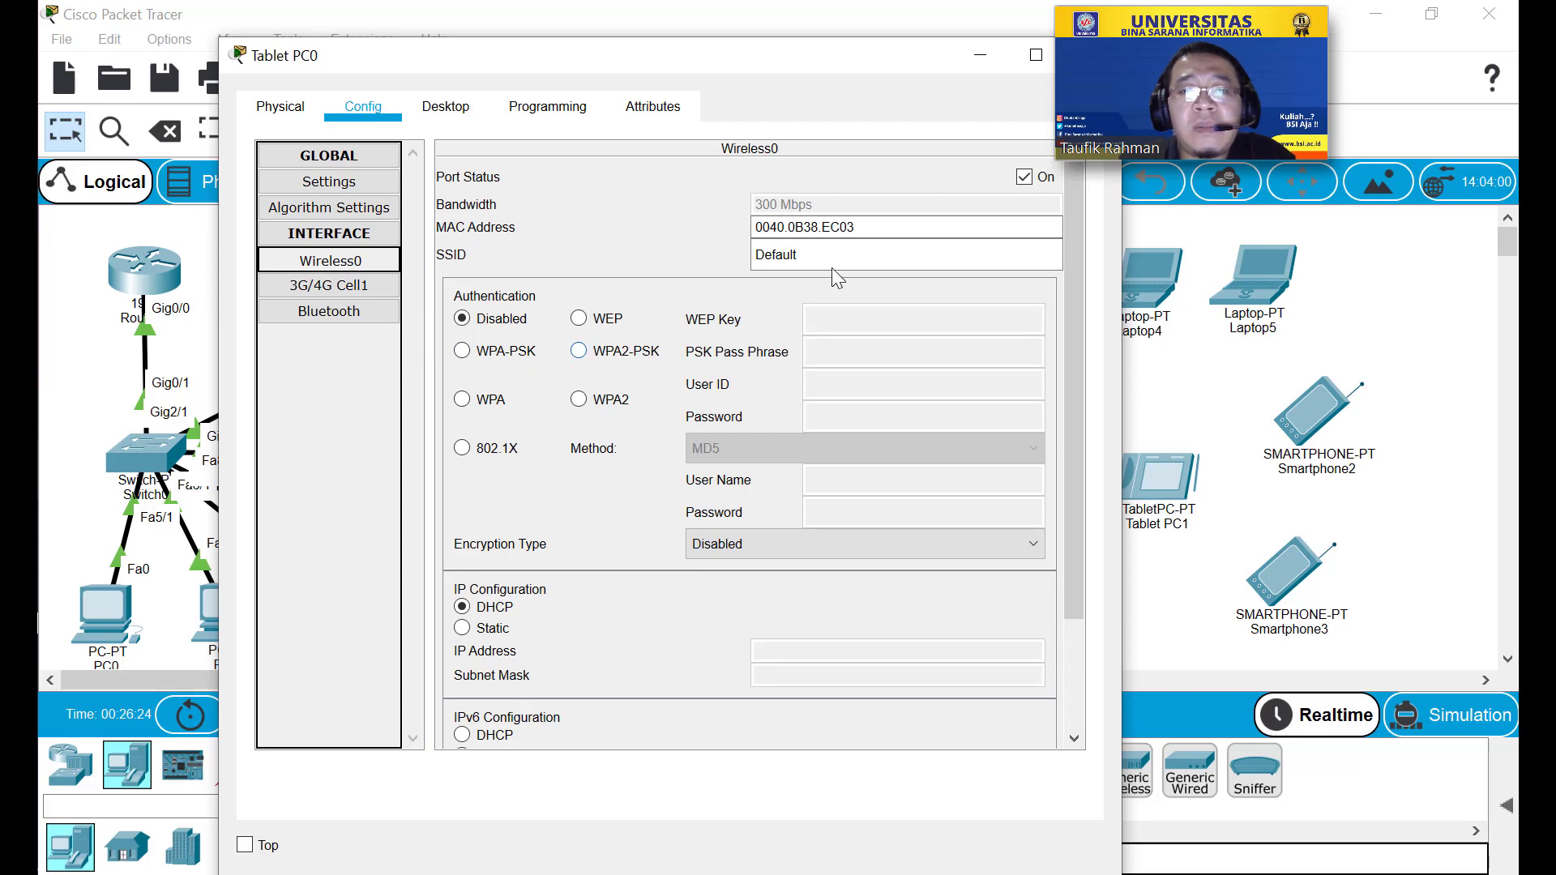
# Set the tablet's SSID to Test with WPA2-PSK and the pass phrase.
pyautogui.doubleClick(834, 258)
pyautogui.write('T')
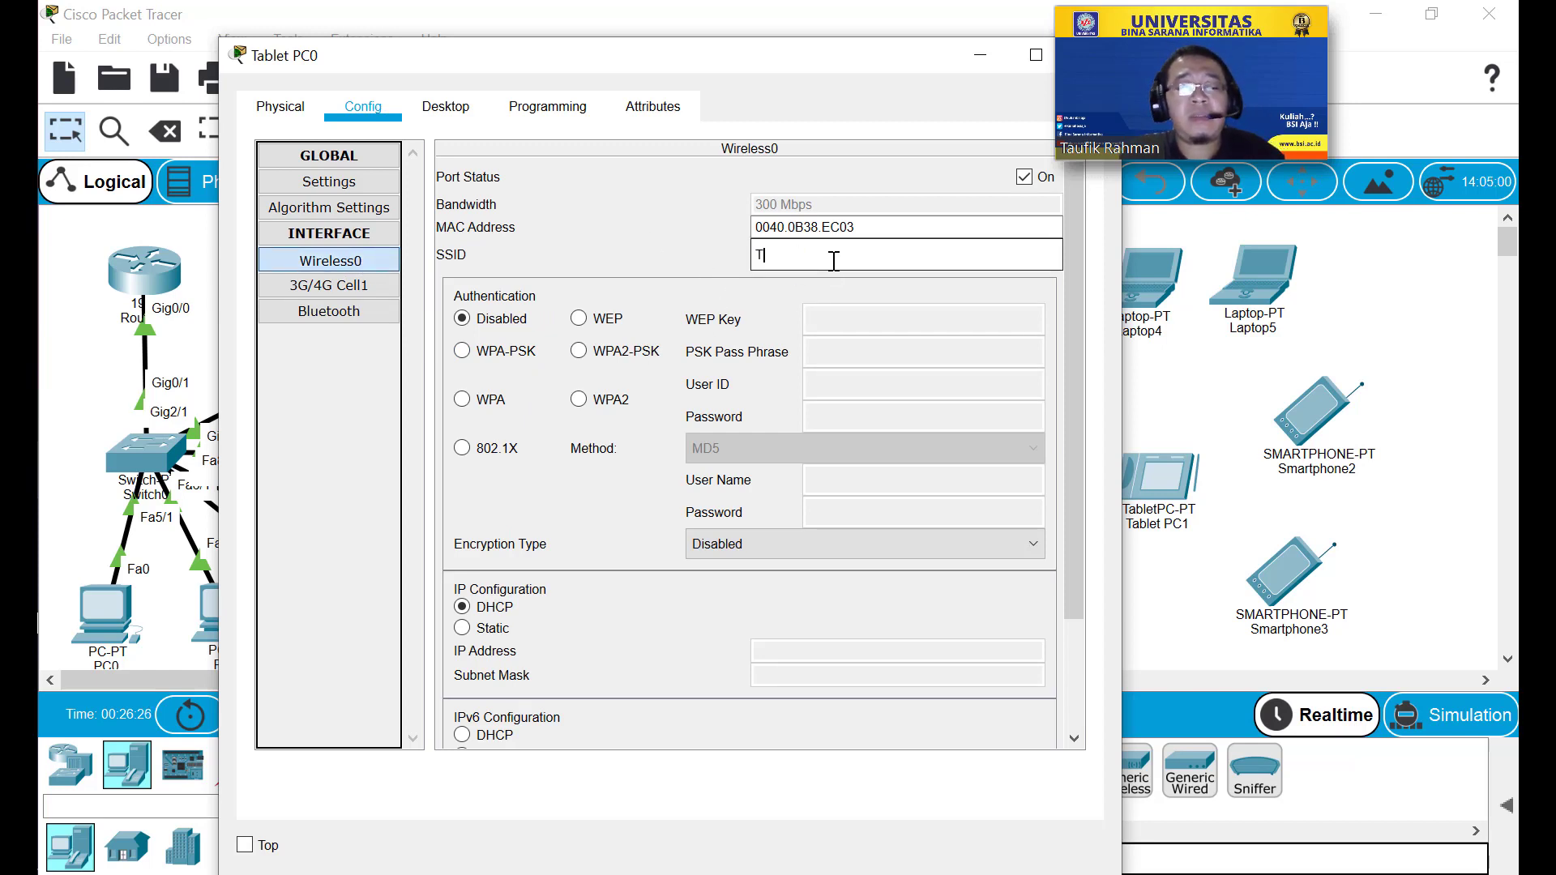
pyautogui.write('est')
pyautogui.click(578, 350)
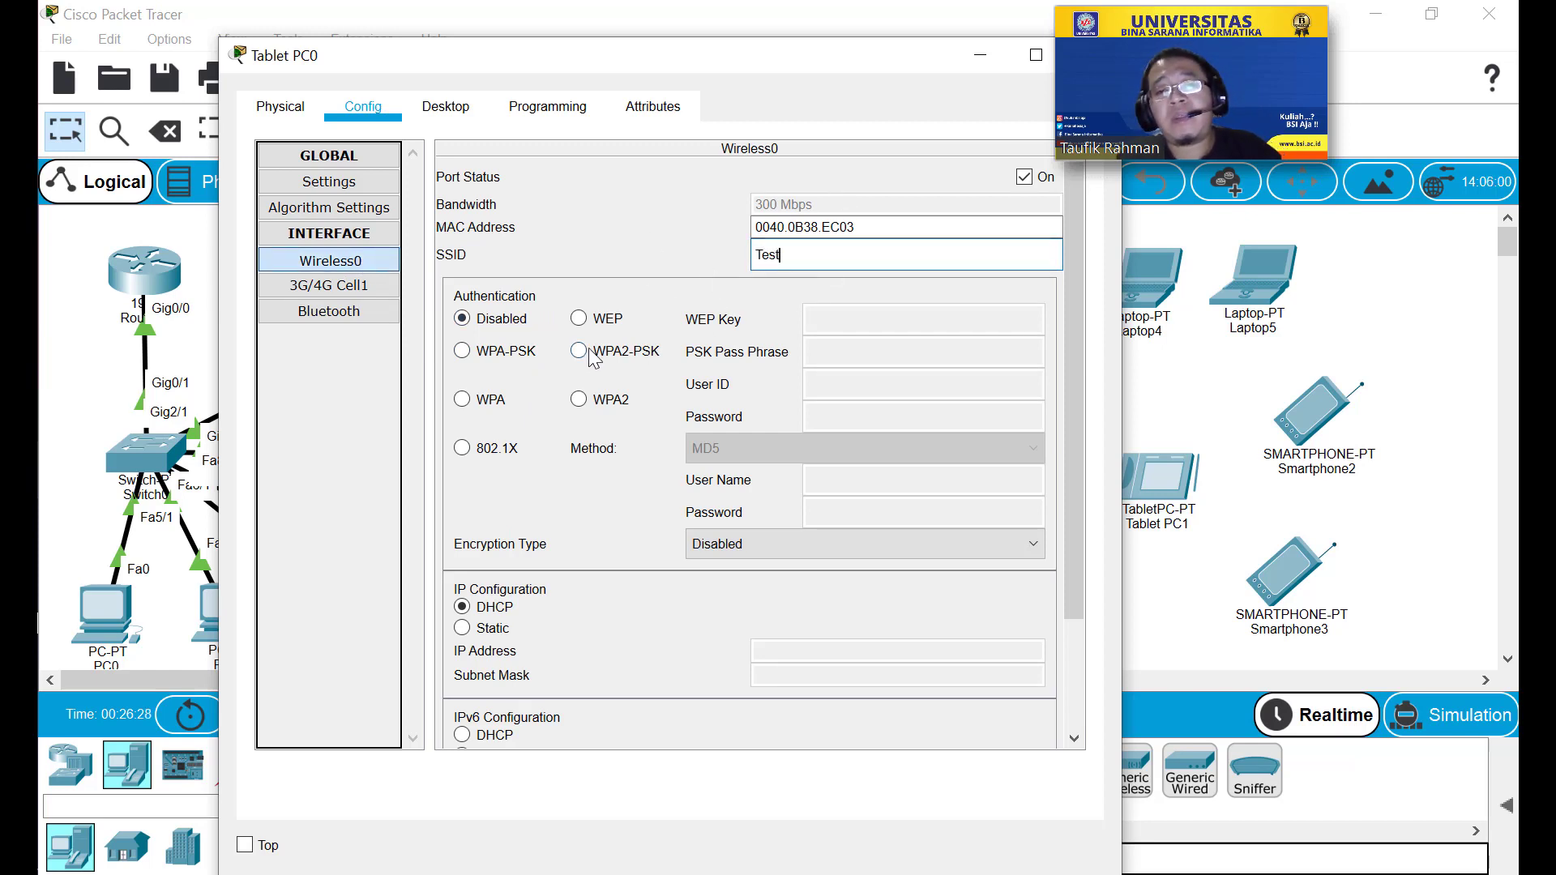
pyautogui.click(863, 350)
pyautogui.write('P')
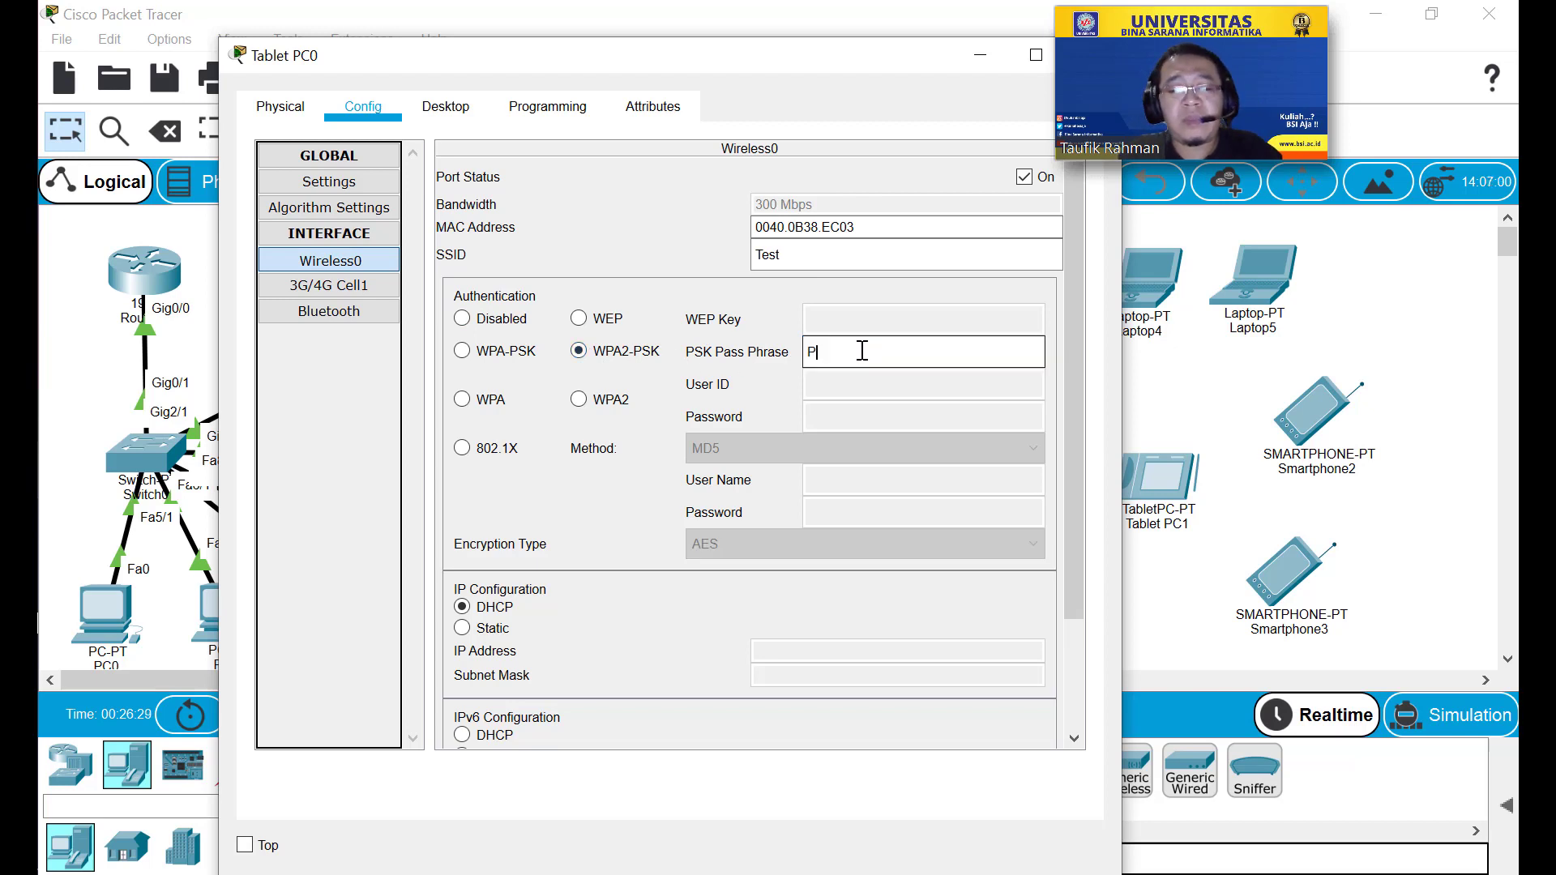
pyautogui.write('@ssw0rd')
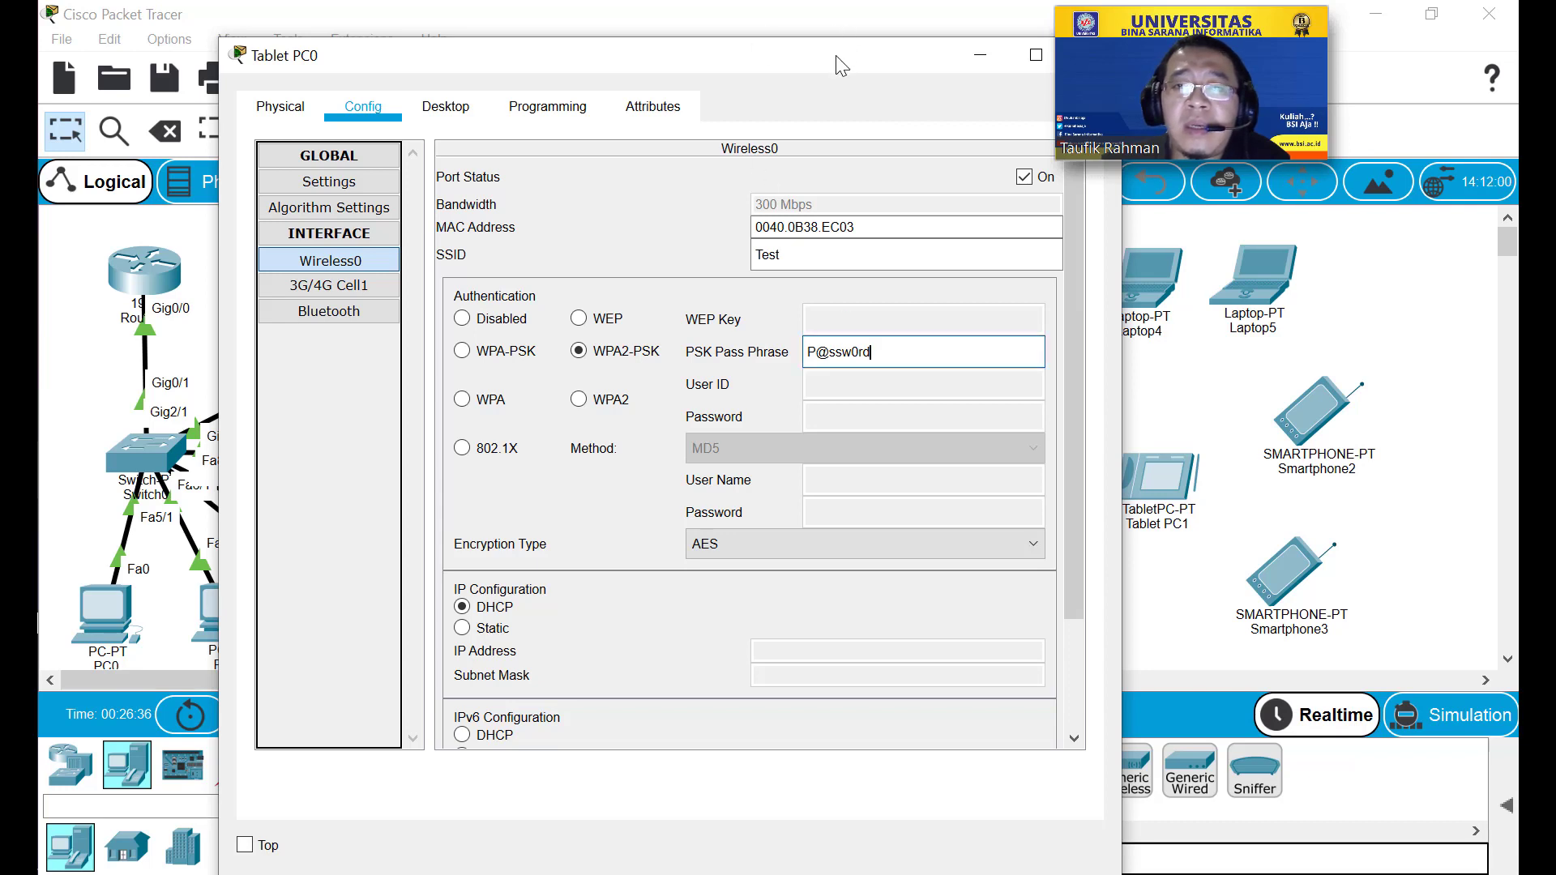
# Keep DHCP addressing so Tablet PC0 gets 192.168.0.16, and close its window.
pyautogui.moveTo(834, 57); pyautogui.dragTo(799, 59)
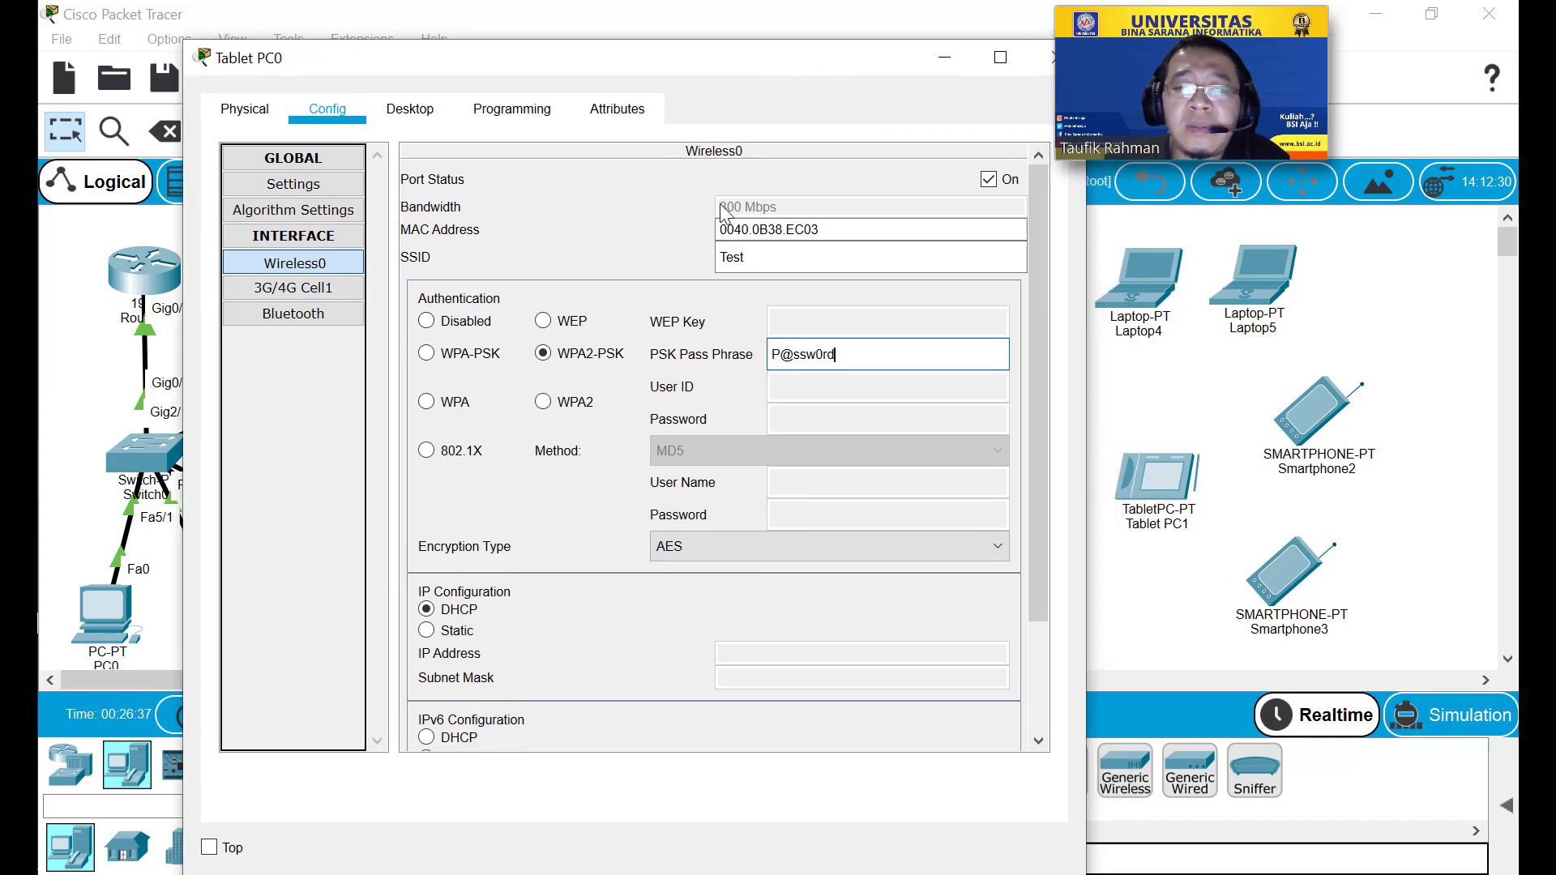
pyautogui.click(467, 635)
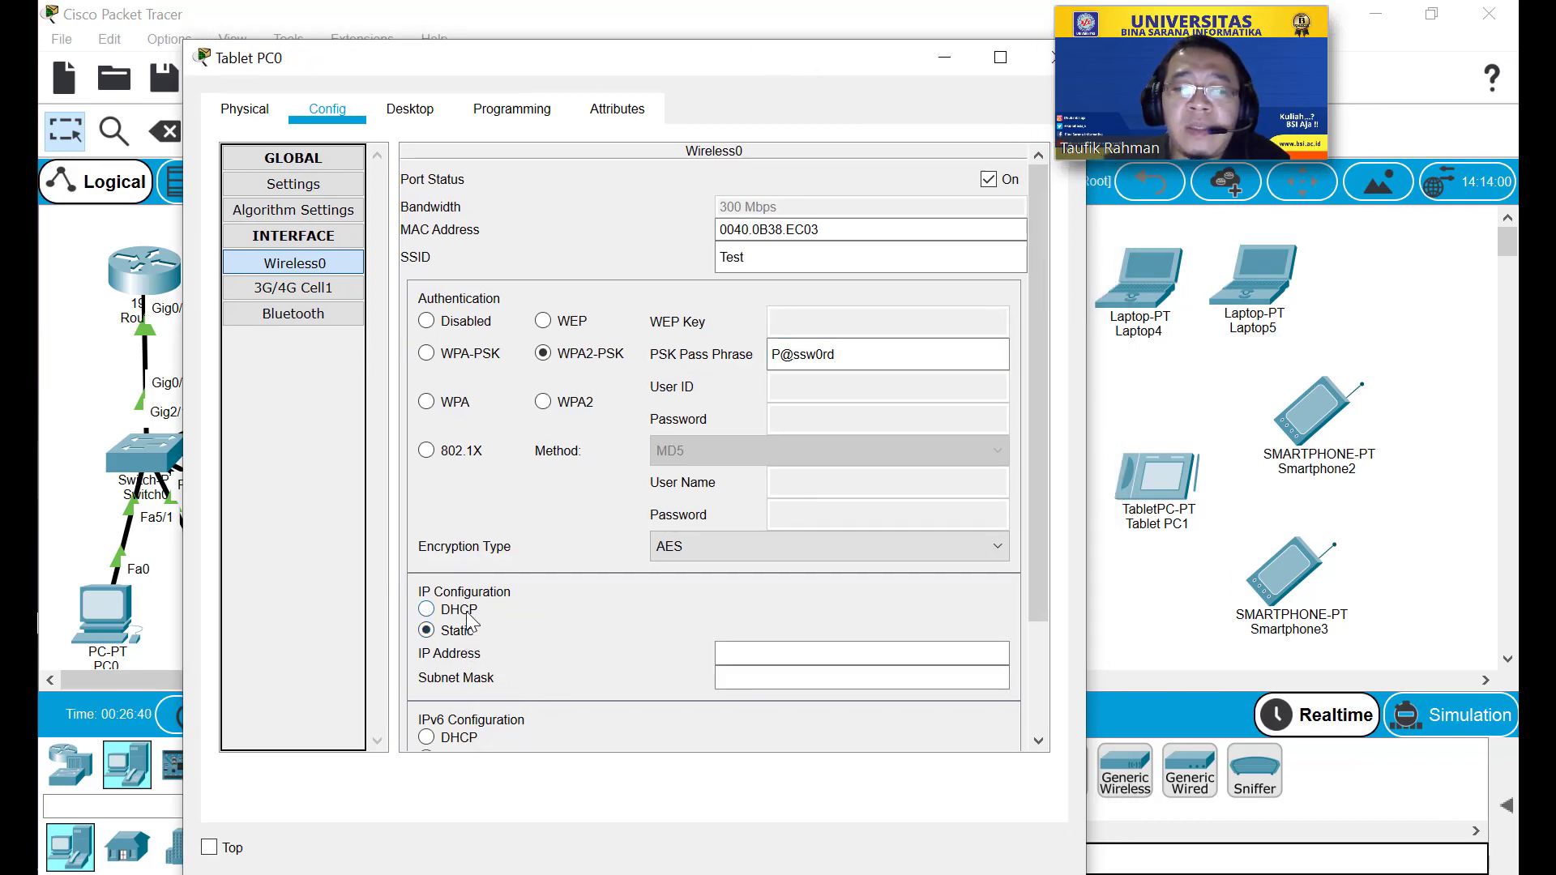
pyautogui.click(468, 614)
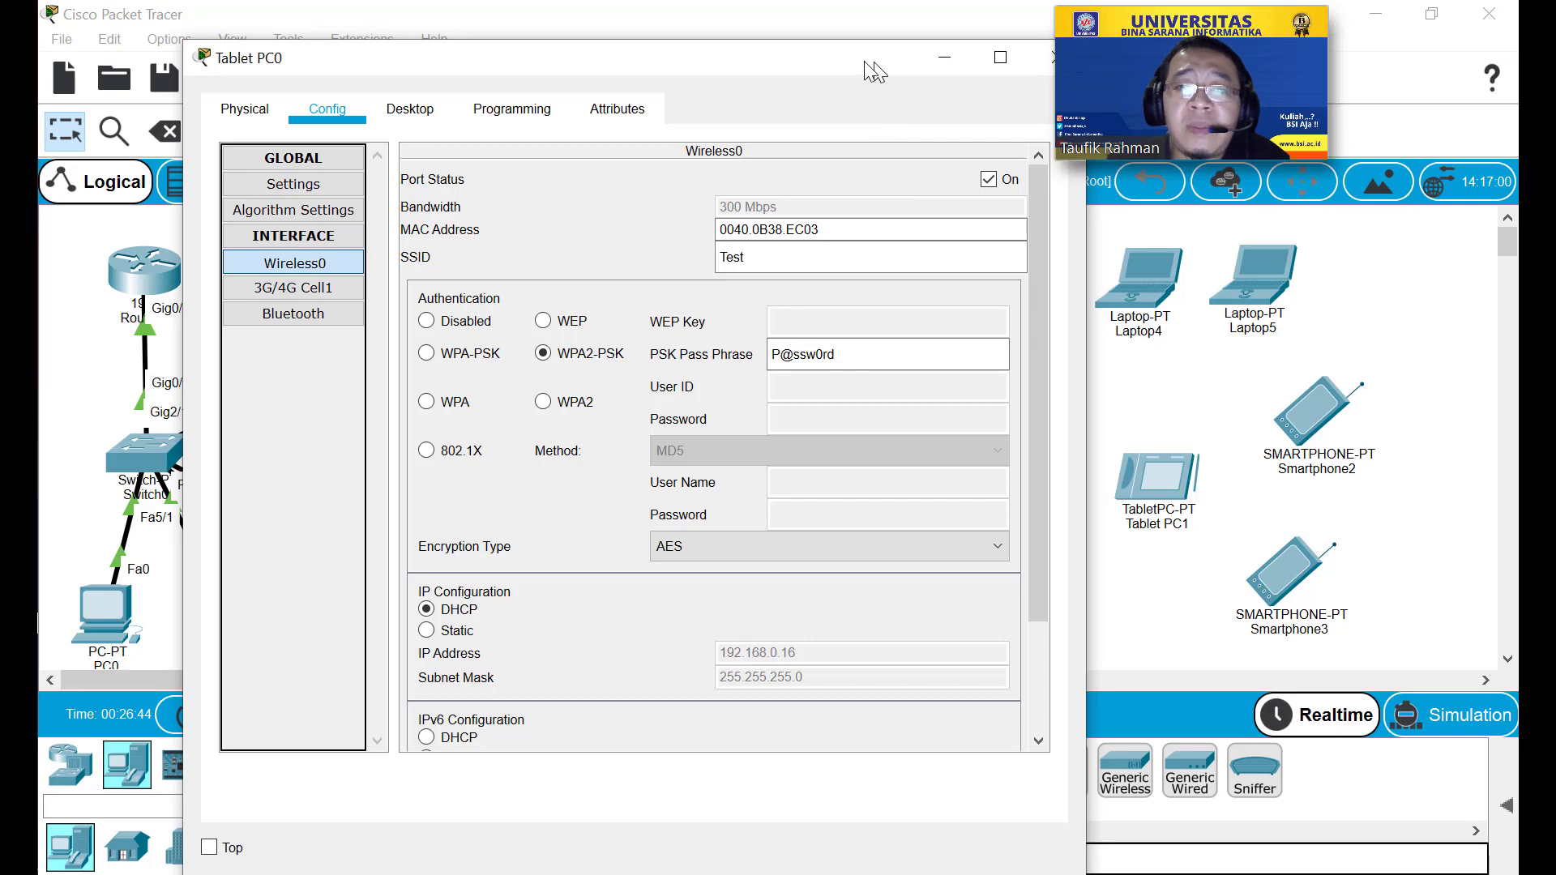
pyautogui.moveTo(864, 60); pyautogui.dragTo(790, 54)
pyautogui.click(983, 53)
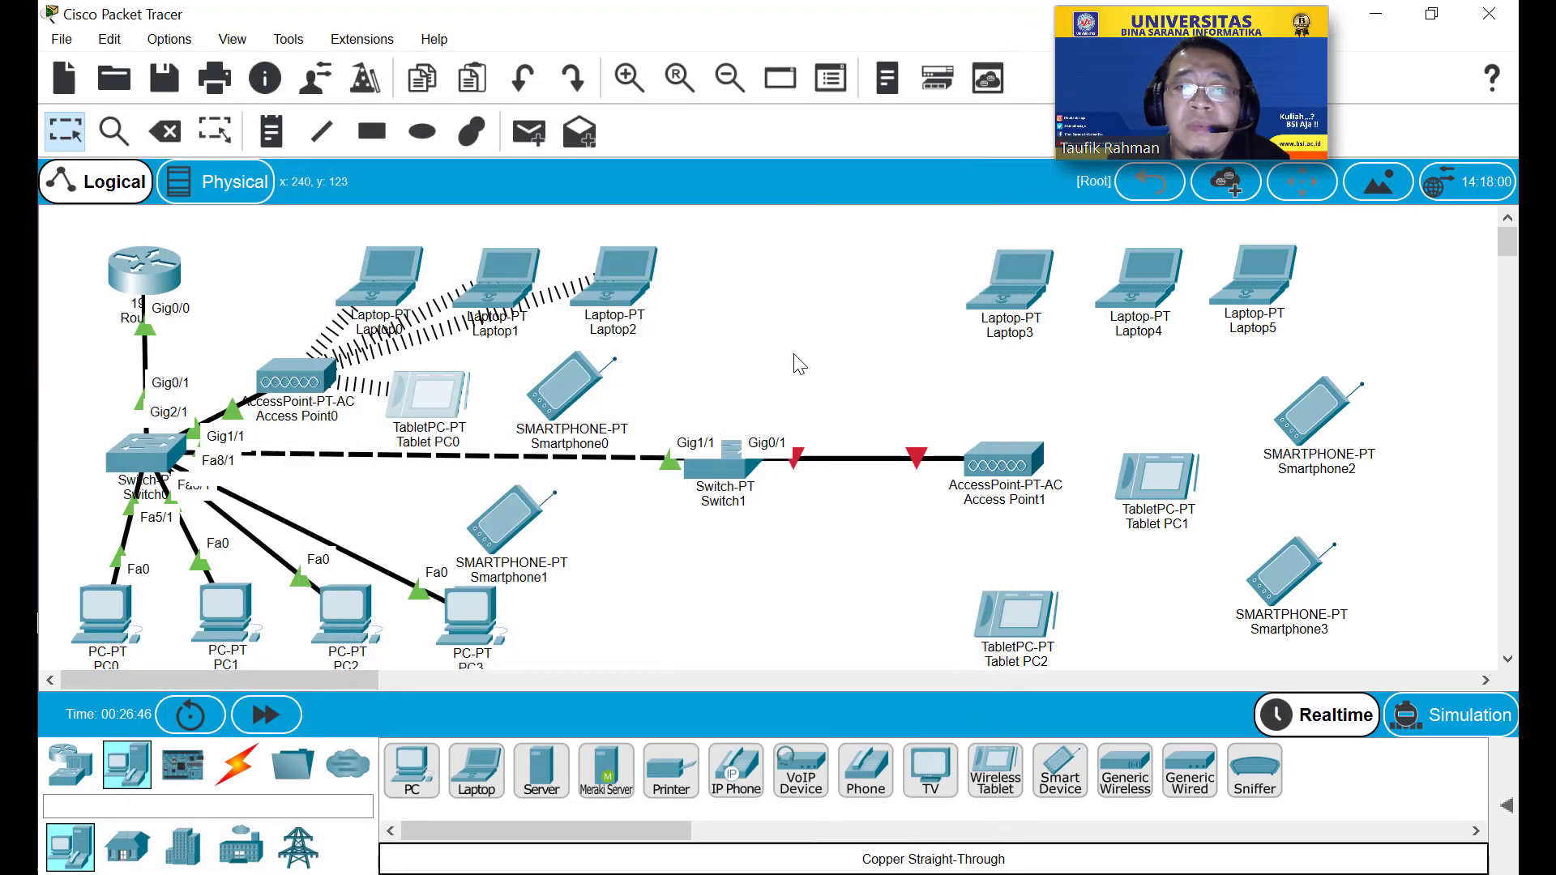
# Set Smartphone0's Wireless0 SSID to Test with WPA2-PSK and the pass phrase.
pyautogui.click(570, 394)
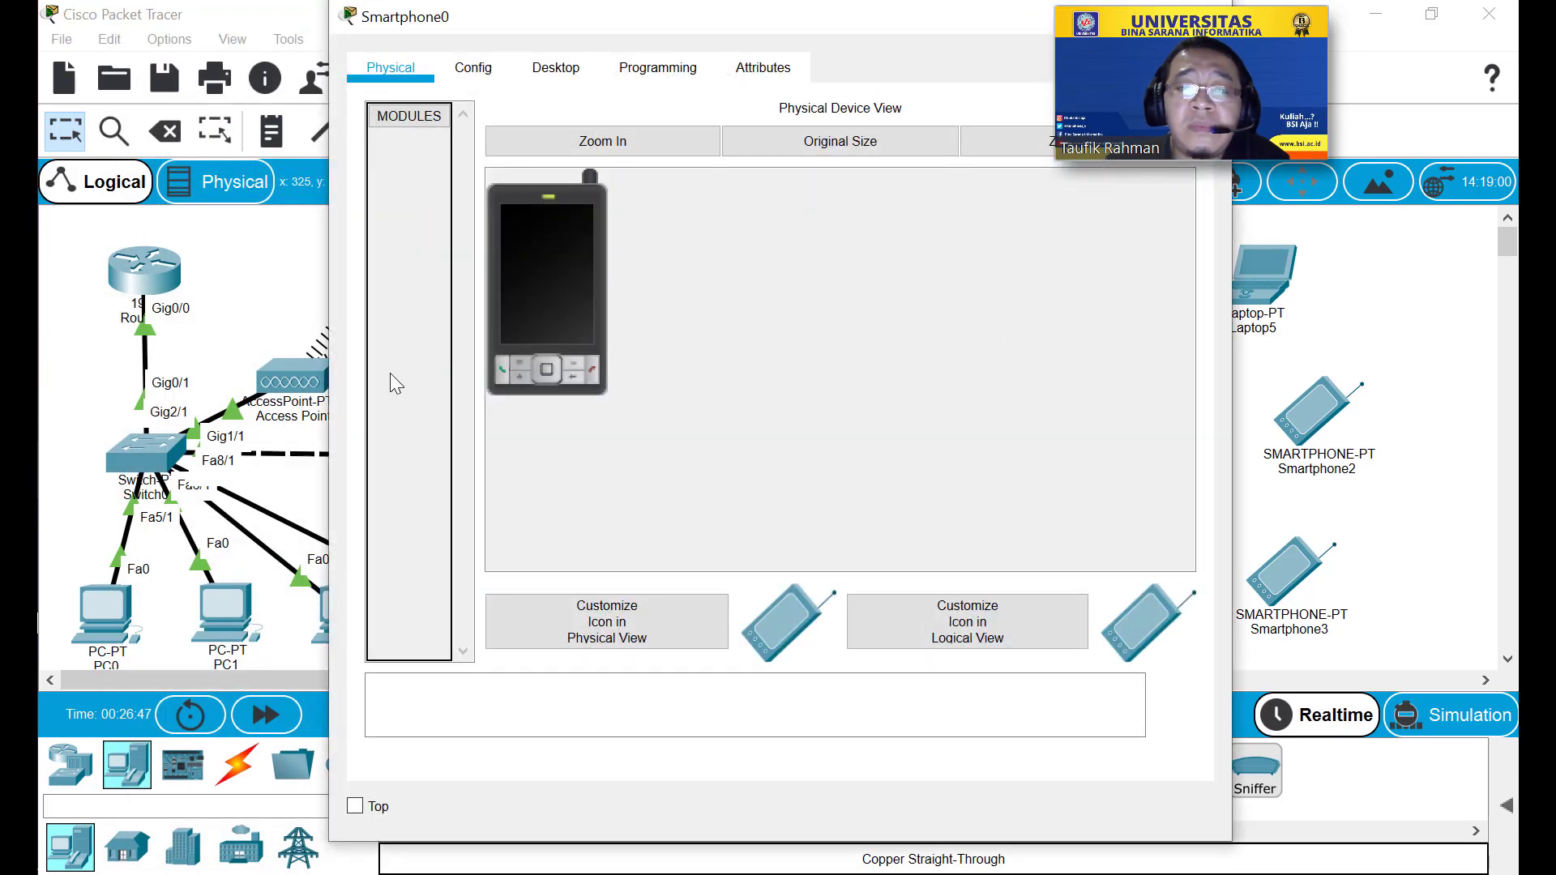
pyautogui.click(473, 69)
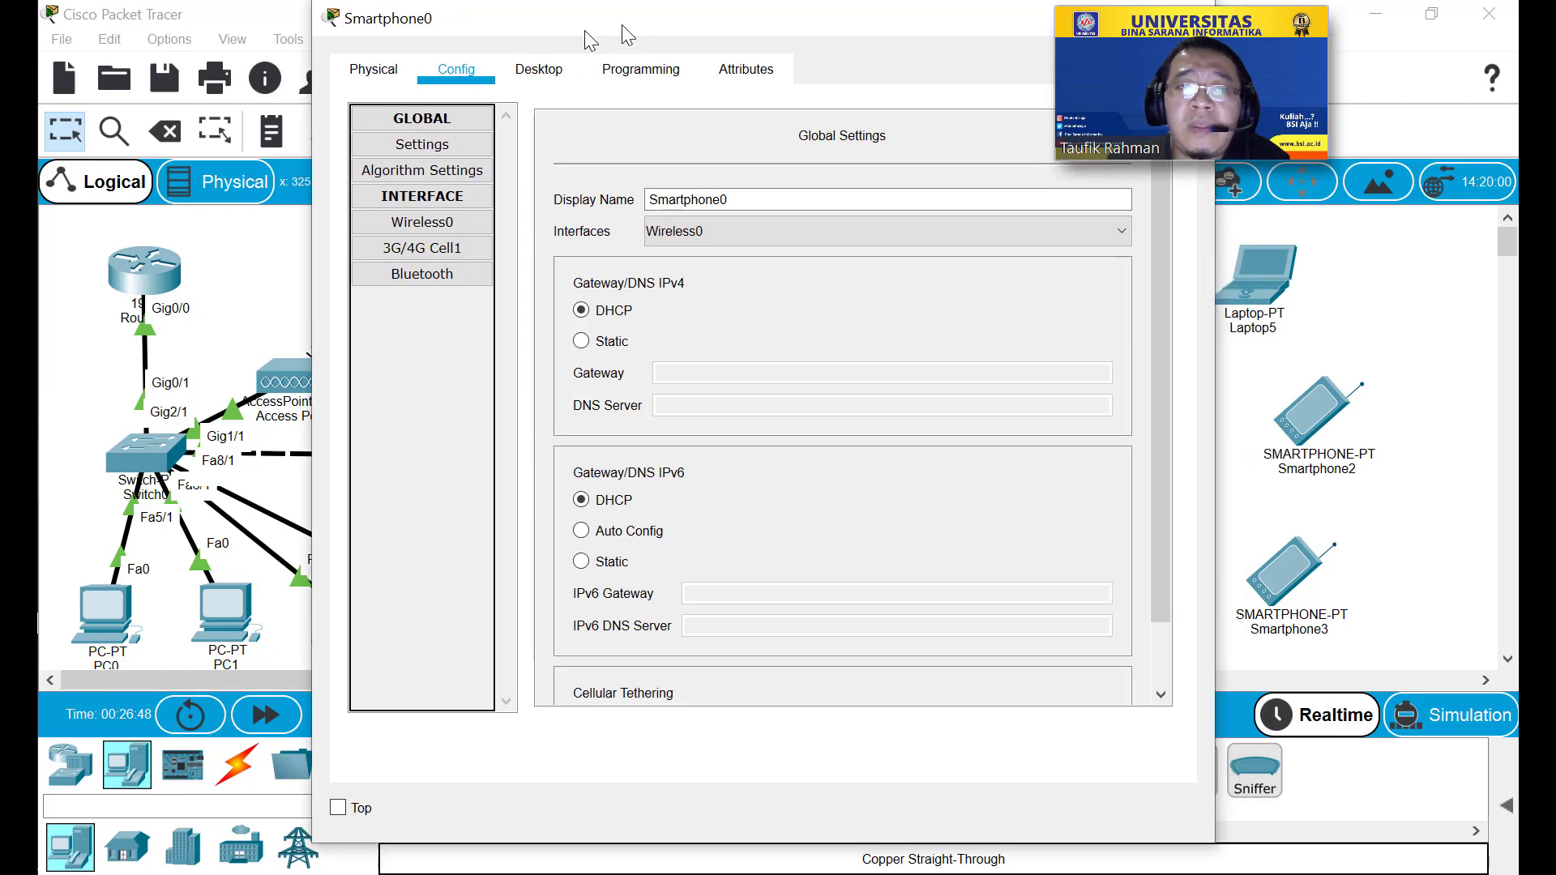
pyautogui.moveTo(620, 24); pyautogui.dragTo(492, 37)
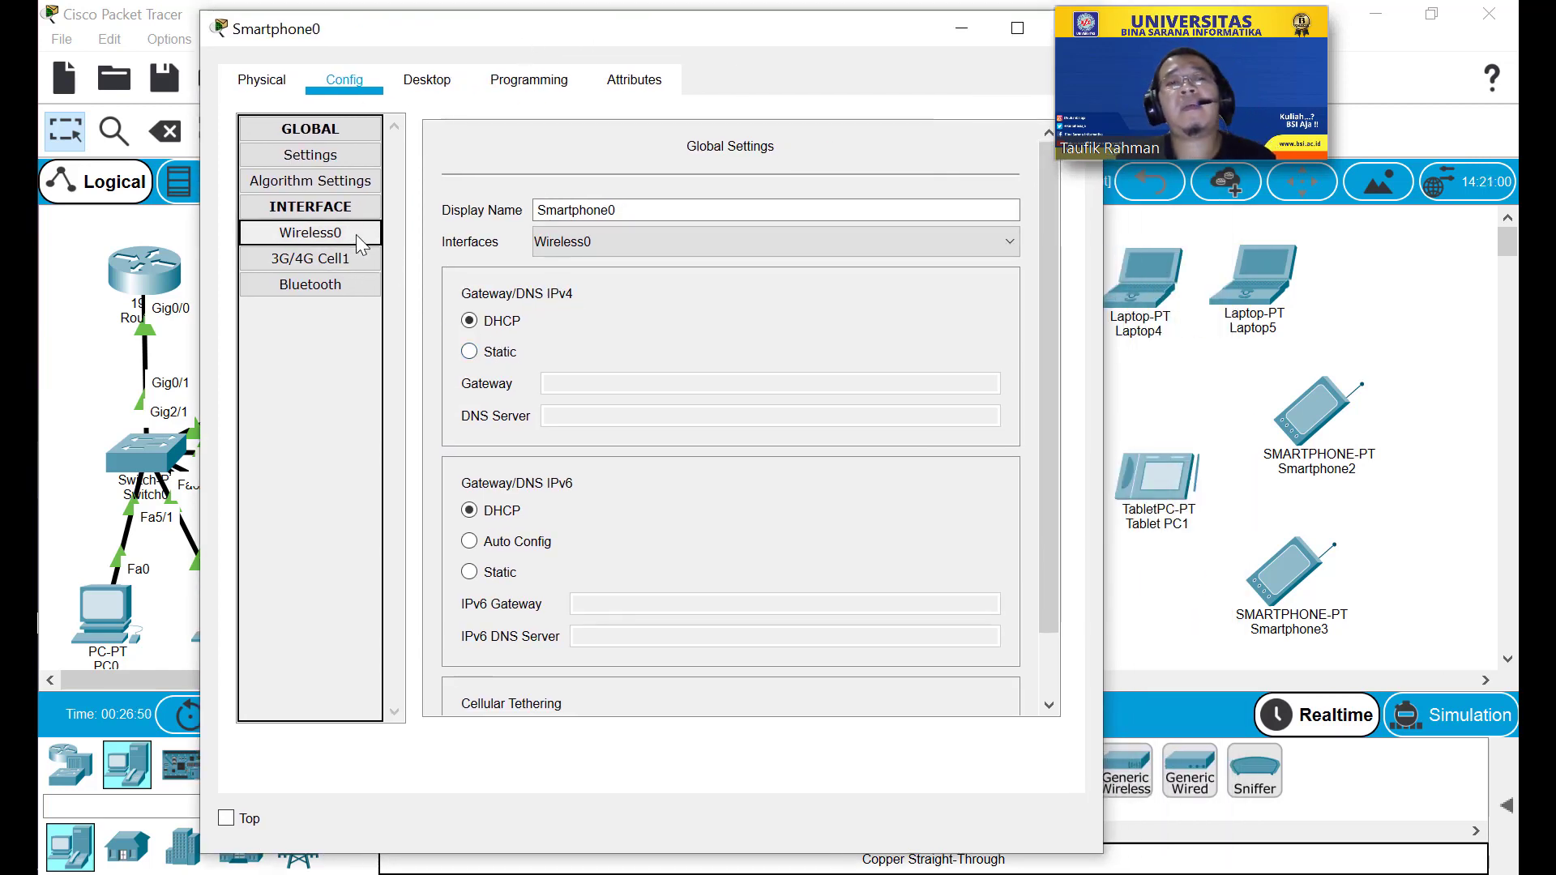
pyautogui.click(357, 235)
pyautogui.doubleClick(801, 232)
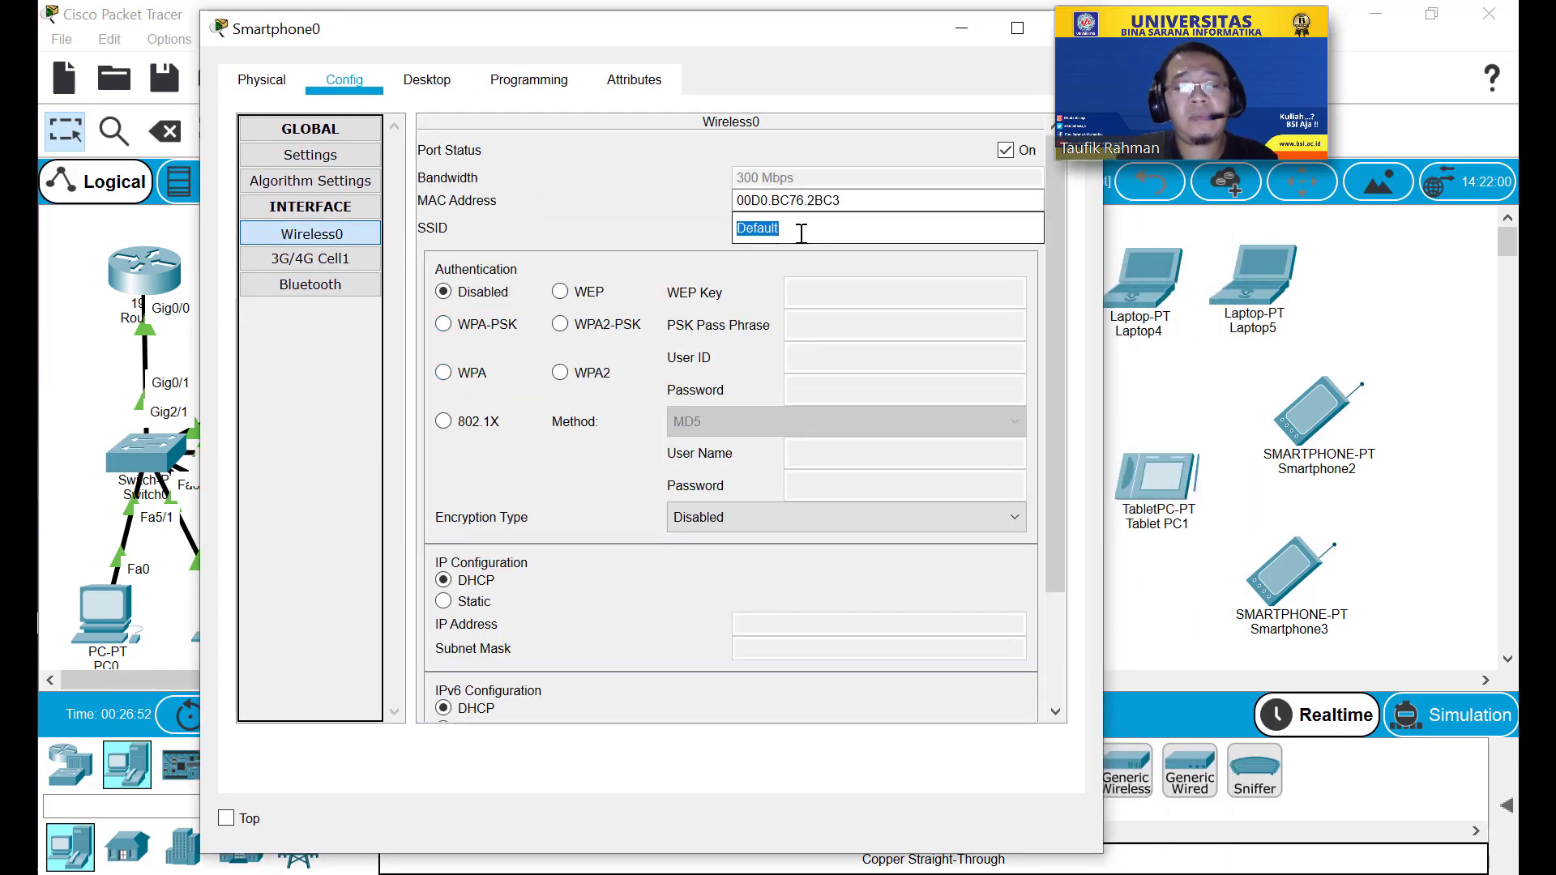
pyautogui.write('Test')
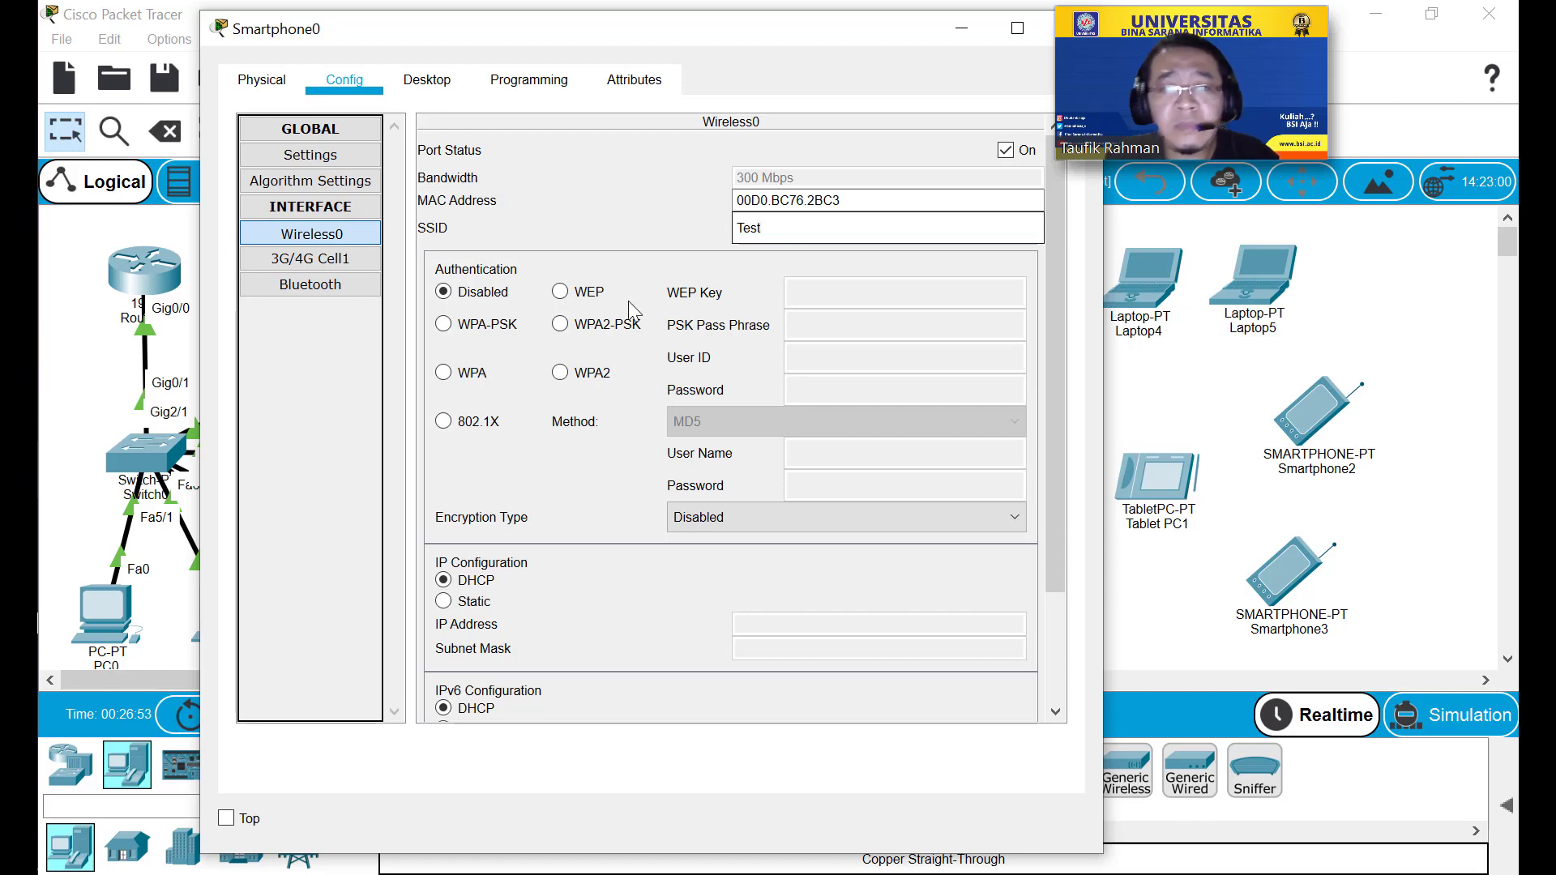
pyautogui.click(606, 325)
pyautogui.write('P')
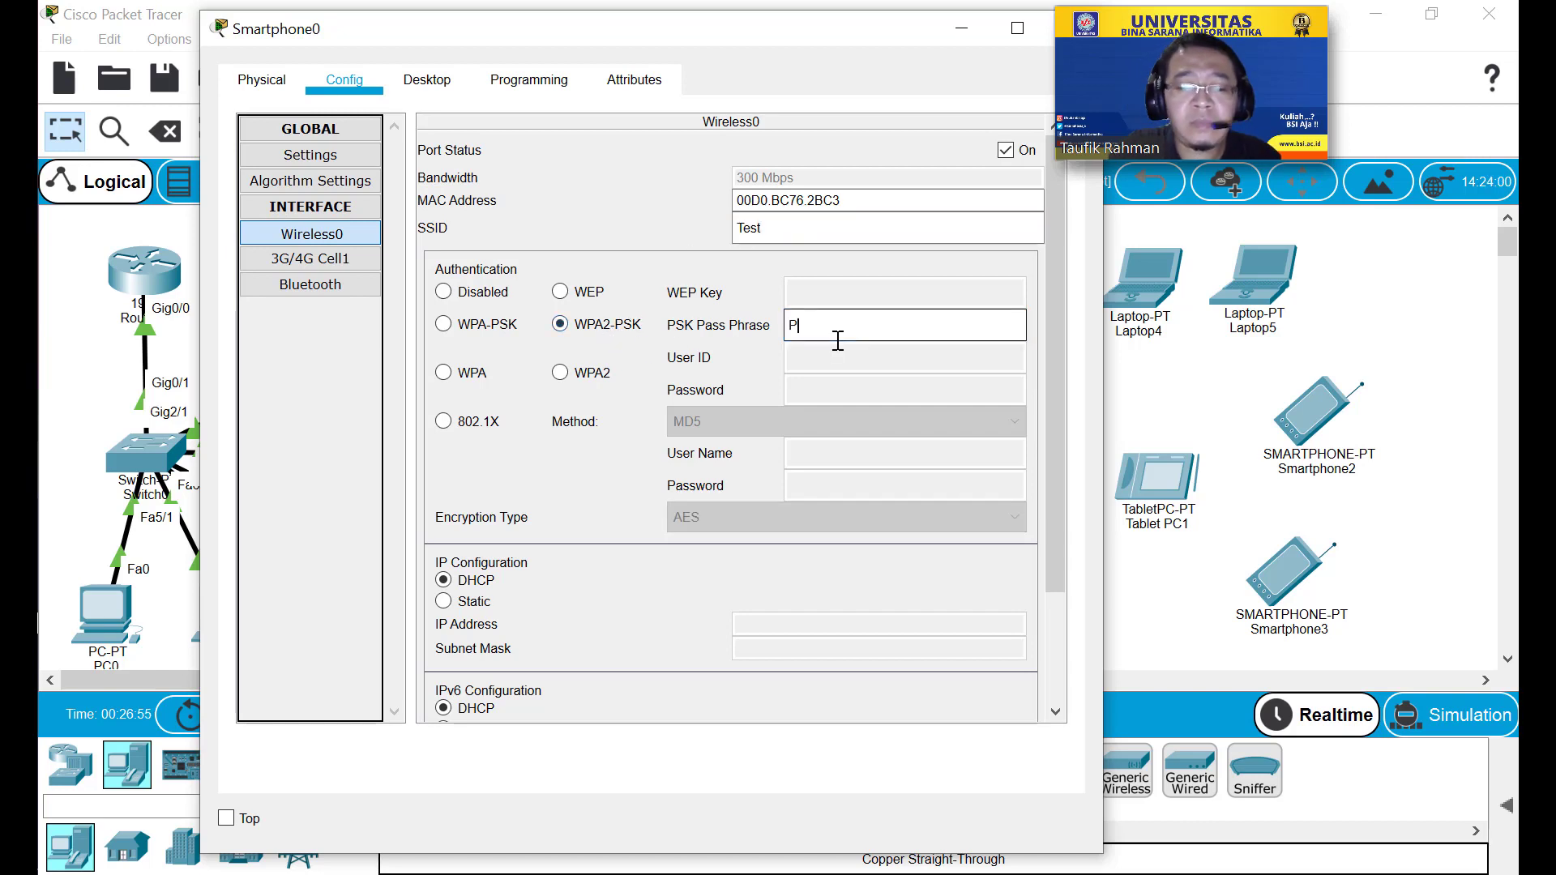
pyautogui.write('@ssw0rd')
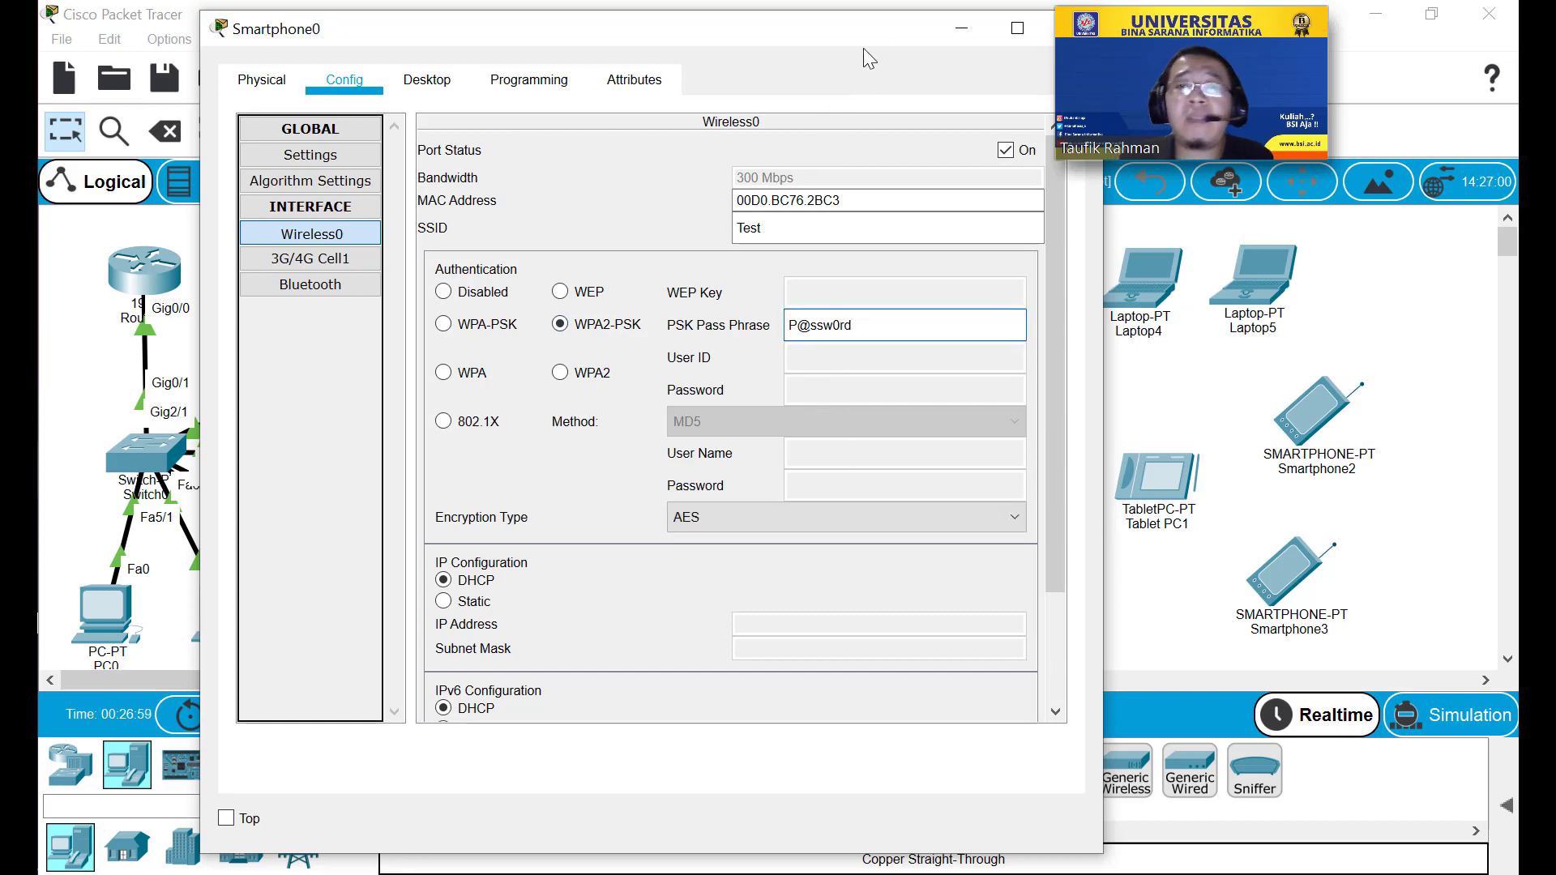
# Keep DHCP addressing so Smartphone0 gets 192.168.0.17, and close its window.
pyautogui.click(459, 600)
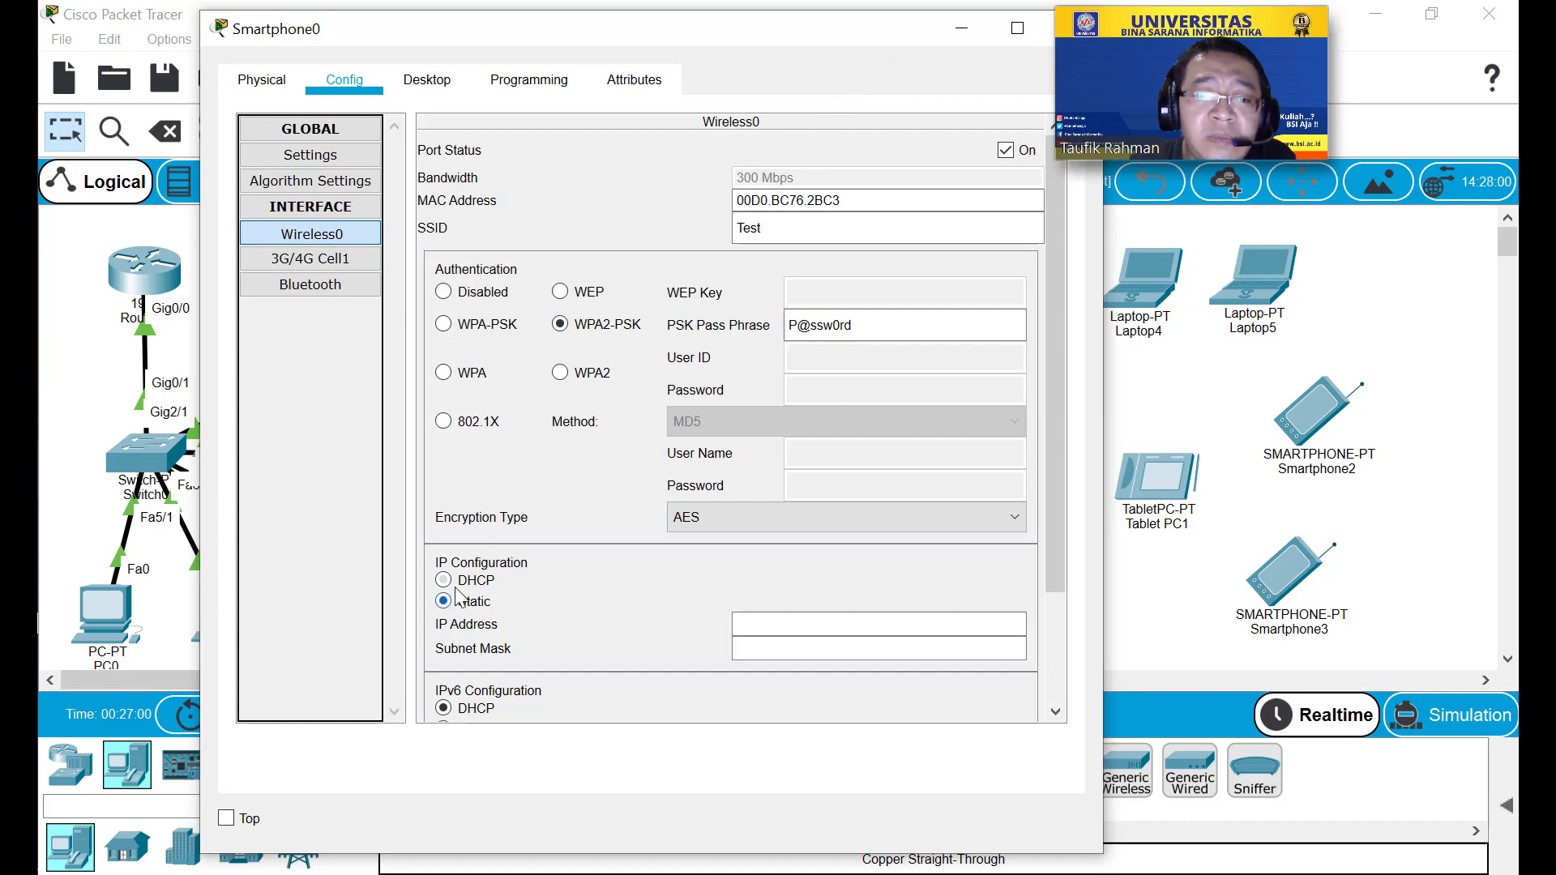
pyautogui.click(459, 581)
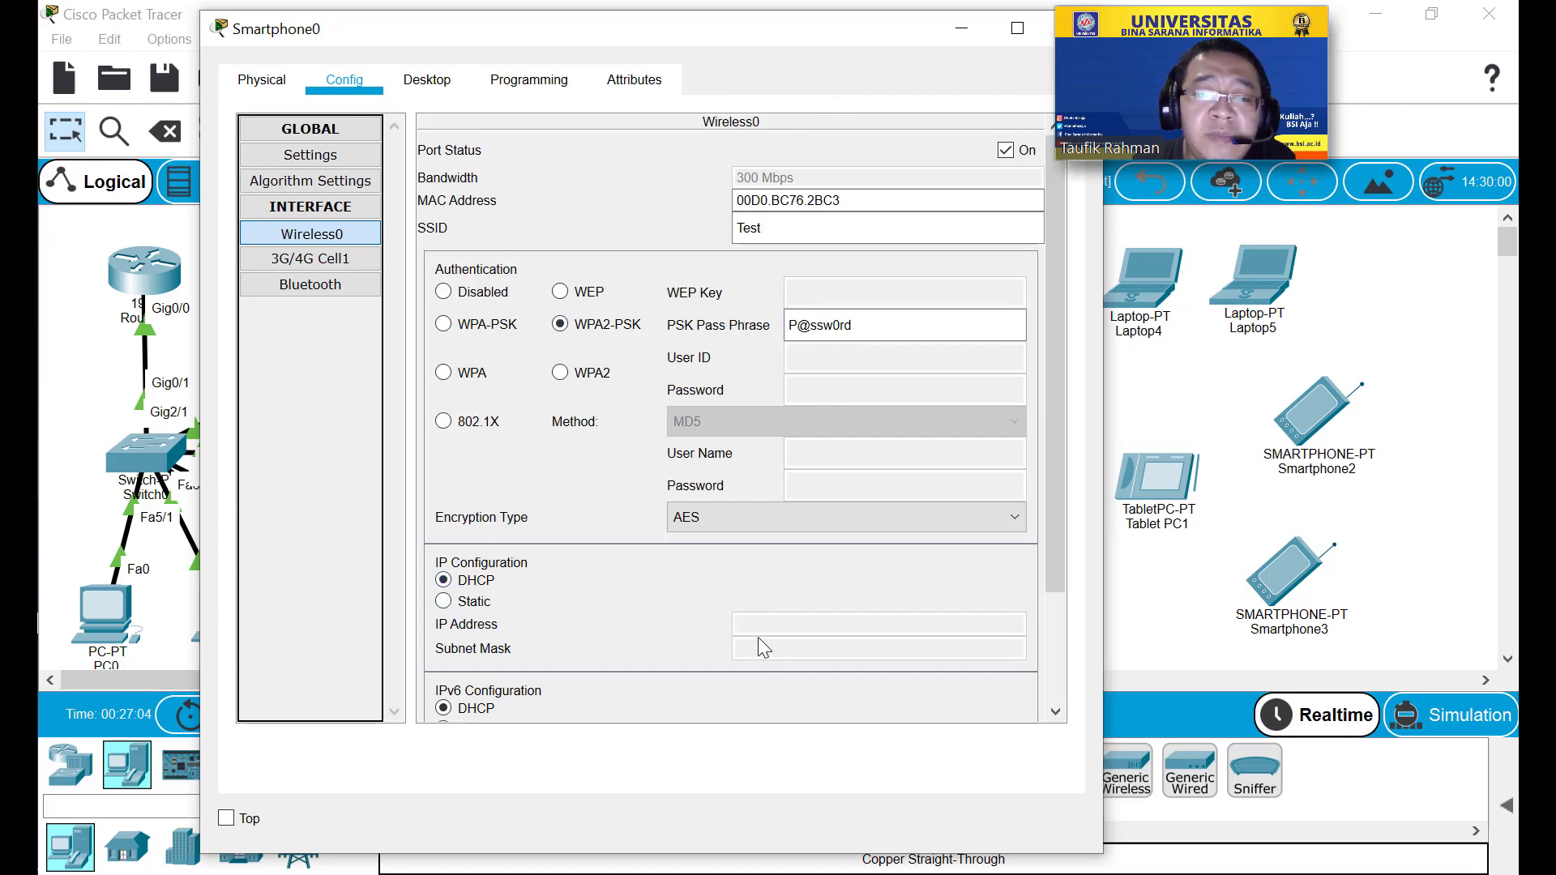
pyautogui.scroll(-3, 757, 637)
pyautogui.scroll(2, 739, 605)
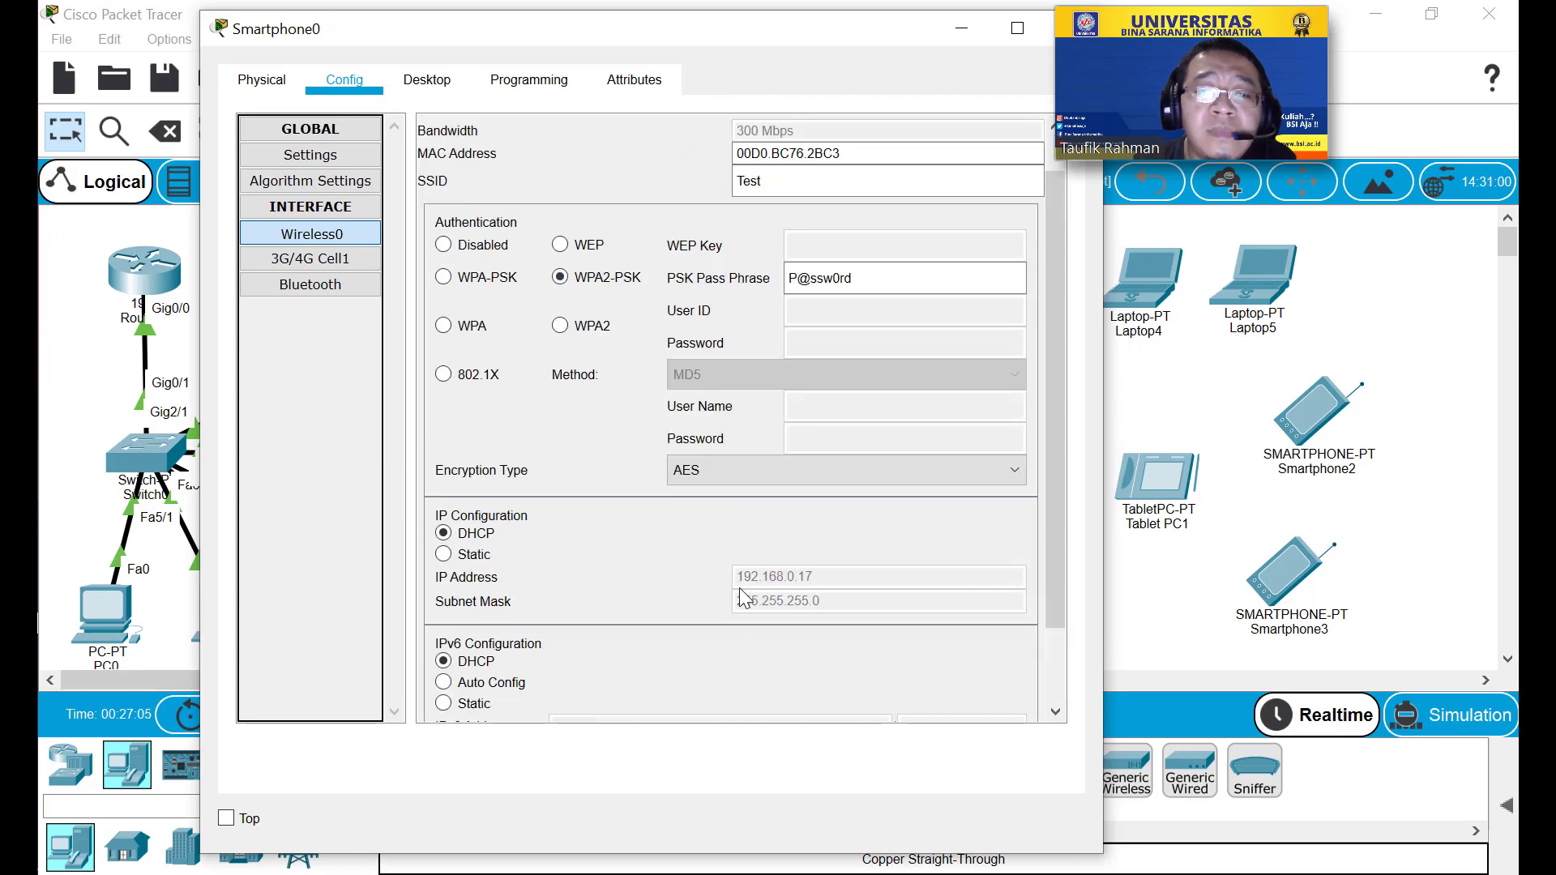
pyautogui.click(1018, 29)
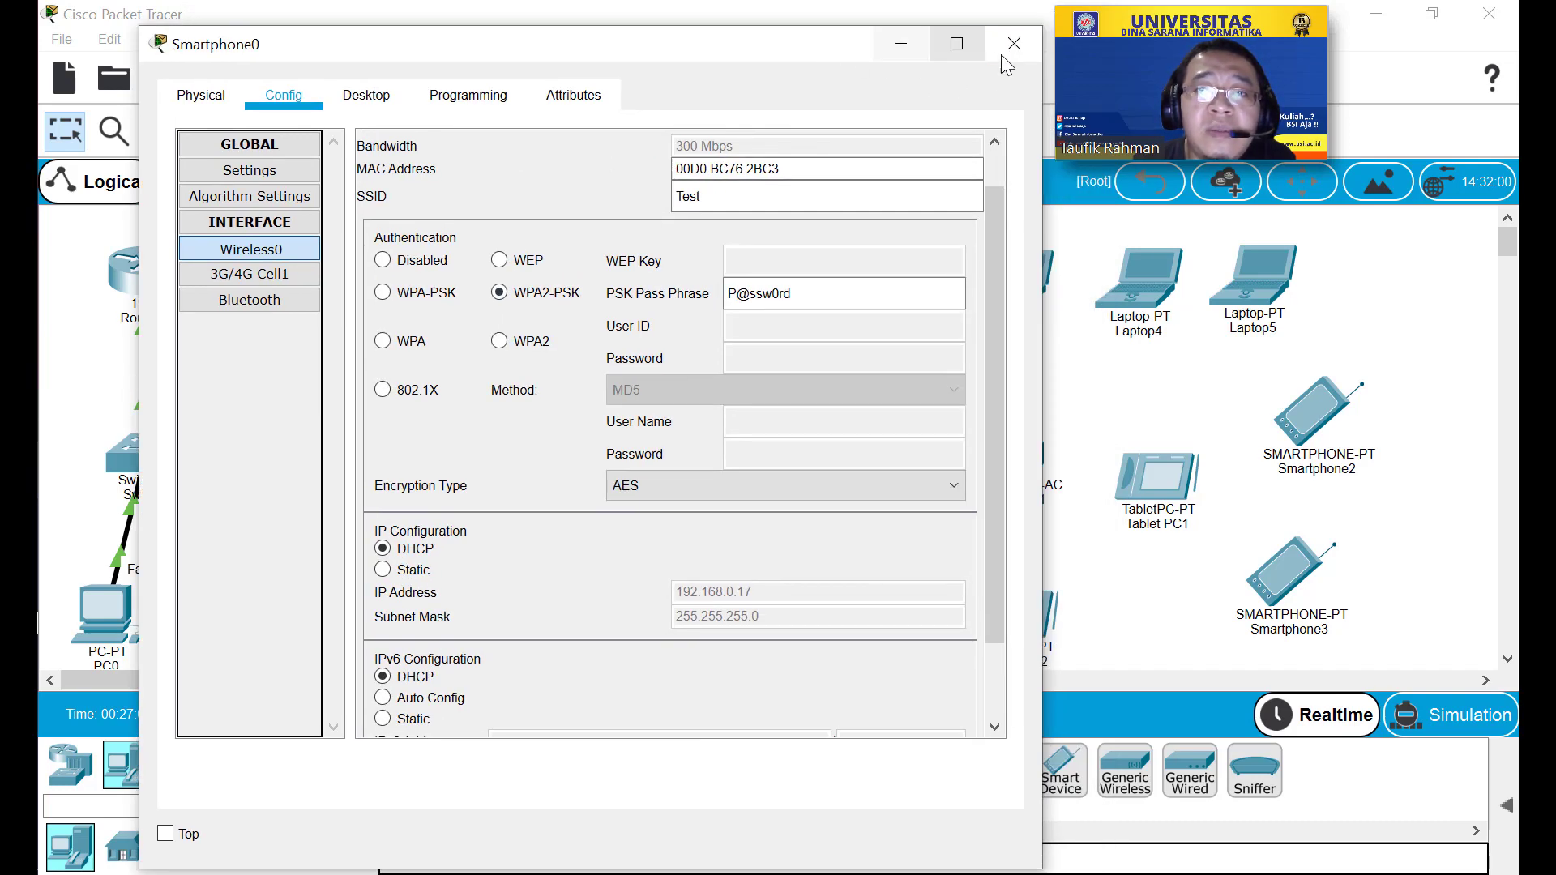
pyautogui.click(1009, 47)
pyautogui.click(505, 525)
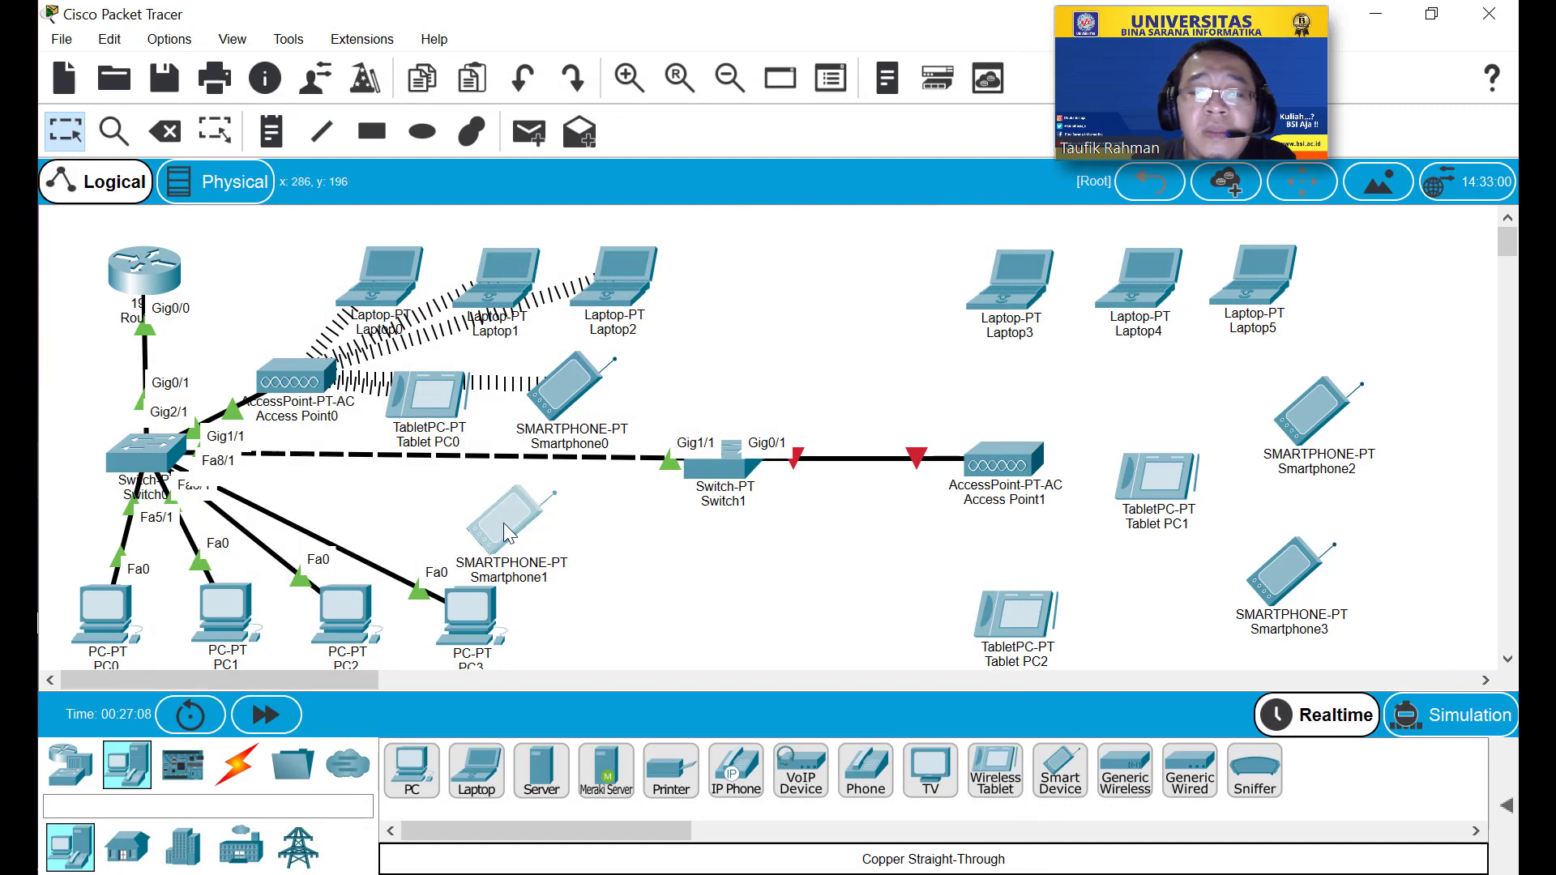
# Check Smartphone1's Wireless0 on SSID Test, confirm DHCP gives 192.168.0.18, and close it.
pyautogui.click(462, 224)
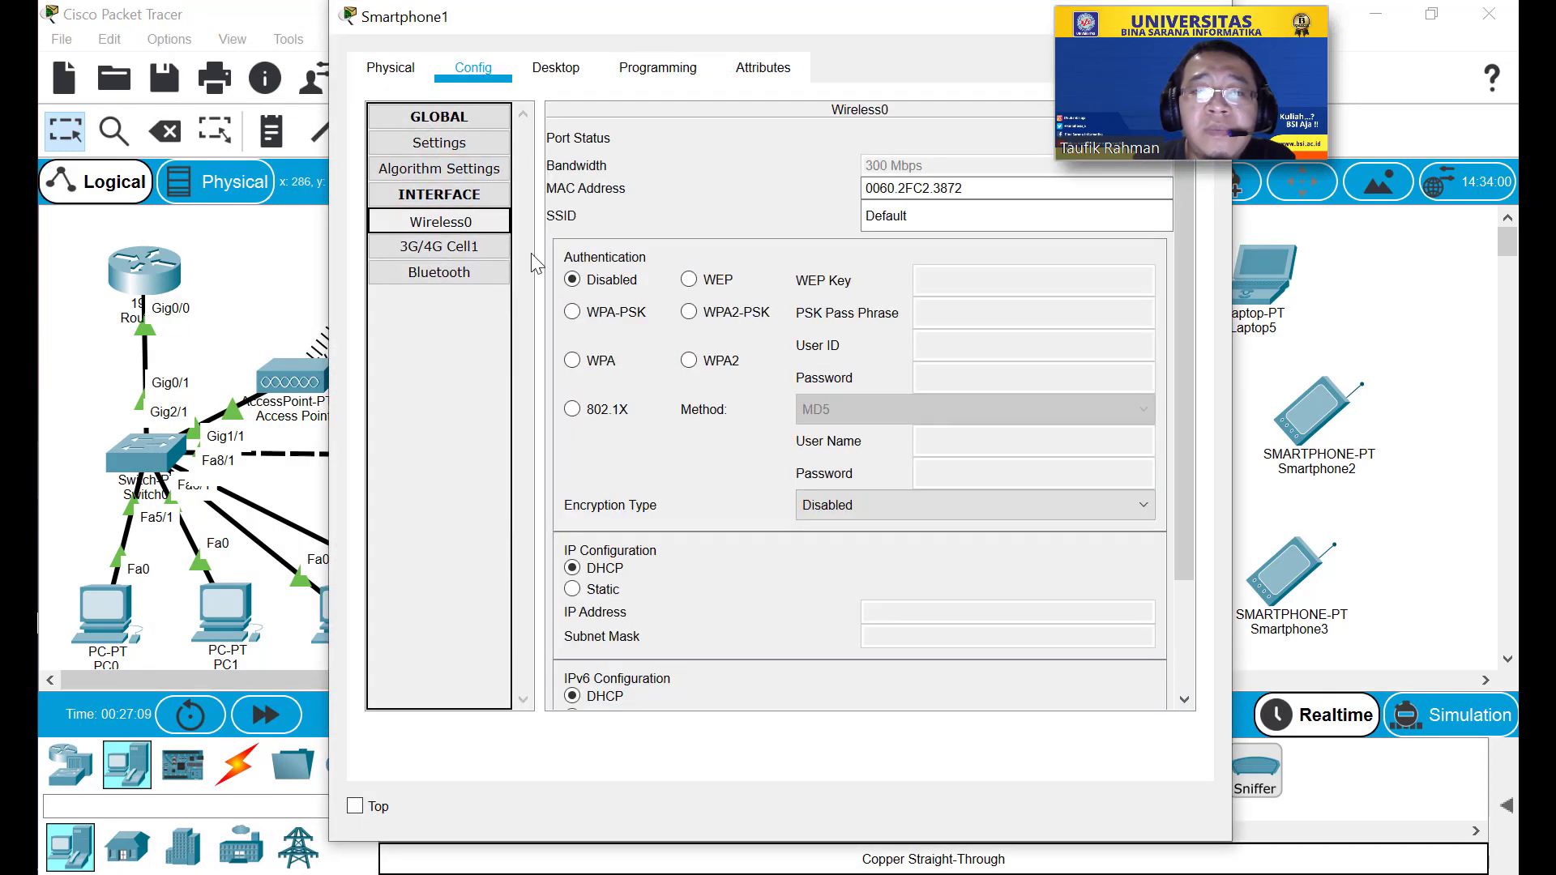
pyautogui.doubleClick(938, 212)
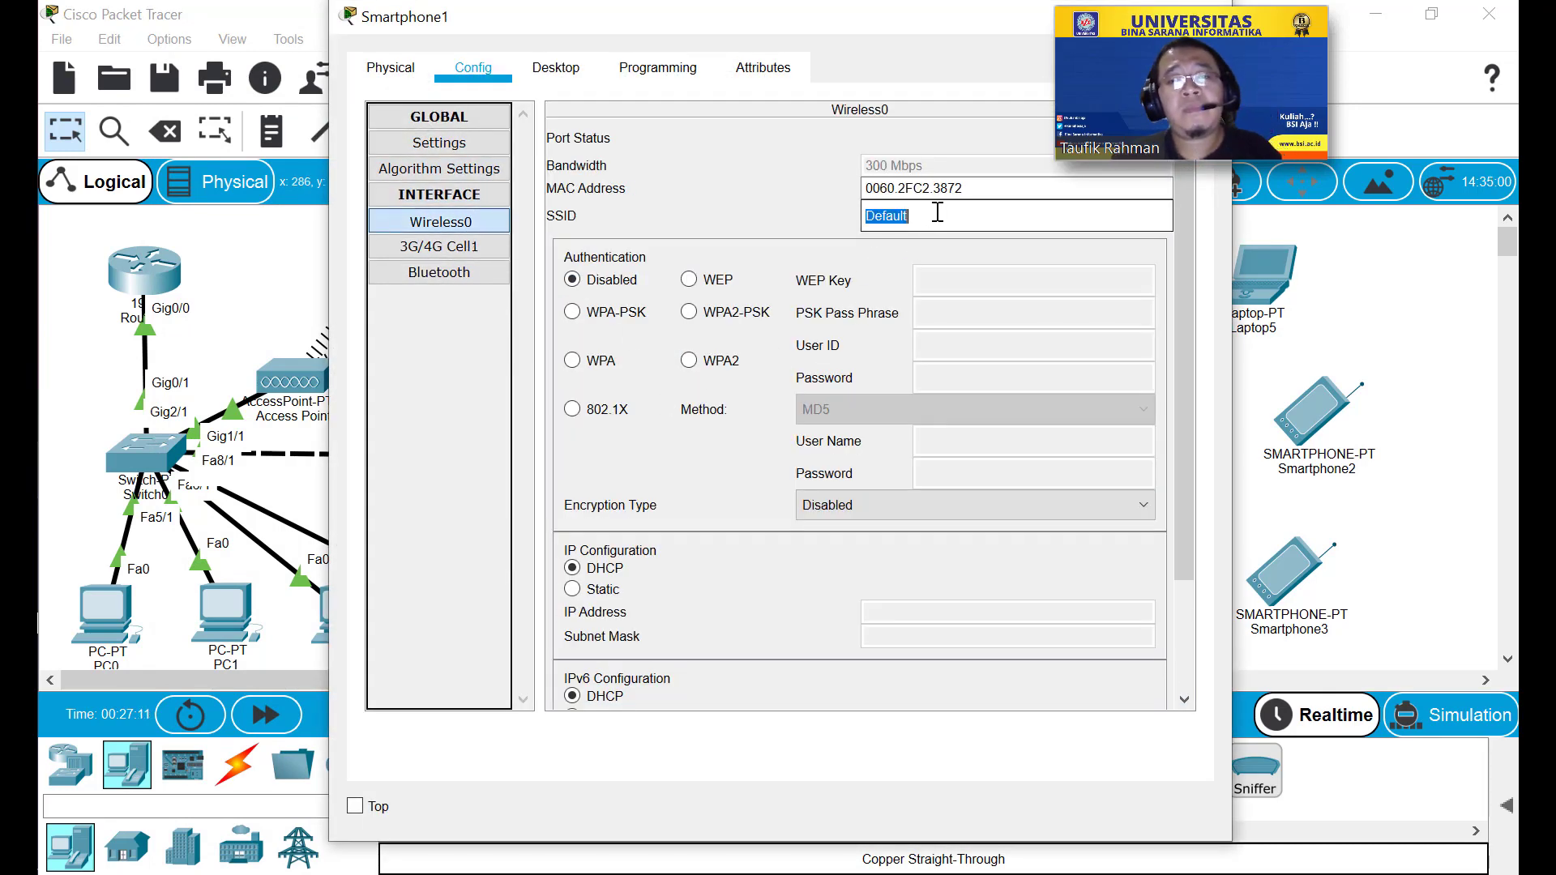
pyautogui.write('Test')
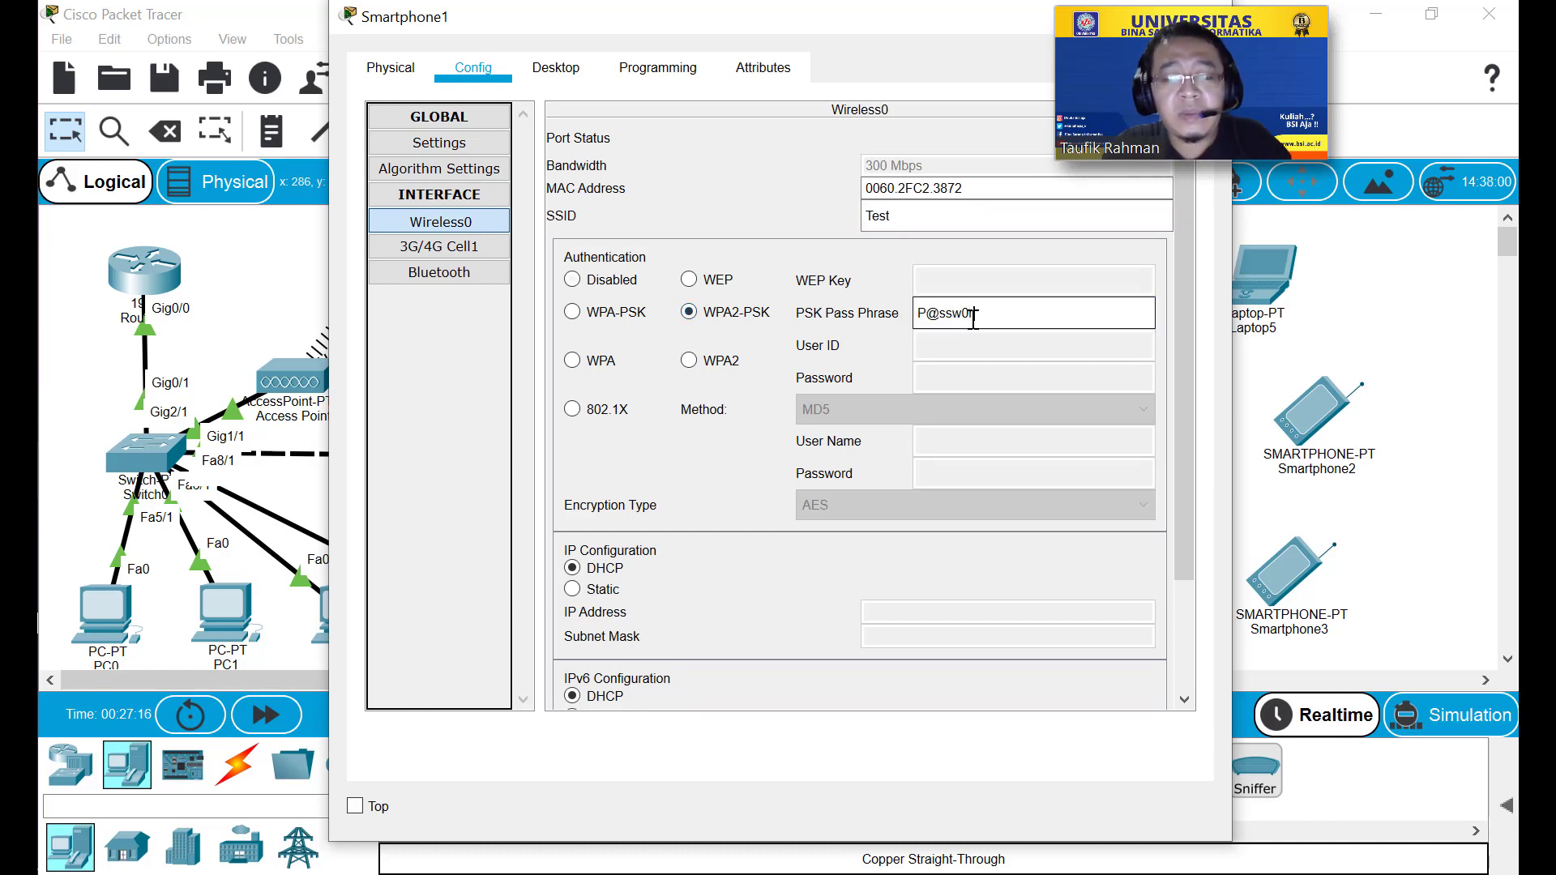
pyautogui.write('d')
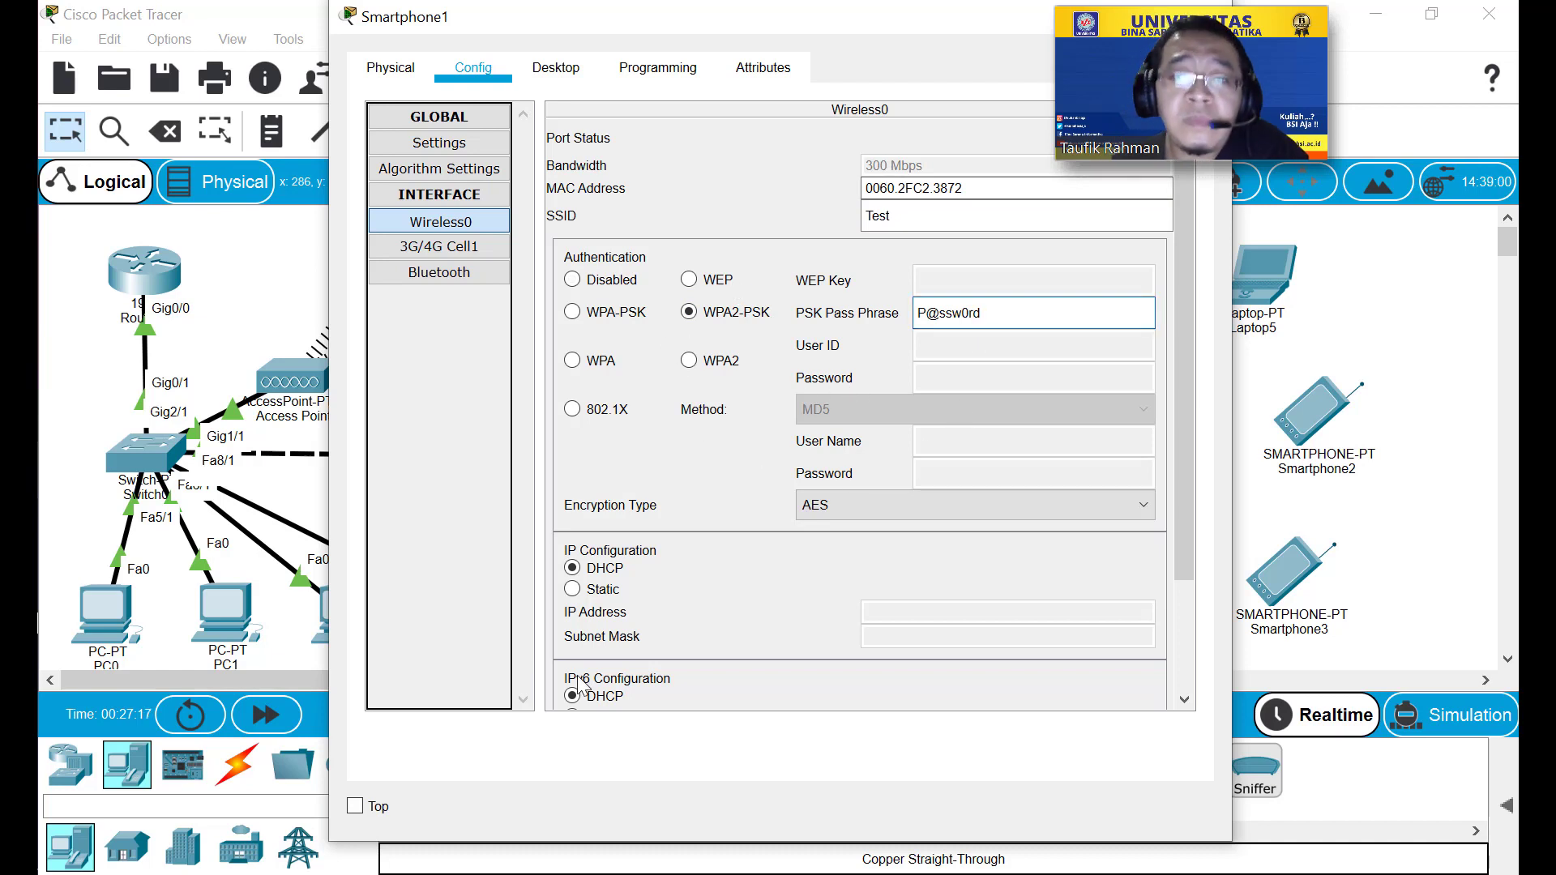
pyautogui.click(606, 590)
pyautogui.click(608, 569)
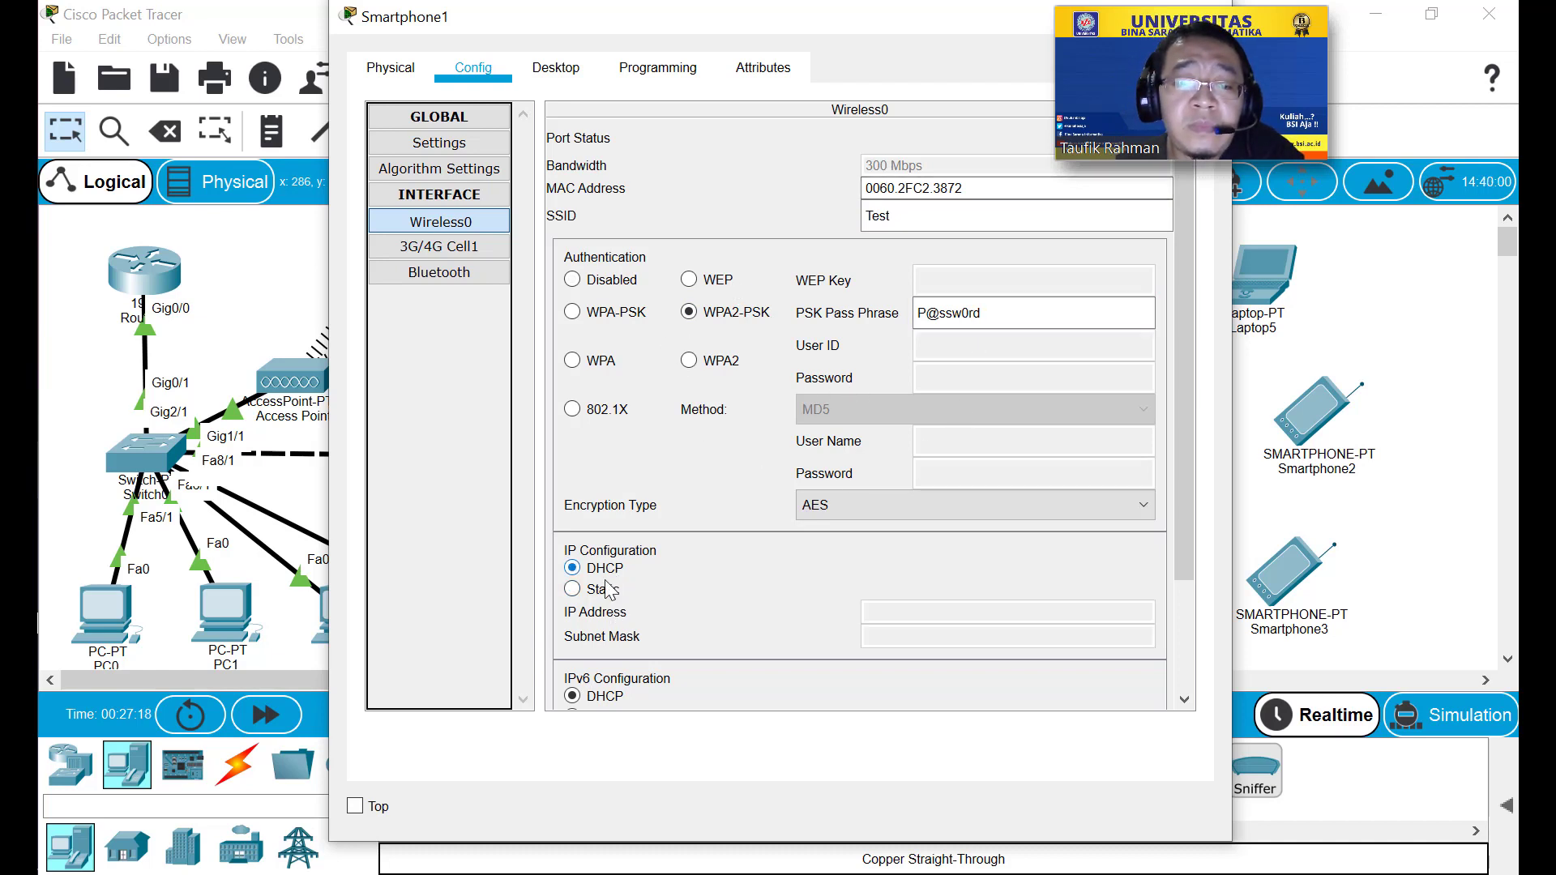
pyautogui.scroll(-5, 661, 523)
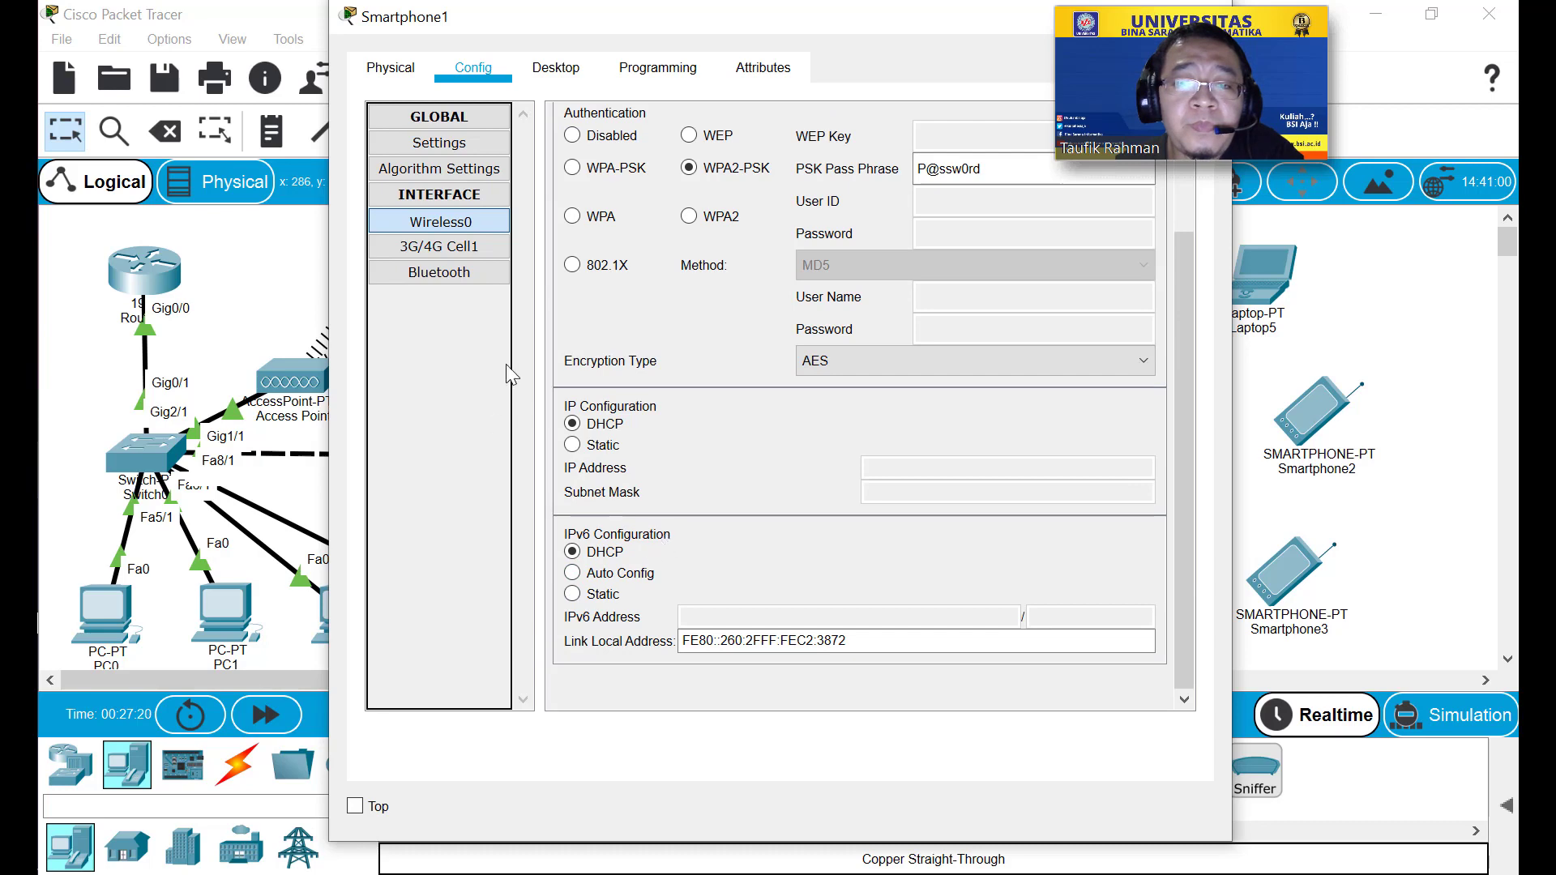
pyautogui.moveTo(794, 37); pyautogui.dragTo(516, 87)
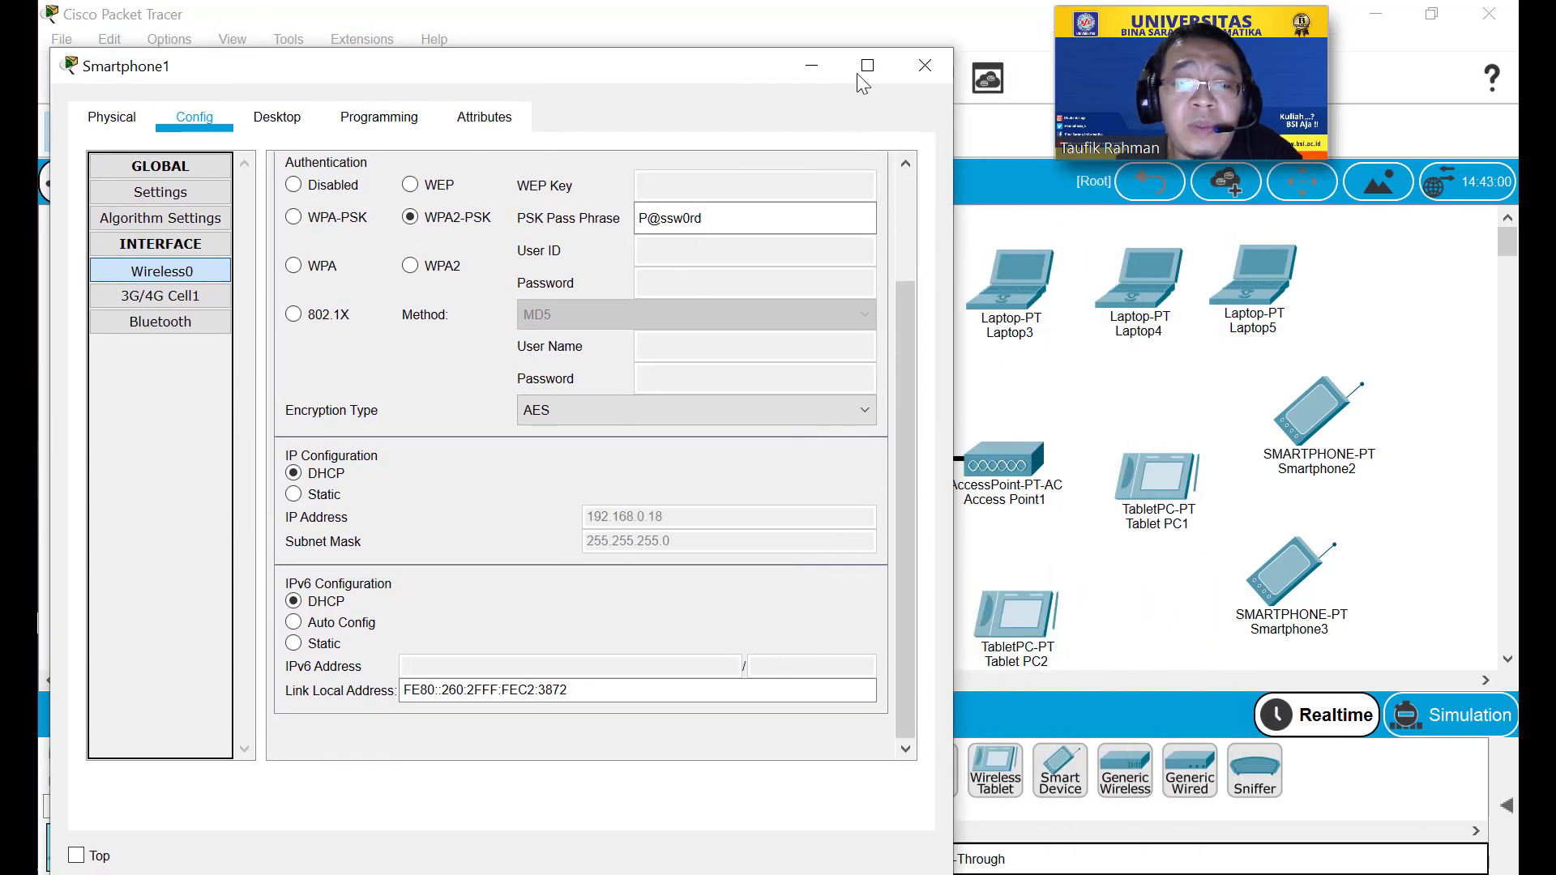
pyautogui.click(925, 65)
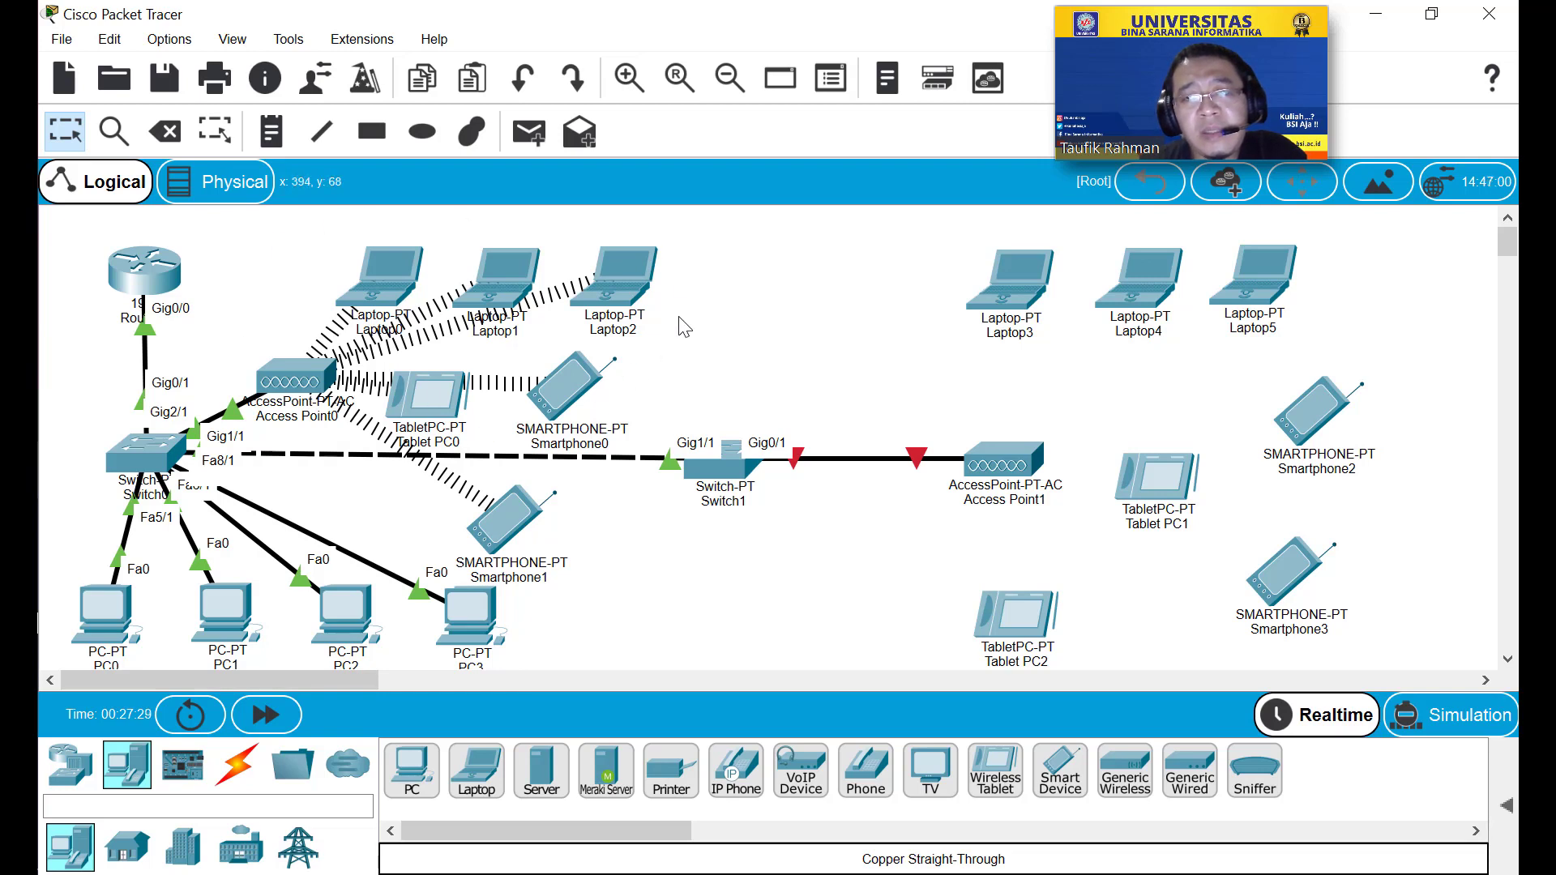
# Change Access Point1's Port 1 SSID from Default to Test and close its window.
pyautogui.doubleClick(1005, 462)
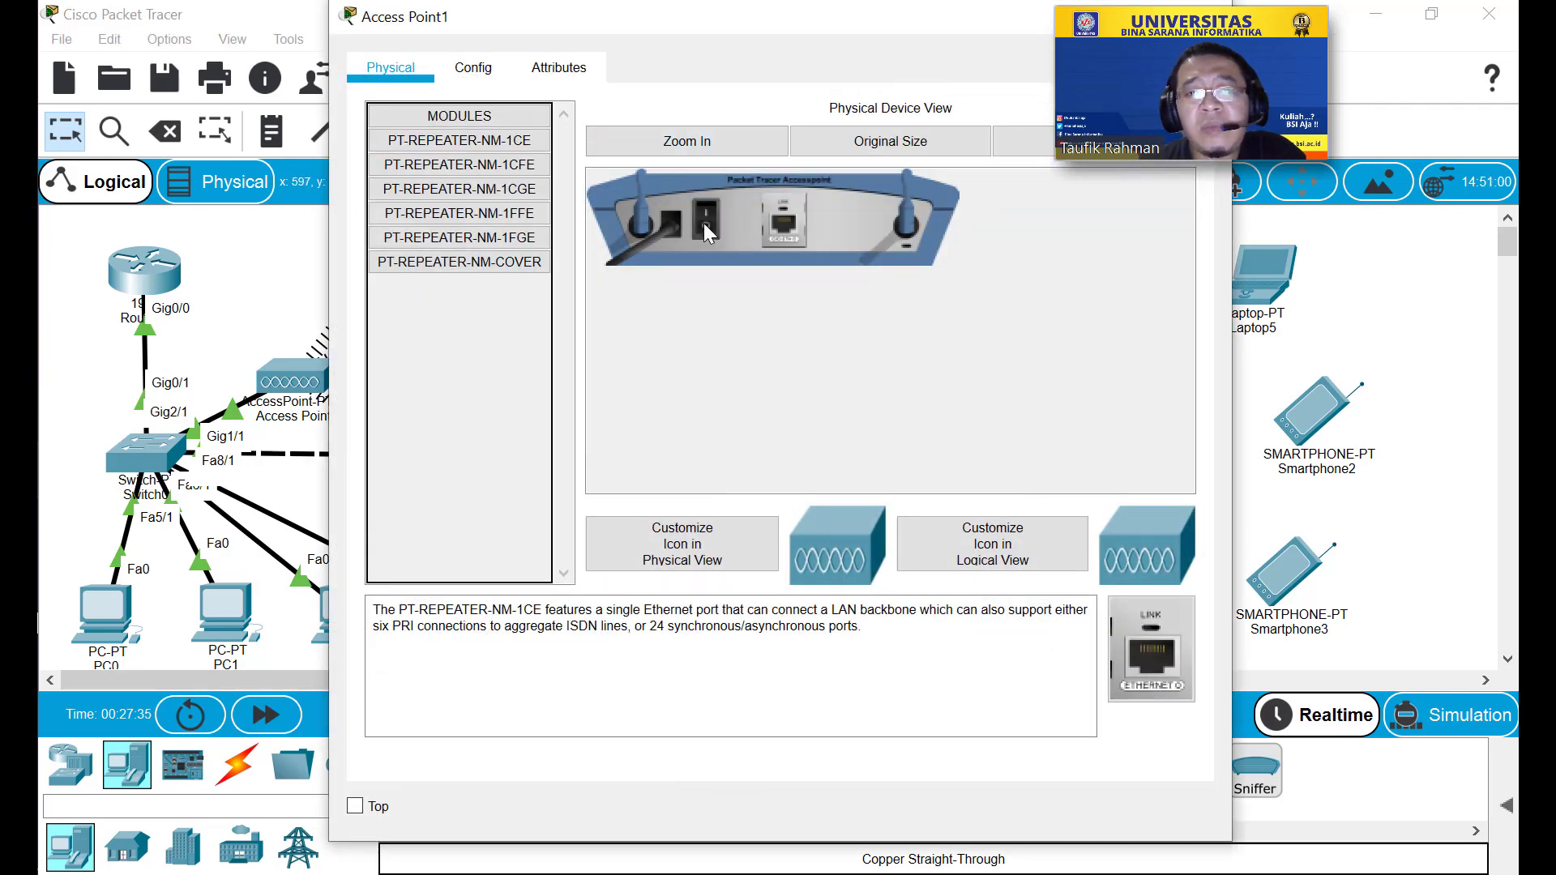
pyautogui.click(475, 70)
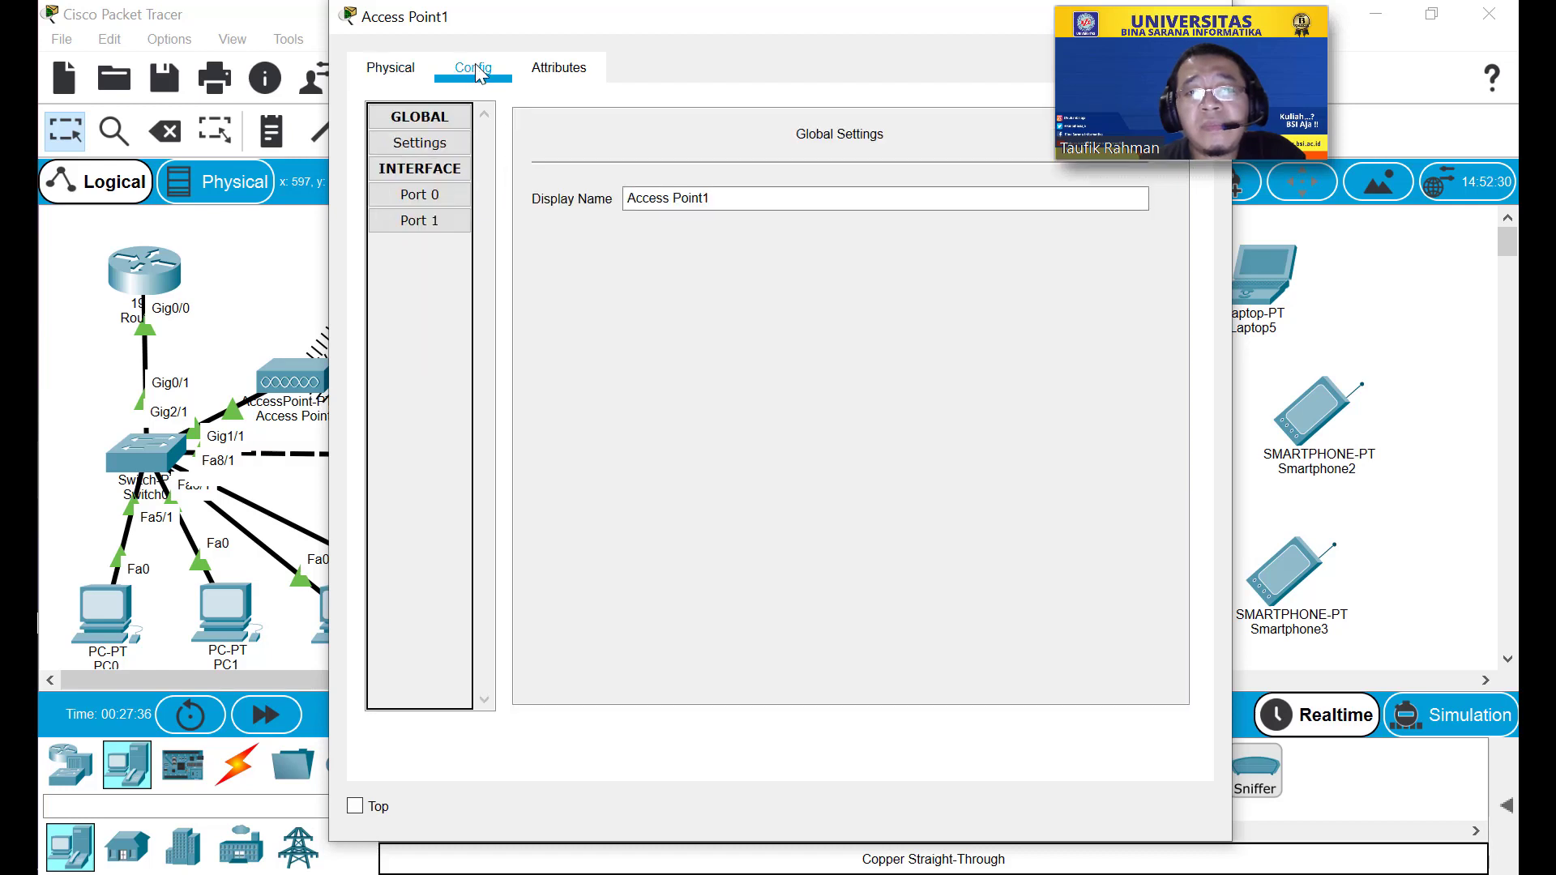
pyautogui.click(441, 196)
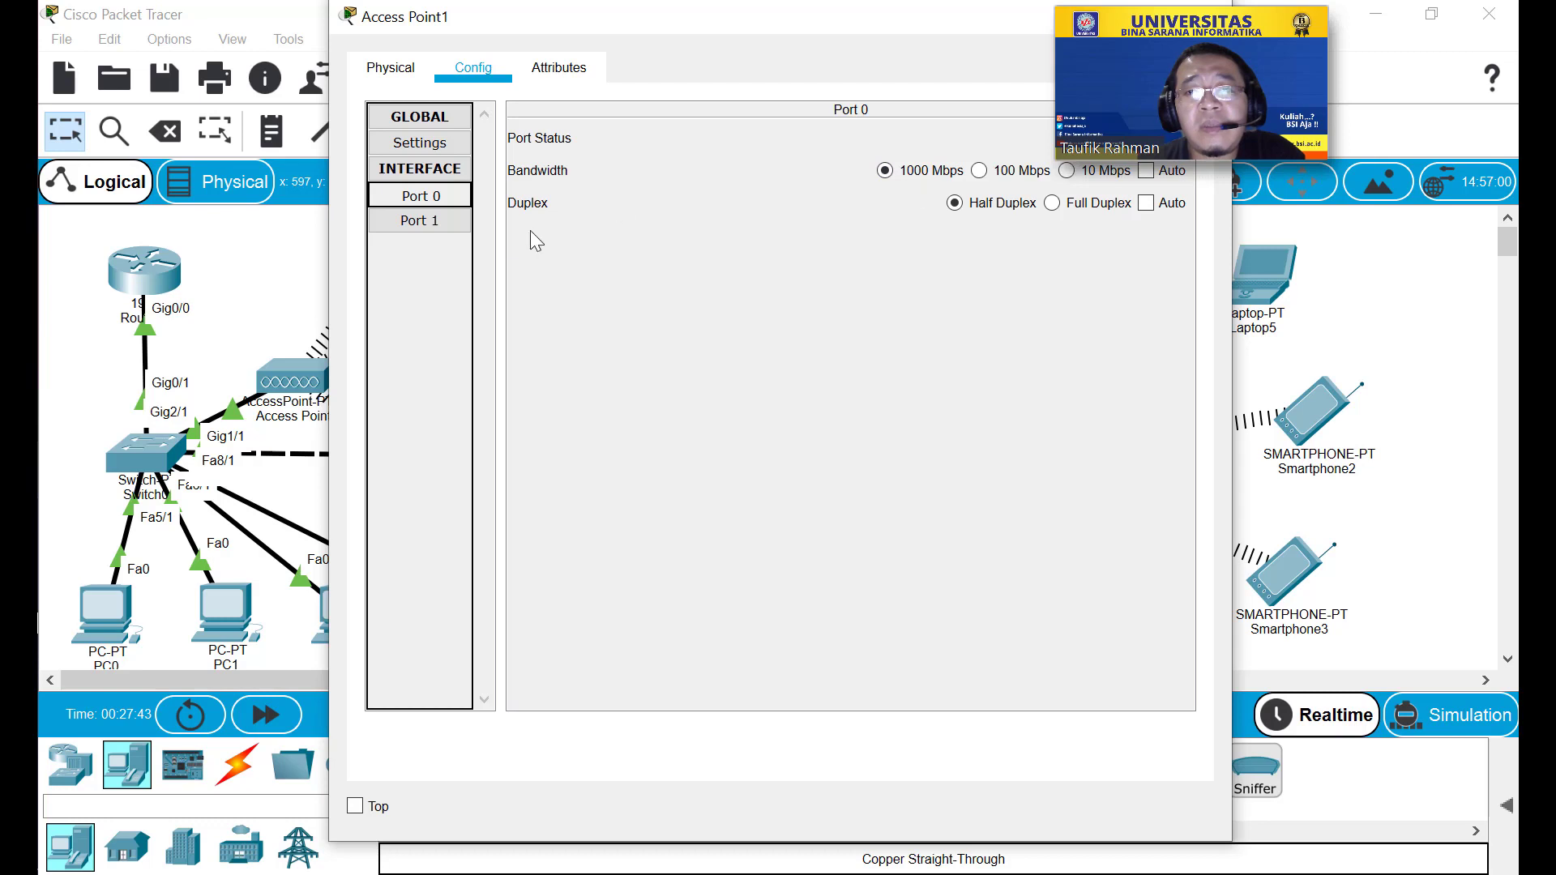
pyautogui.click(430, 221)
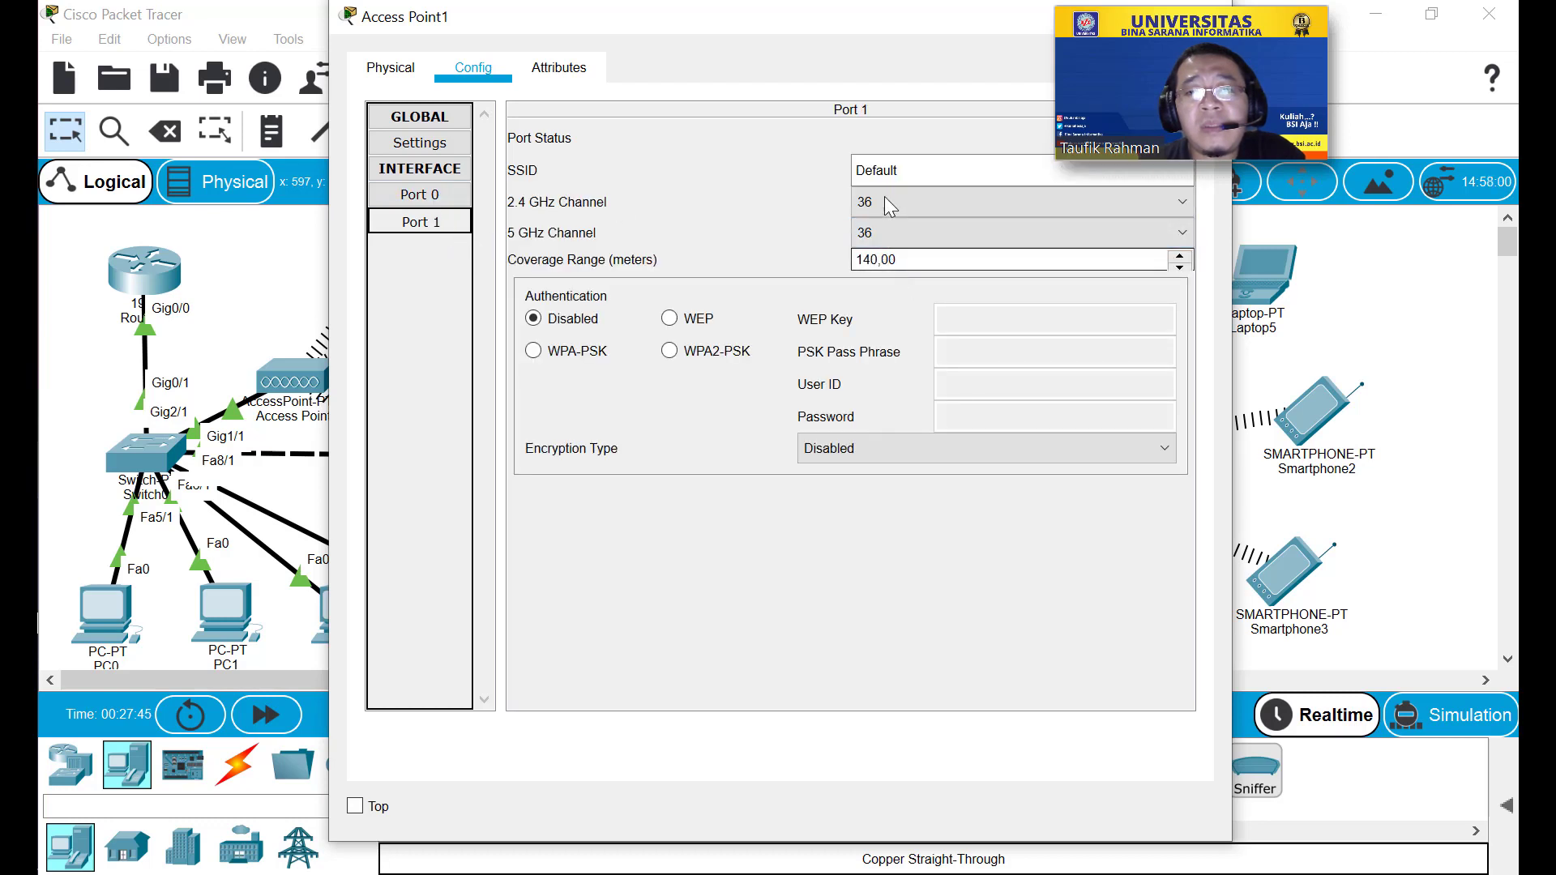
pyautogui.doubleClick(917, 173)
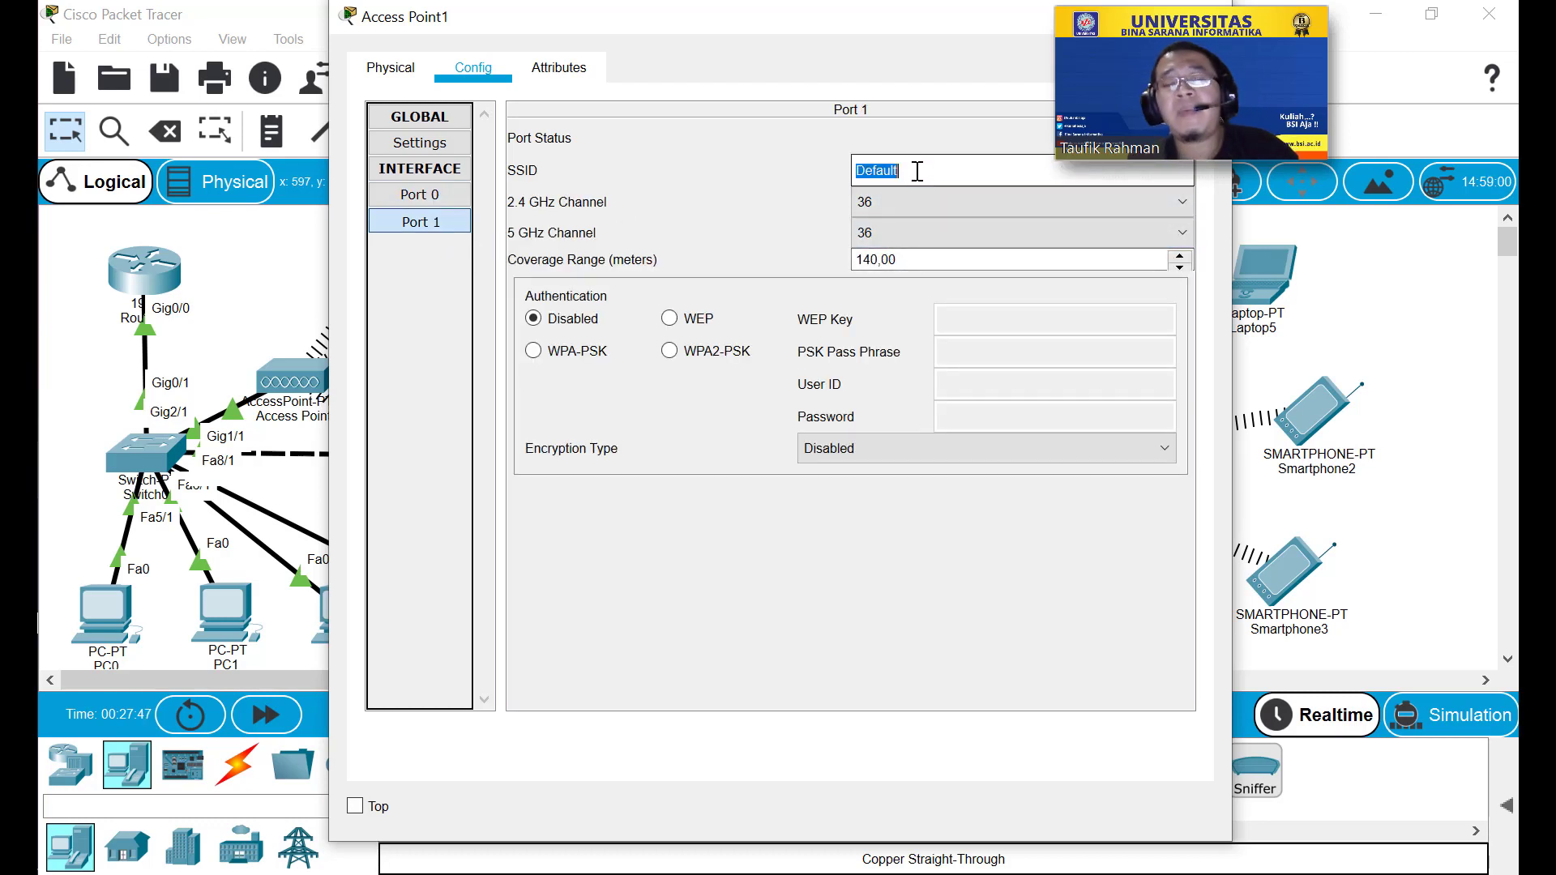
pyautogui.write('Test')
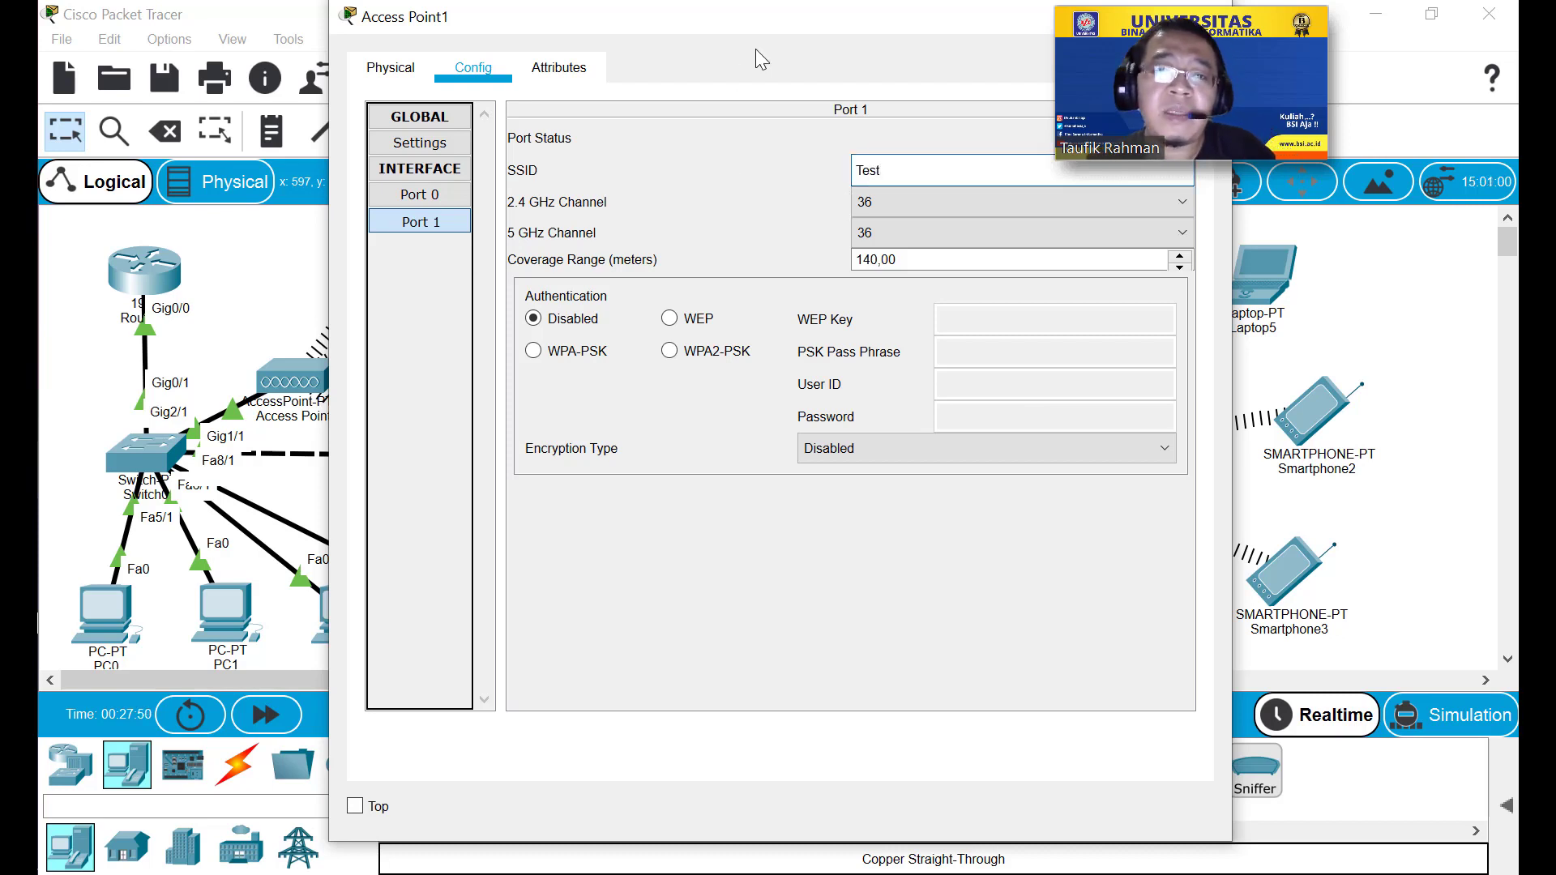
pyautogui.moveTo(769, 20); pyautogui.dragTo(652, 71)
pyautogui.moveTo(752, 71); pyautogui.dragTo(603, 98)
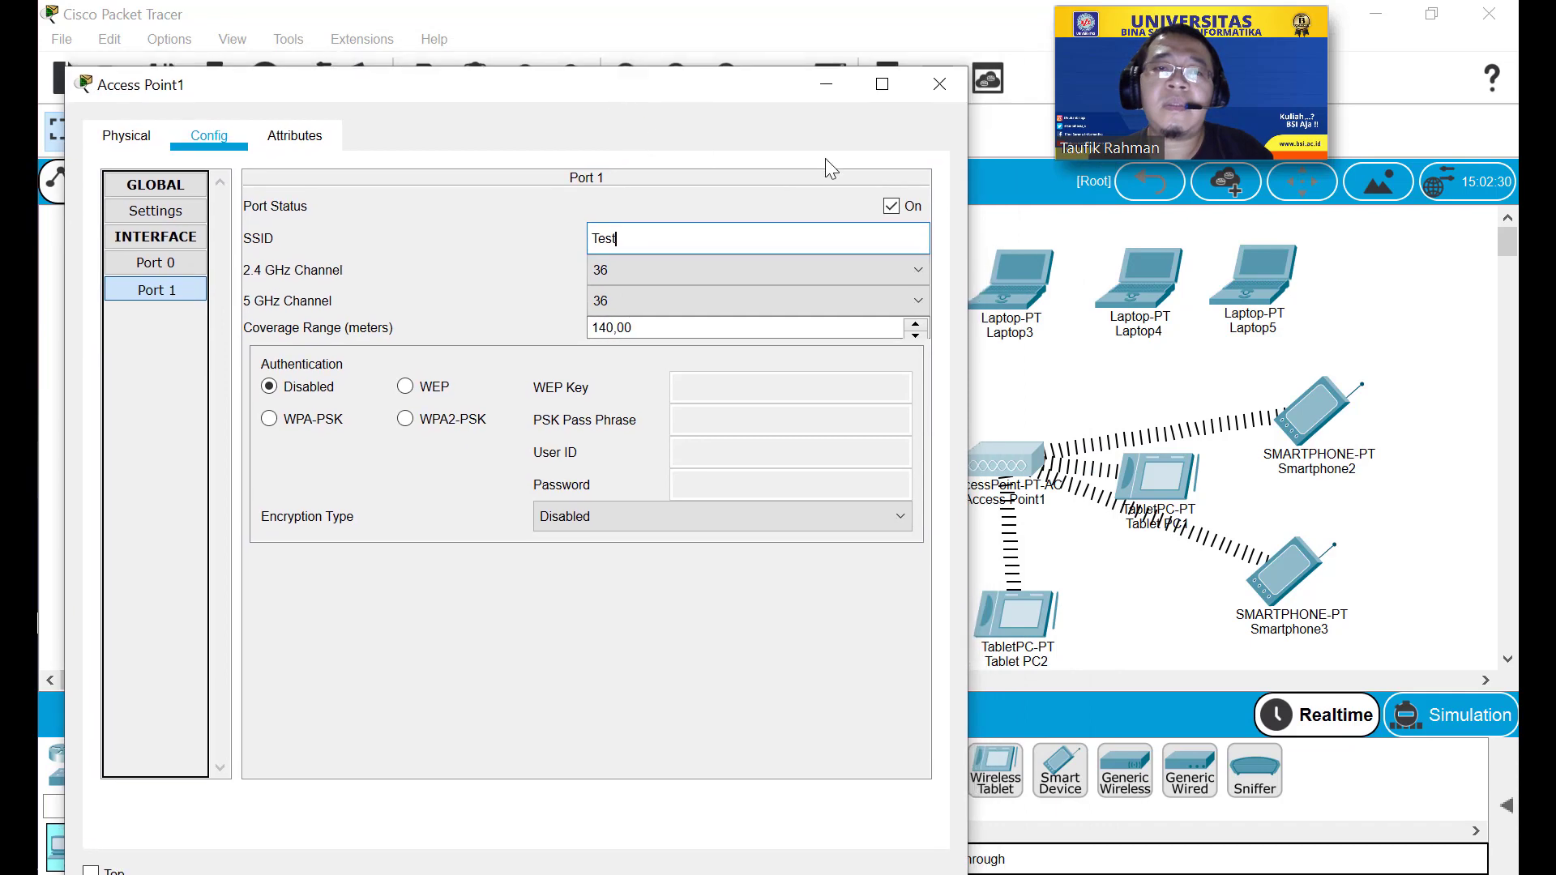
pyautogui.click(940, 84)
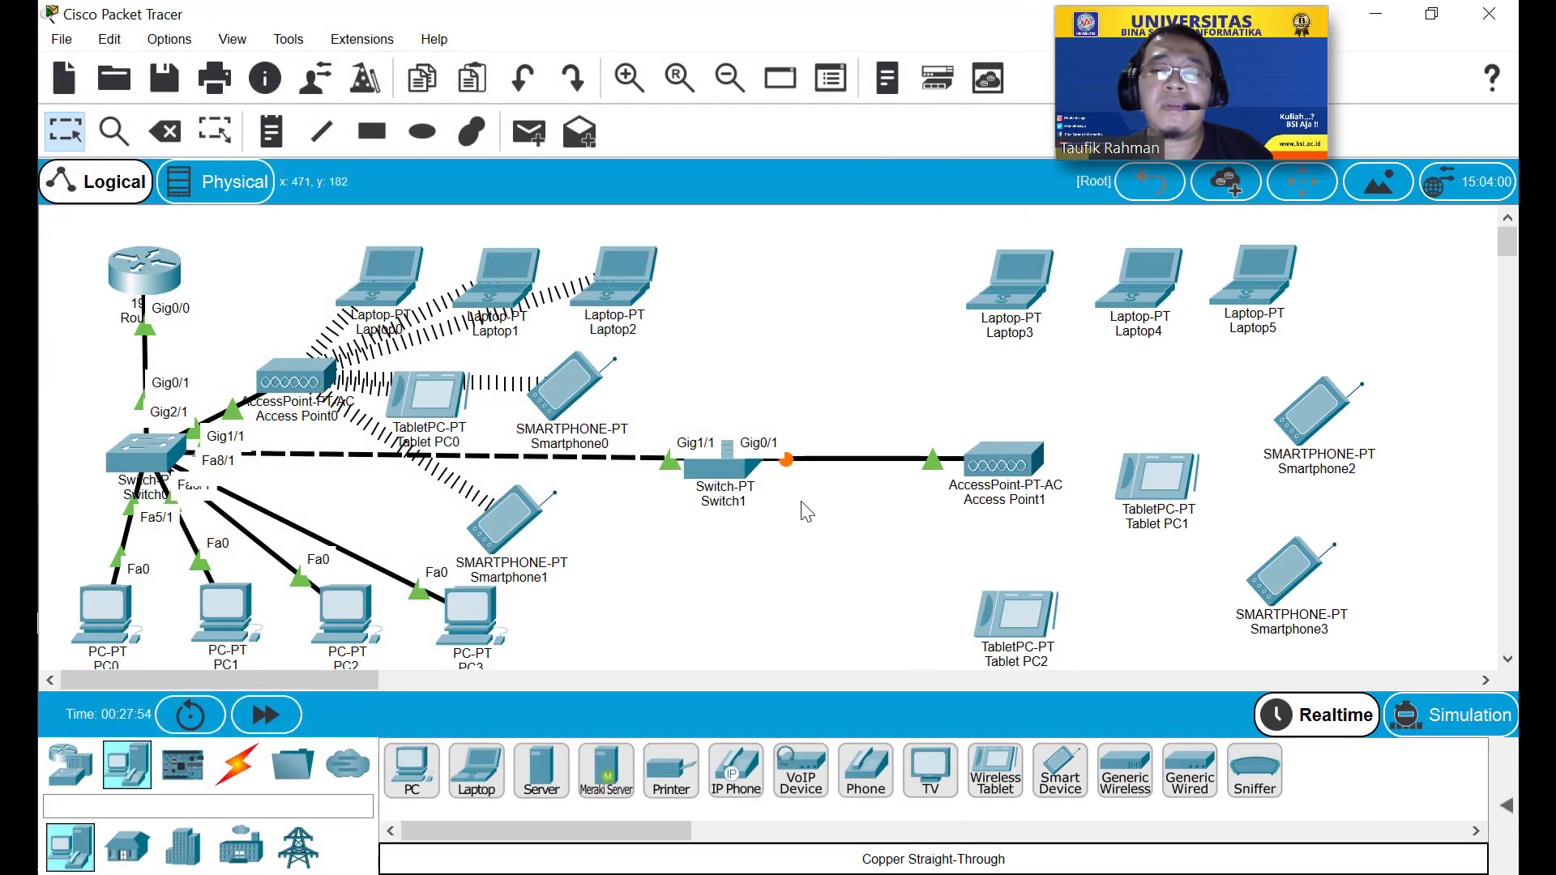
# Open Laptop3 and inspect its FastEthernet0 configuration.
pyautogui.click(1017, 316)
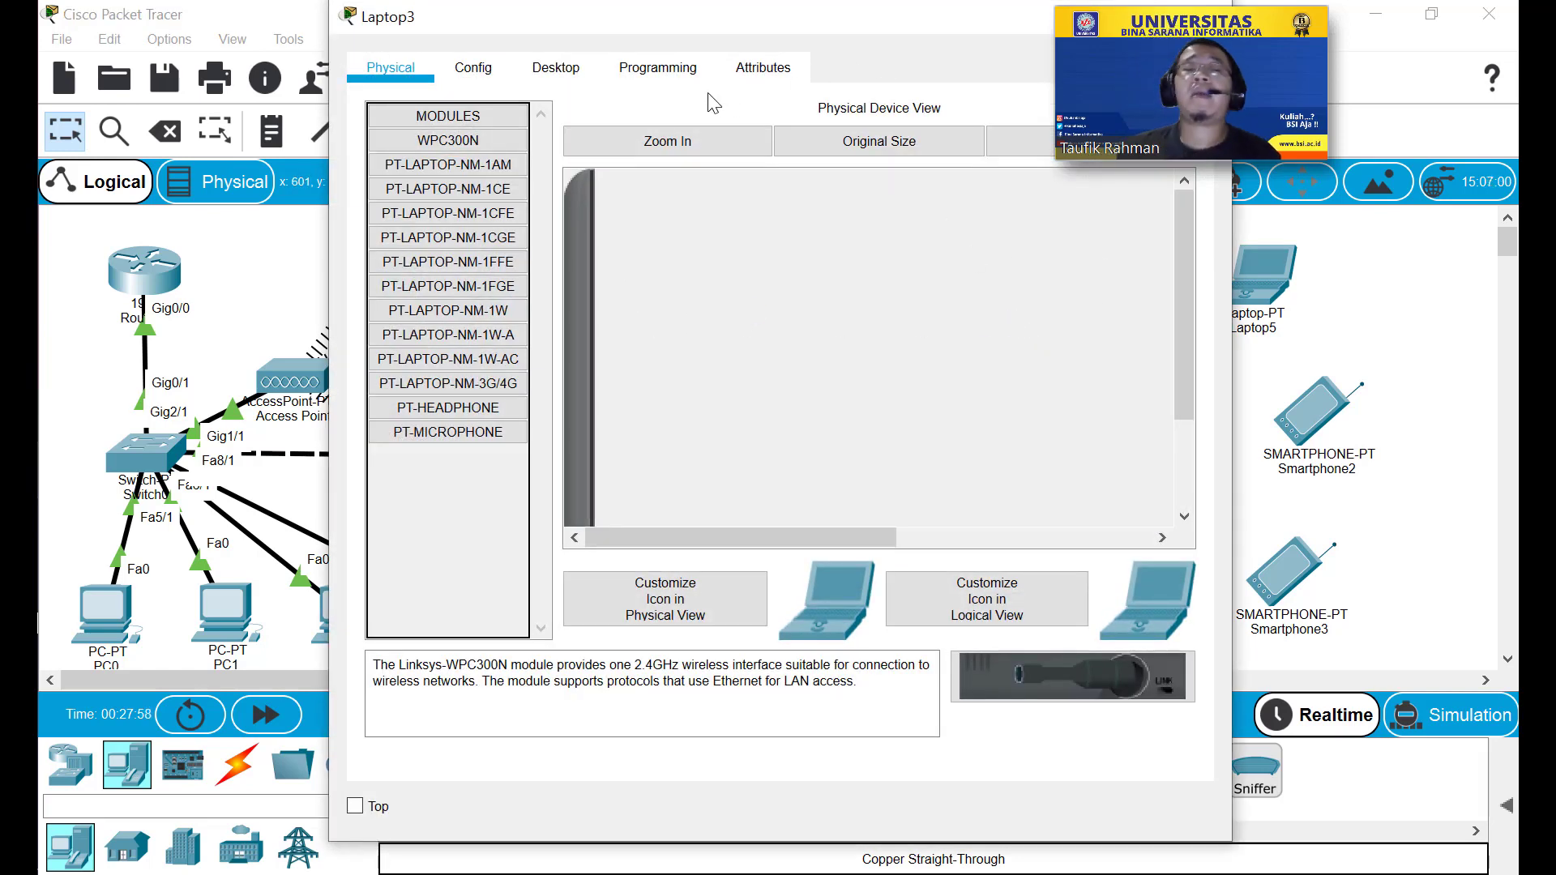
pyautogui.click(502, 69)
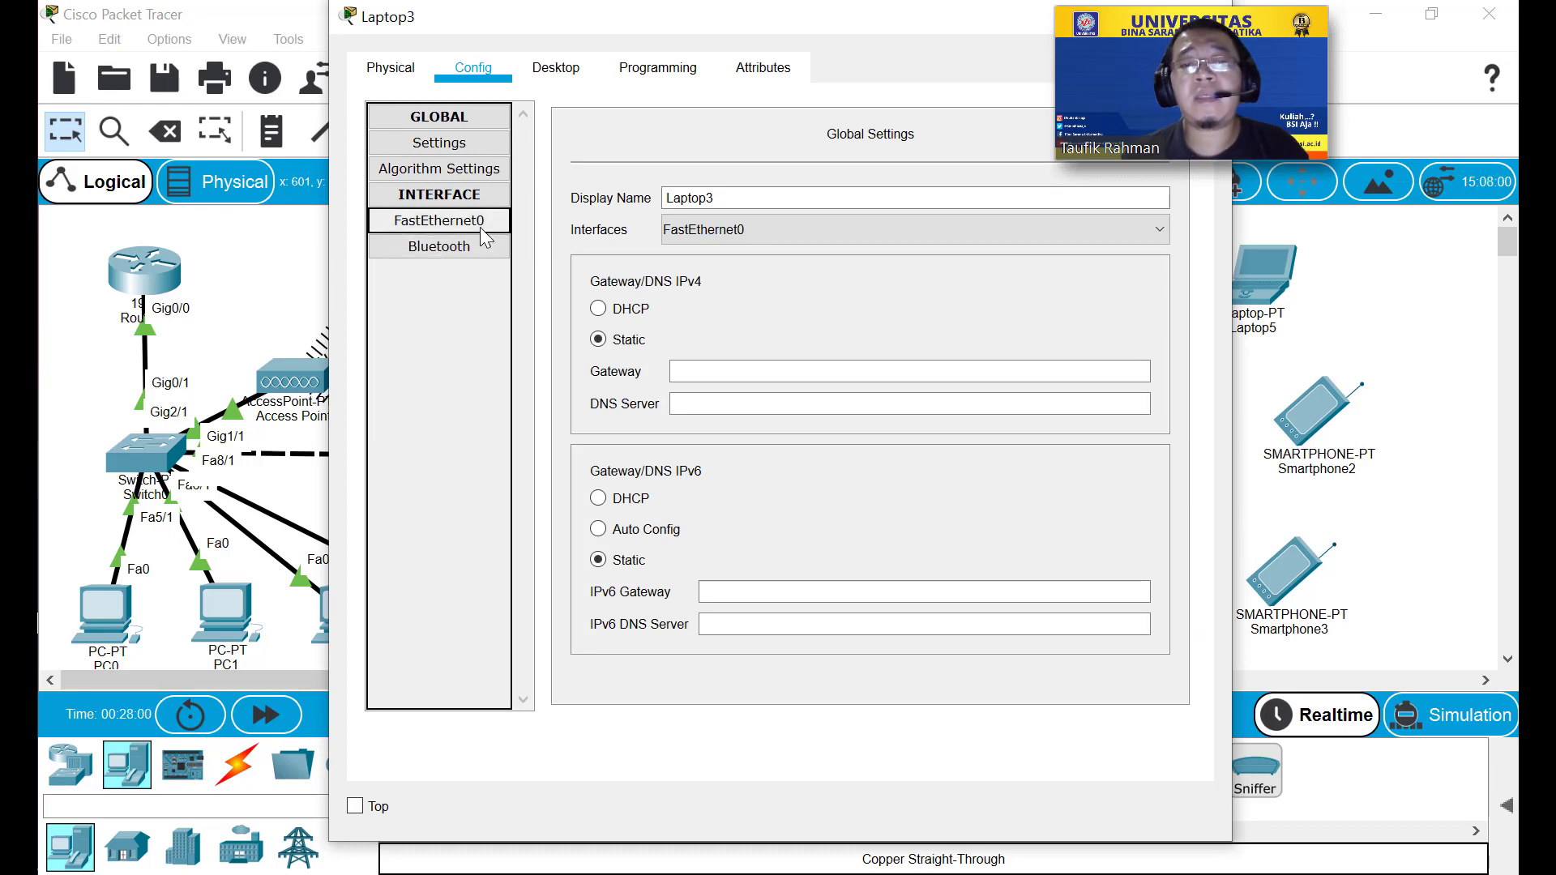
pyautogui.click(490, 227)
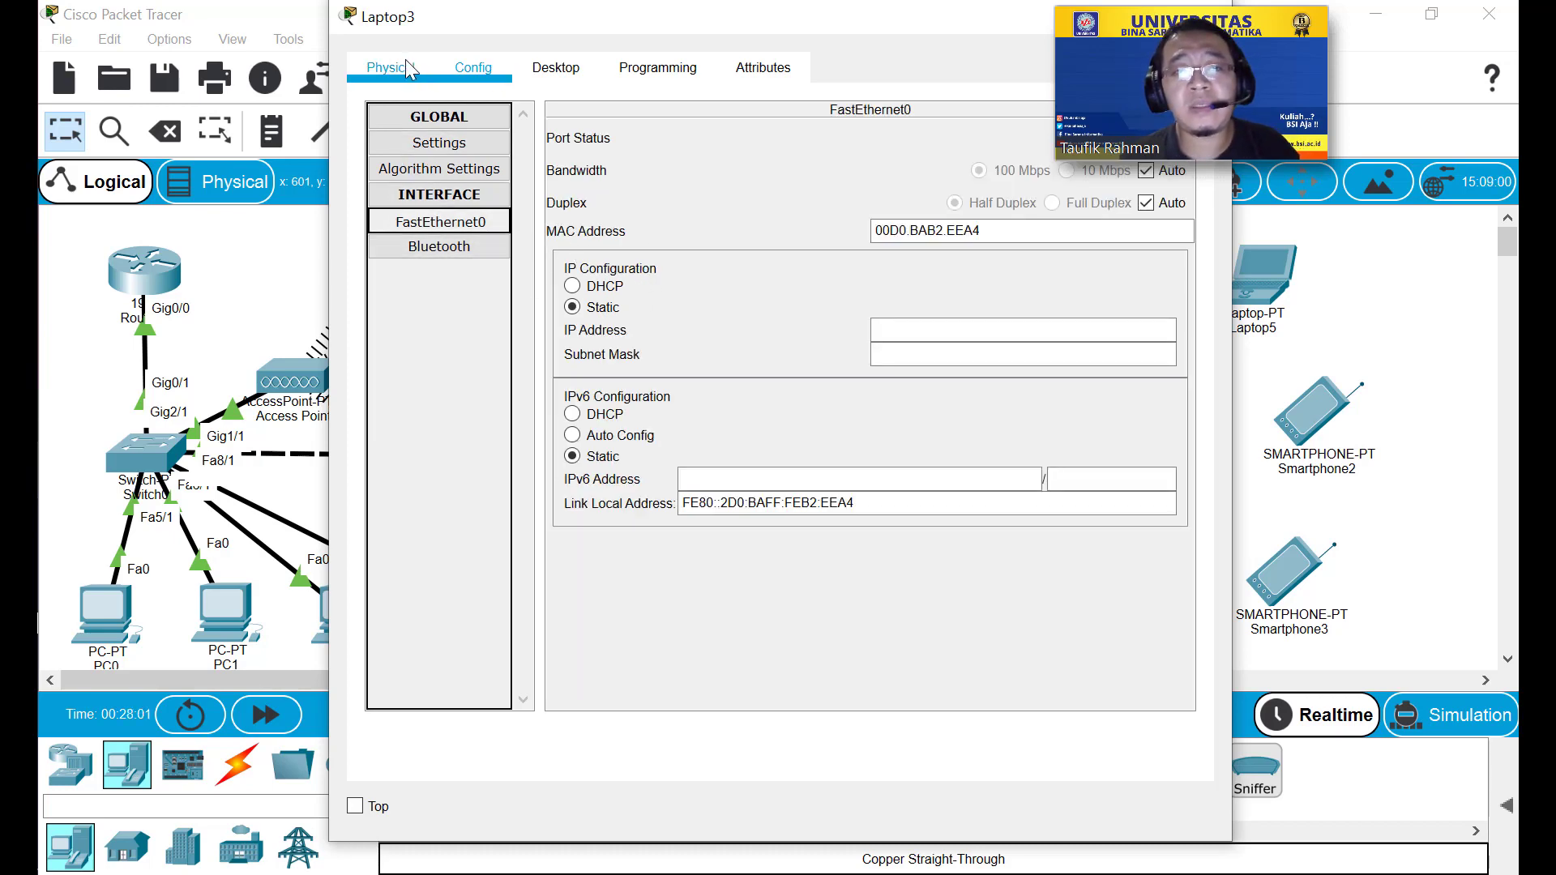
pyautogui.click(390, 65)
pyautogui.moveTo(972, 26); pyautogui.dragTo(806, 44)
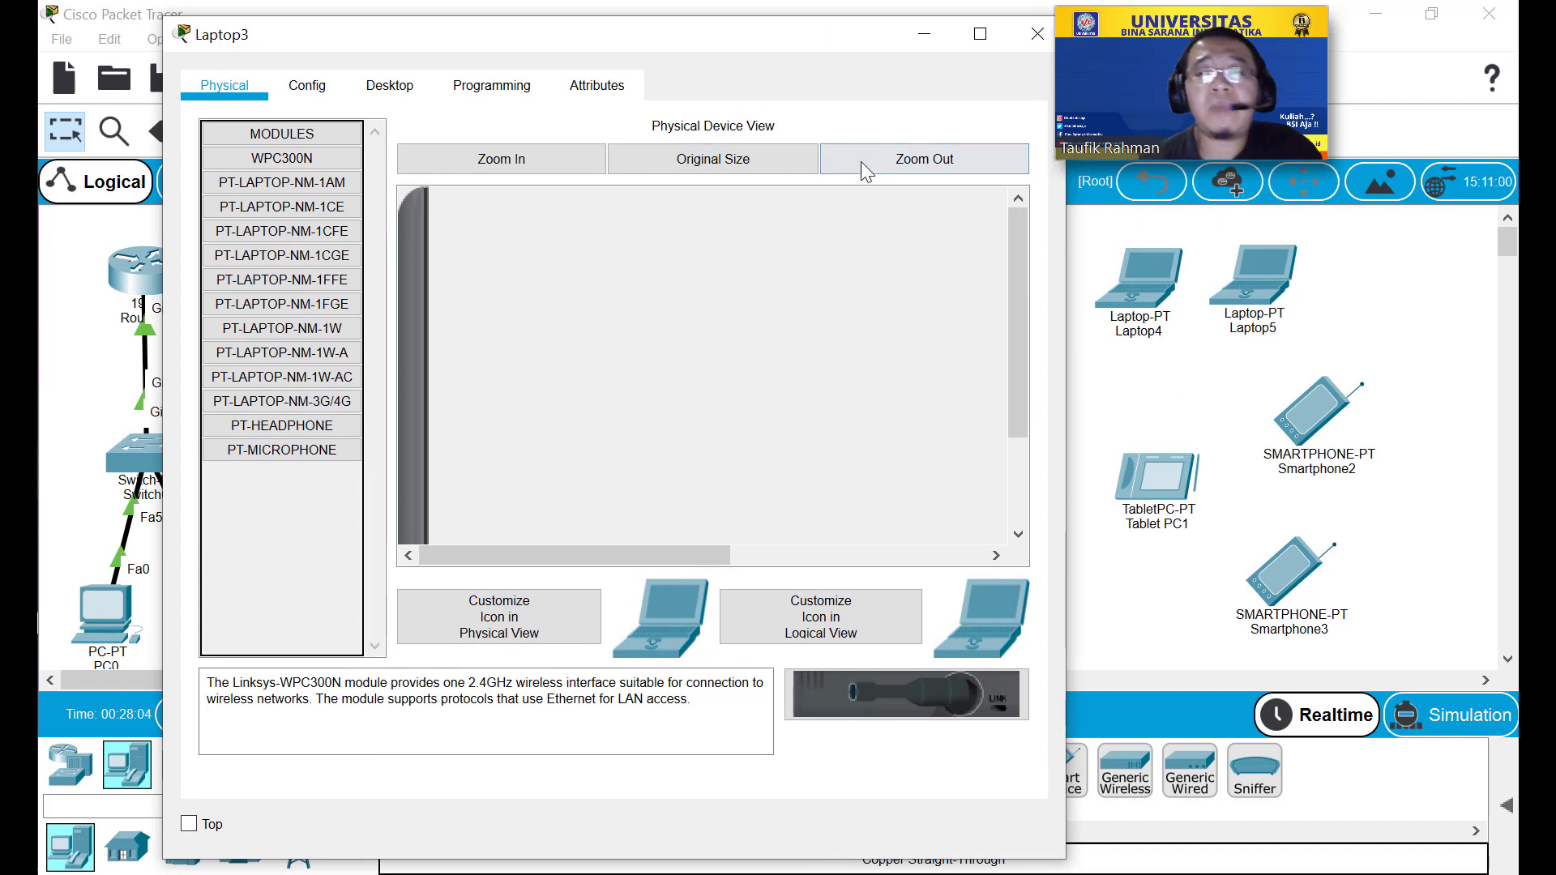
# Replace Laptop3's WPC300N card with the PT-LAPTOP-NM-1W-AC module and check its configuration.
pyautogui.click(868, 167)
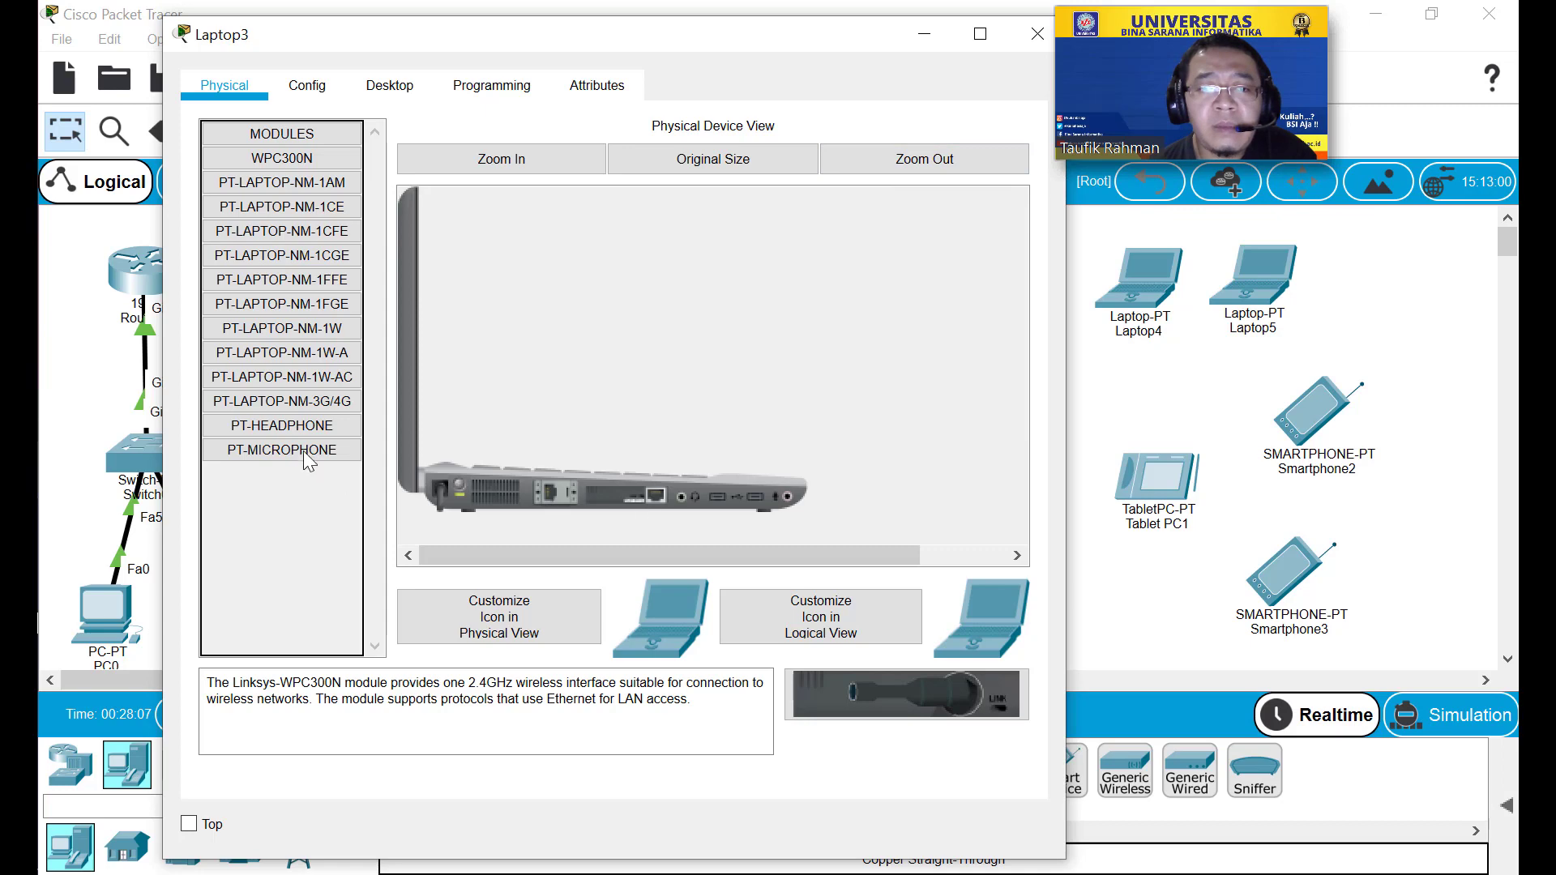
pyautogui.click(331, 81)
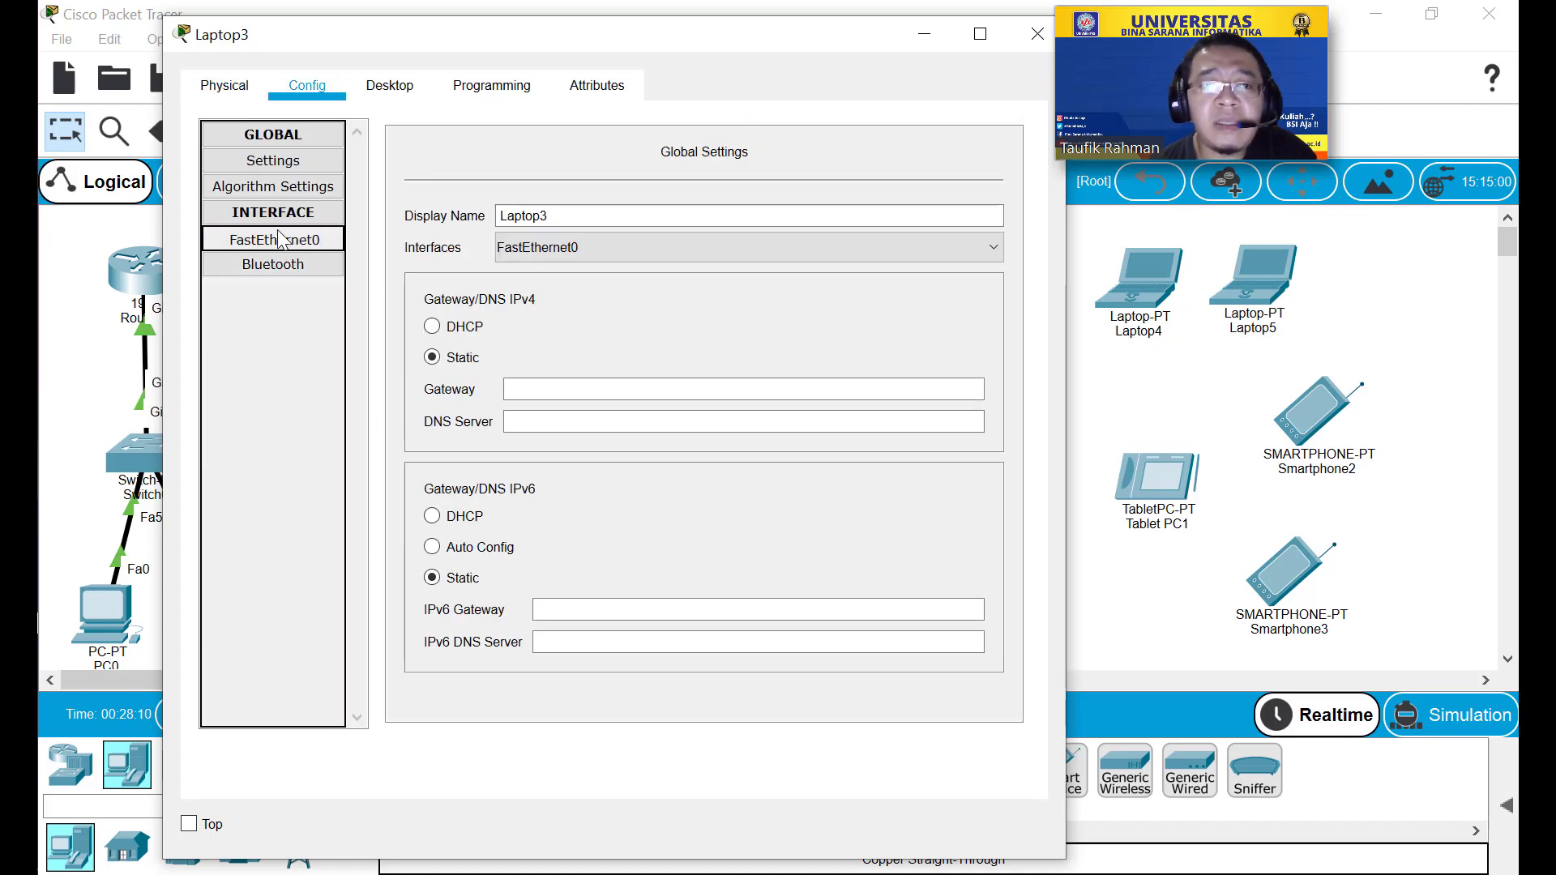
pyautogui.click(233, 86)
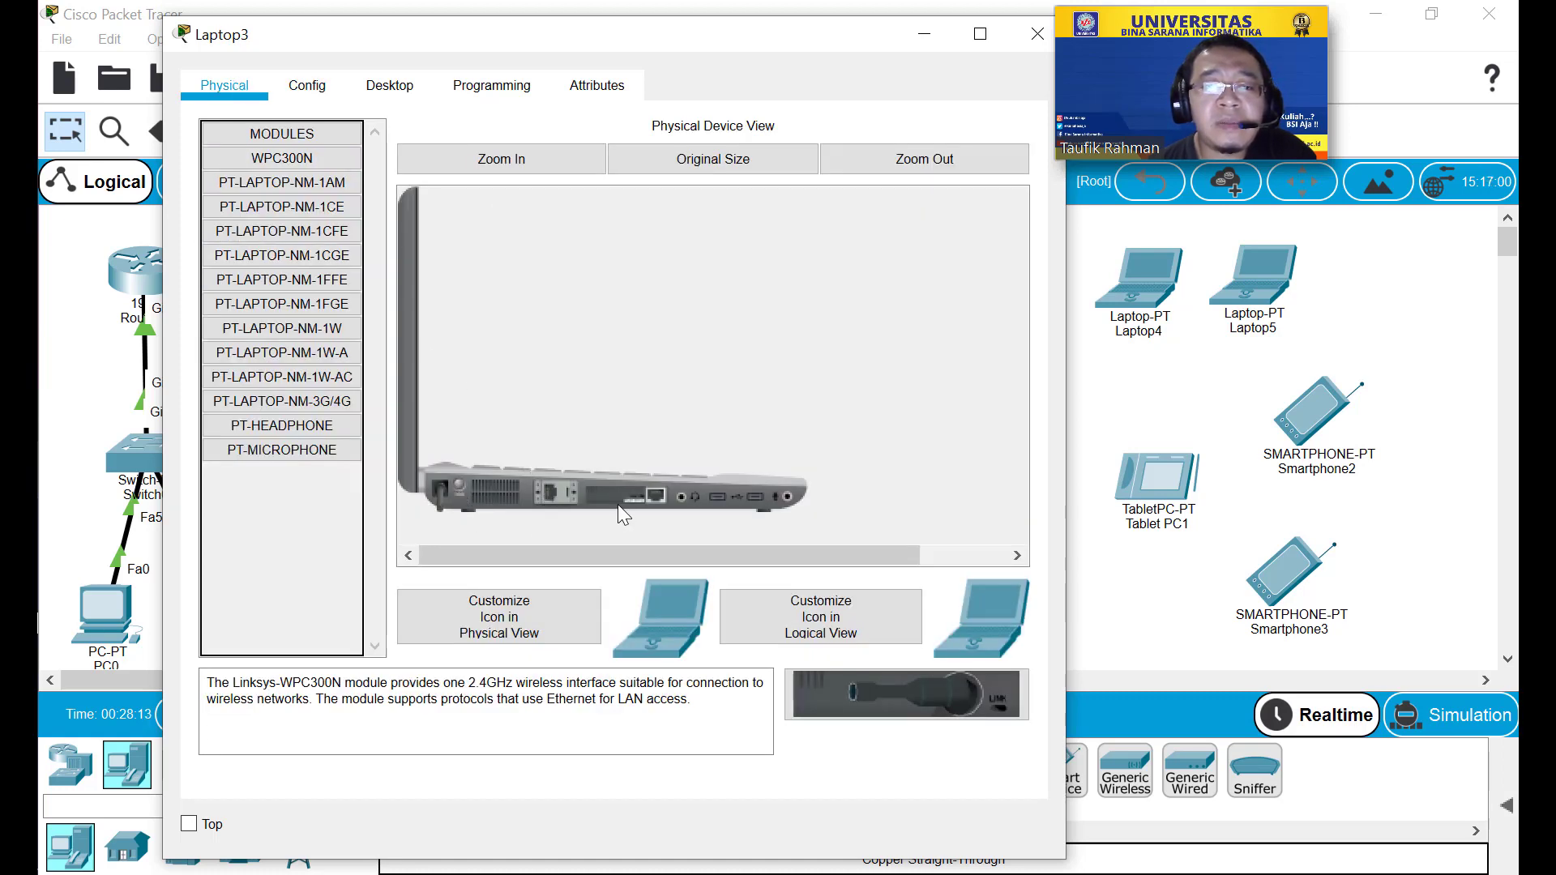
pyautogui.moveTo(619, 508); pyautogui.dragTo(290, 504)
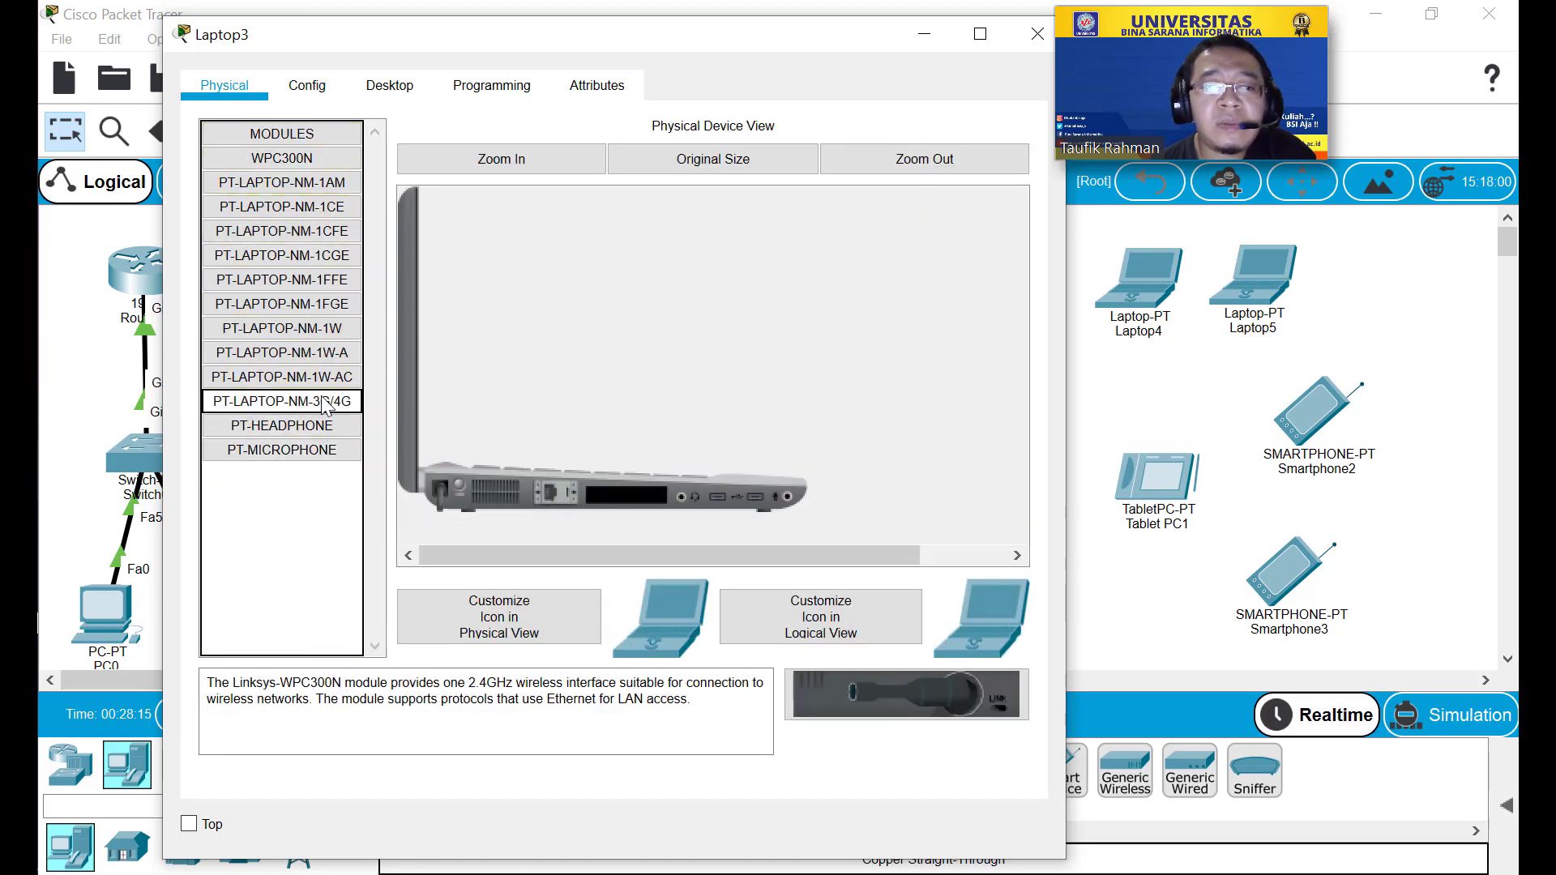
pyautogui.moveTo(324, 378); pyautogui.dragTo(628, 502)
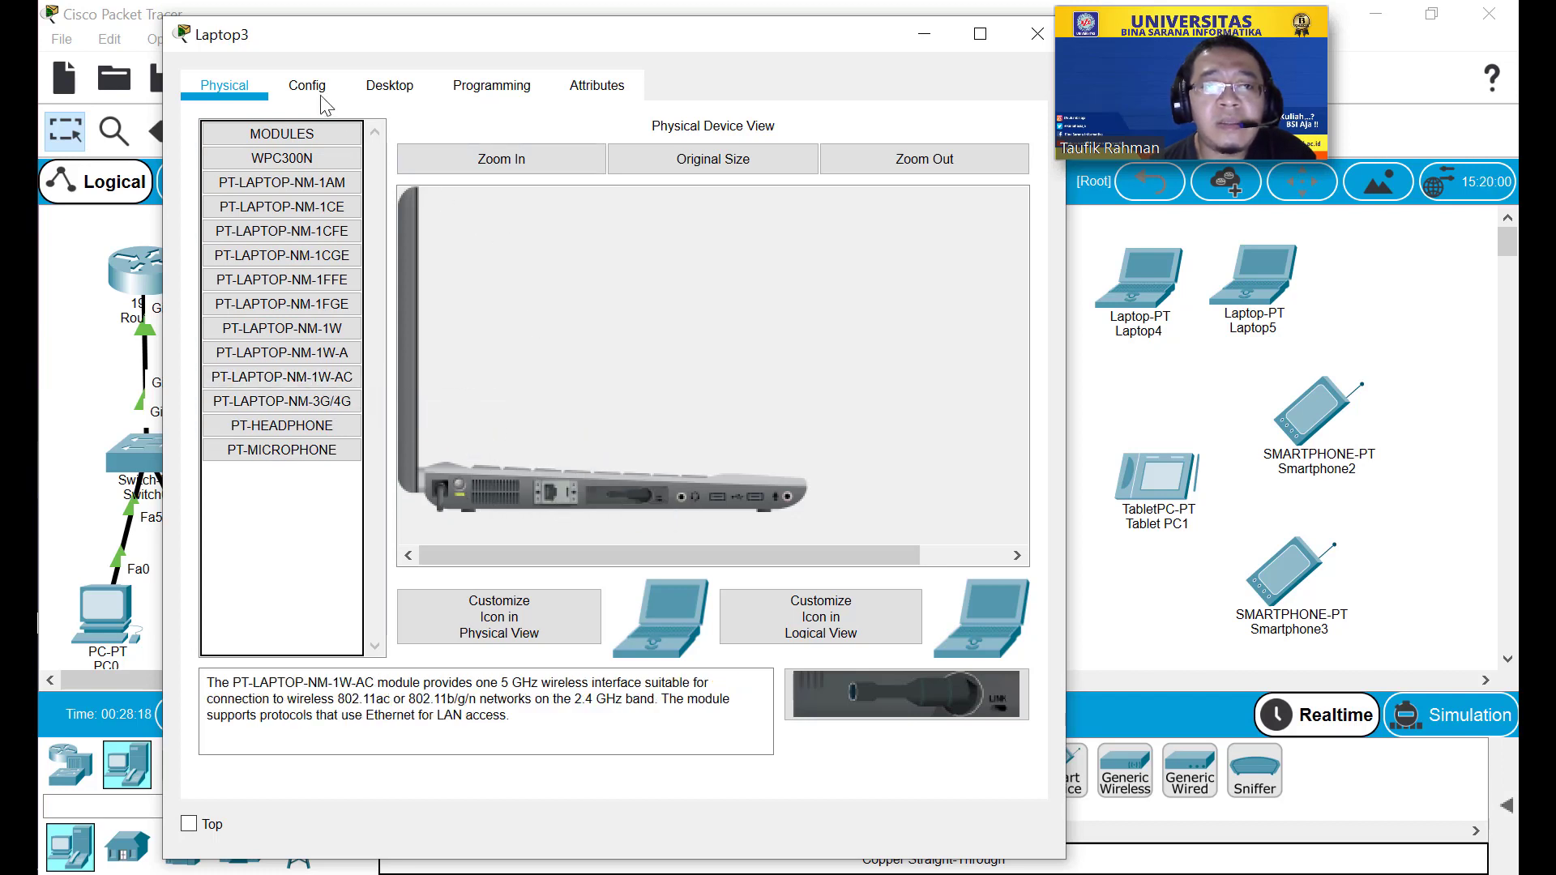
pyautogui.click(323, 100)
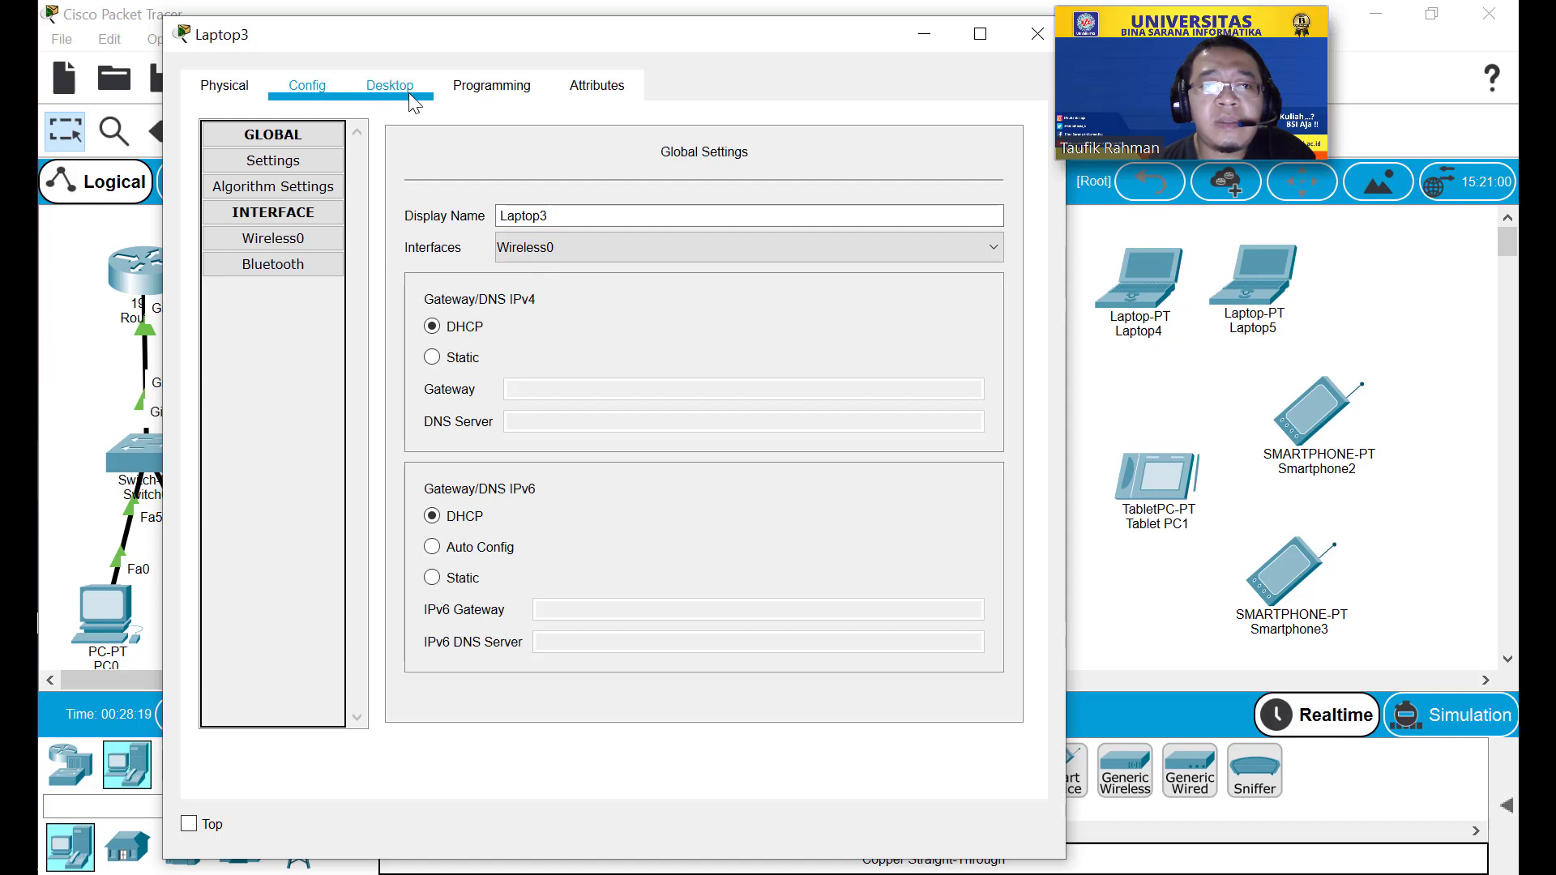
# Set Laptop3's Wireless0 SSID to Test.
pyautogui.click(413, 97)
pyautogui.click(314, 87)
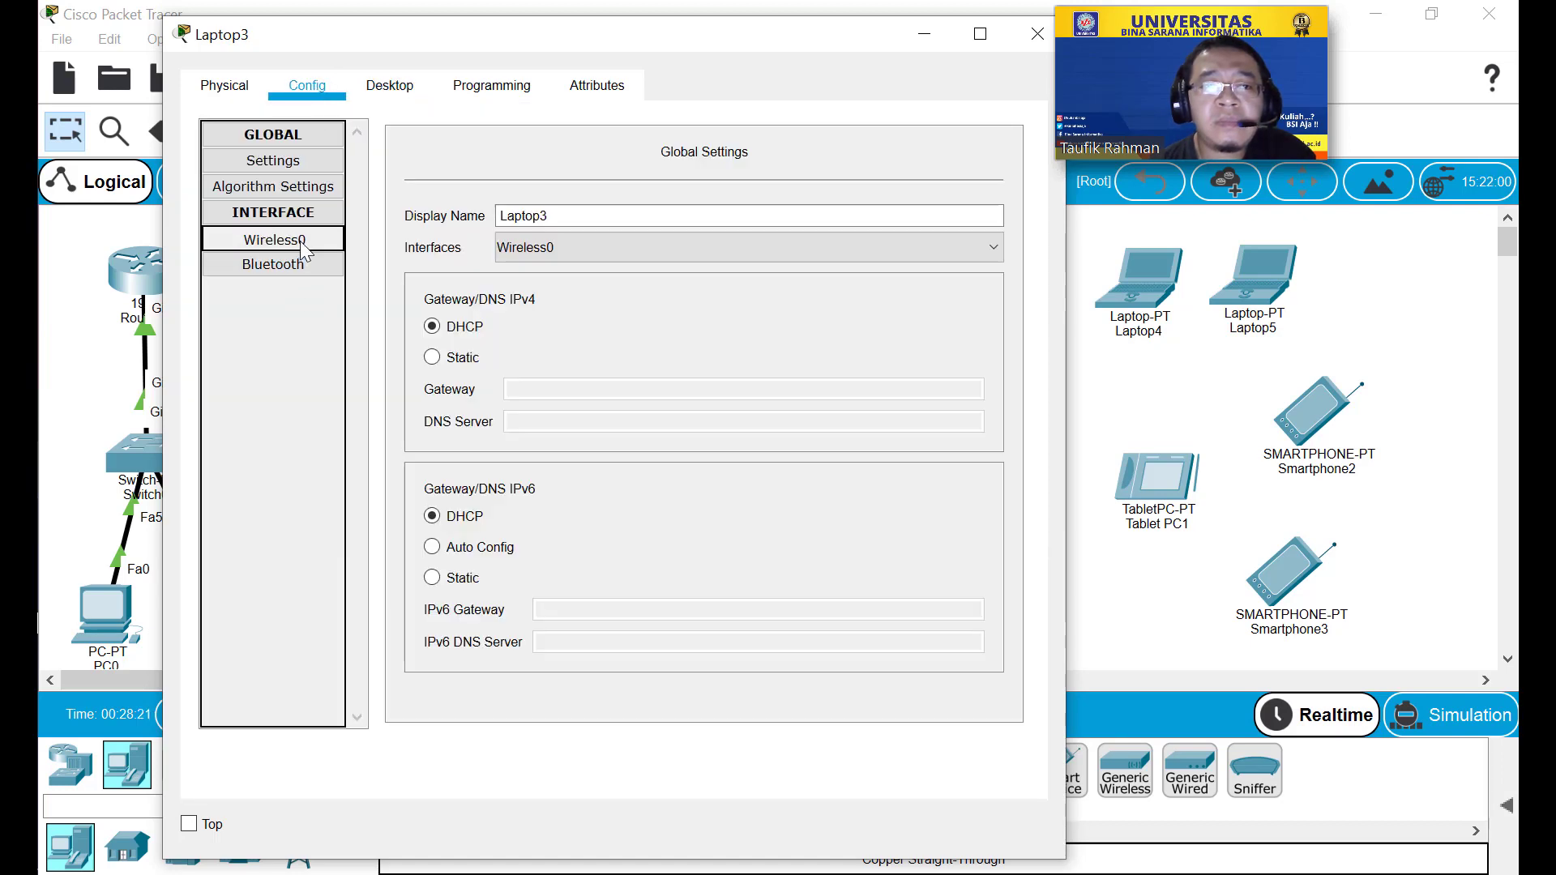
pyautogui.click(300, 240)
pyautogui.doubleClick(745, 238)
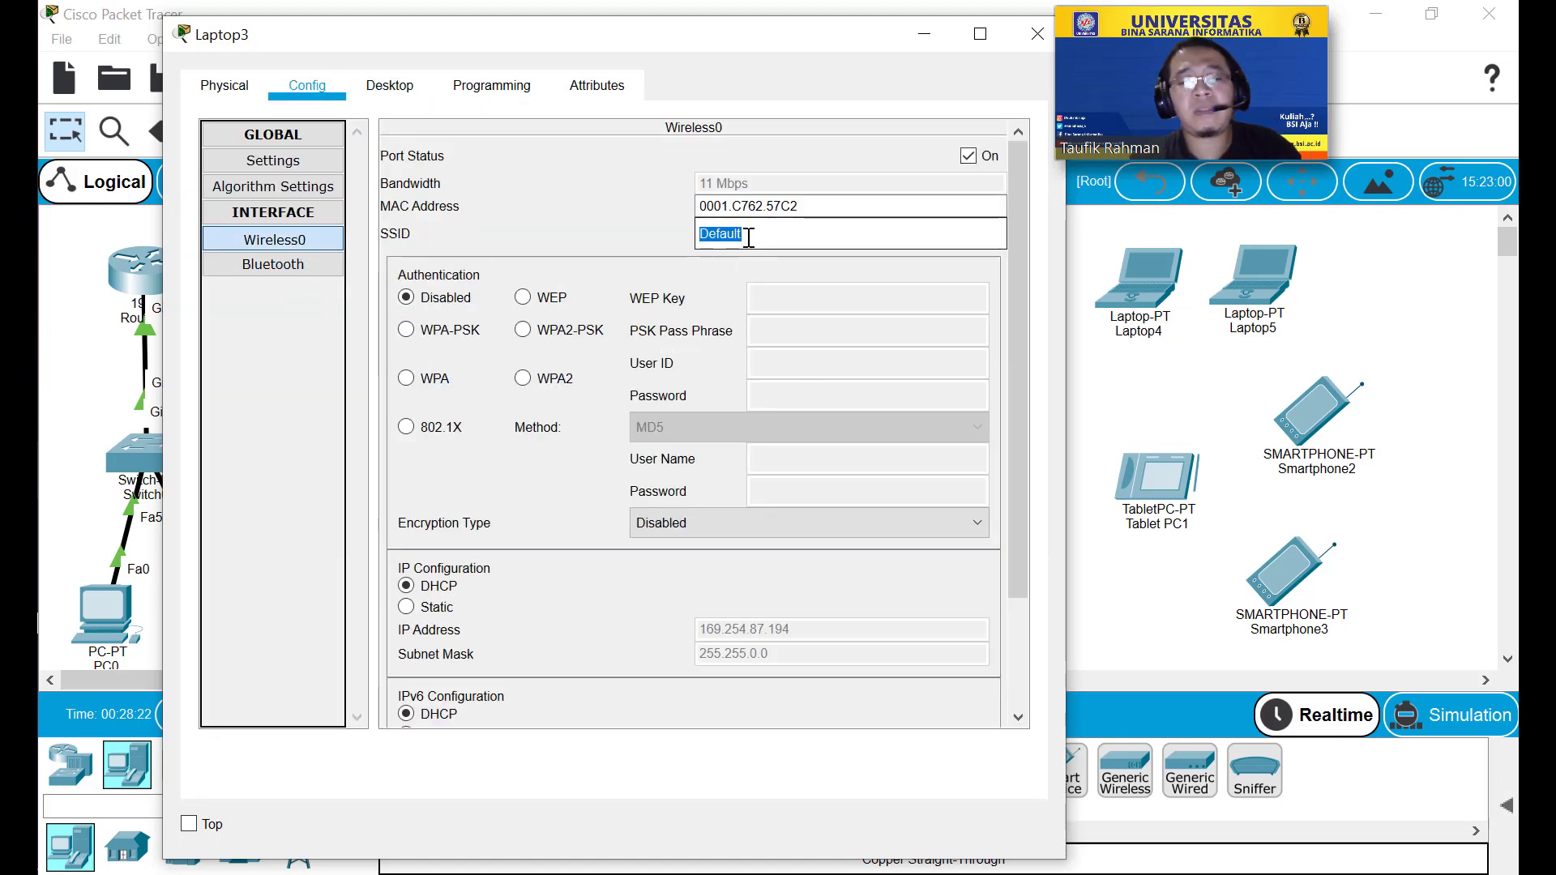
pyautogui.write('Test')
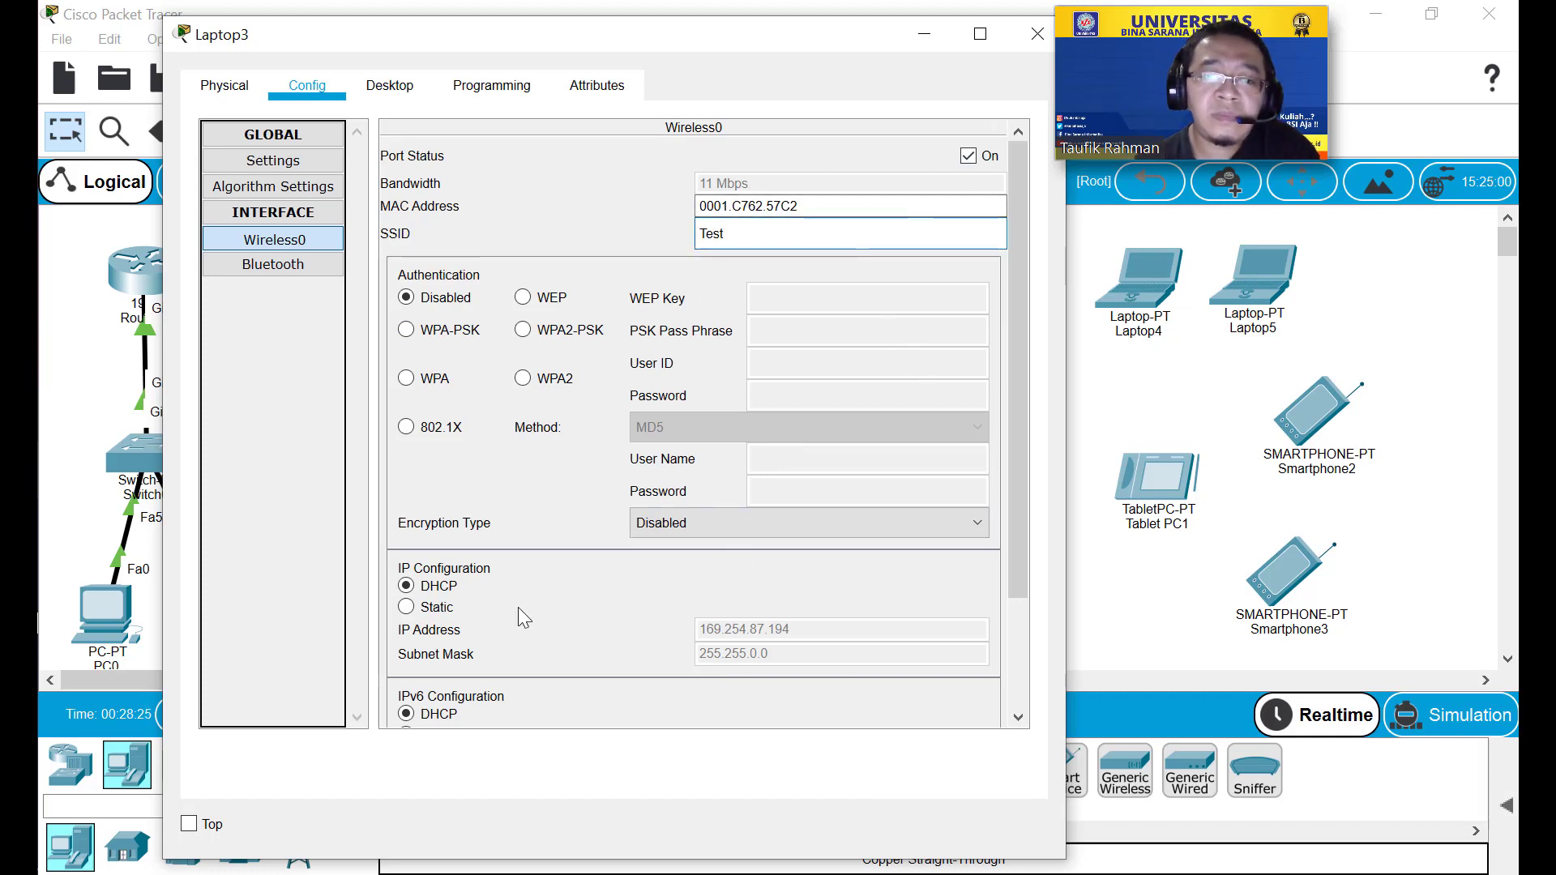
# Renew Laptop3's DHCP settings to obtain gateway 192.168.0.1, then reopen its window.
pyautogui.click(292, 166)
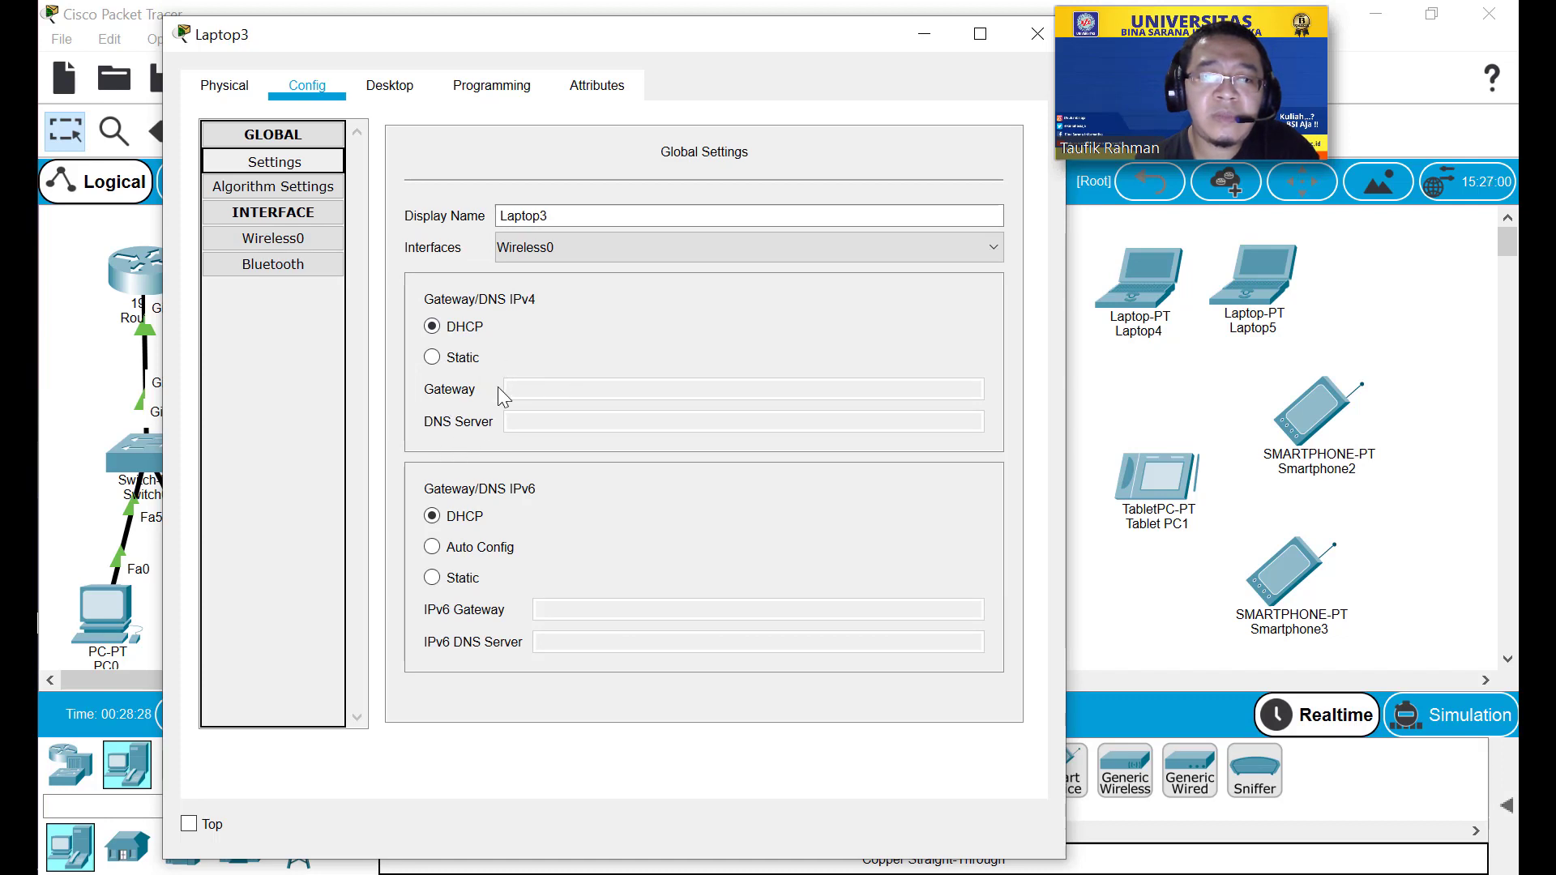
pyautogui.click(468, 359)
pyautogui.click(465, 325)
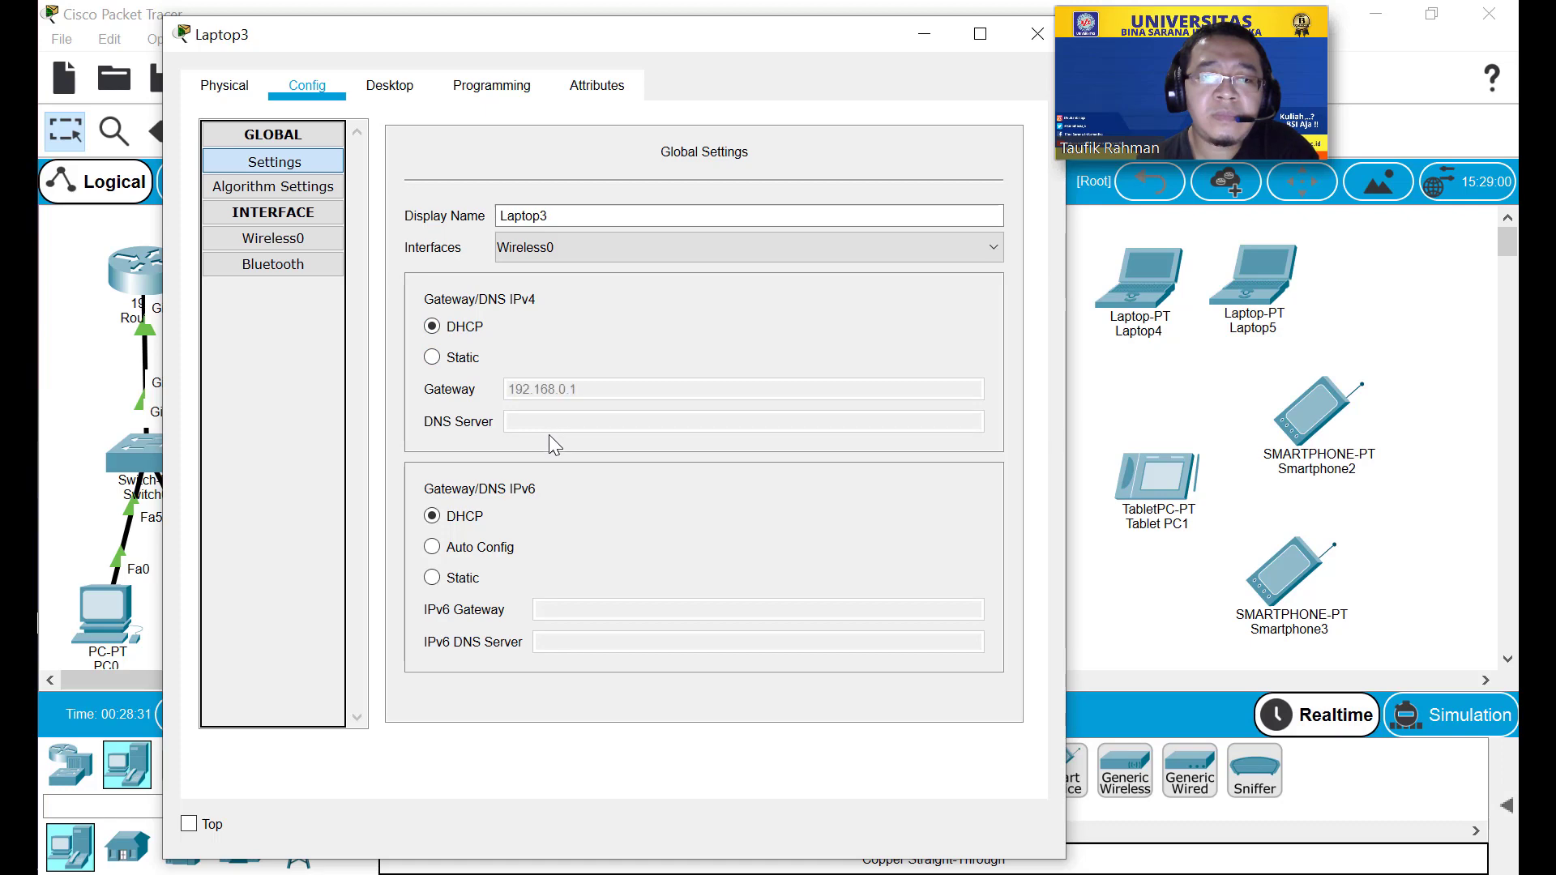
pyautogui.click(273, 239)
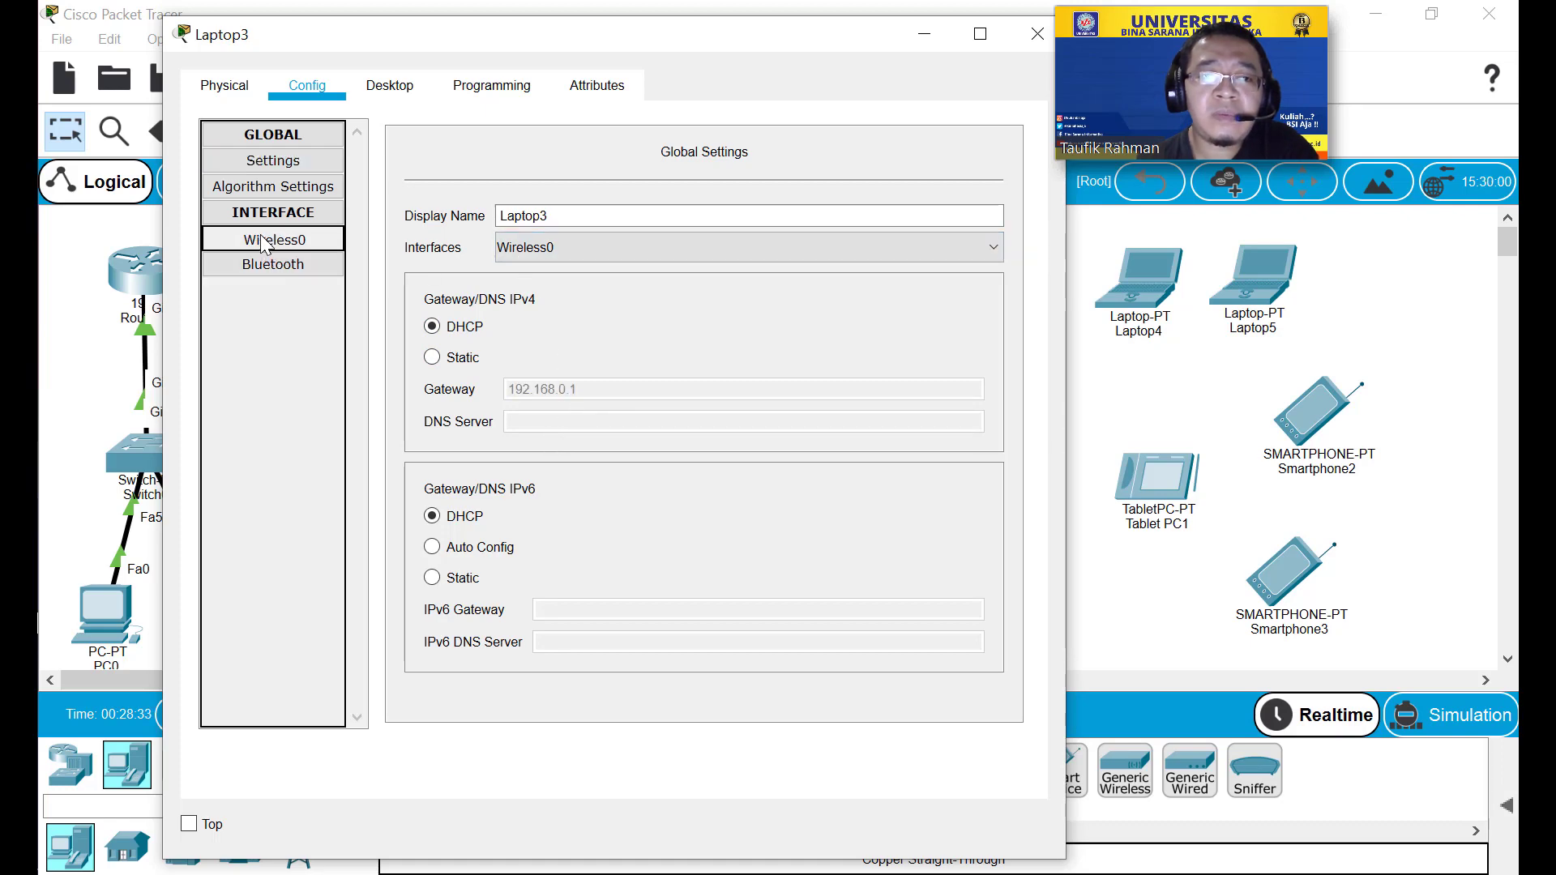
pyautogui.click(1026, 33)
pyautogui.click(972, 302)
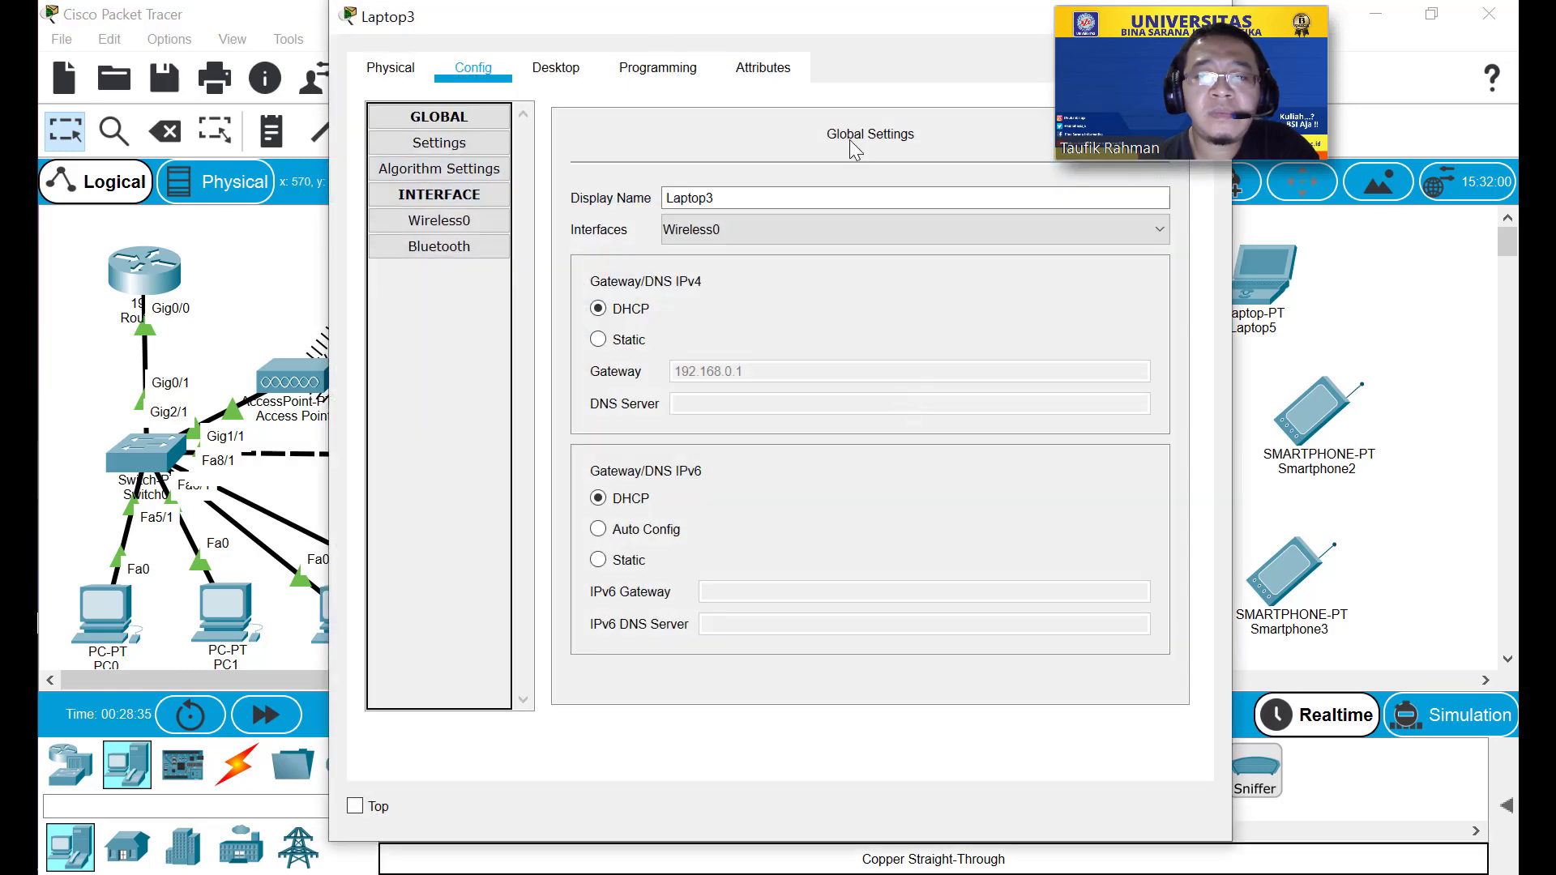
pyautogui.moveTo(863, 29); pyautogui.dragTo(611, 45)
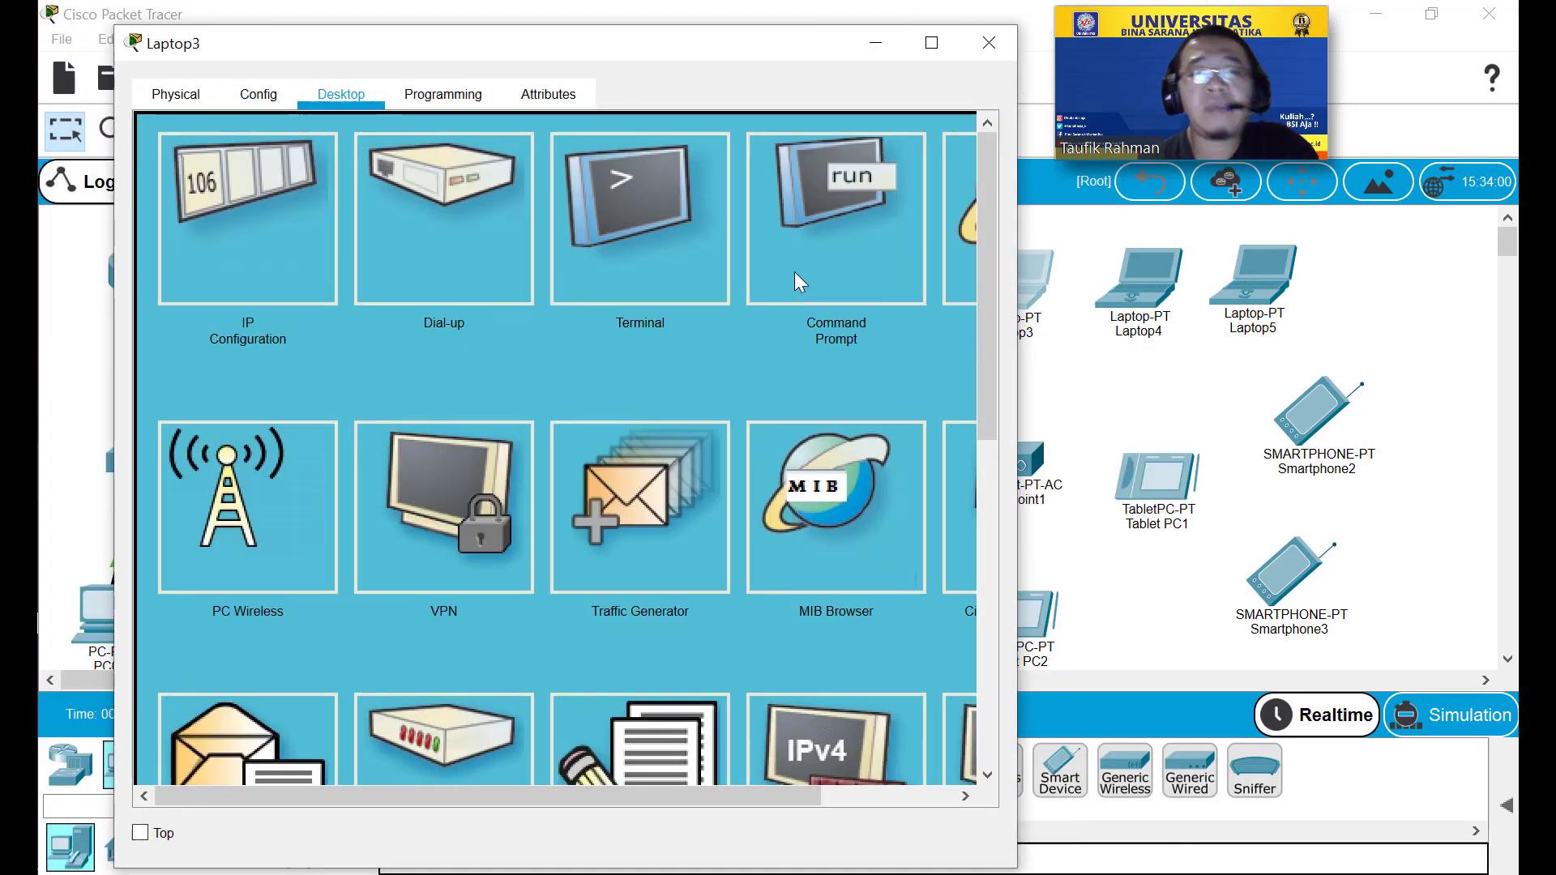
# Ping 192.168.0.1 from Laptop3's Command Prompt (4 of 4 replies), then open PC0.
pyautogui.click(795, 271)
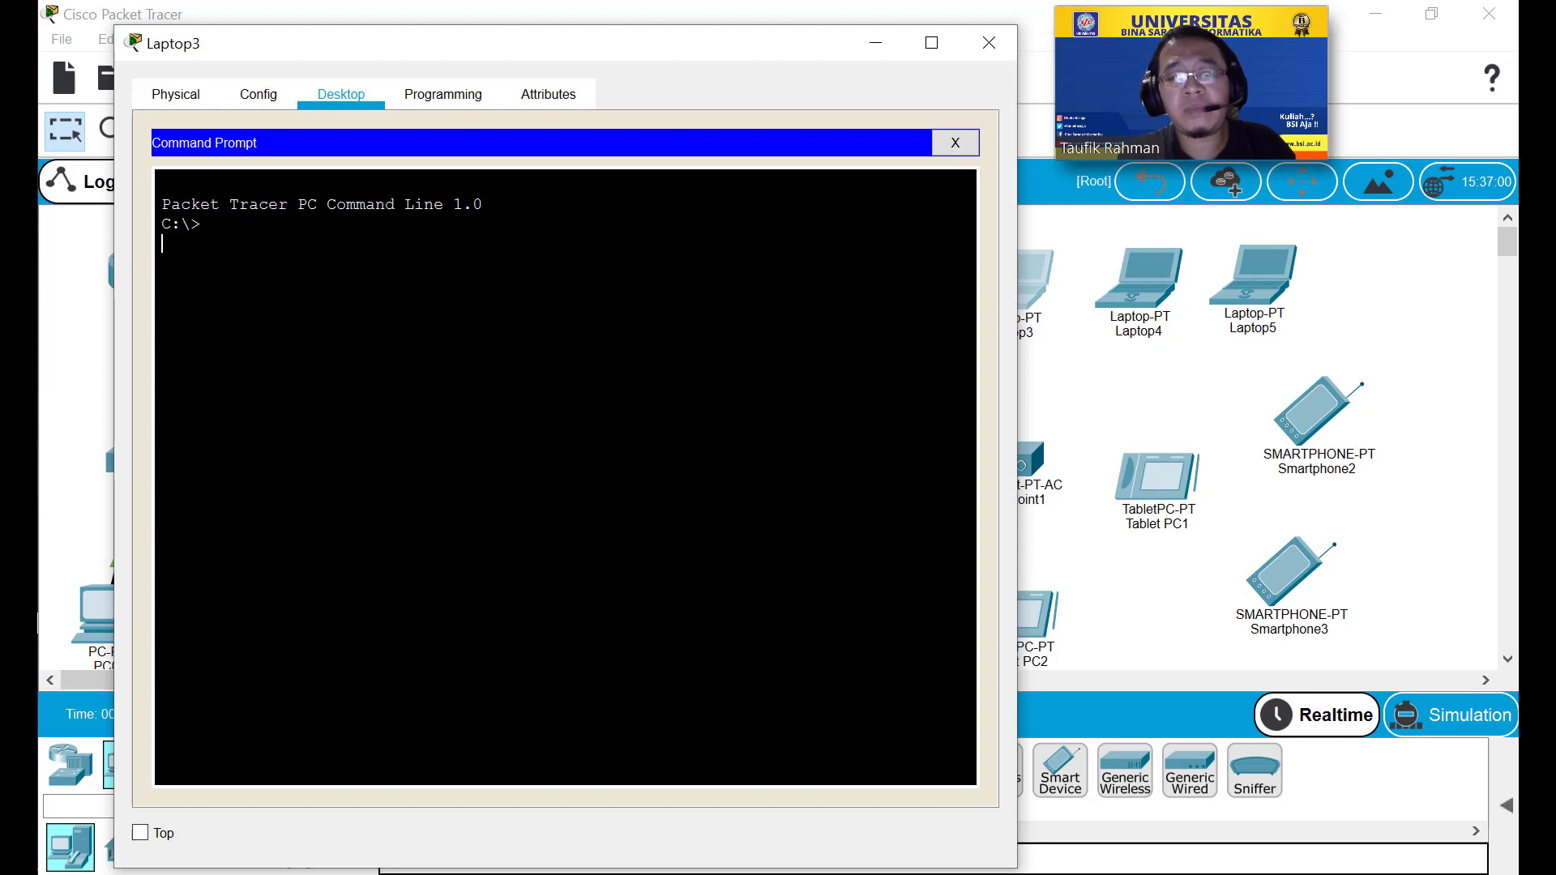
pyautogui.write('ping 192')
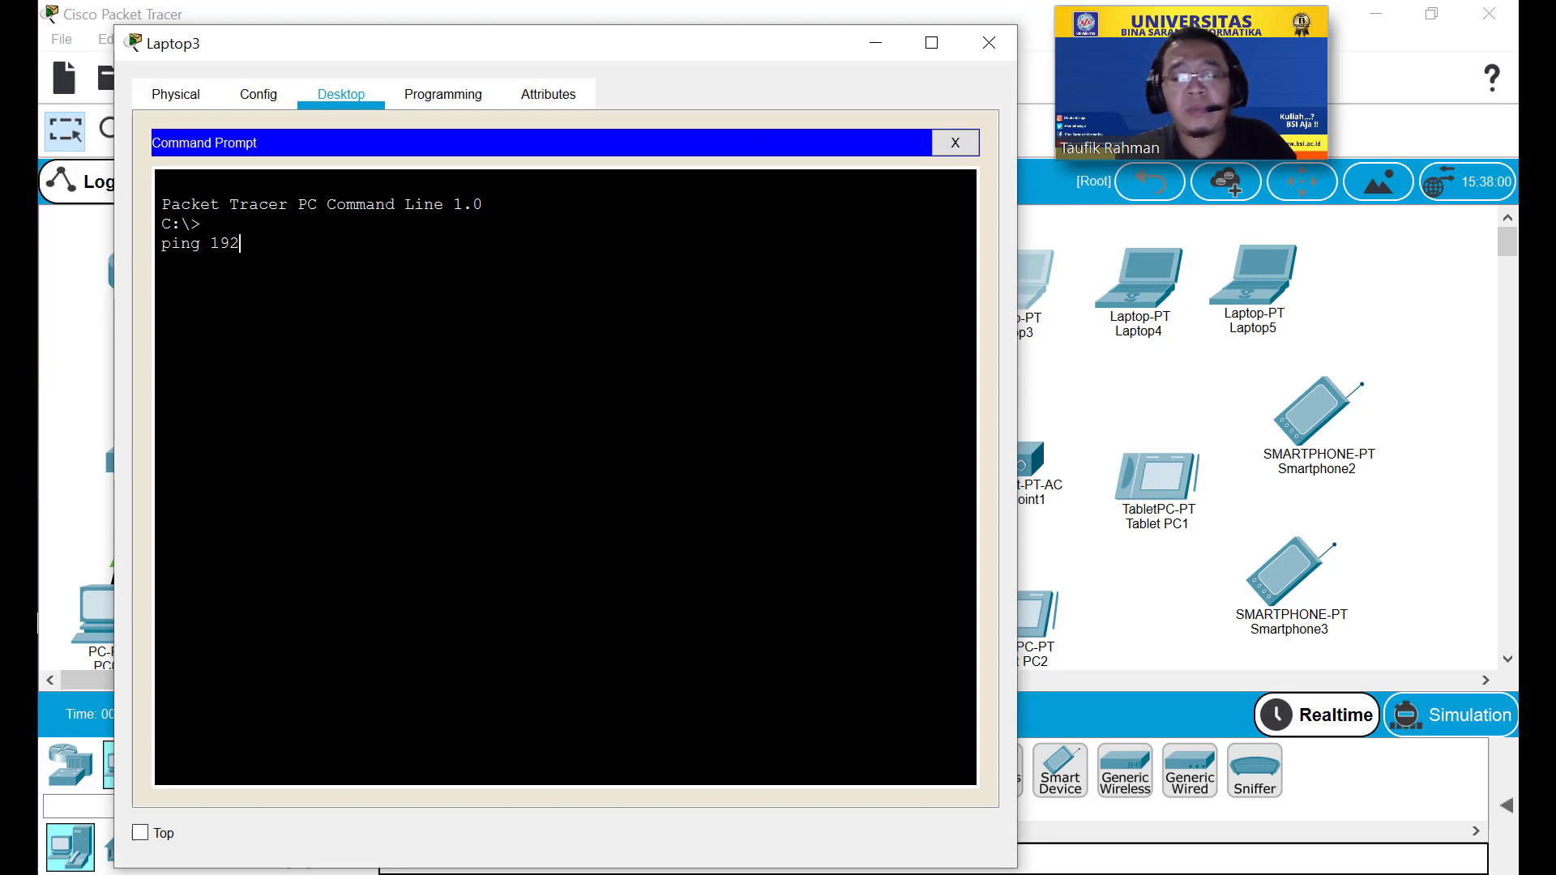
pyautogui.write('.168.0.1')
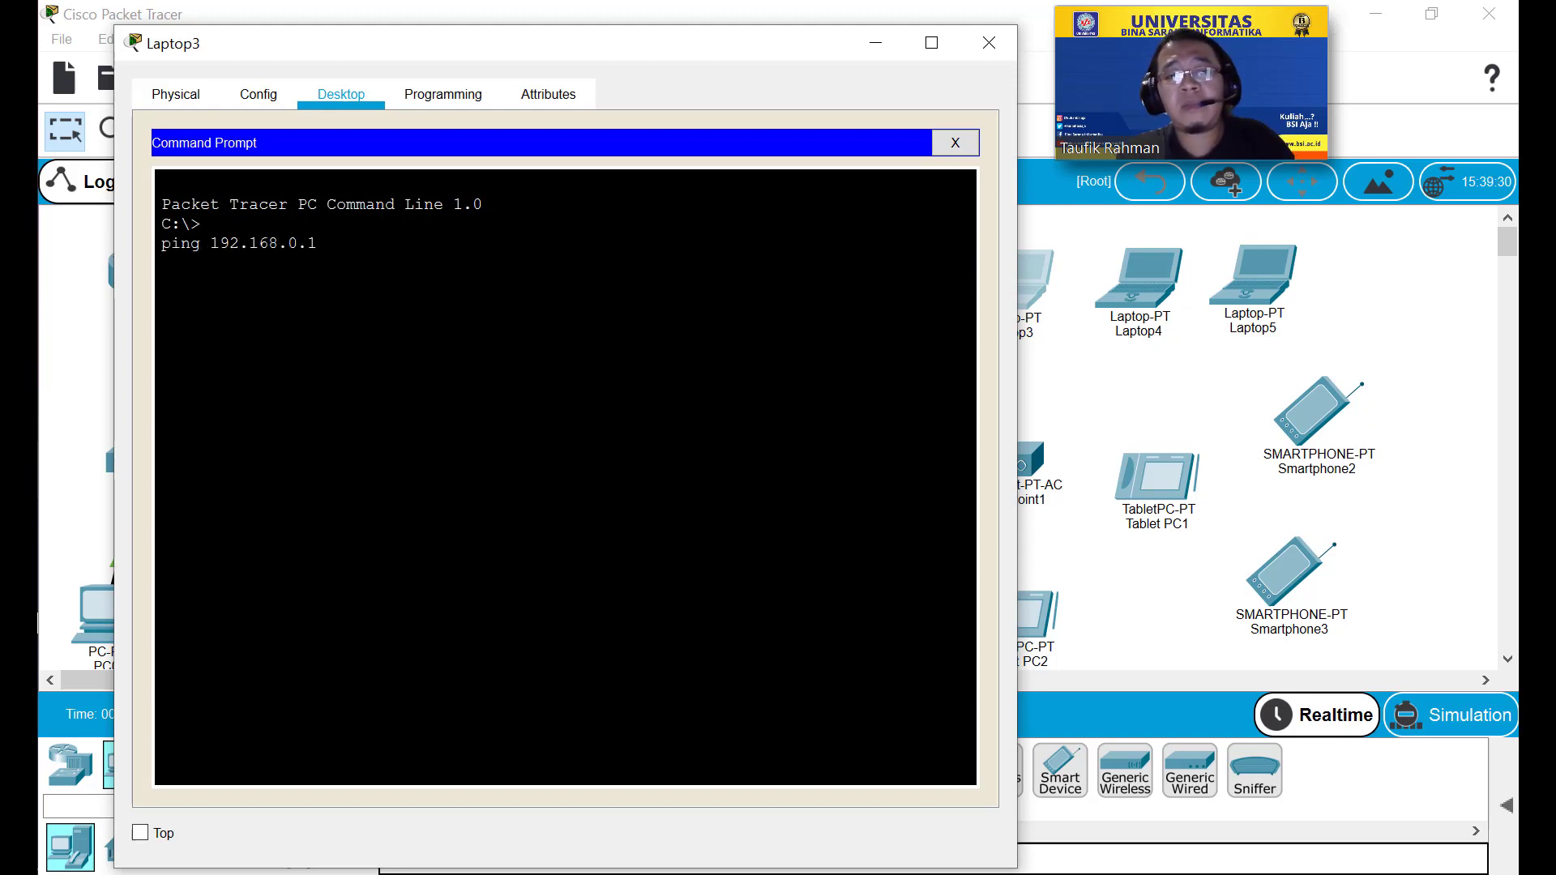
pyautogui.press('Return')
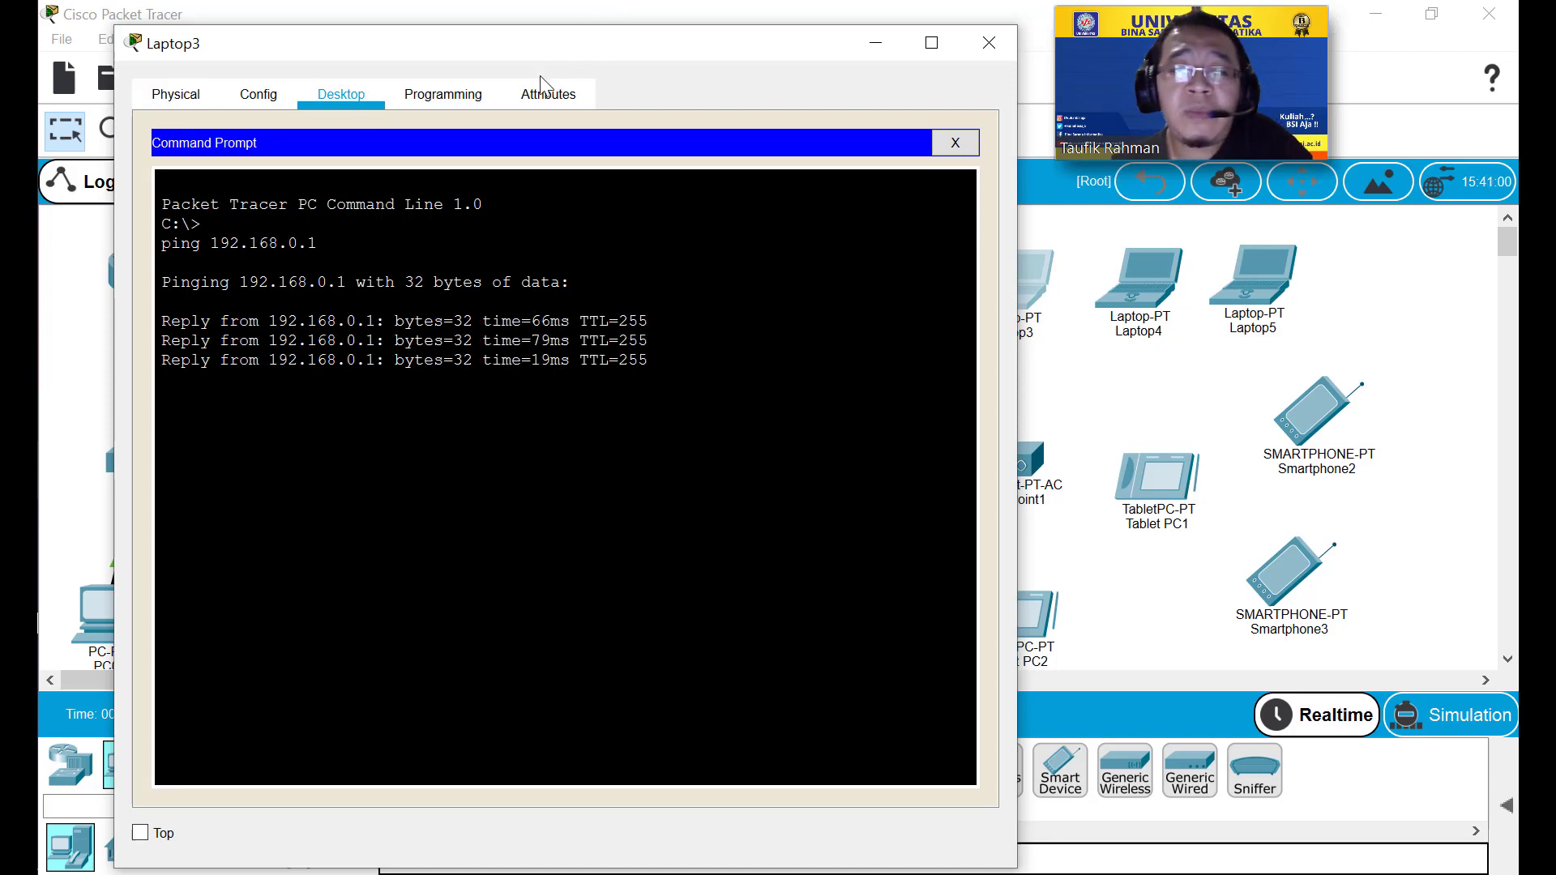
pyautogui.moveTo(605, 49); pyautogui.dragTo(1039, 111)
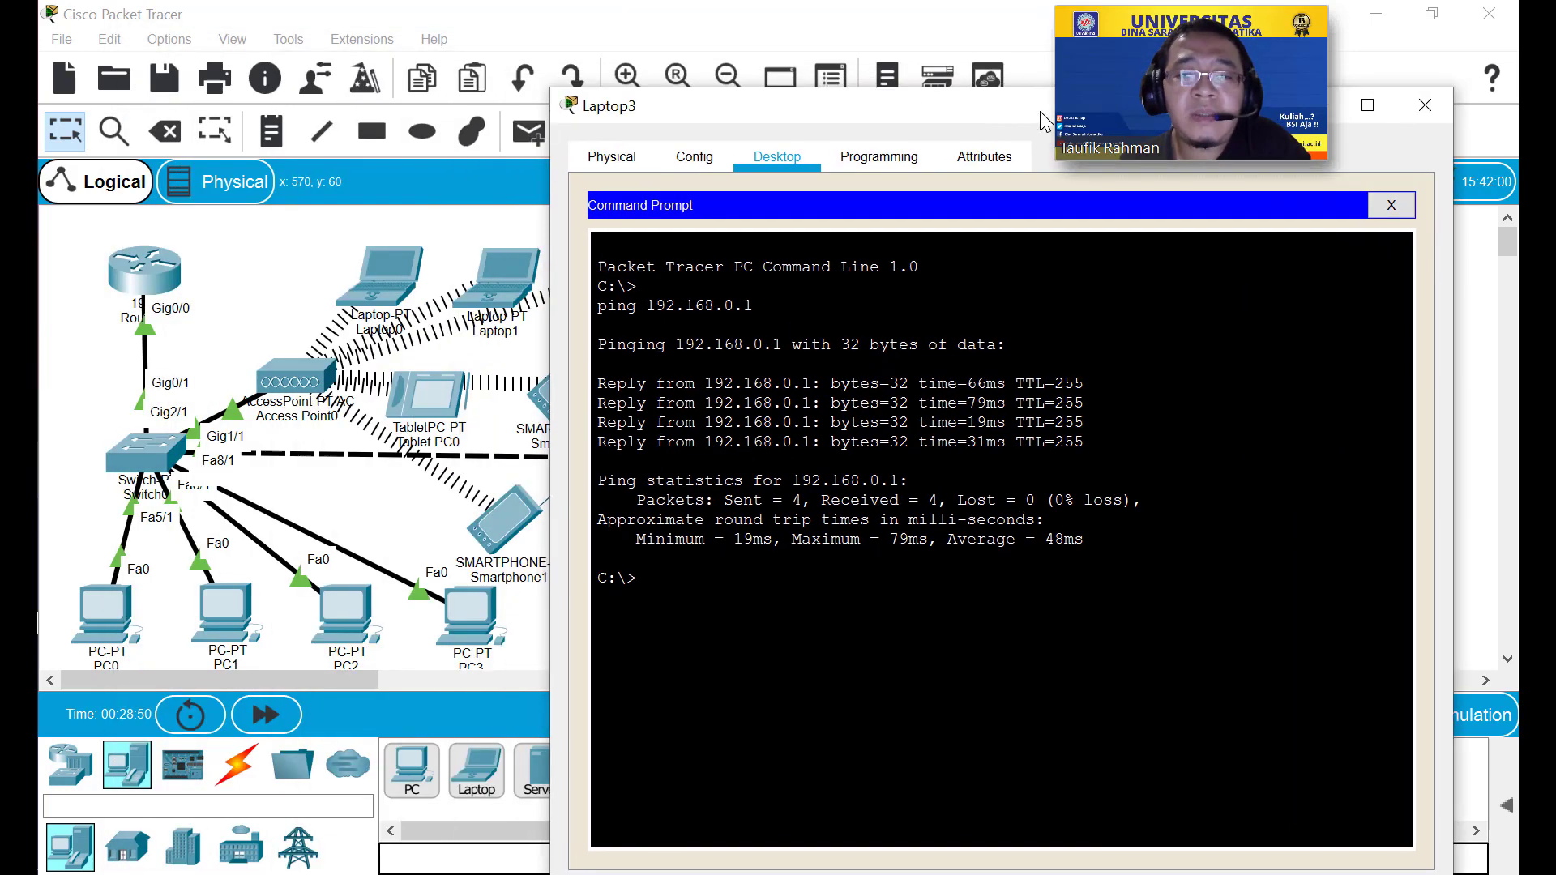
pyautogui.click(104, 638)
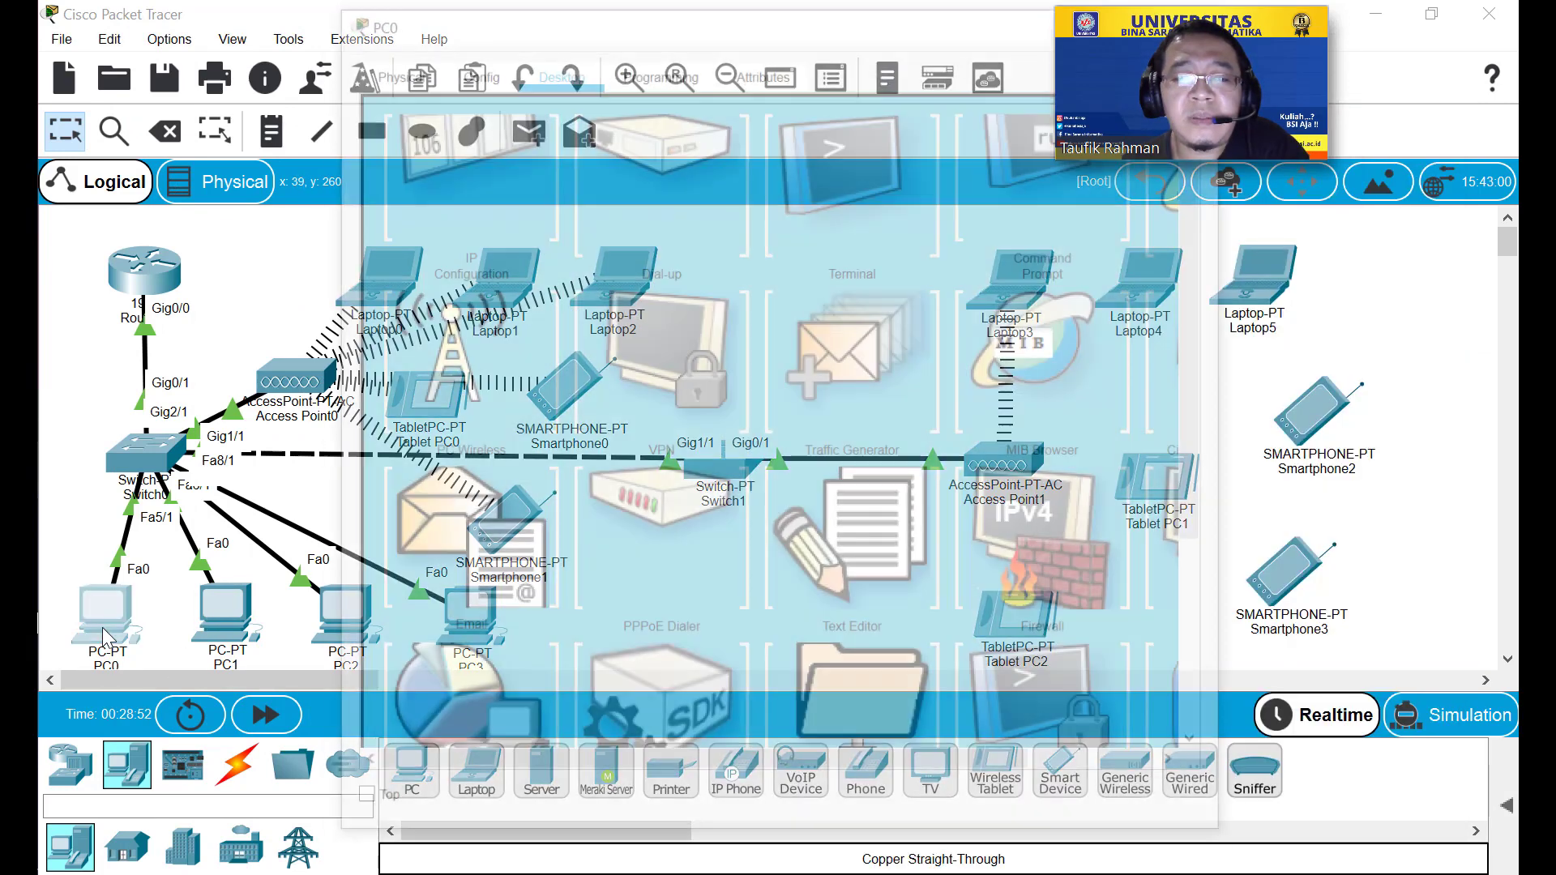
# Read PC0's FastEthernet0 DHCP address 192.168.0.2 and close its window.
pyautogui.click(477, 69)
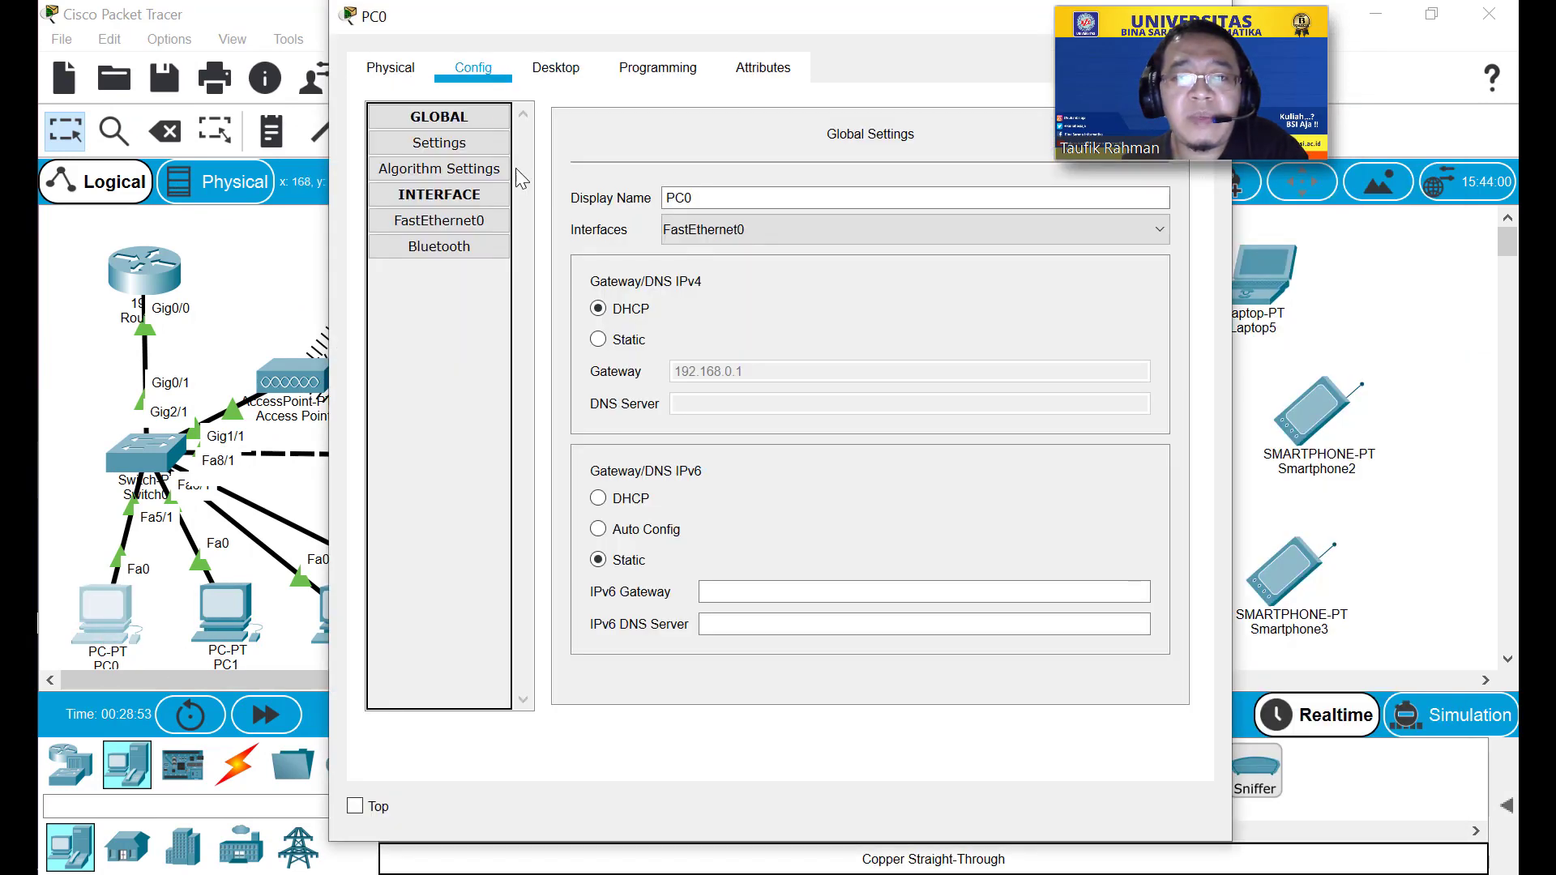
pyautogui.click(497, 220)
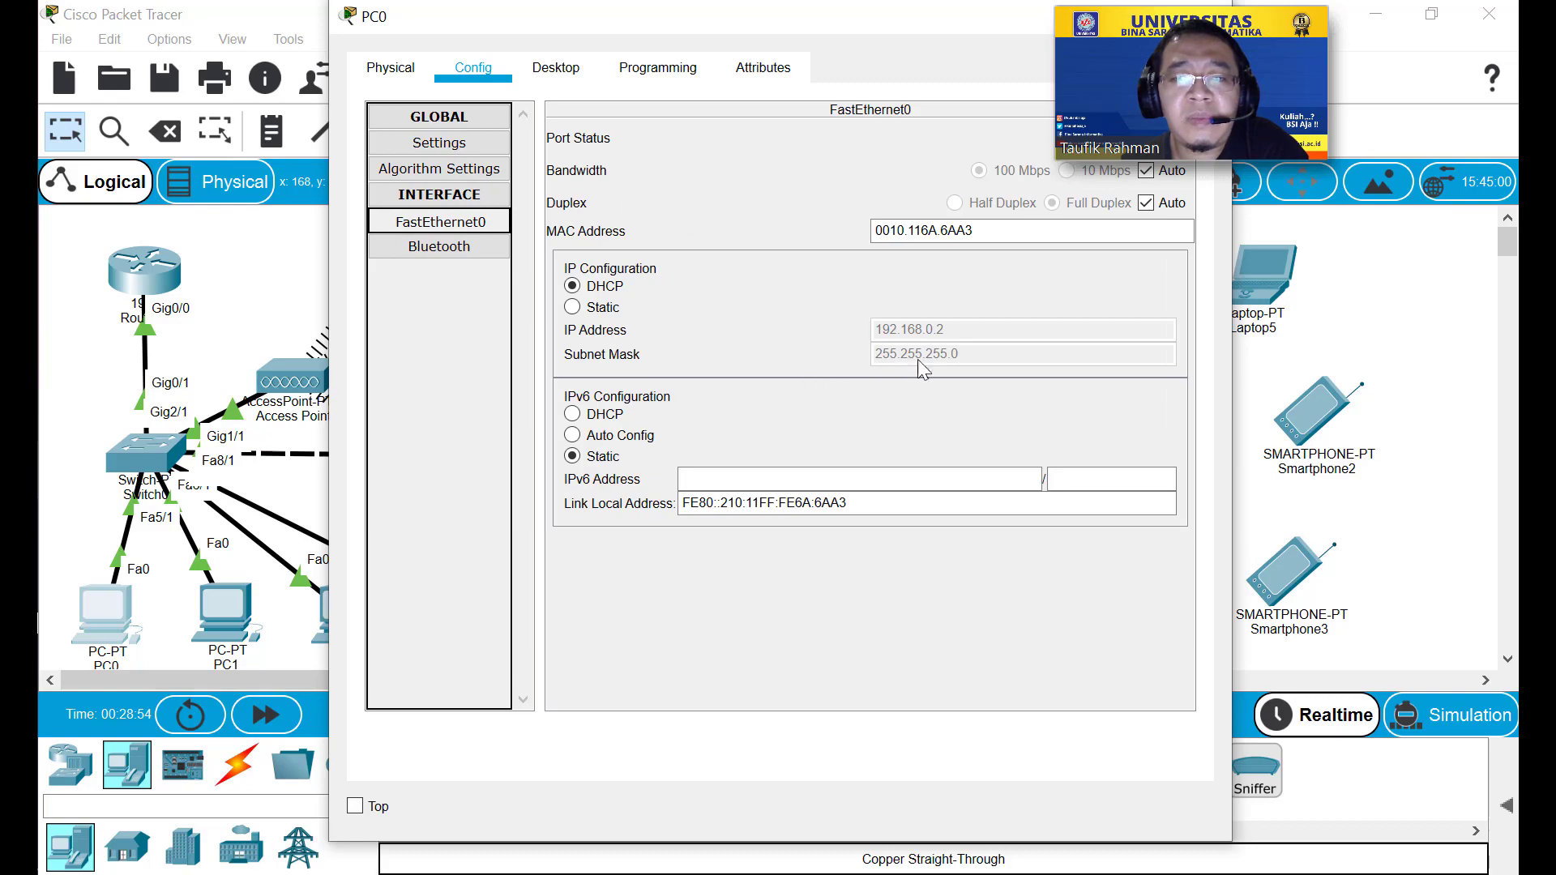
pyautogui.moveTo(731, 24); pyautogui.dragTo(182, 43)
pyautogui.click(643, 42)
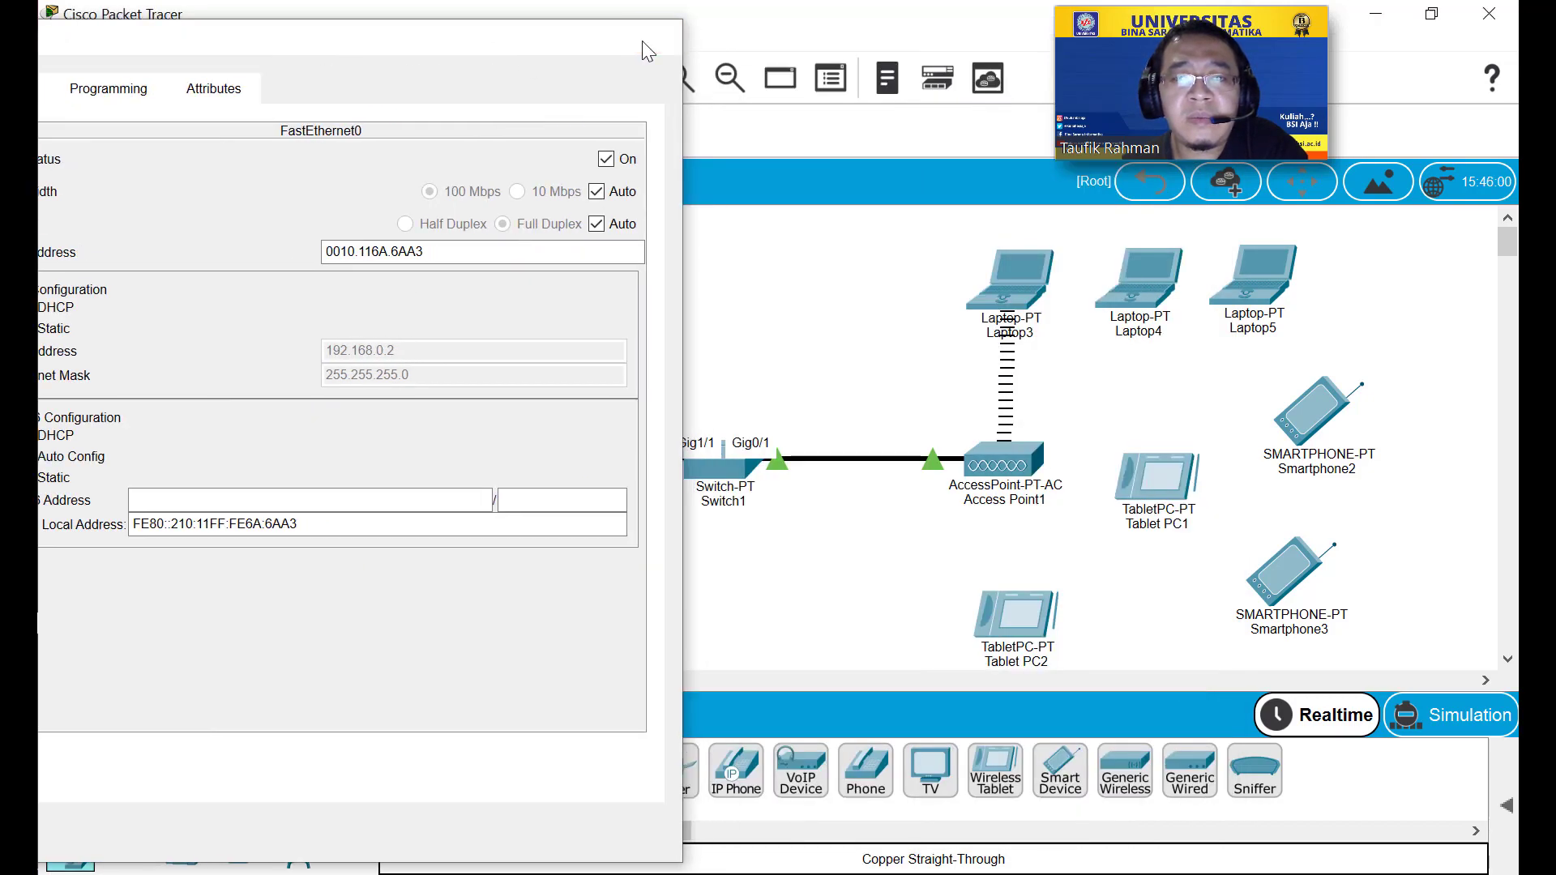
# Ping 192.168.0.2 from Laptop3, getting 4 of 4 replies, and close Laptop3's window.
pyautogui.moveTo(19, 477)
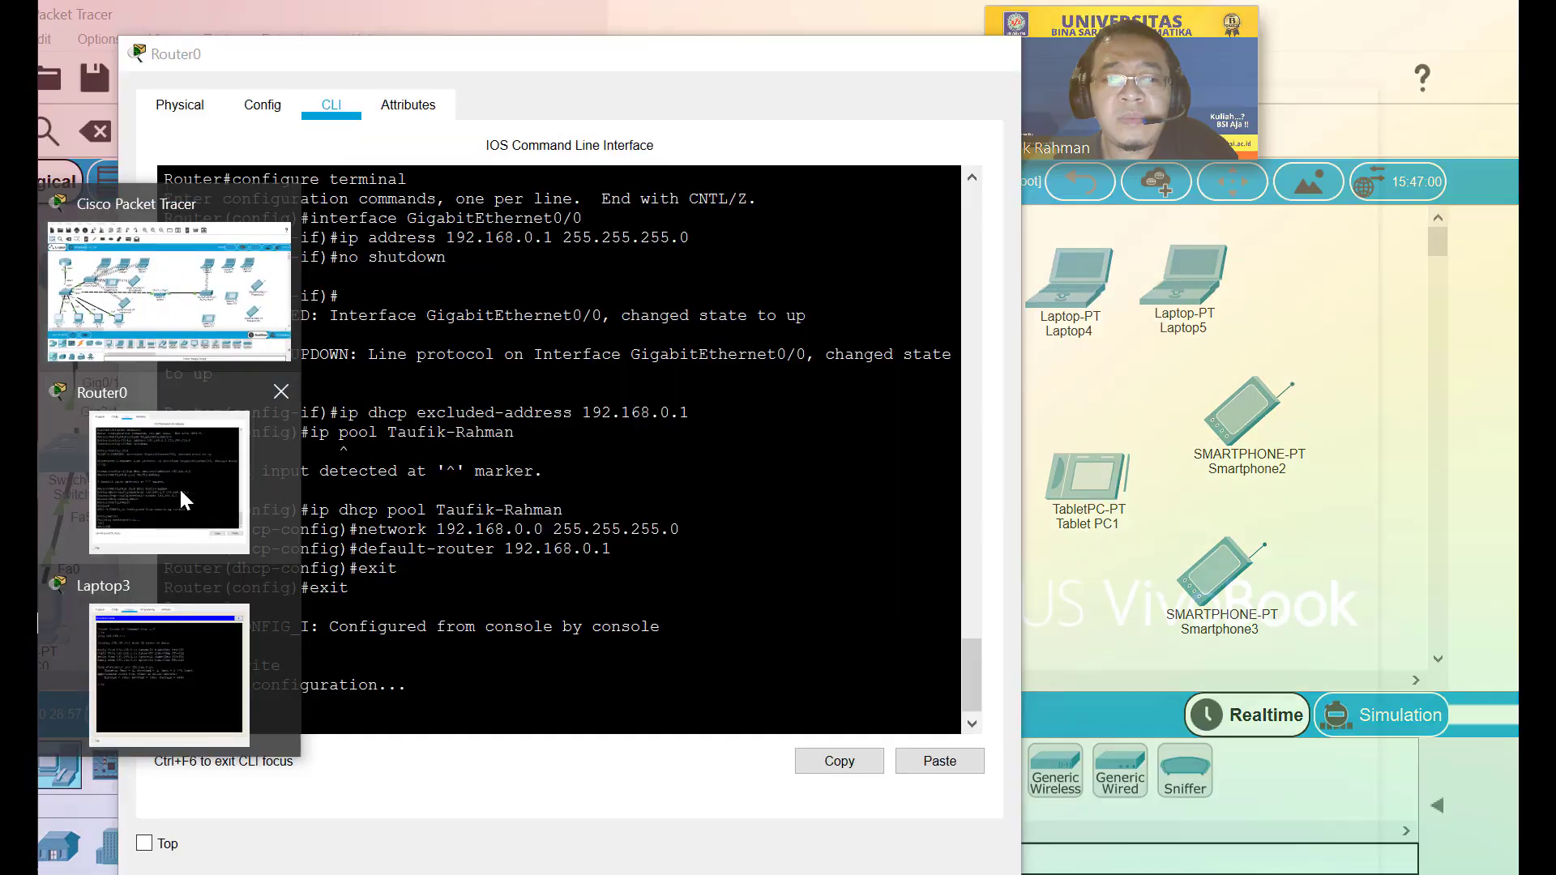
pyautogui.click(201, 597)
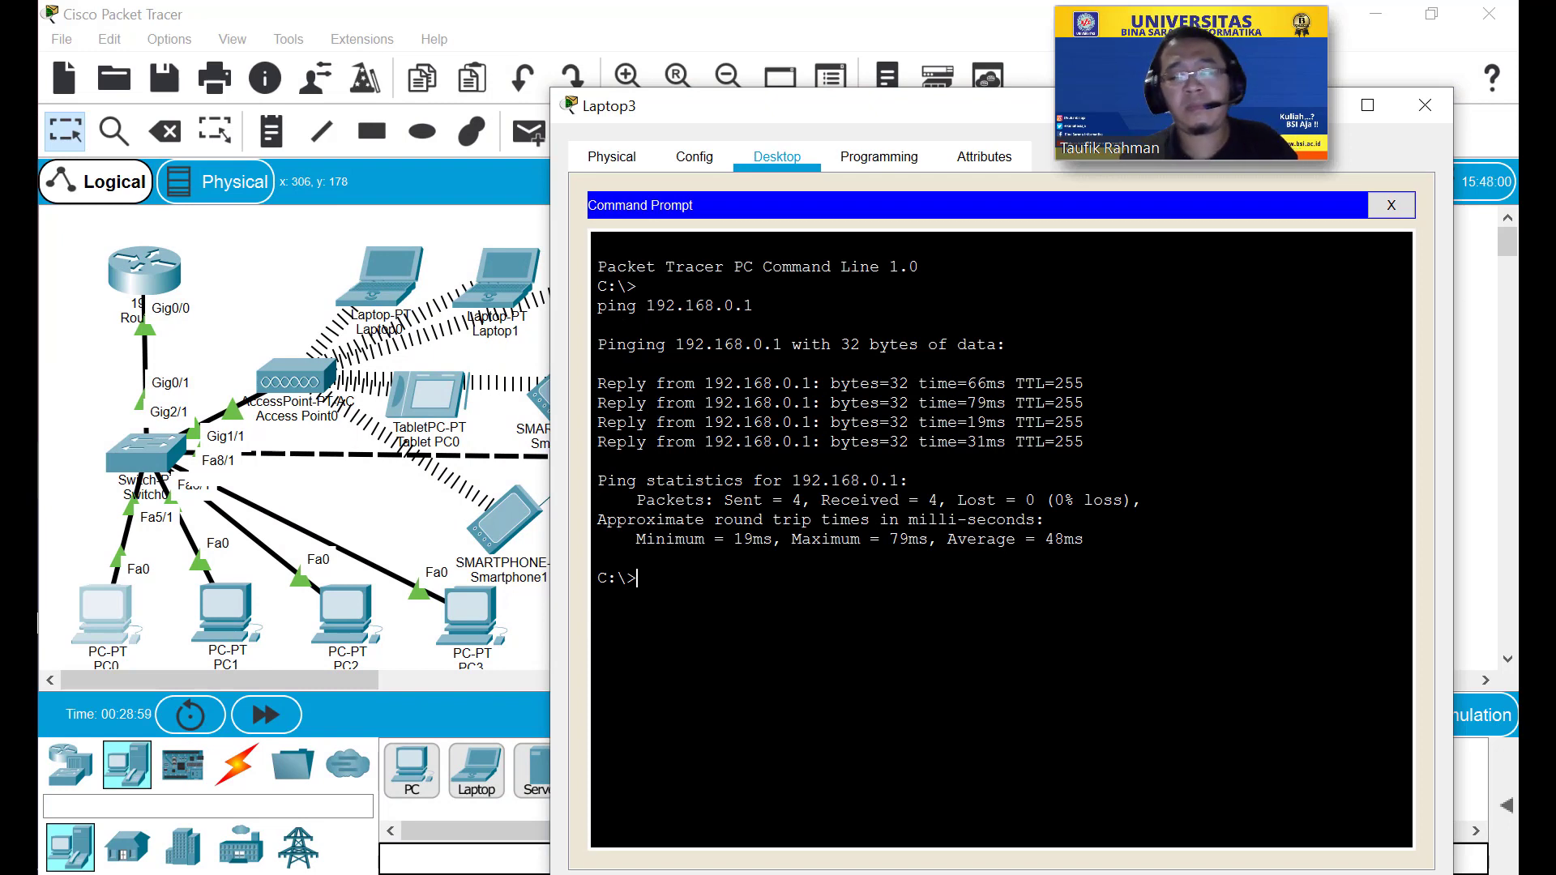
pyautogui.press('Up')
pyautogui.press('BackSpace')
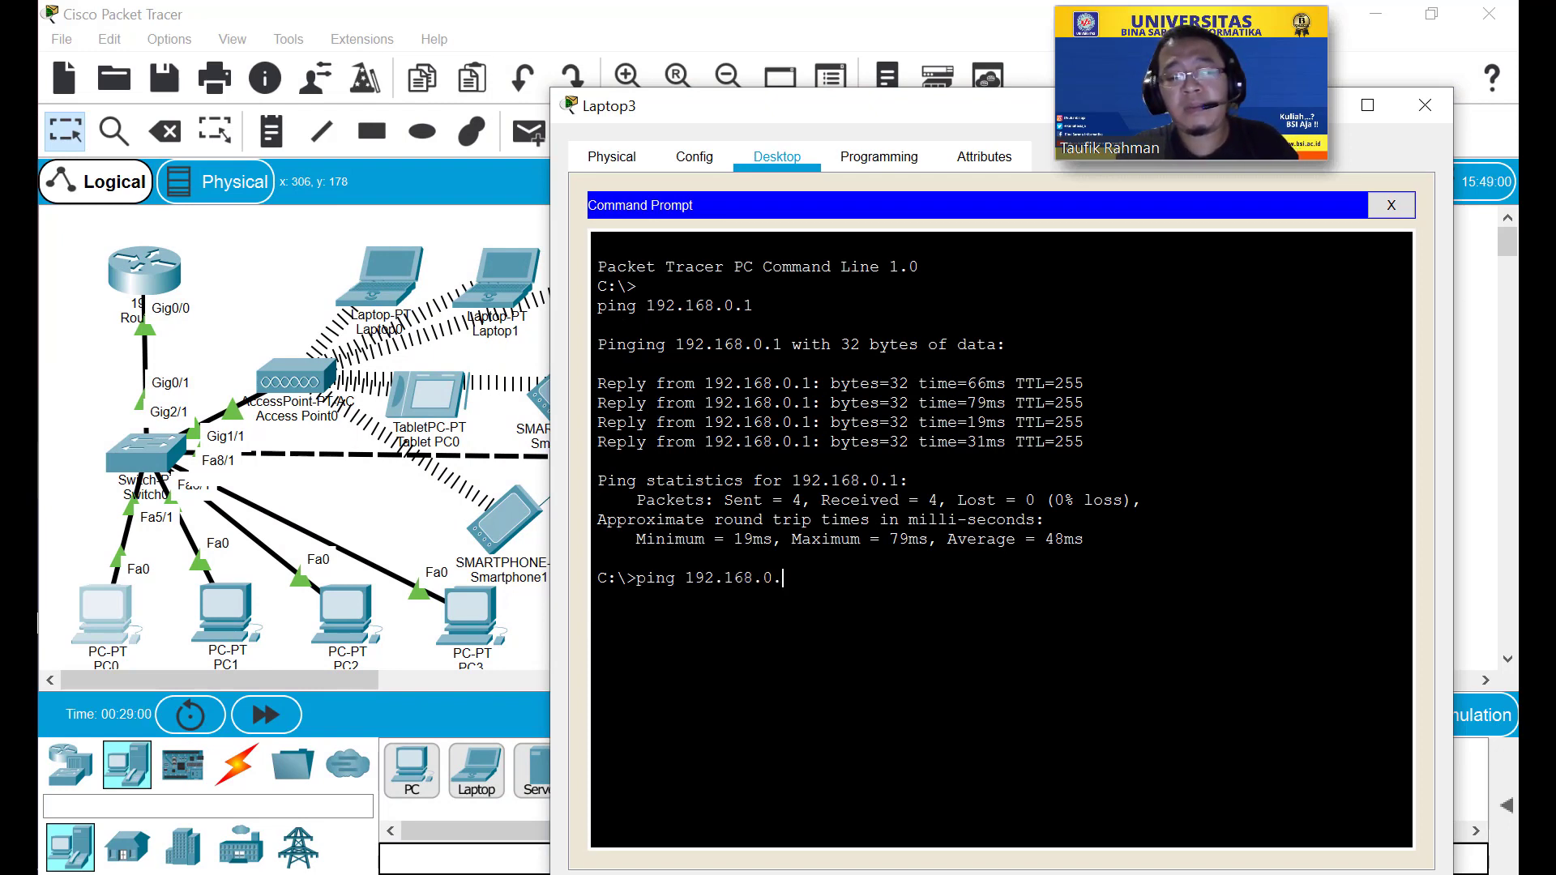
pyautogui.press('Return')
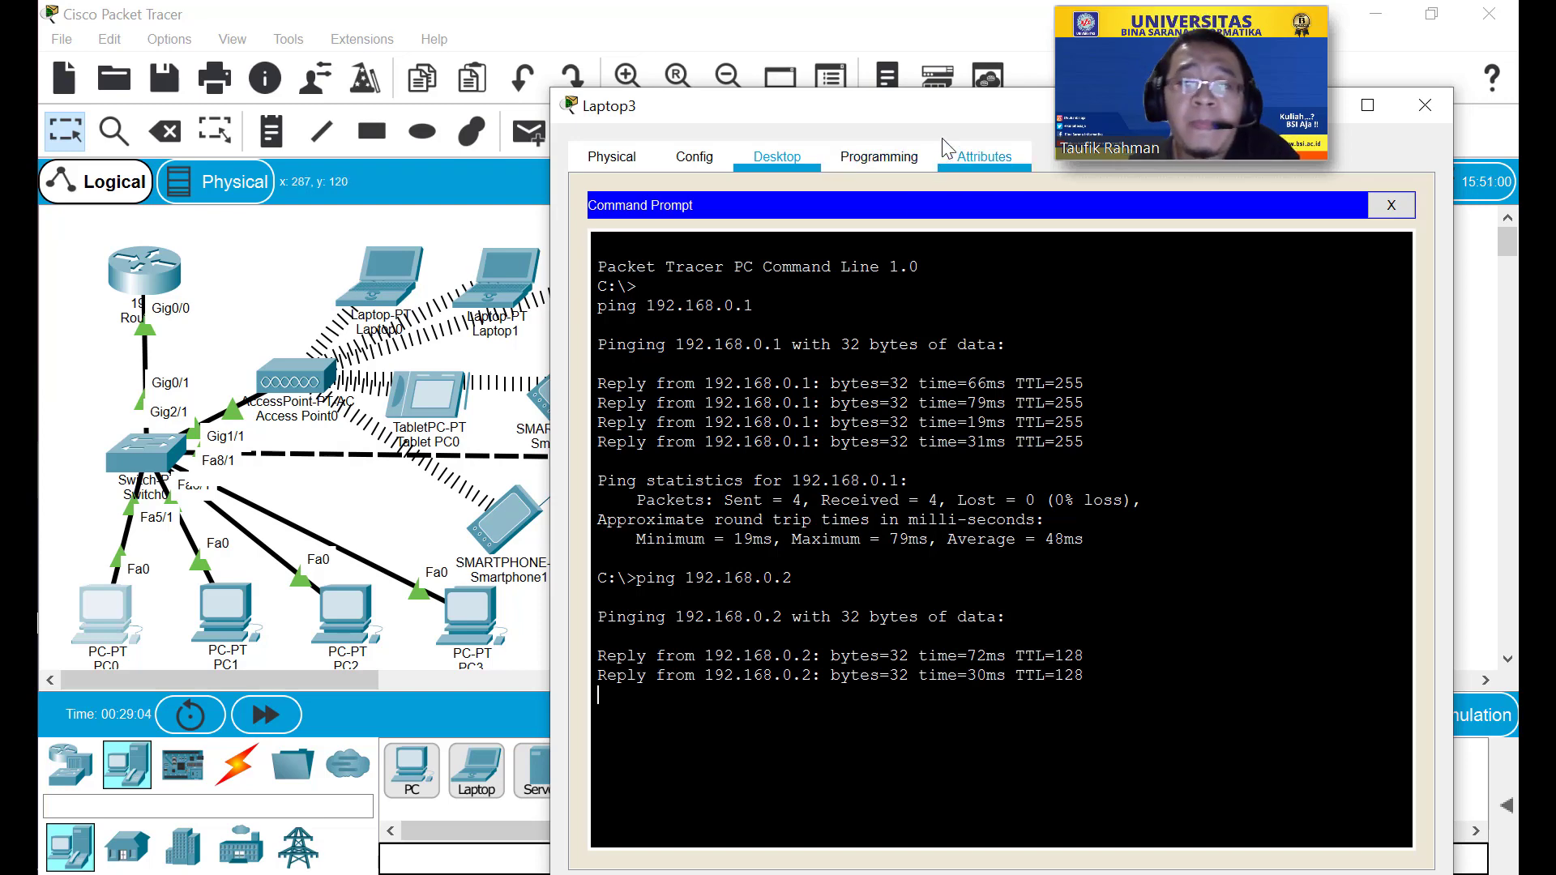
pyautogui.moveTo(941, 112); pyautogui.dragTo(597, 108)
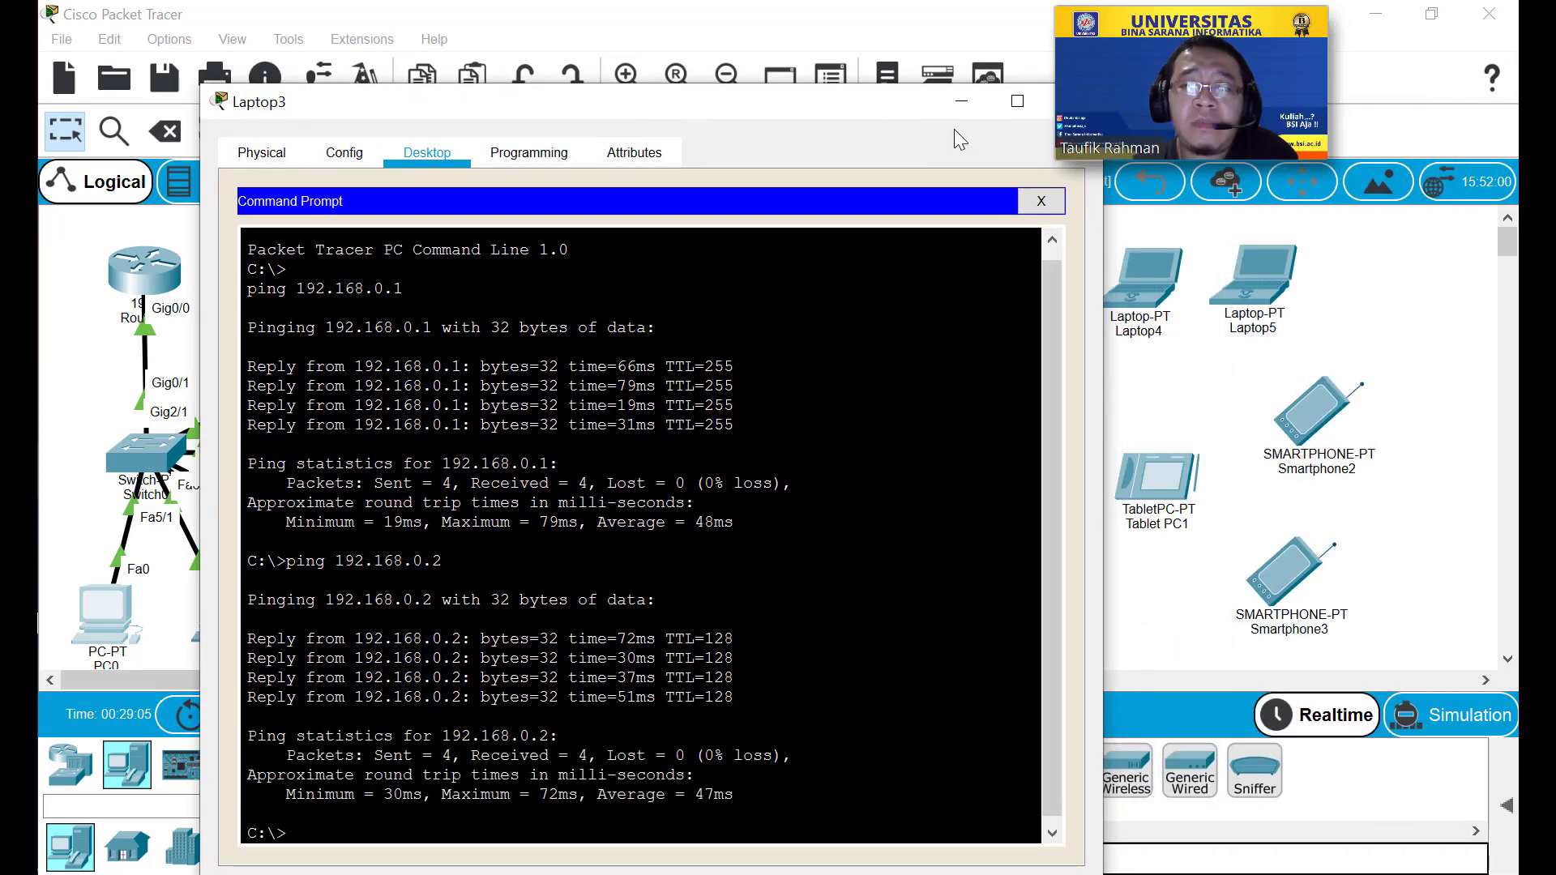
pyautogui.moveTo(861, 113); pyautogui.dragTo(814, 112)
pyautogui.click(939, 91)
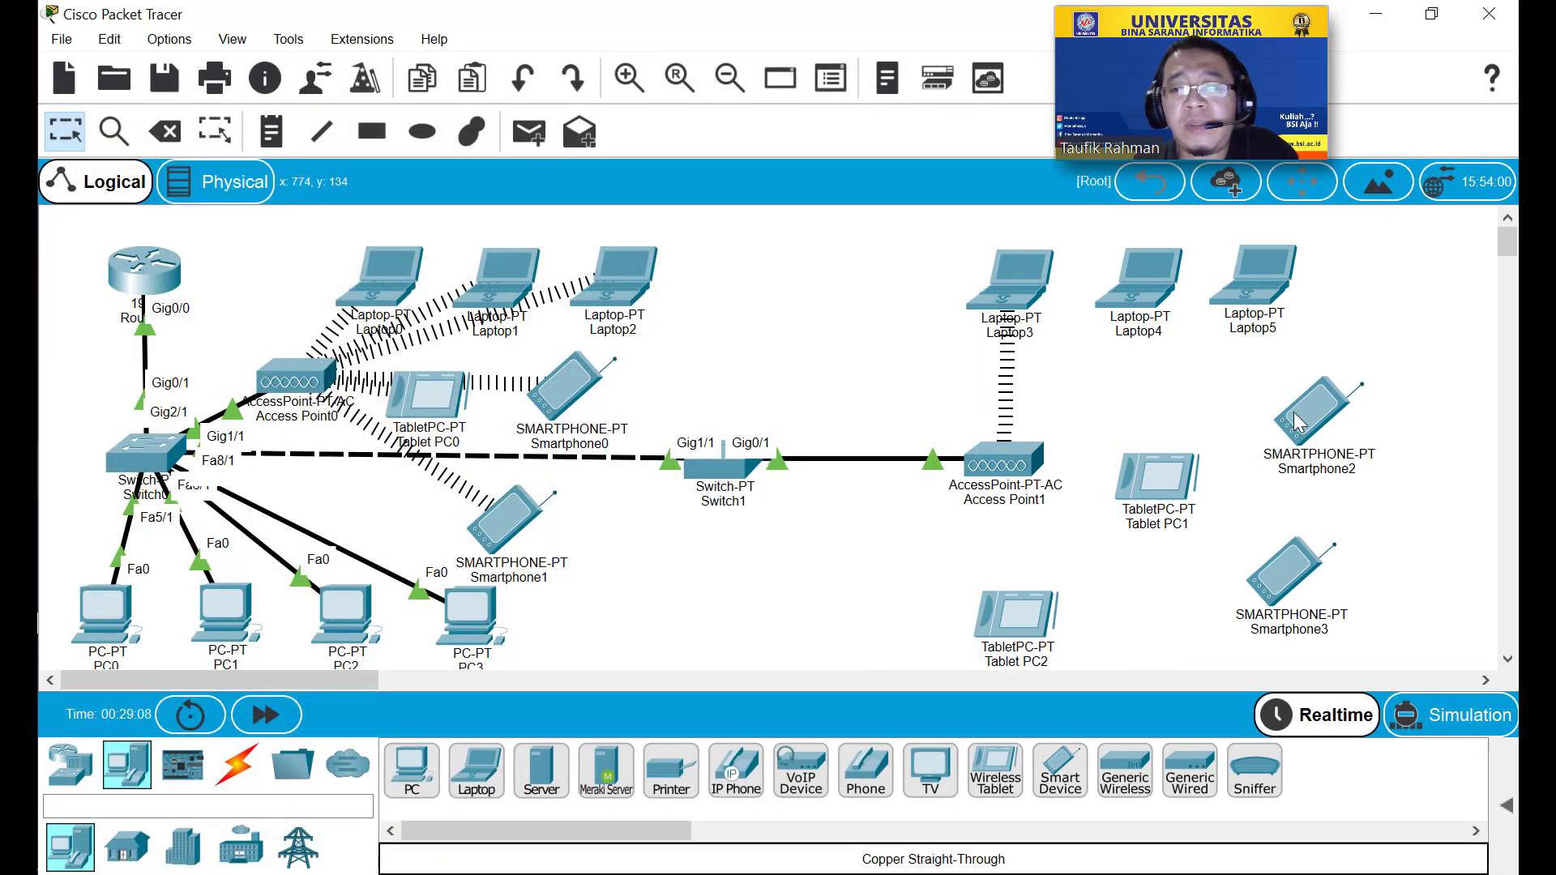
# Swap Laptop4's WPC300N card for the PT-LAPTOP-NM-1W-AC module.
pyautogui.click(1152, 312)
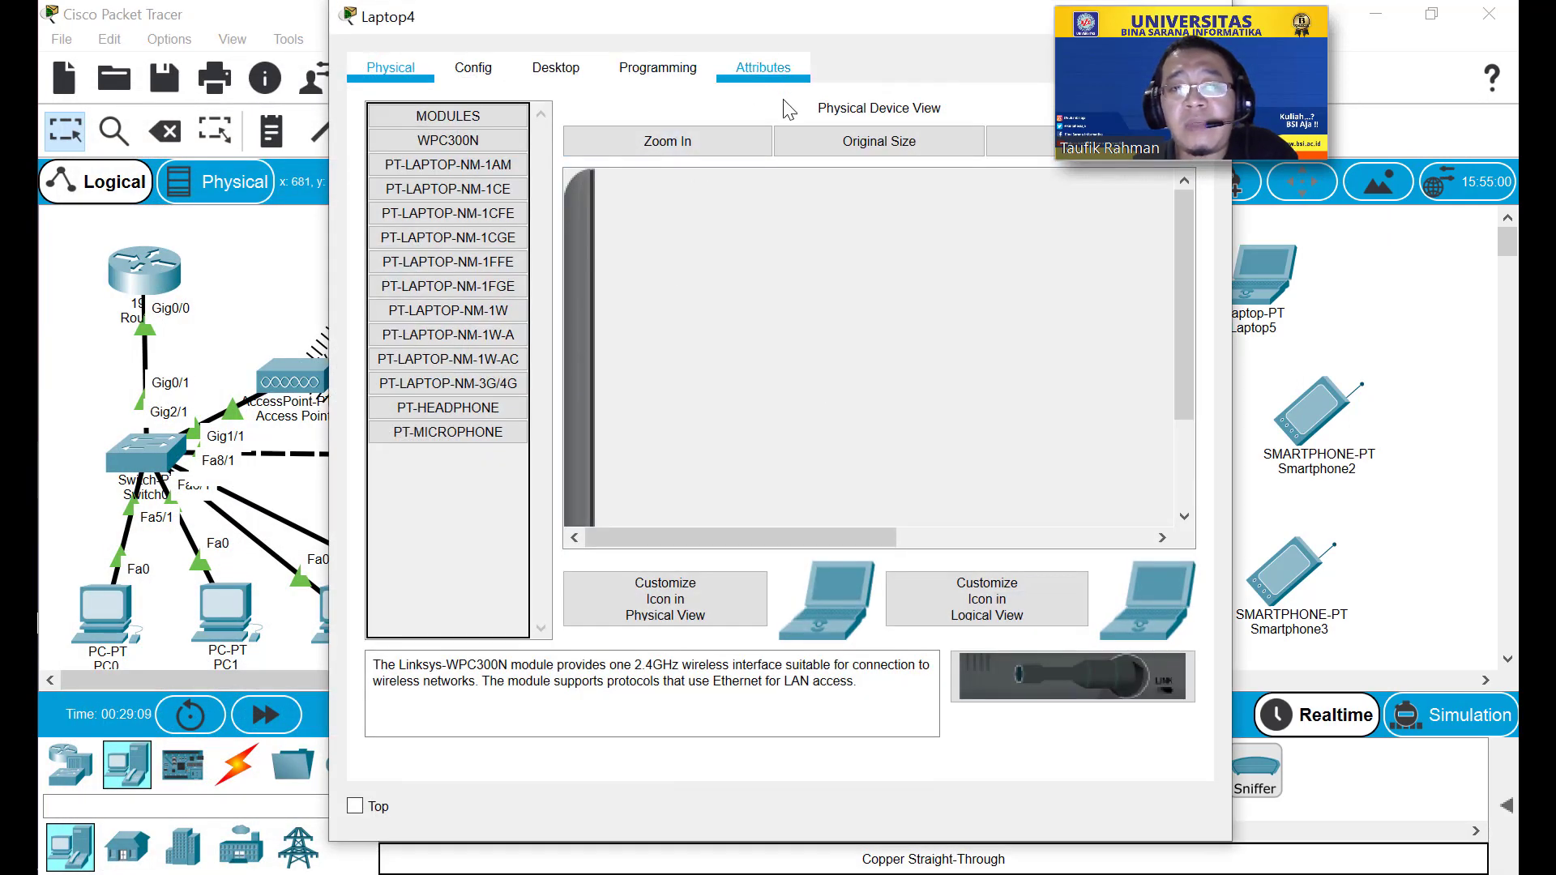
pyautogui.moveTo(811, 21); pyautogui.dragTo(582, 35)
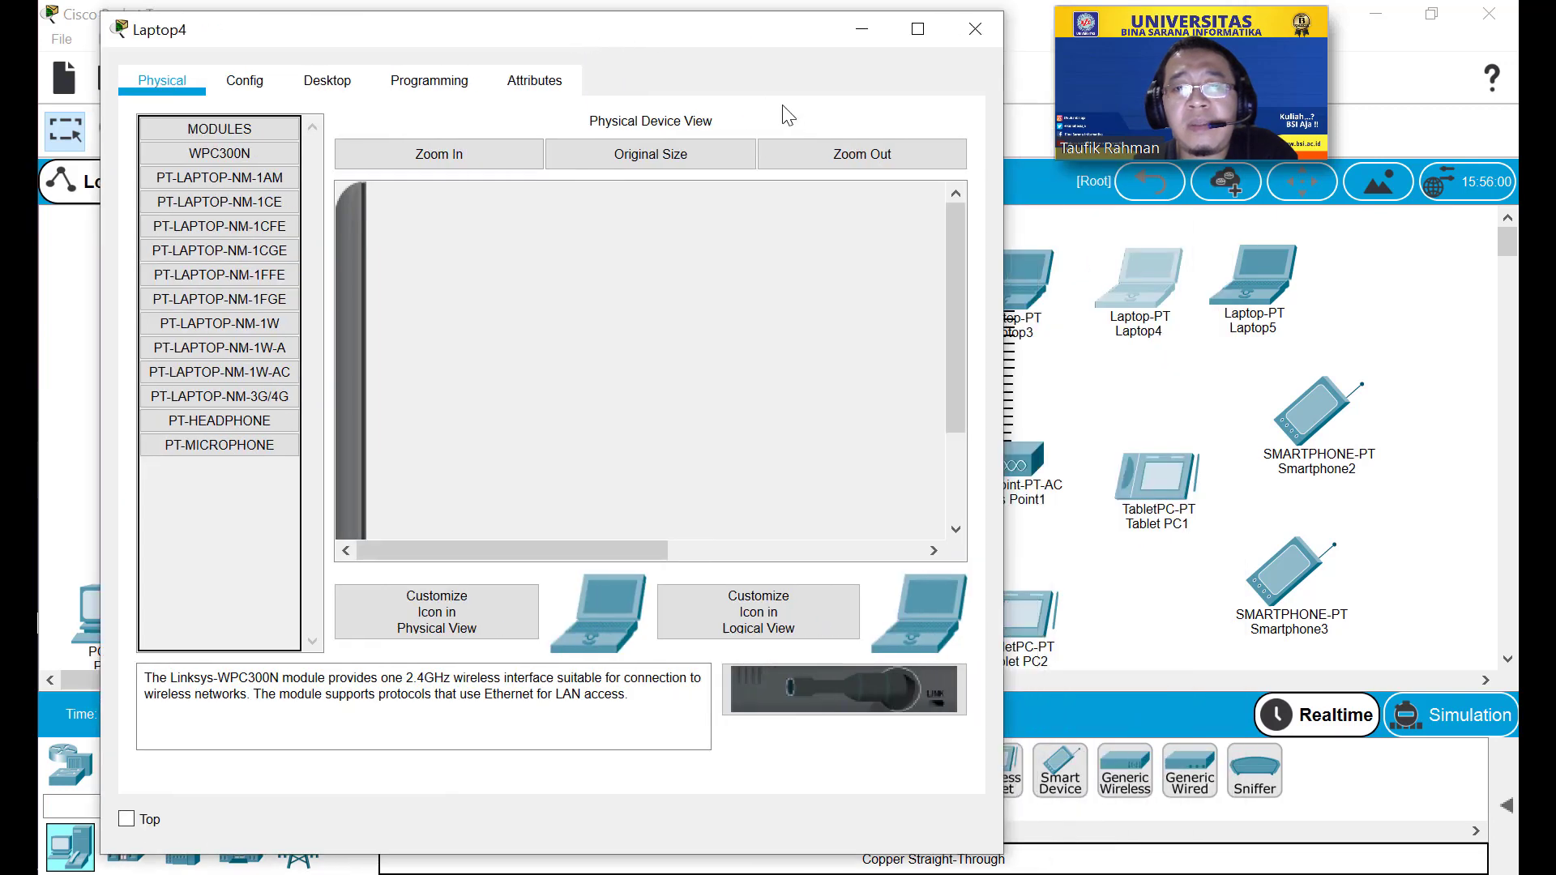
pyautogui.click(815, 156)
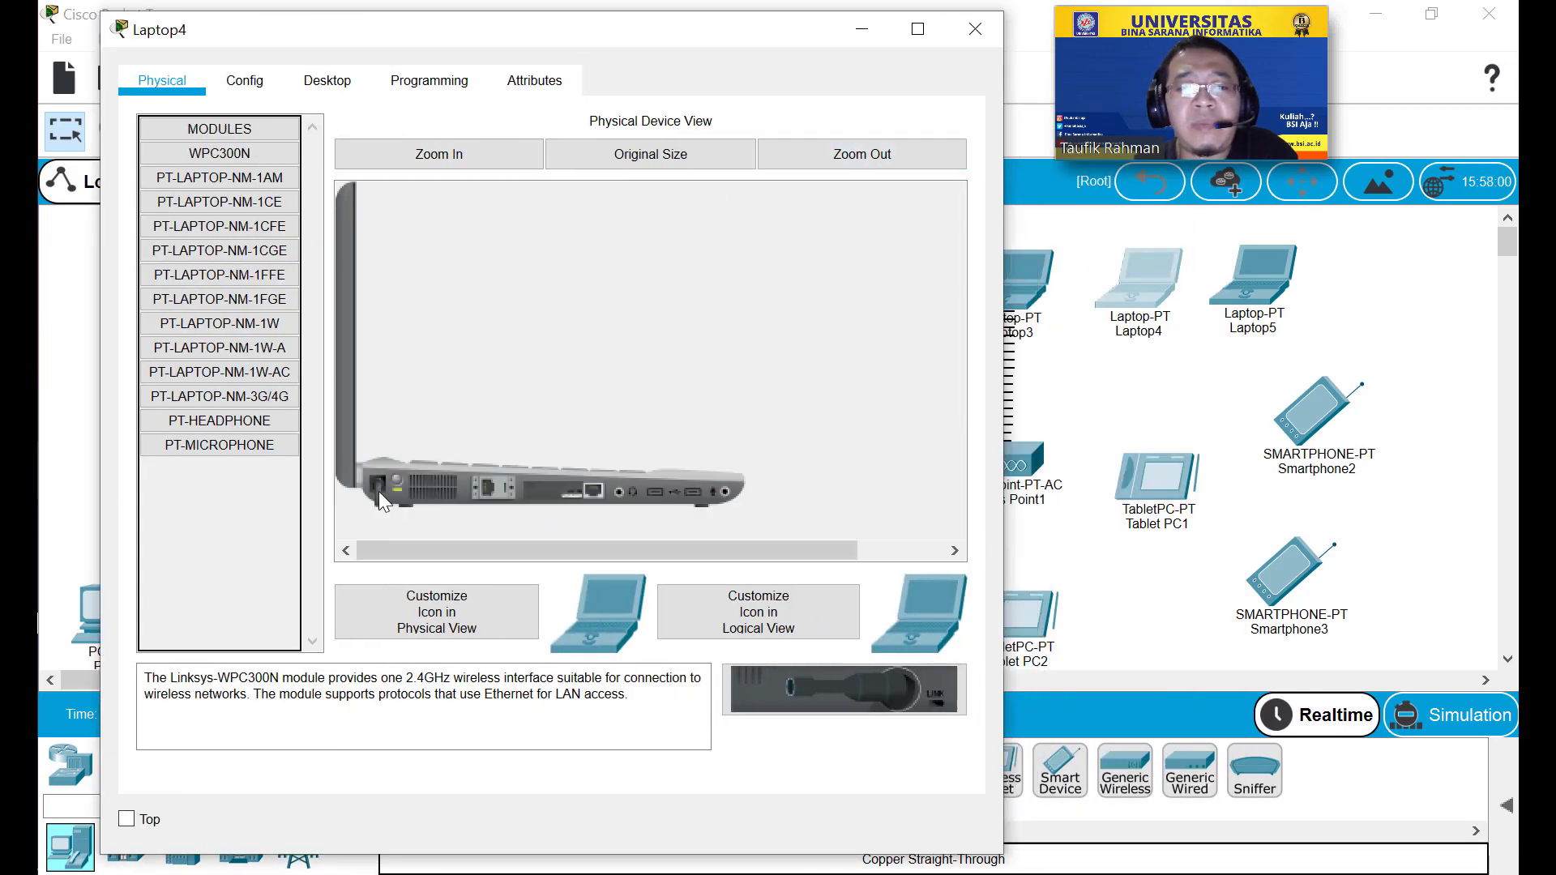
pyautogui.moveTo(378, 490); pyautogui.dragTo(229, 511)
pyautogui.moveTo(220, 373); pyautogui.dragTo(571, 503)
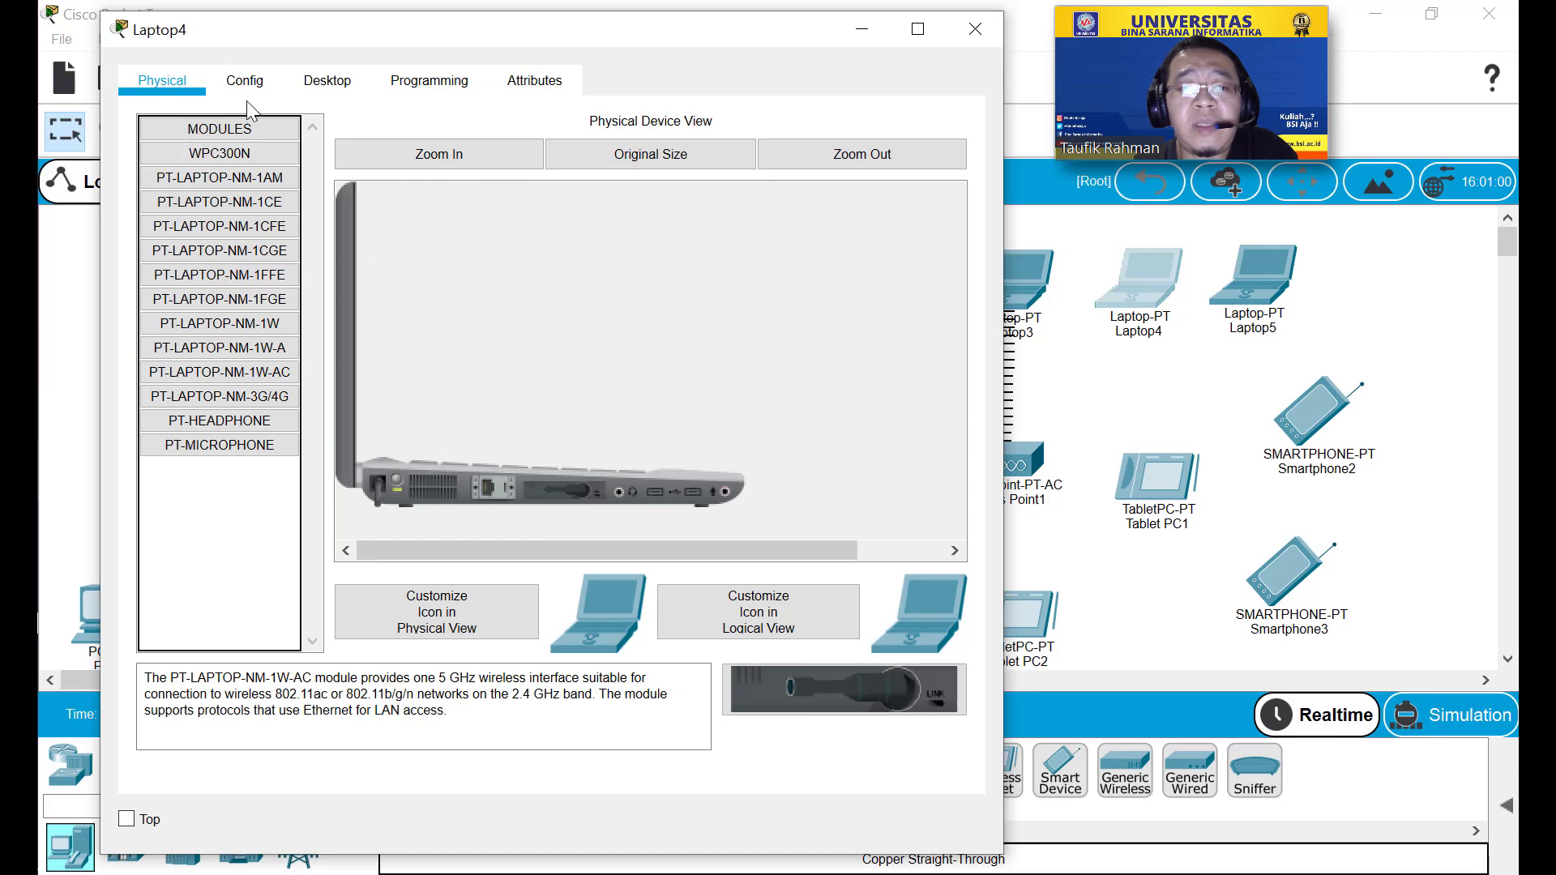
# Set Laptop4's Wireless0 SSID to Test and renew DHCP to get 192.168.0.20.
pyautogui.click(244, 84)
pyautogui.click(255, 232)
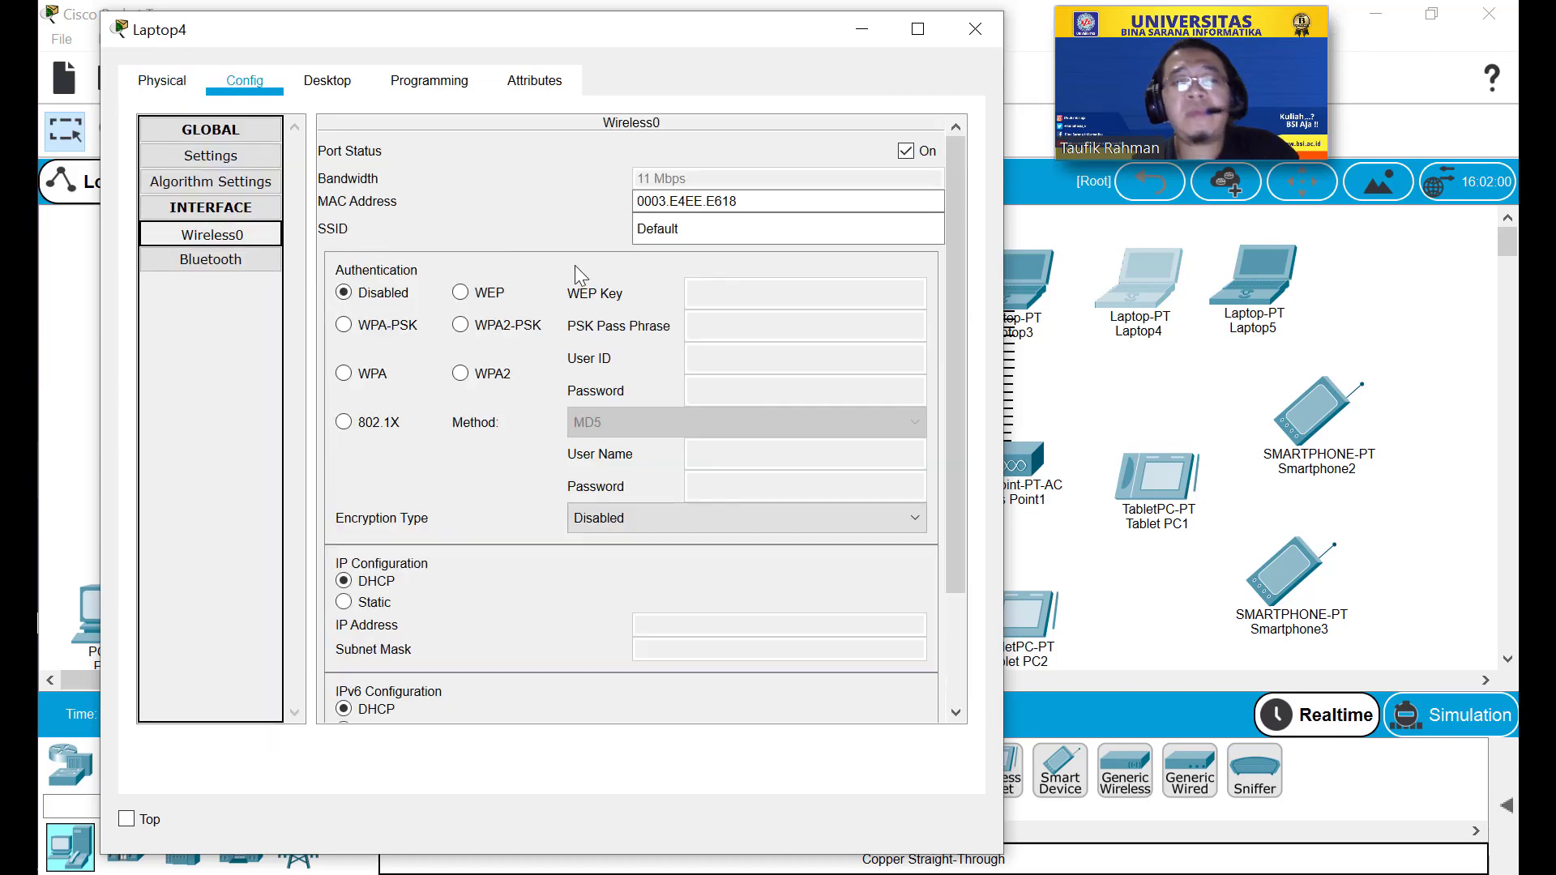
pyautogui.doubleClick(713, 231)
pyautogui.write('Test')
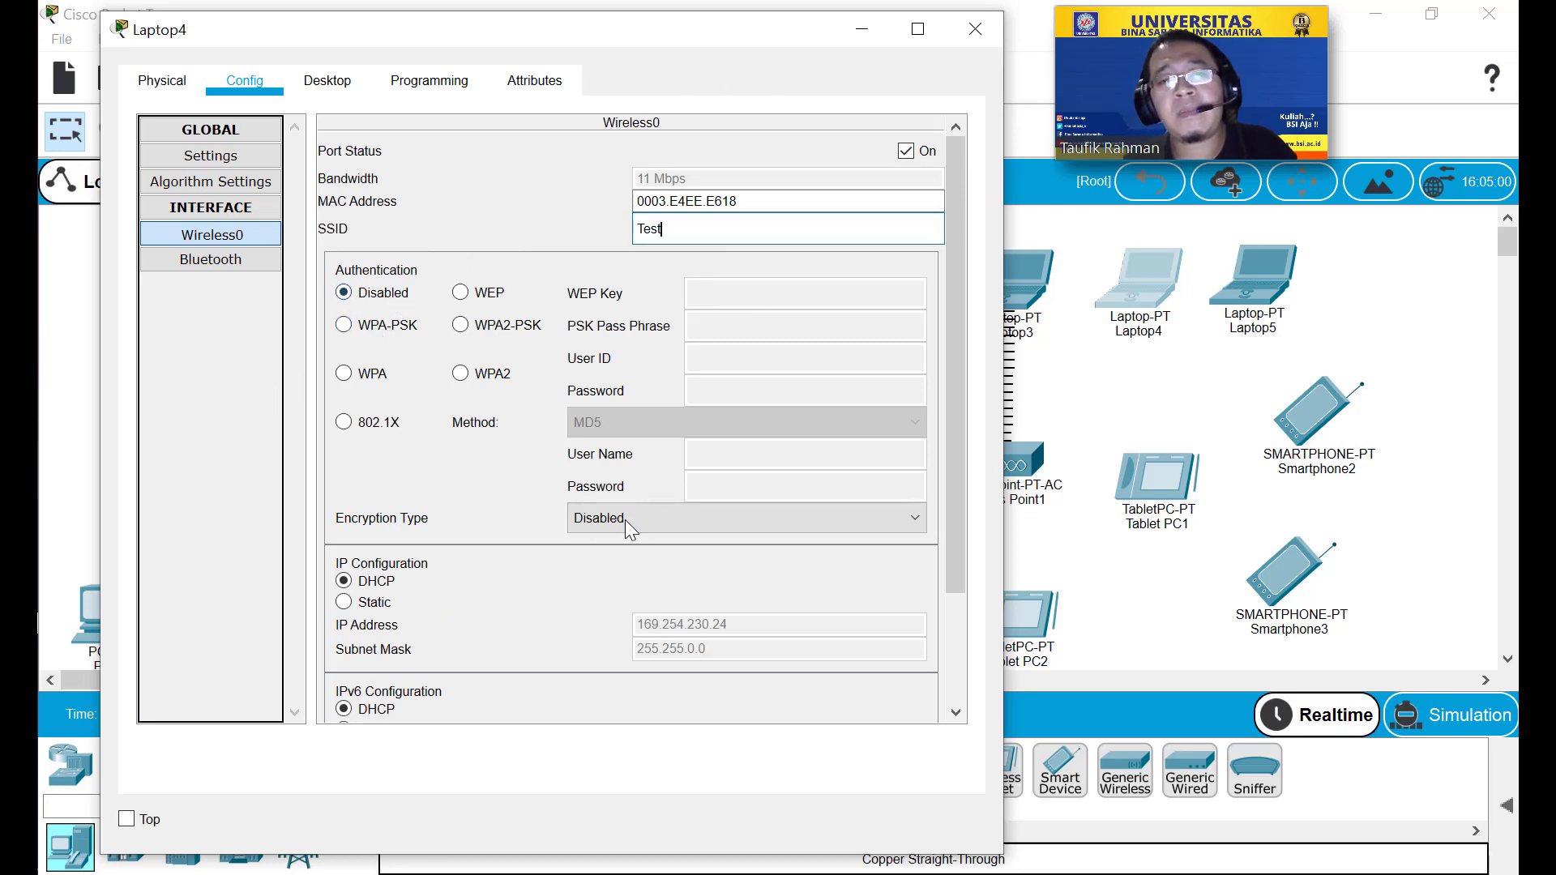
pyautogui.click(219, 157)
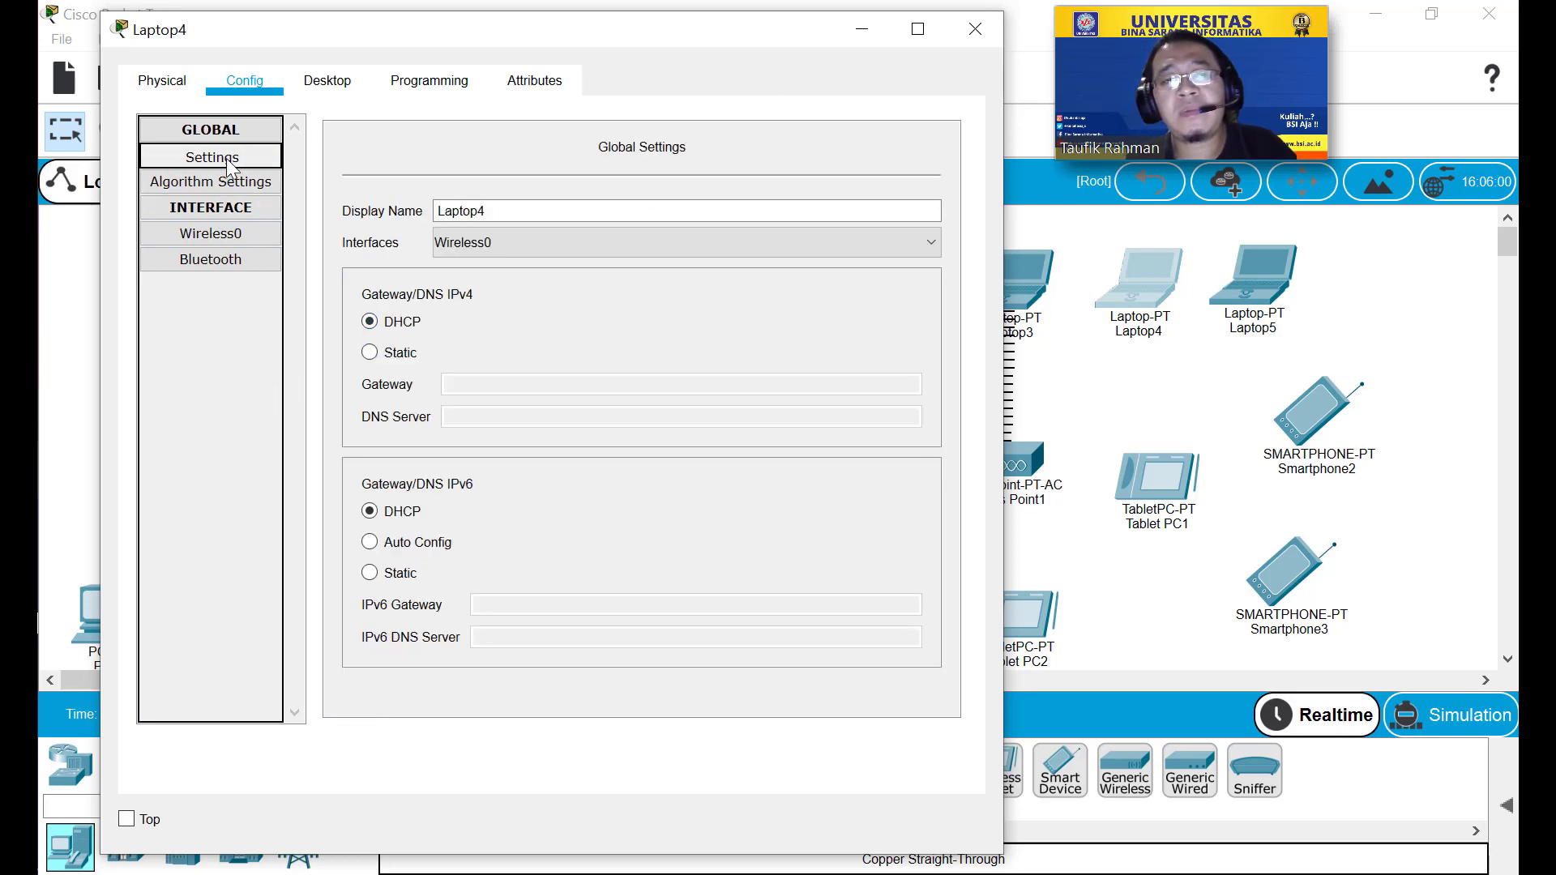
pyautogui.click(394, 354)
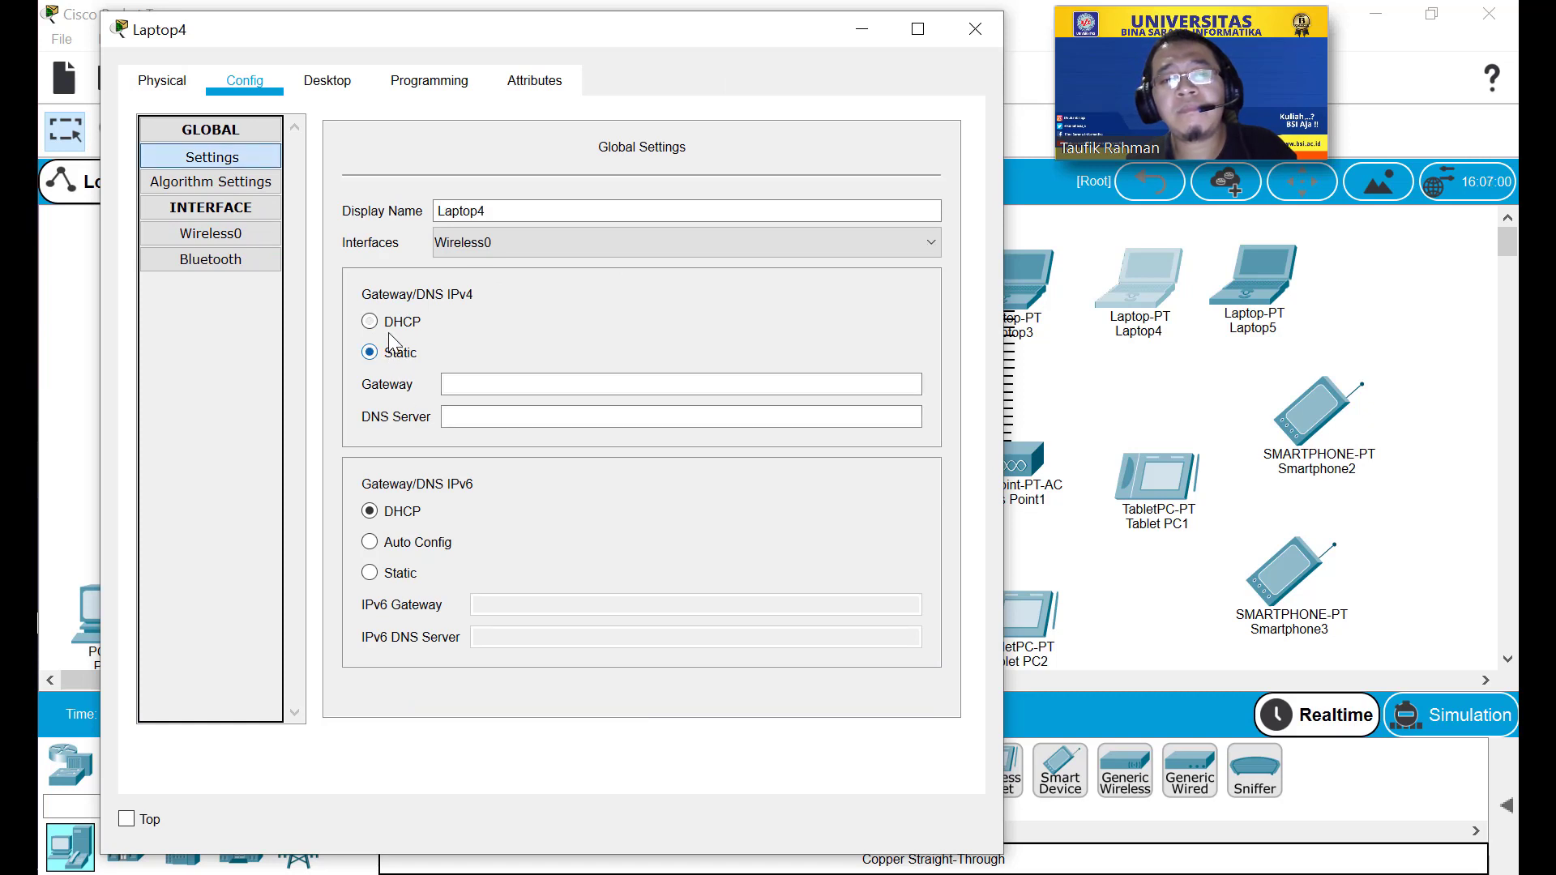
pyautogui.click(389, 323)
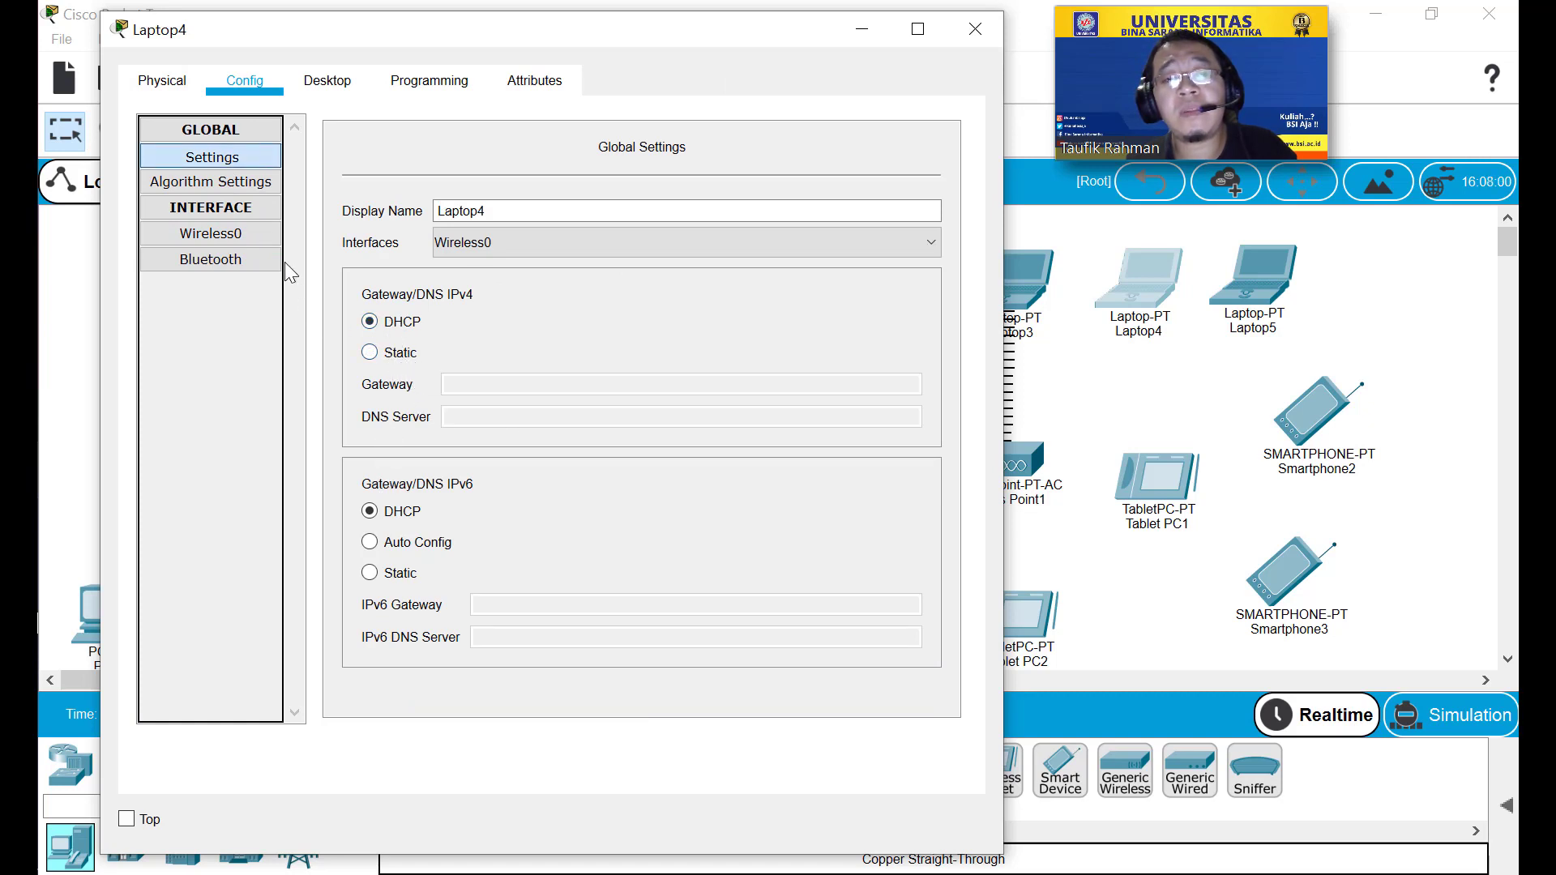
pyautogui.click(256, 237)
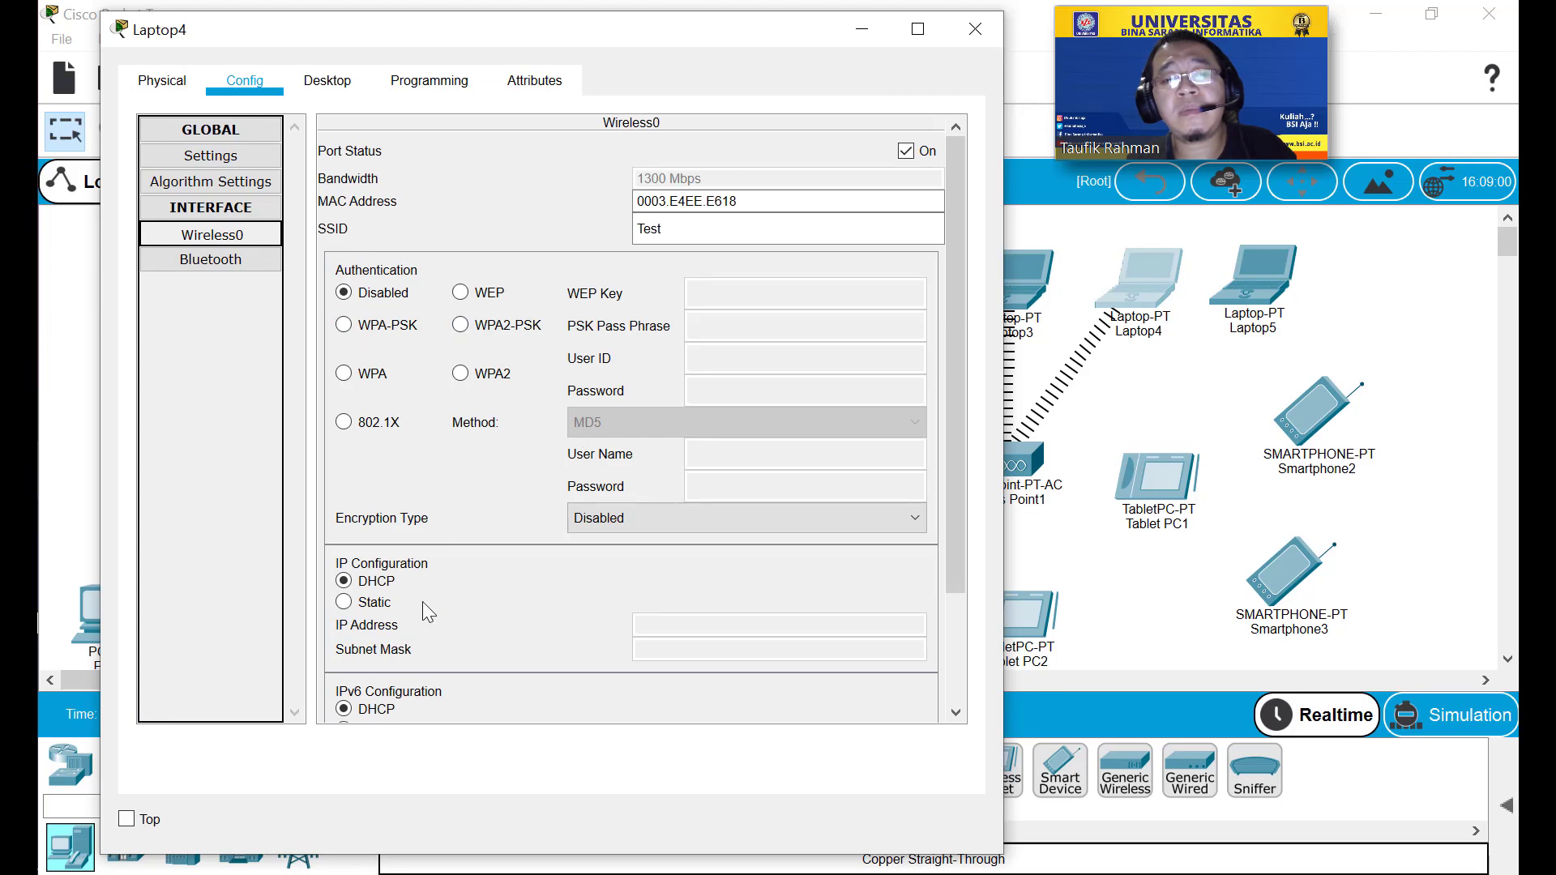
pyautogui.scroll(-3, 470, 597)
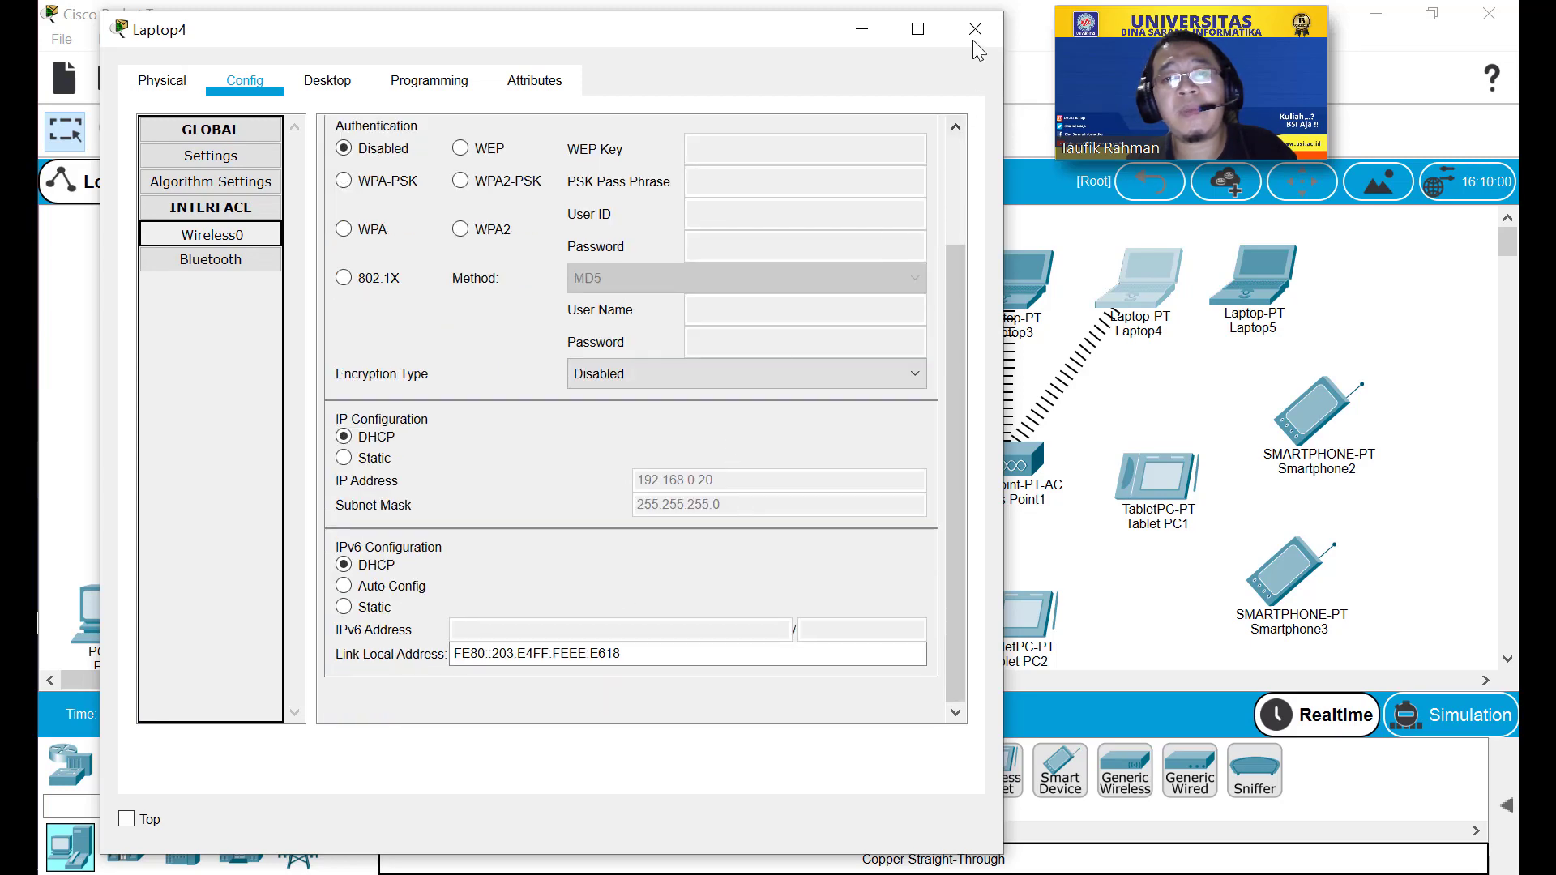
pyautogui.click(976, 29)
pyautogui.click(1254, 296)
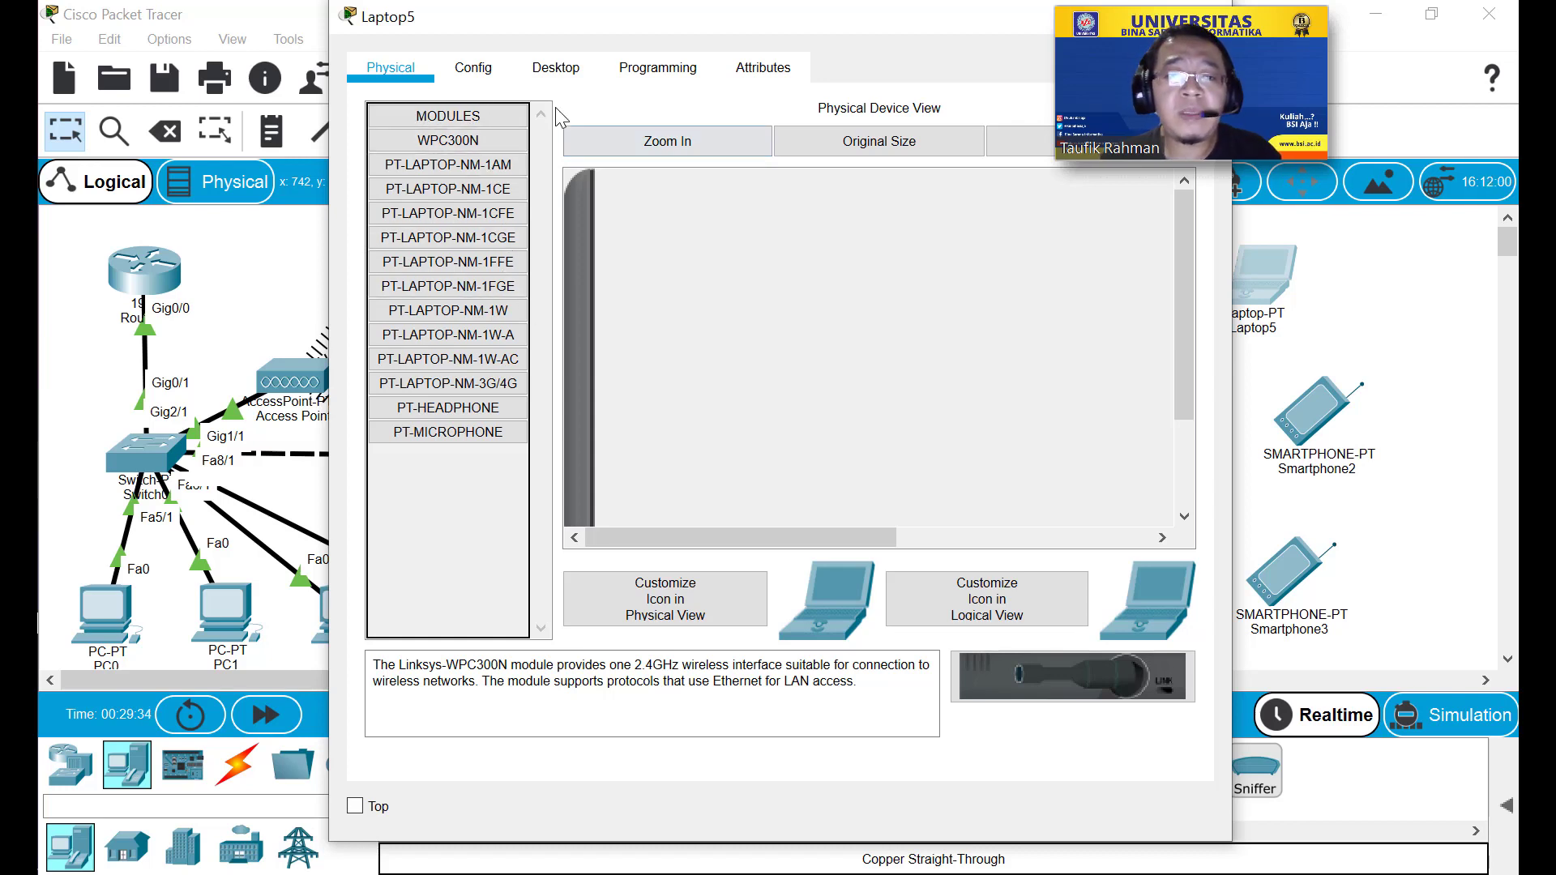
# Swap Laptop5's wireless card for PT-LAPTOP-NM-1W-AC and power it back on.
pyautogui.click(1004, 144)
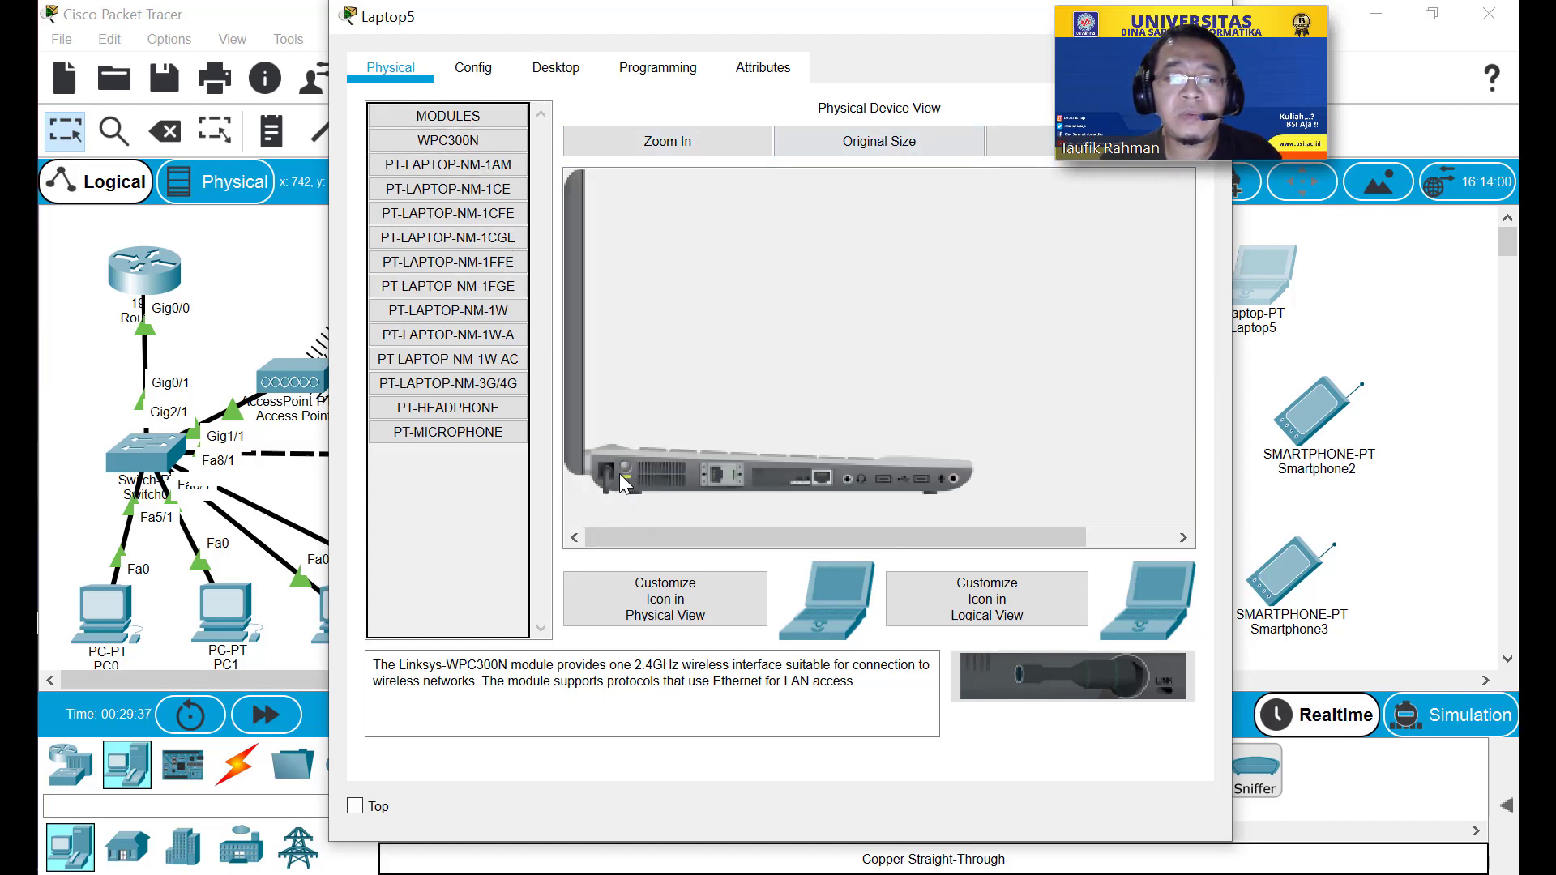
pyautogui.moveTo(784, 479); pyautogui.dragTo(489, 508)
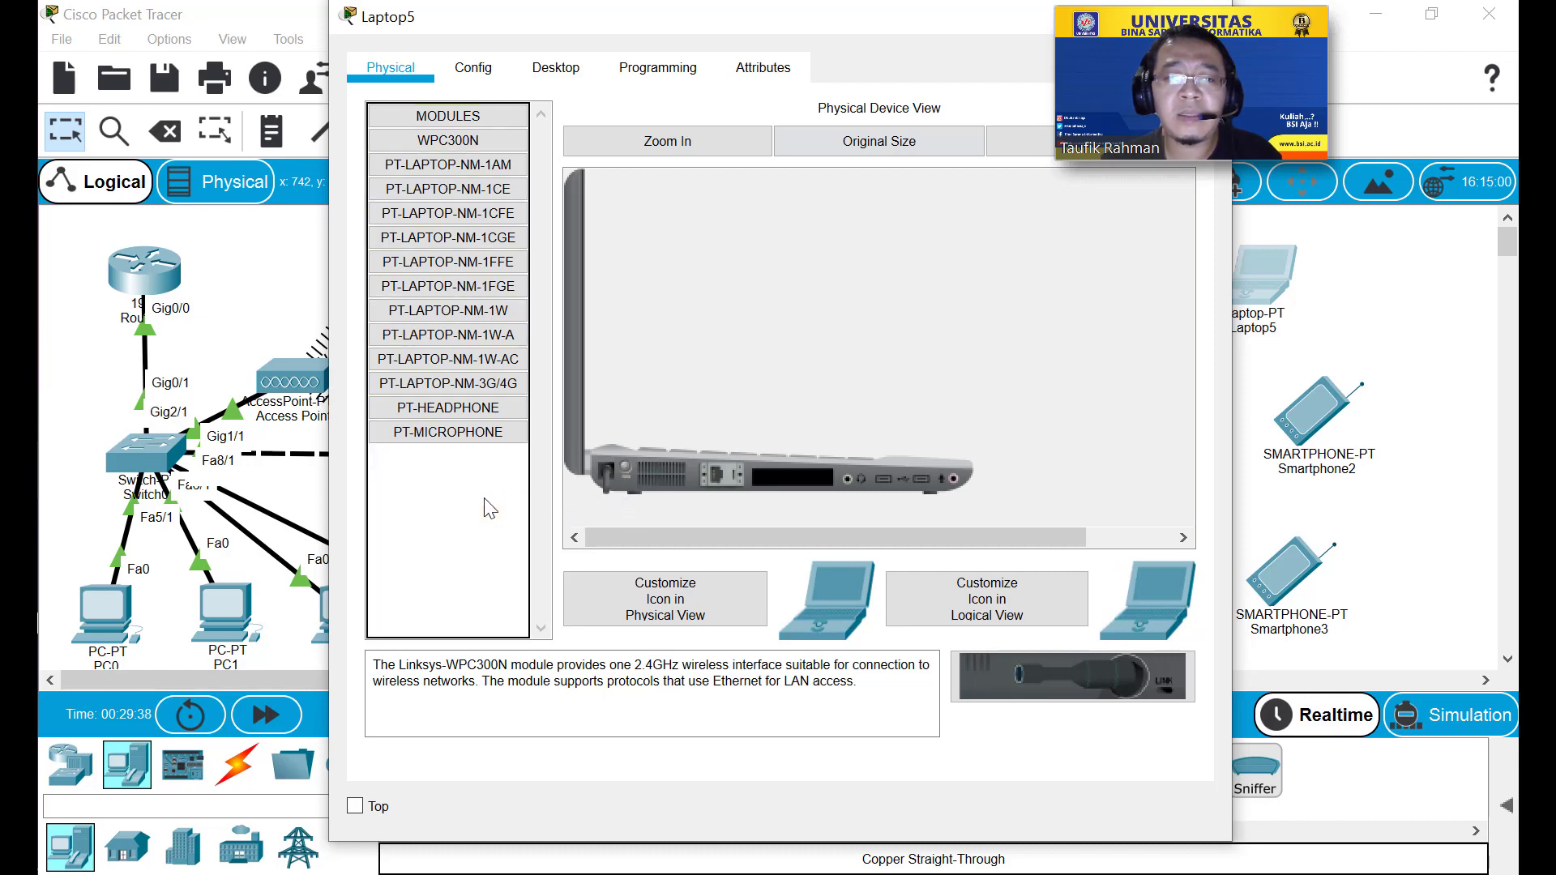
pyautogui.moveTo(494, 358); pyautogui.dragTo(787, 488)
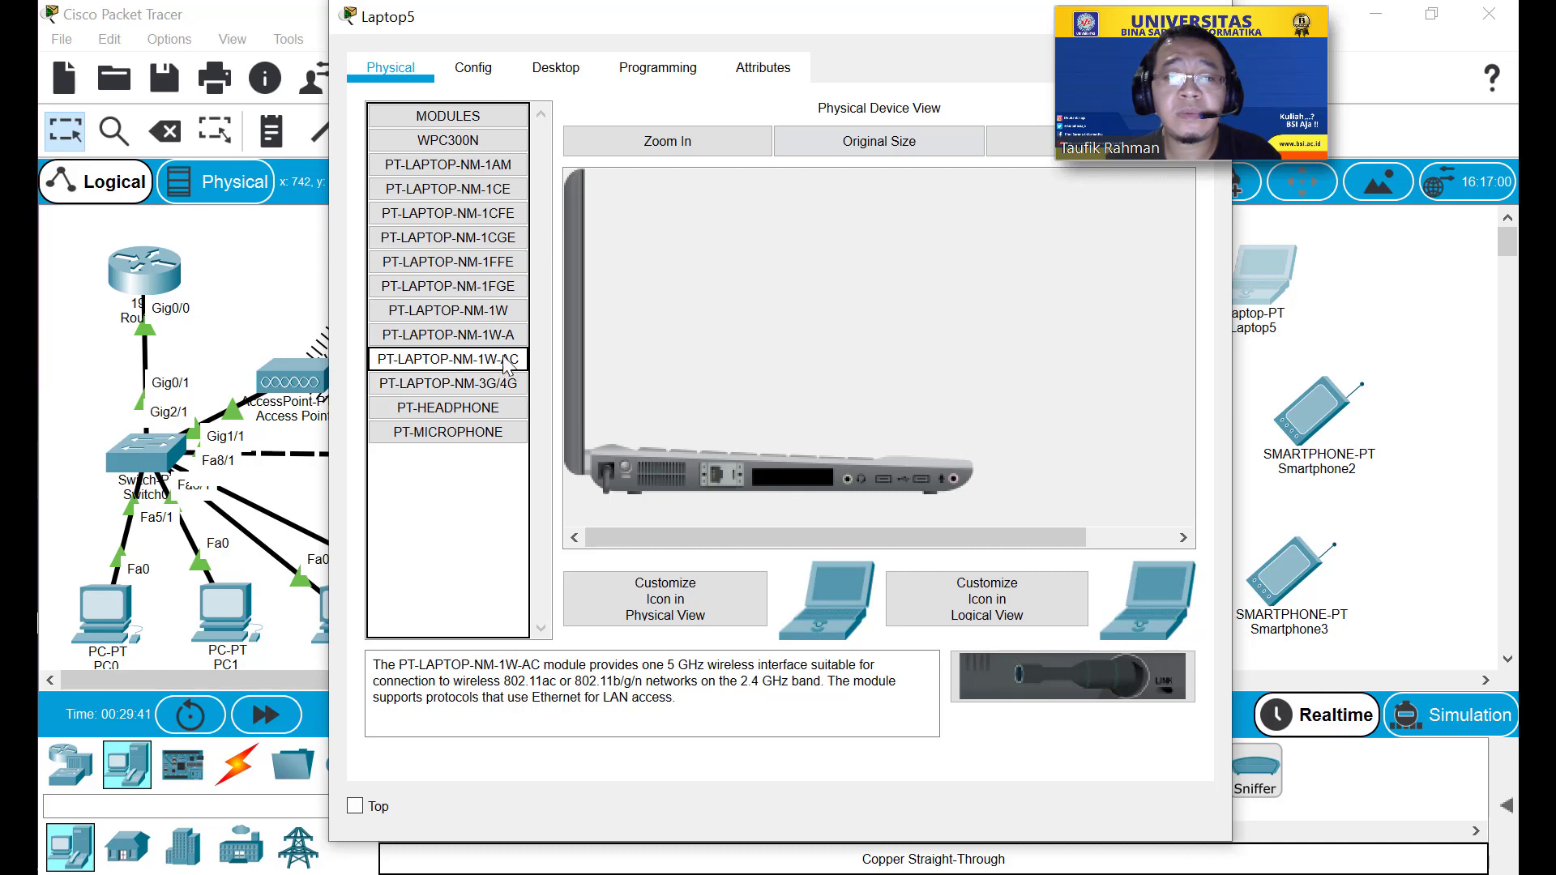
pyautogui.moveTo(511, 359); pyautogui.dragTo(815, 483)
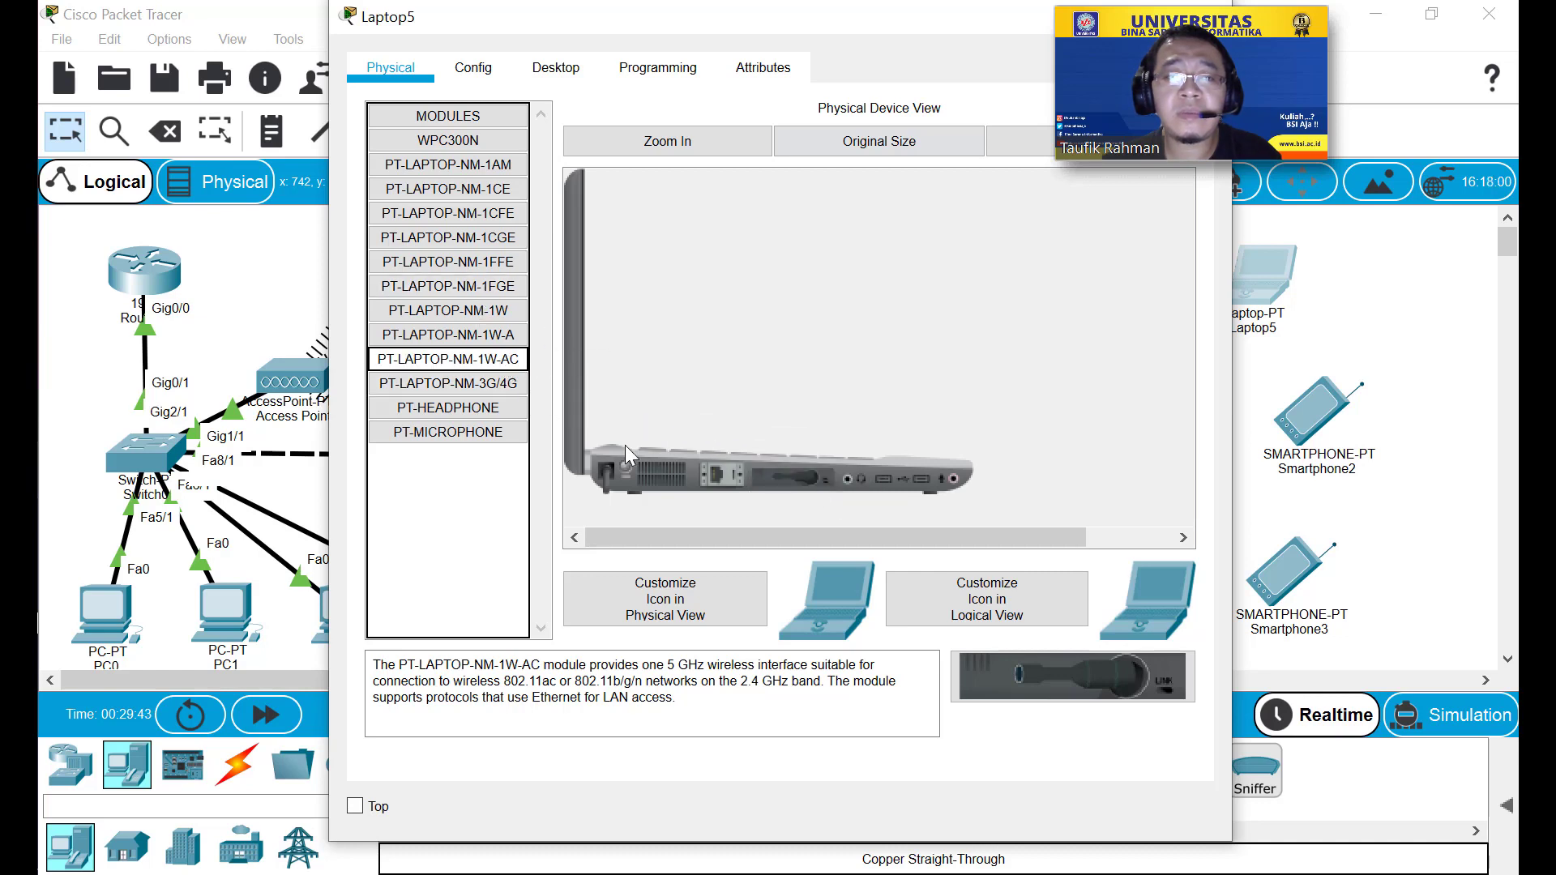
pyautogui.click(625, 467)
# Set Laptop5's Wireless0 SSID to Test and renew DHCP to get 192.168.0.21.
pyautogui.click(474, 67)
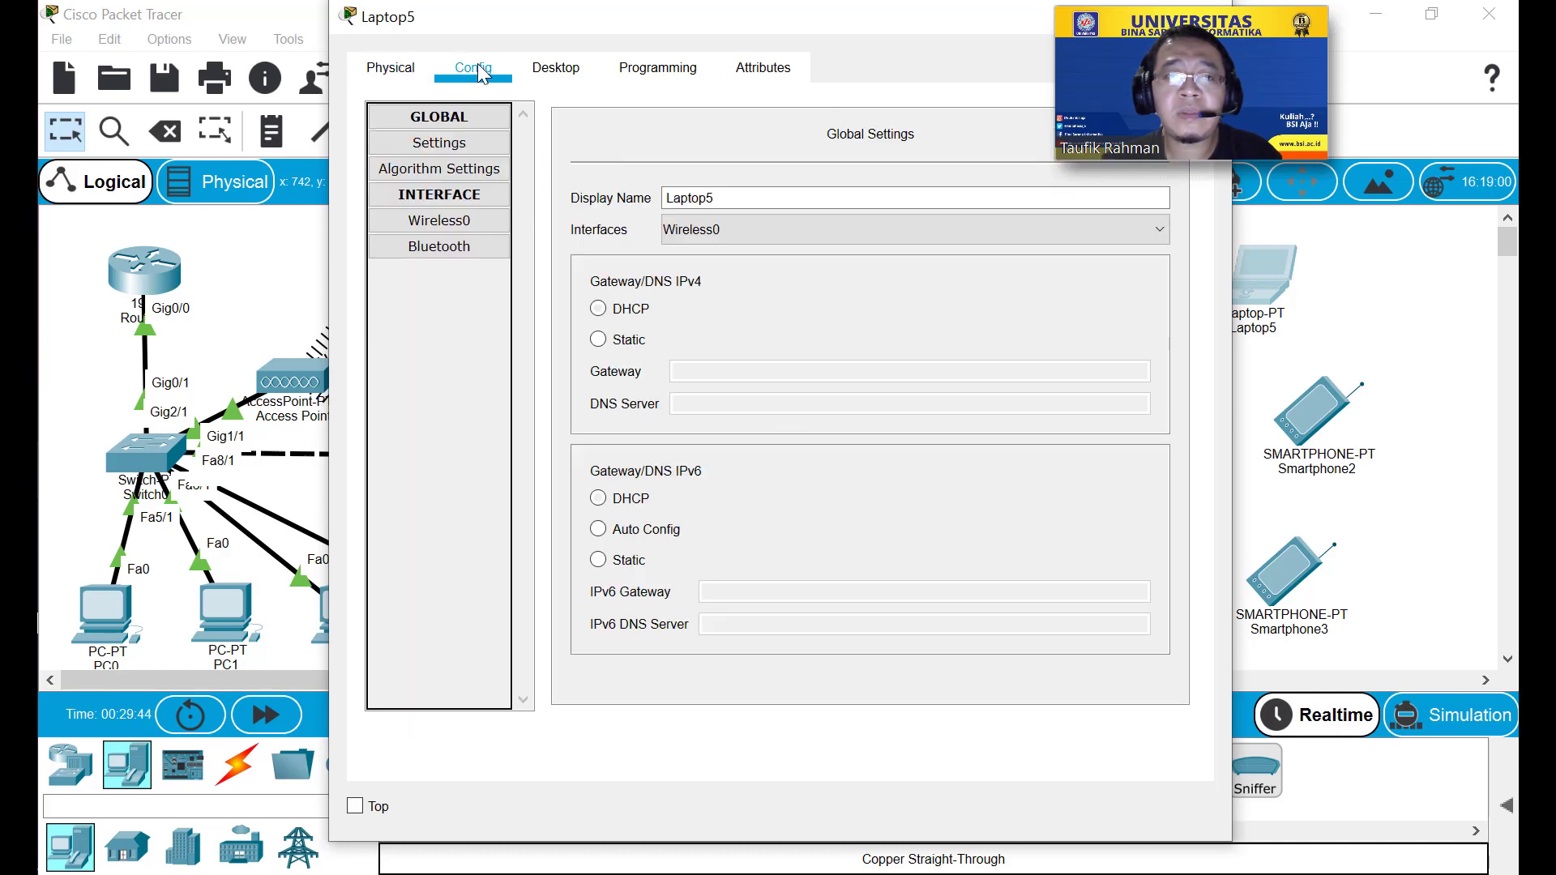
pyautogui.click(467, 231)
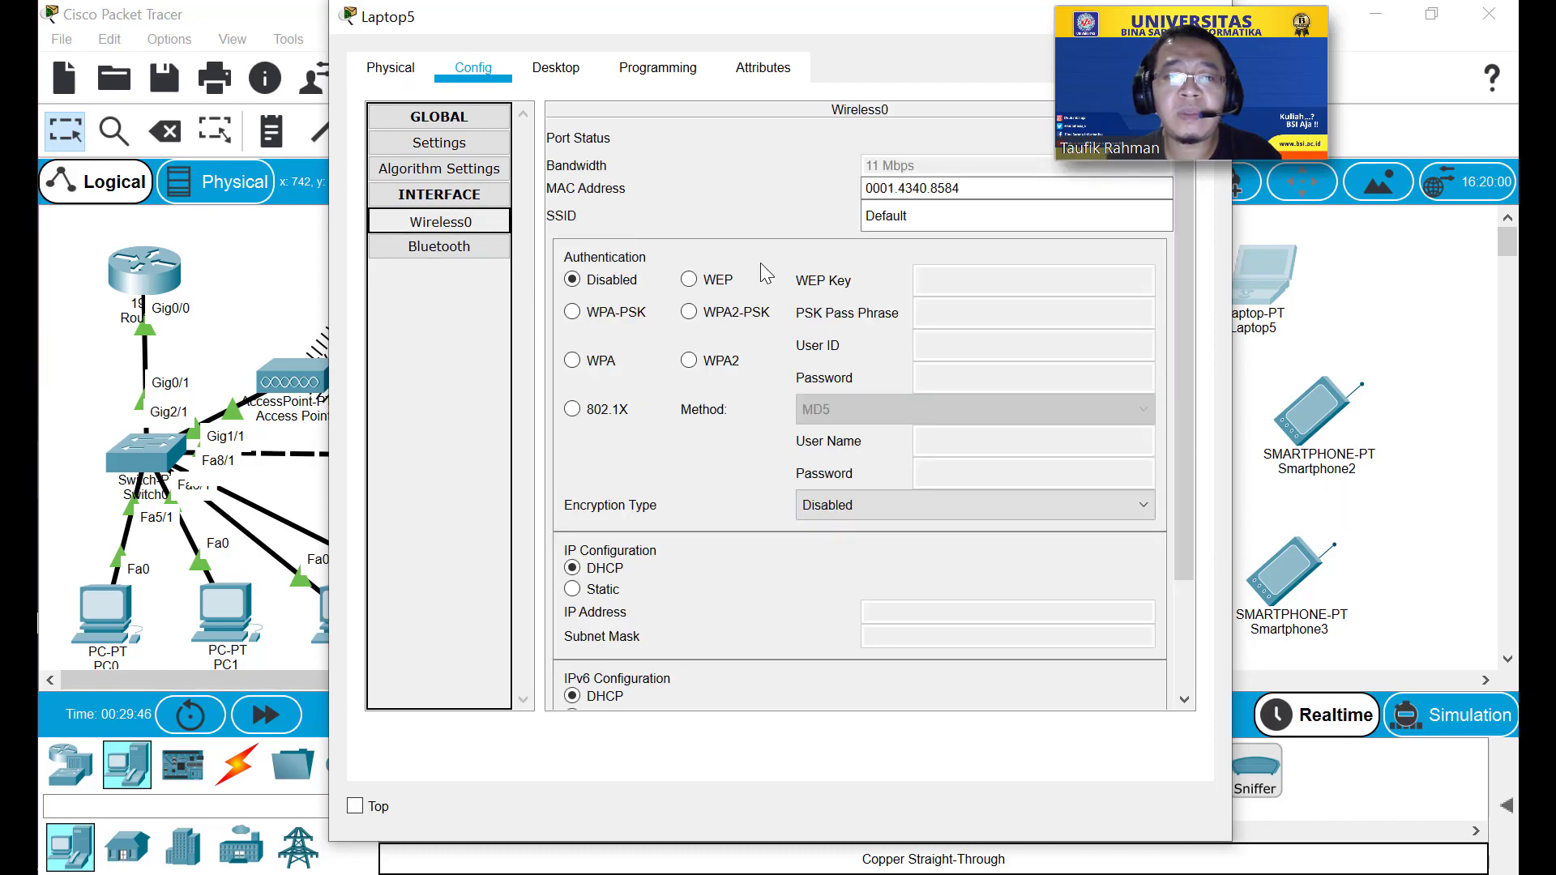
pyautogui.doubleClick(940, 223)
pyautogui.write('Test')
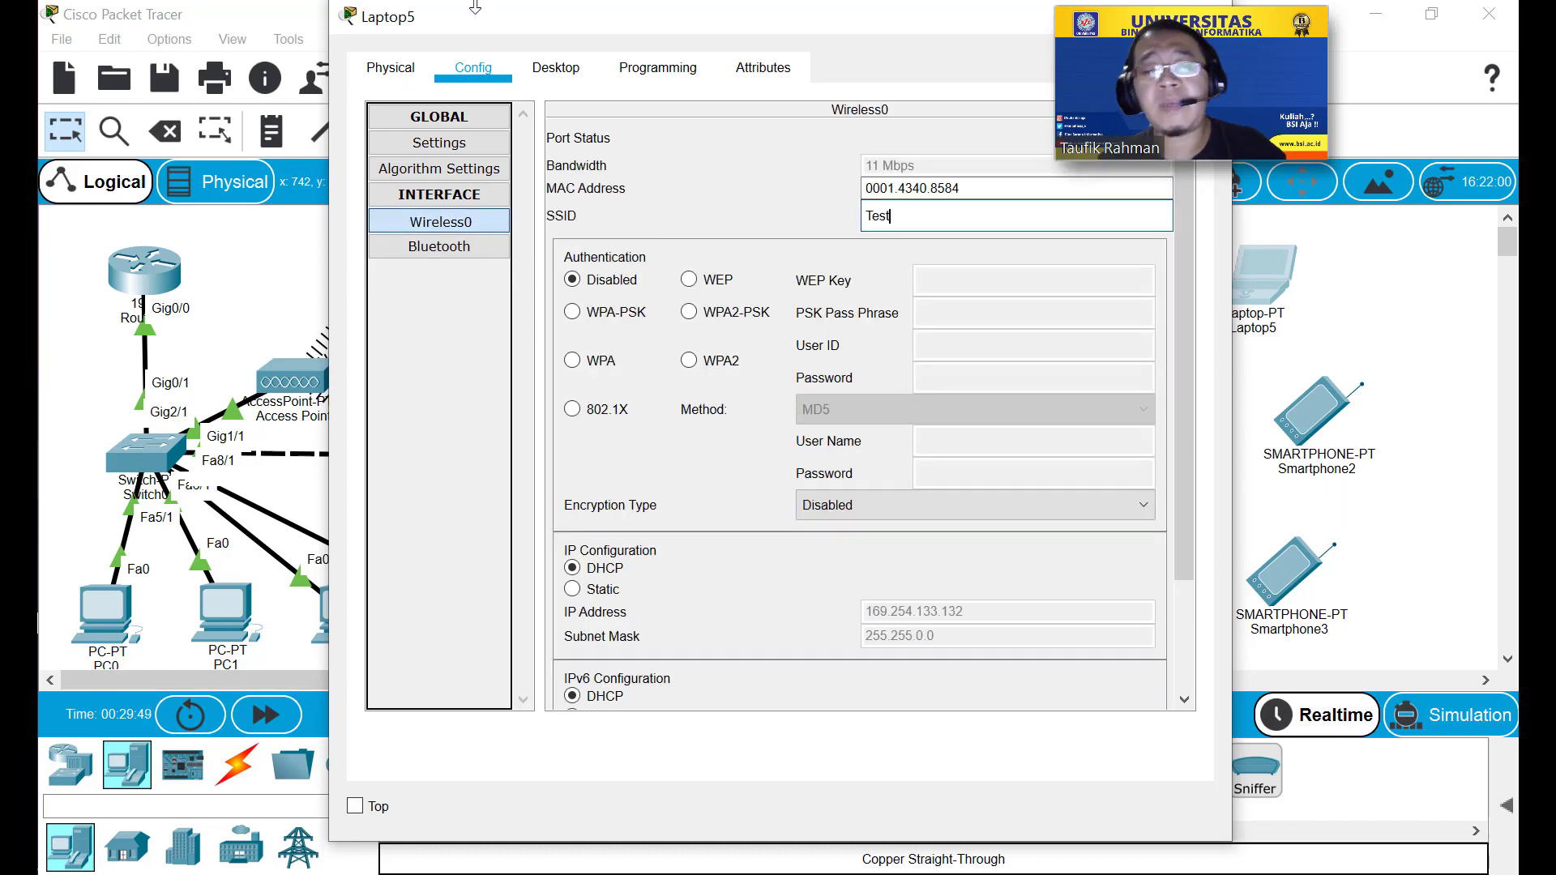
pyautogui.moveTo(610, 23); pyautogui.dragTo(335, 102)
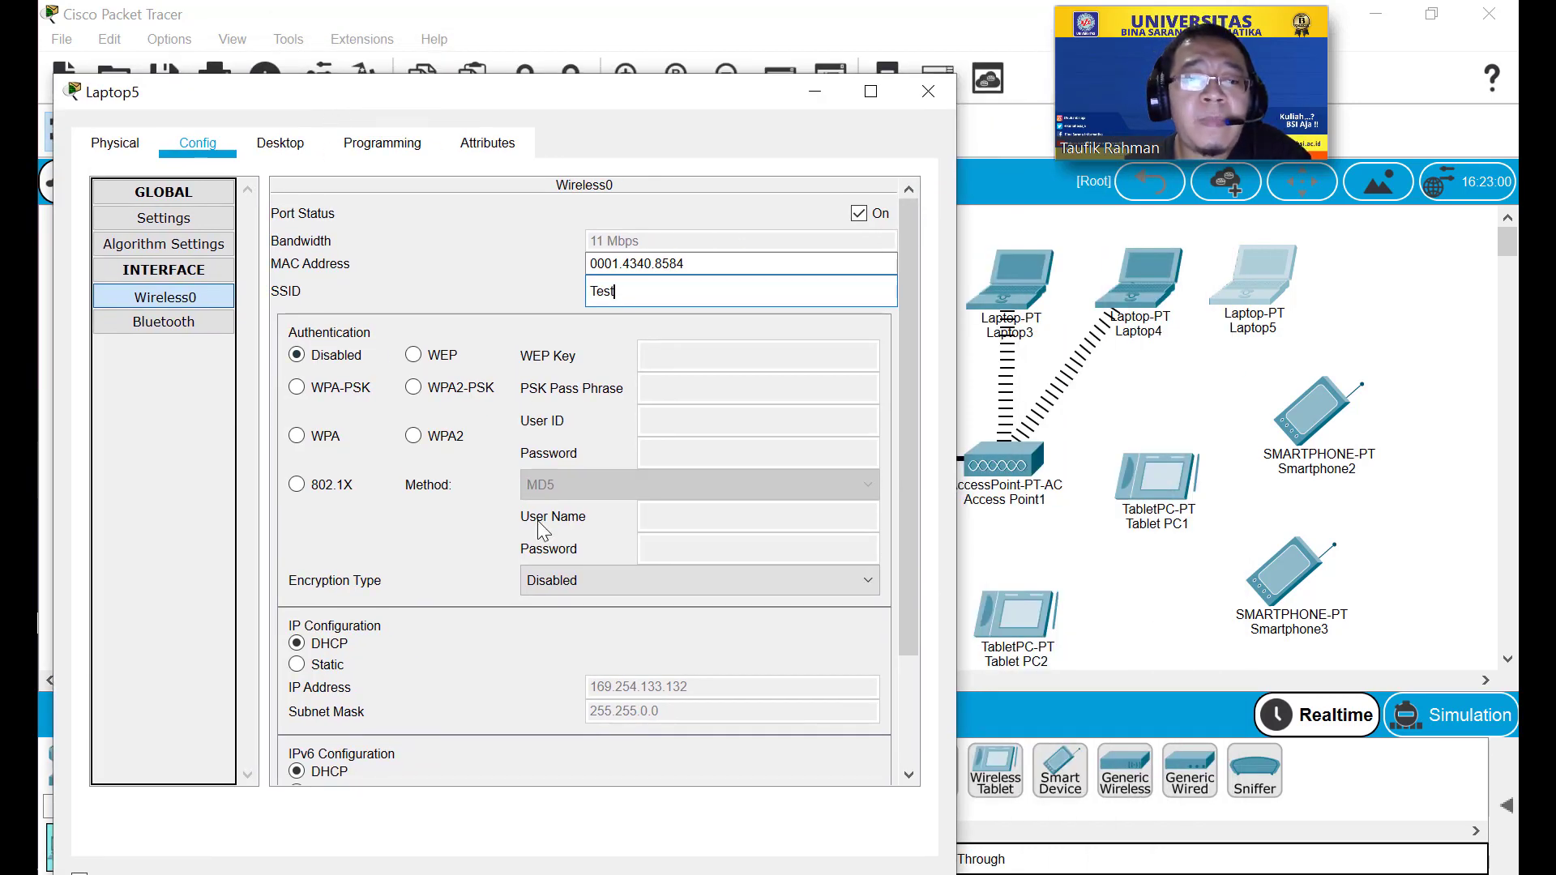
pyautogui.click(164, 218)
pyautogui.click(351, 415)
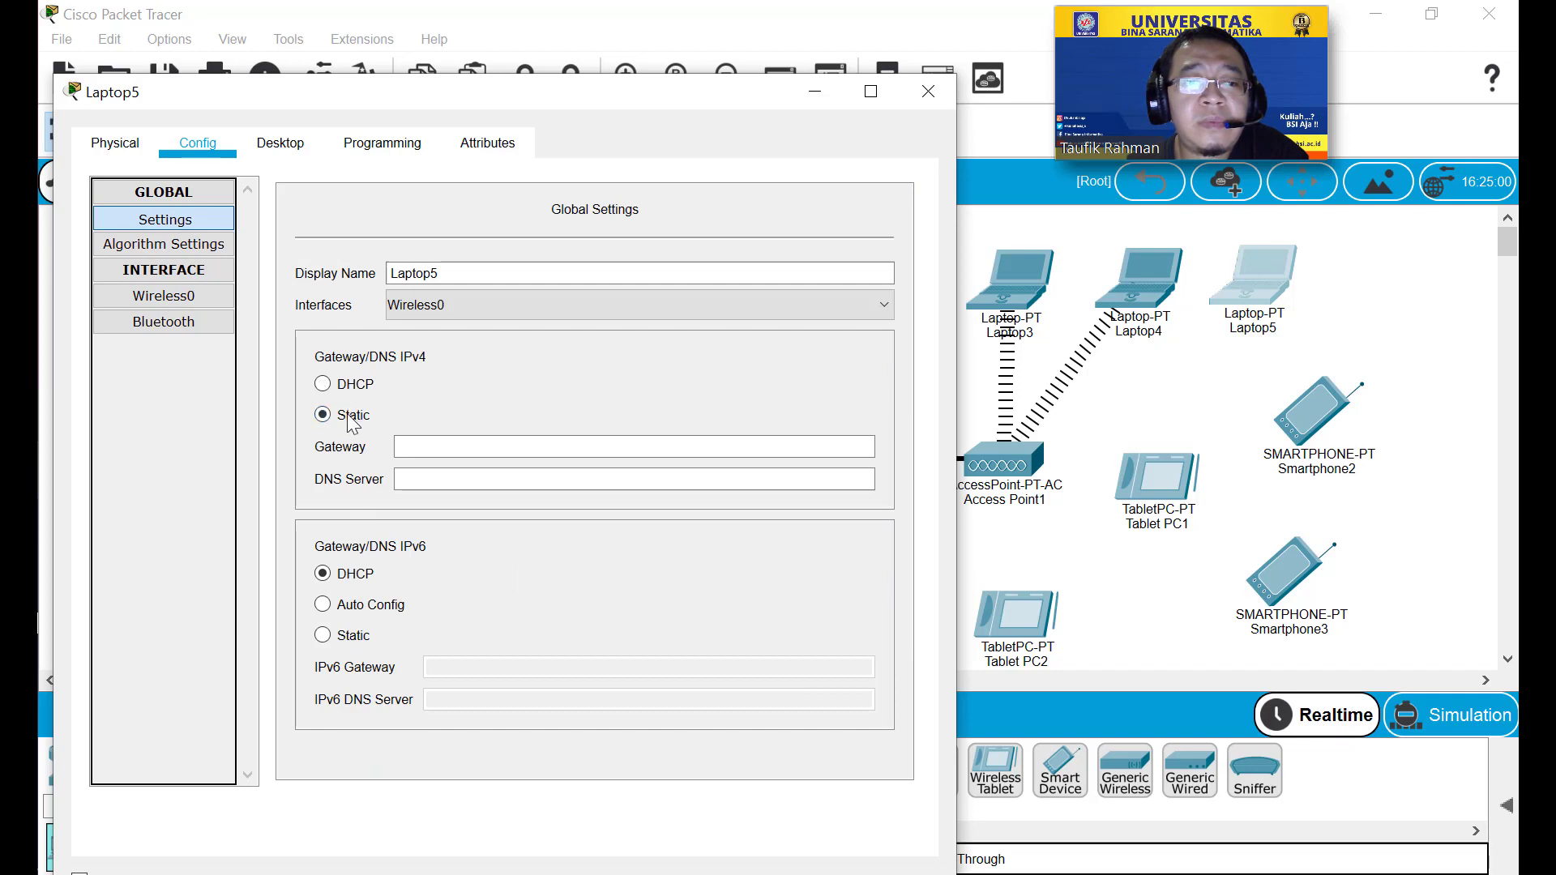
pyautogui.click(343, 392)
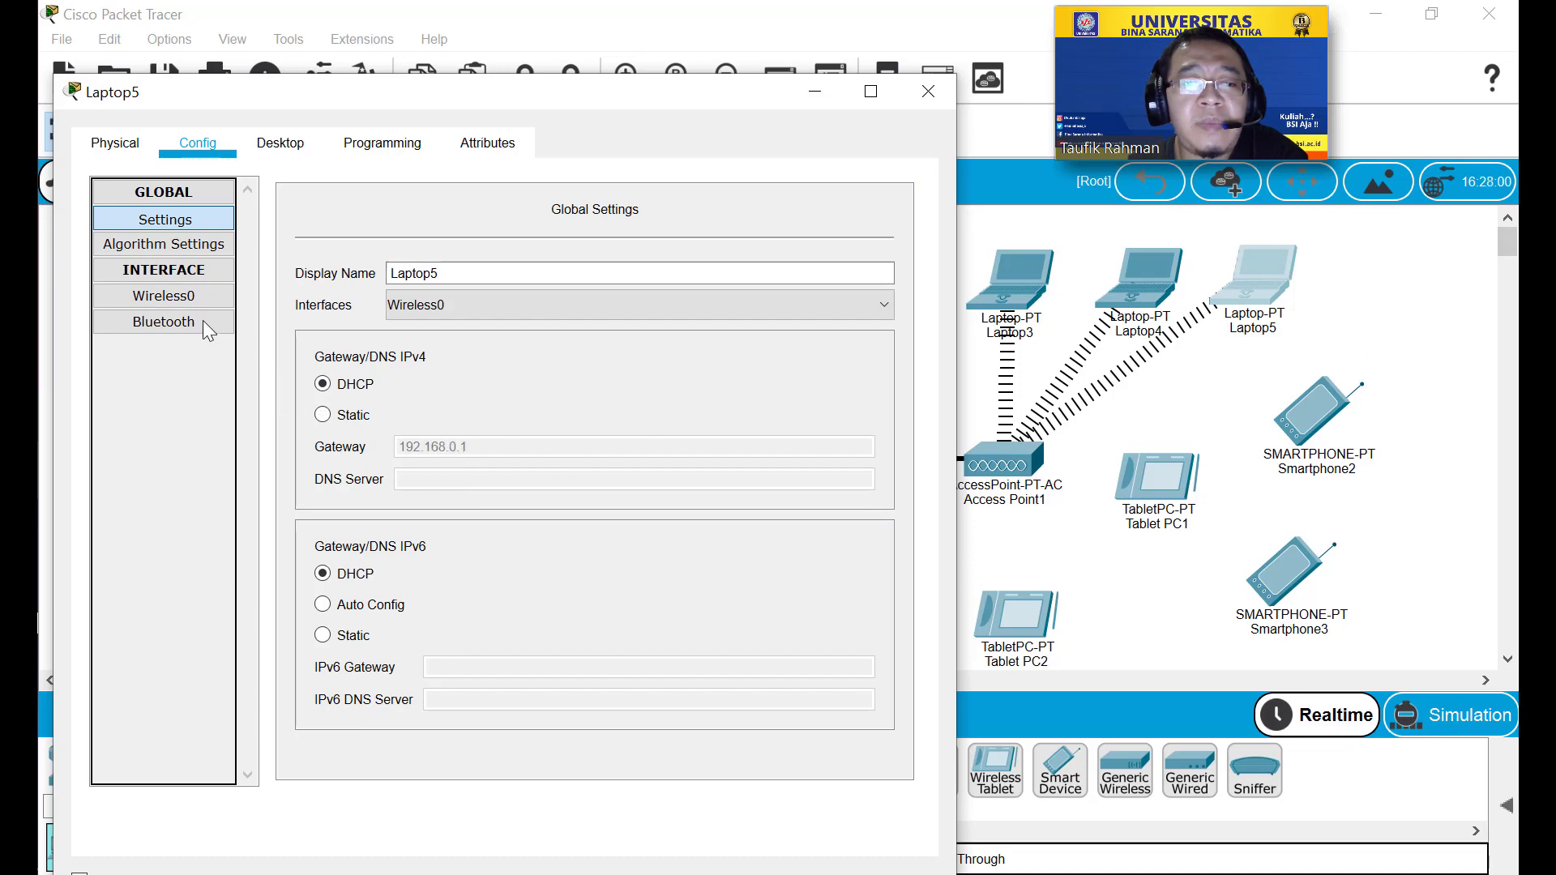
pyautogui.click(164, 297)
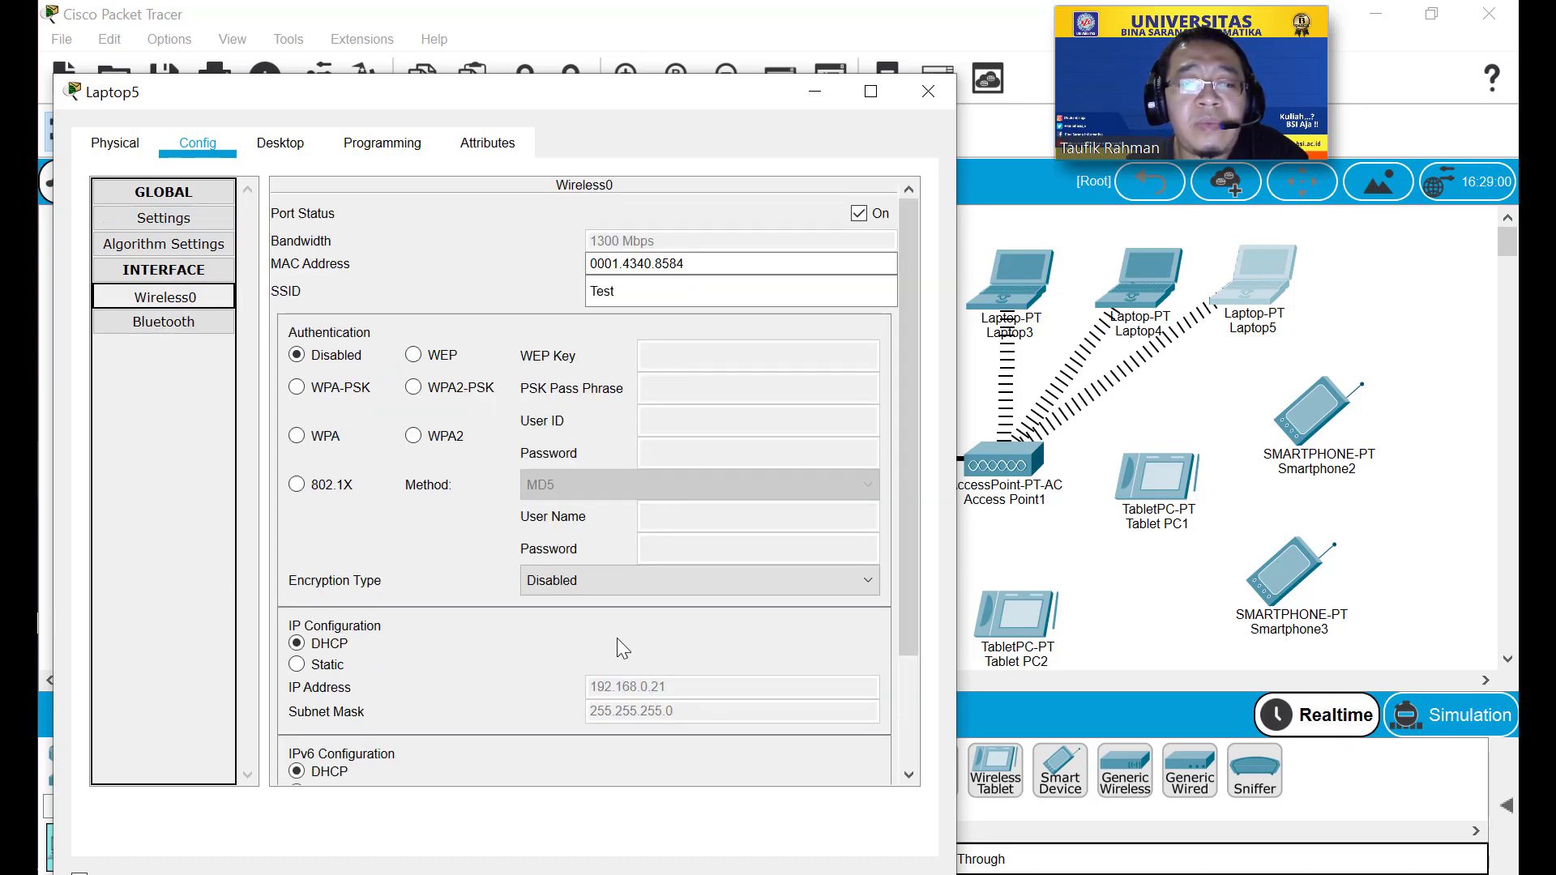
pyautogui.click(939, 93)
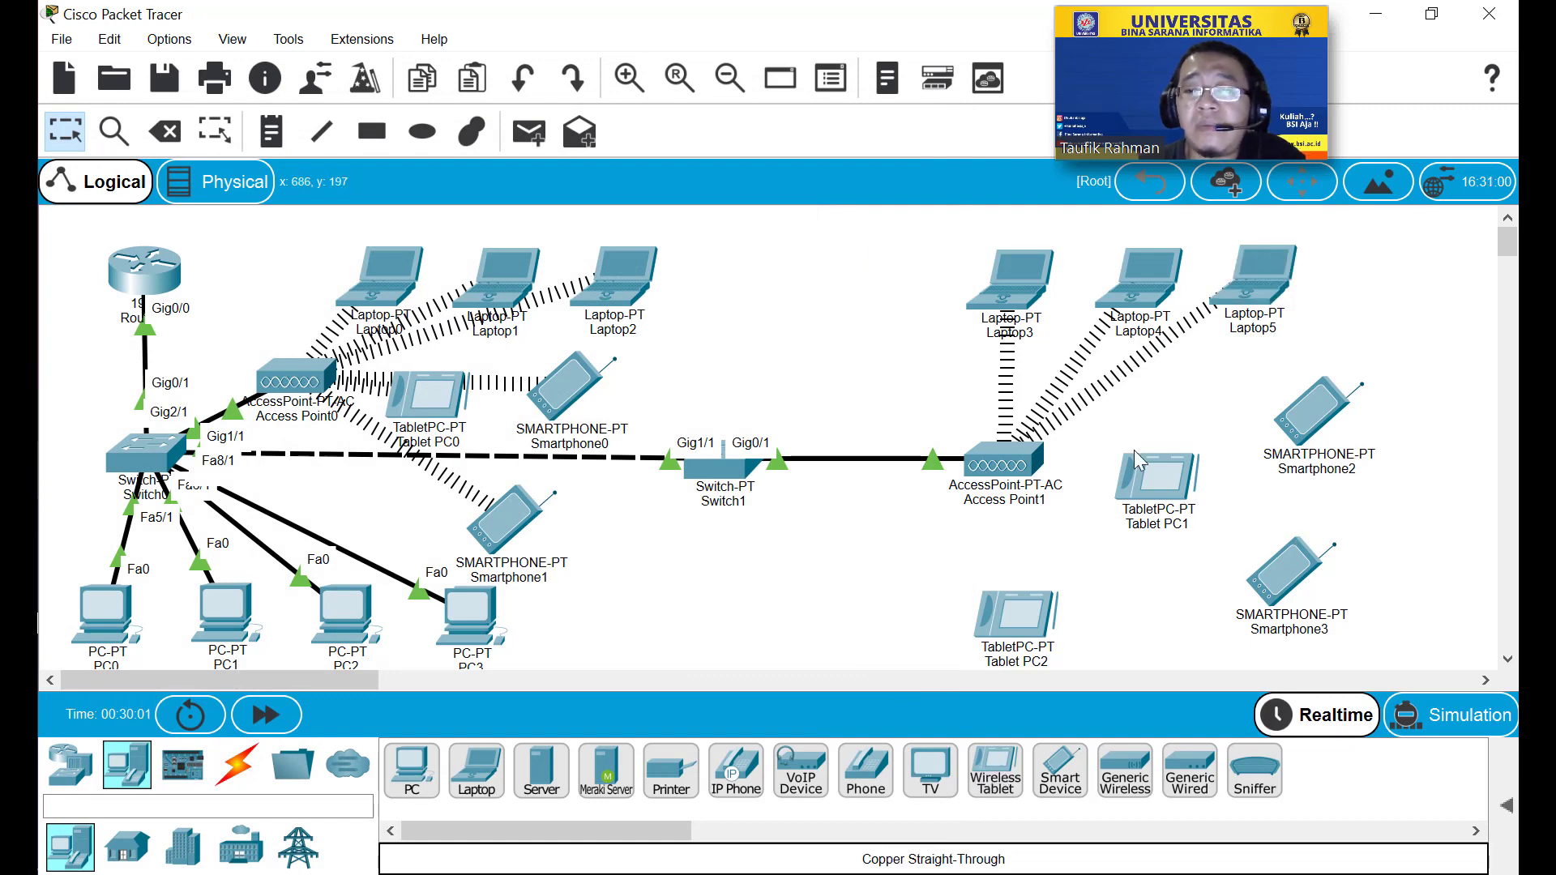
# Set Smartphone2's Wireless0 SSID to Test.
pyautogui.click(1301, 430)
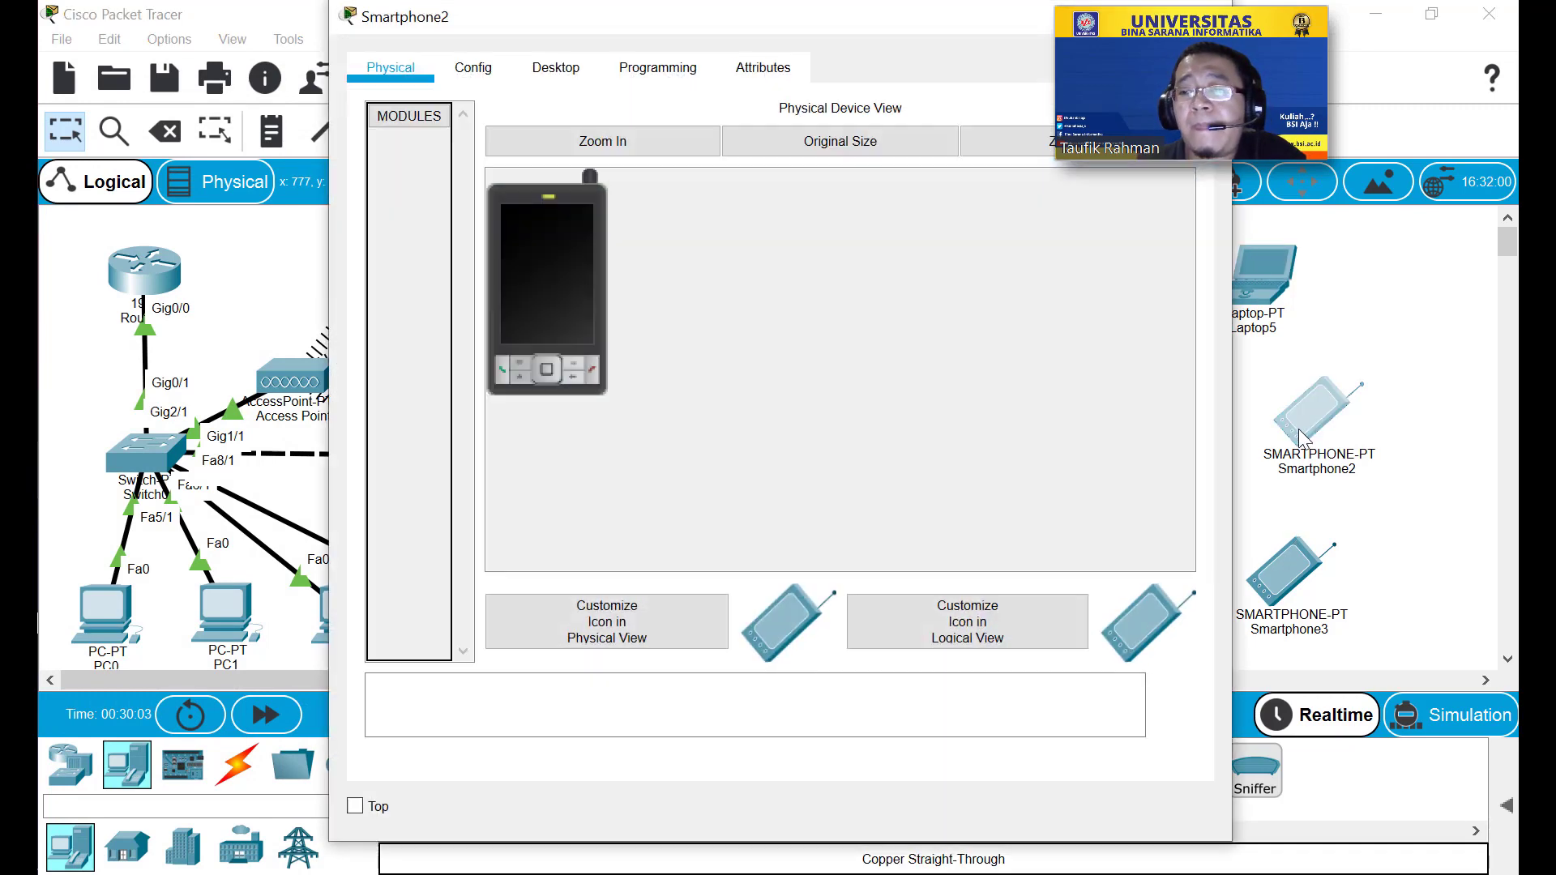
pyautogui.click(473, 73)
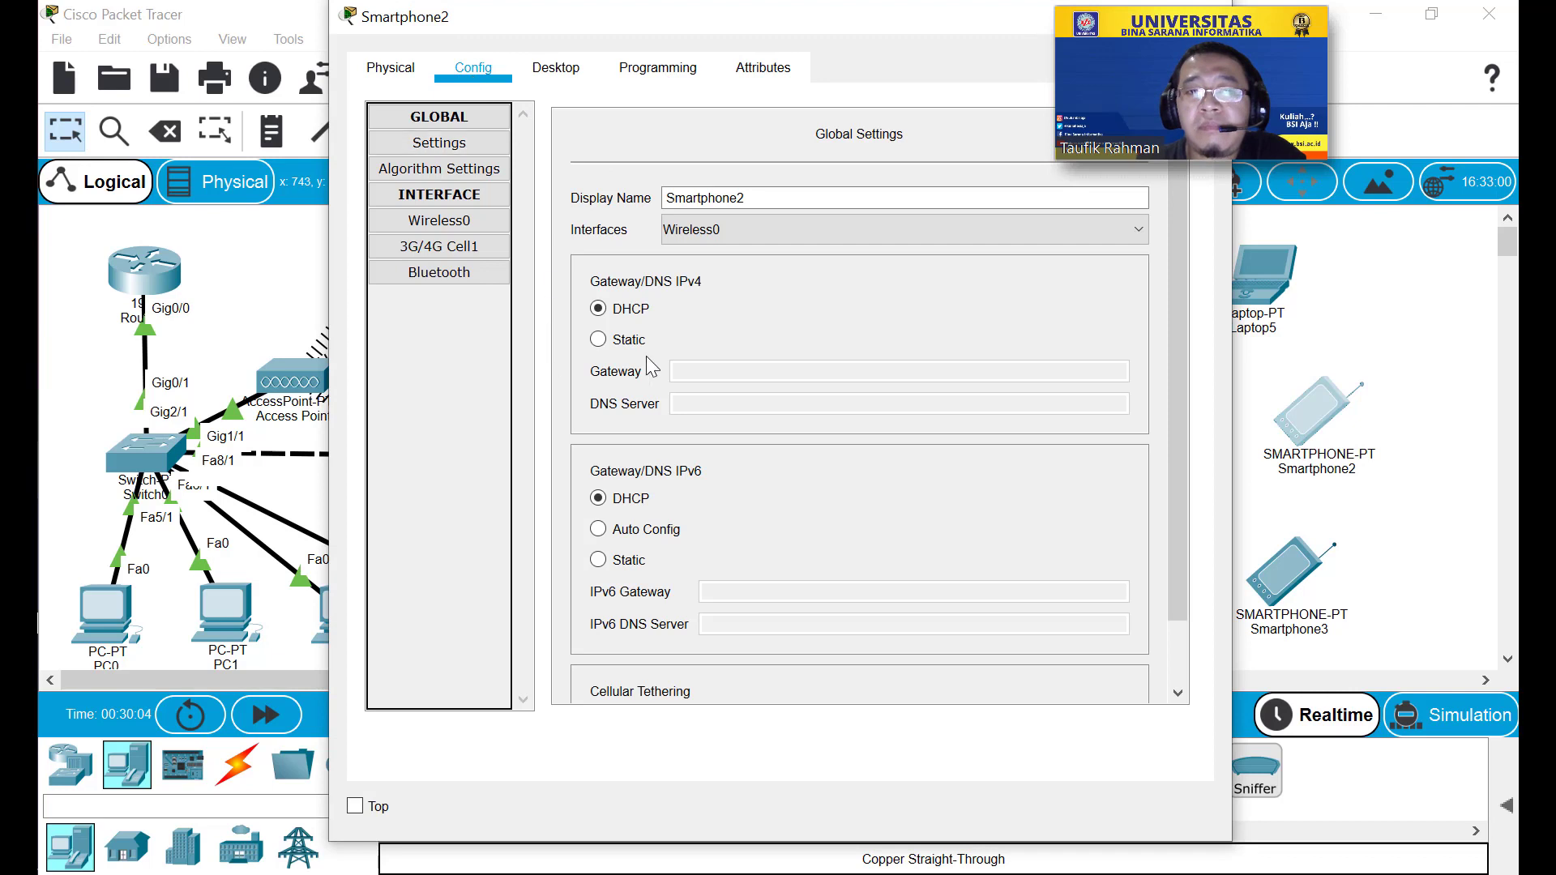
pyautogui.click(440, 220)
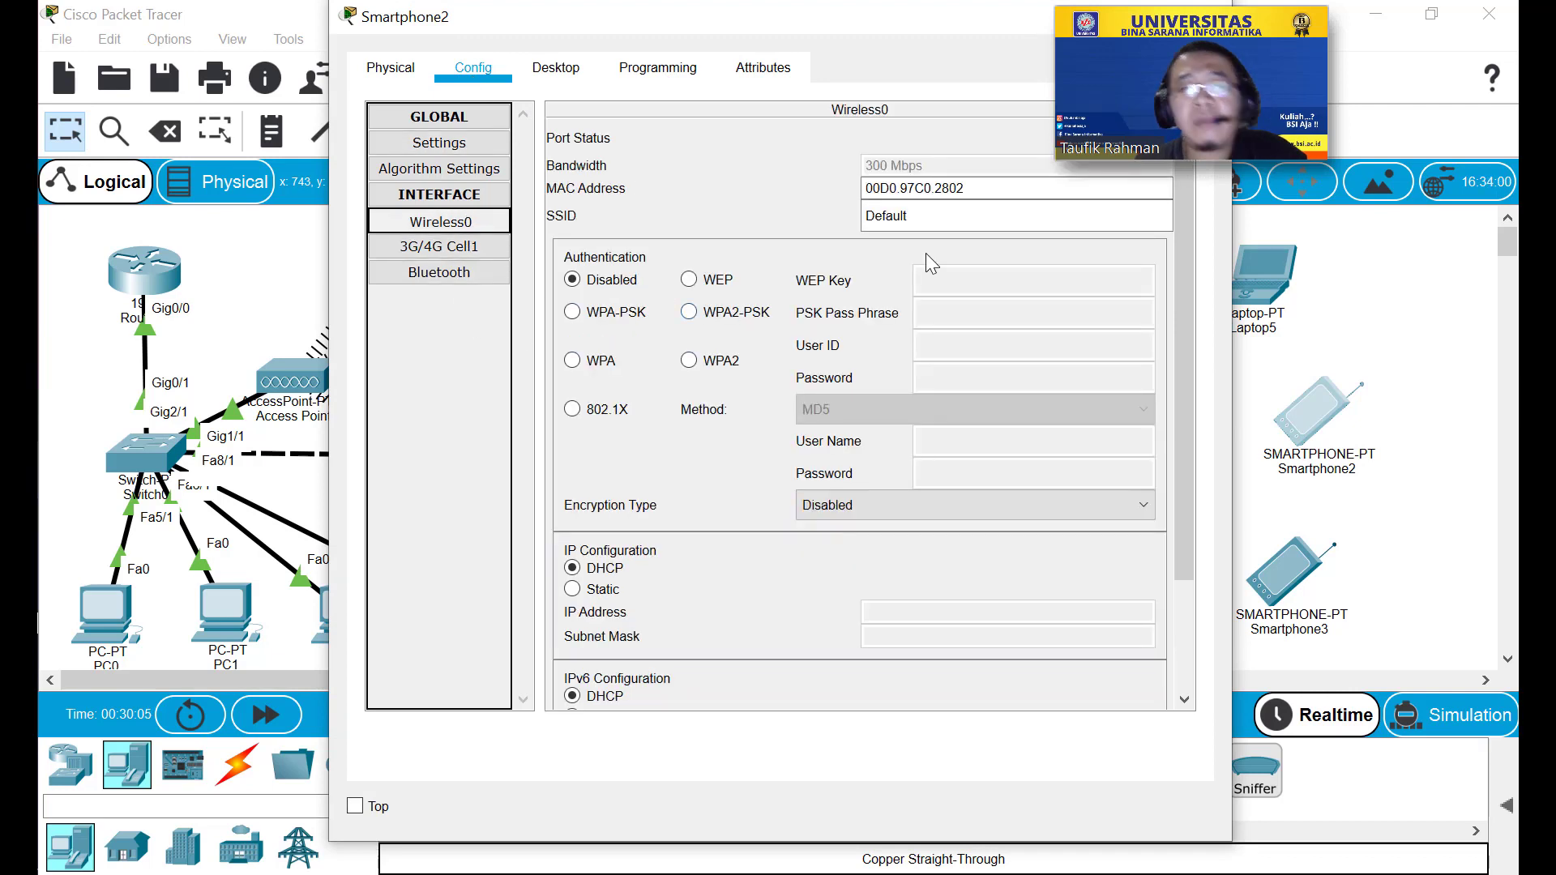
pyautogui.click(930, 217)
pyautogui.doubleClick(930, 218)
pyautogui.write('Te')
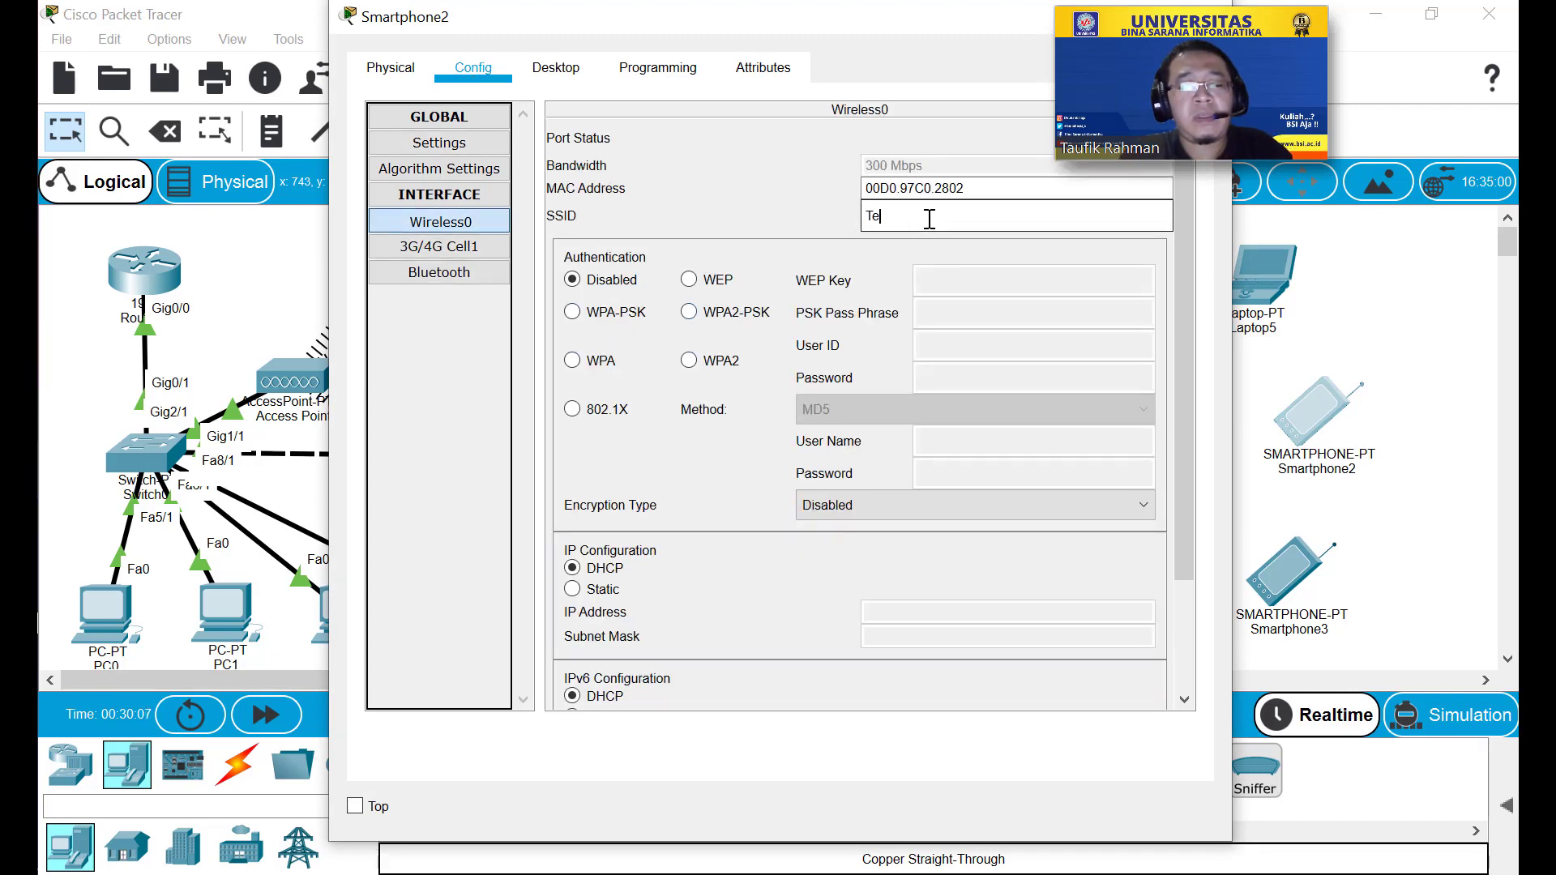
pyautogui.write('st')
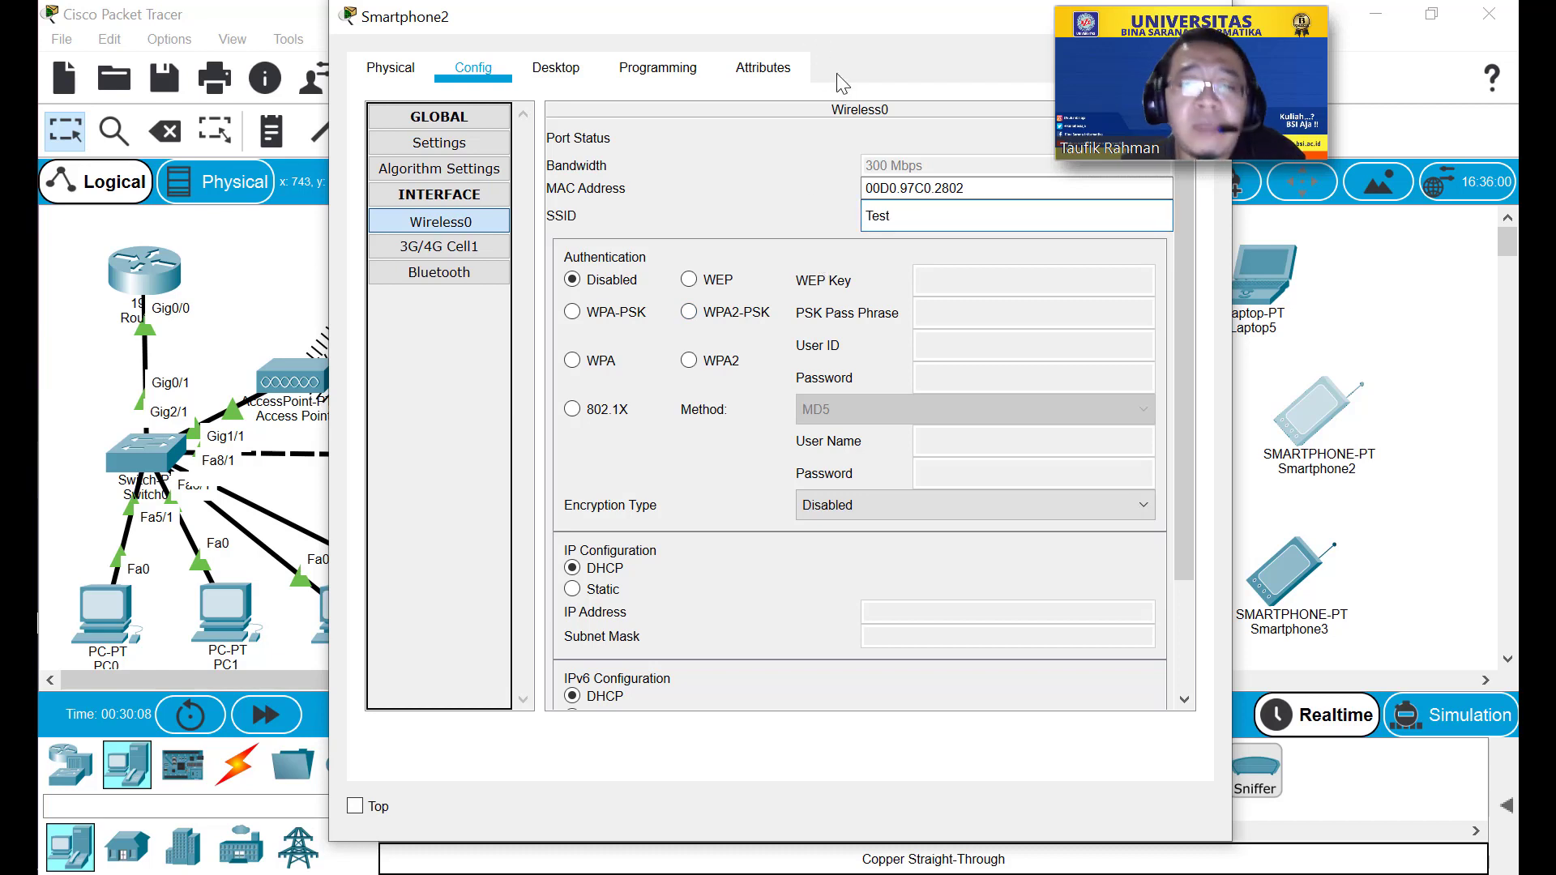
# Renew Smartphone2's DHCP address to get 192.168.0.22 and close its window.
pyautogui.click(577, 598)
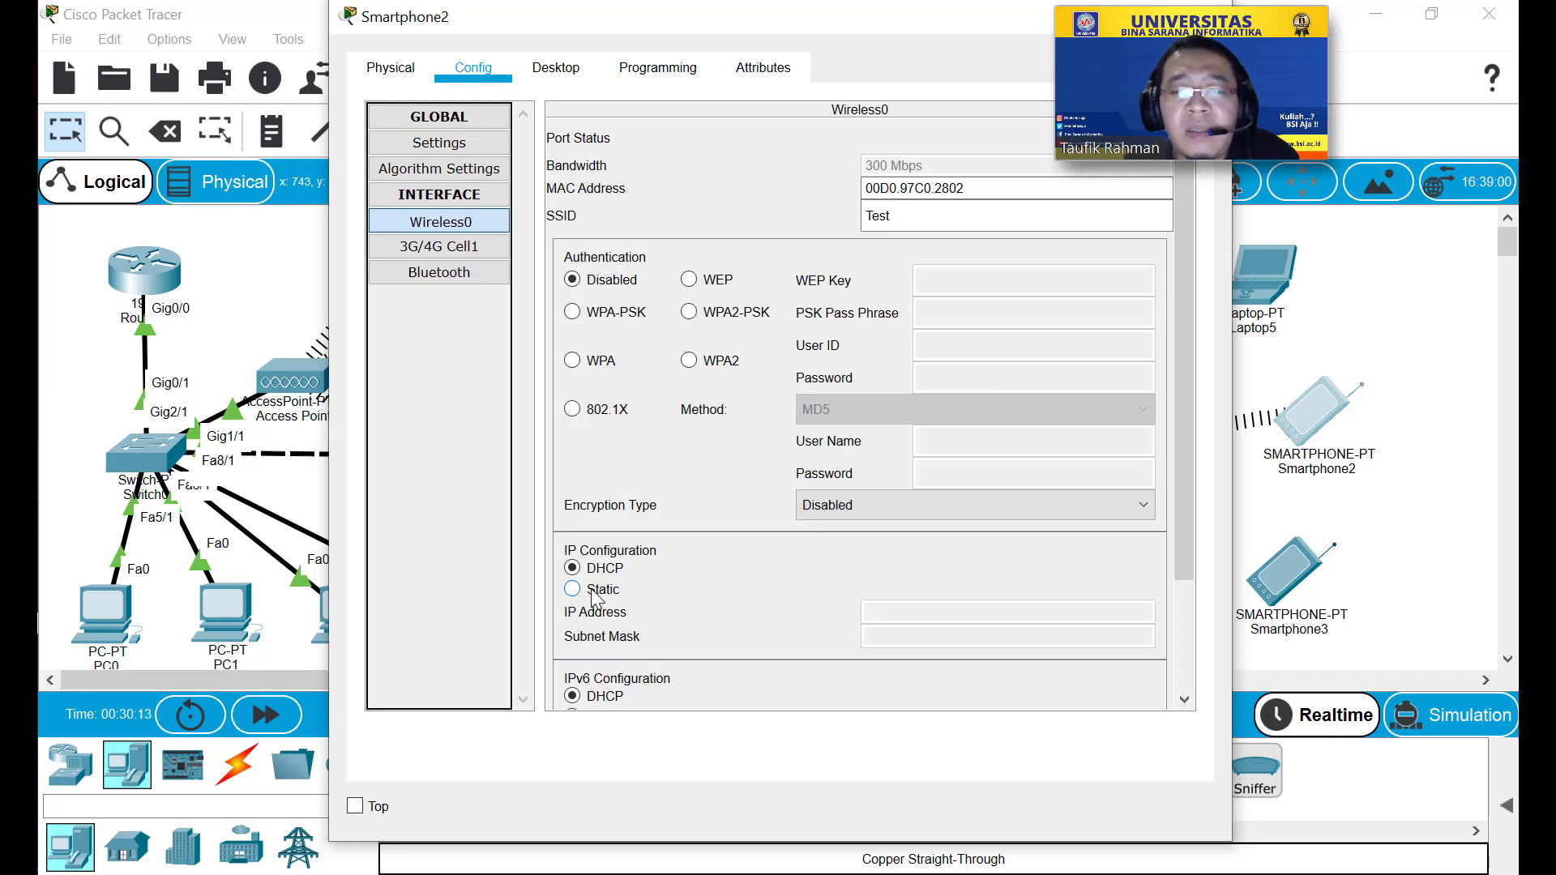
pyautogui.click(593, 591)
pyautogui.click(594, 569)
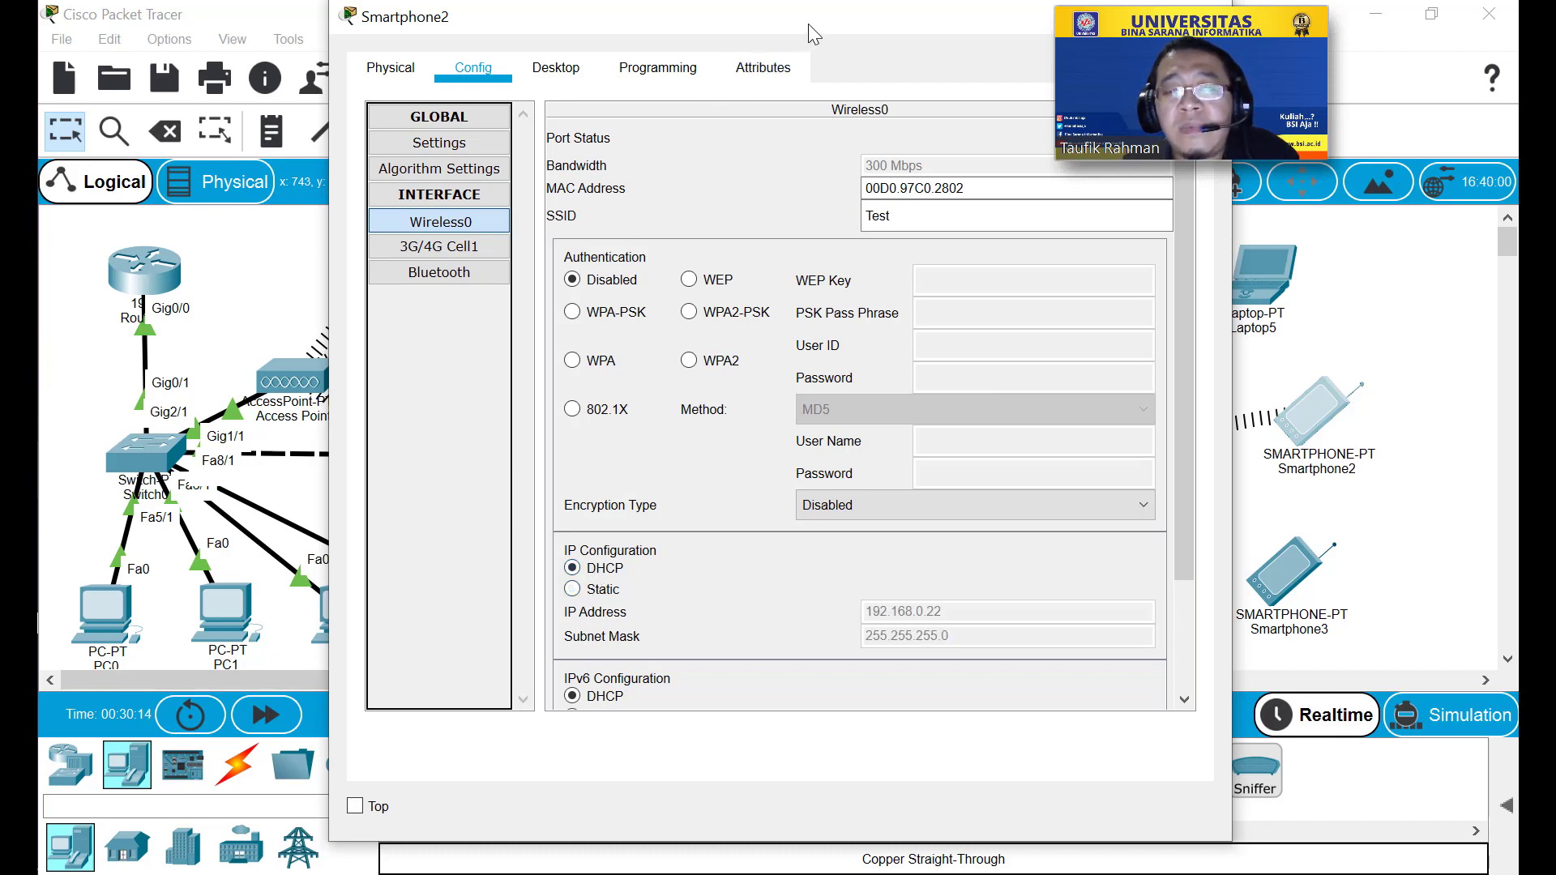
pyautogui.moveTo(809, 22); pyautogui.dragTo(751, 25)
pyautogui.moveTo(886, 30); pyautogui.dragTo(737, 32)
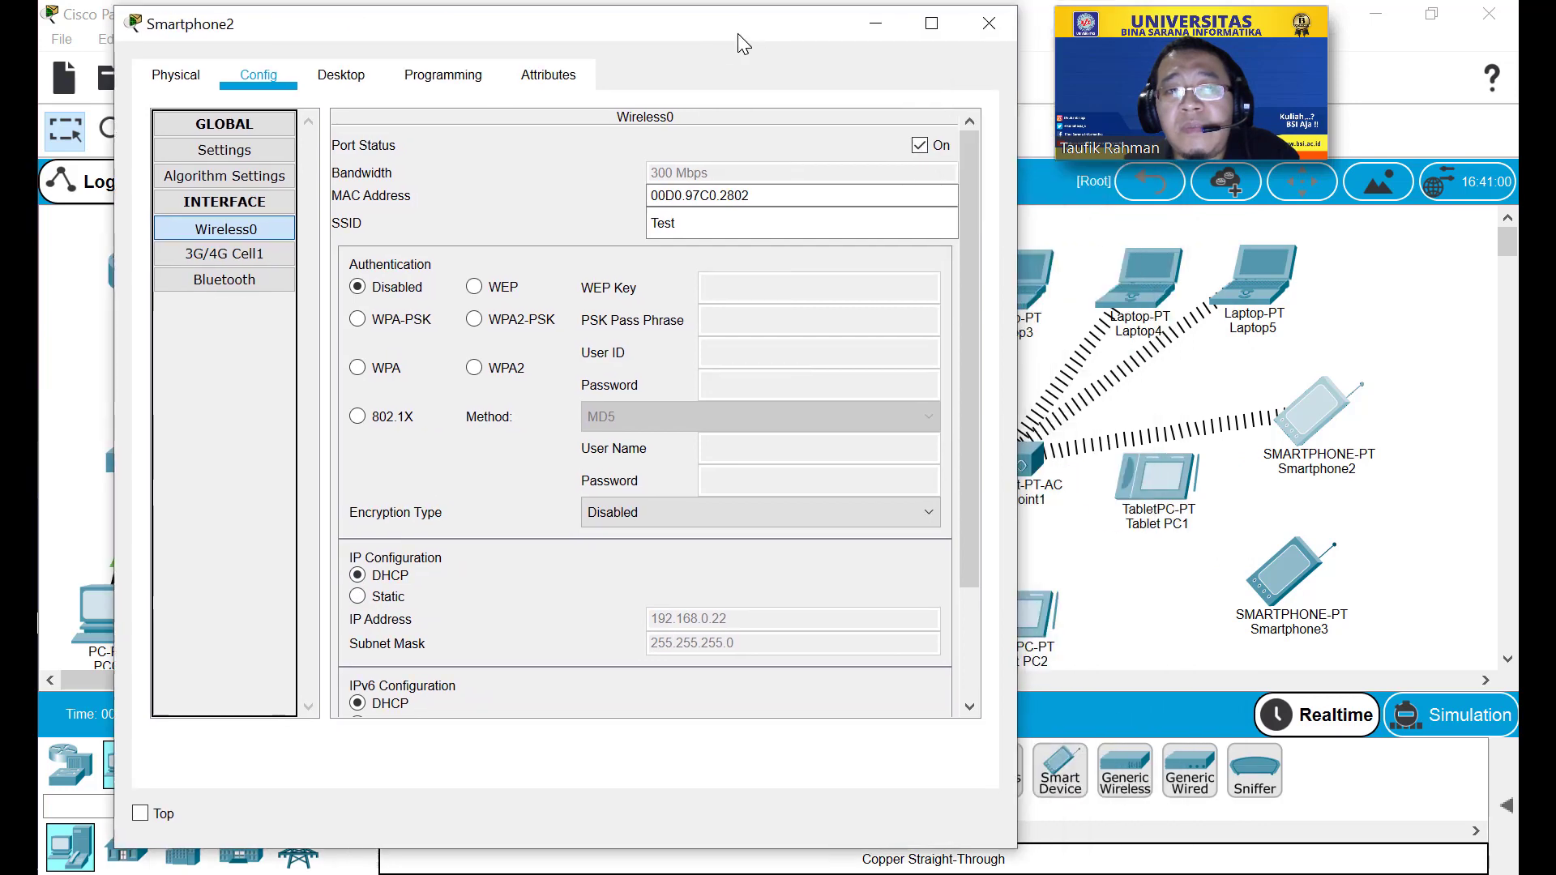
pyautogui.click(998, 18)
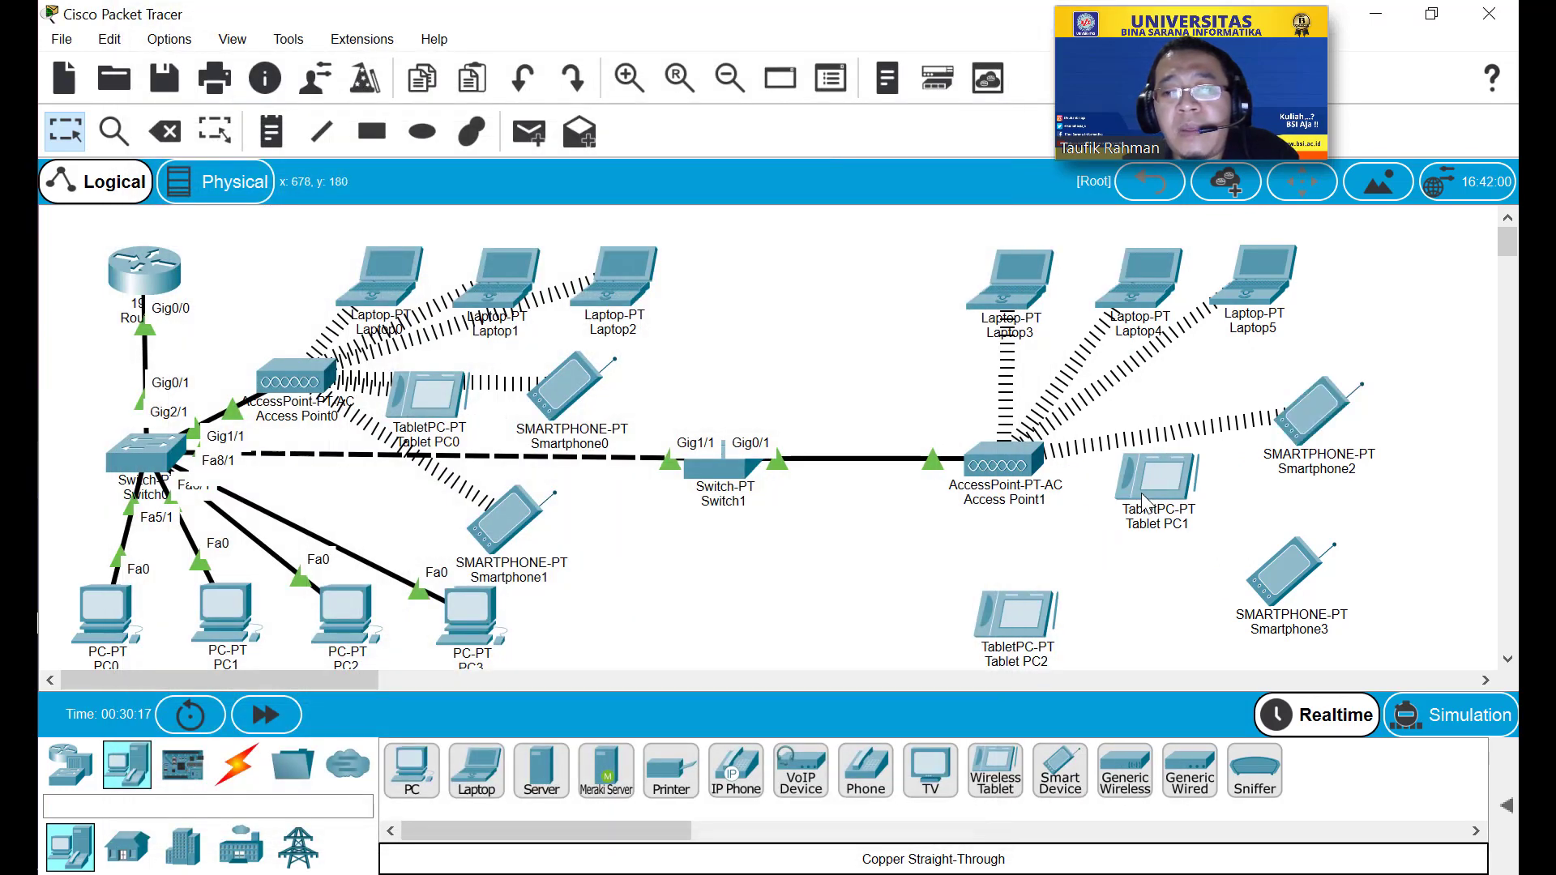
# Set Tablet PC1's Wireless0 SSID to Test.
pyautogui.click(1148, 501)
pyautogui.click(474, 68)
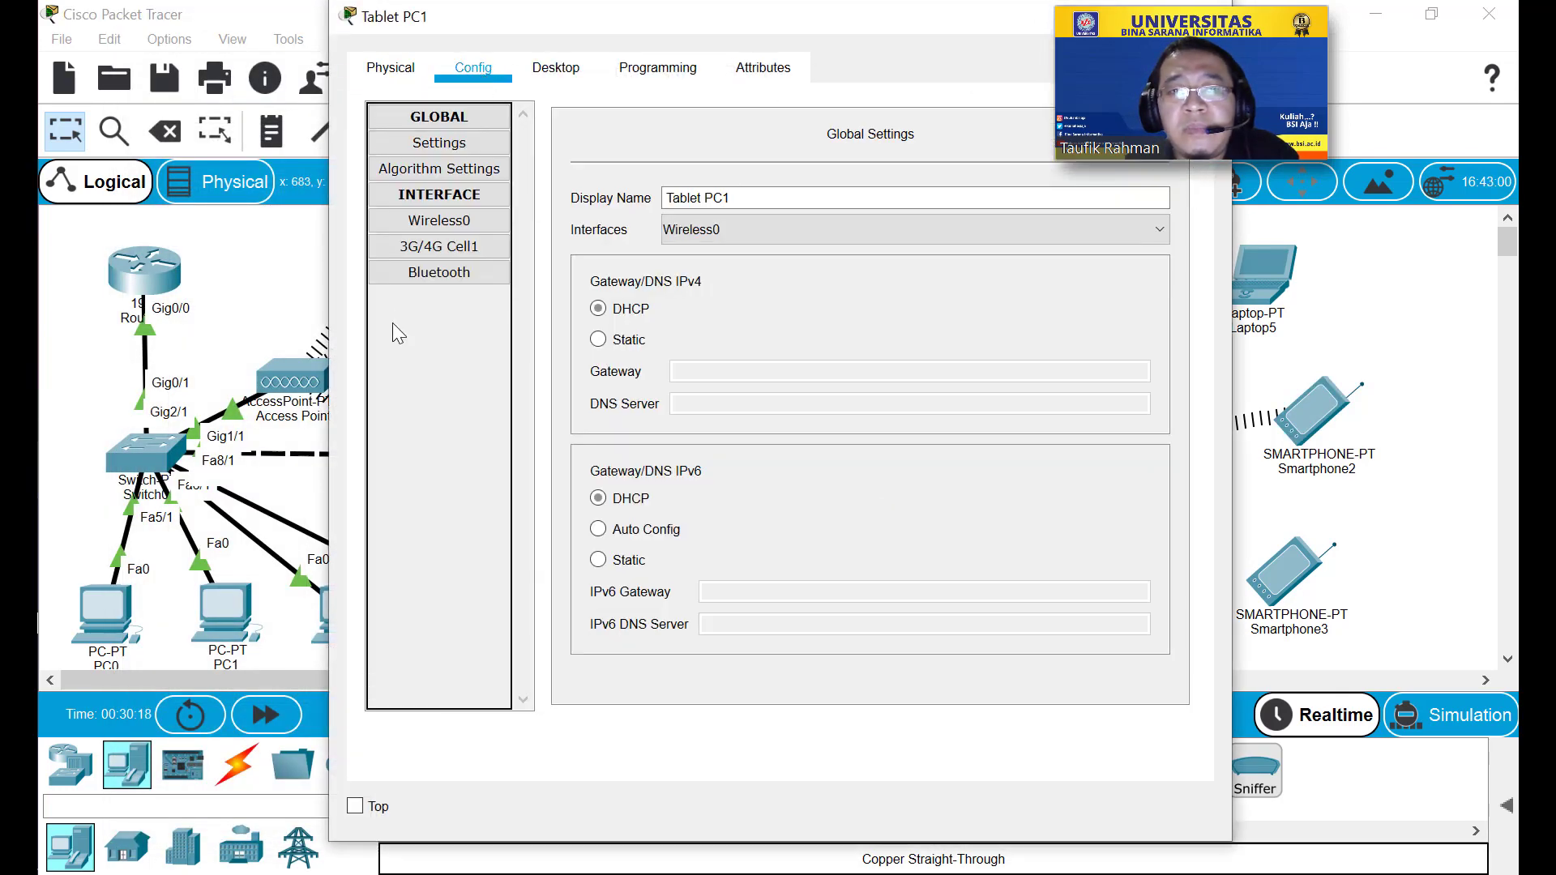
pyautogui.click(442, 221)
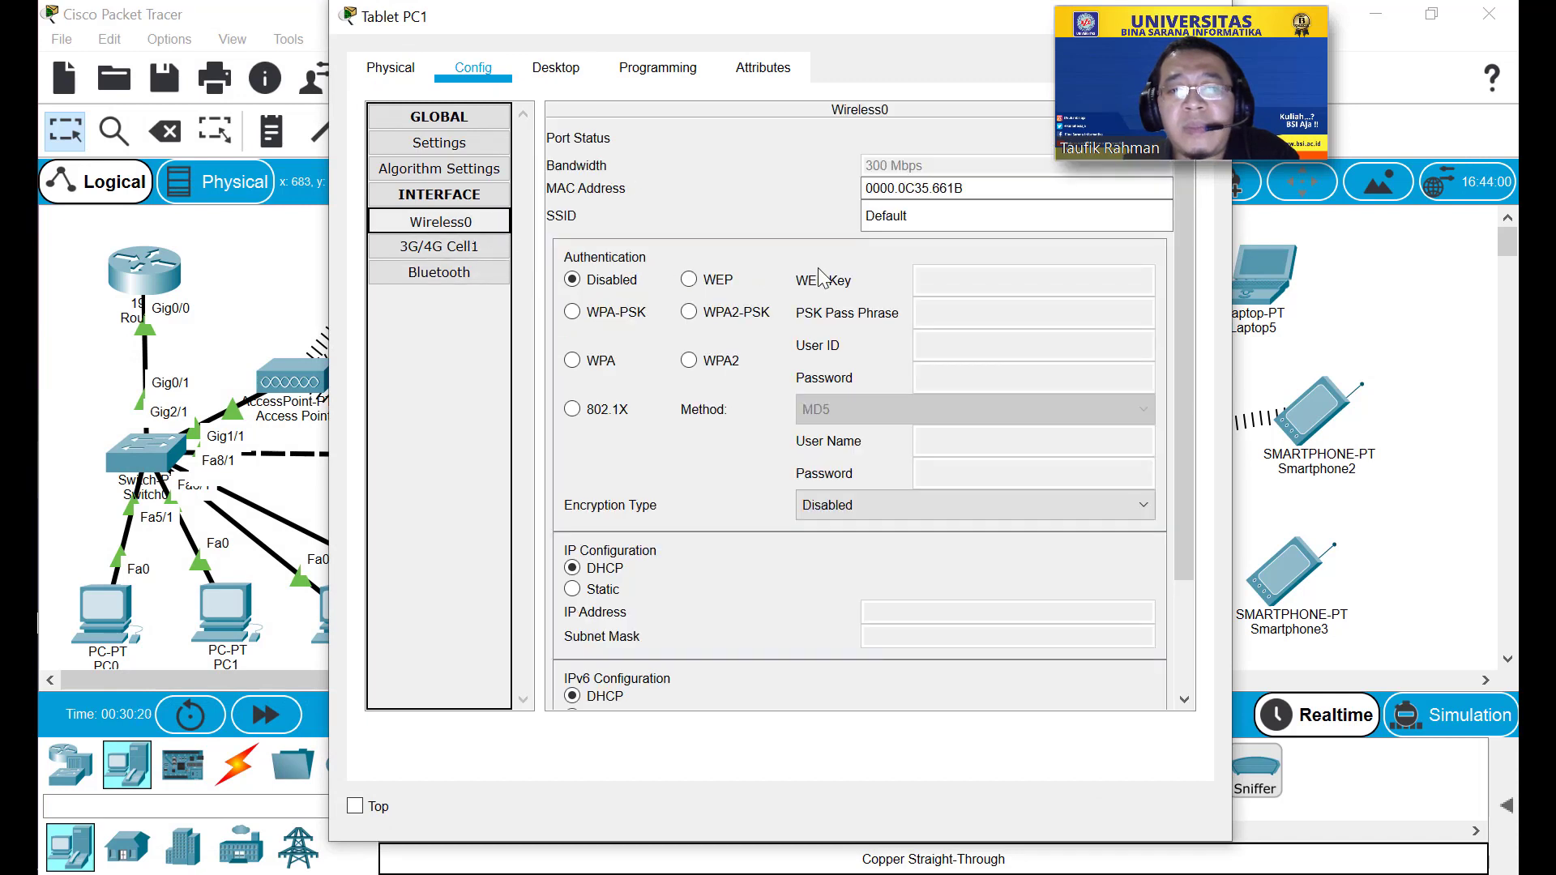
pyautogui.doubleClick(935, 224)
pyautogui.write('Test')
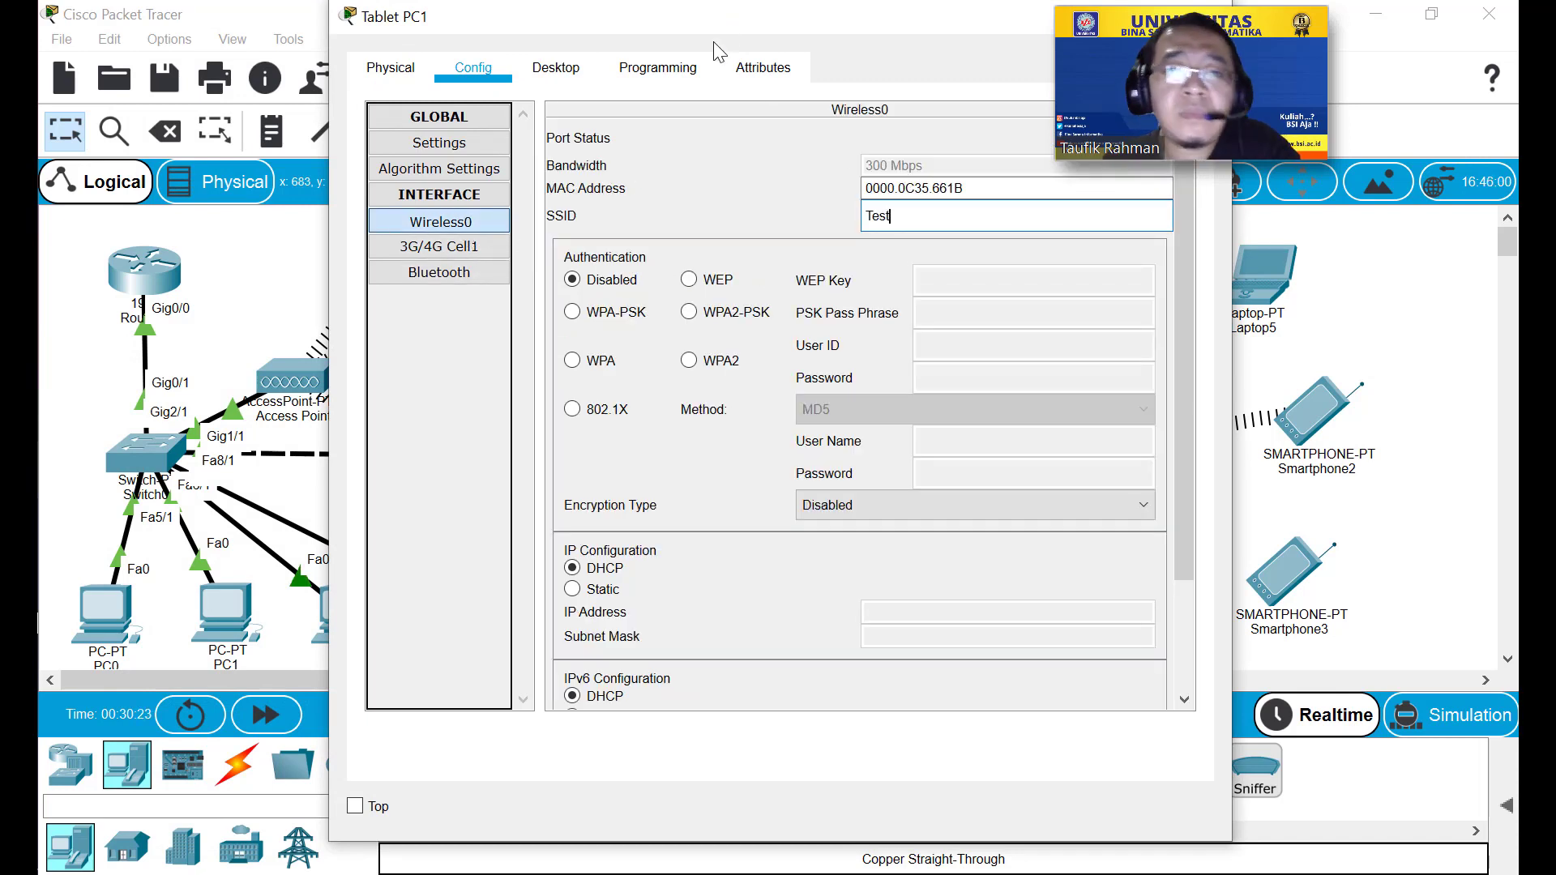
# Renew Tablet PC1's DHCP address to get 192.168.0.23 and close its window.
pyautogui.click(476, 149)
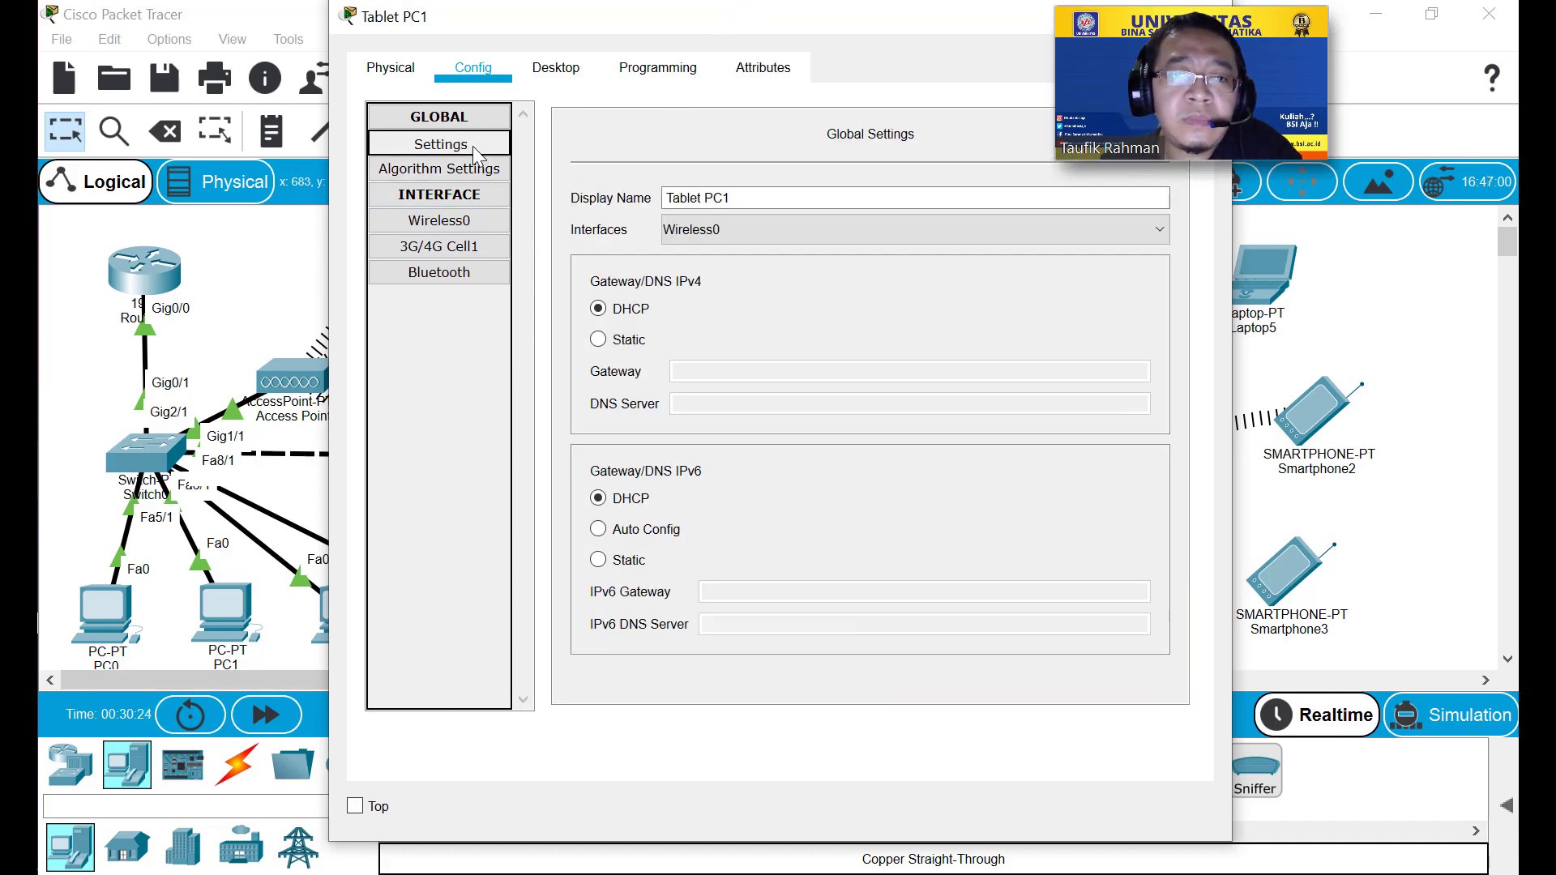
pyautogui.click(598, 339)
pyautogui.click(634, 315)
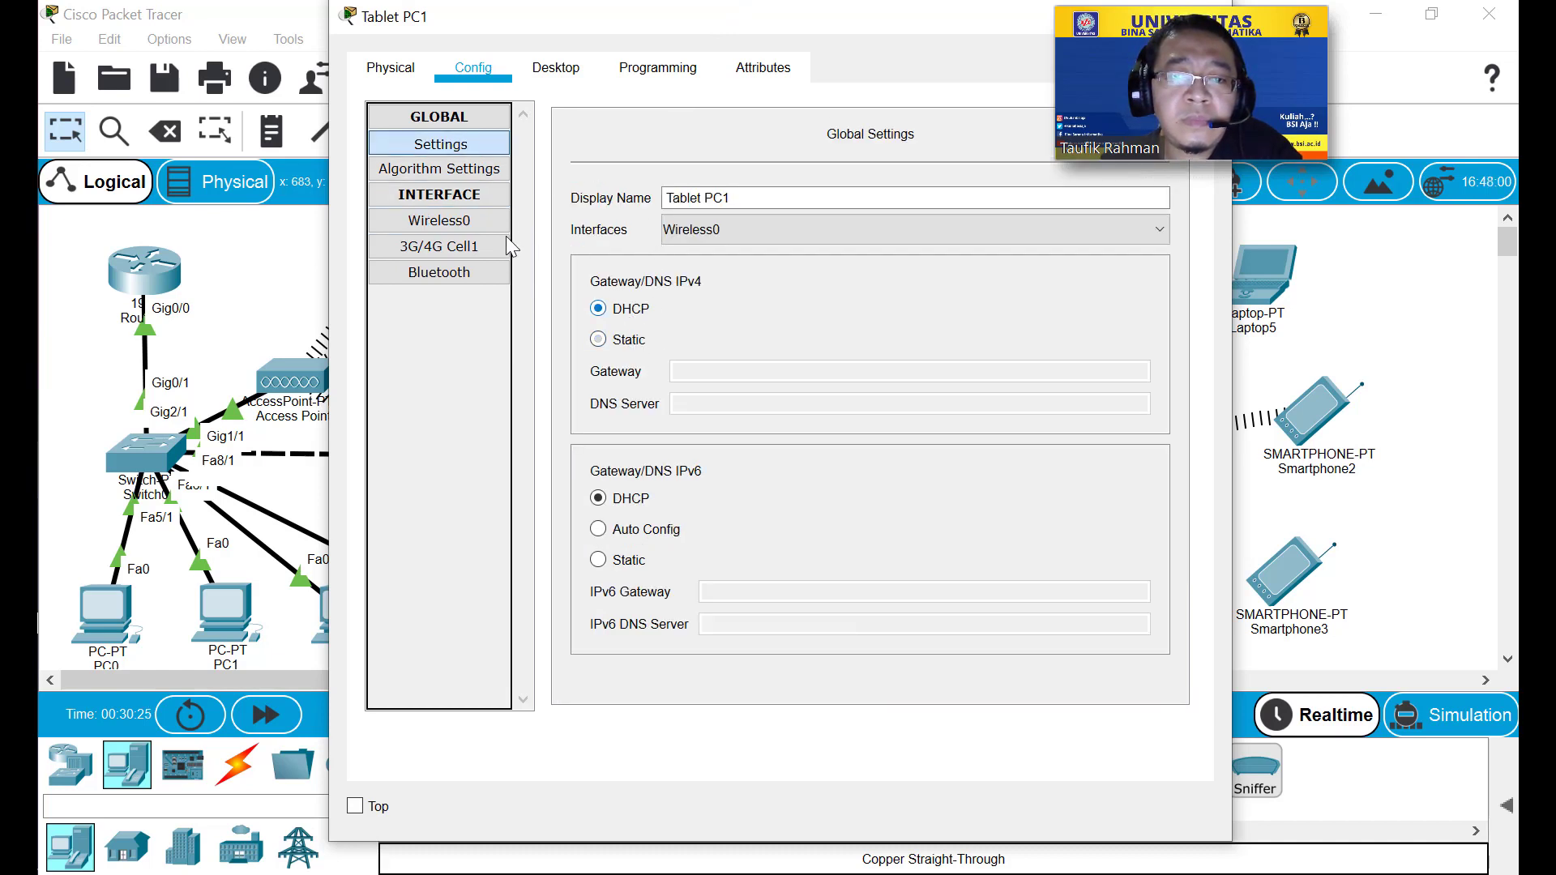
pyautogui.click(440, 231)
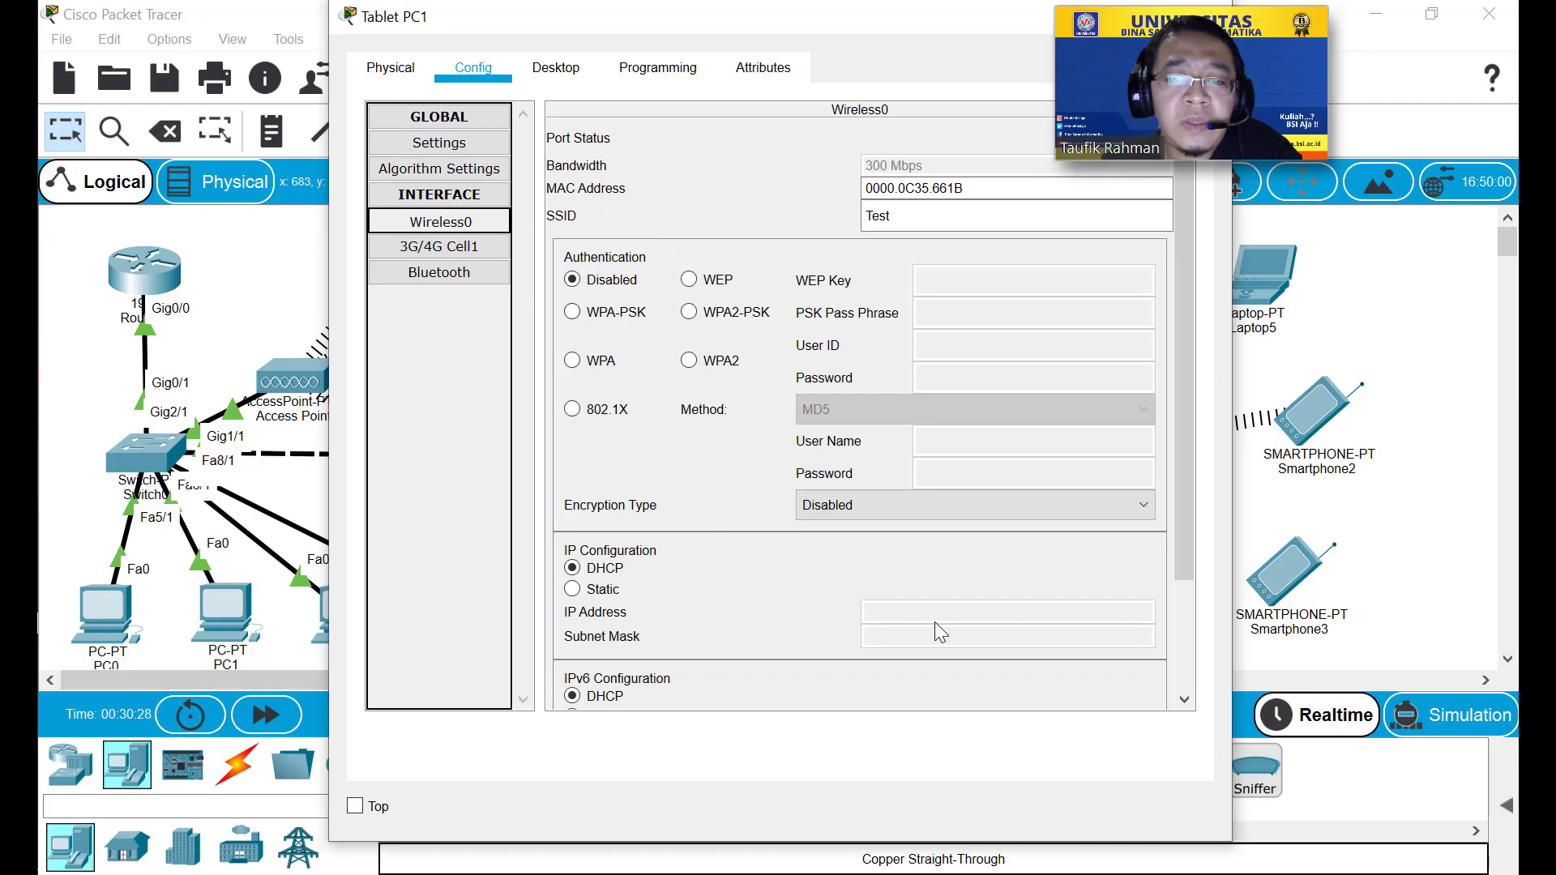
pyautogui.scroll(-2, 937, 608)
pyautogui.scroll(2, 938, 601)
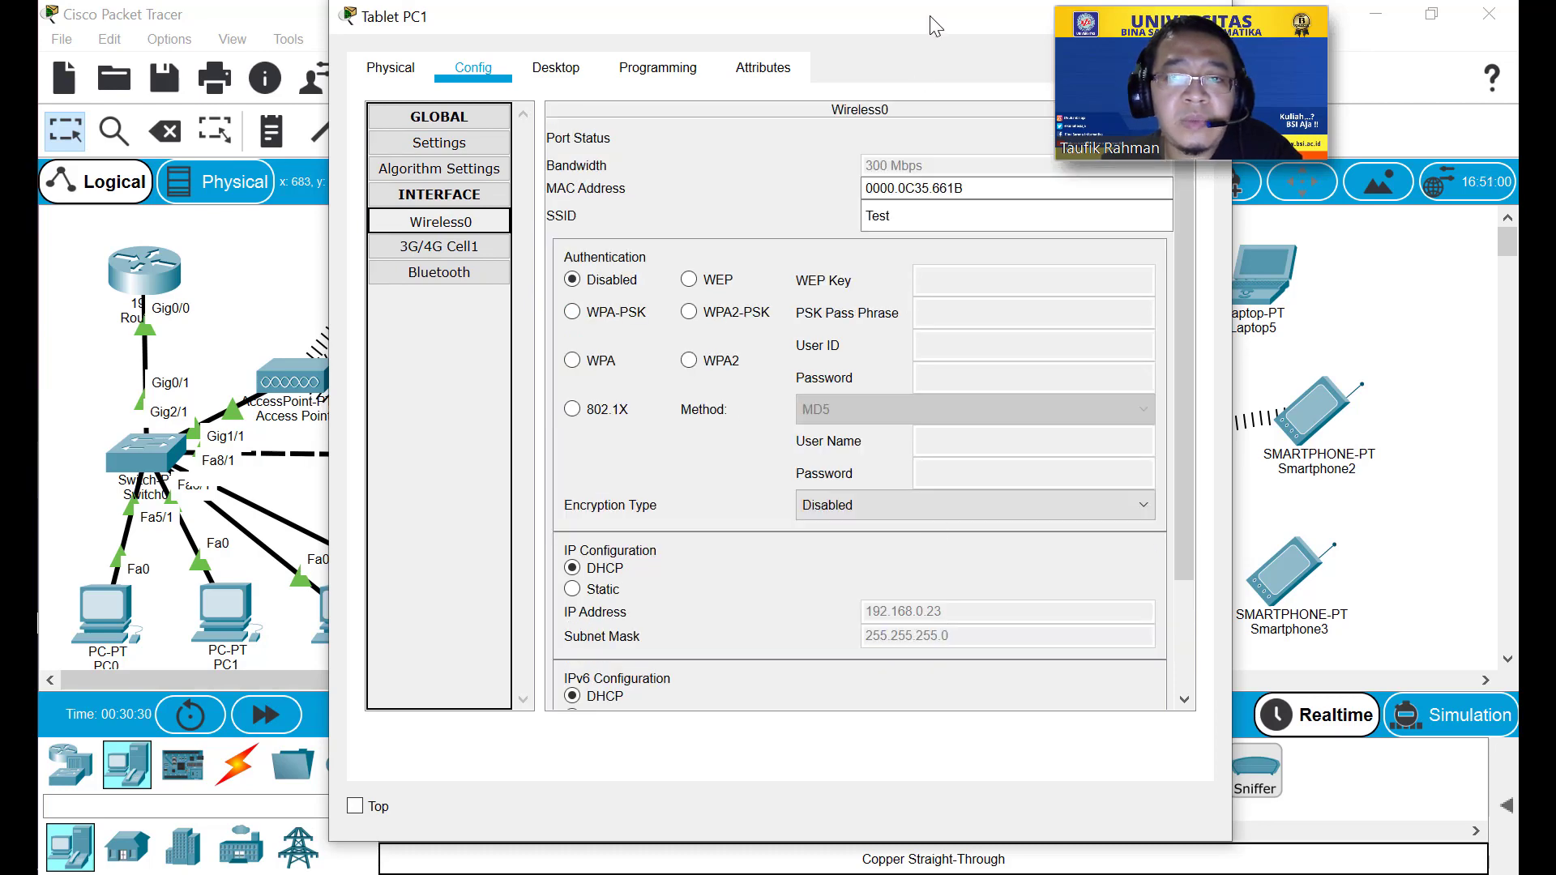
pyautogui.moveTo(931, 16); pyautogui.dragTo(730, 42)
pyautogui.click(875, 23)
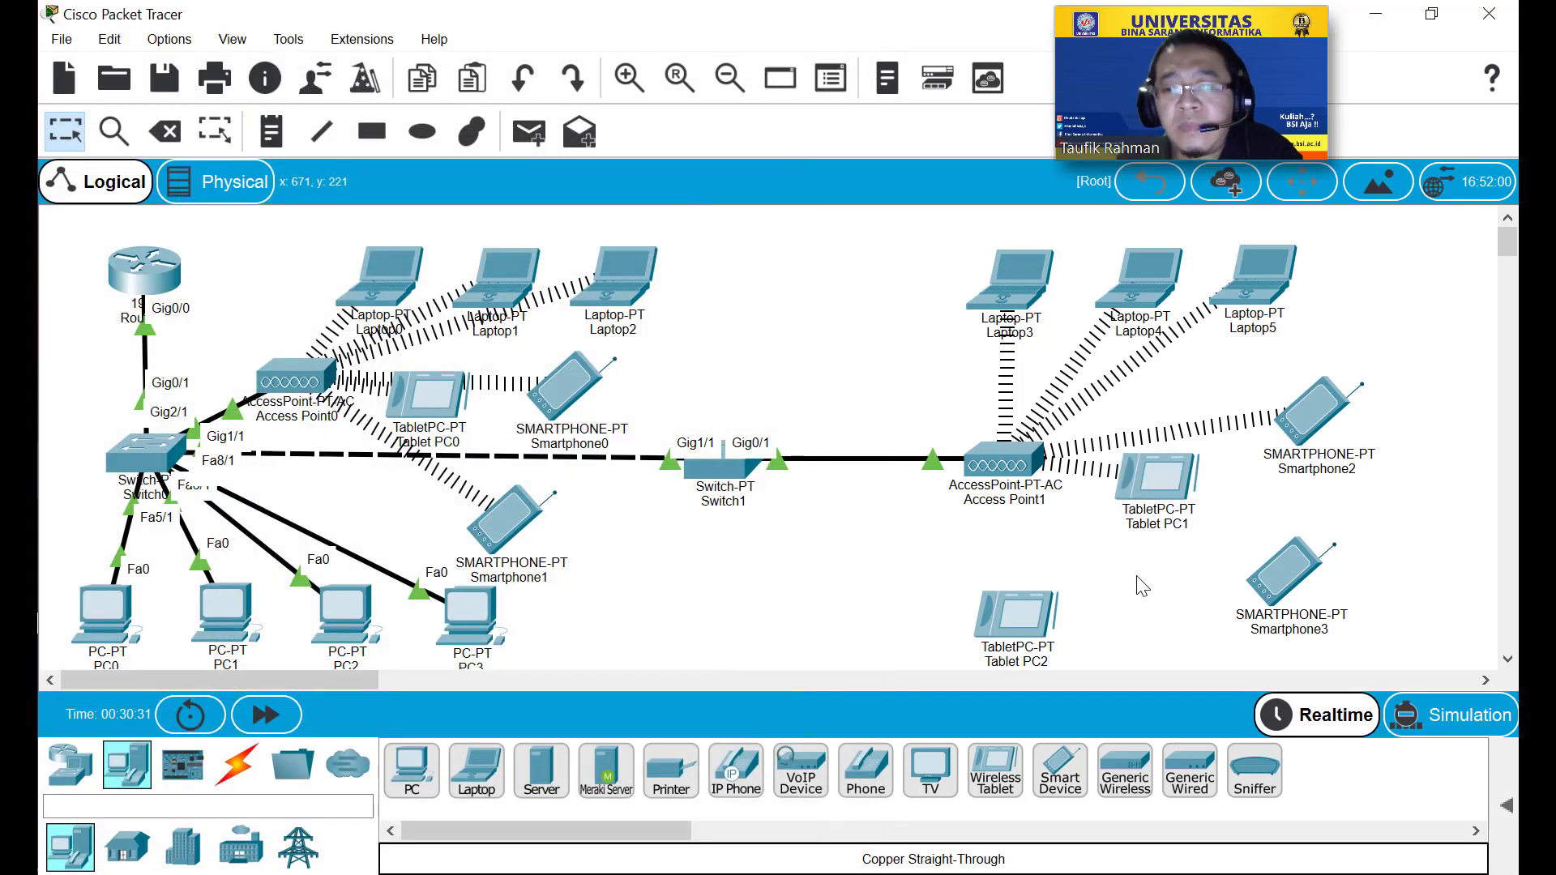
pyautogui.click(1284, 582)
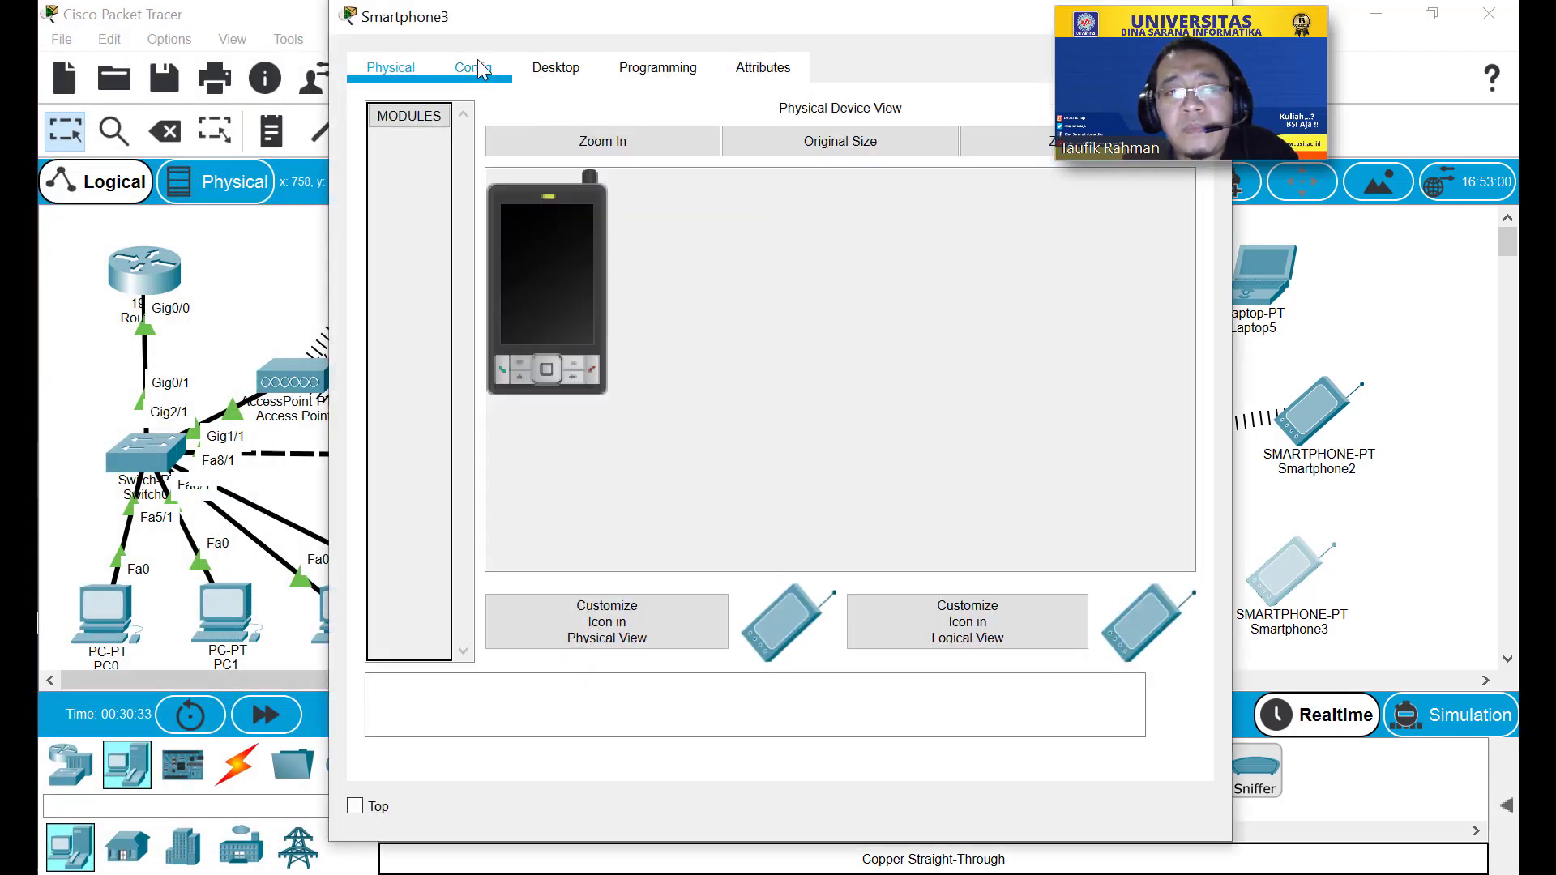
# Set Smartphone3's Wireless0 SSID to Test and renew DHCP to get 192.168.0.7.
pyautogui.click(478, 68)
pyautogui.click(479, 220)
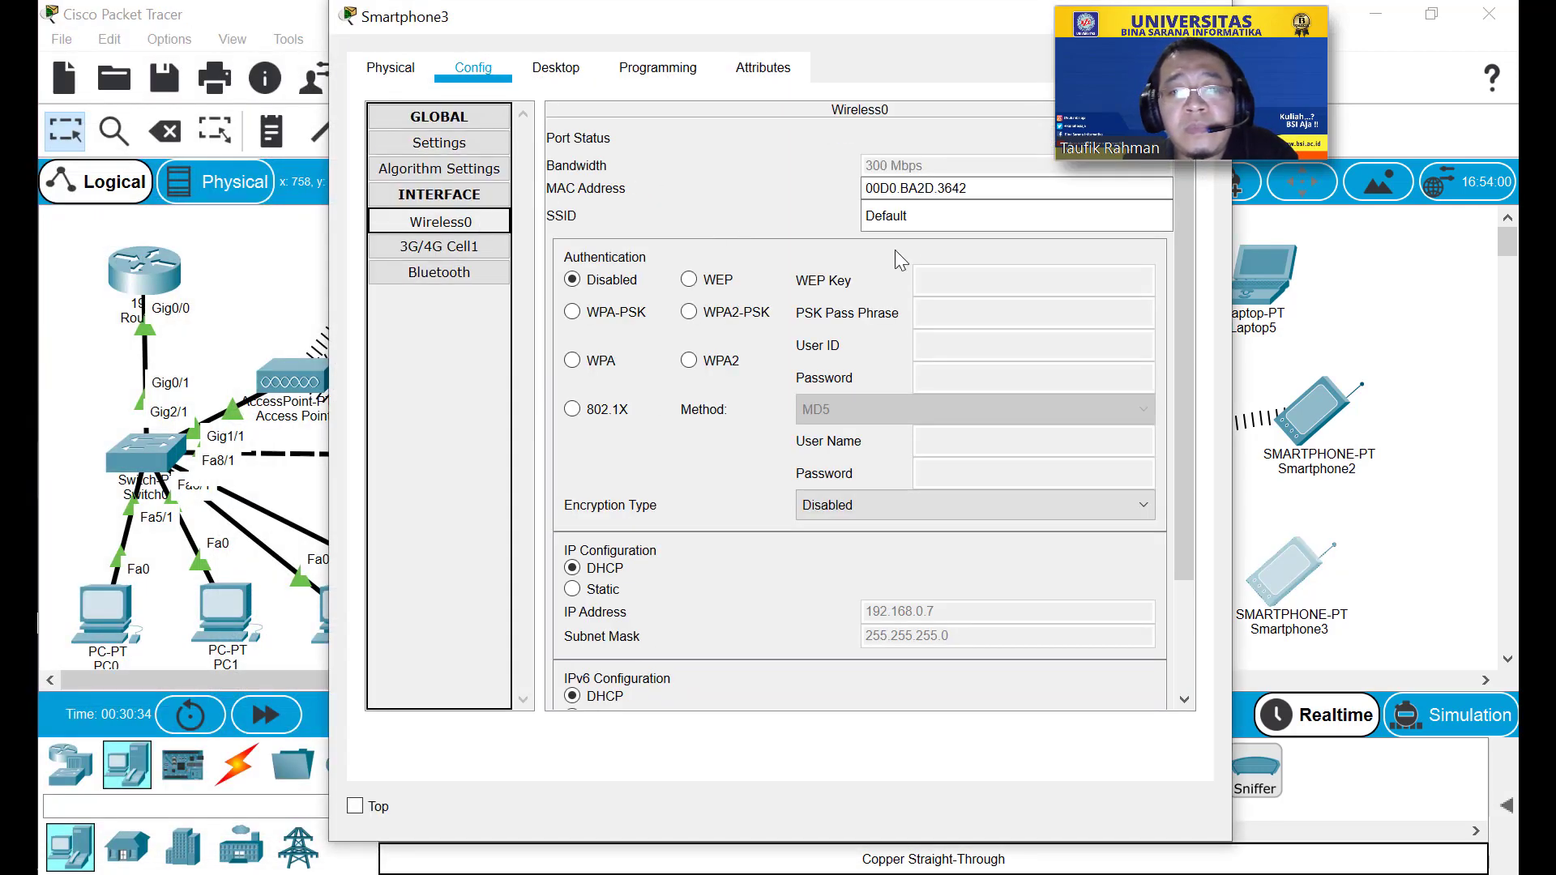
pyautogui.doubleClick(938, 220)
pyautogui.write('Test')
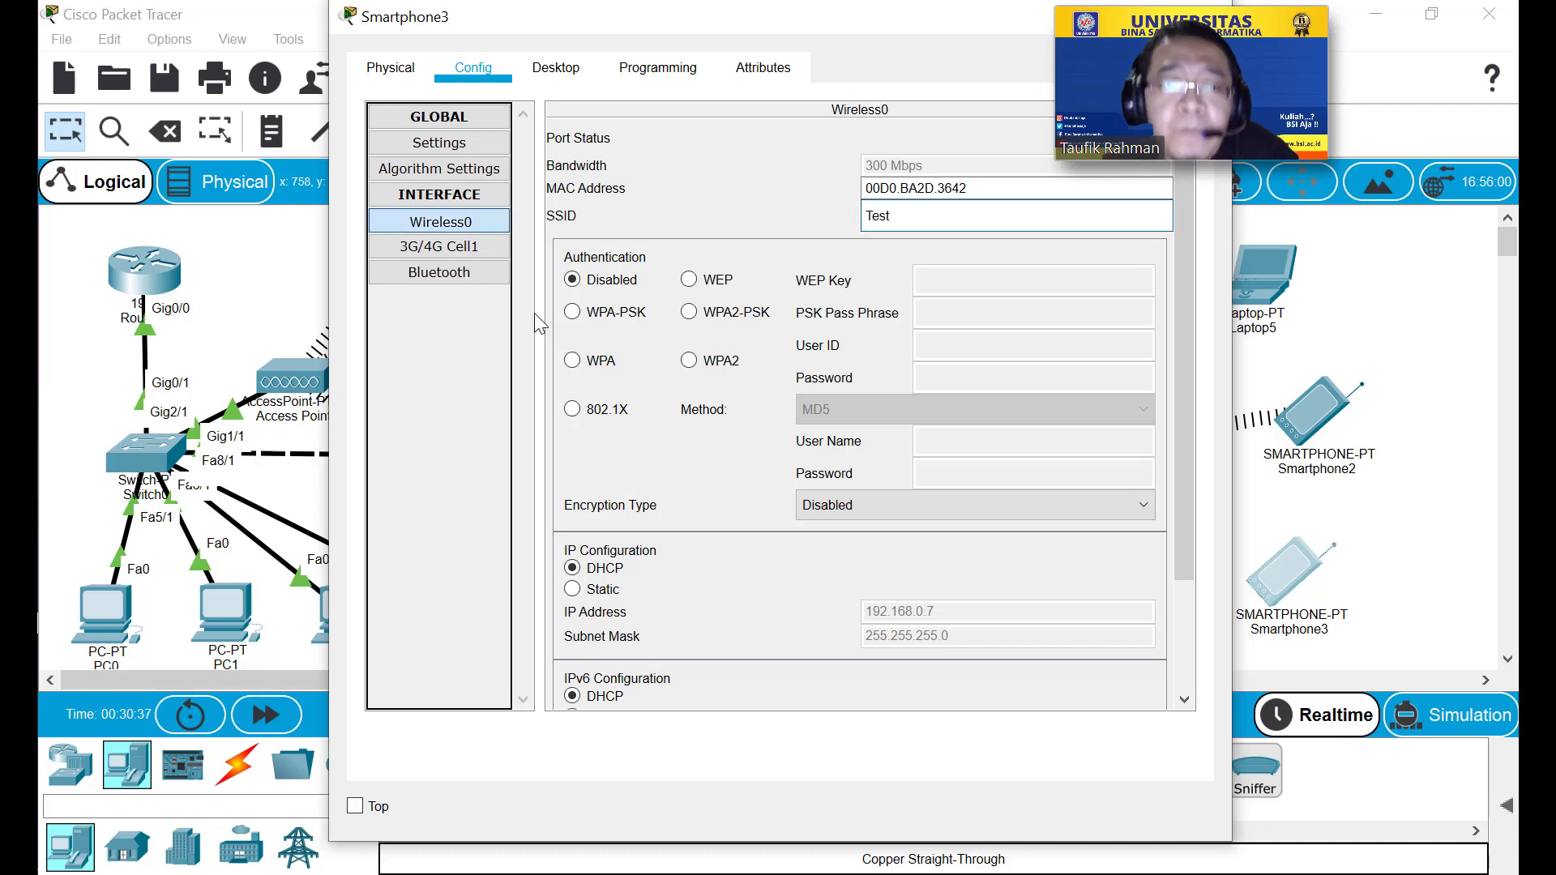
pyautogui.click(601, 589)
pyautogui.click(597, 570)
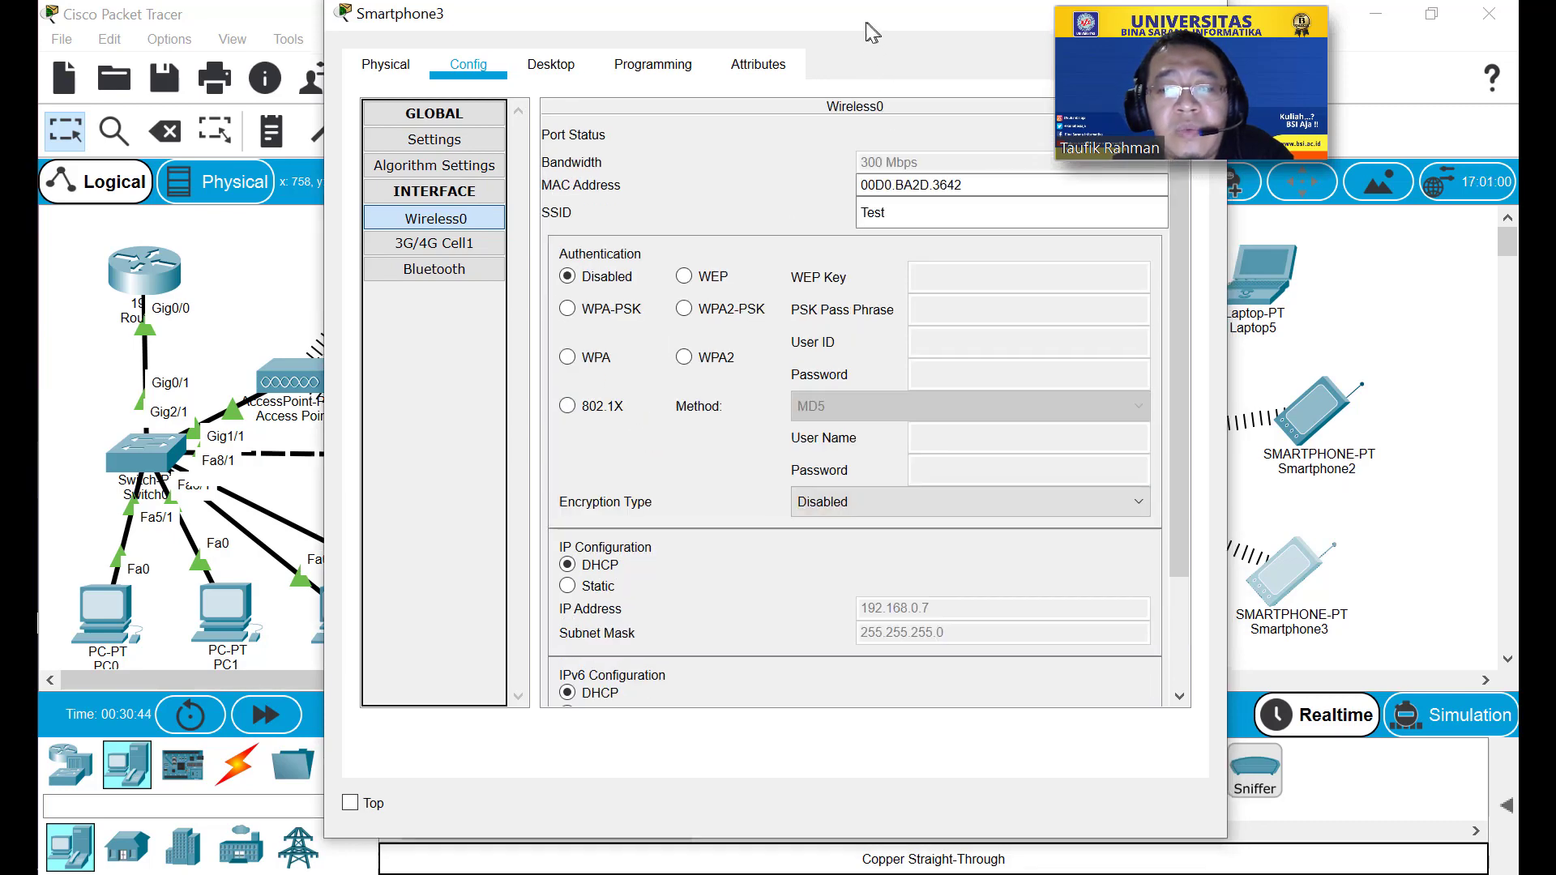
pyautogui.moveTo(872, 15); pyautogui.dragTo(666, 15)
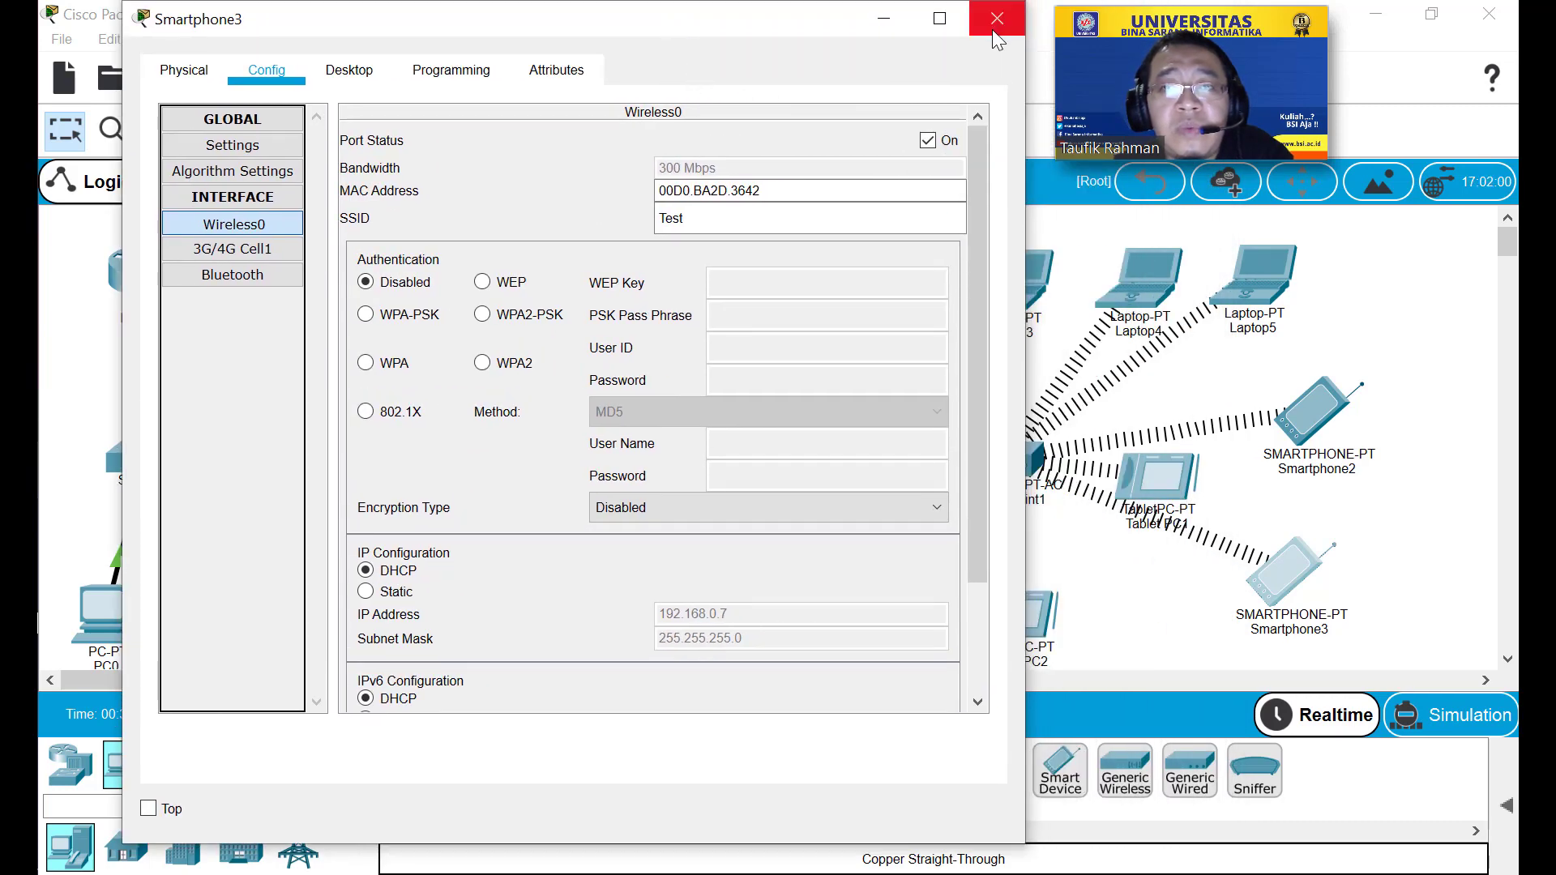
pyautogui.click(997, 20)
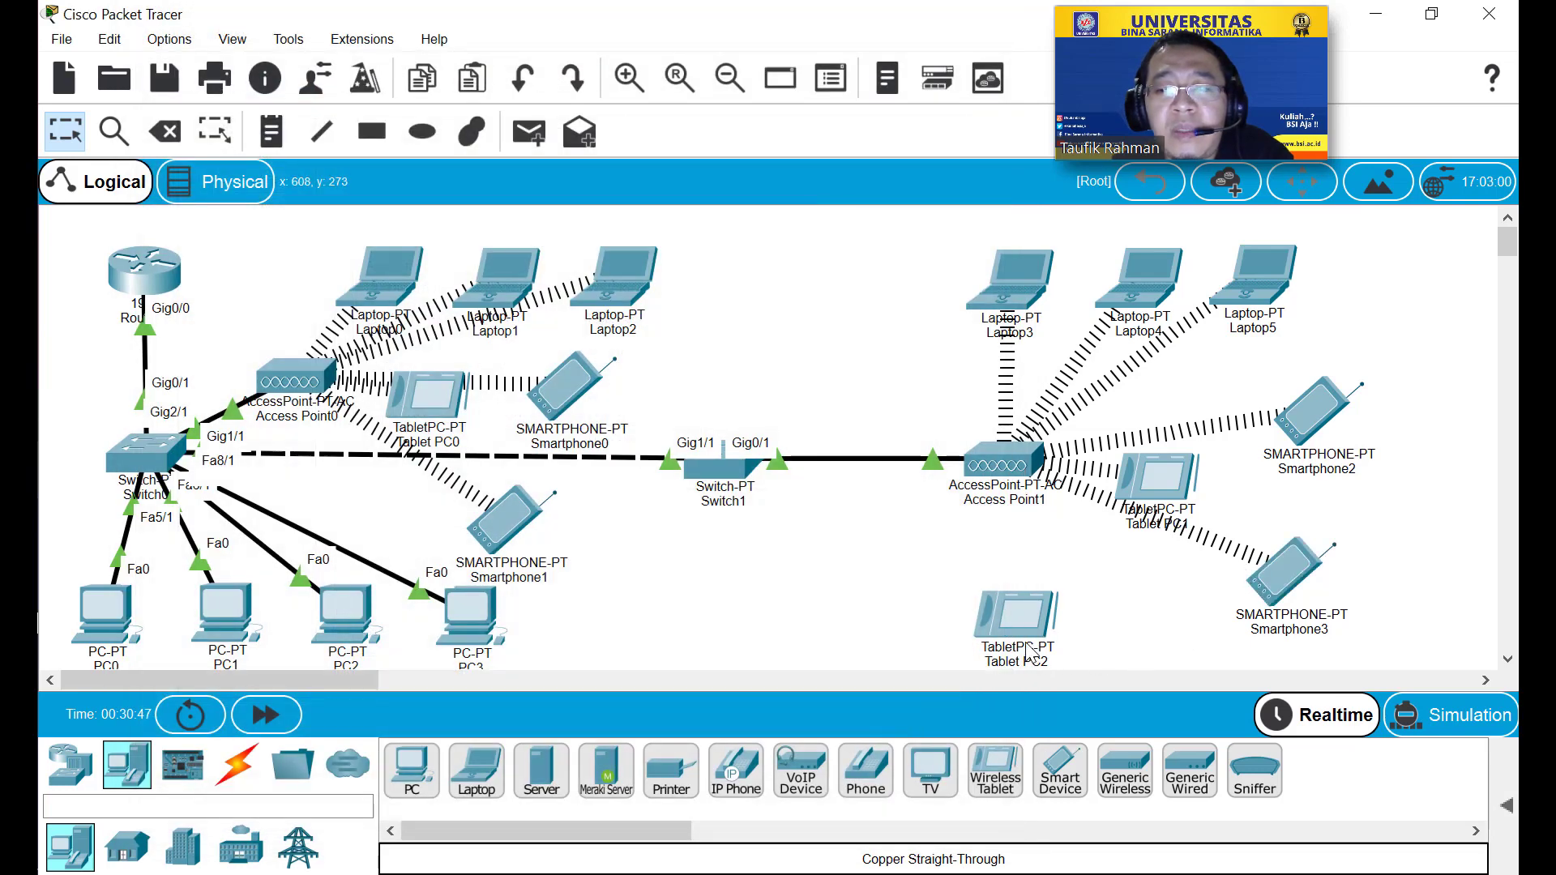
pyautogui.click(1028, 649)
# Change Tablet PC2's Wireless0 SSID to Test, leaving addressing on DHCP.
pyautogui.click(473, 69)
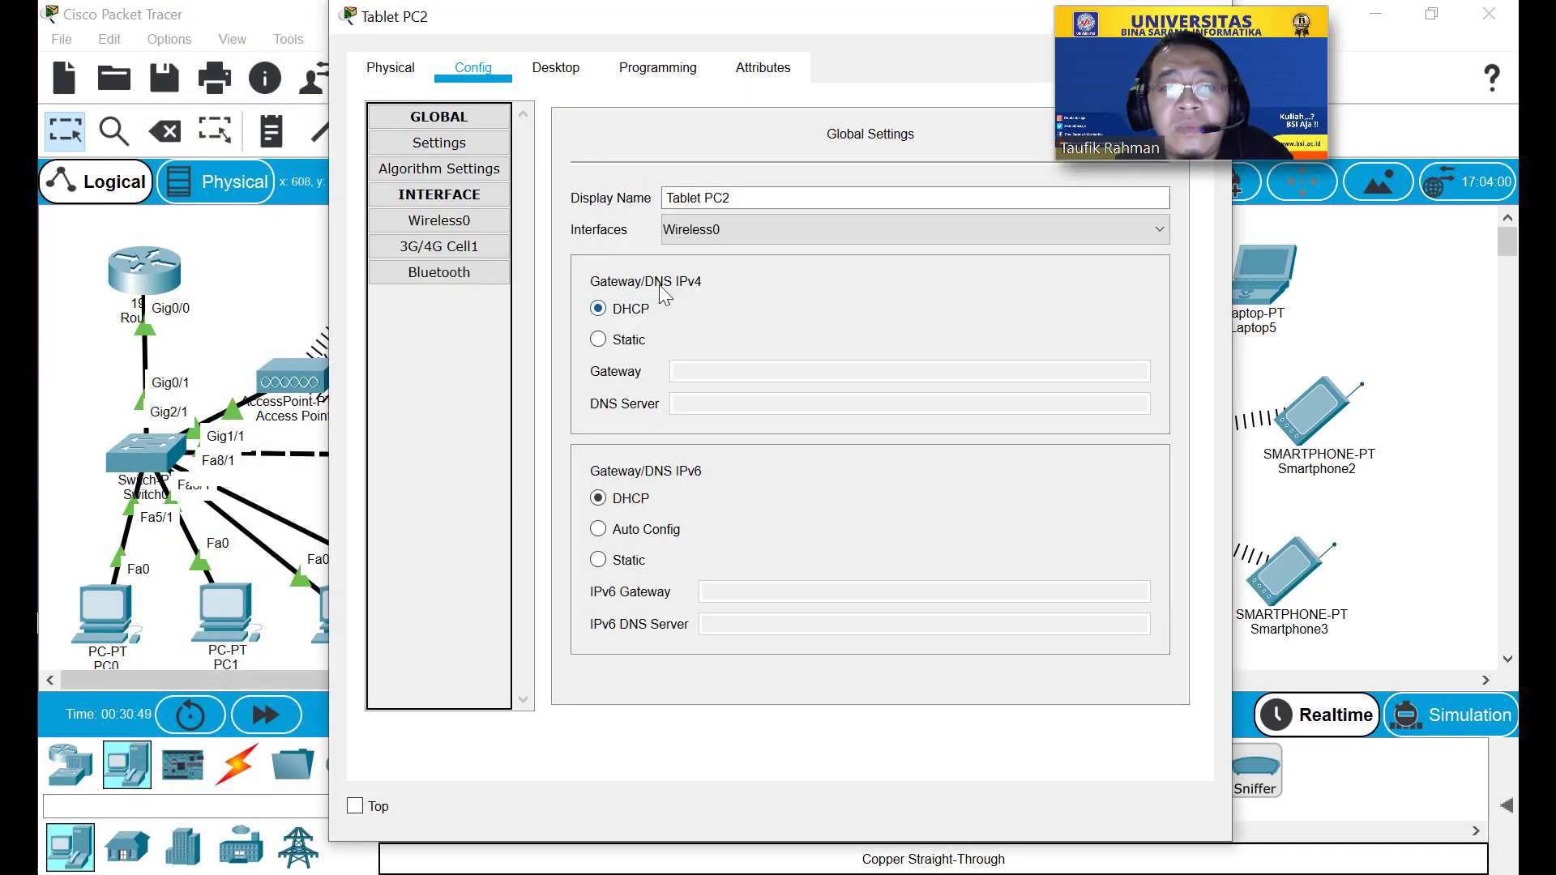
pyautogui.click(438, 220)
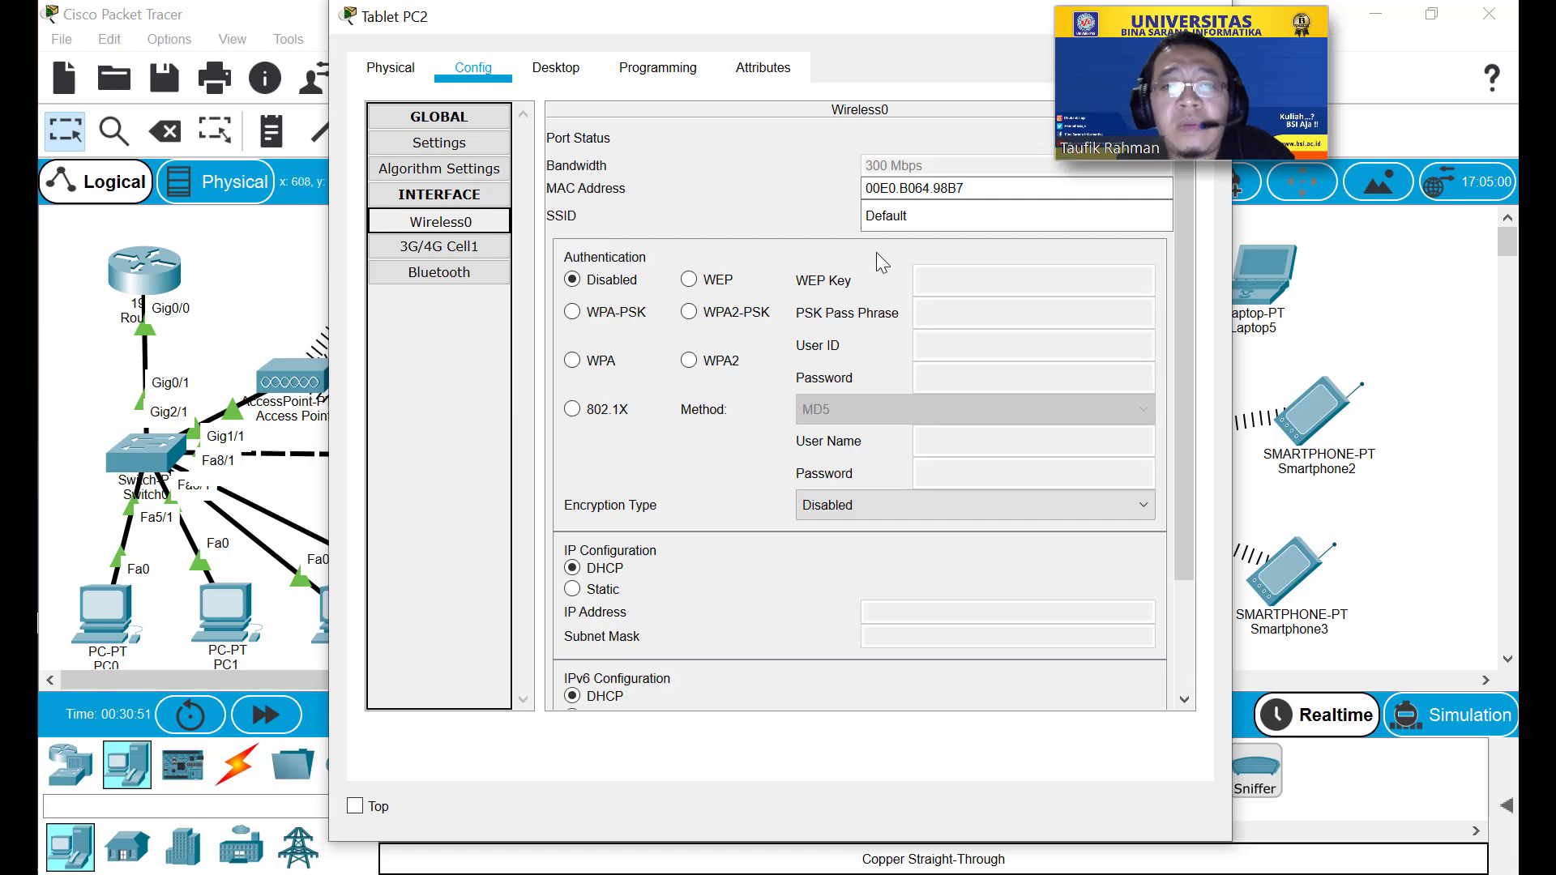
pyautogui.doubleClick(977, 223)
pyautogui.write('Test')
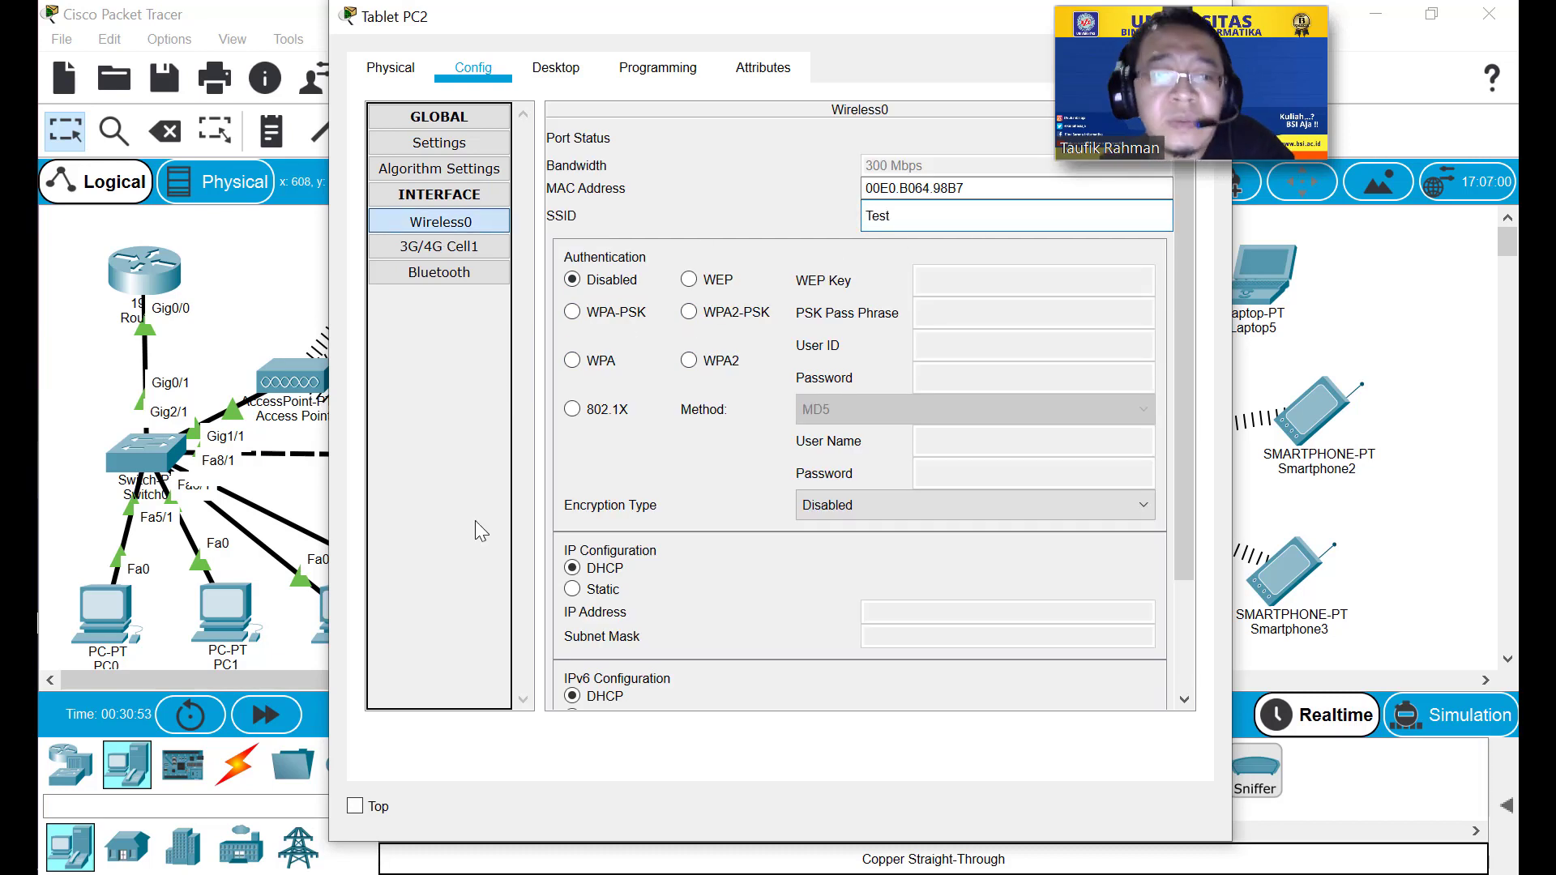
pyautogui.click(601, 582)
pyautogui.click(603, 568)
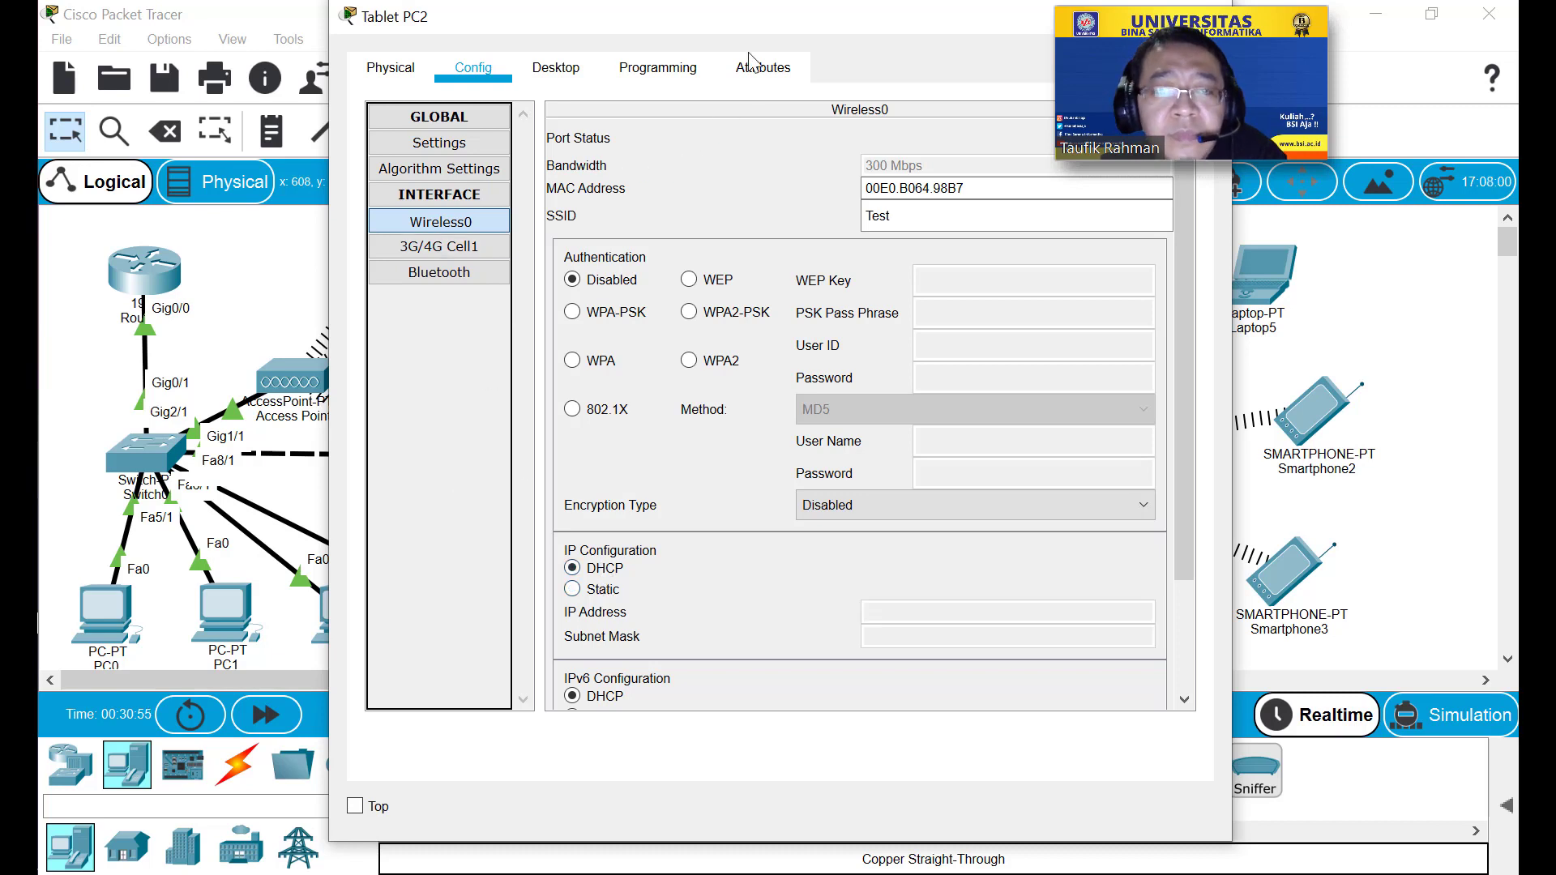
# Close and reopen Tablet PC2's settings to check the DHCP address 192.168.0.24 and gateway 192.168.0.1.
pyautogui.moveTo(768, 23); pyautogui.dragTo(609, 26)
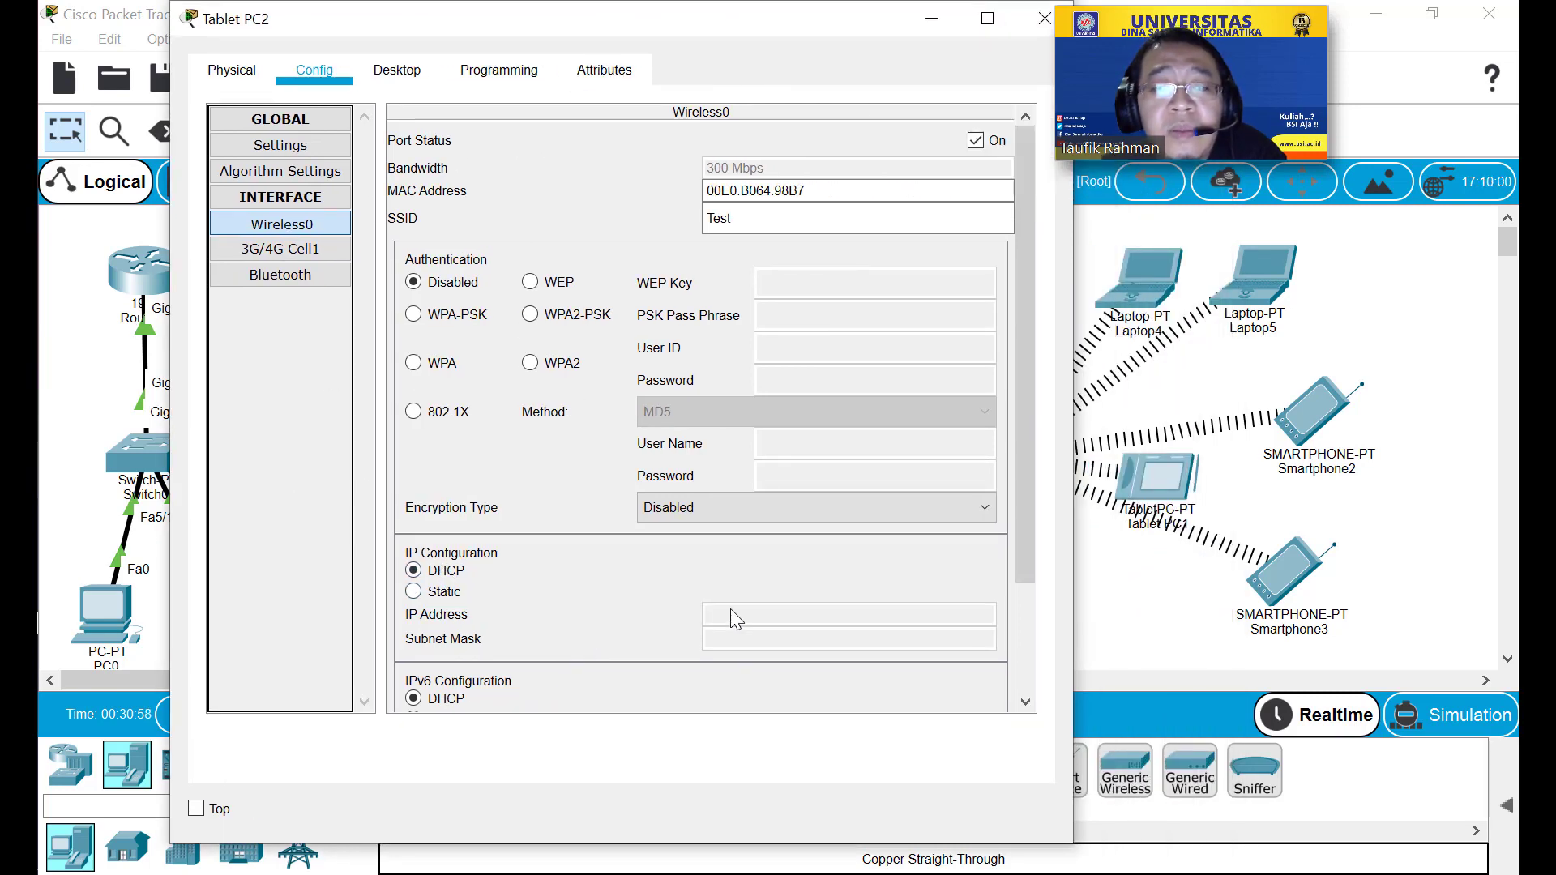
pyautogui.scroll(-3, 737, 596)
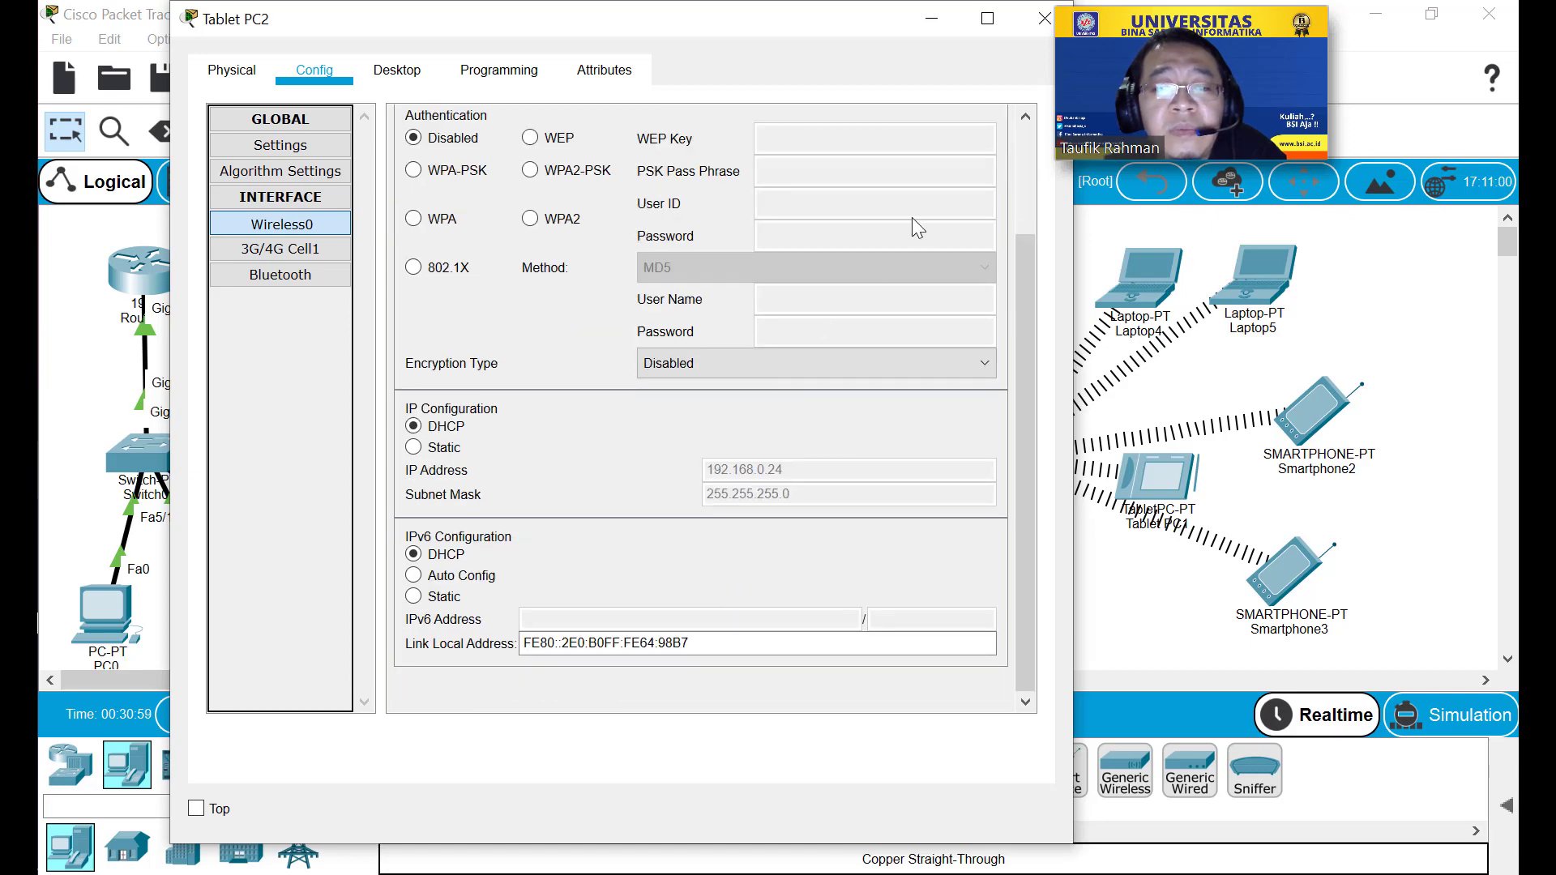
pyautogui.click(1045, 17)
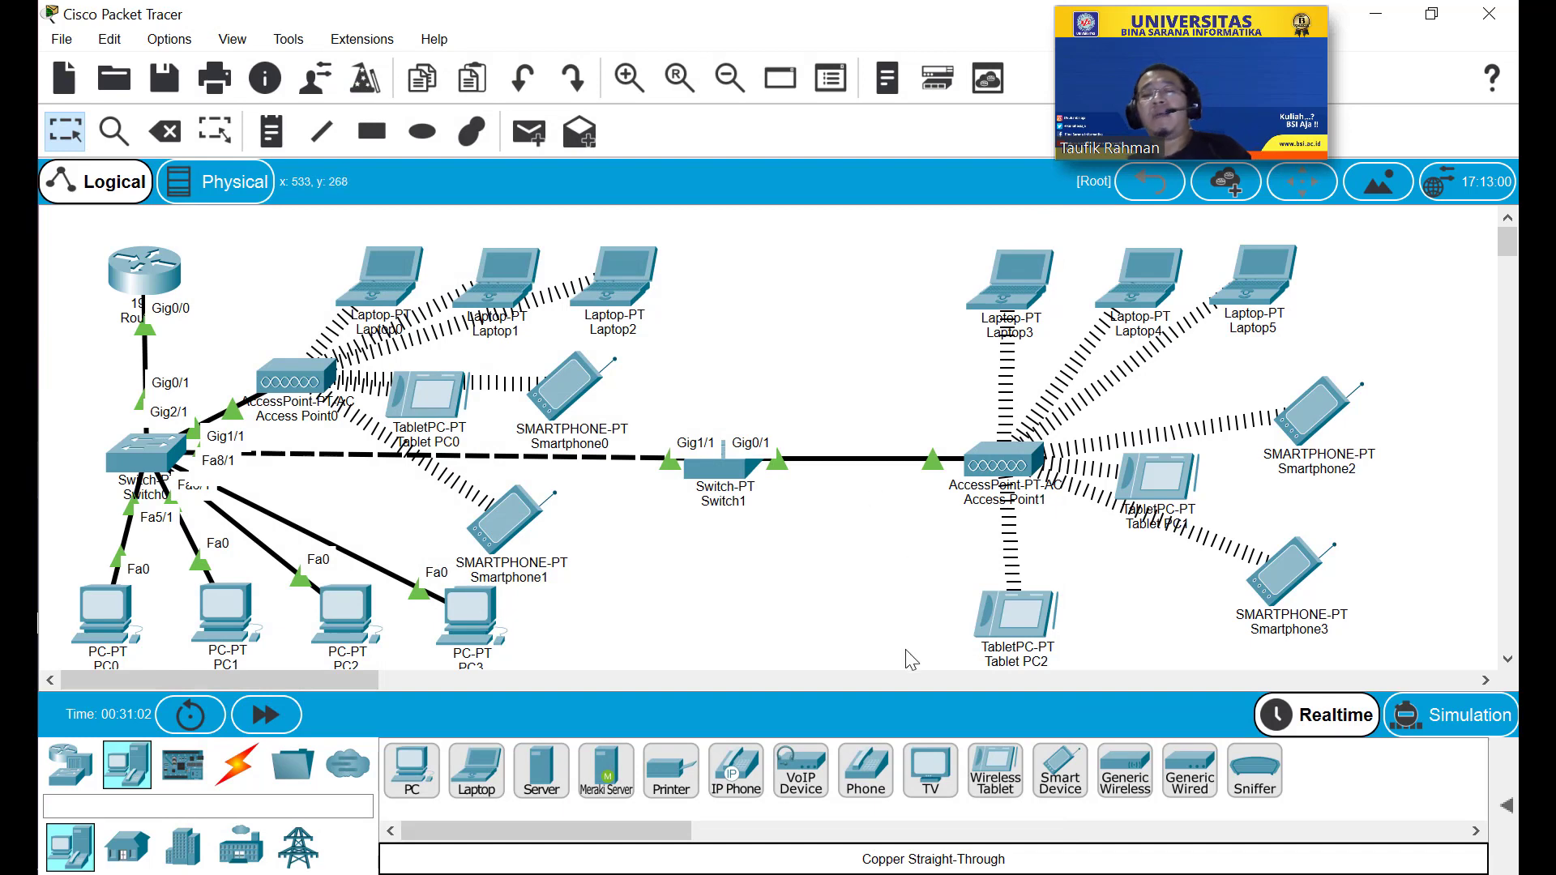
pyautogui.click(1019, 624)
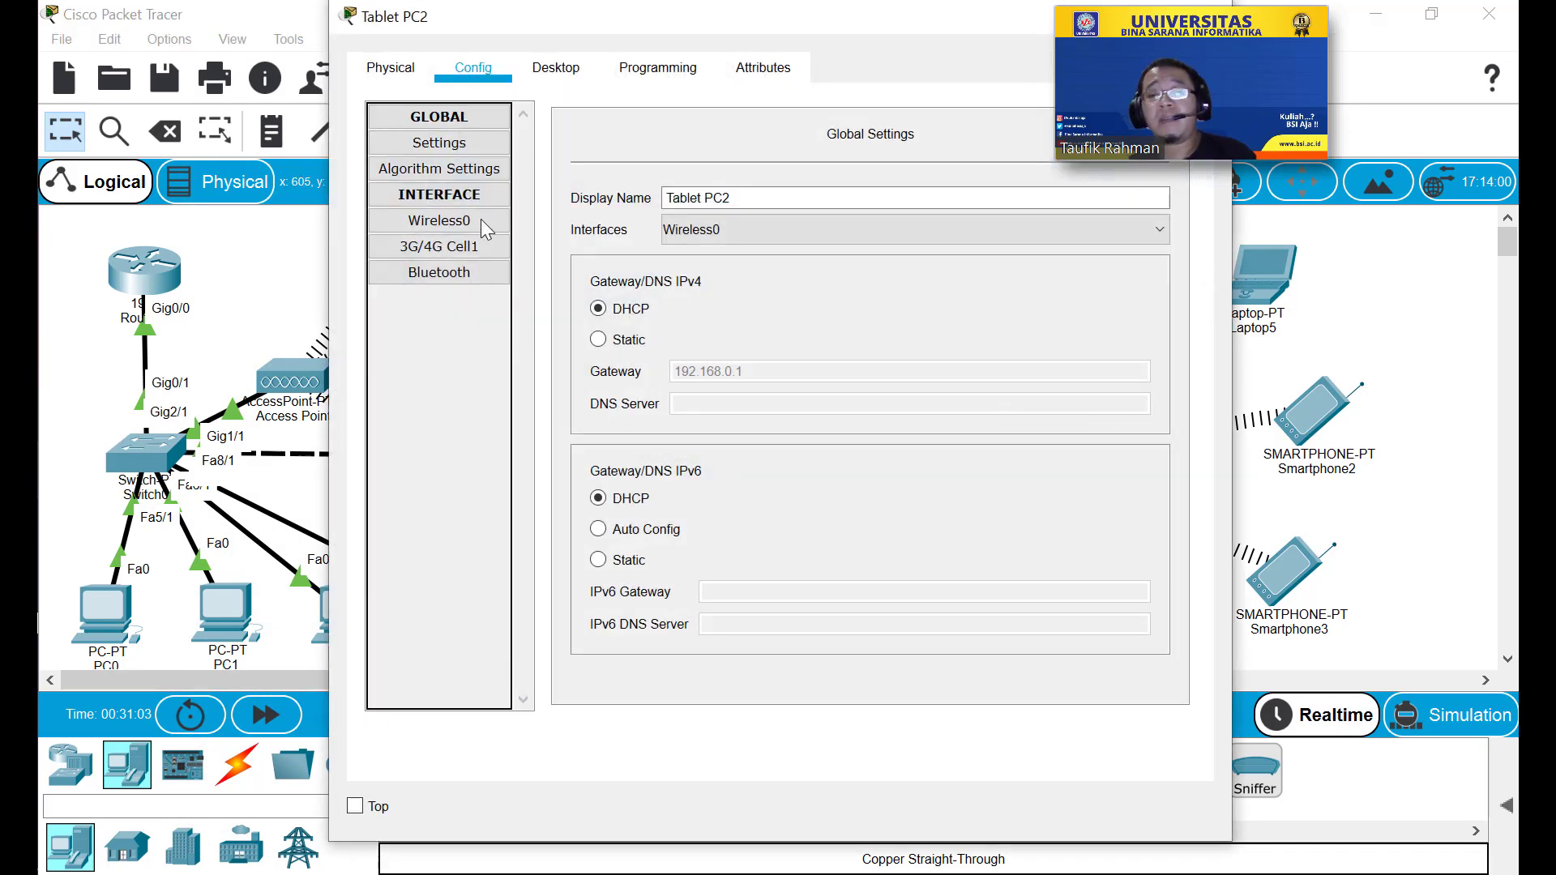
# Ping 192.168.0.7 from Tablet PC2's command prompt, getting 4 of 4 replies, then close the window.
pyautogui.click(624, 72)
pyautogui.click(533, 71)
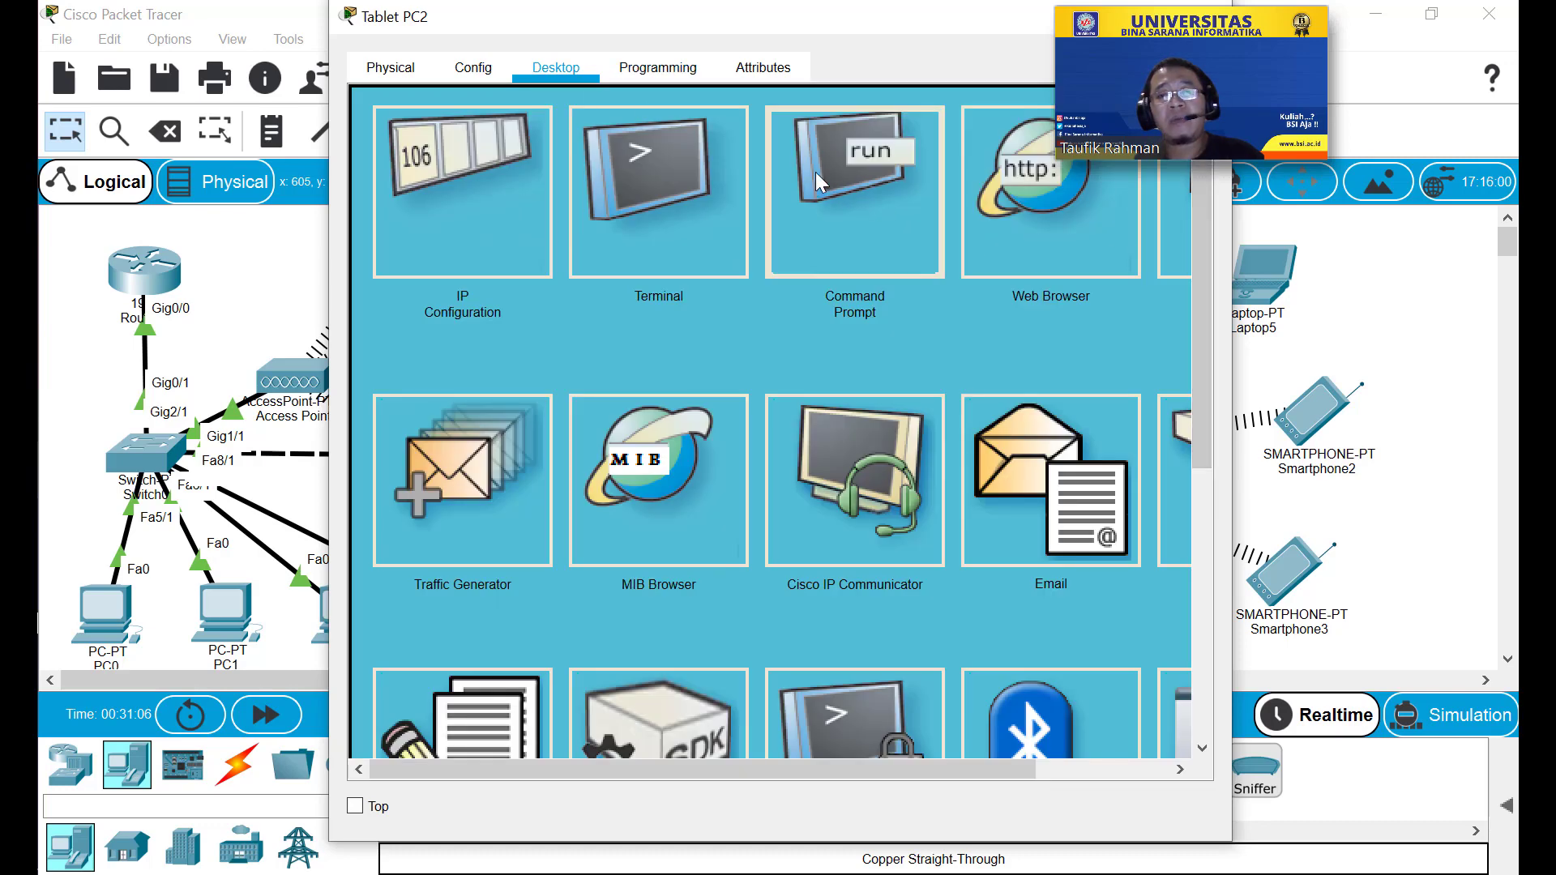
pyautogui.click(855, 192)
pyautogui.write('p')
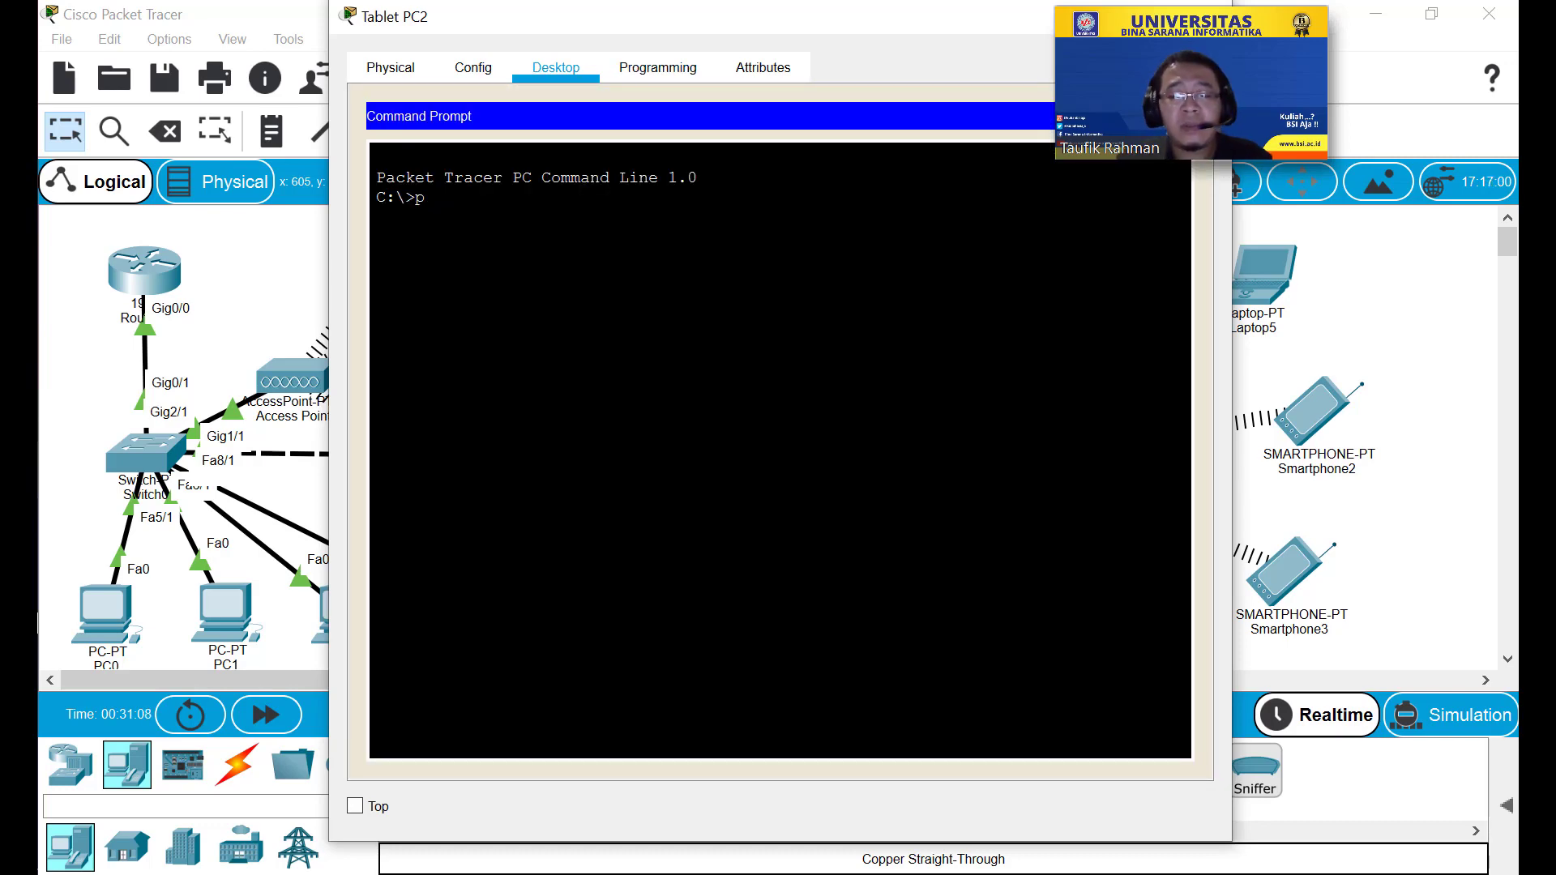
pyautogui.write('ing 1')
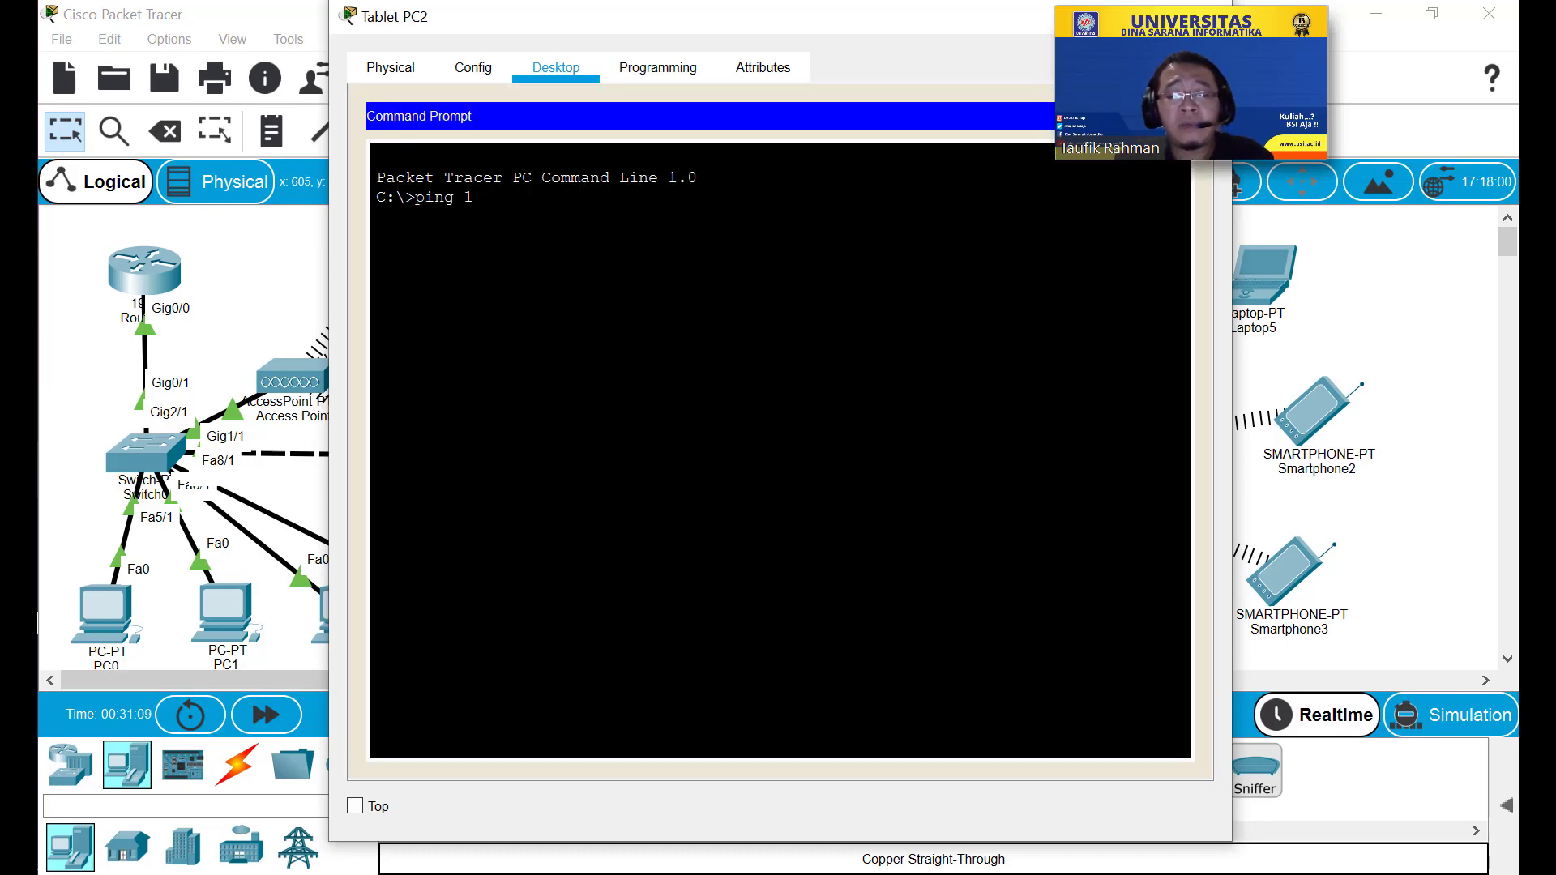
pyautogui.write('92.168.')
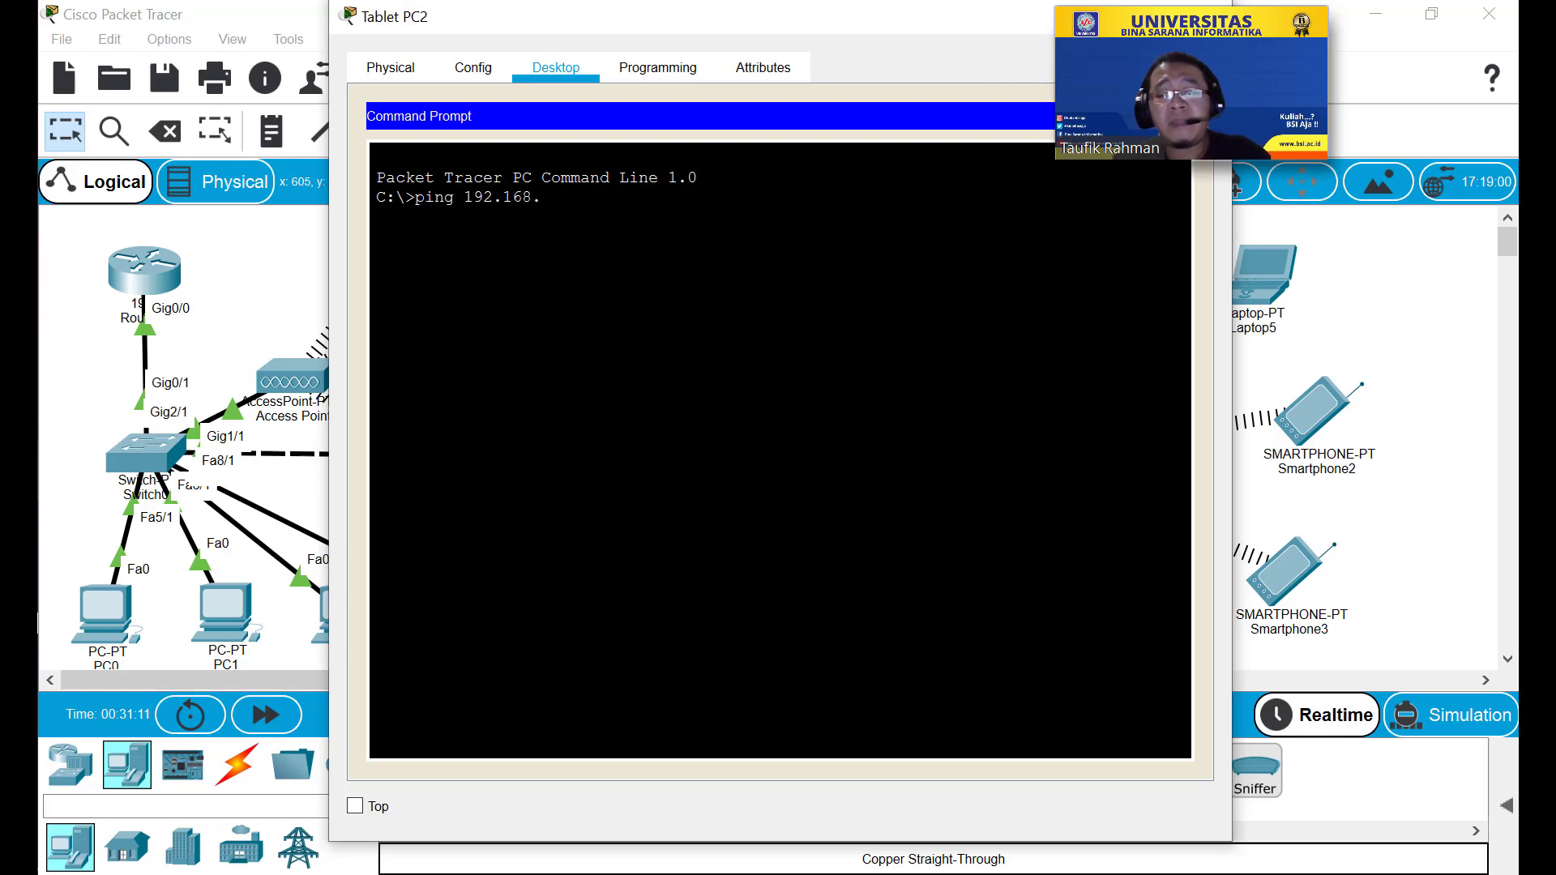
pyautogui.write('0.7')
pyautogui.press('Return')
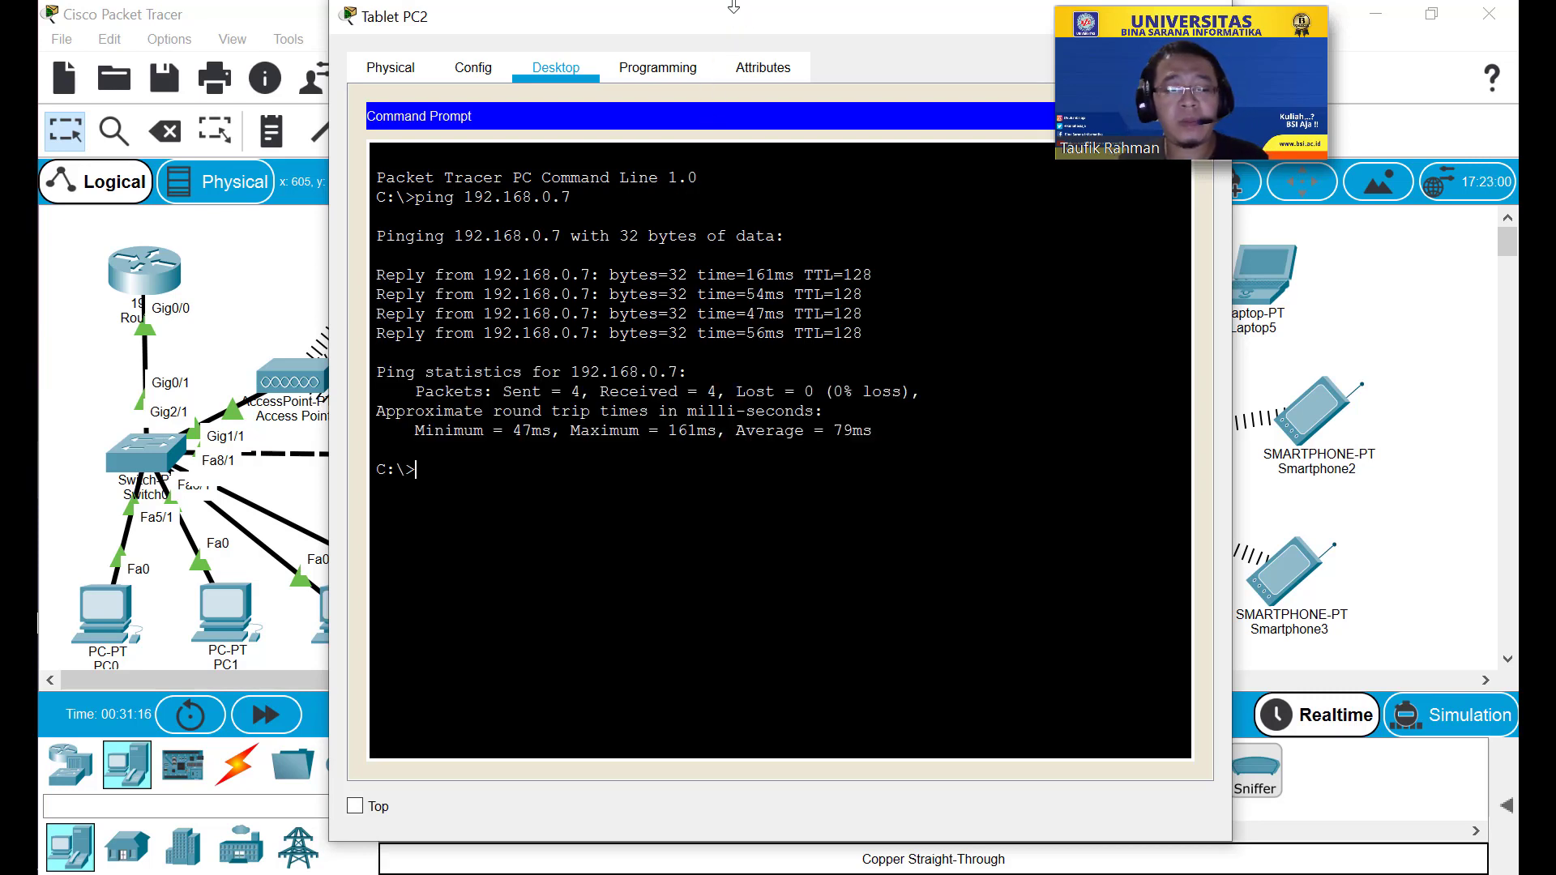
pyautogui.moveTo(733, 17); pyautogui.dragTo(451, 74)
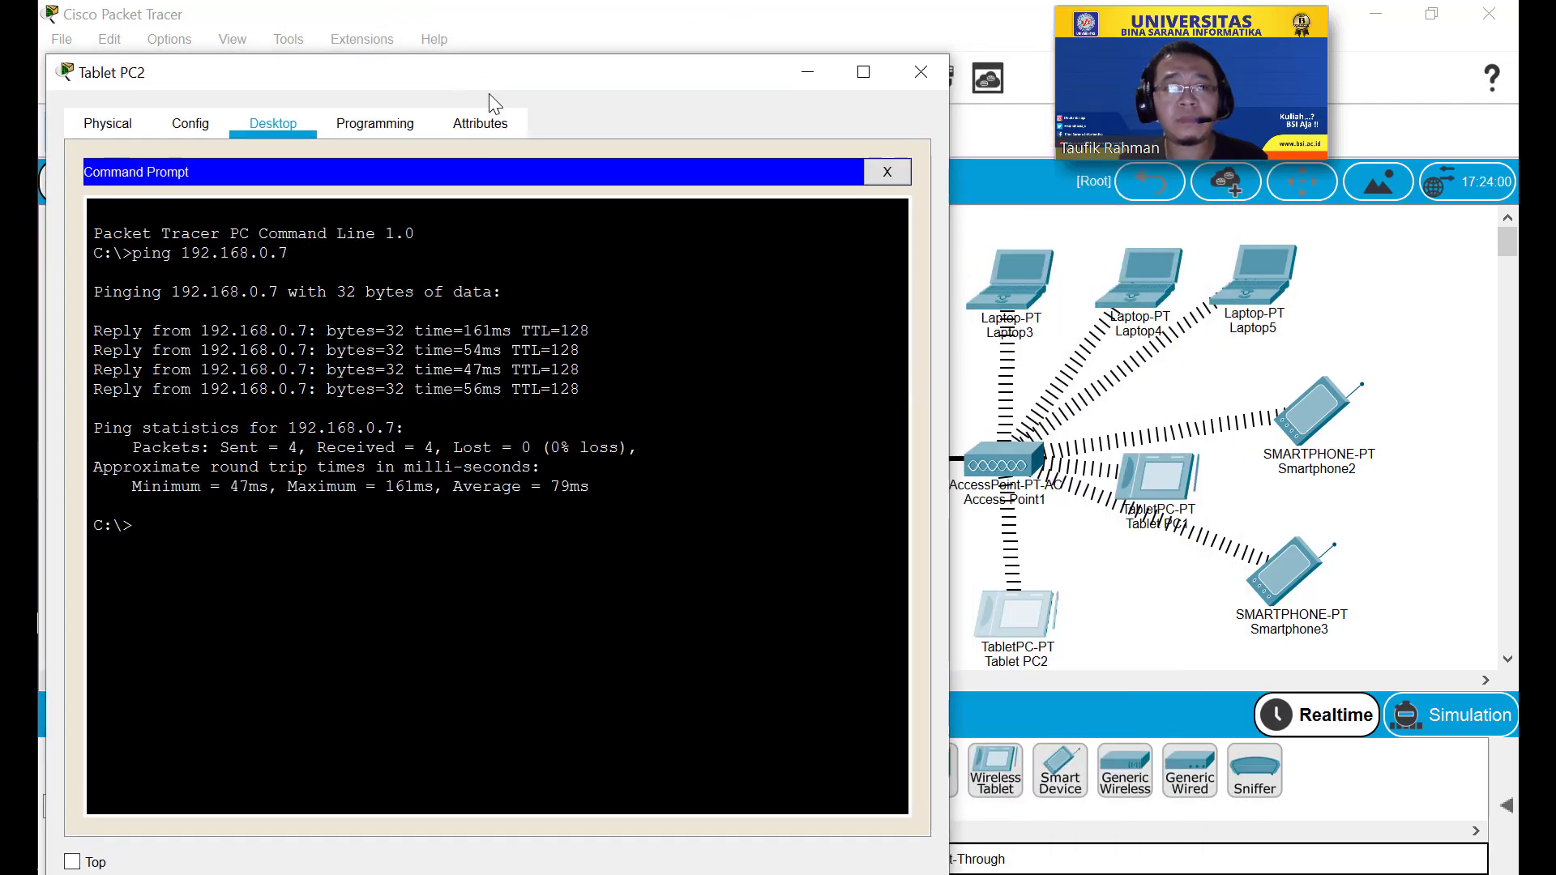
pyautogui.click(922, 72)
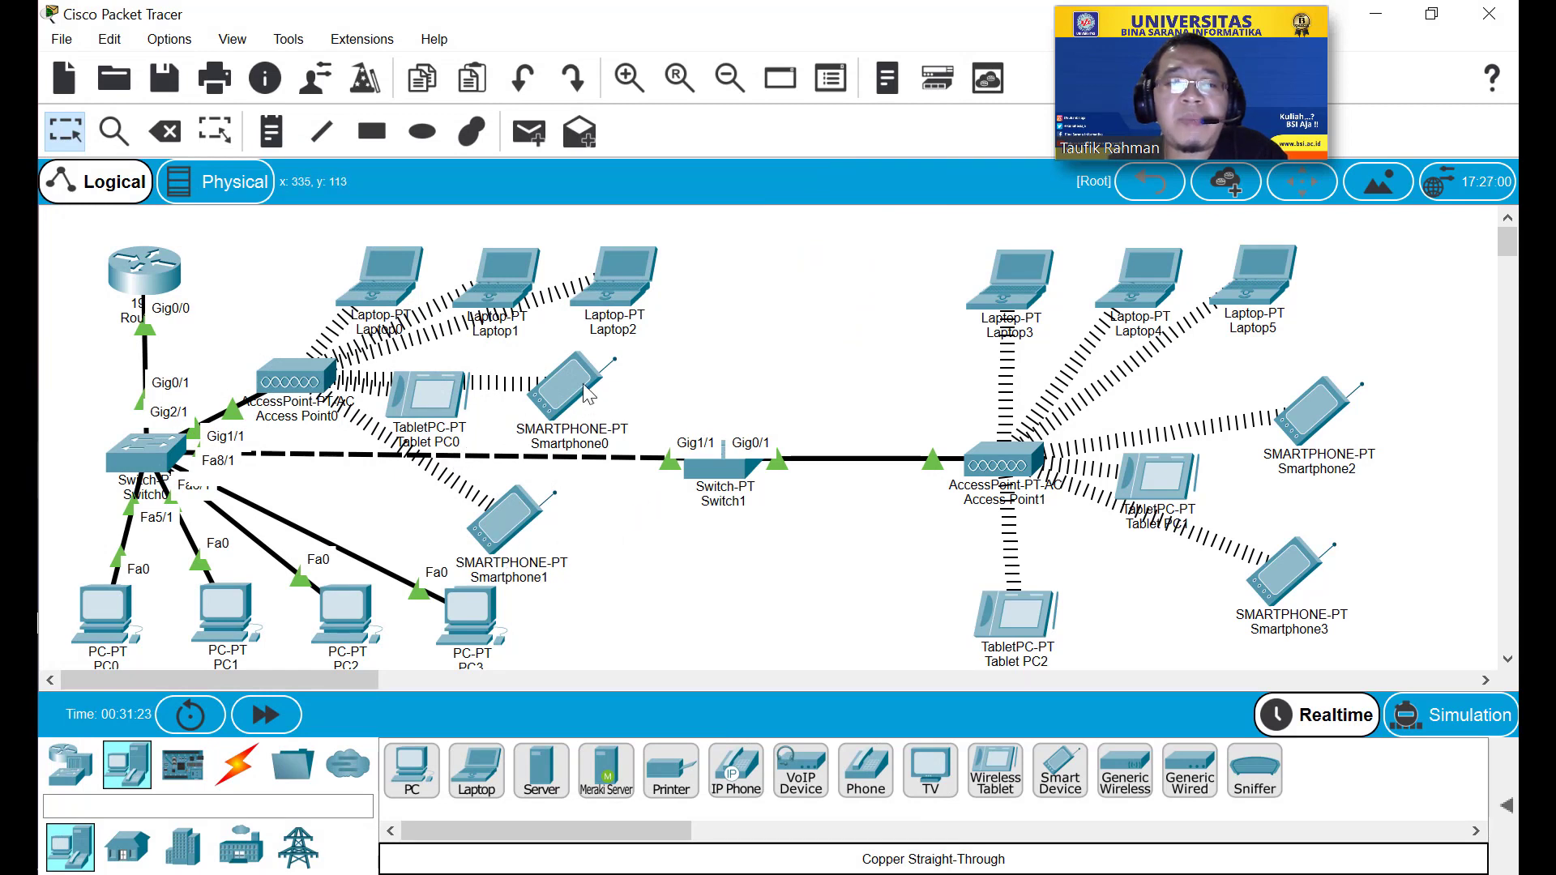
# Start a note between Laptop2 and Laptop3 reading 'ip address 192.168.0.1'.
pyautogui.moveTo(572, 382)
pyautogui.mouseDown()
pyautogui.moveTo(615, 382)
pyautogui.moveTo(581, 381)
pyautogui.mouseUp()
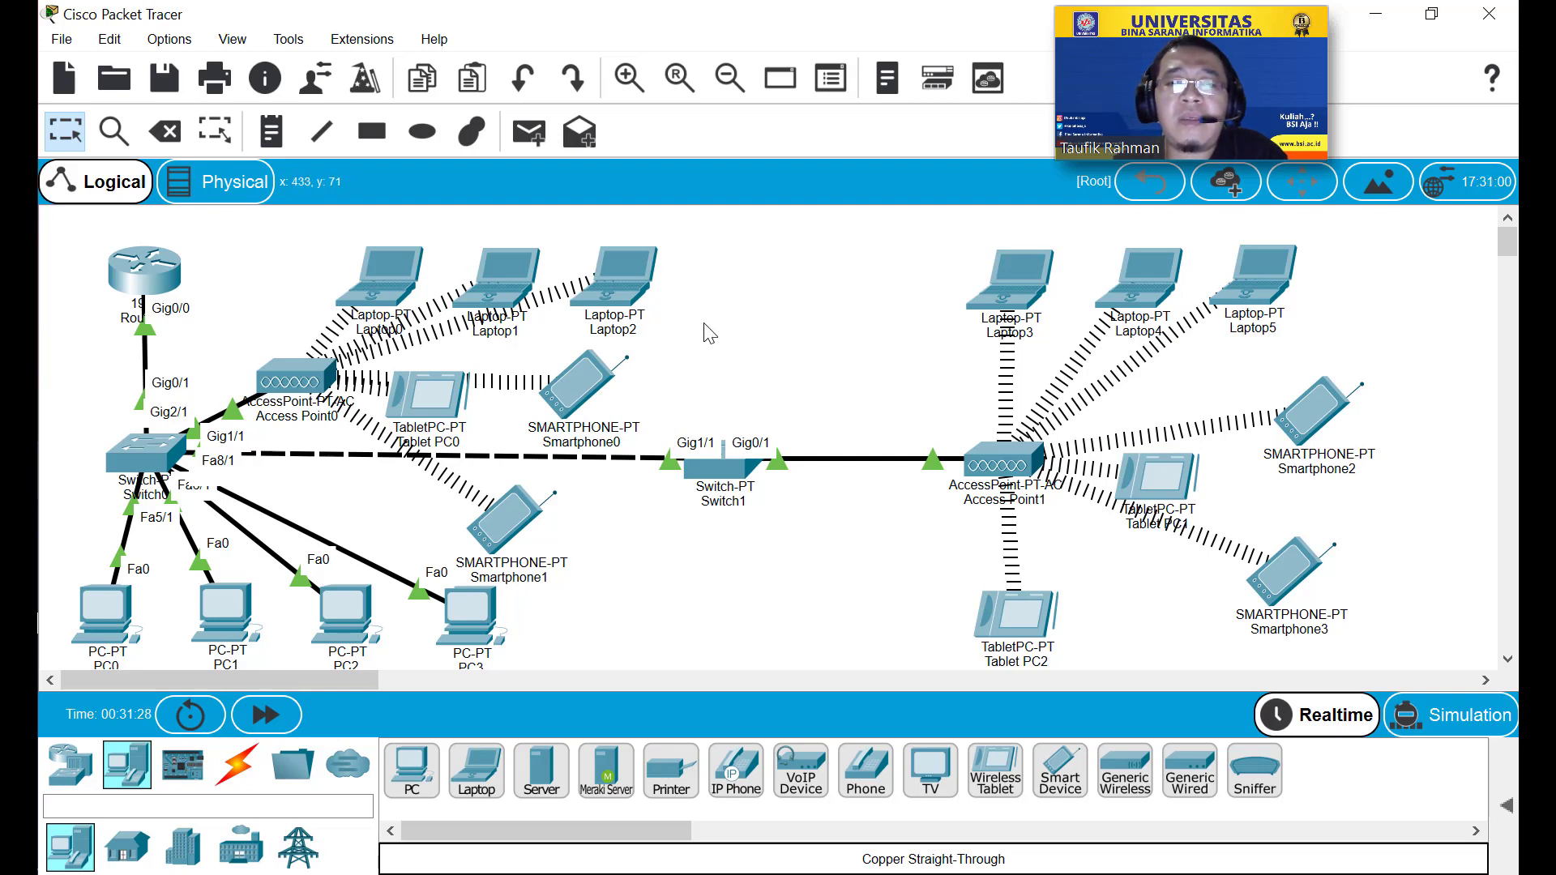
pyautogui.click(274, 134)
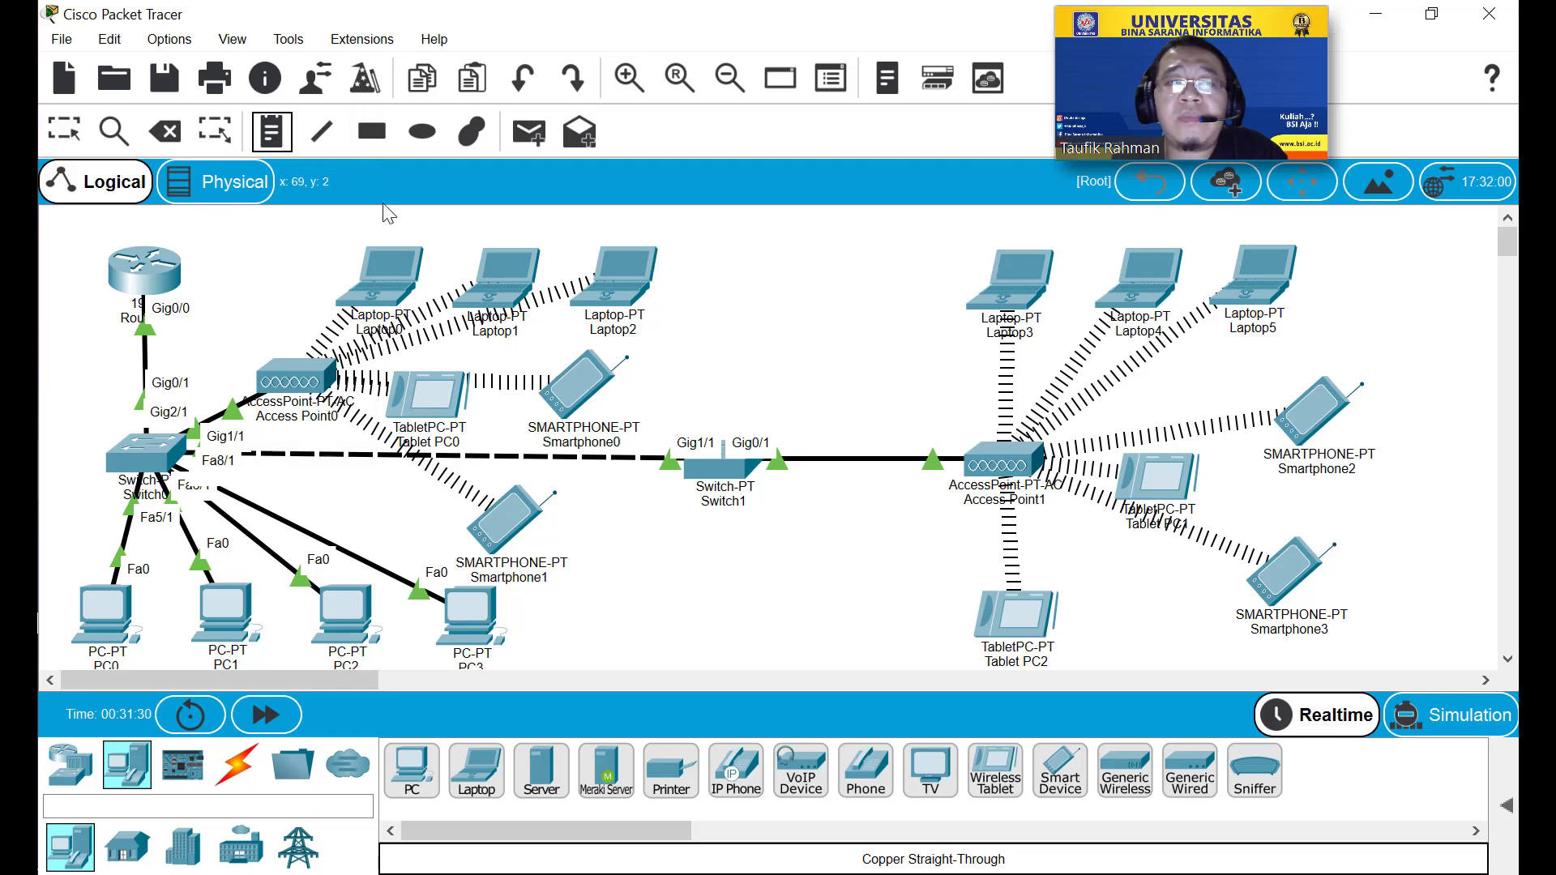
pyautogui.click(711, 287)
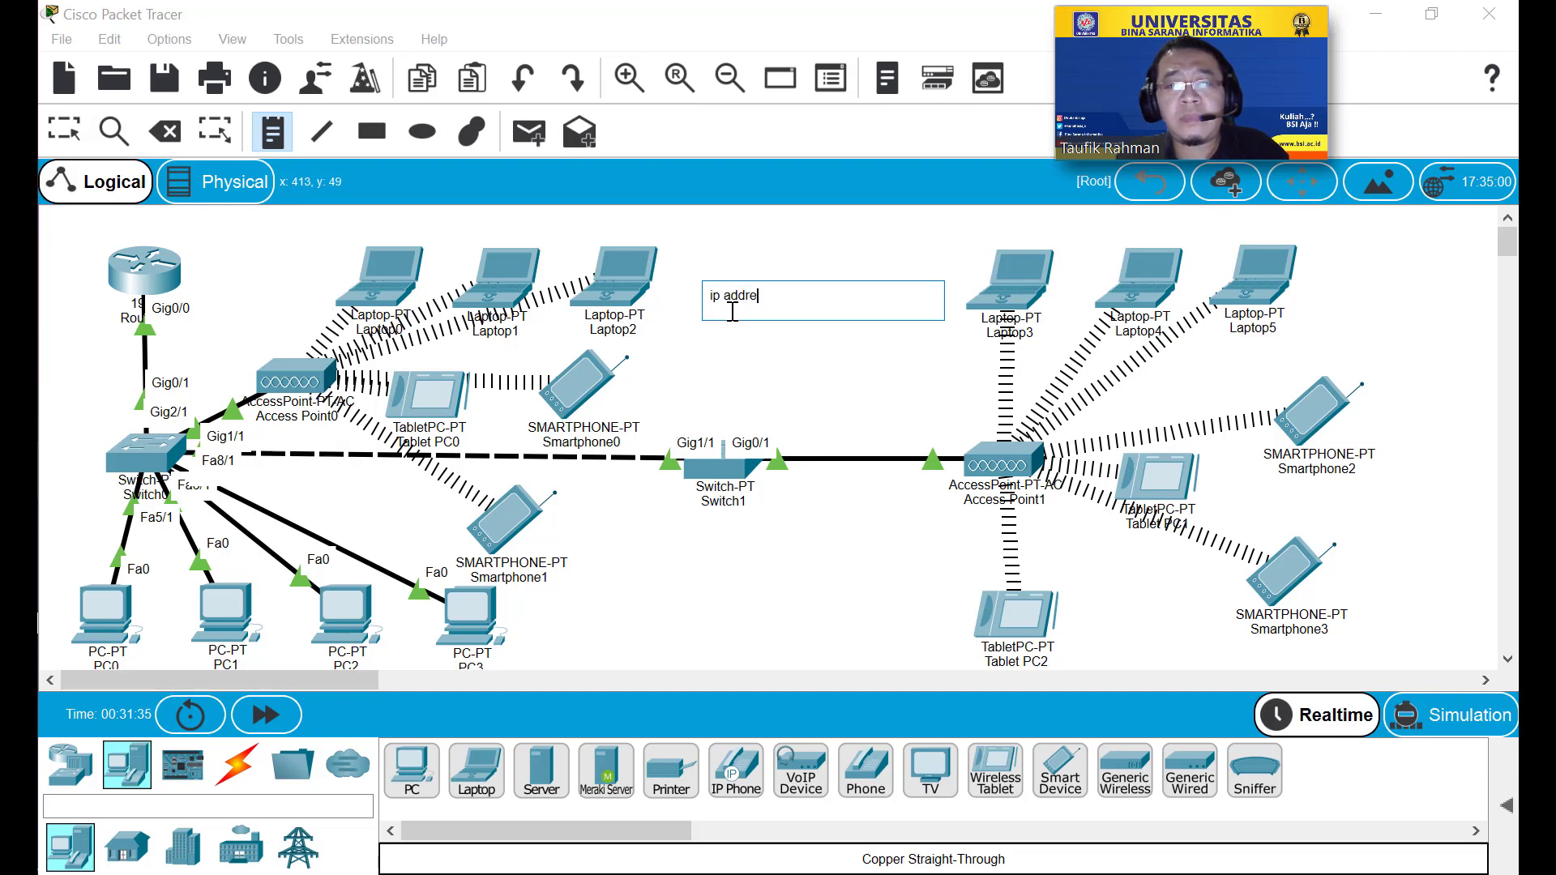
pyautogui.press('BackSpace')
pyautogui.press('BackSpace')
pyautogui.write('ip a')
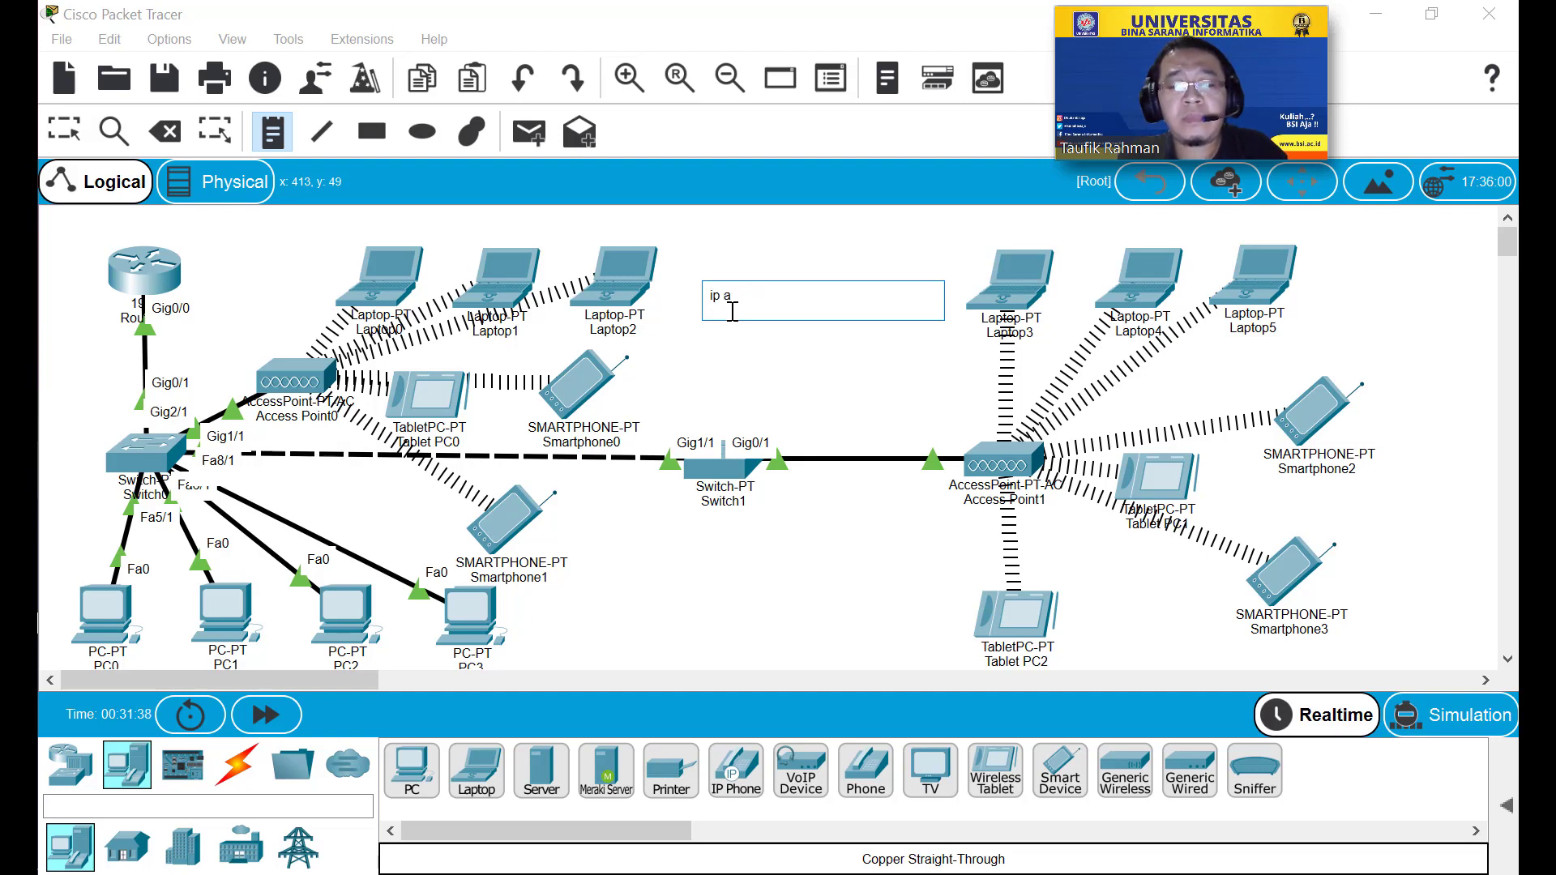
pyautogui.write('ddress 192.168.0.1/')
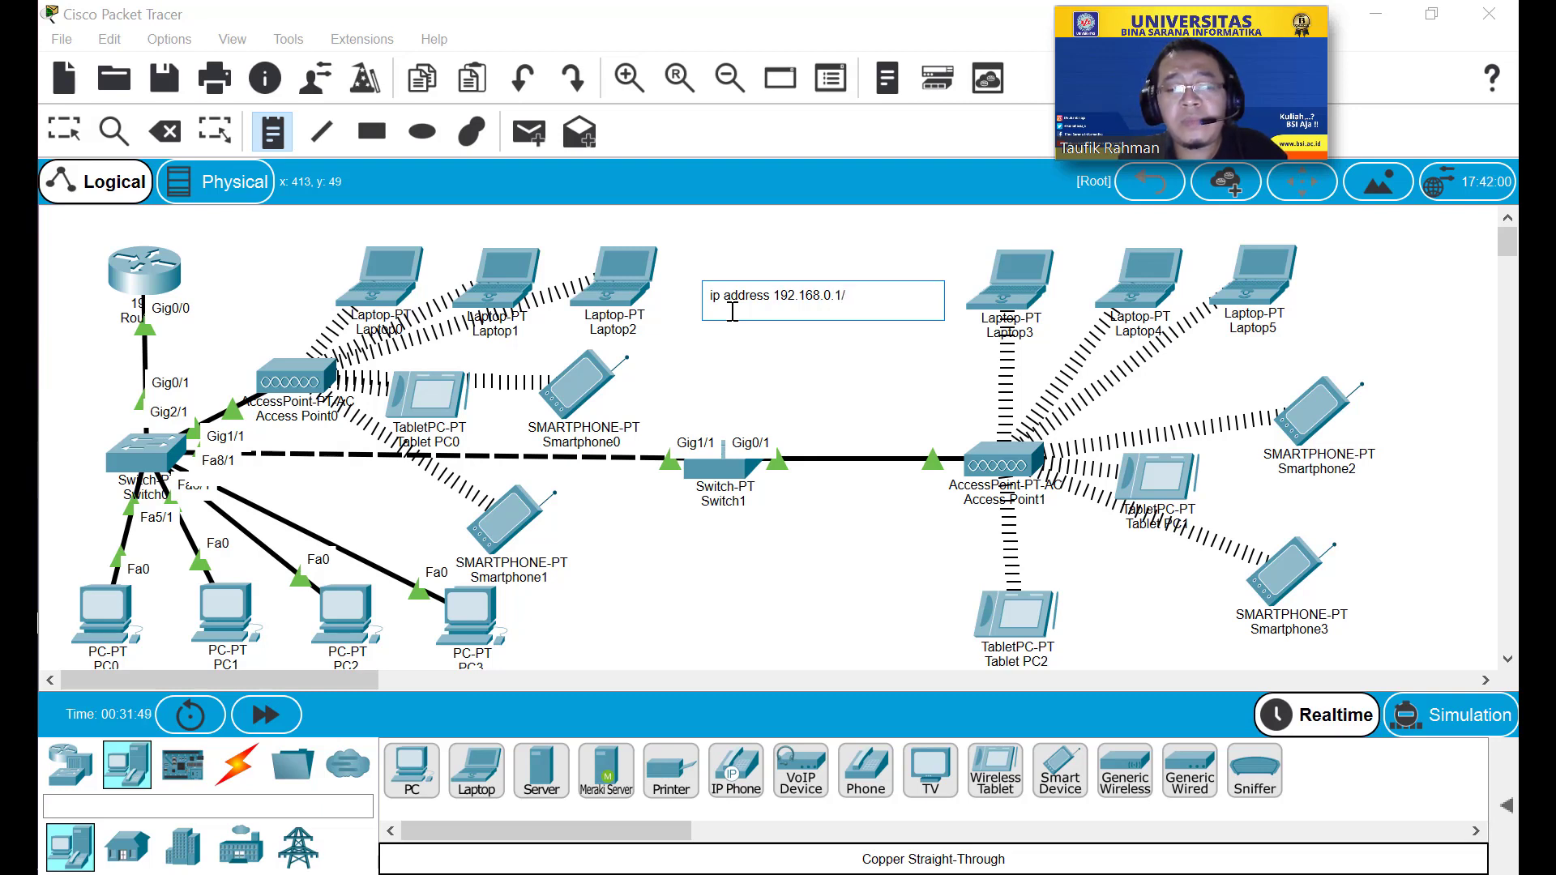
pyautogui.write('24')
pyautogui.press('BackSpace')
pyautogui.press('BackSpace')
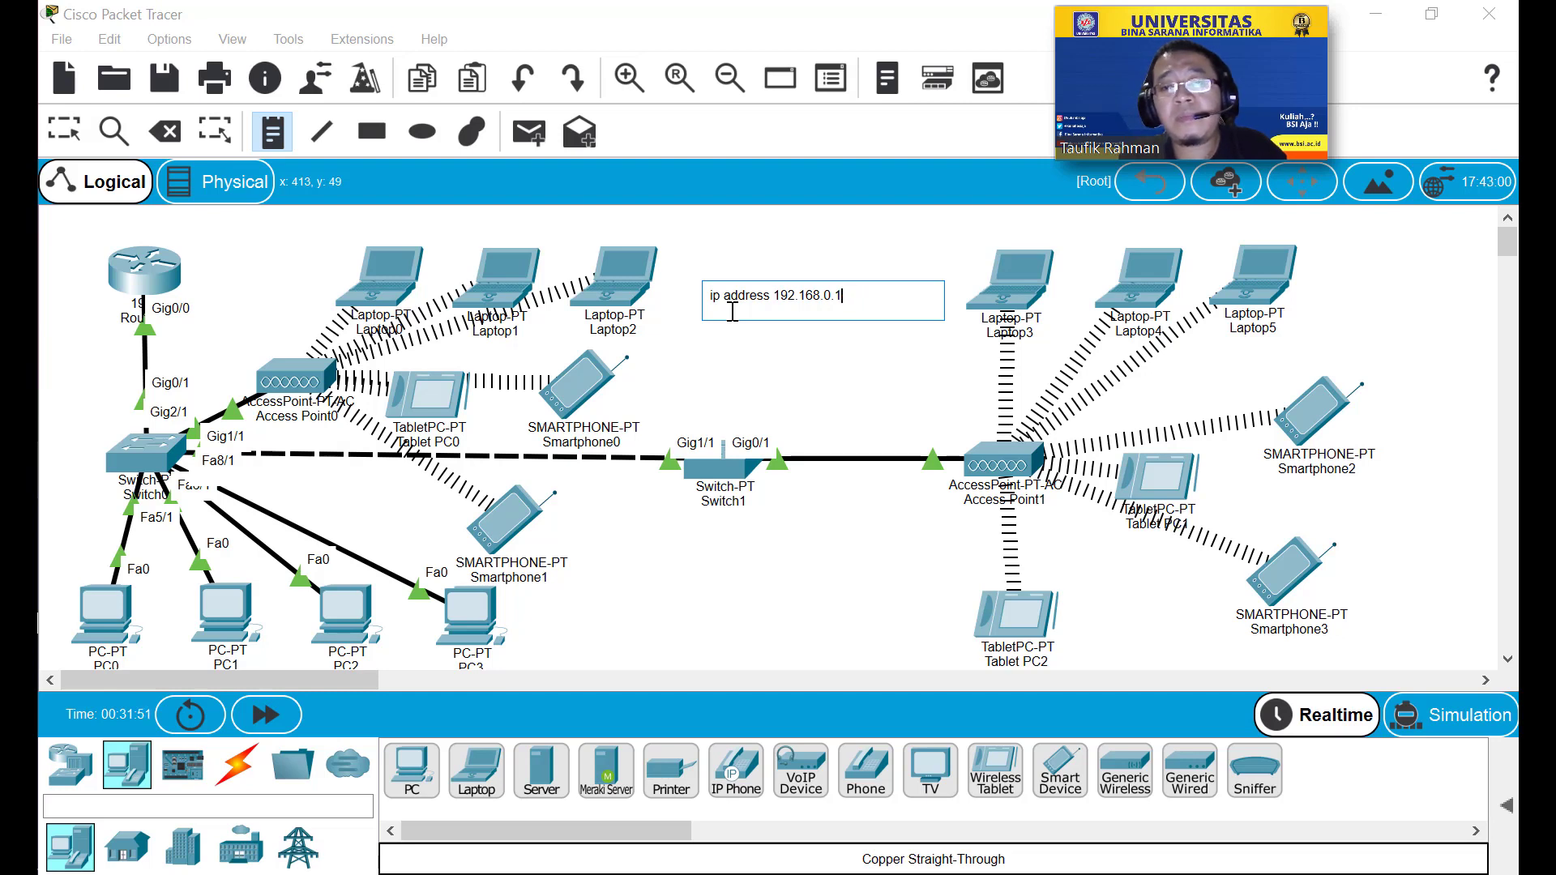
# Add a second line 'subnet mask 255.255.255.0' to the note and finish it.
pyautogui.press('Return')
pyautogui.write('subne')
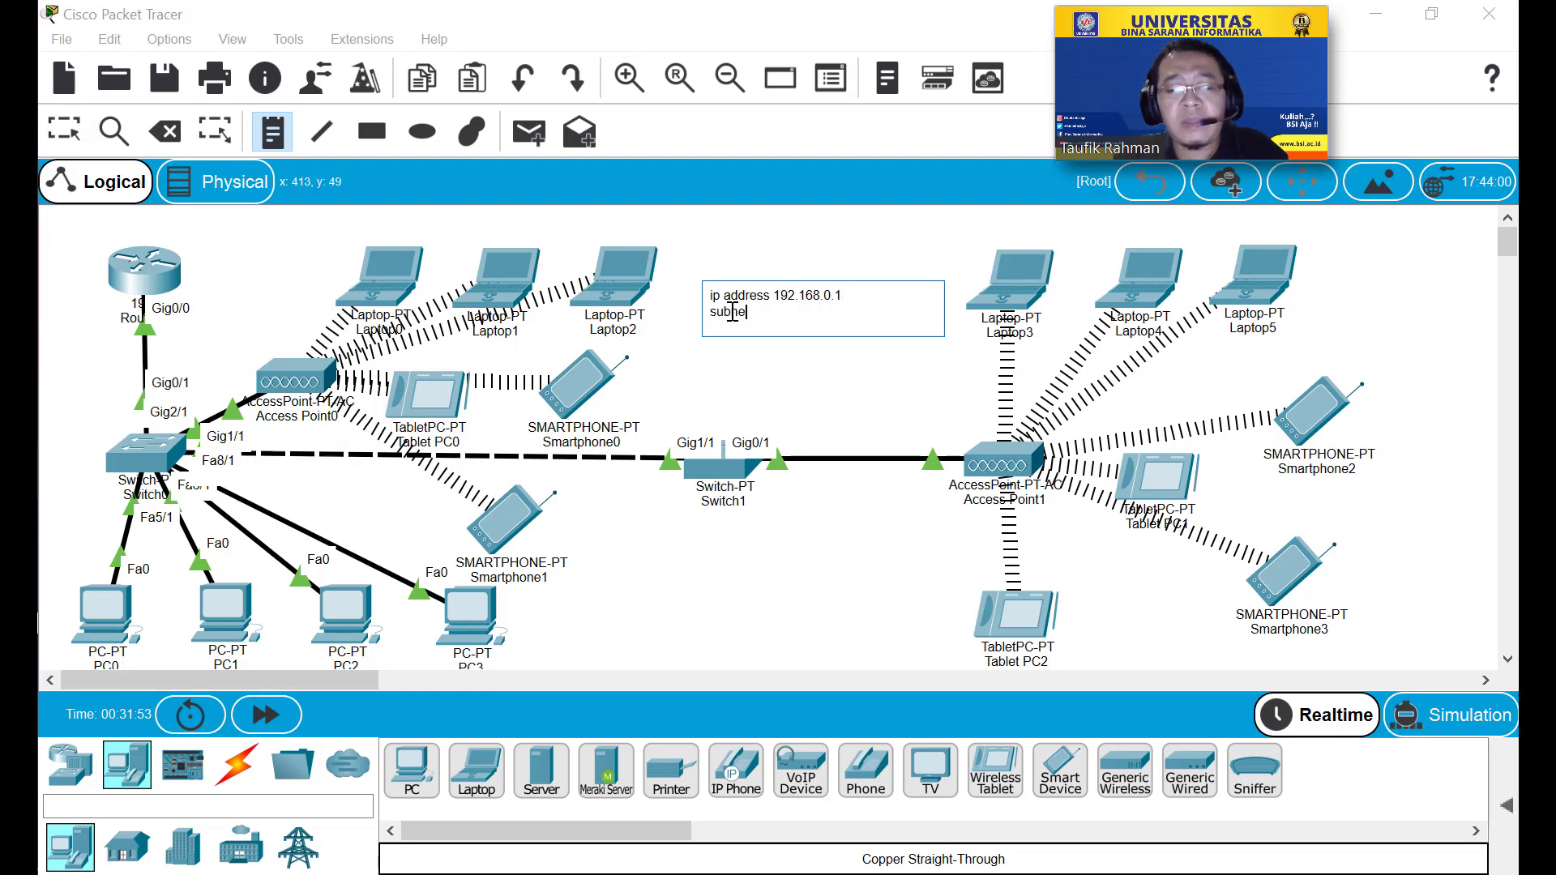
pyautogui.write('t mask 255.255.255.0')
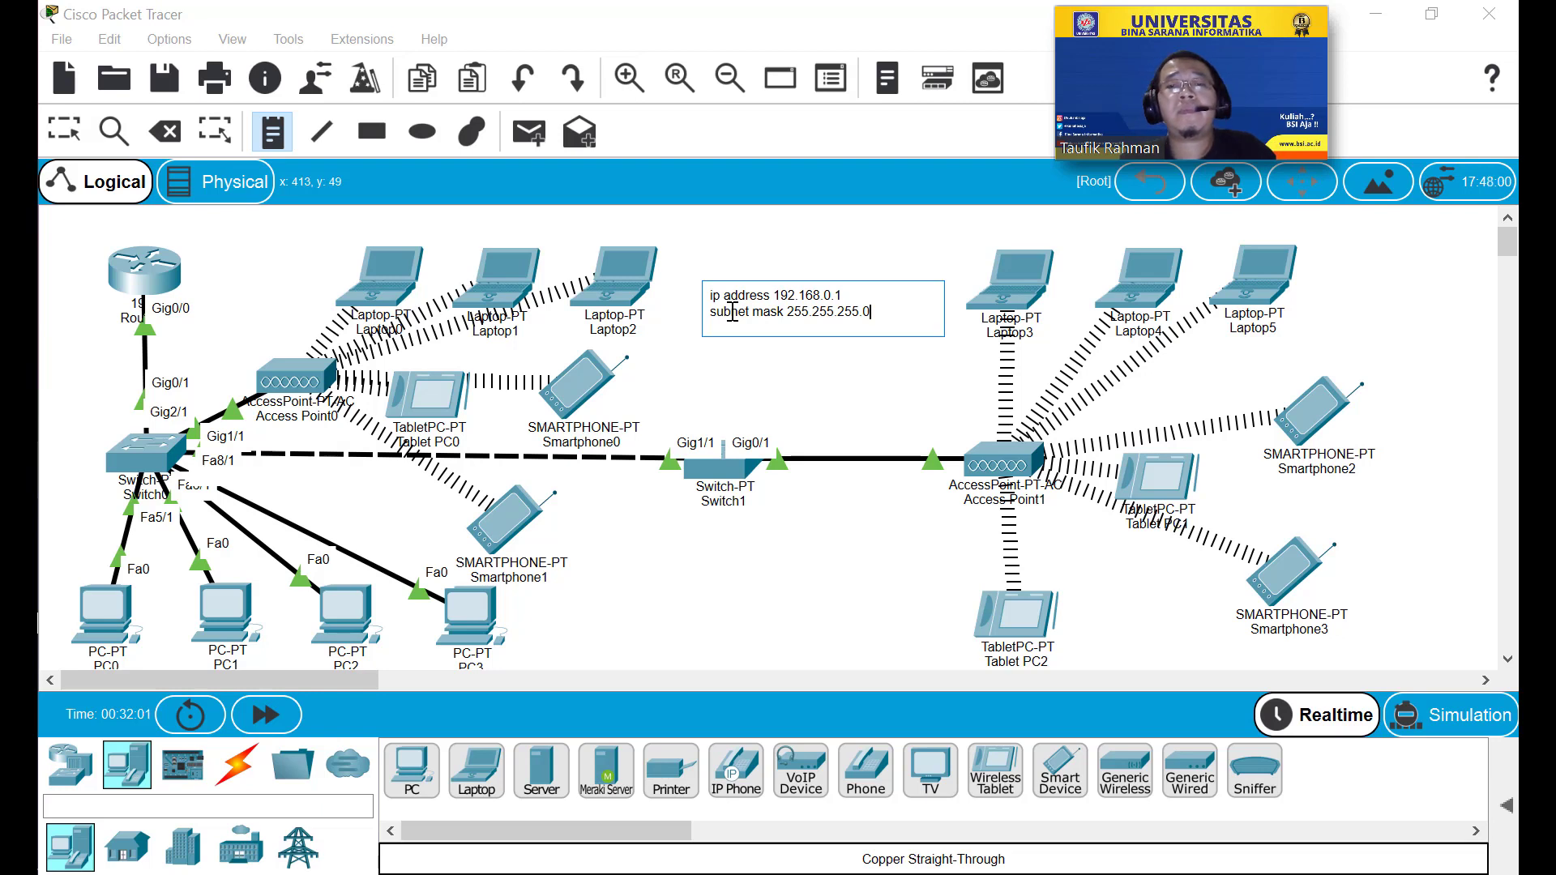
pyautogui.press('Return')
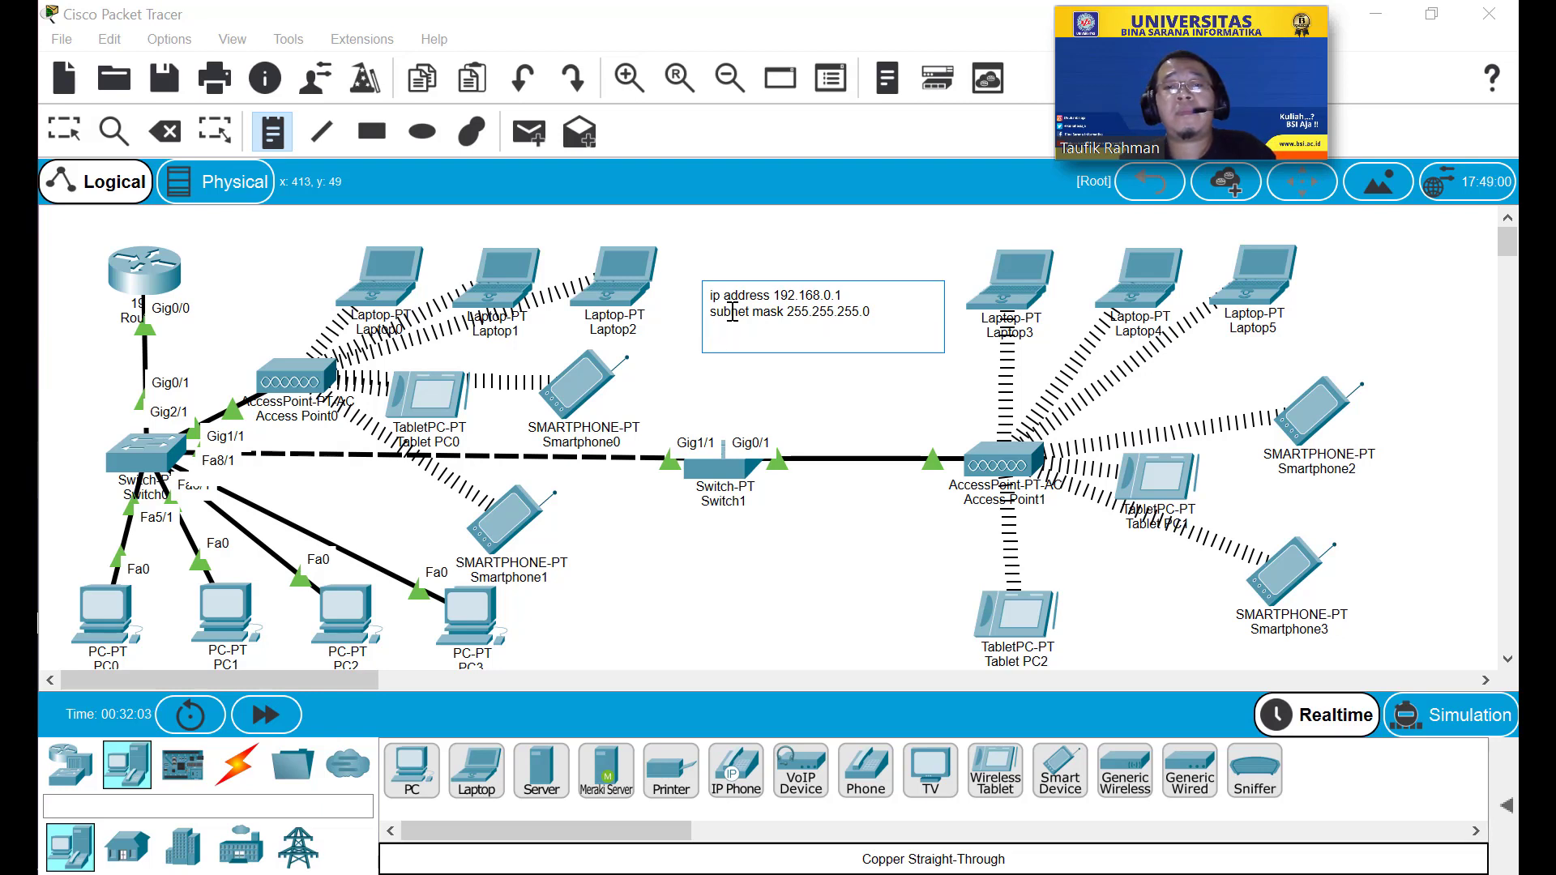
pyautogui.press('BackSpace')
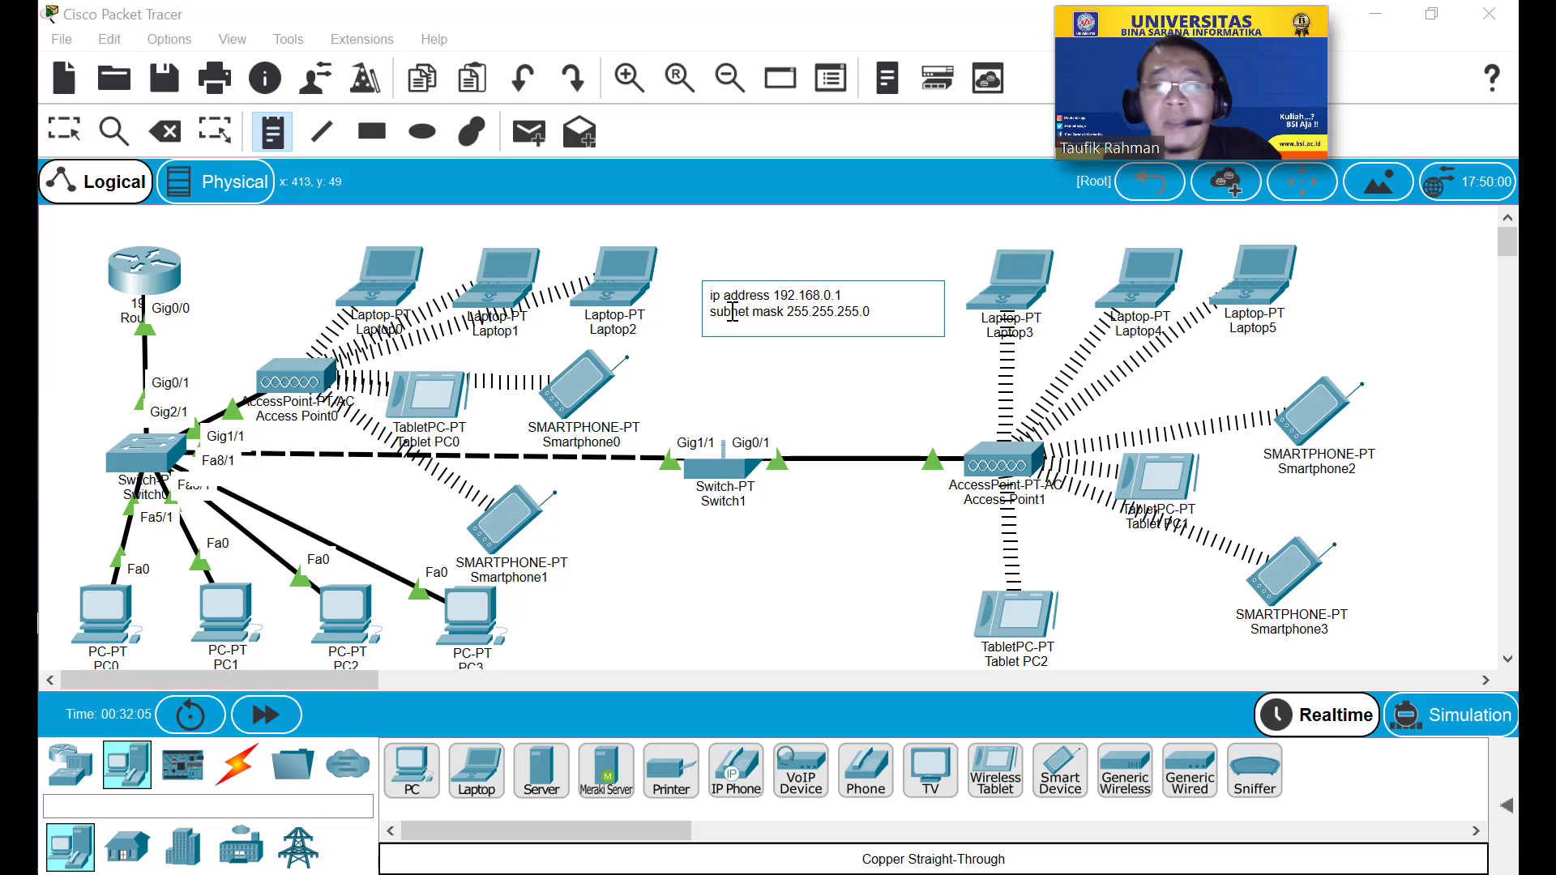
pyautogui.click(863, 402)
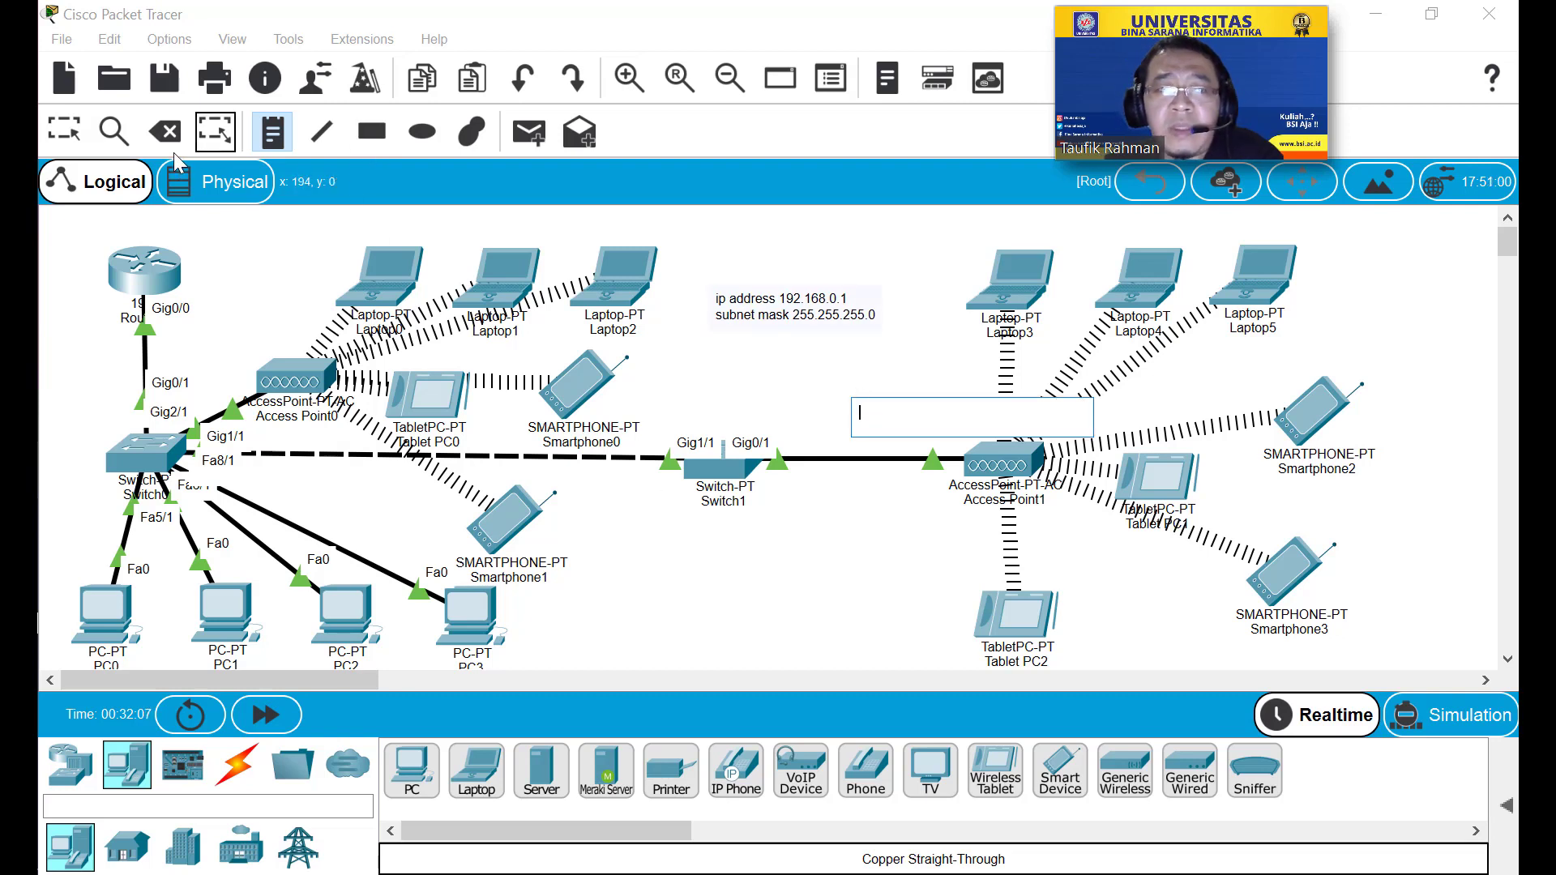
# Write a title note 'Konfigurasi Wireless Local Area Network' above the address note.
pyautogui.press('Escape')
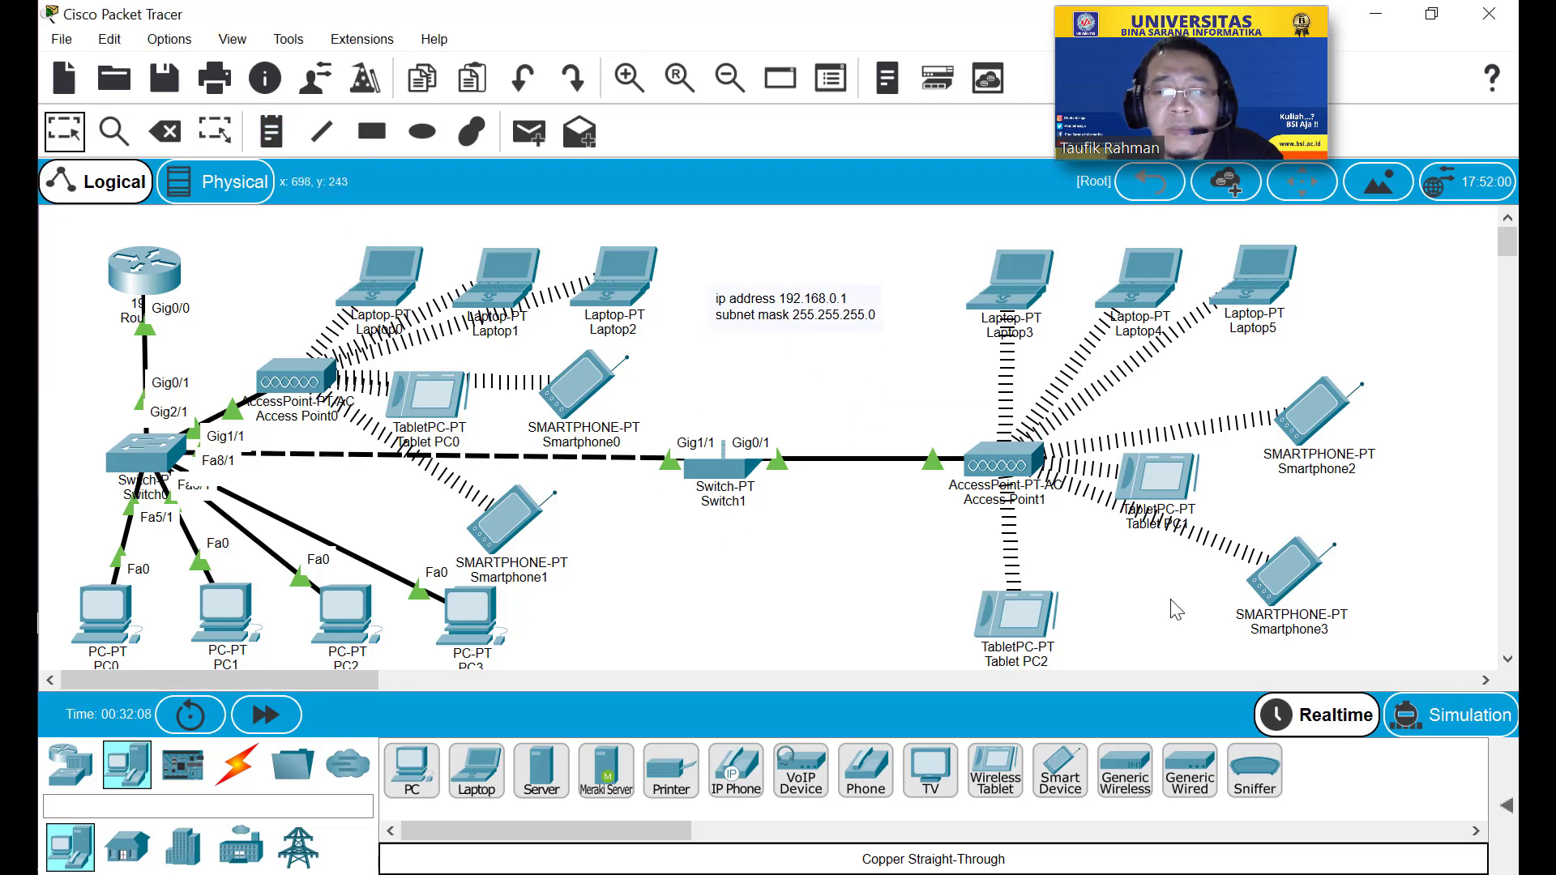
pyautogui.click(272, 132)
pyautogui.click(731, 268)
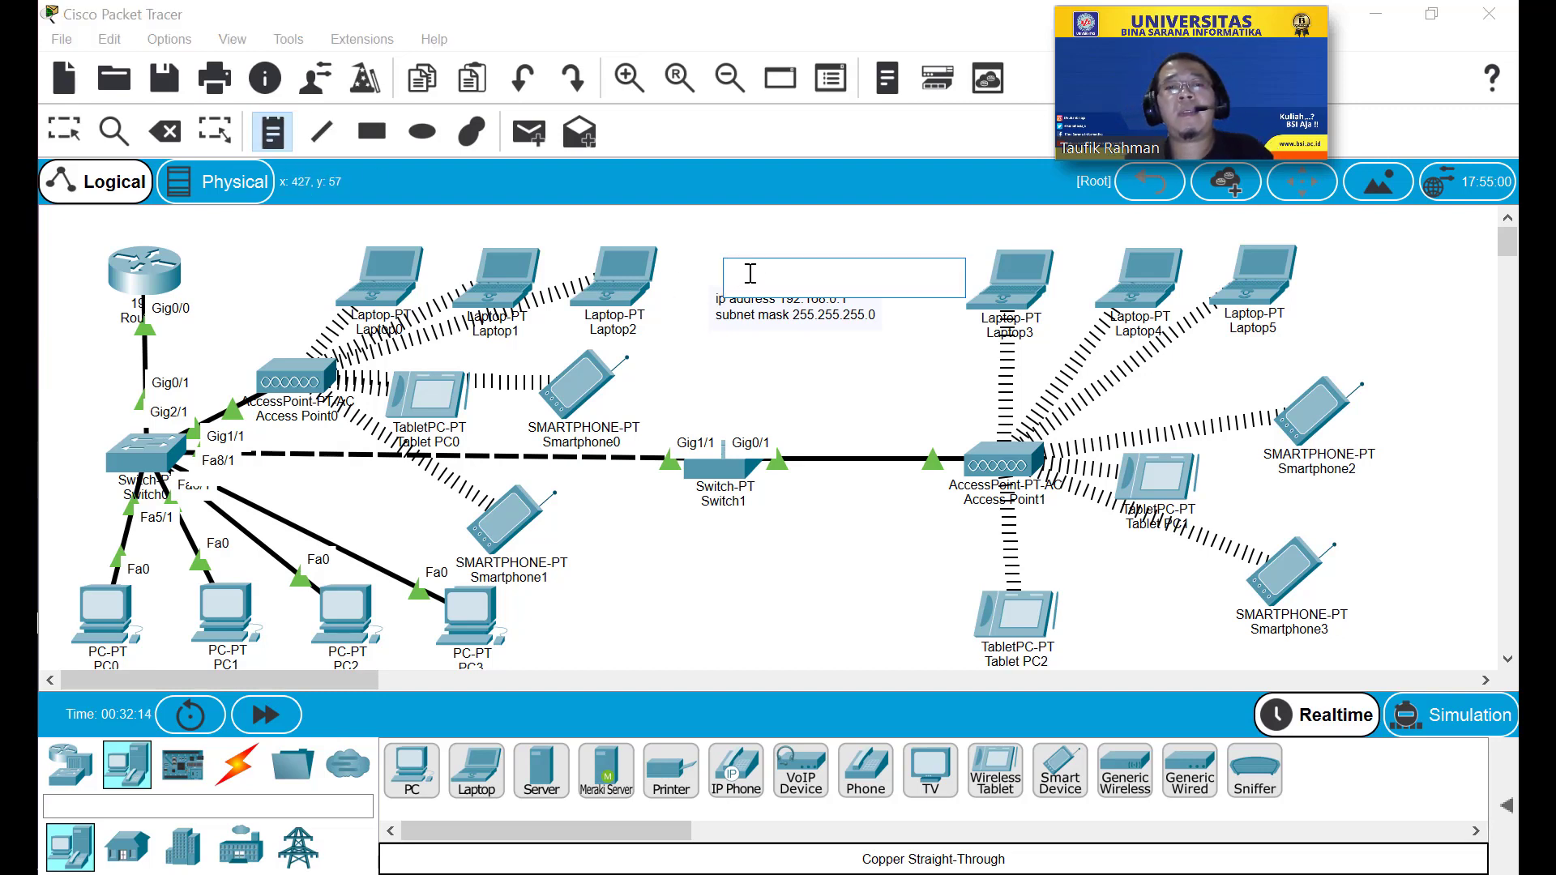
pyautogui.write('C')
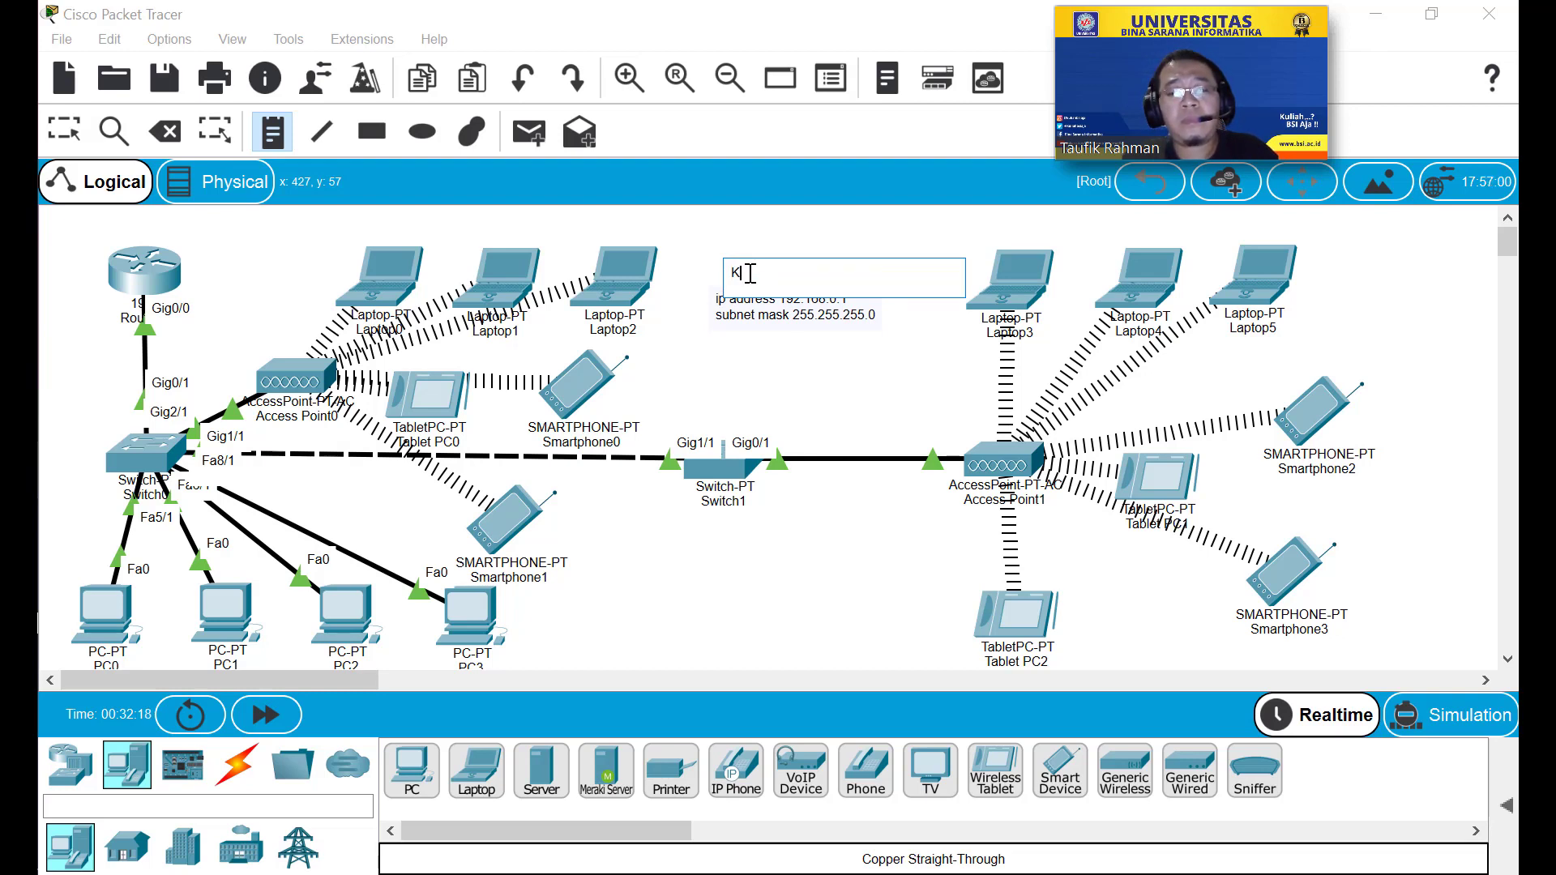
pyautogui.write('figura')
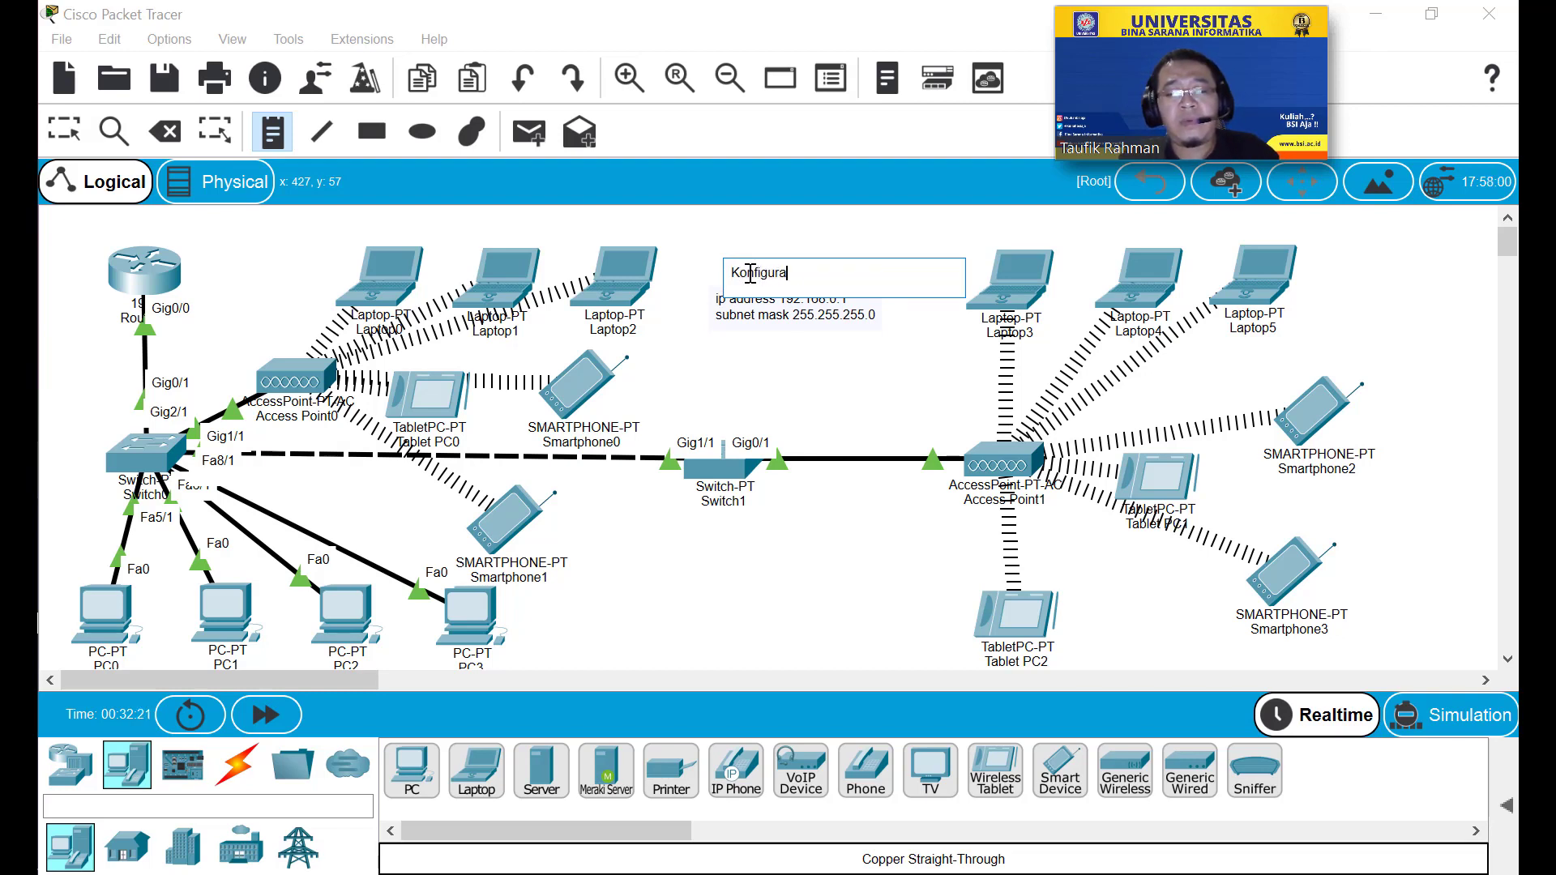
pyautogui.write('si W')
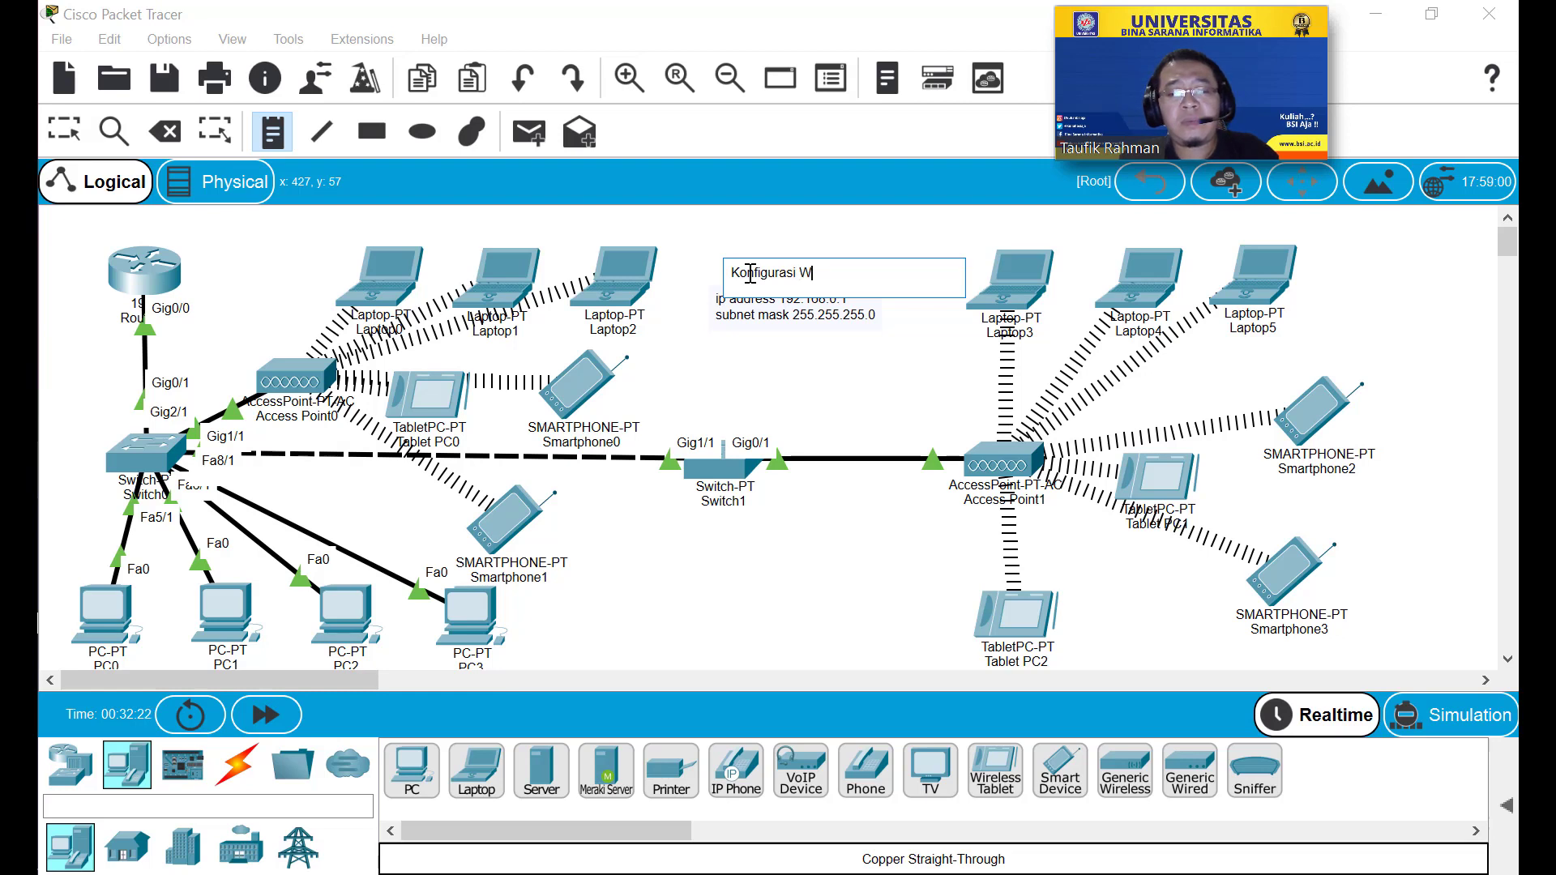
pyautogui.write('ireless')
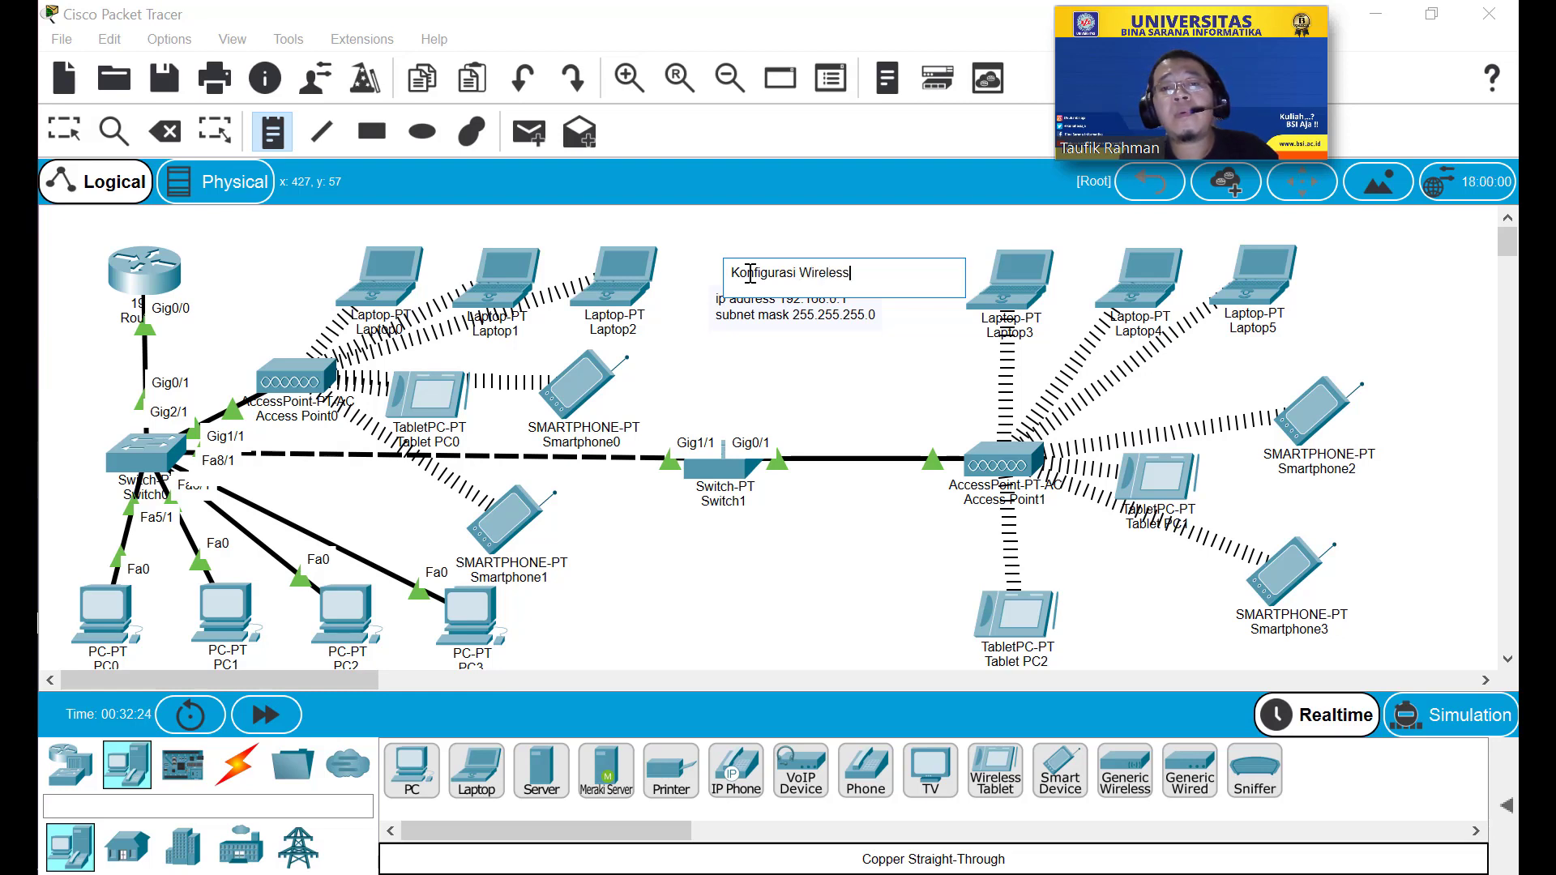
pyautogui.write(' L')
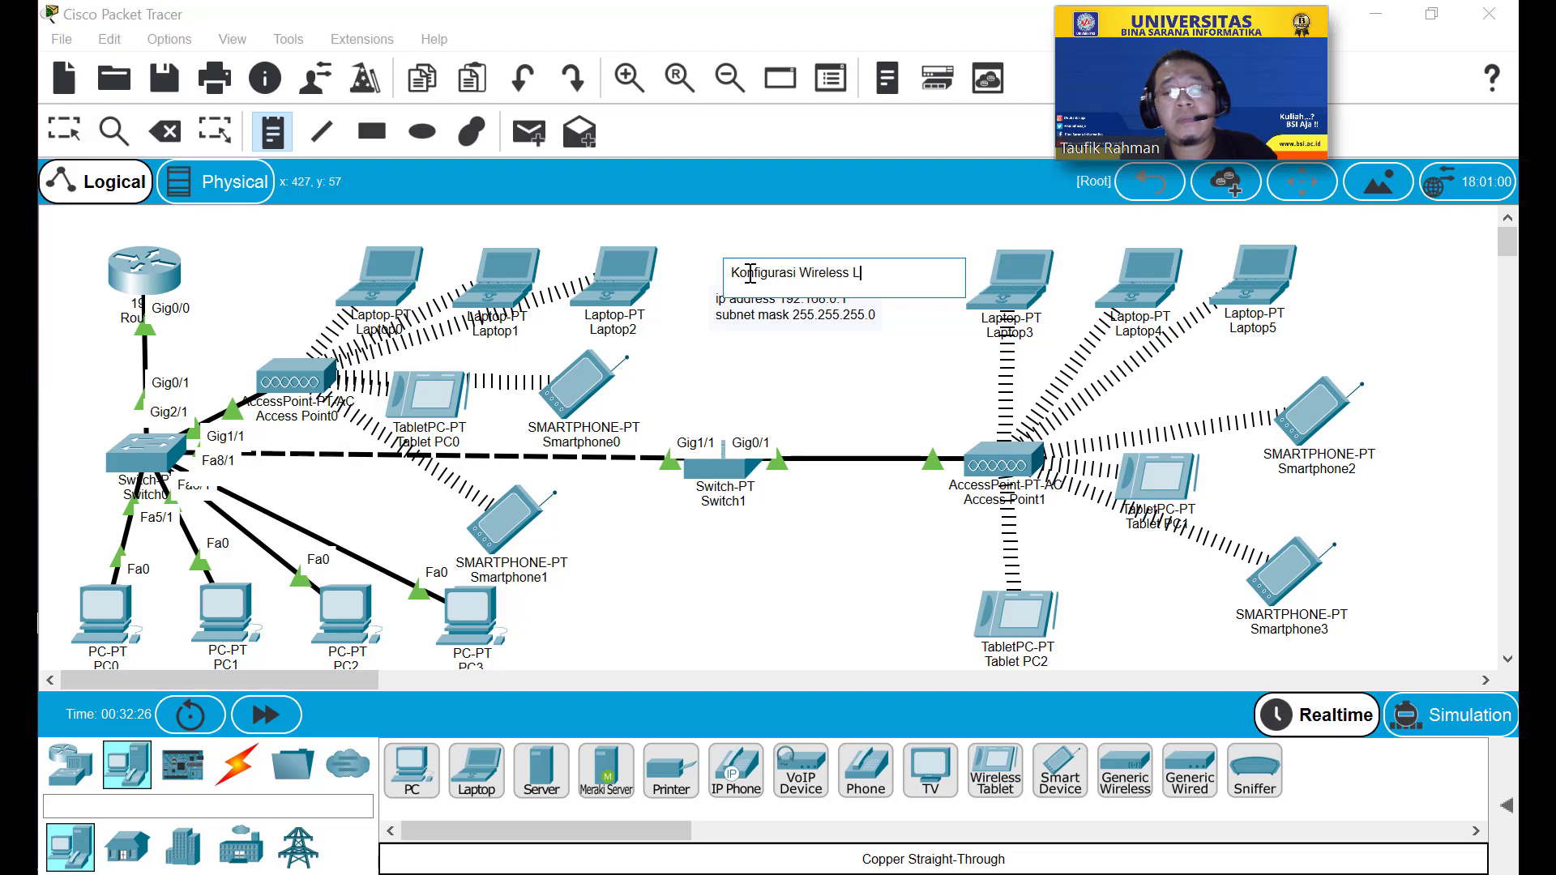
pyautogui.write('ocal Area N')
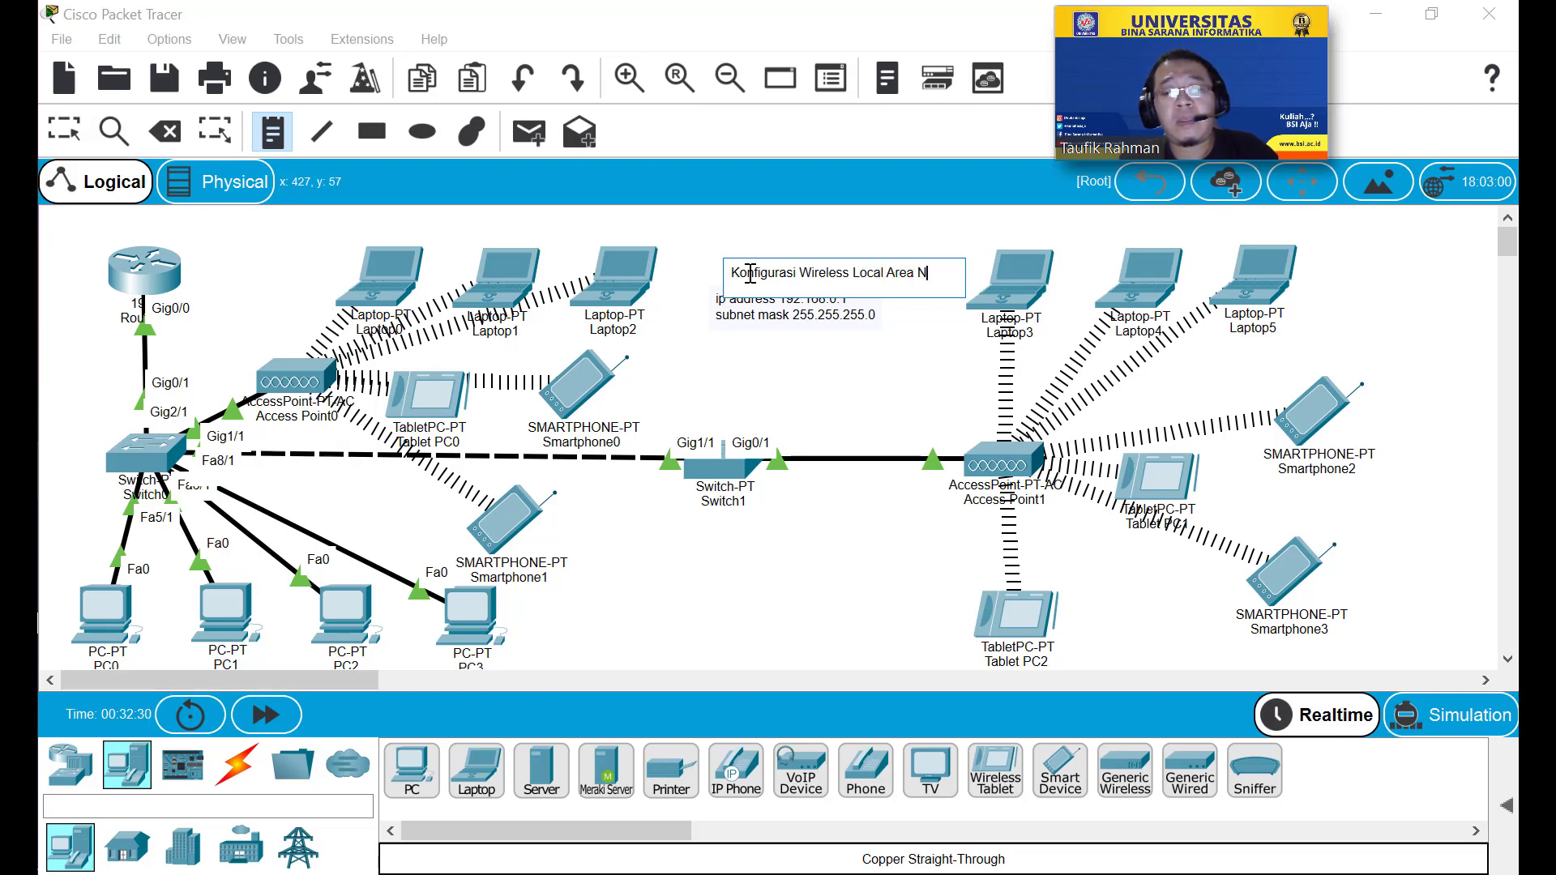
pyautogui.write('etwork')
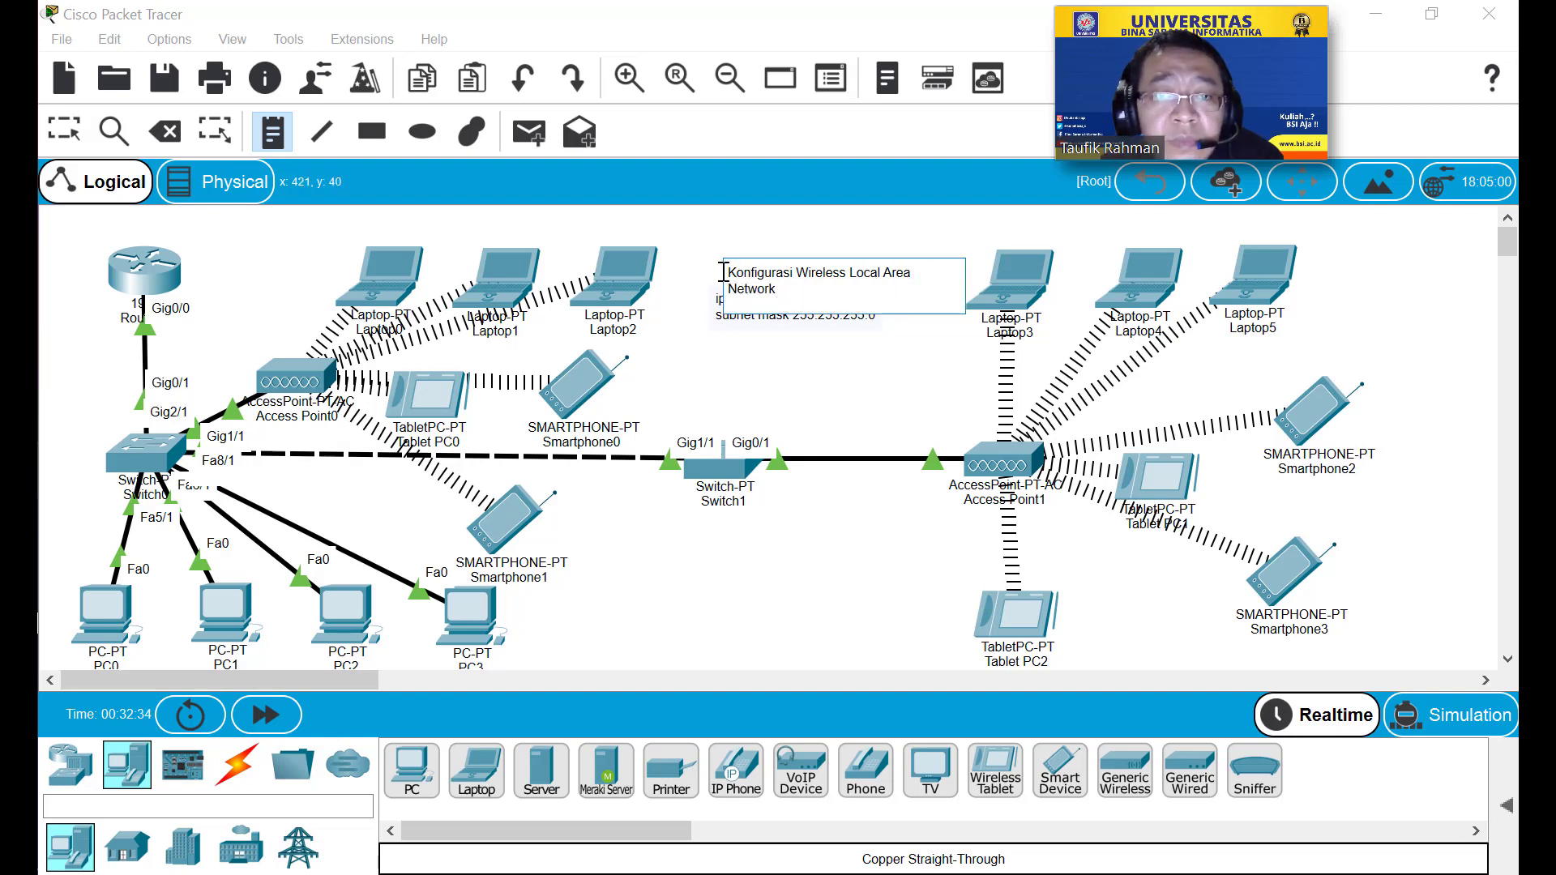
pyautogui.click(73, 127)
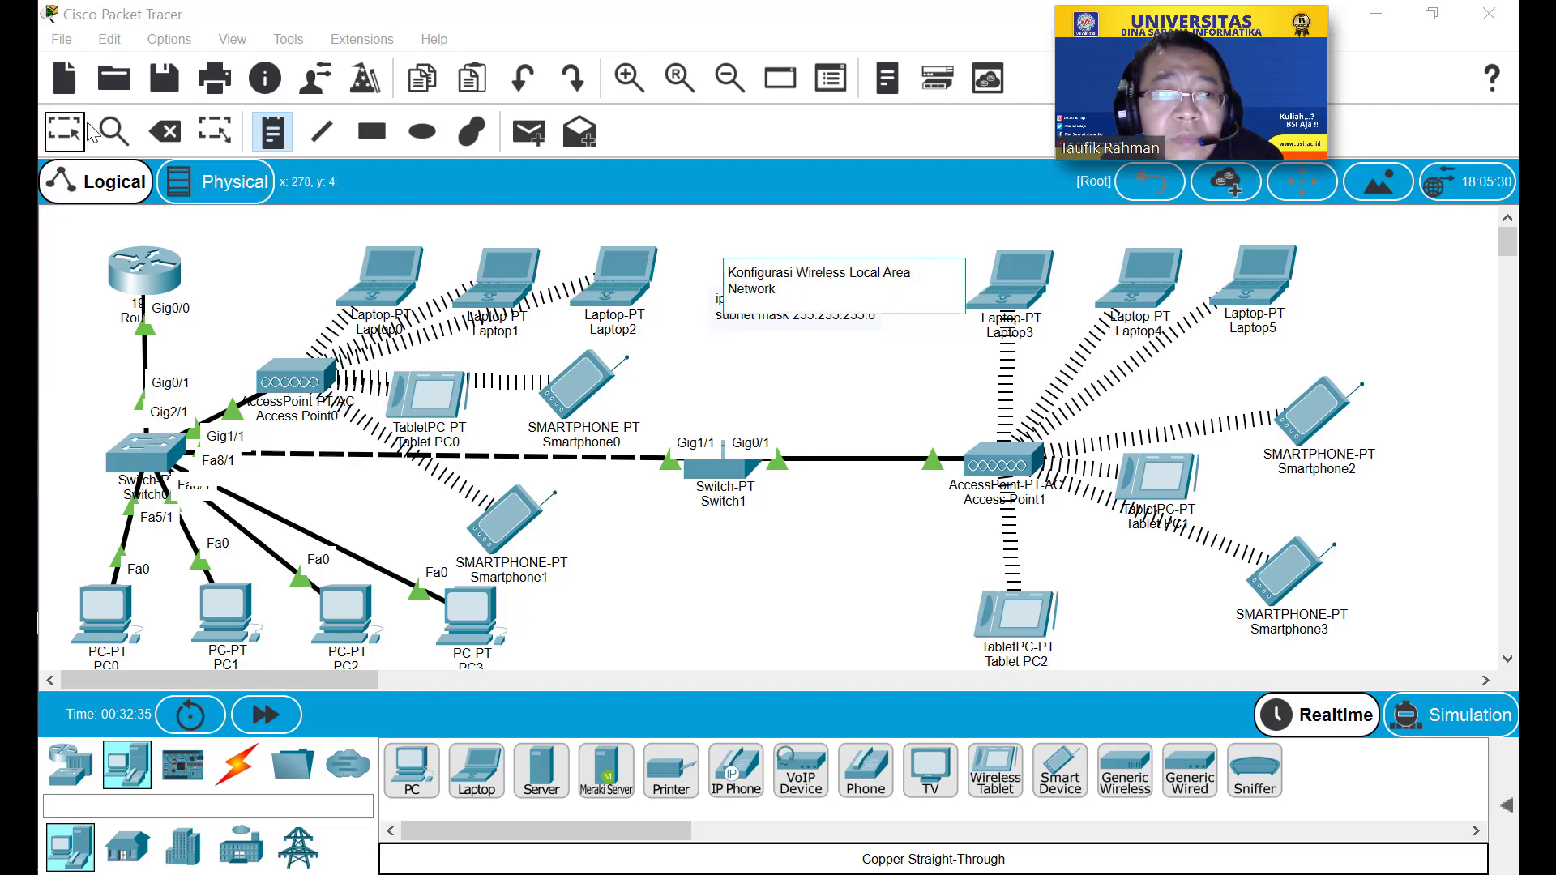
# Move the ip address note down and the title note up-left to space them apart.
pyautogui.doubleClick(857, 281)
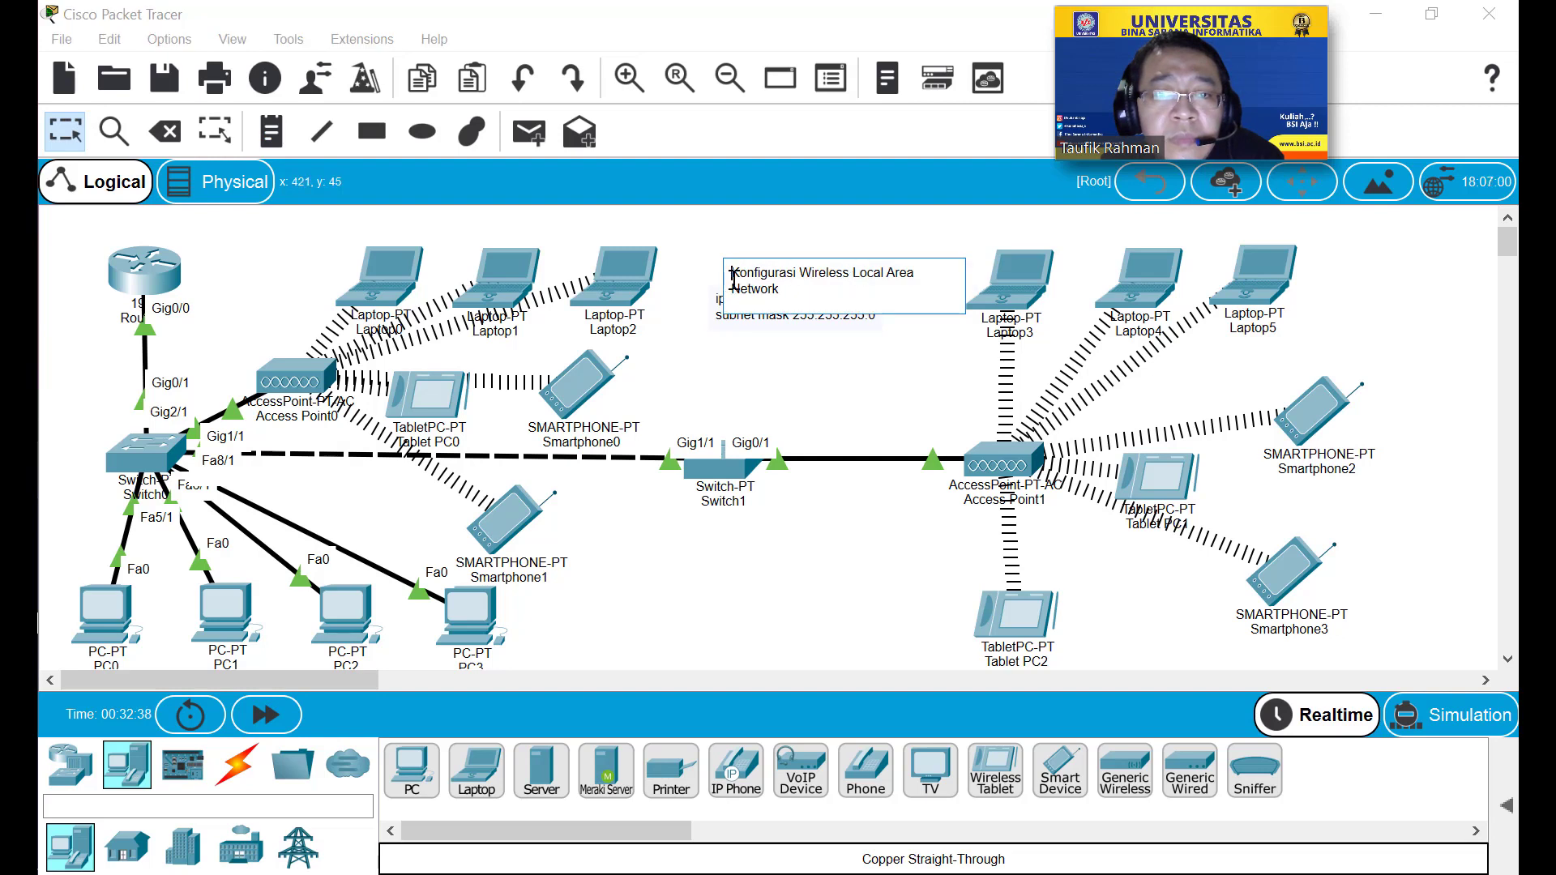
pyautogui.click(725, 370)
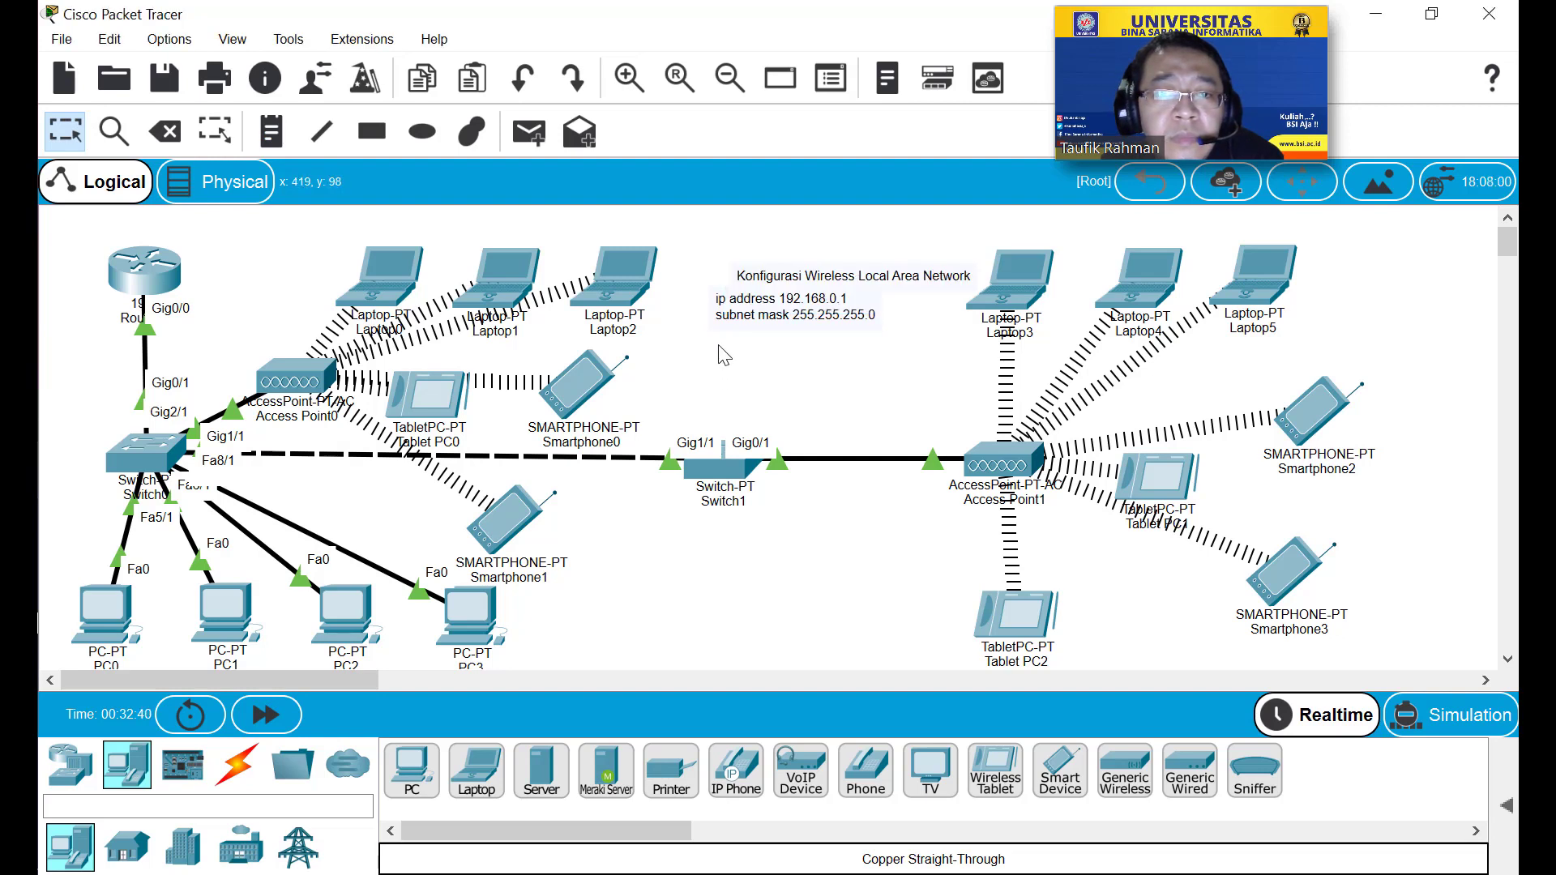
pyautogui.moveTo(733, 324)
pyautogui.mouseDown()
pyautogui.moveTo(730, 362)
pyautogui.moveTo(730, 340)
pyautogui.mouseUp()
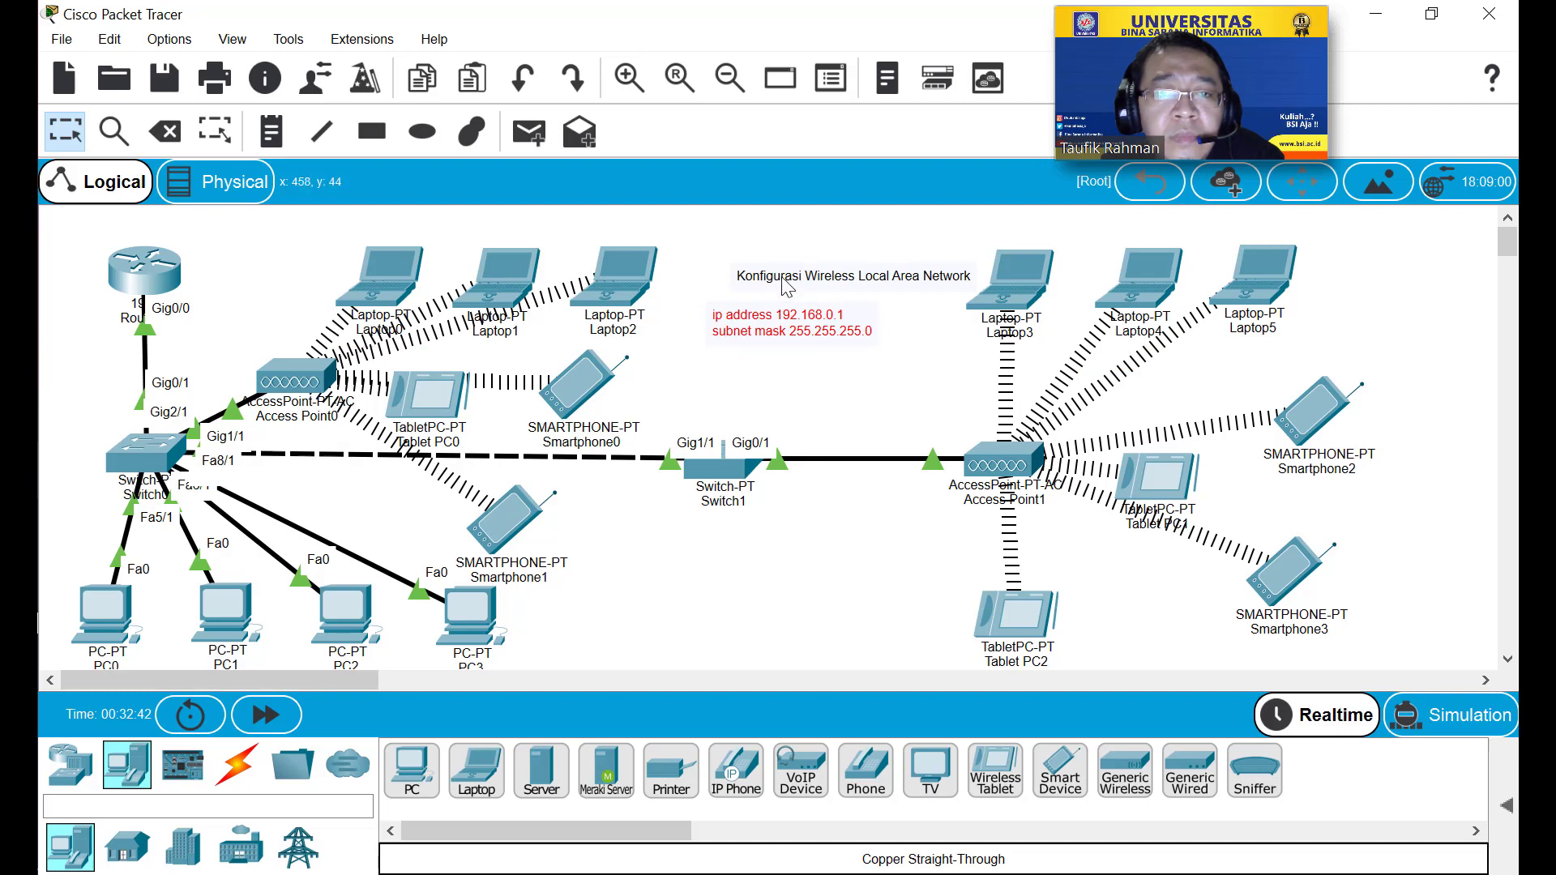
pyautogui.moveTo(760, 291); pyautogui.dragTo(737, 272)
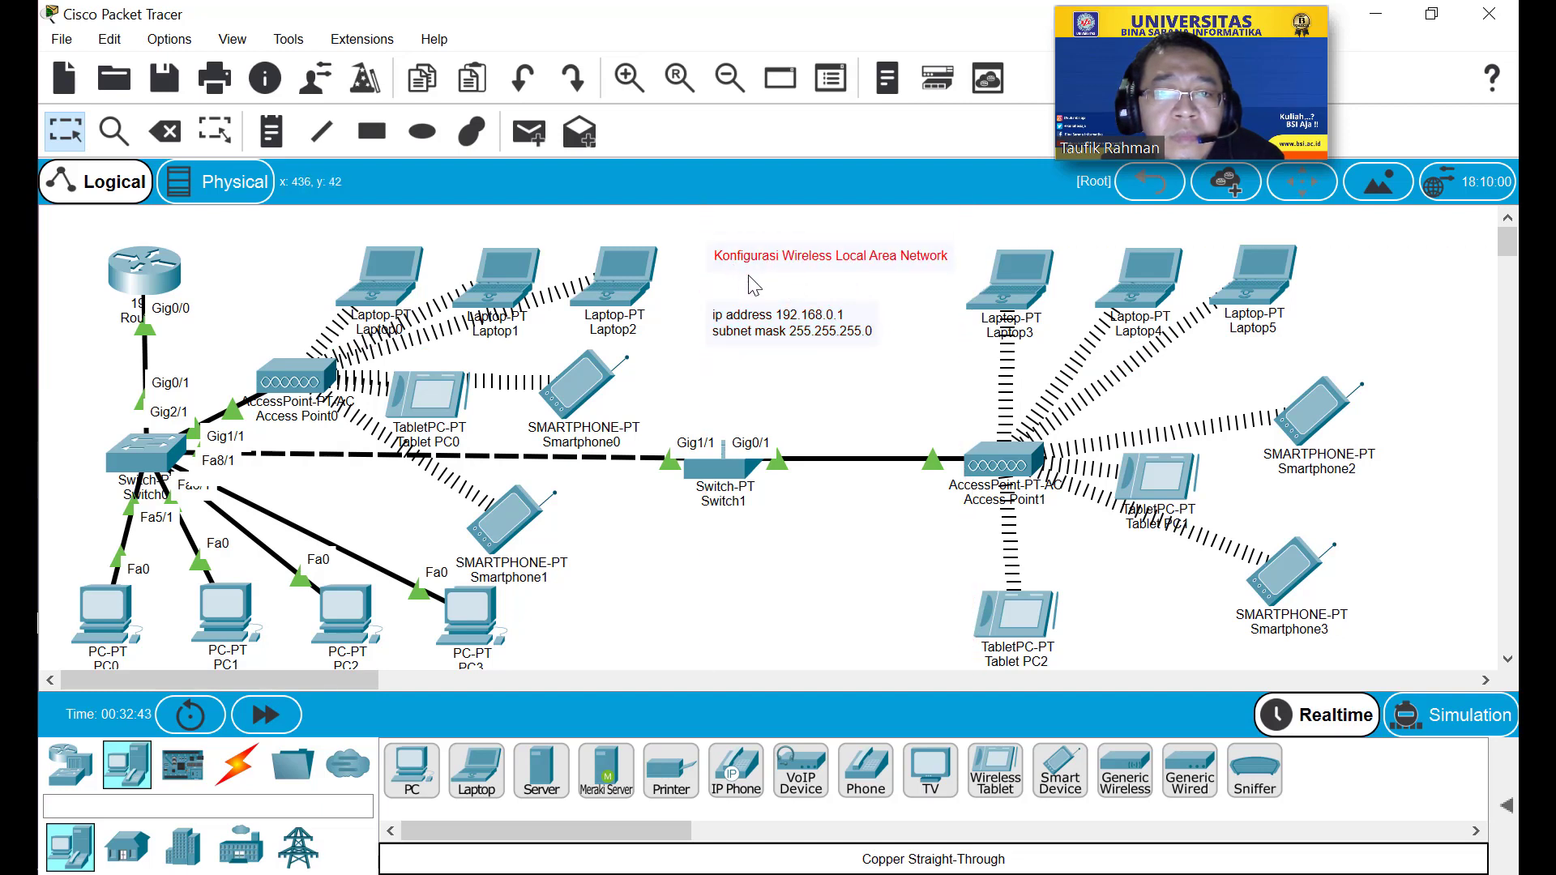
pyautogui.doubleClick(819, 260)
pyautogui.moveTo(762, 271); pyautogui.dragTo(702, 244)
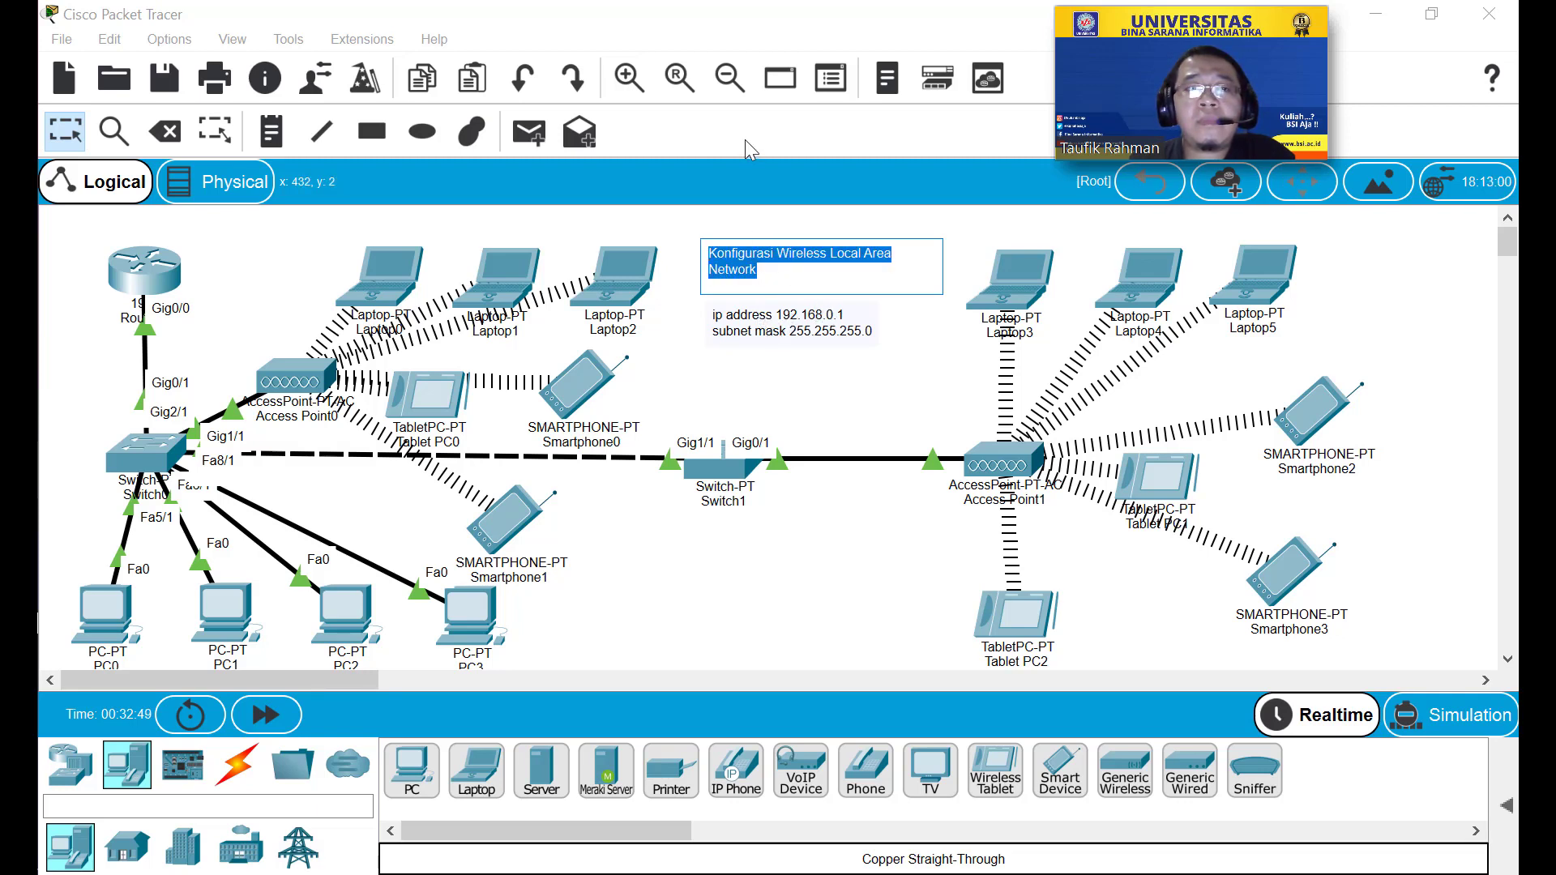
pyautogui.click(110, 39)
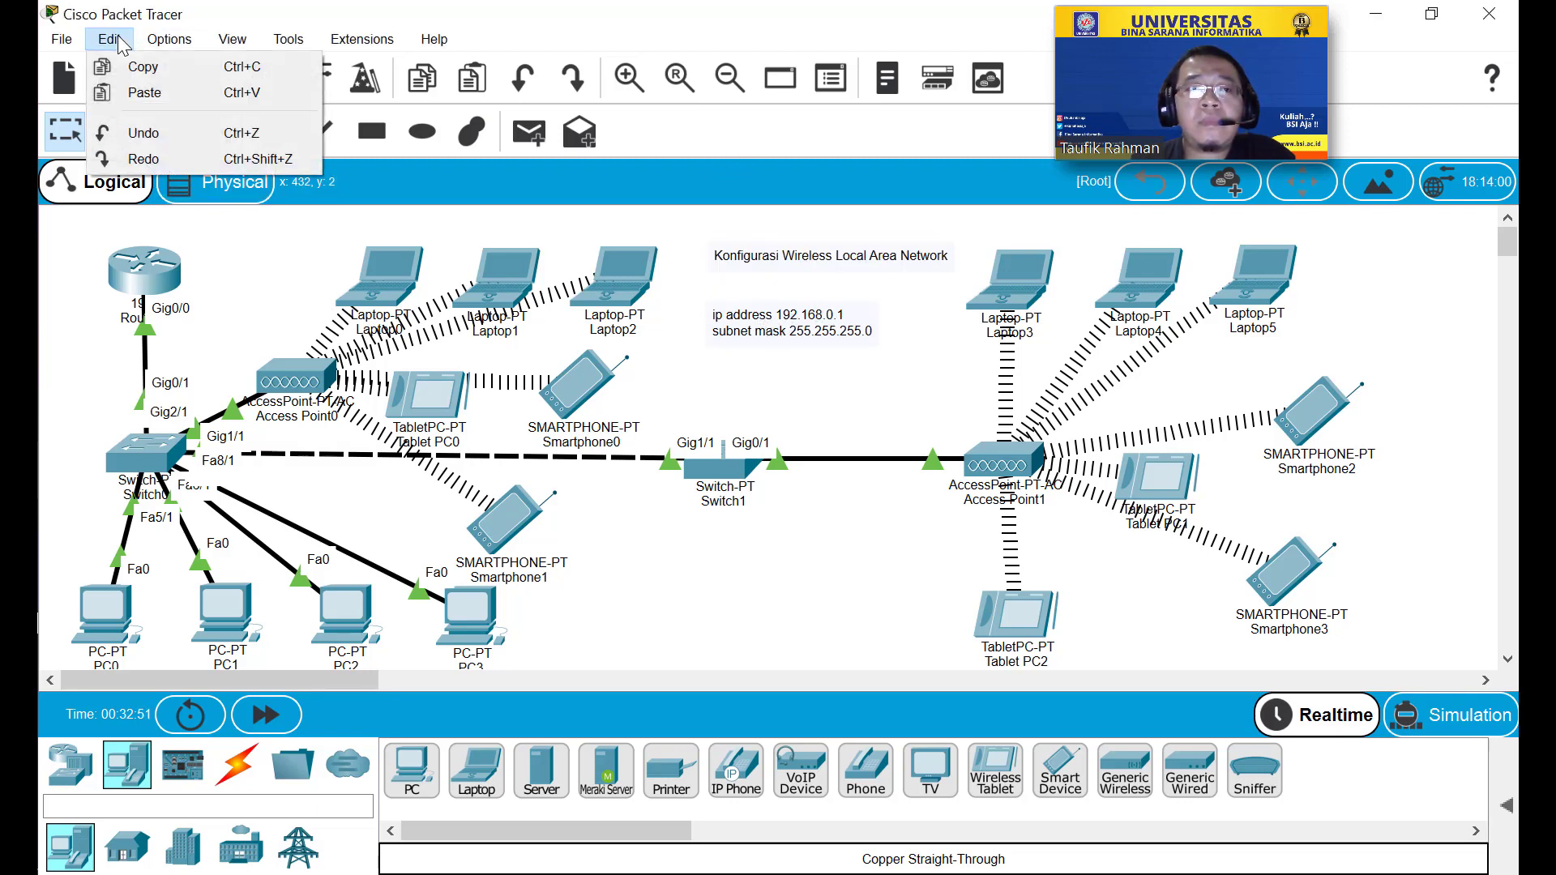
pyautogui.moveTo(180, 44)
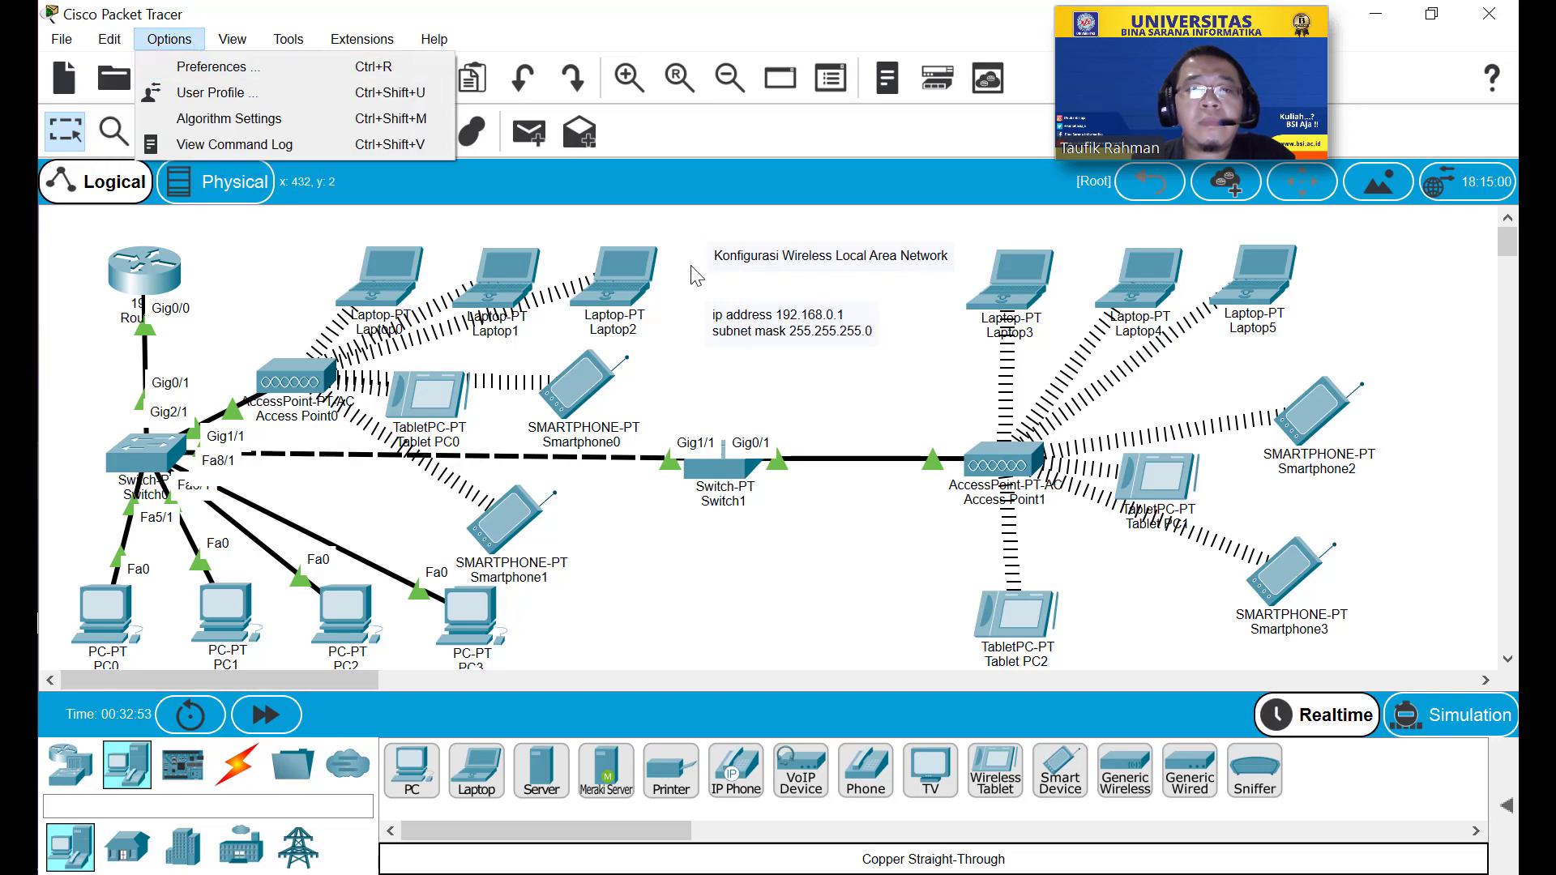
pyautogui.click(803, 308)
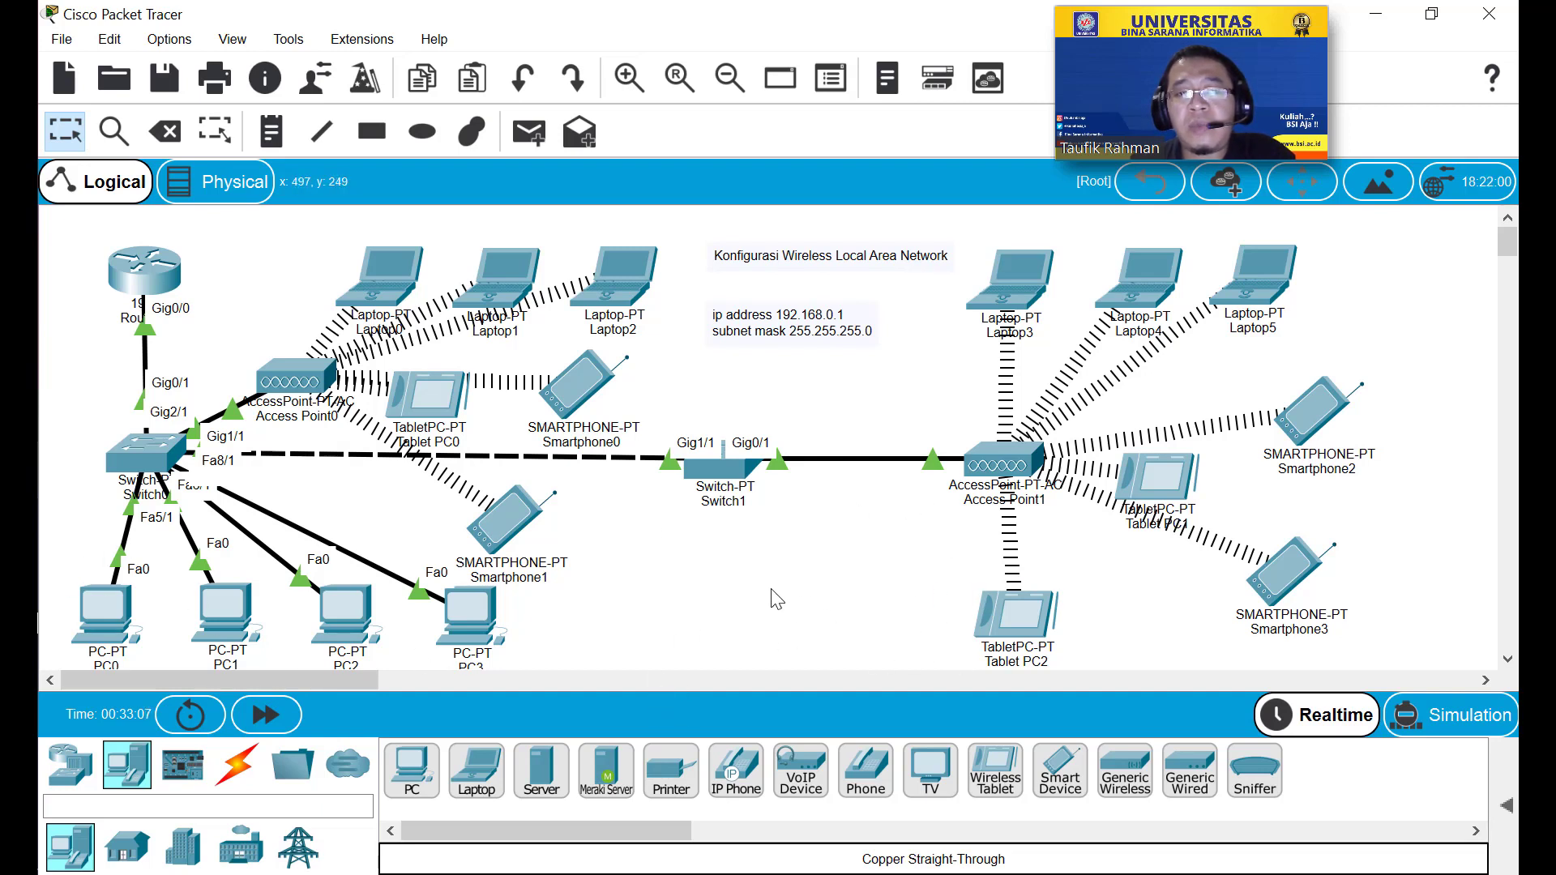
# Switch off Access Point0's power on its Physical panel.
pyautogui.click(302, 387)
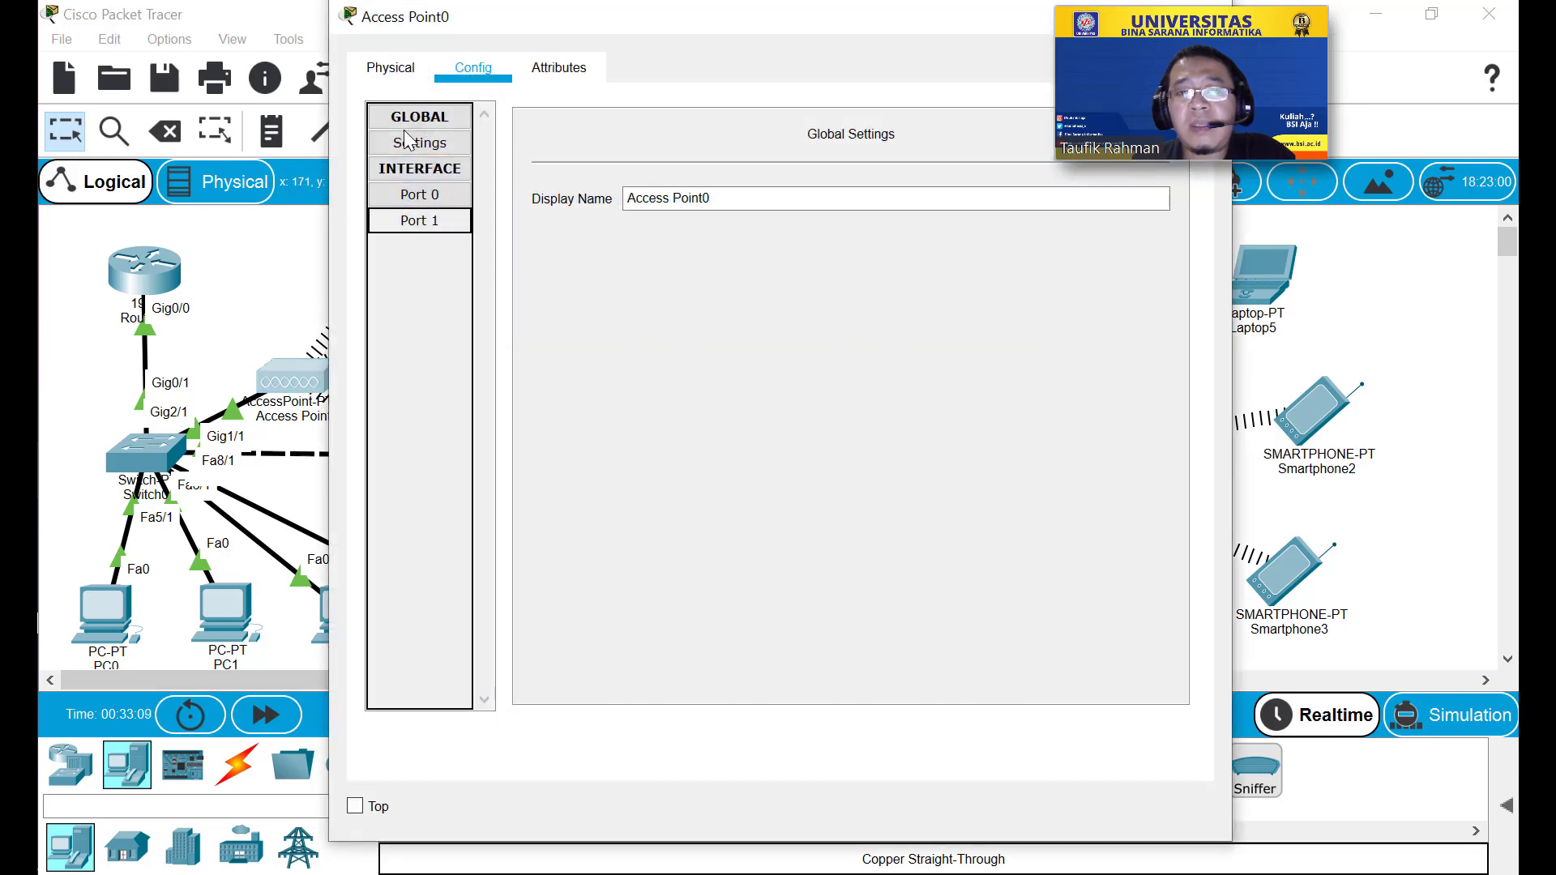
pyautogui.click(407, 73)
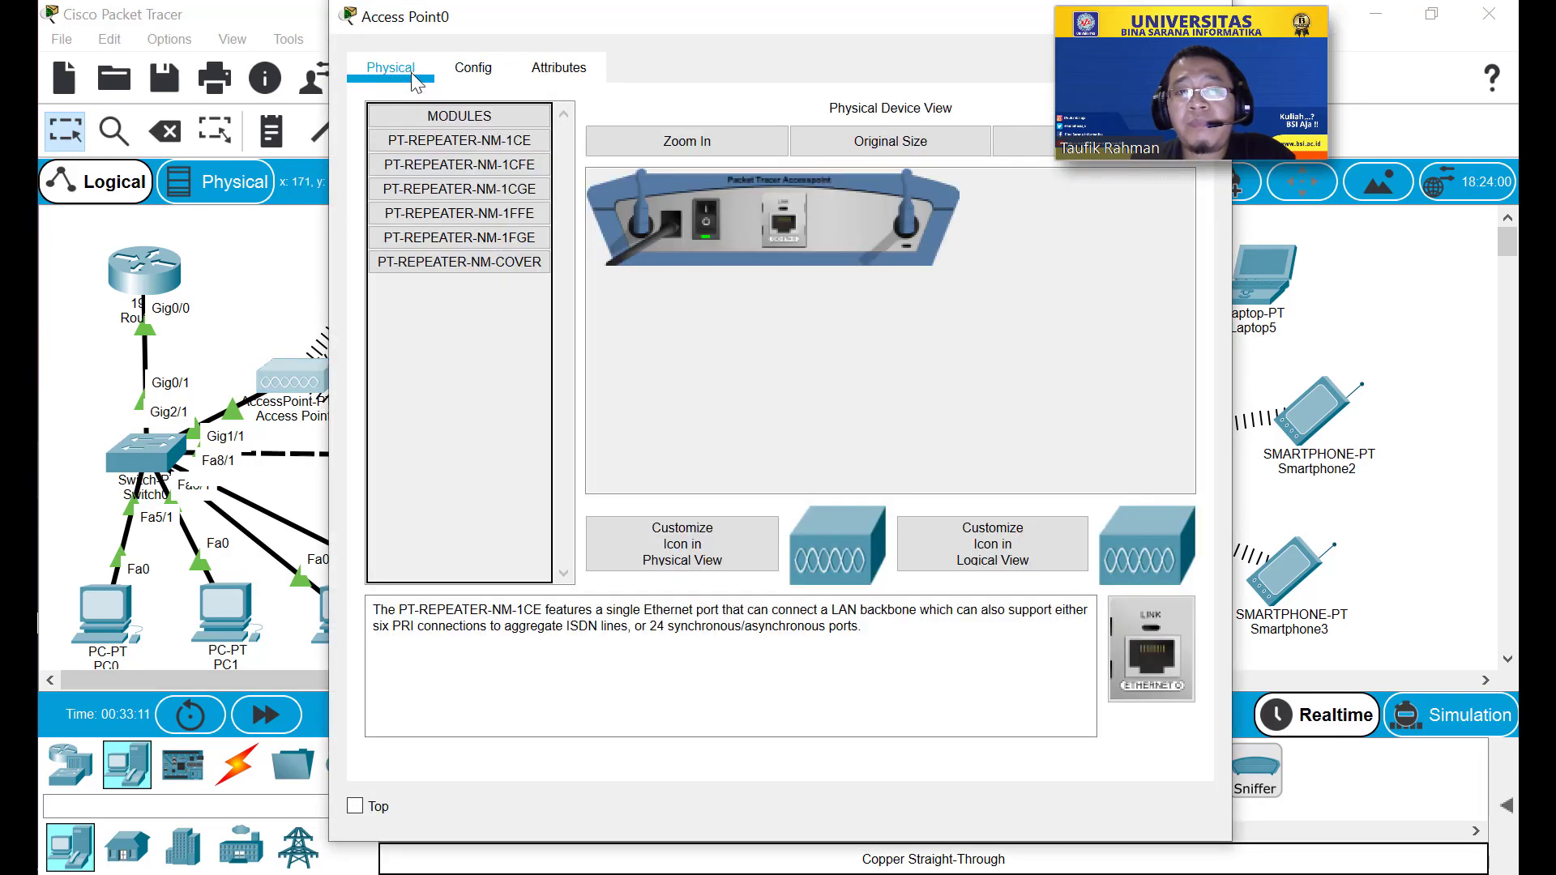
pyautogui.moveTo(493, 27); pyautogui.dragTo(319, 46)
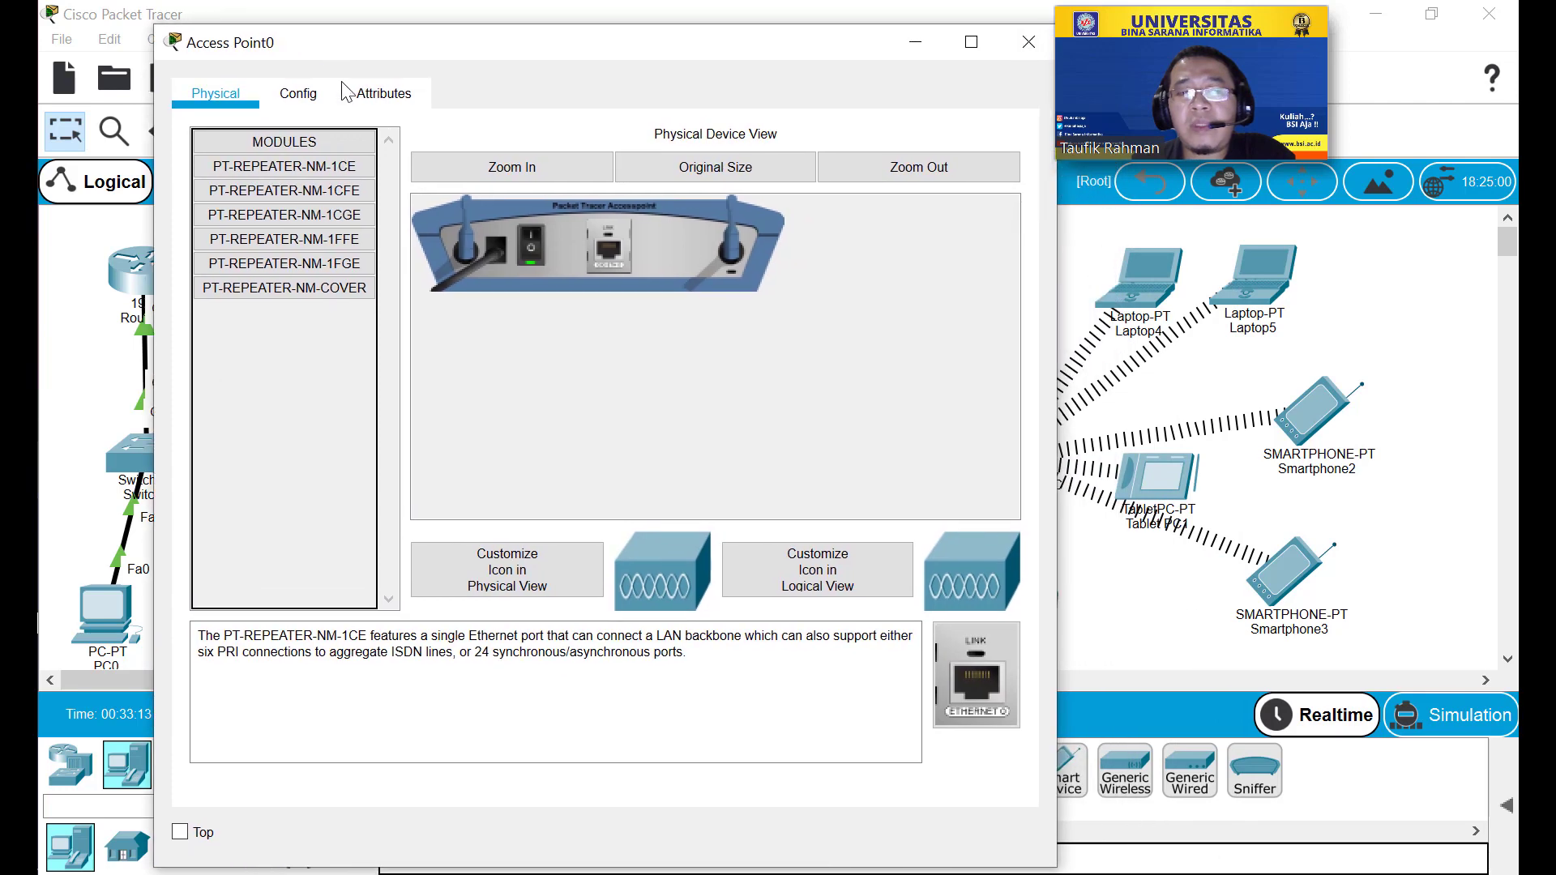
pyautogui.click(532, 251)
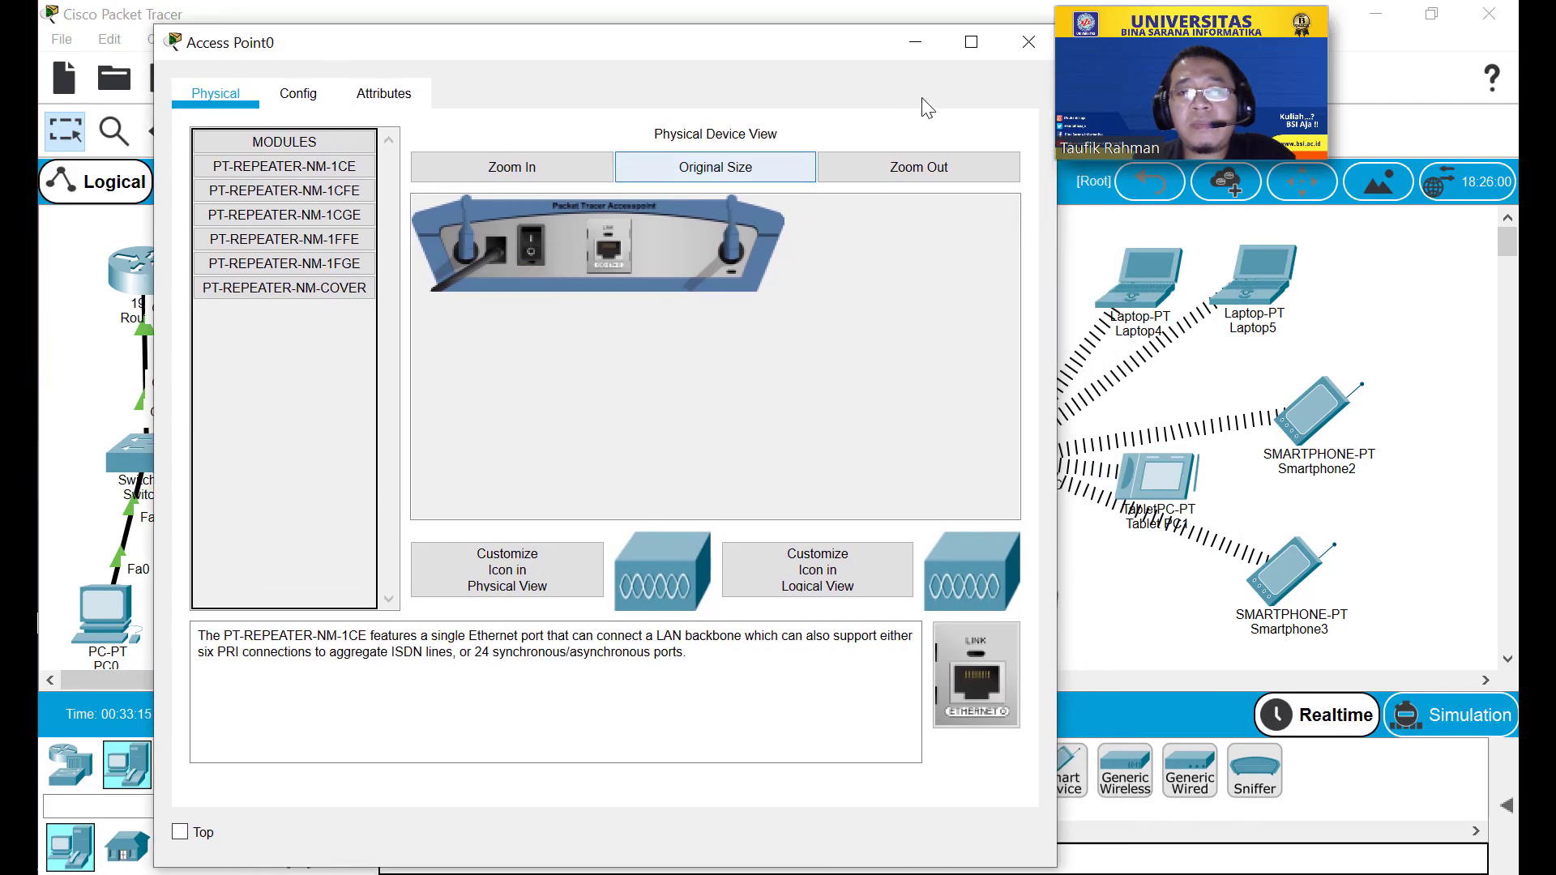
pyautogui.moveTo(830, 49); pyautogui.dragTo(755, 48)
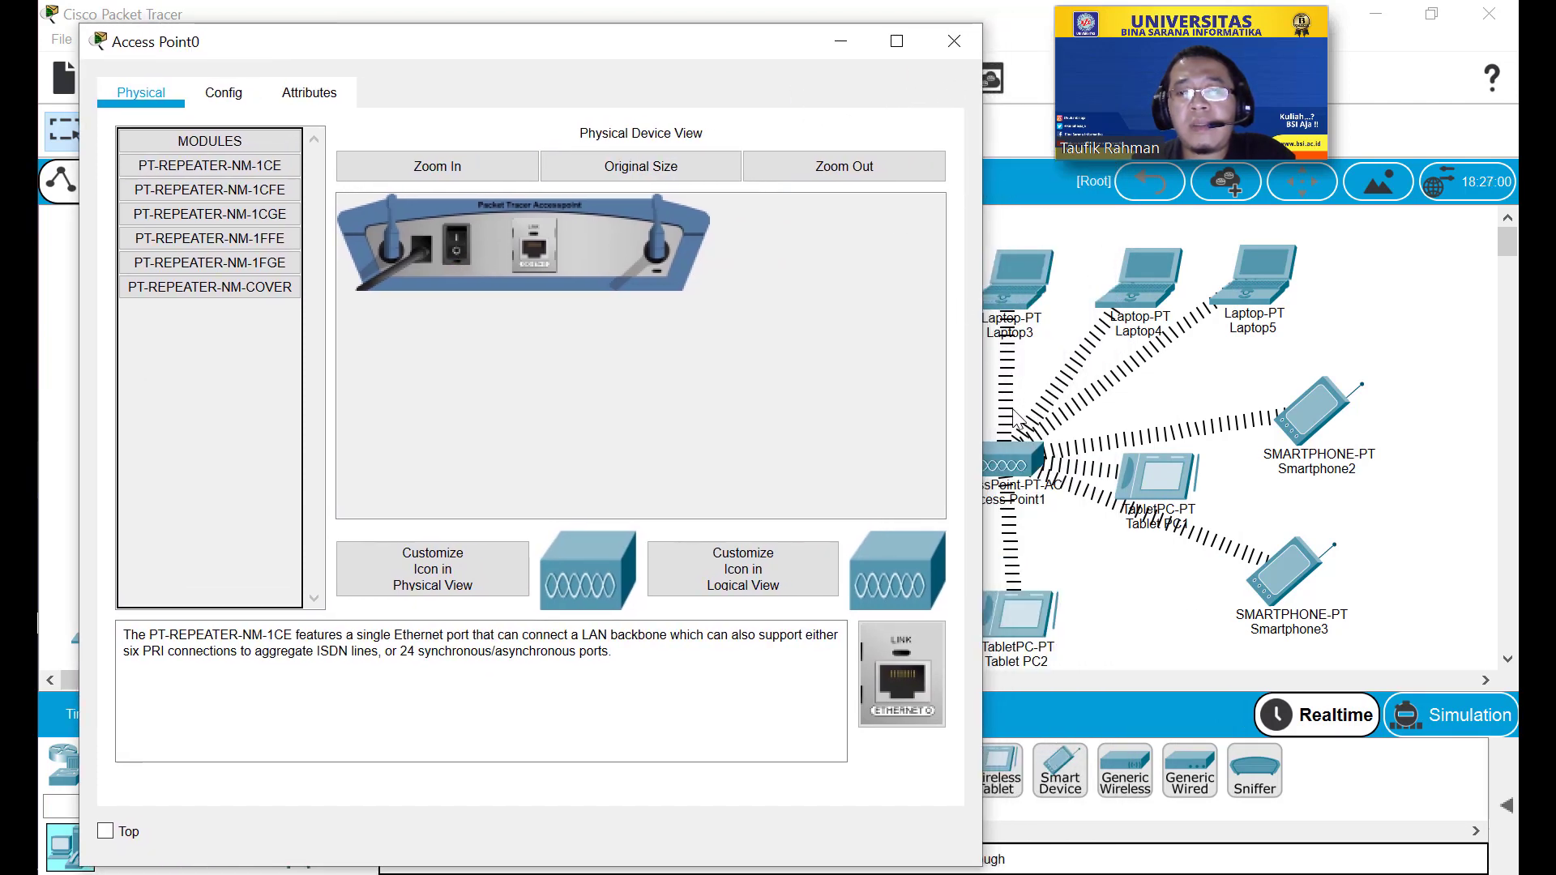
# Toggle Access Point1's power off and on, then close both access point windows.
pyautogui.click(1018, 464)
pyautogui.click(1019, 465)
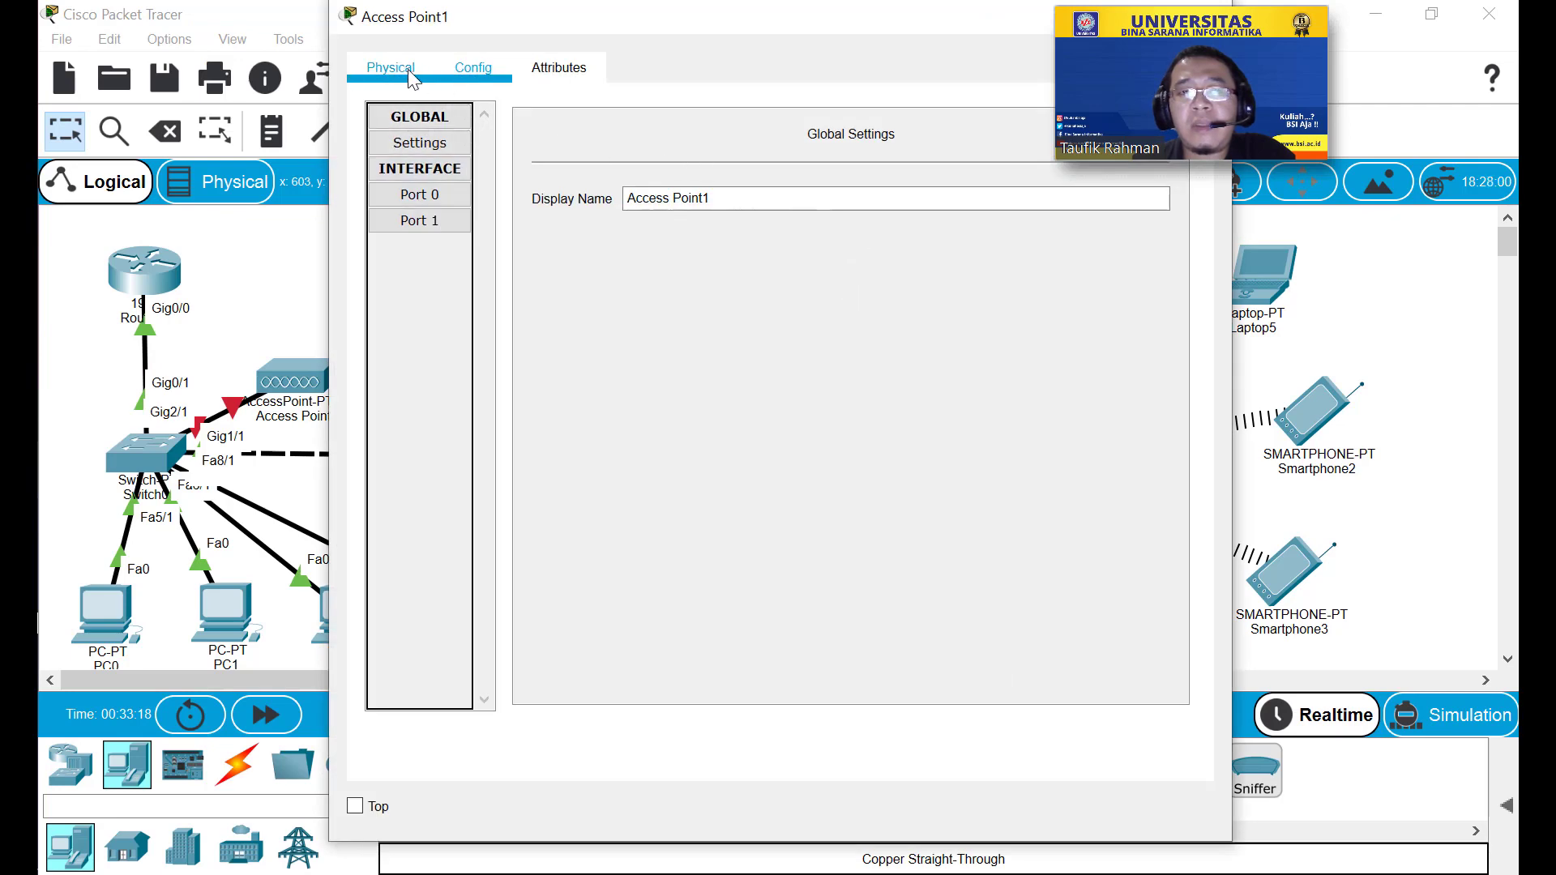
pyautogui.click(391, 67)
pyautogui.click(698, 230)
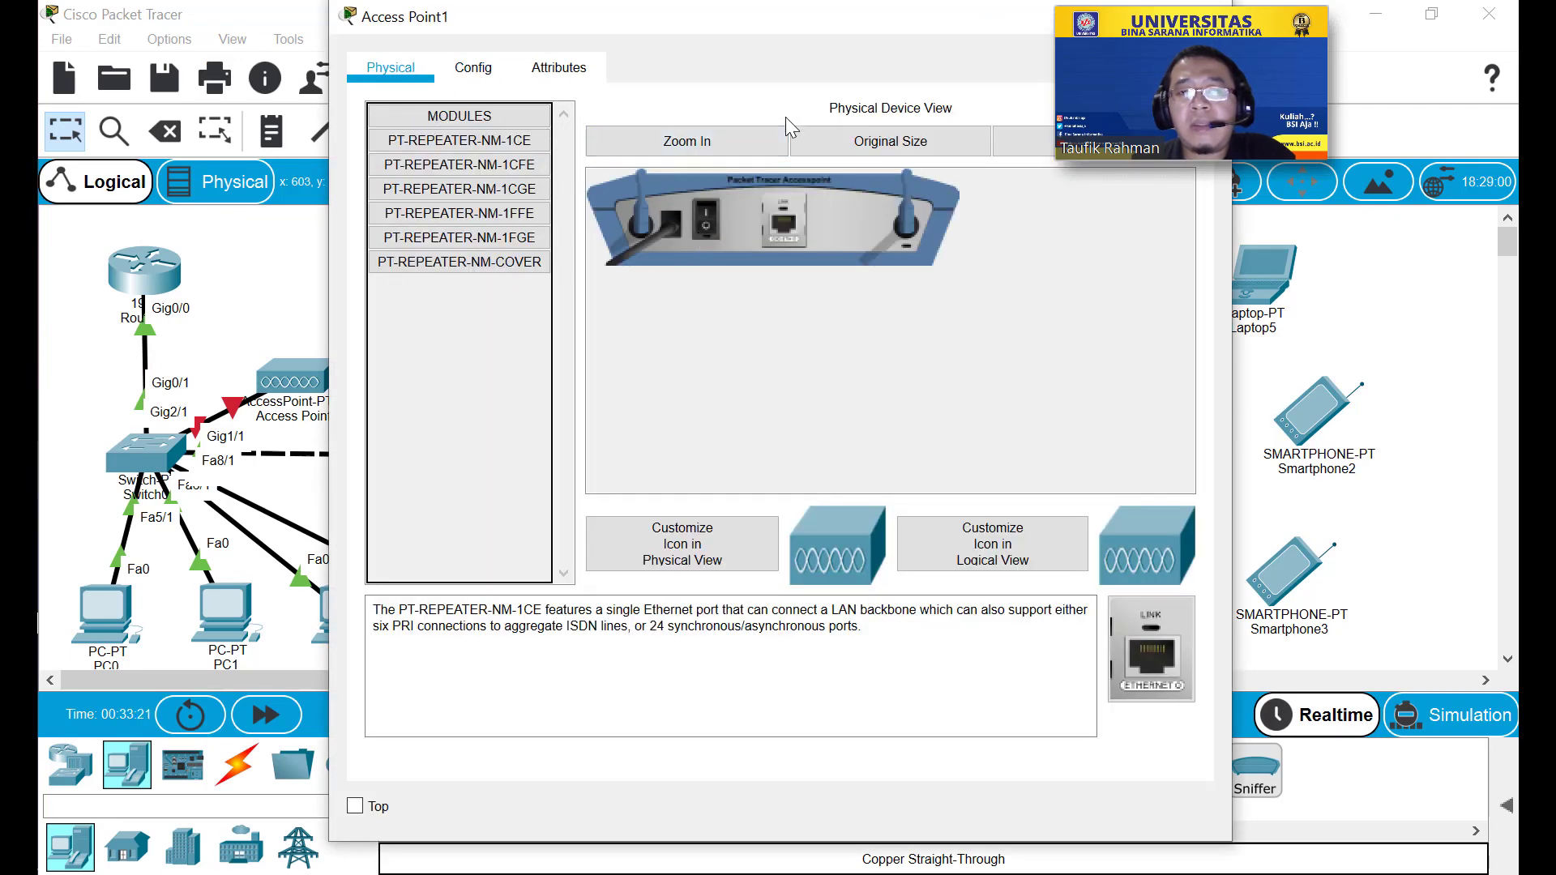
pyautogui.moveTo(795, 34); pyautogui.dragTo(877, 316)
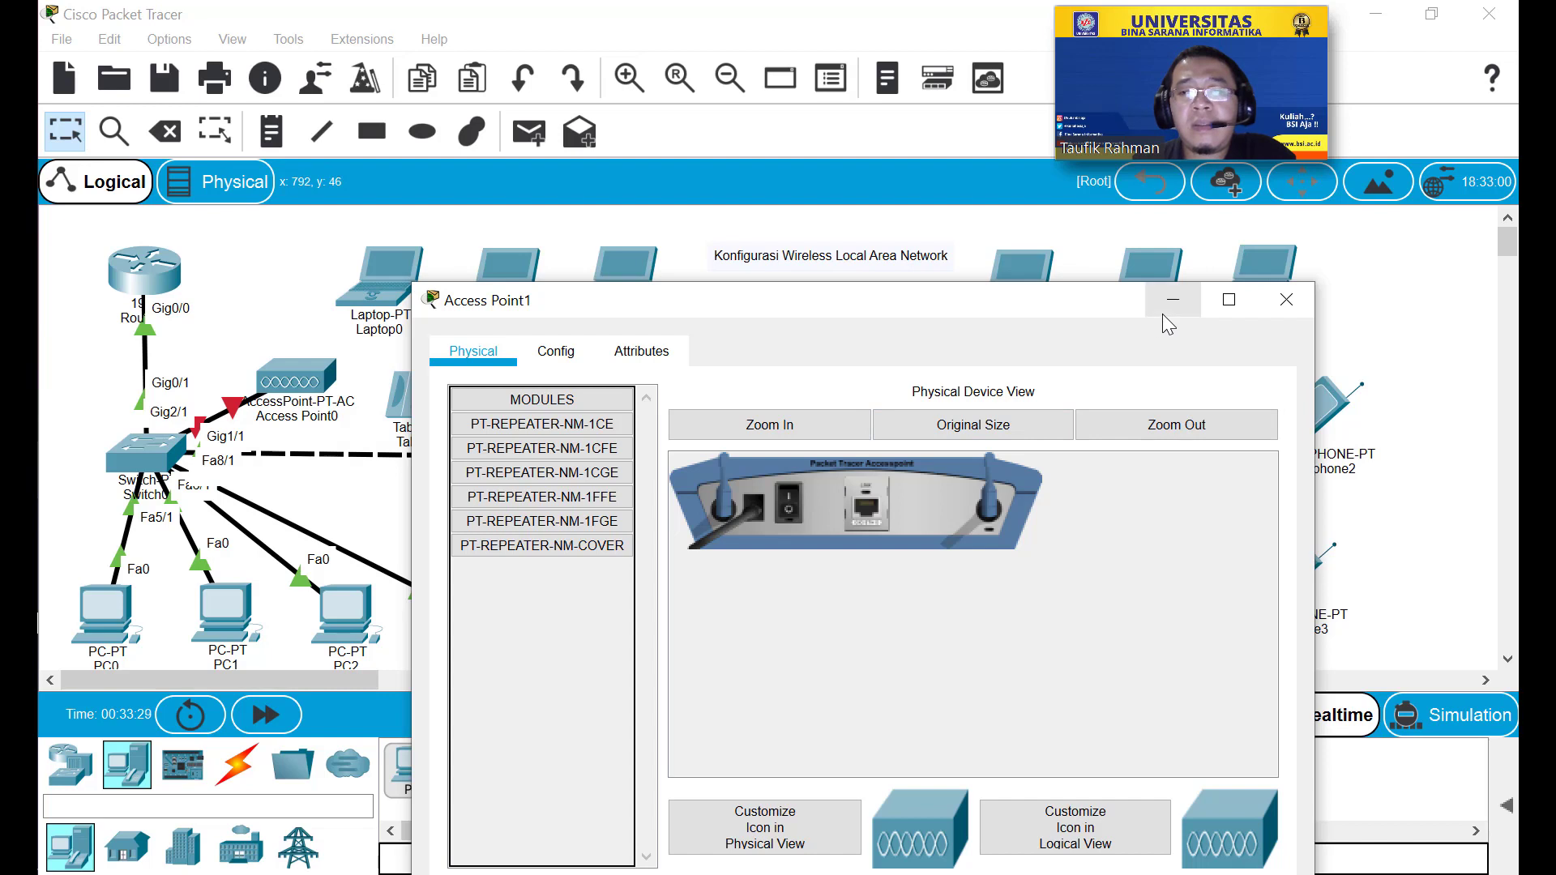
pyautogui.click(1021, 427)
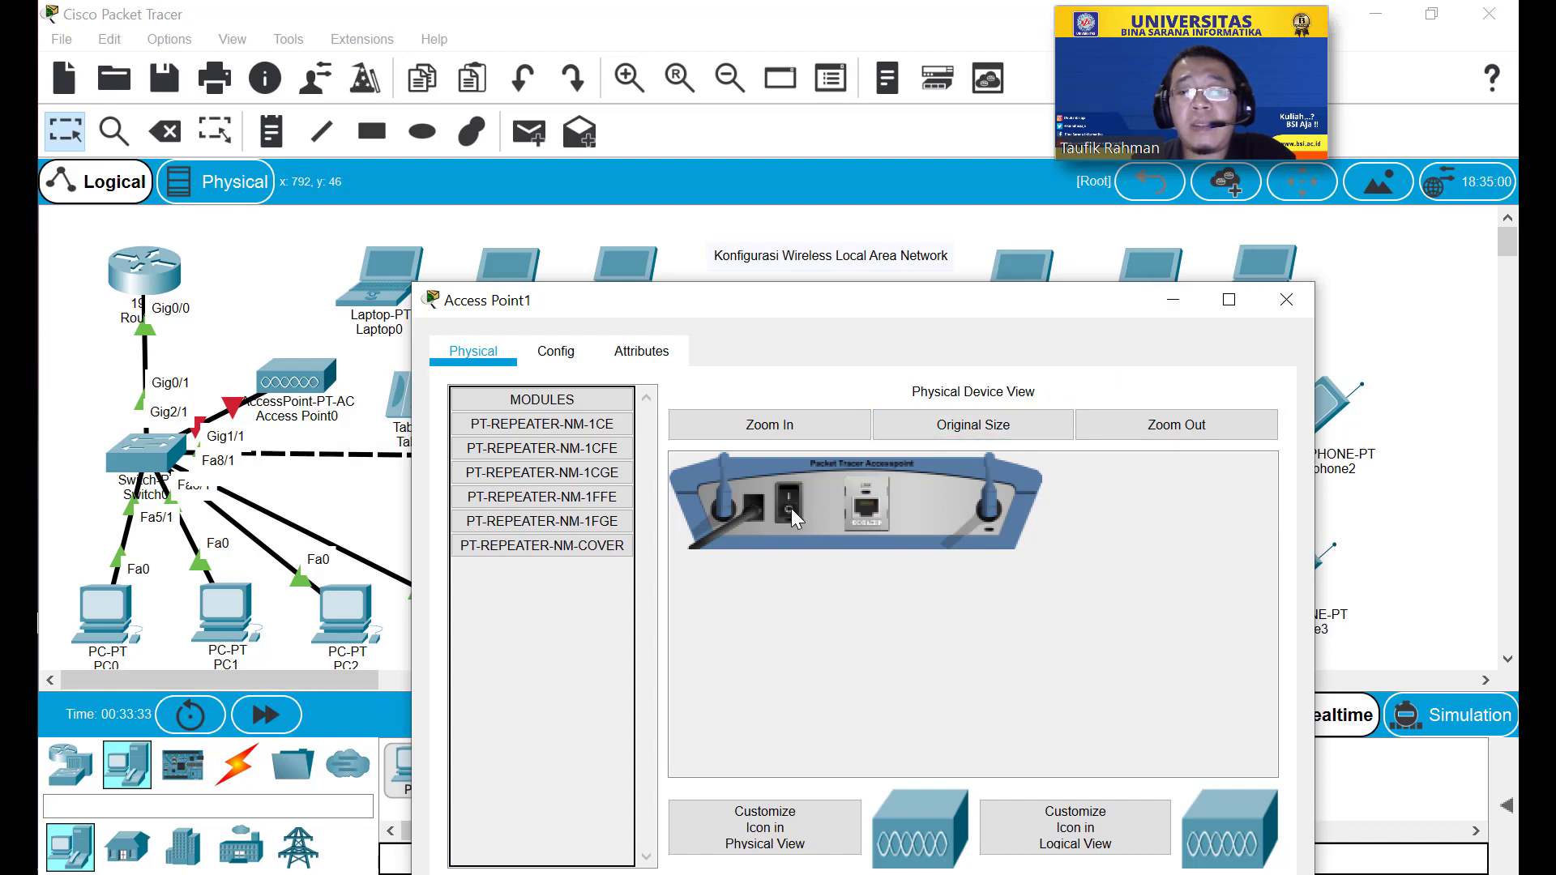
pyautogui.click(1287, 301)
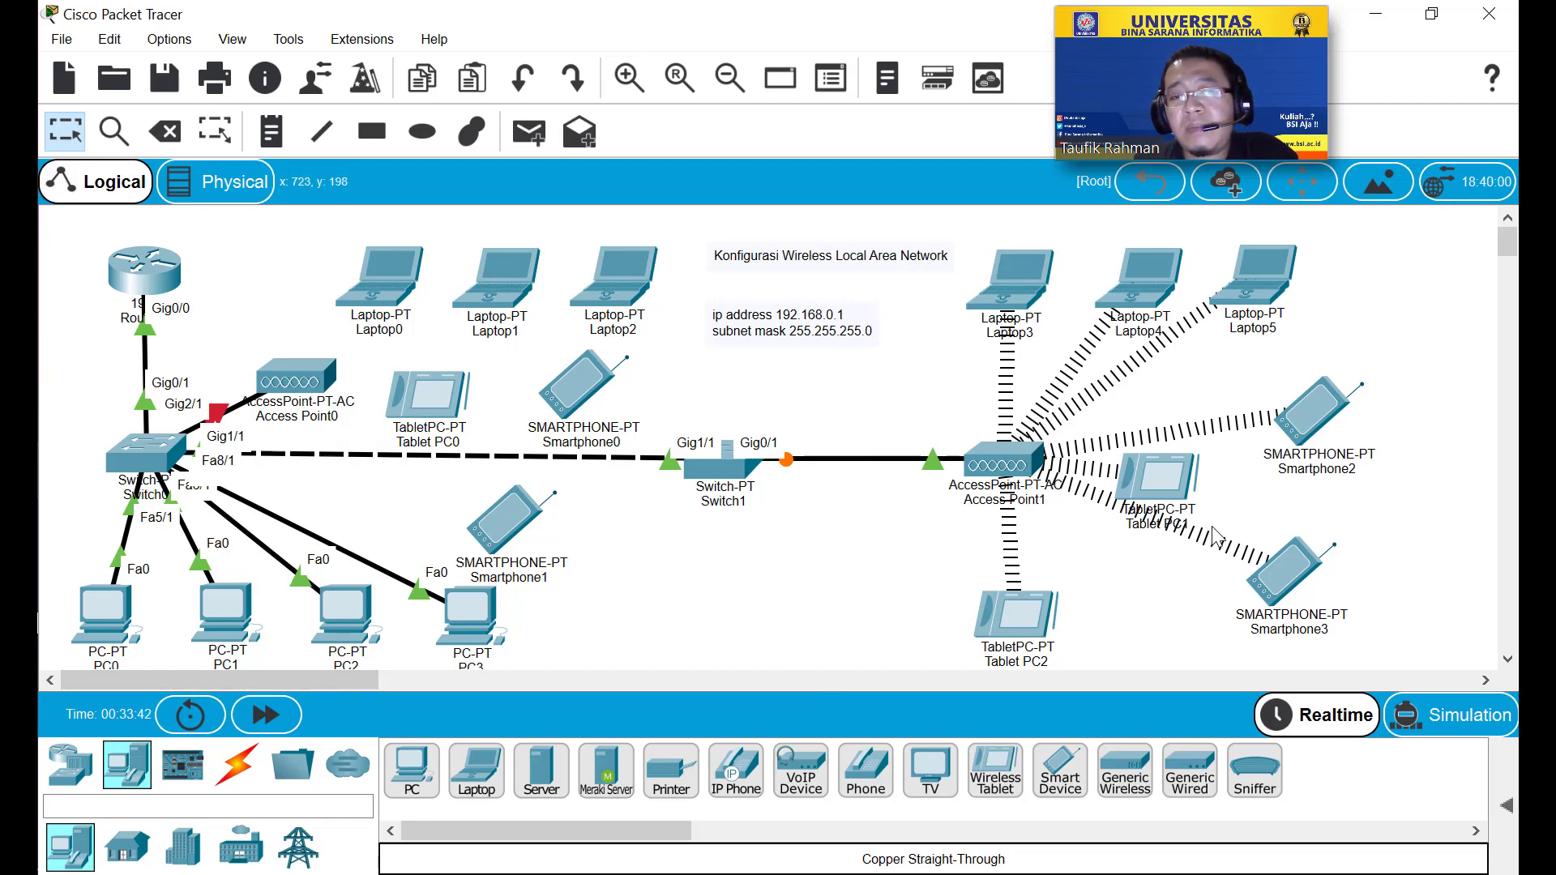
pyautogui.click(311, 391)
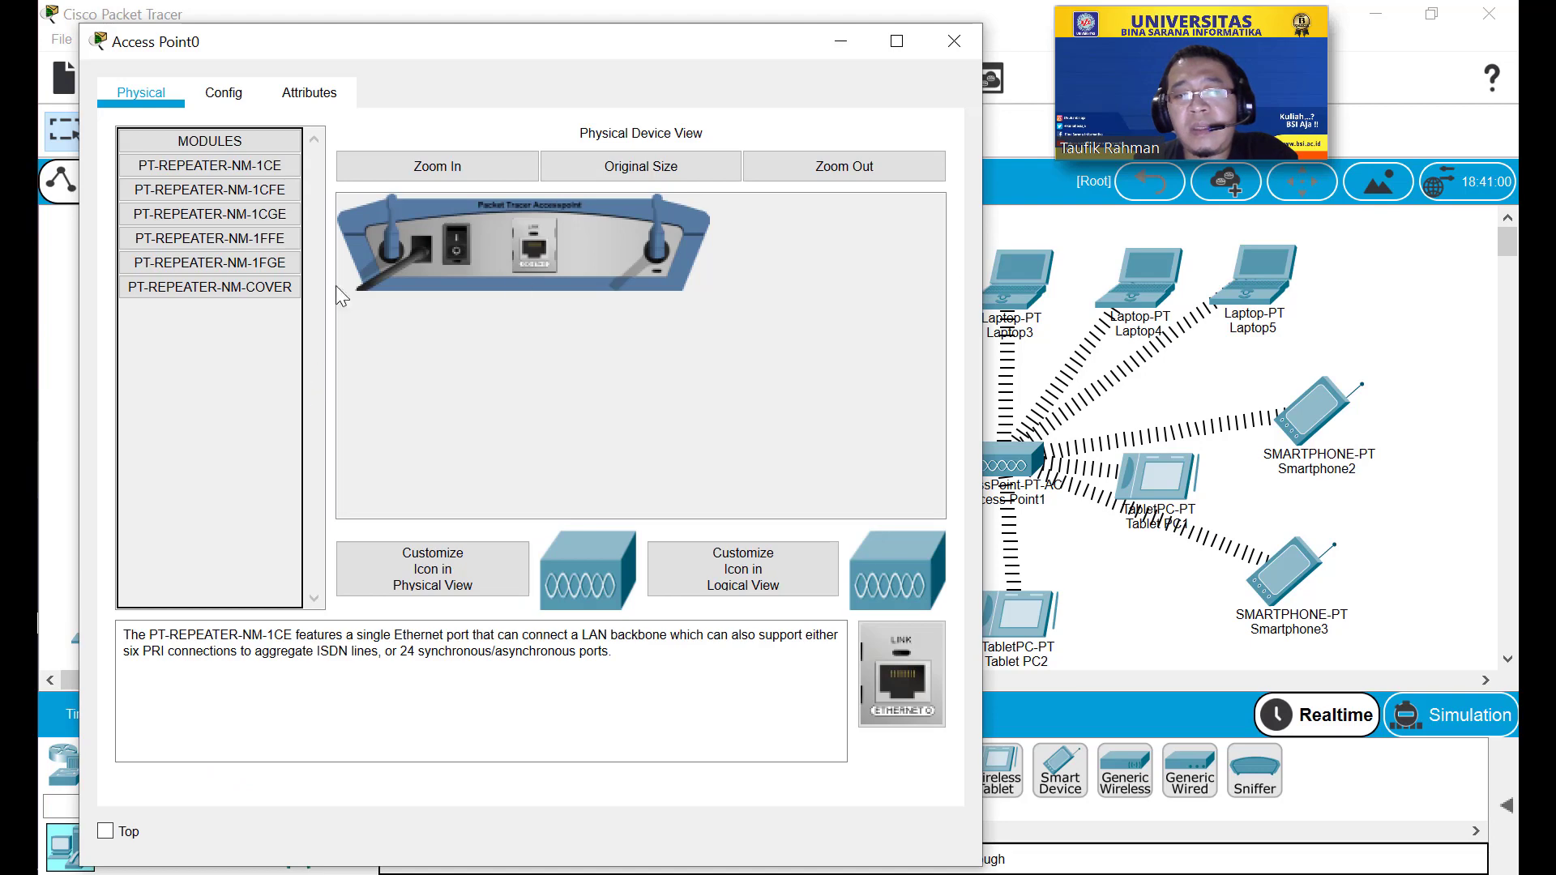
pyautogui.click(954, 40)
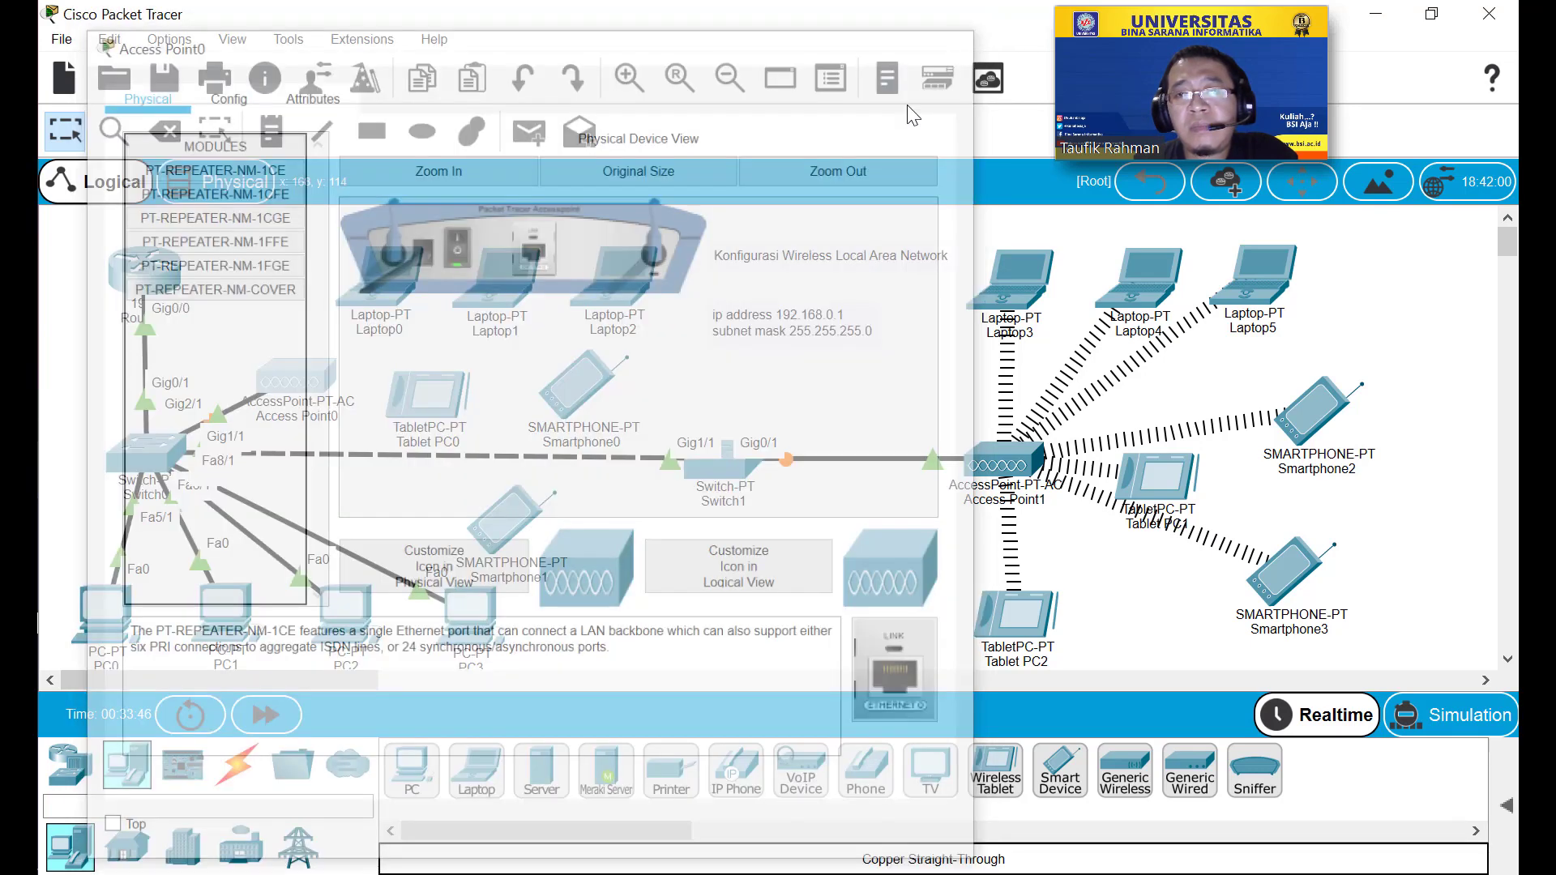